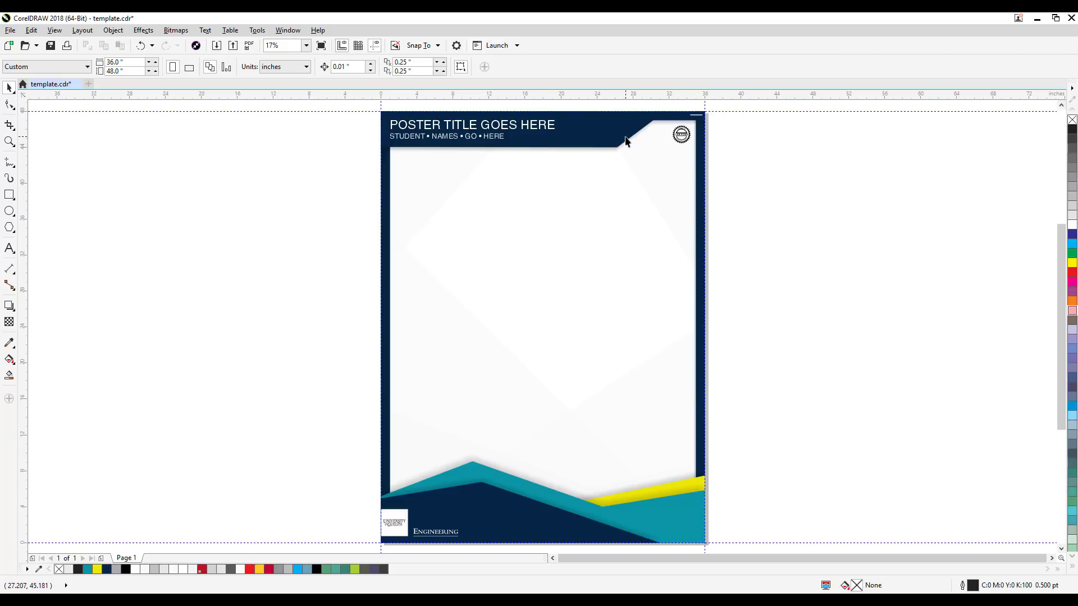
Step: Preview the poster template in Simple Wireframe view and return it to Enhanced view
click(54, 30)
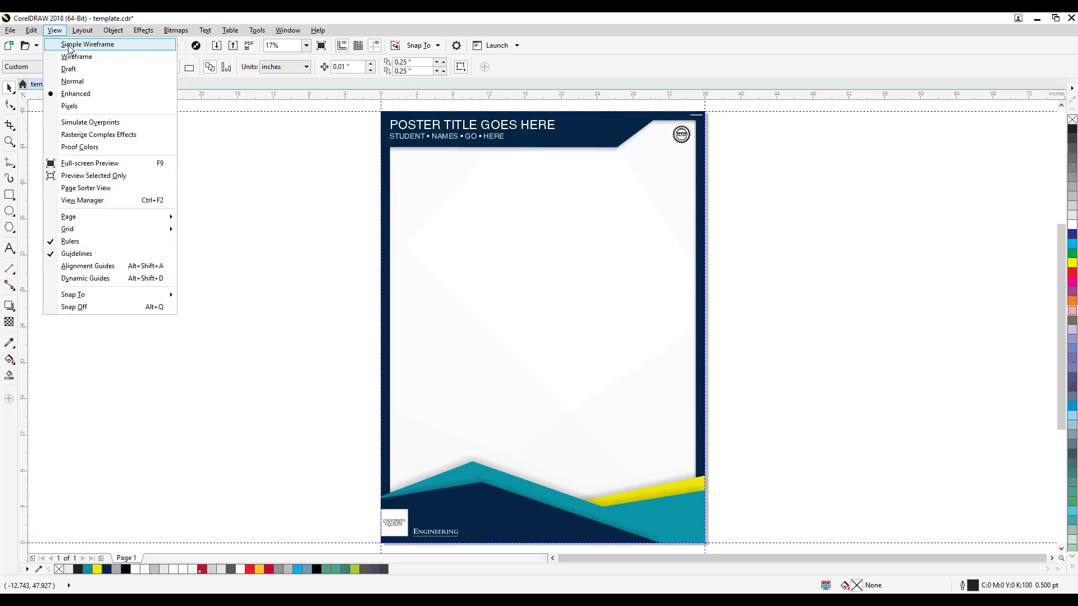
click(68, 45)
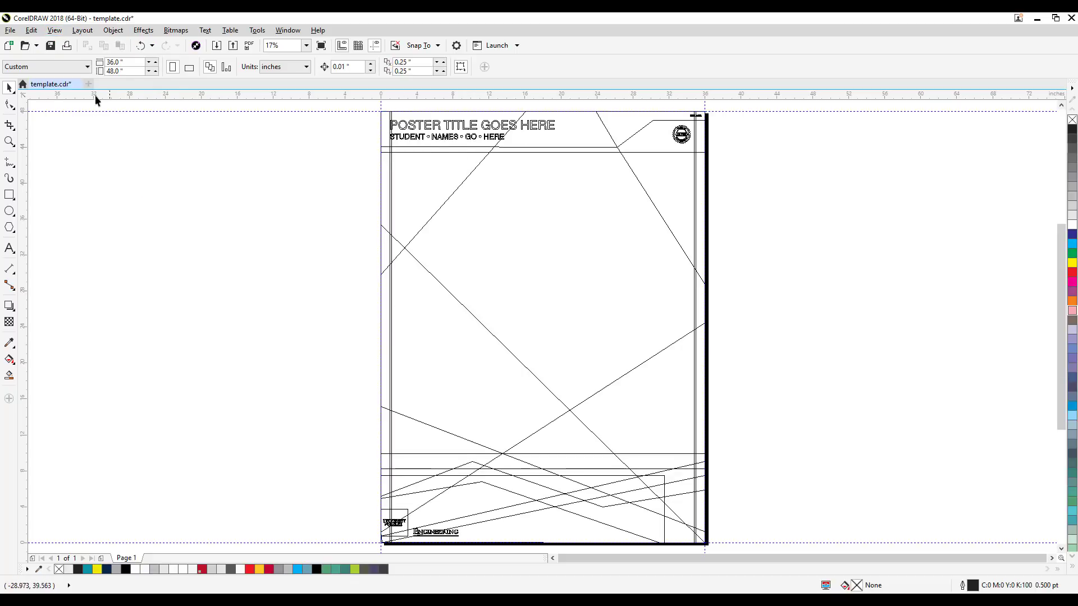
click(55, 30)
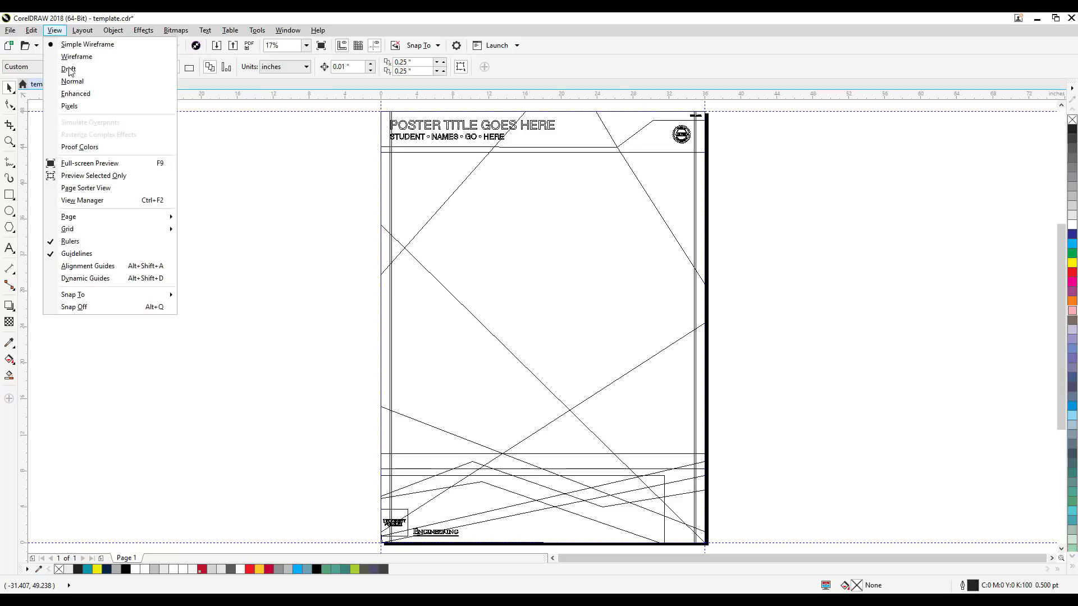
click(76, 94)
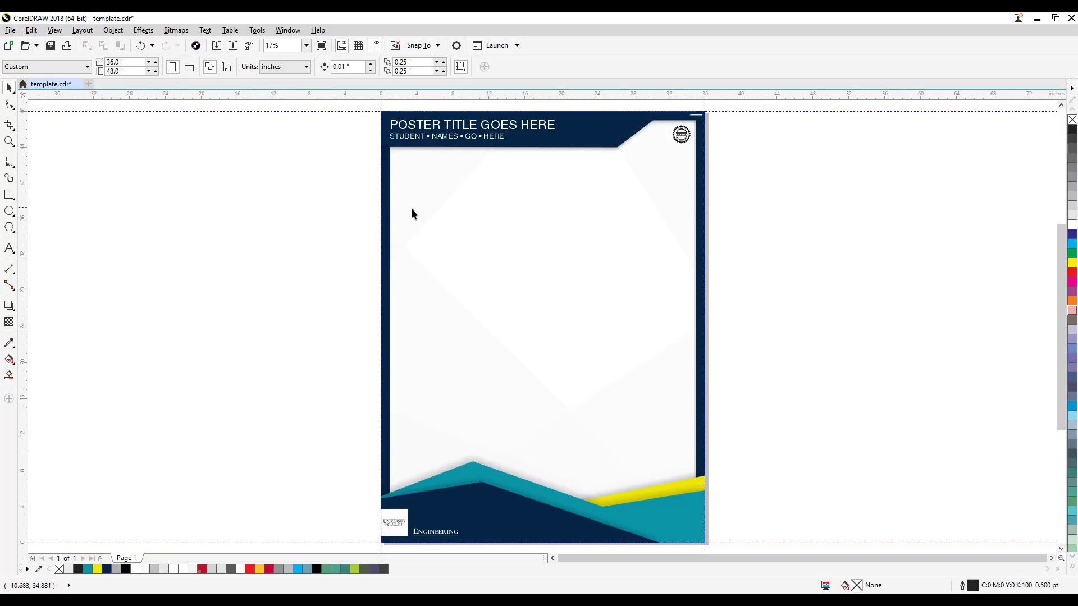
Step: Examine the poster's header and check the page width and height settings
scroll(572, 234, up, 2)
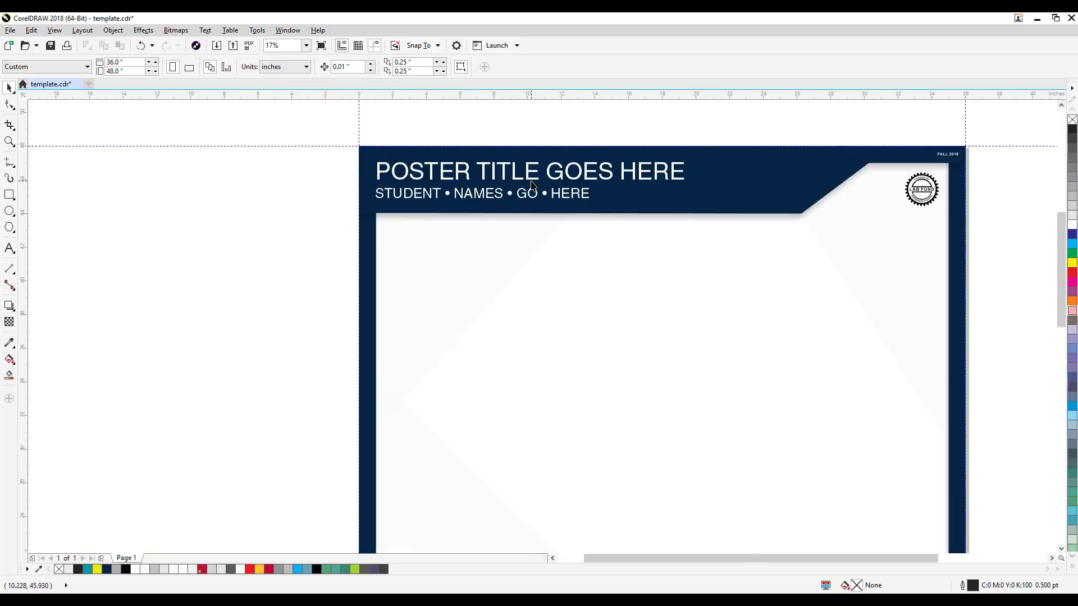
scroll(532, 185, down, 2)
drag(377, 267, 344, 240)
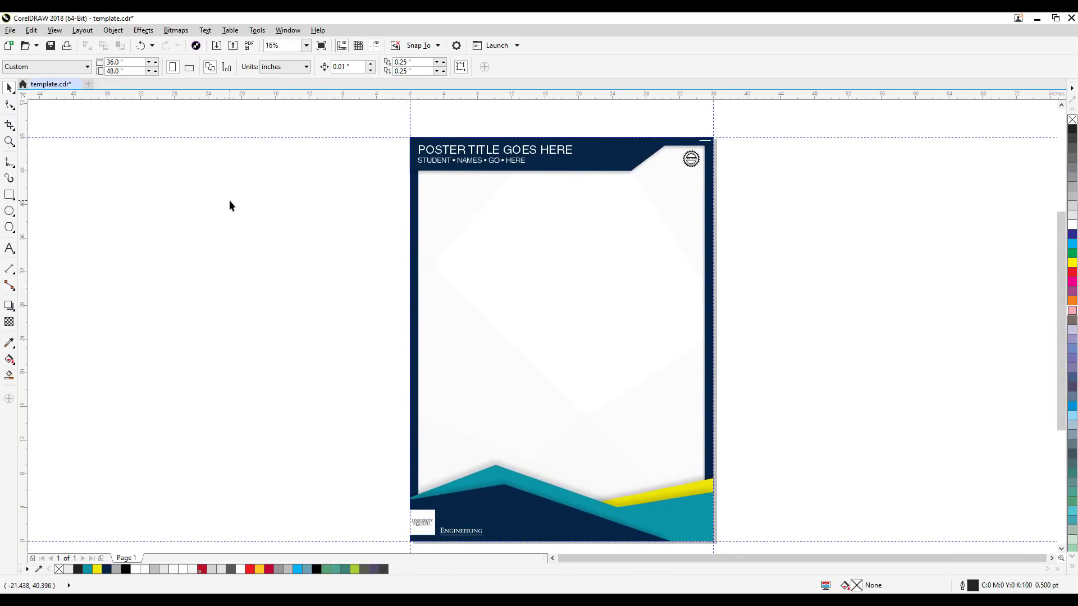
click(119, 61)
double_click(128, 73)
click(205, 192)
drag(334, 318, 305, 311)
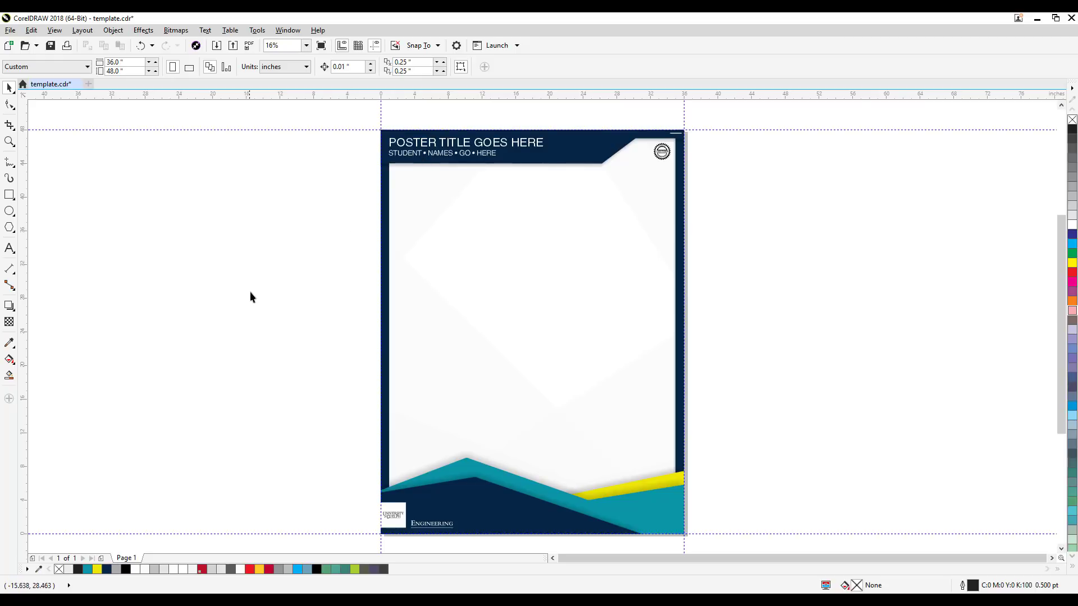
drag(332, 189, 330, 210)
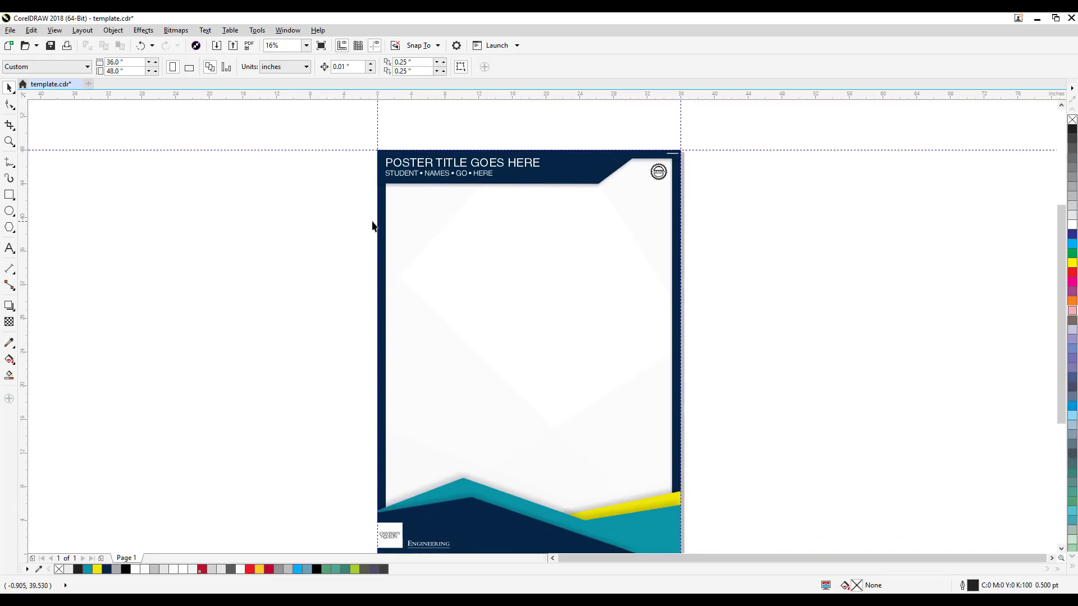
Step: Inspect the font and point size of the poster title and student names text in the header
scroll(493, 125, up, 2)
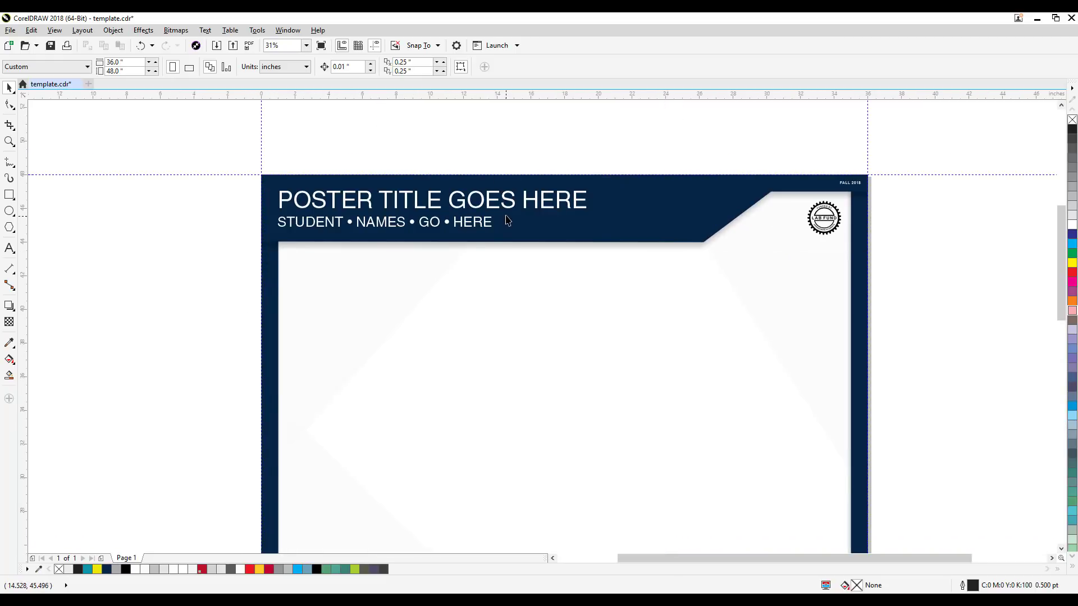
drag(480, 225, 399, 244)
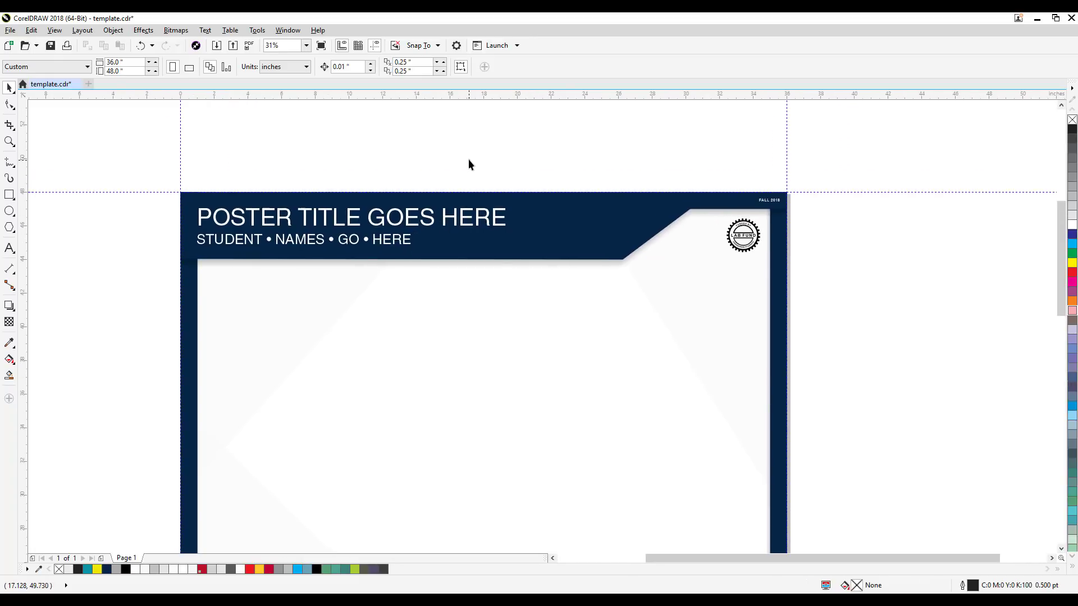
click(229, 220)
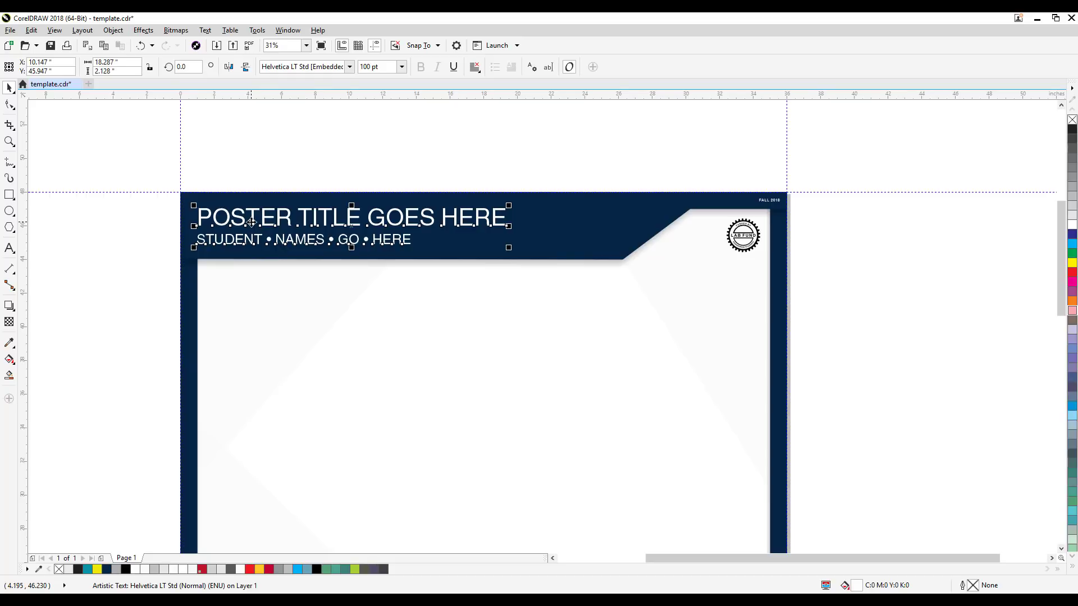
click(251, 222)
click(277, 153)
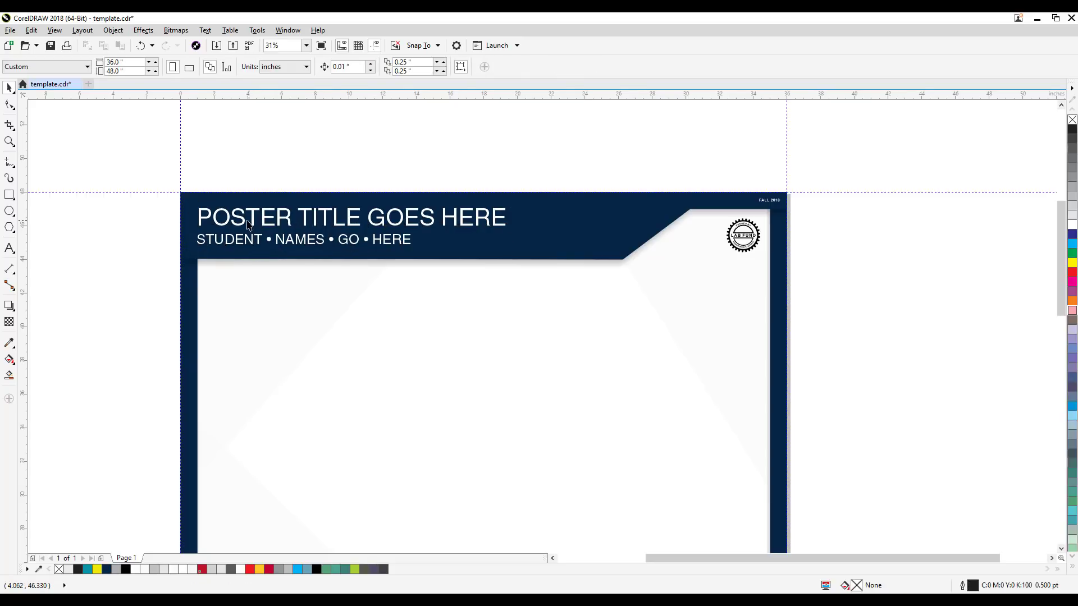
click(240, 223)
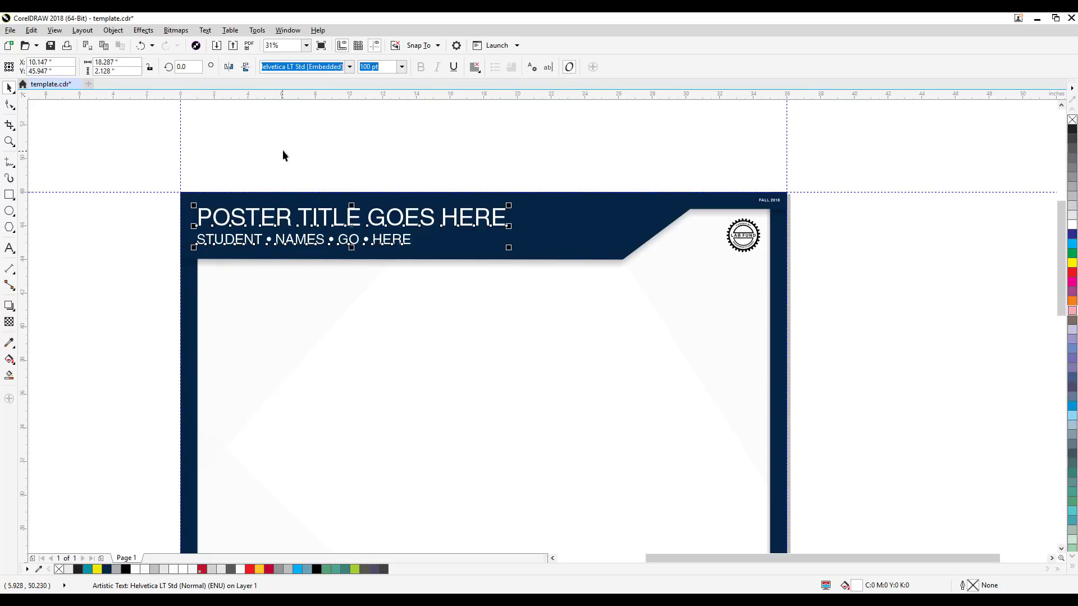
click(283, 155)
click(252, 219)
click(360, 68)
click(358, 129)
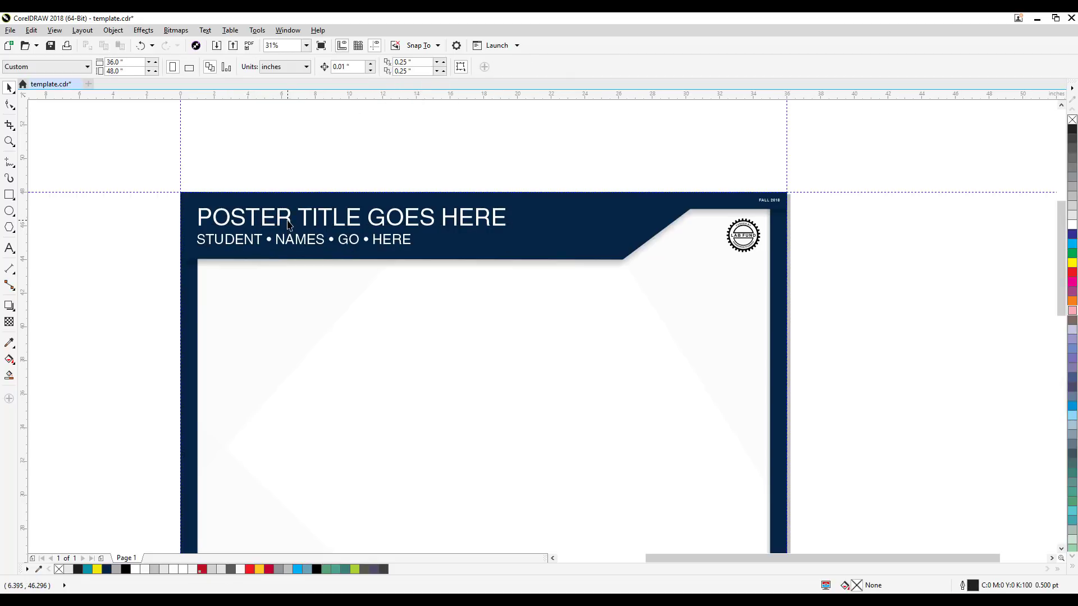
click(289, 220)
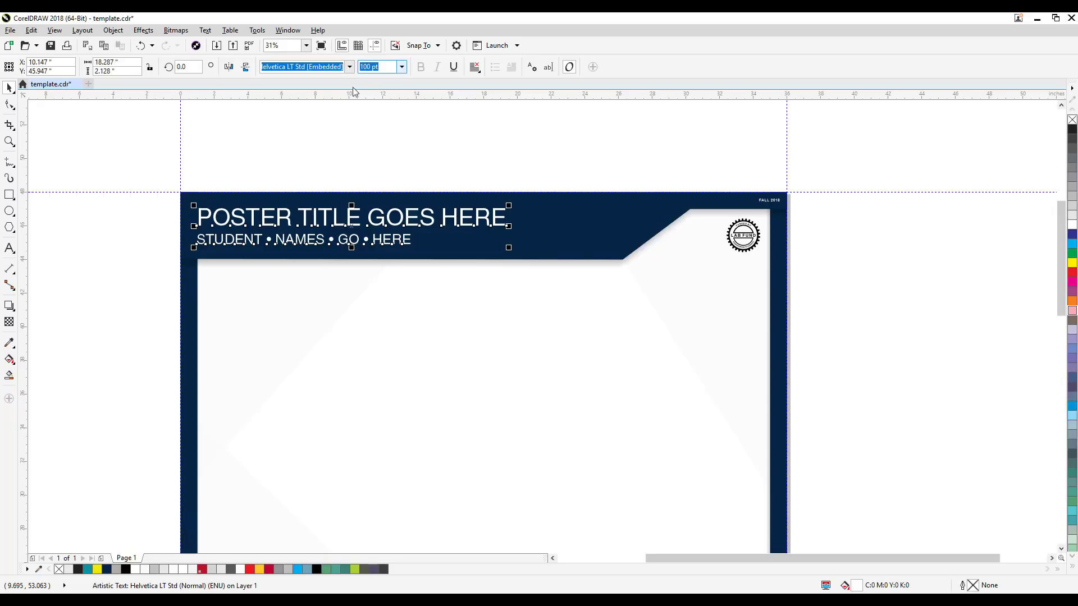
click(396, 163)
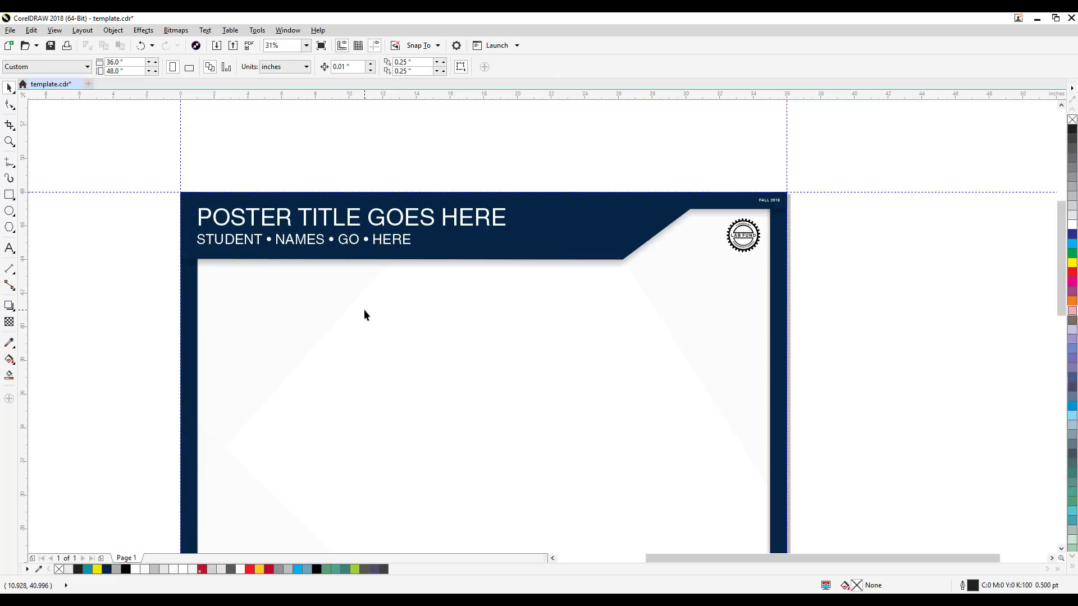
Step: Add two lines of artistic filler text starting "vkjfbsajfk kjasf k" in the poster's blank body and enlarge it to about 67 pt
drag(364, 314, 396, 288)
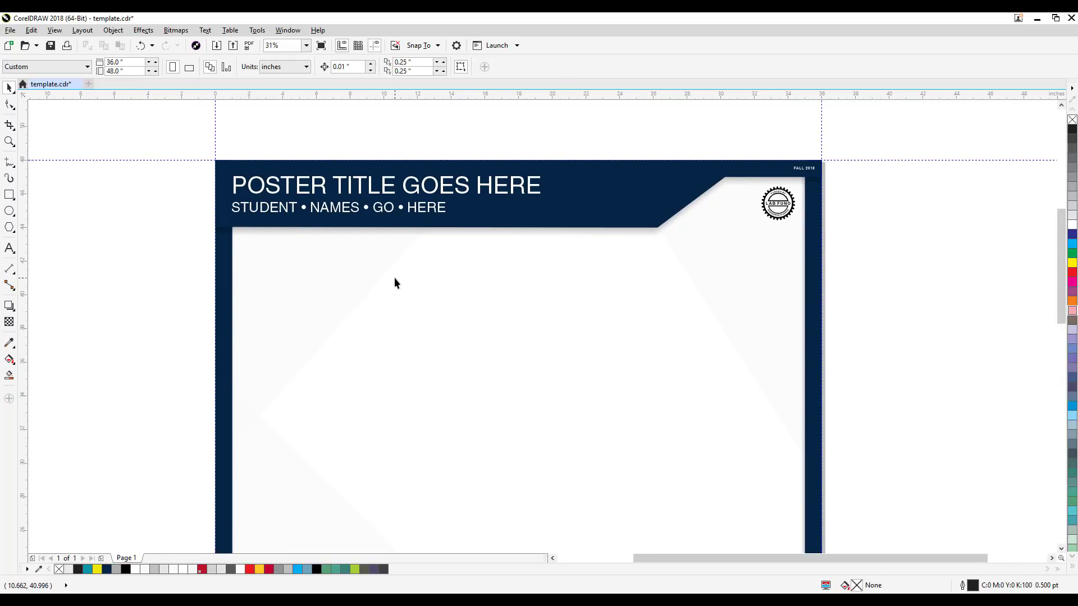
scroll(394, 275, down, 2)
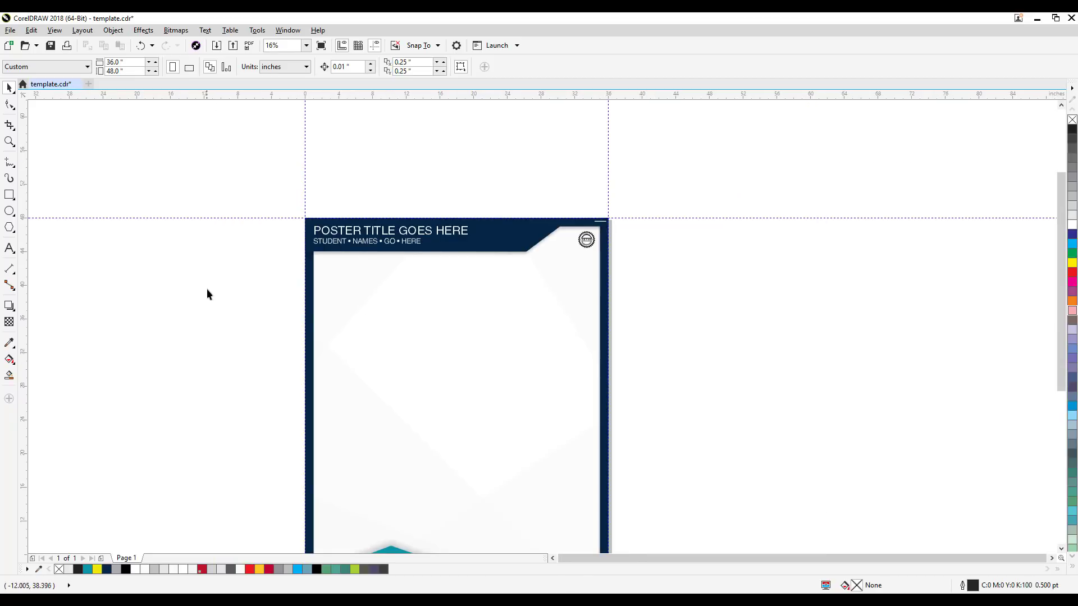
key(F4)
mouse_move(235, 287)
mouse_down()
mouse_move(237, 301)
mouse_move(221, 280)
mouse_move(229, 305)
mouse_up()
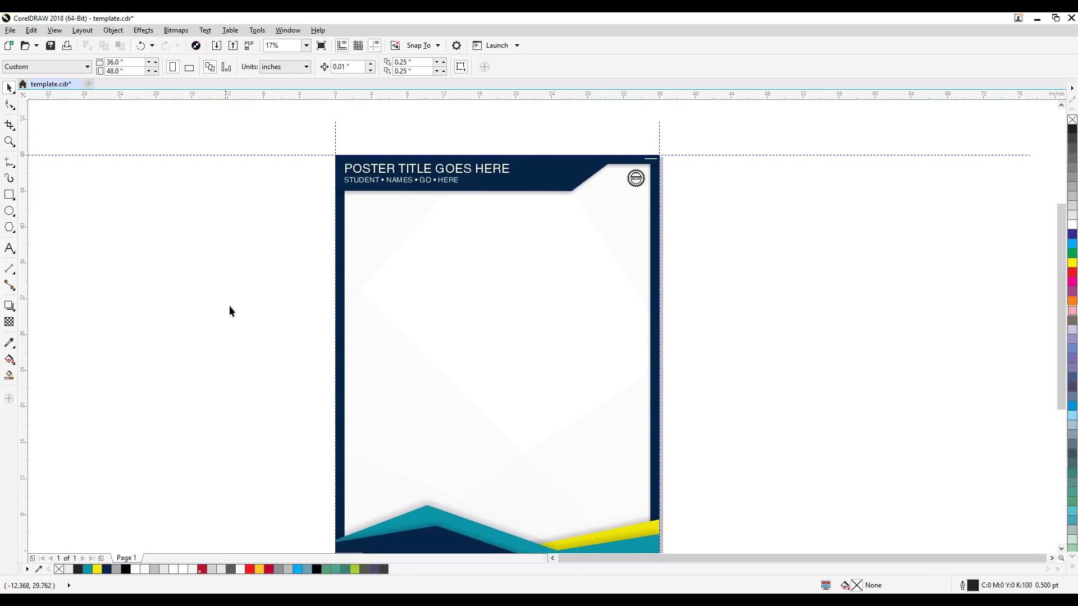
scroll(392, 224, up, 2)
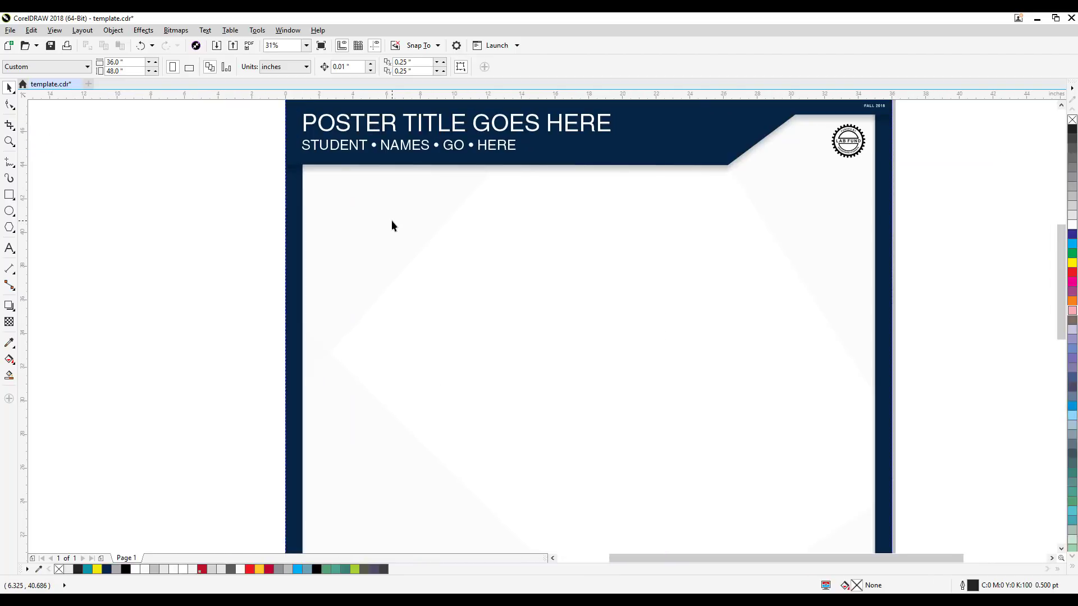
click(10, 248)
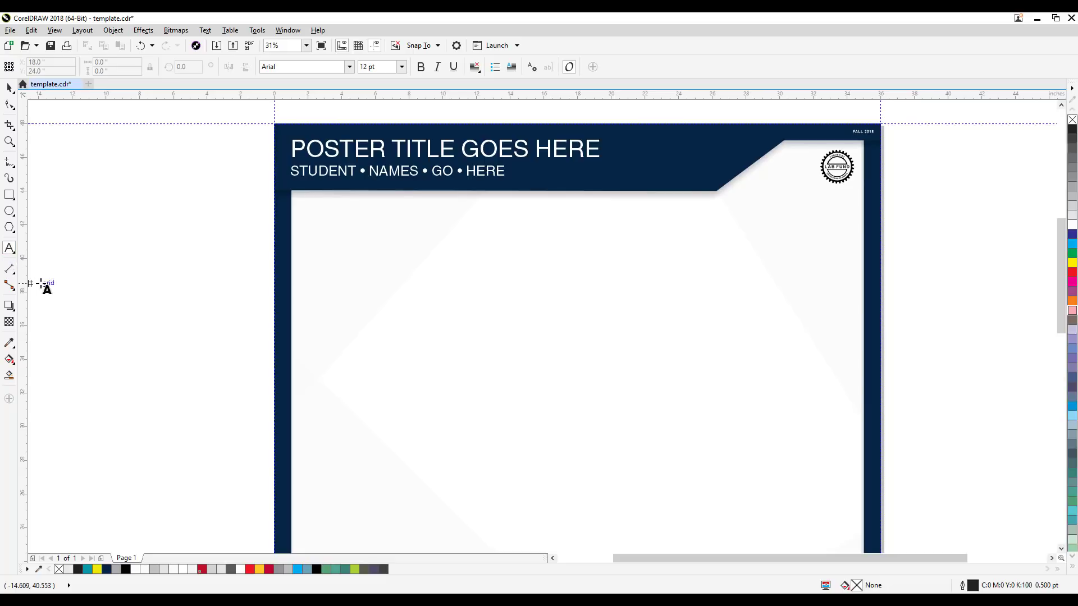
click(375, 293)
text(vkj)
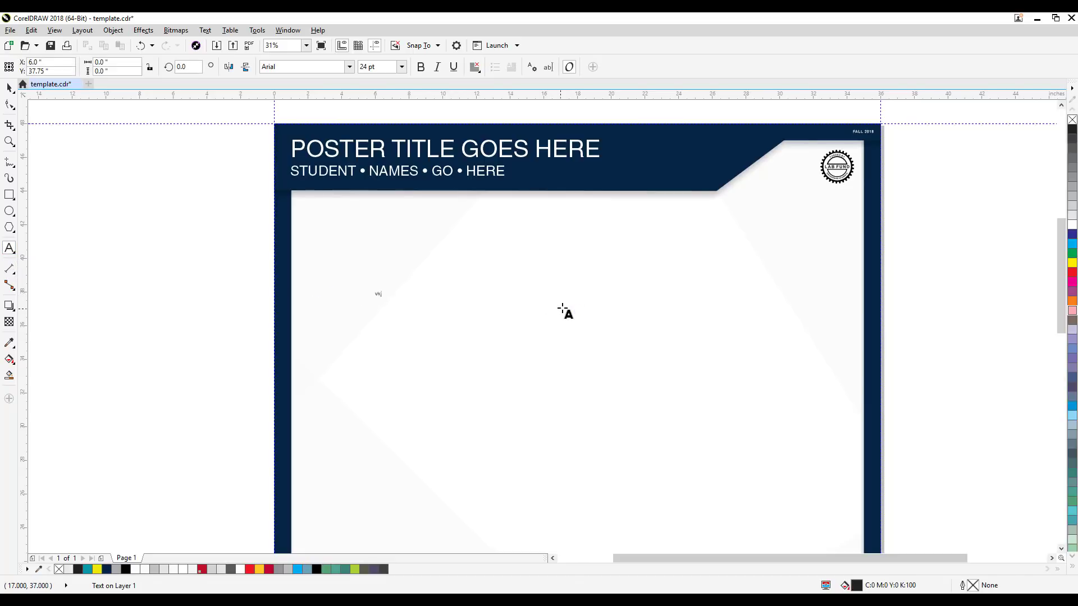
text(fbsajfk kjasf k, ak c ak.c sxck vc)
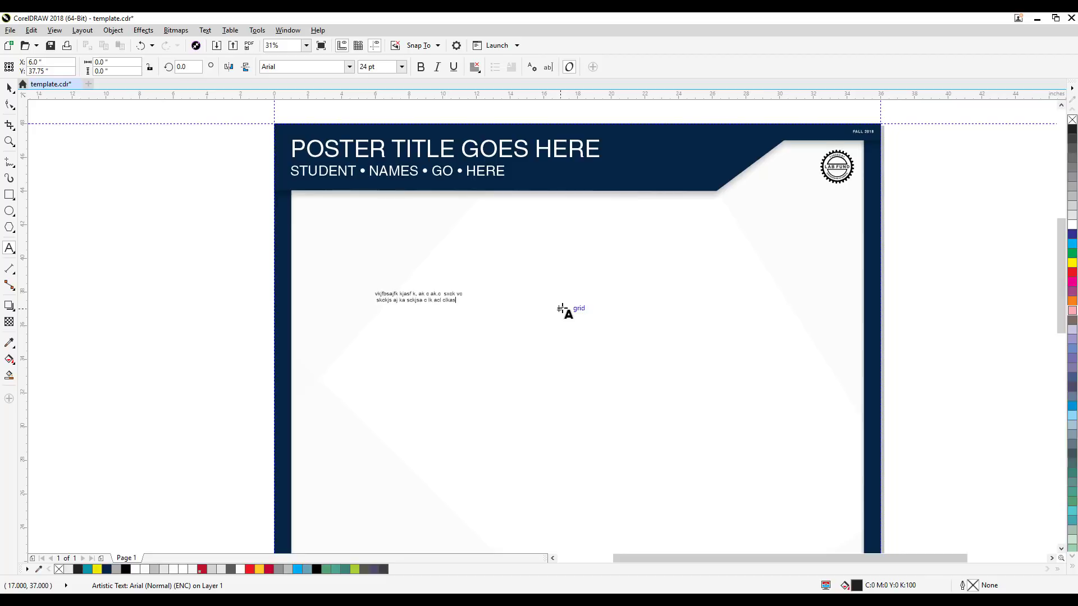
key(Escape)
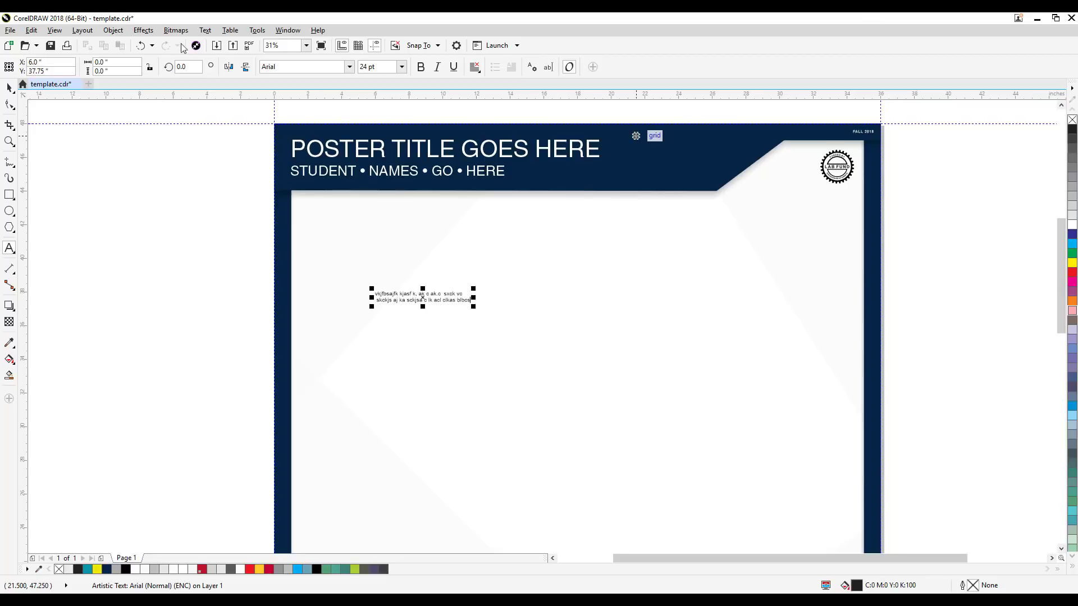
click(9, 87)
drag(473, 305, 581, 306)
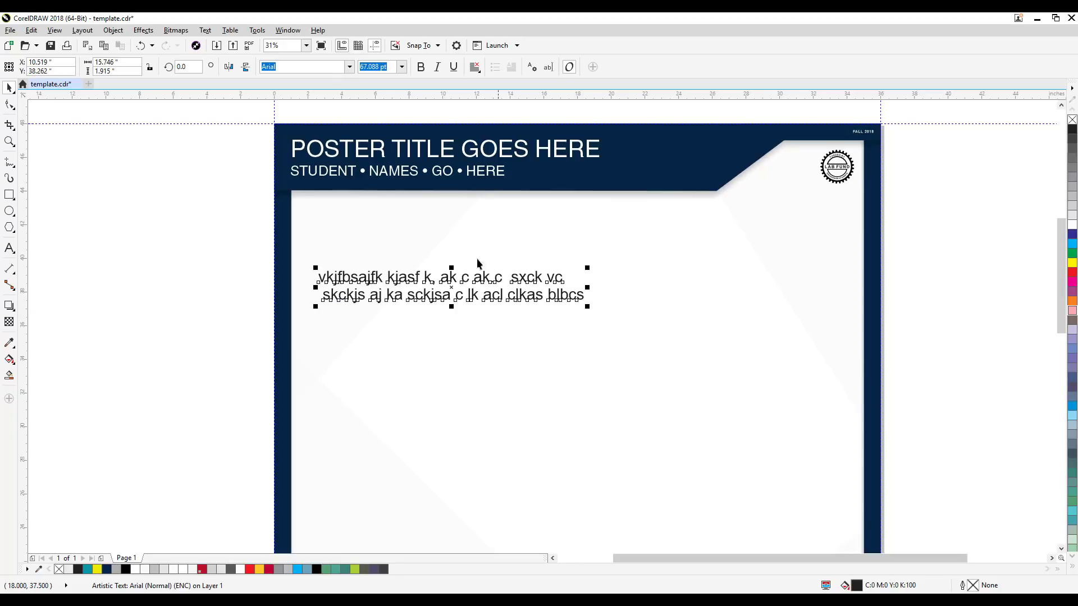
Step: Rewrap the artistic text into three lines with manual breaks before "vc" and "blbcs", joining "vc" to "skckjs" and adding "\" after "clkas"
double_click(541, 278)
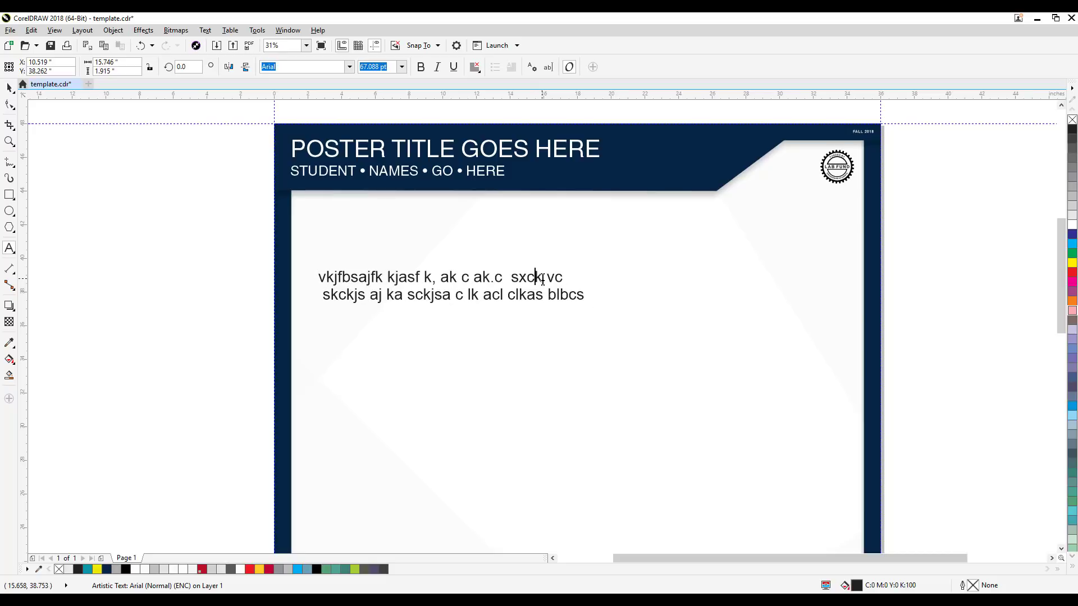
key(Delete)
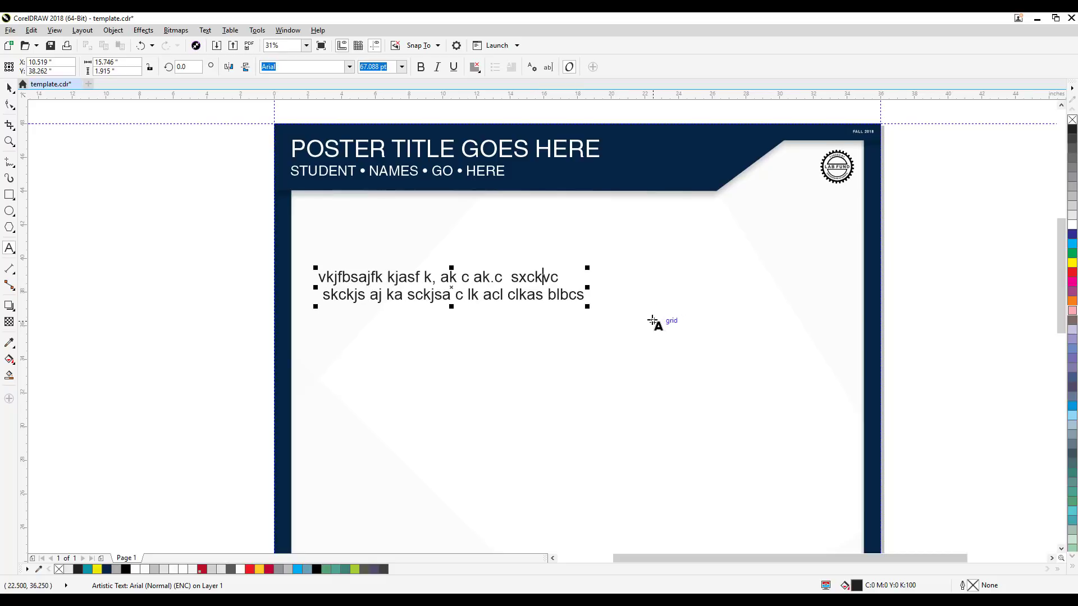
key(Return)
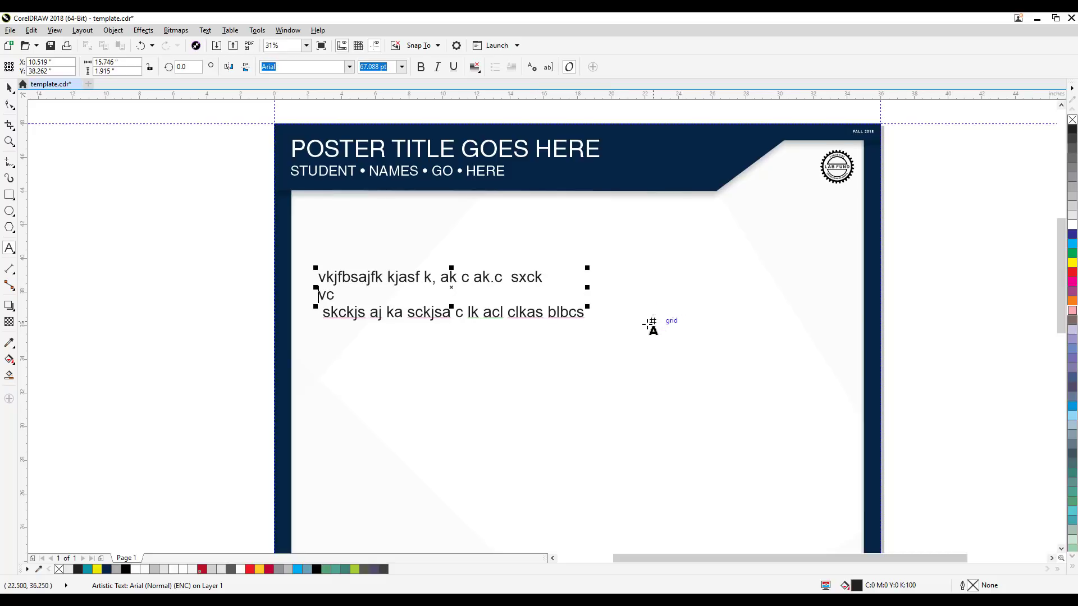
click(382, 293)
key(Delete)
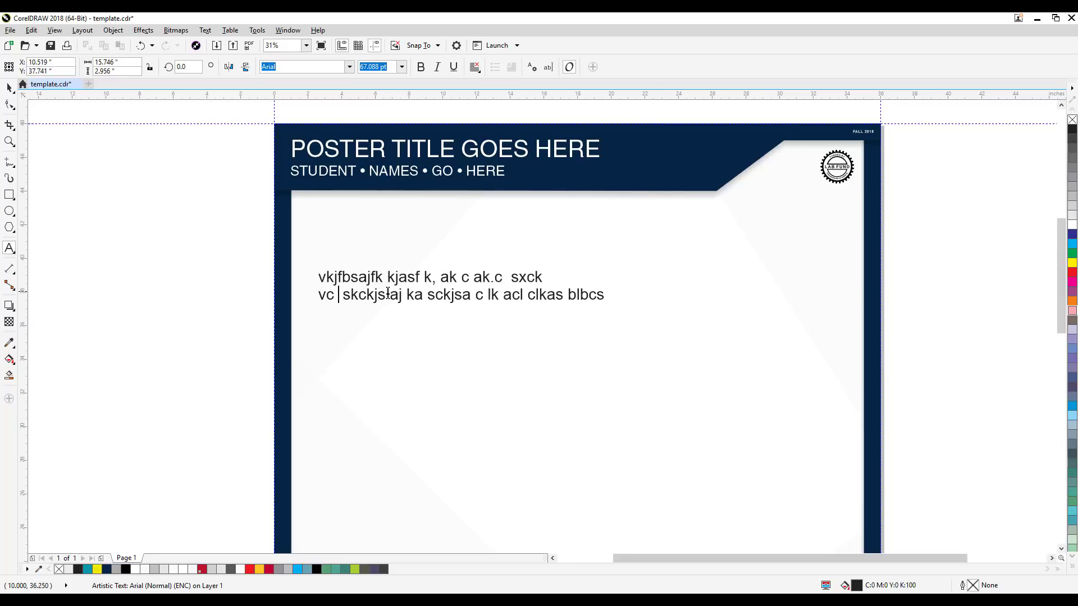
click(561, 296)
key(Delete)
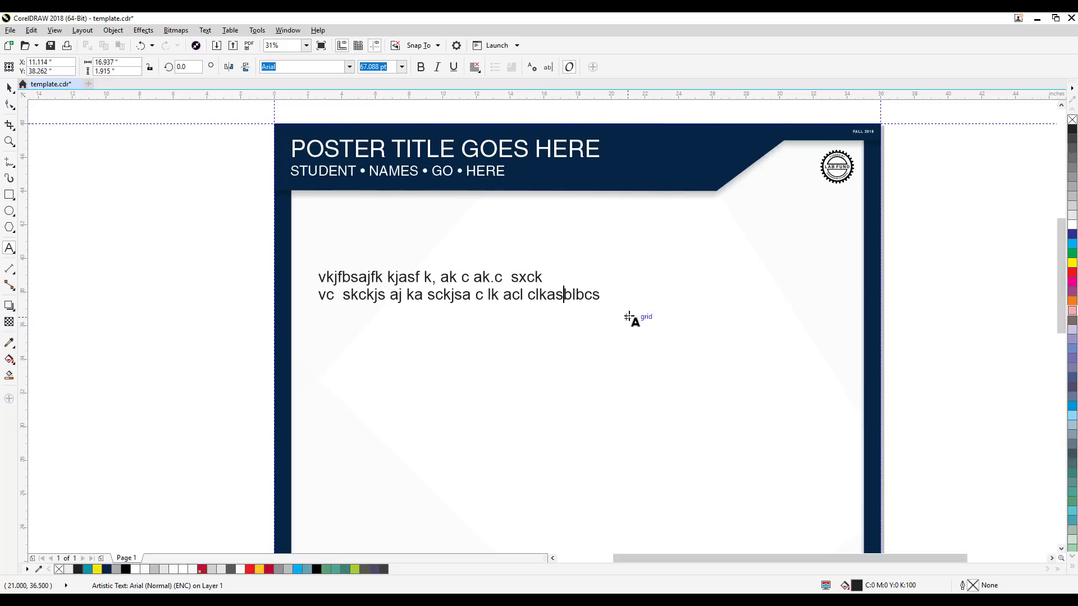
text(\)
key(Return)
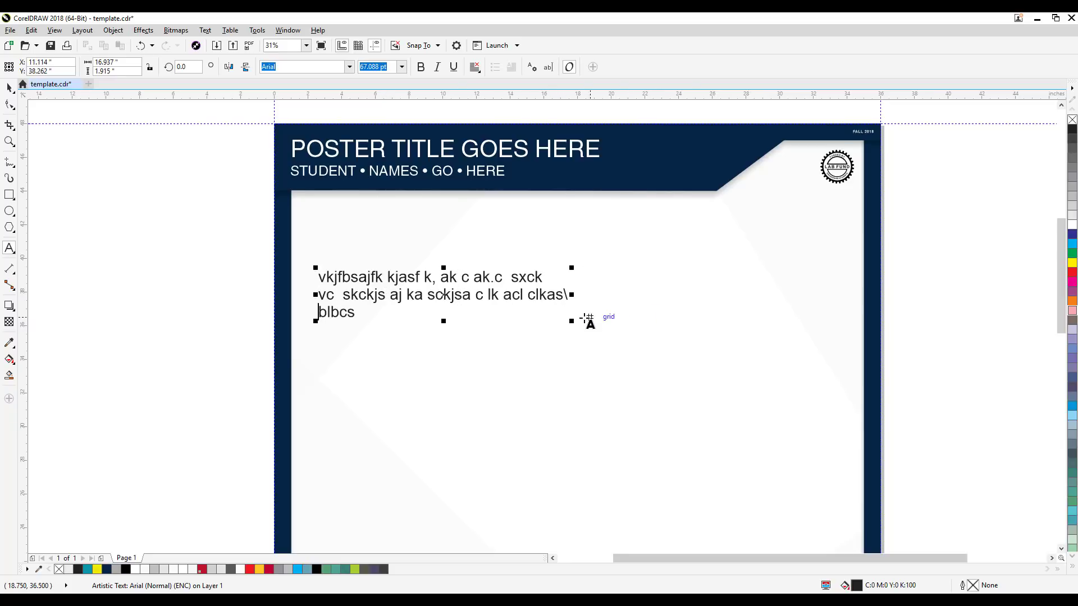
Step: Move the three-line artistic text block up slightly, closer to the poster header
click(9, 88)
click(83, 246)
click(333, 306)
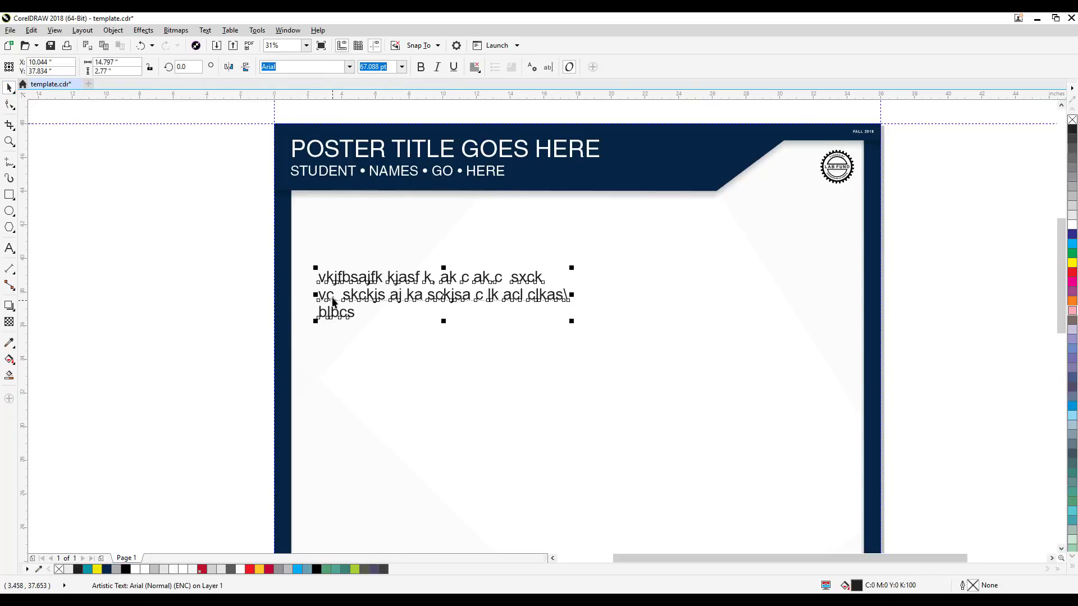
drag(399, 308, 408, 276)
click(218, 323)
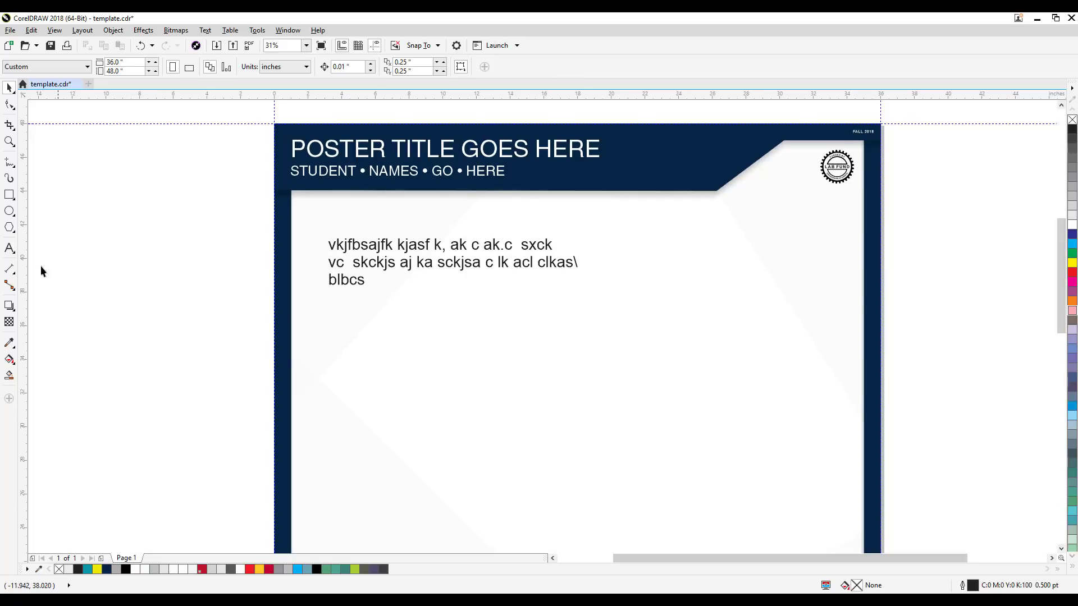
Step: Draw a paragraph text frame about 15.5 by 9.5 inches below the artistic text block
click(10, 248)
drag(333, 317, 594, 477)
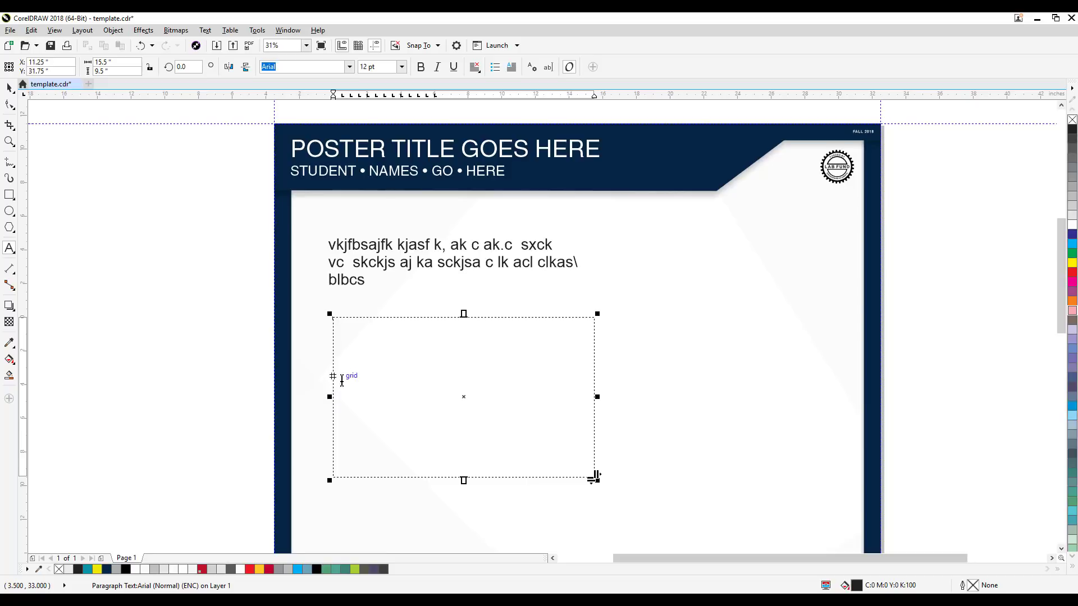
Step: Move the empty paragraph text frame up about half an inch and inspect its placeholder line up close
click(9, 88)
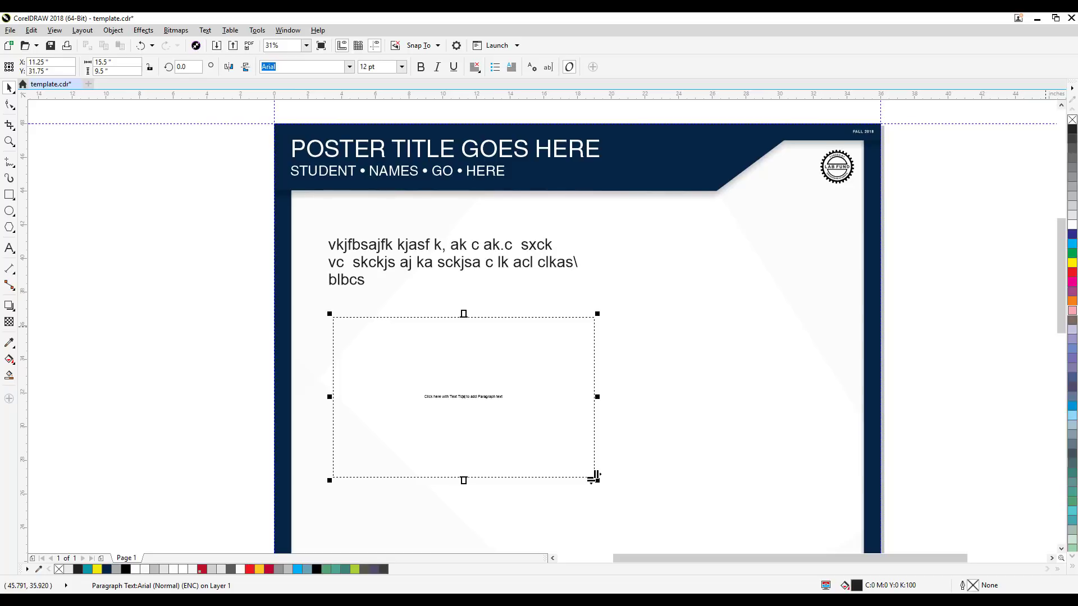
key(Escape)
click(547, 432)
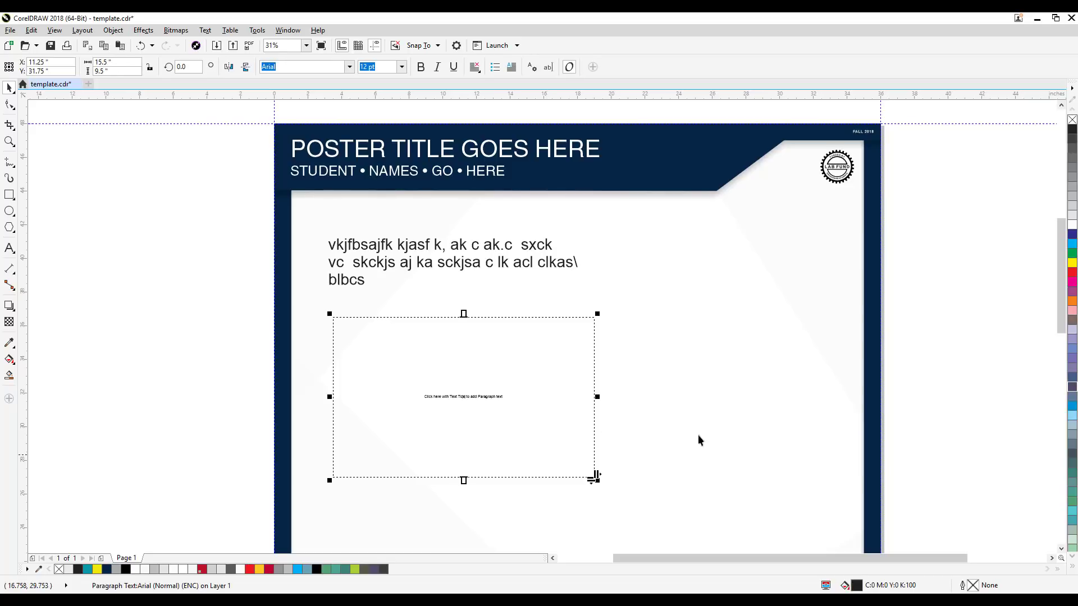
drag(396, 362, 396, 353)
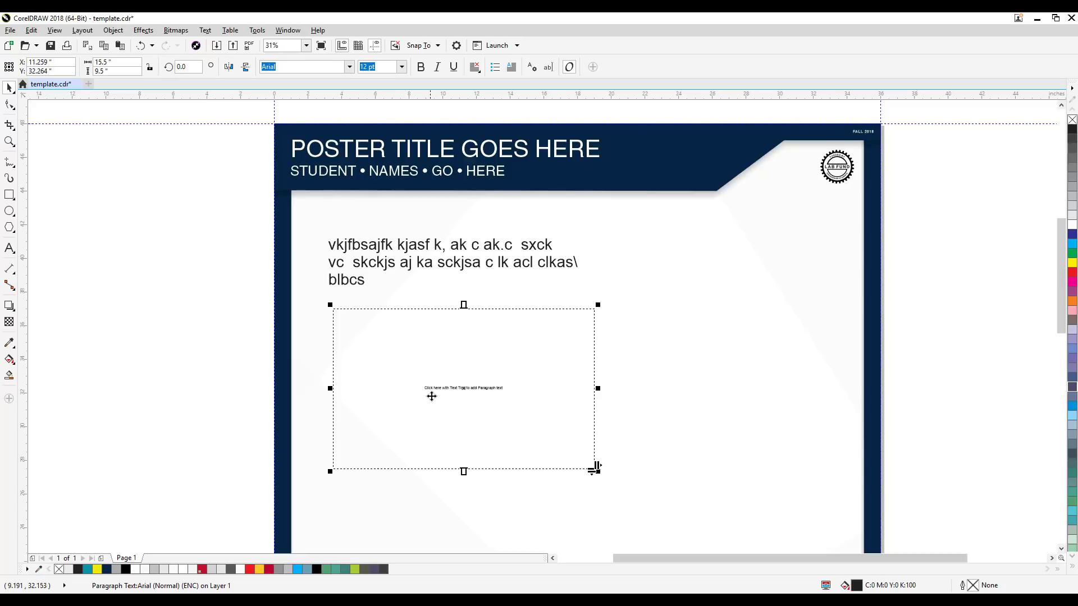
scroll(455, 386, up, 1)
scroll(456, 386, up, 1)
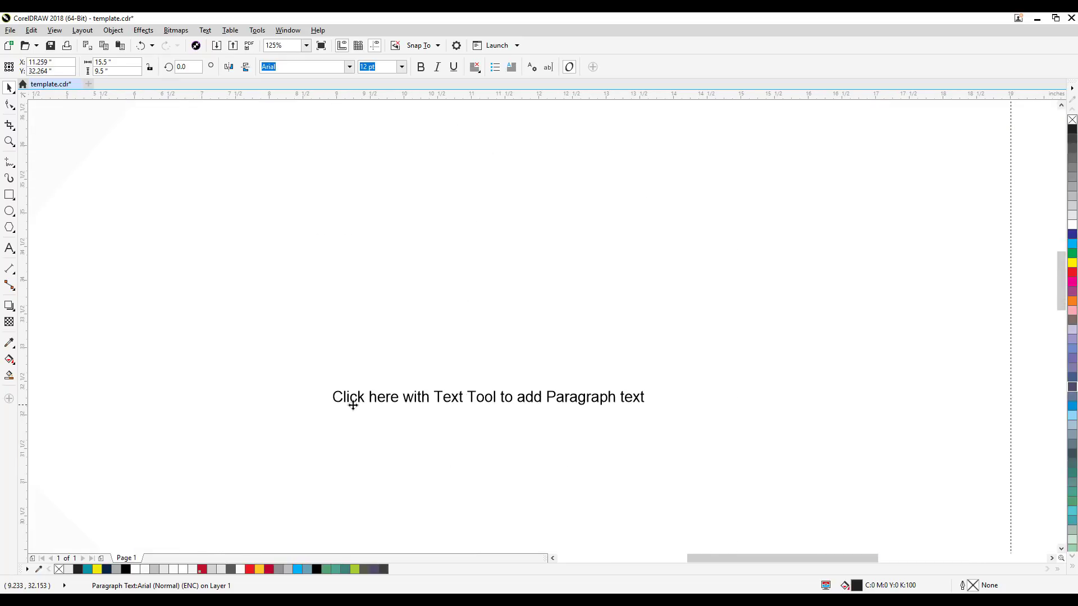
scroll(352, 405, down, 2)
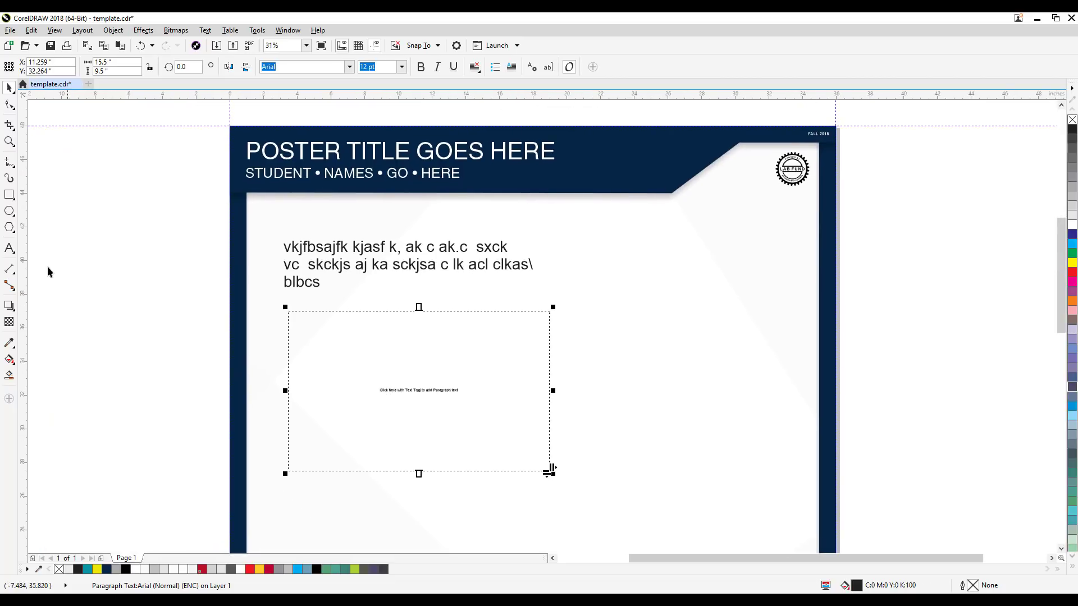
Step: Paste the Lorem ipsum filler text into the empty paragraph frame
click(9, 248)
click(296, 324)
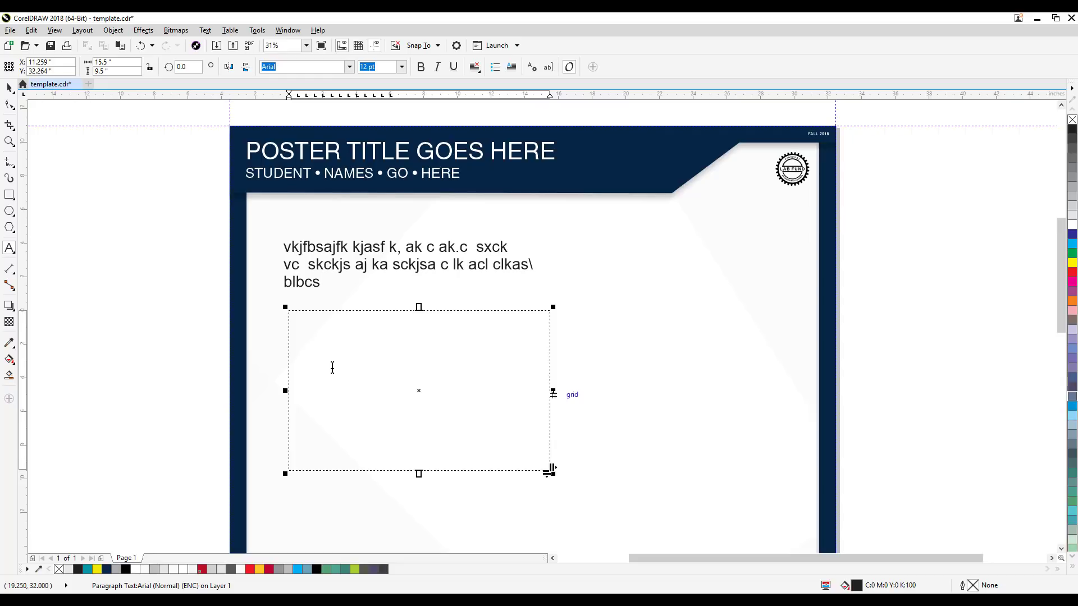
click(120, 46)
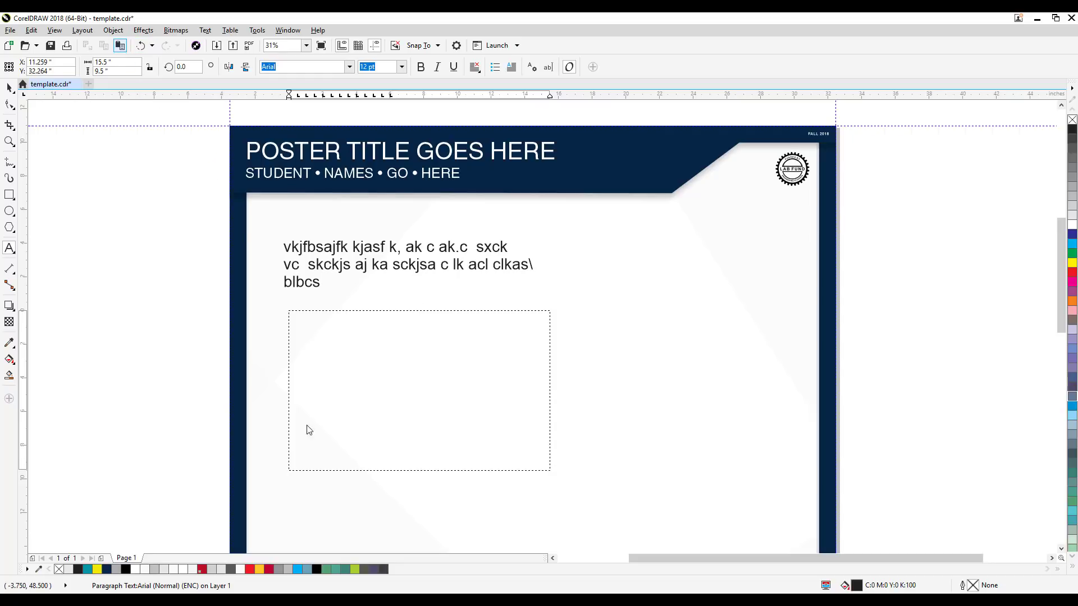
click(9, 87)
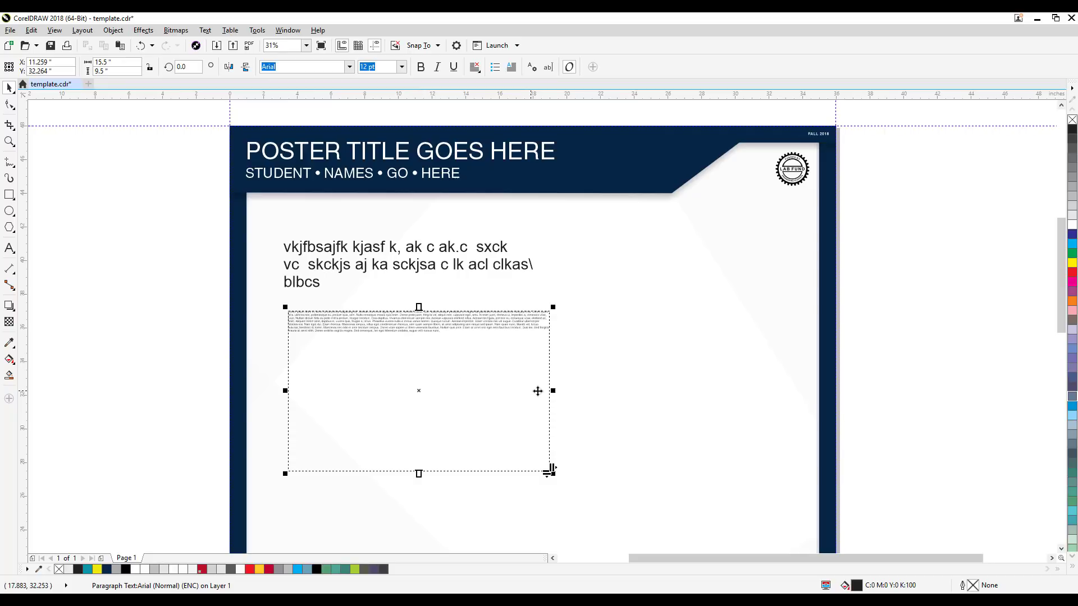
Step: Narrow the Lorem ipsum frame to about 14.5 inches wide and set its text size to 35 pt
mouse_move(553, 390)
mouse_down()
mouse_move(519, 389)
mouse_move(536, 390)
mouse_up()
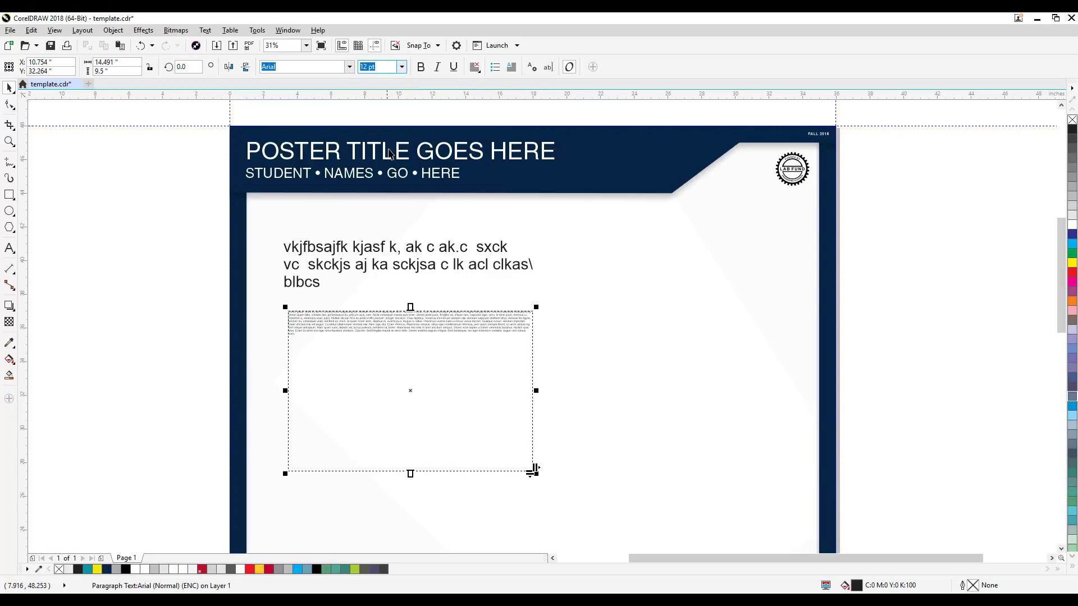
text(35)
key(Return)
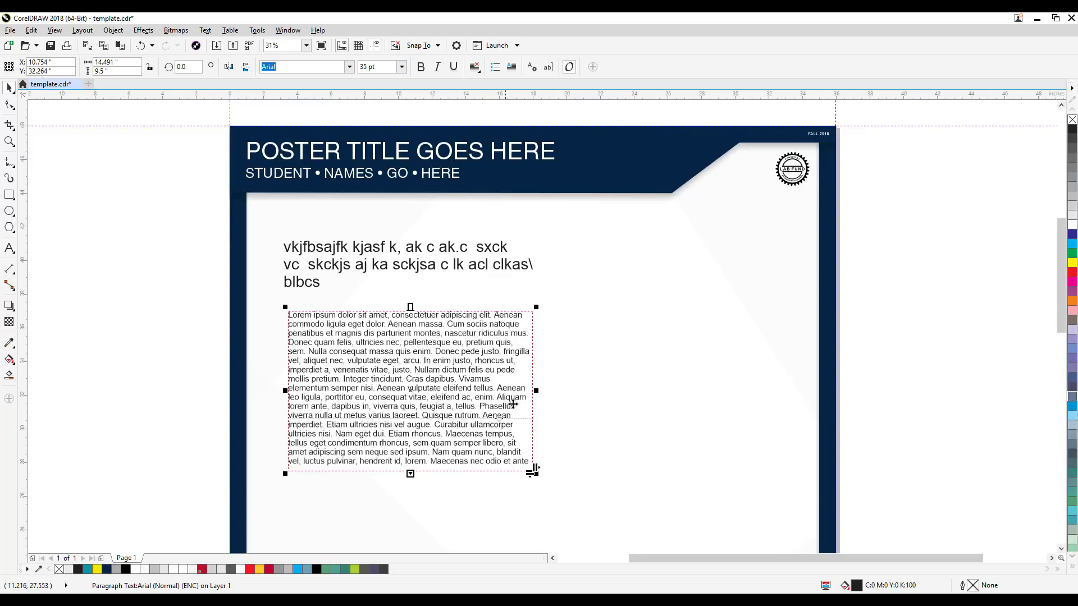
click(143, 356)
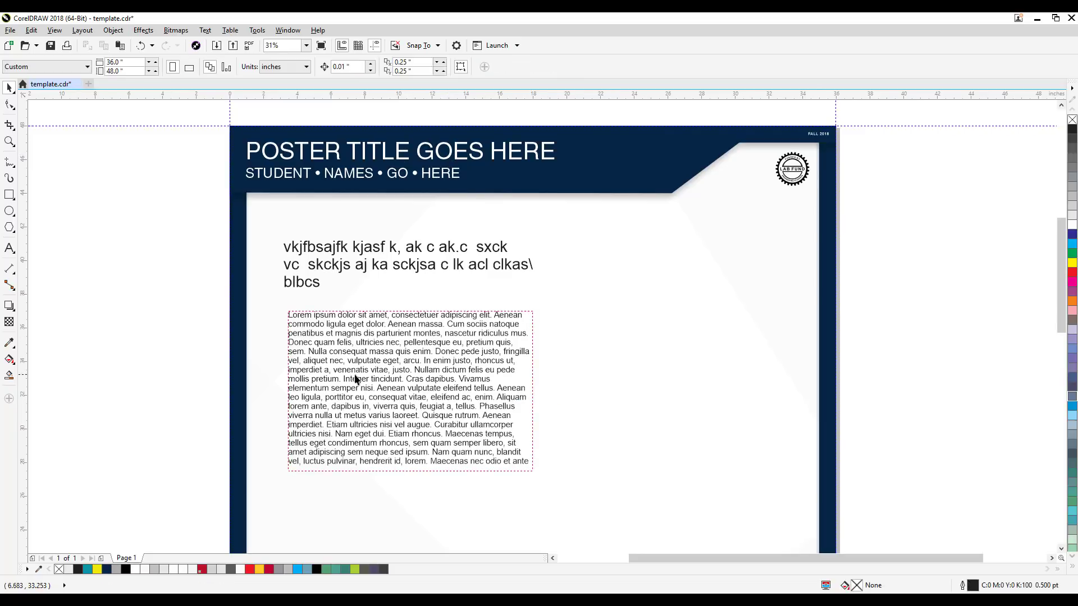
Step: Move the paragraph frame down about 1 inch and narrow it to about 12.75 inches wide
drag(358, 379, 396, 396)
click(209, 383)
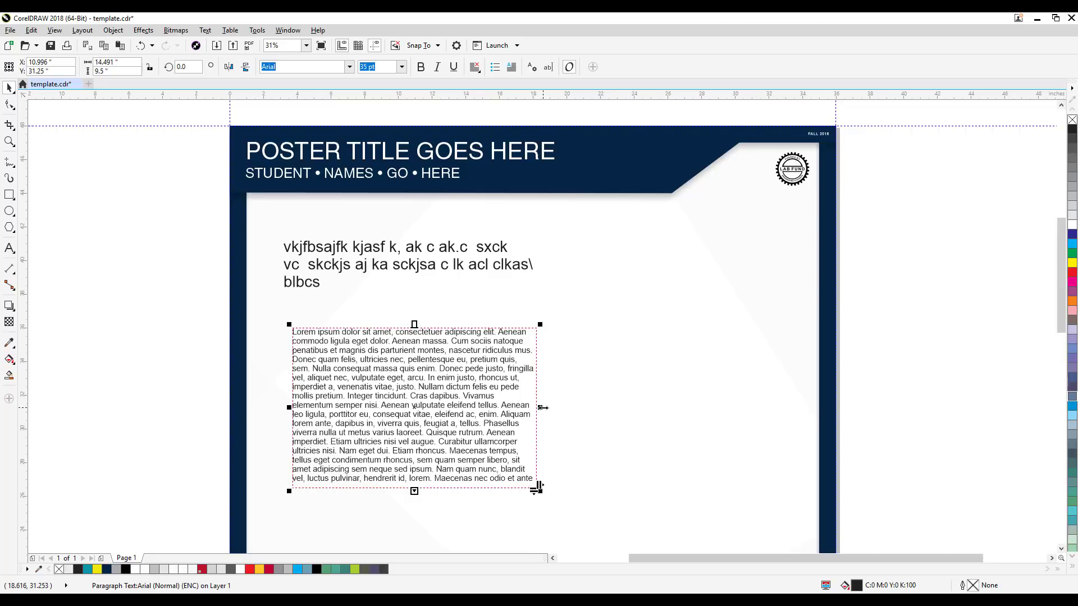
drag(543, 408, 511, 340)
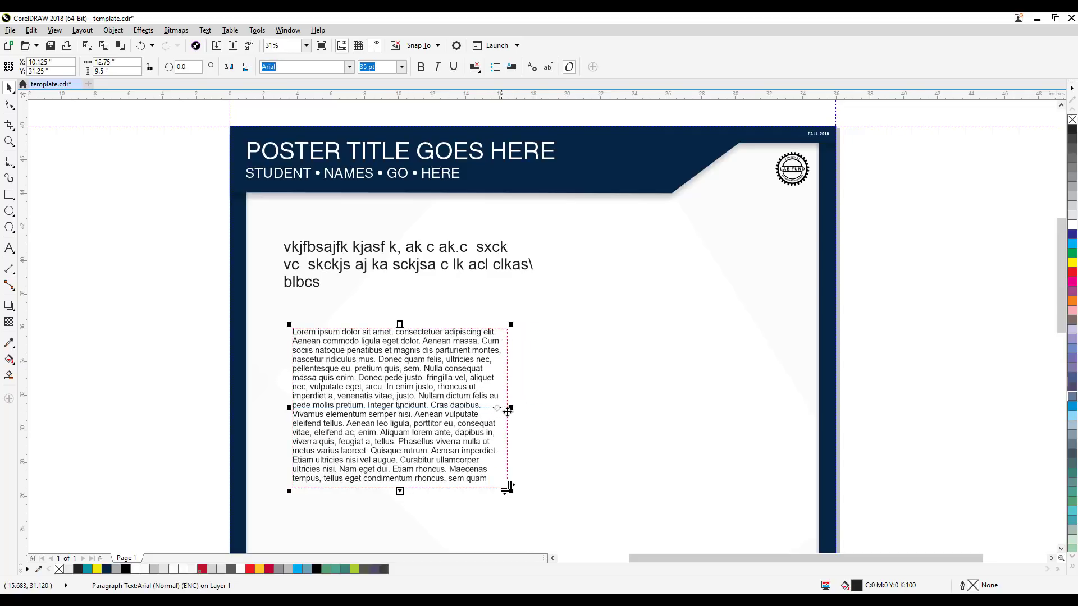
Step: Try squeezing the artistic text to about 11 inches wide, undo it, and scale the block proportionally to about 63.5 pt
click(472, 268)
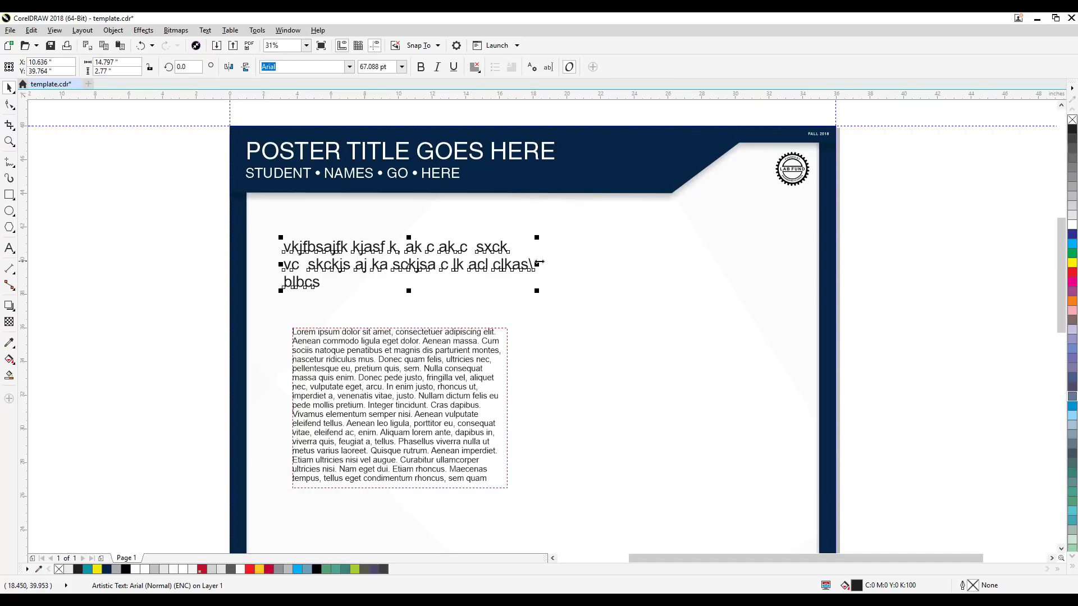
drag(540, 262, 473, 264)
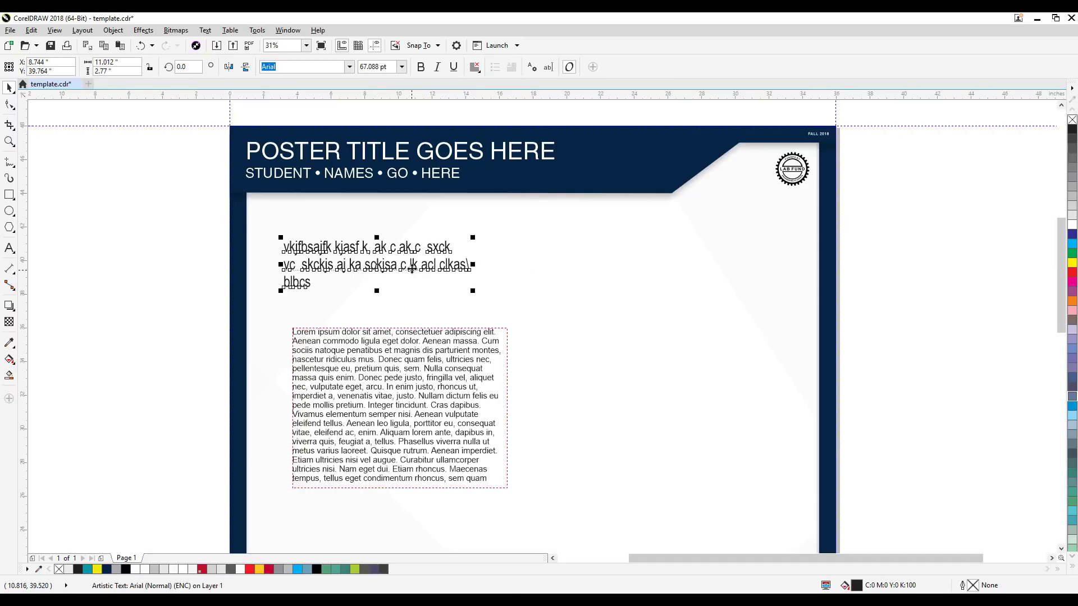
key(ctrl+z)
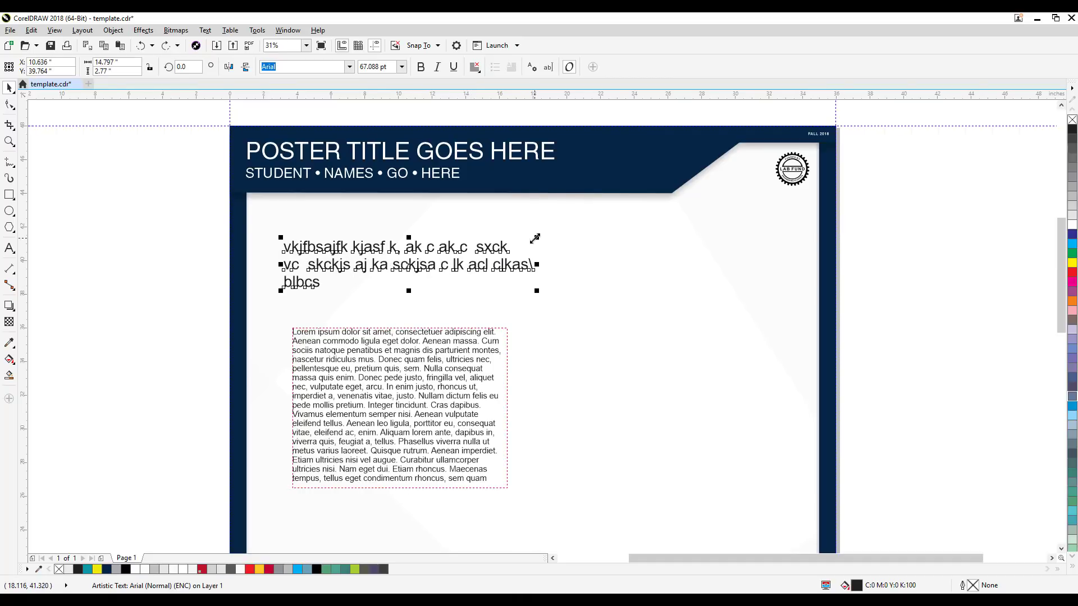
mouse_move(535, 239)
mouse_down()
mouse_move(477, 255)
mouse_move(523, 240)
mouse_up()
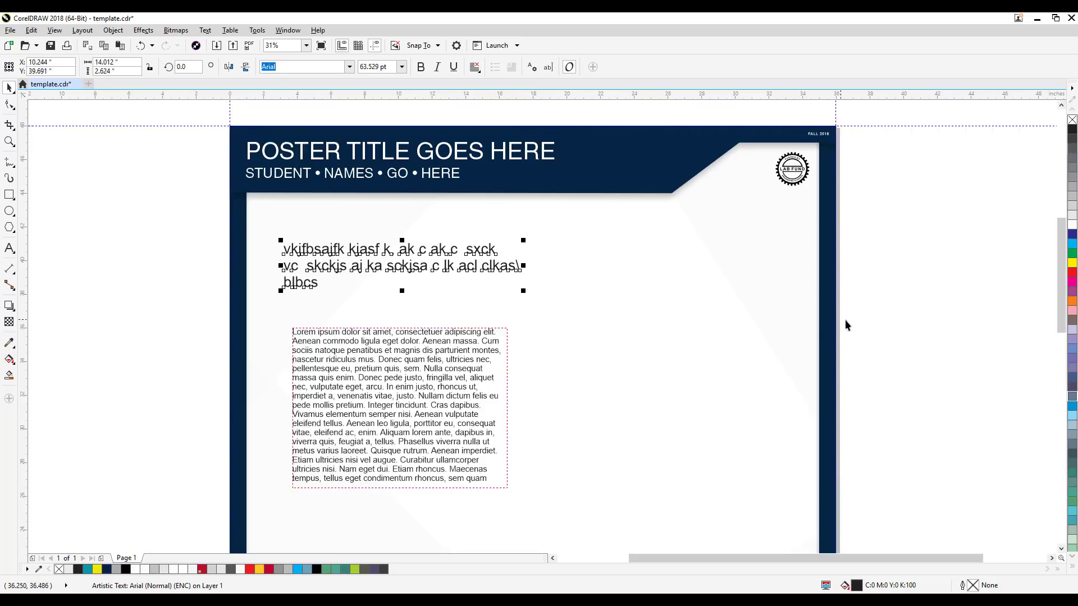
Step: Delete the three-line artistic text block above the paragraph text
key(Delete)
click(376, 388)
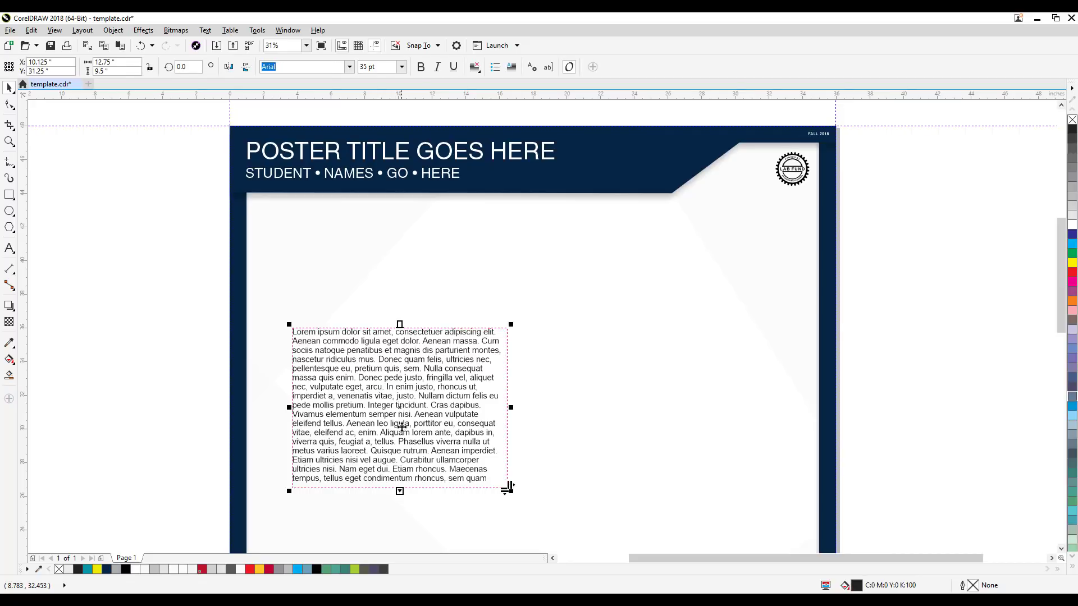
drag(406, 428, 437, 387)
click(193, 299)
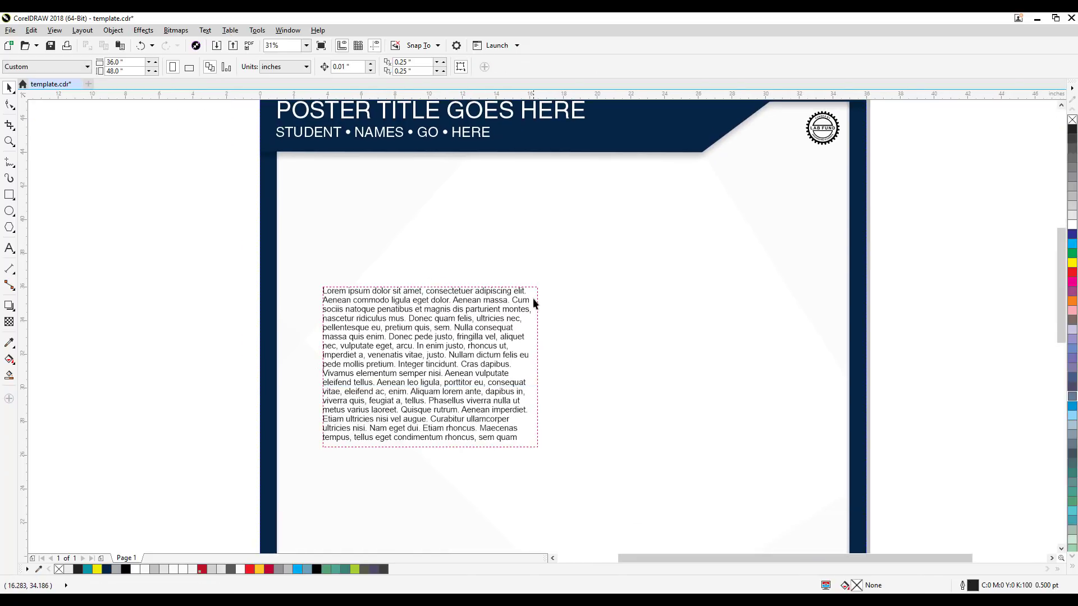
Step: Extend the paragraph frame downward to a height of about 15.25 inches so that all its text fits
click(447, 435)
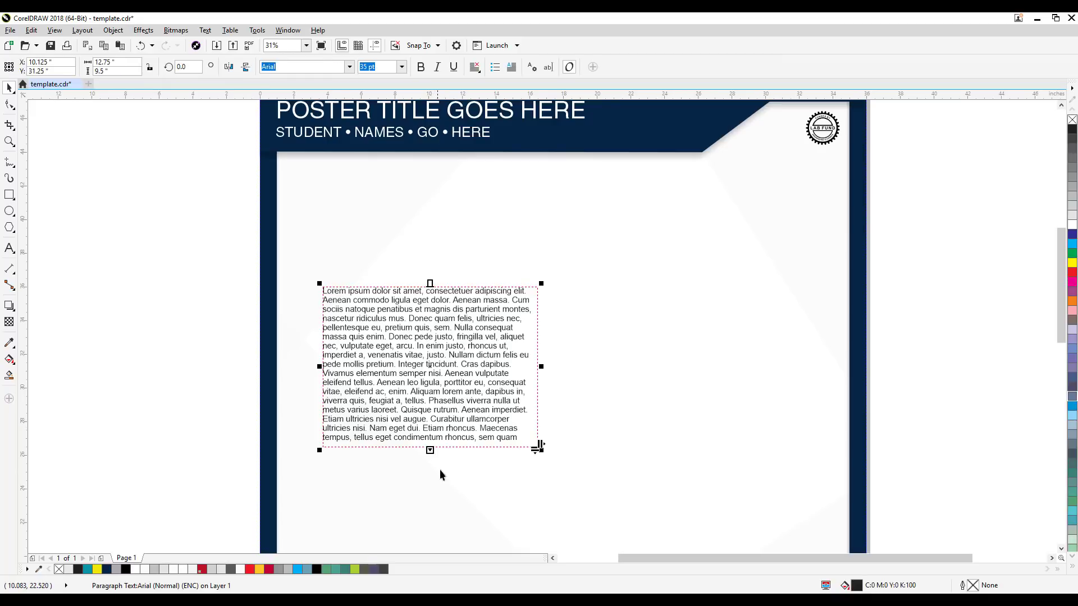
click(293, 470)
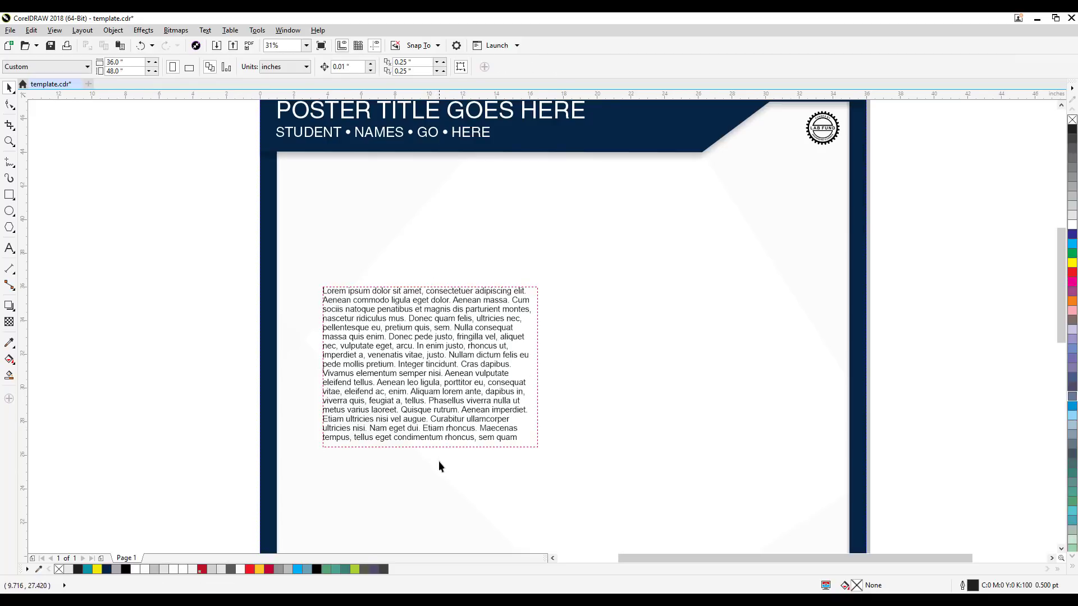
click(440, 412)
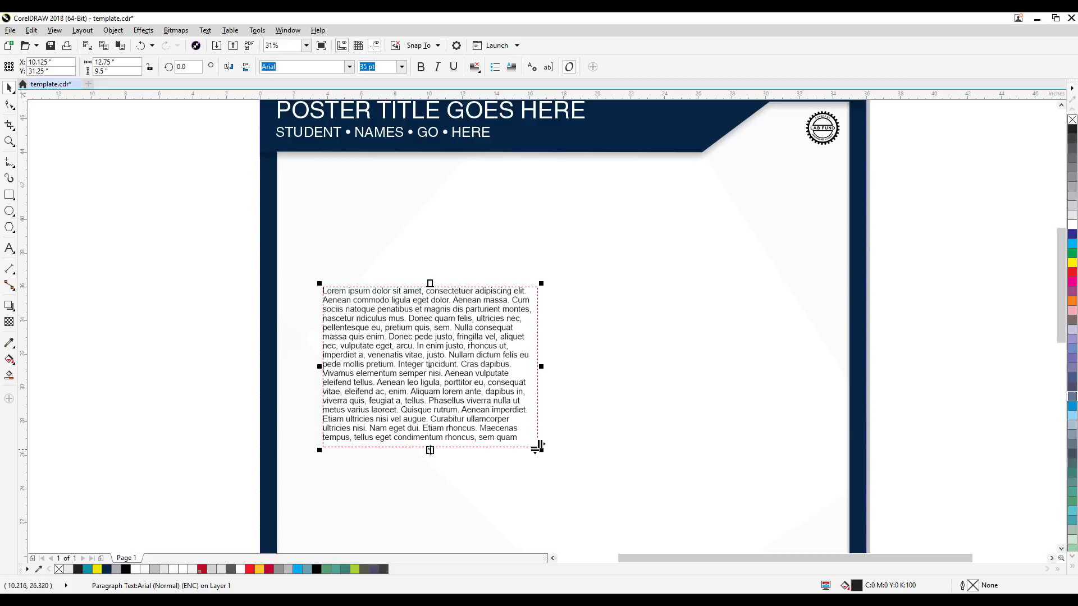
drag(430, 449, 431, 519)
drag(547, 516, 573, 423)
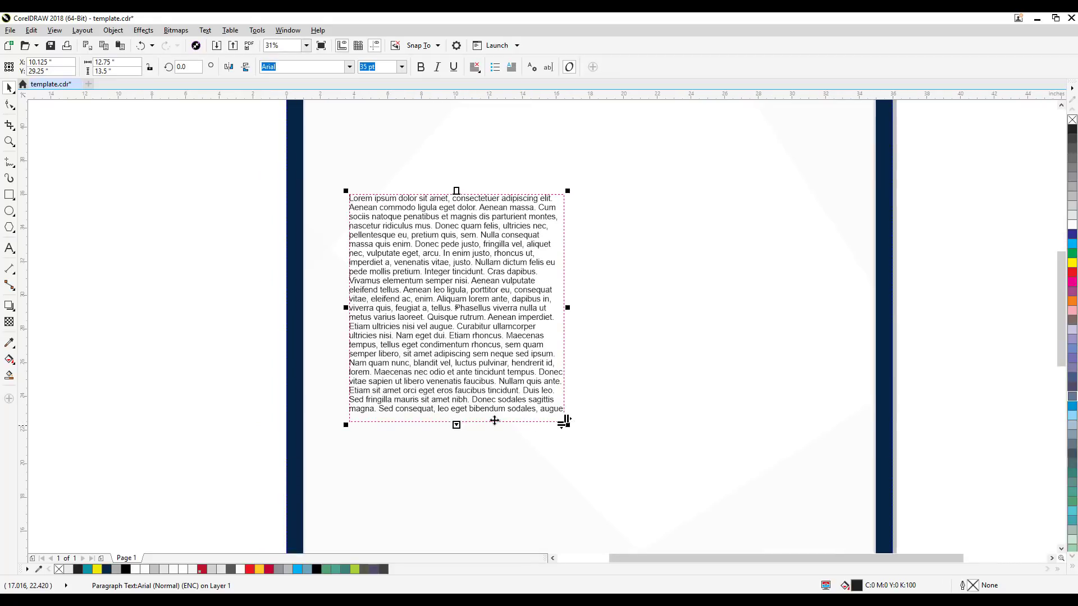
drag(455, 424, 456, 453)
click(911, 415)
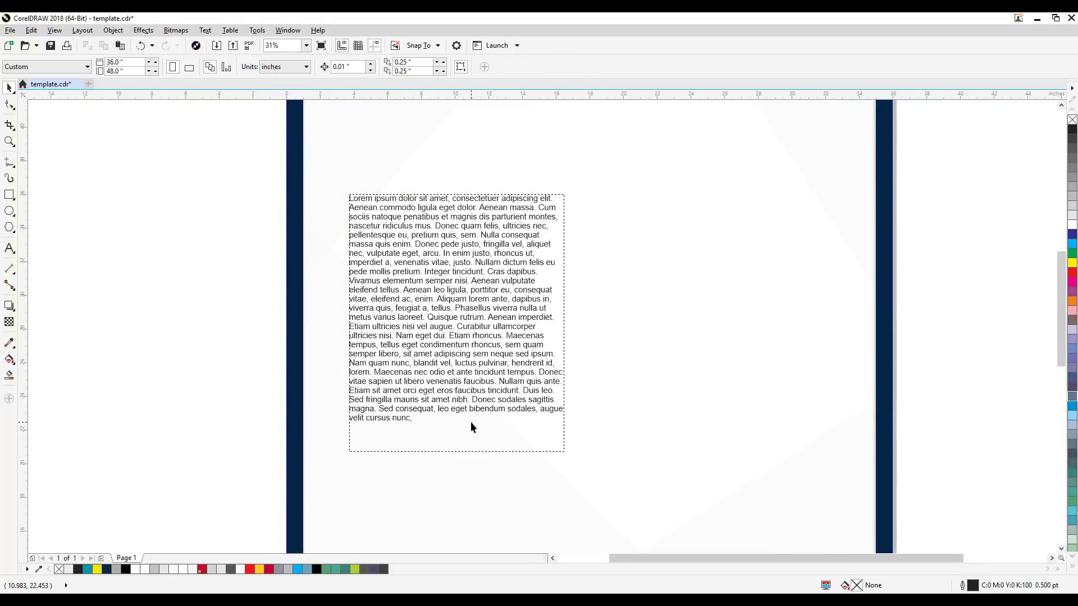
Step: Move the paragraph frame down about 0.75 inches and slightly left in the poster body
click(471, 422)
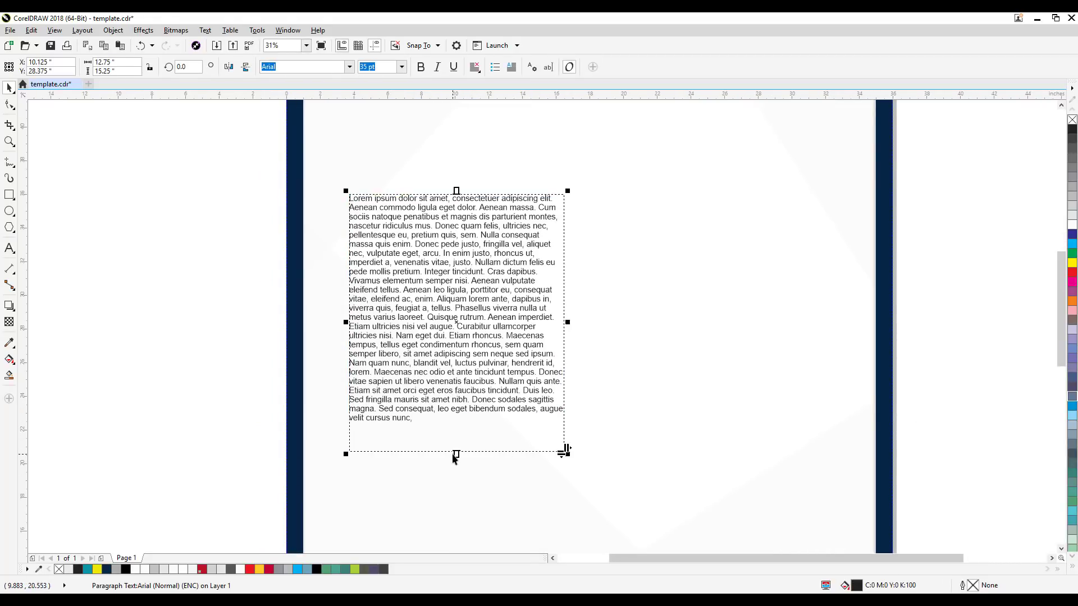
click(296, 407)
click(239, 250)
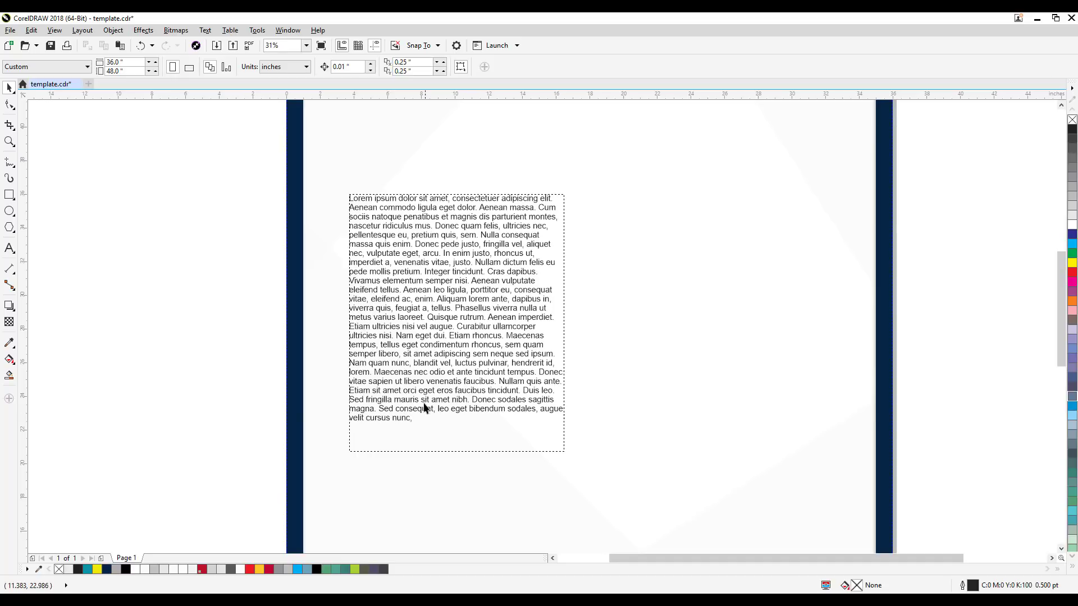
drag(256, 319, 264, 415)
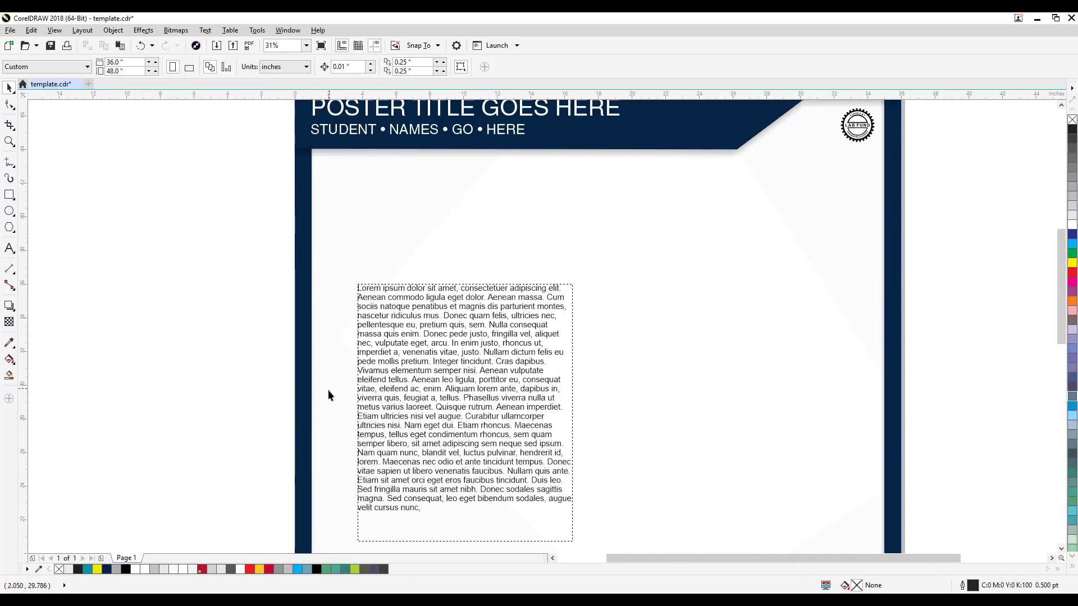
scroll(328, 390, down, 1)
drag(411, 396, 446, 378)
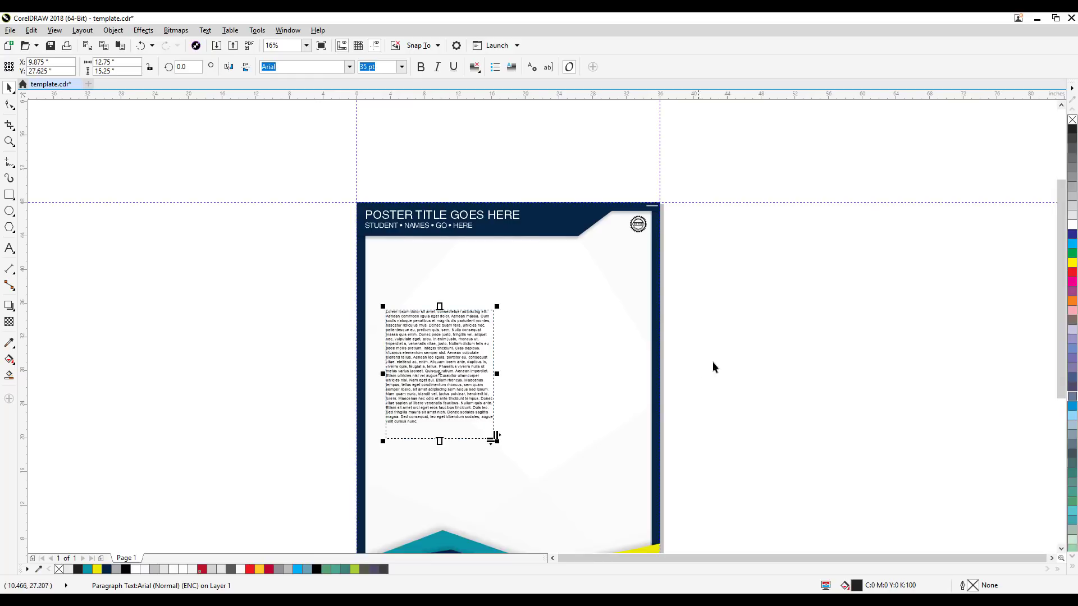
click(712, 362)
scroll(402, 365, up, 1)
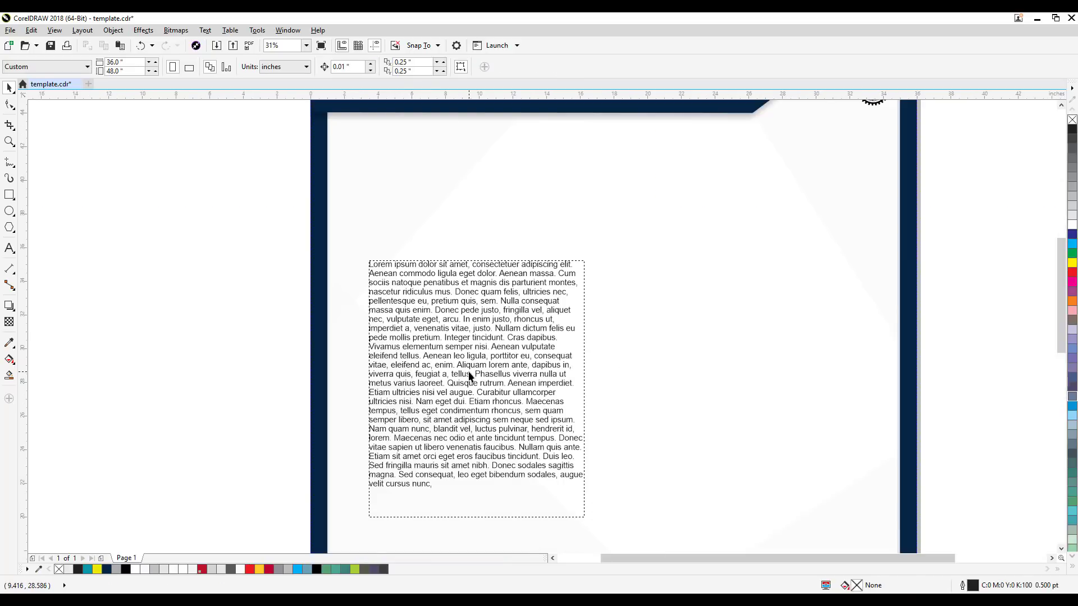
Step: Set the paragraph text's font size to 40 pt
click(471, 376)
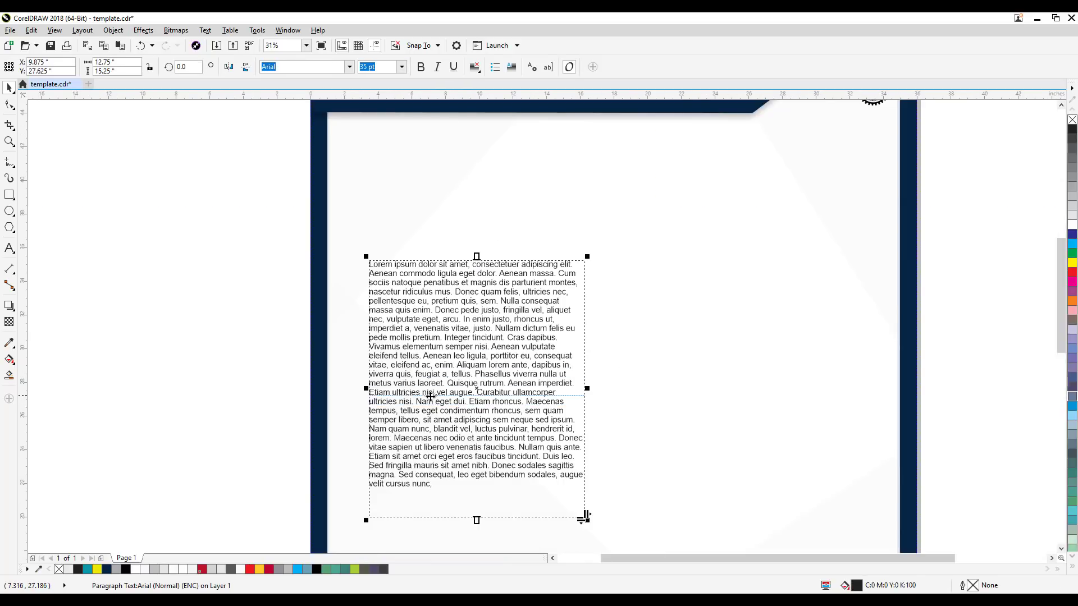
click(326, 330)
click(440, 329)
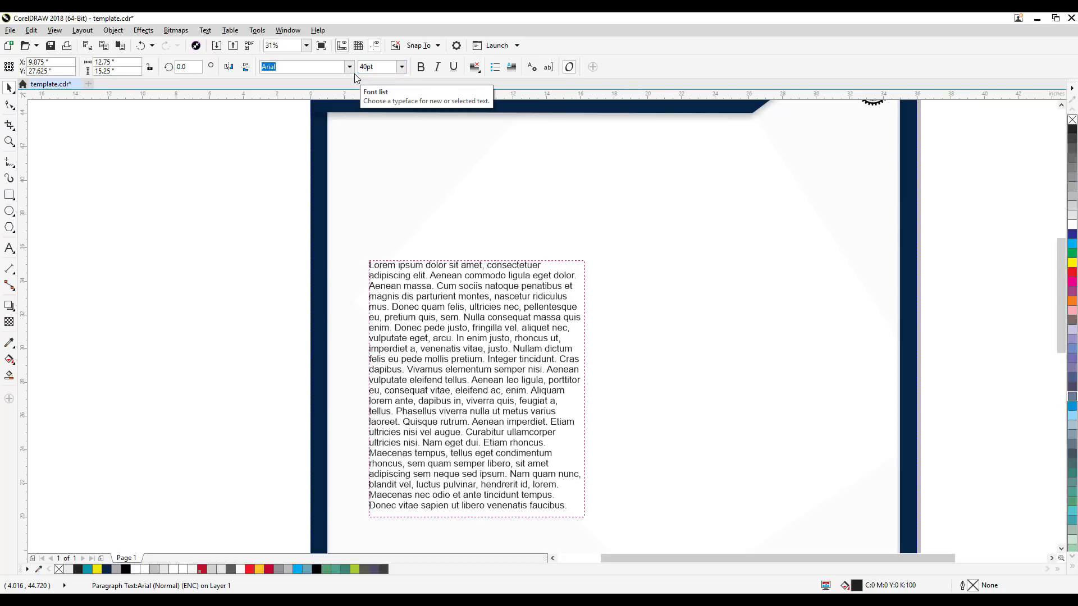
key(Return)
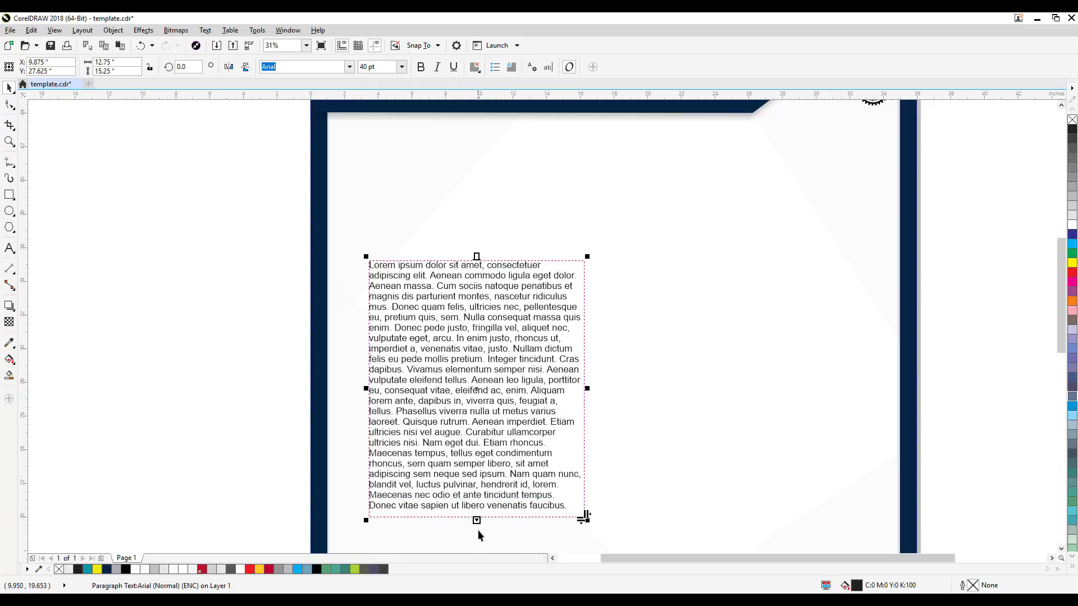
Step: Lengthen the paragraph frame downward until the enlarged Lorem ipsum text fits completely, and view it on the whole poster
scroll(474, 530, down, 3)
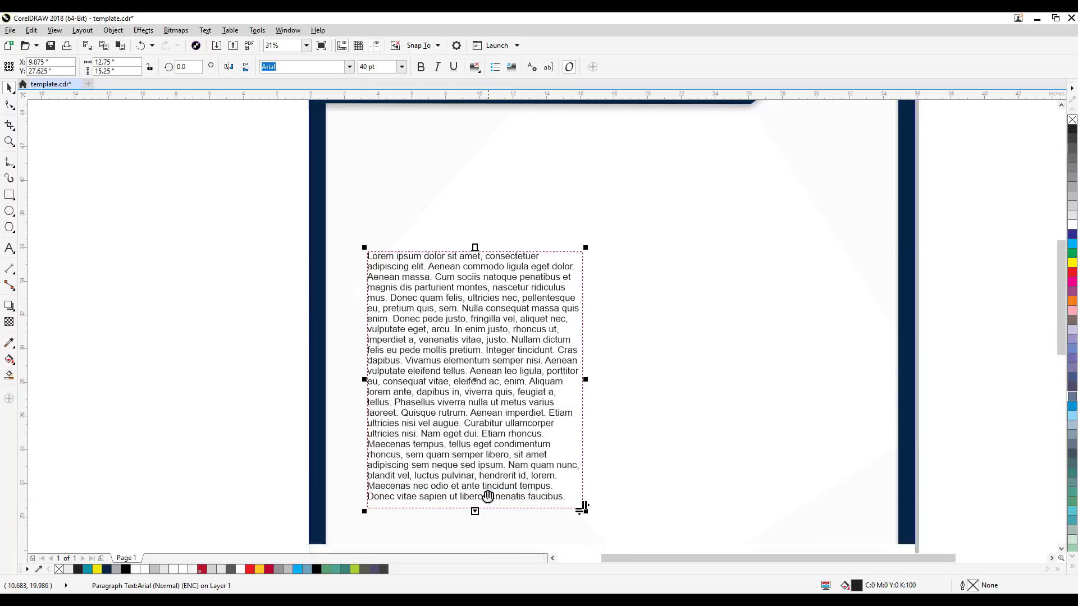
drag(473, 397, 488, 446)
click(206, 398)
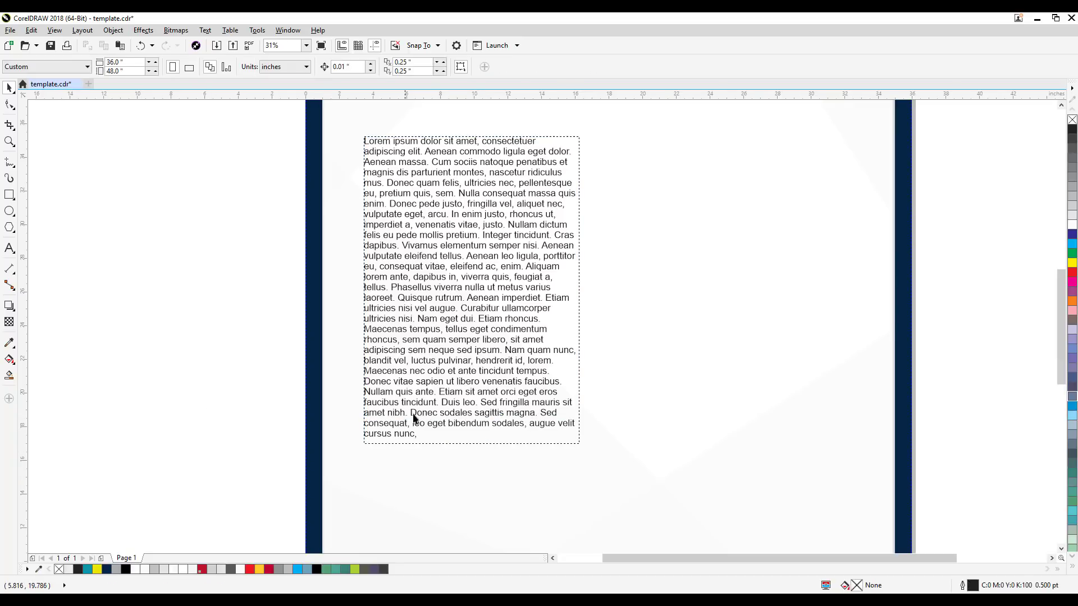
drag(458, 356, 482, 430)
scroll(480, 404, down, 1)
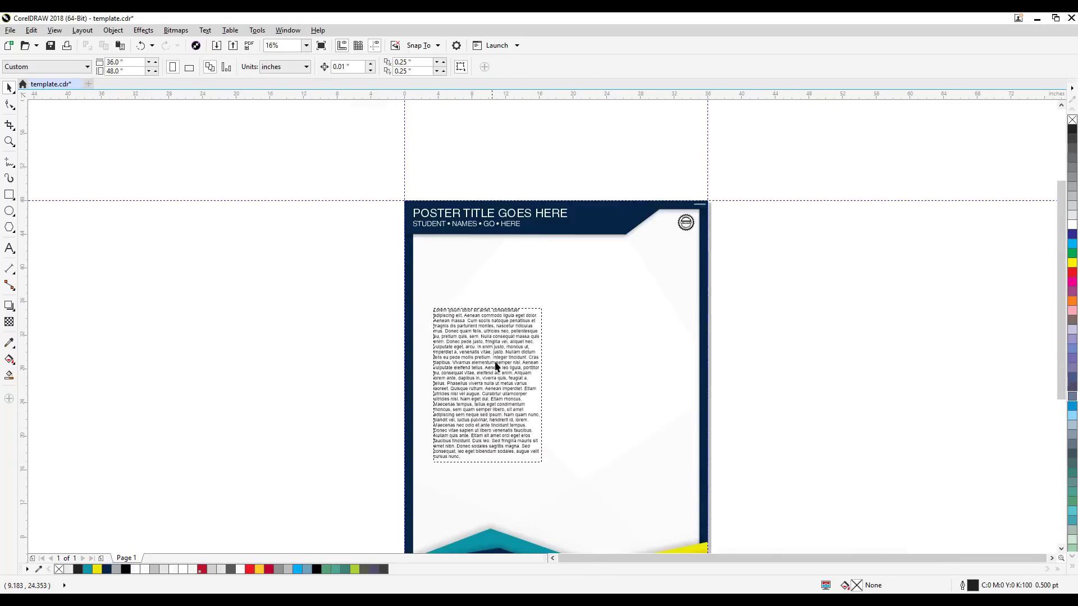
Step: Widen the paragraph text frame in the poster body to about 13.8 inches
drag(485, 378, 590, 370)
click(524, 366)
click(829, 353)
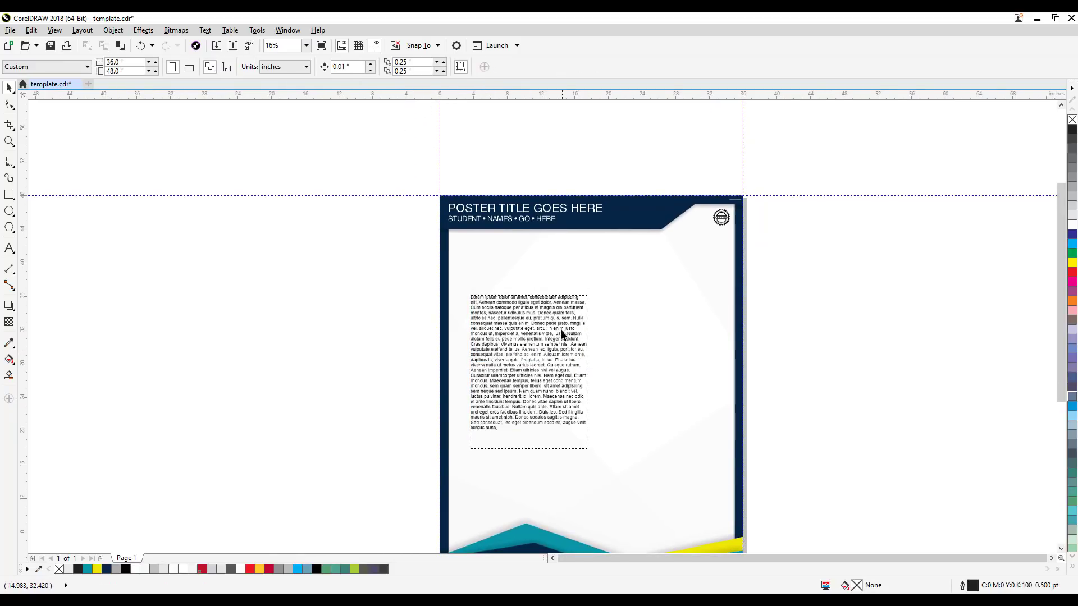
drag(561, 330, 461, 375)
scroll(456, 414, up, 1)
scroll(481, 392, down, 1)
click(312, 375)
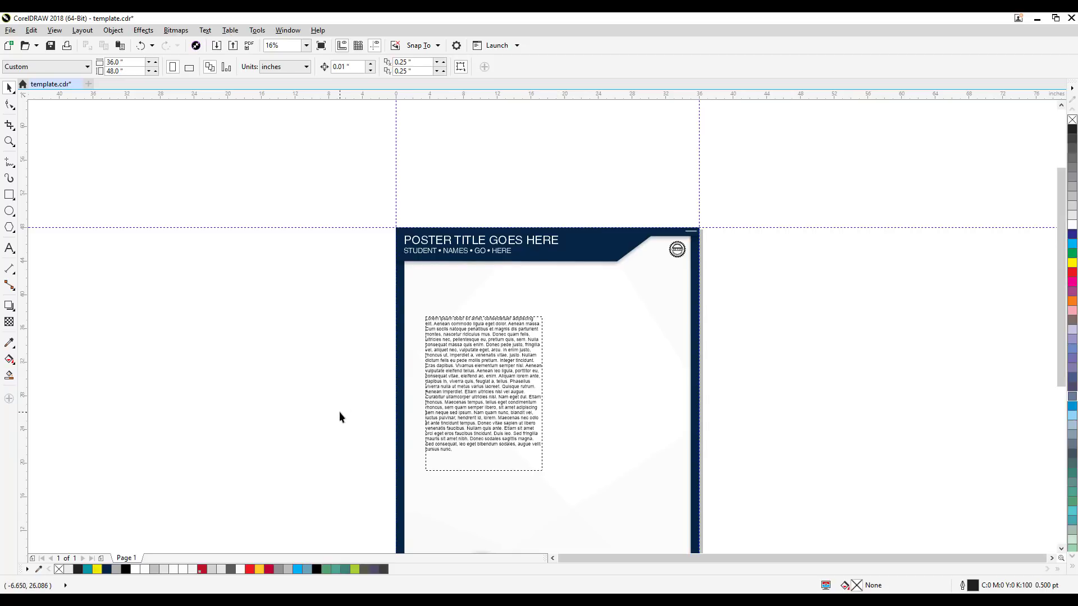
drag(339, 416, 429, 390)
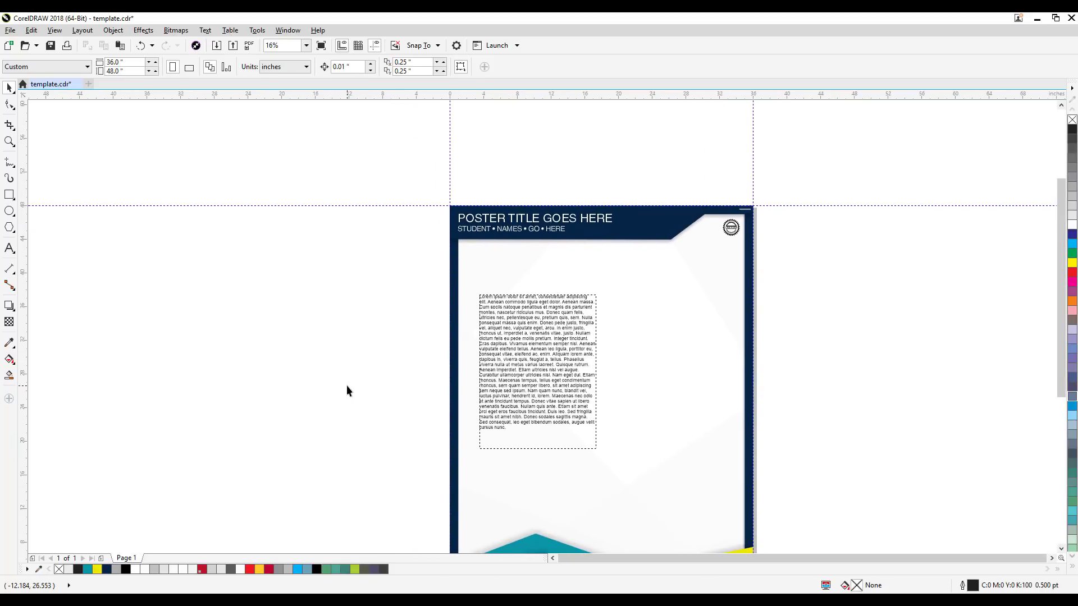
Step: Delete all the Lorem ipsum text after the word "Phasellus" about halfway through the paragraph
click(537, 375)
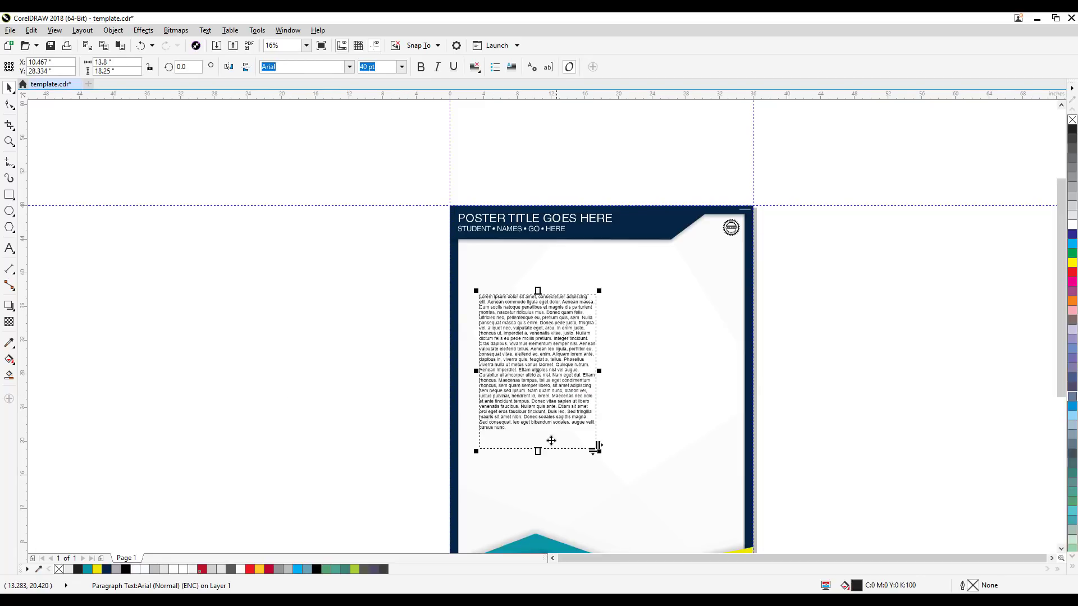
double_click(521, 429)
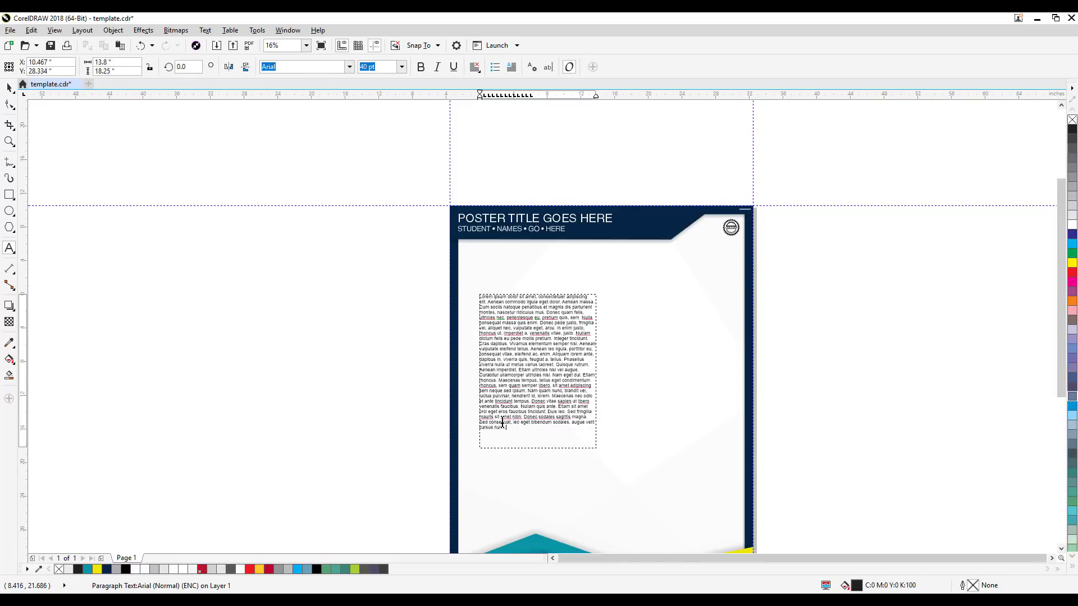
drag(507, 427, 466, 365)
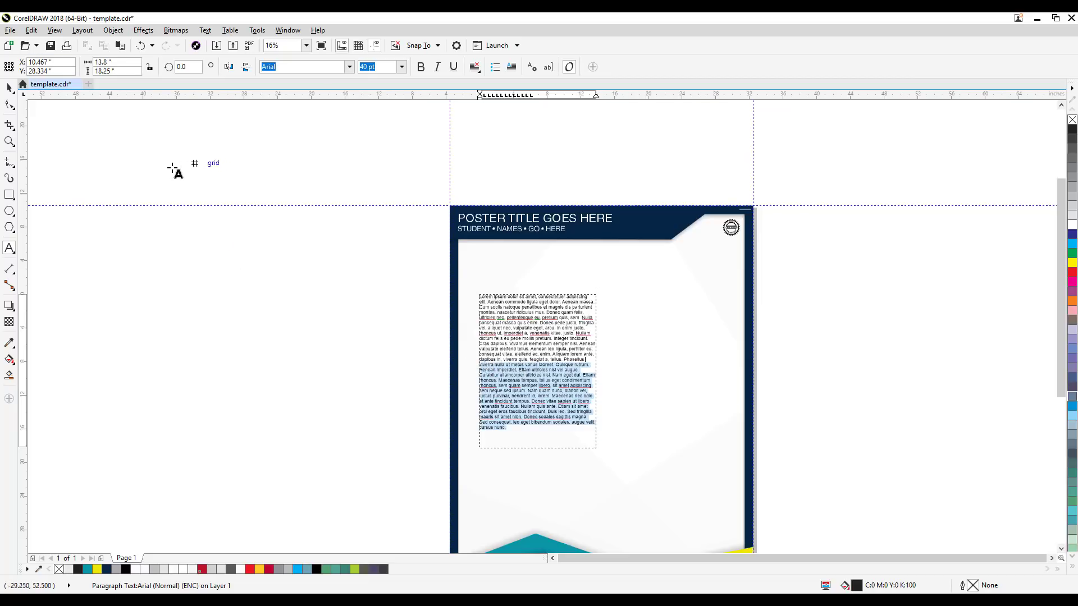
key(Delete)
click(10, 89)
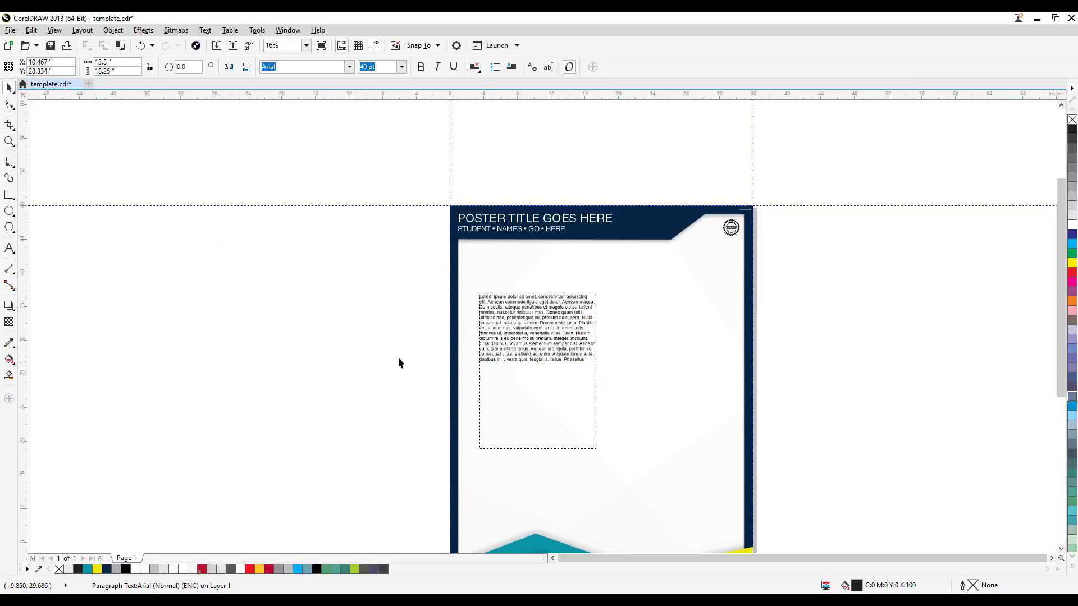
Step: Shorten the paragraph frame to a height of about 8.7 inches, just below the remaining text
drag(538, 453, 539, 369)
scroll(385, 295, up, 1)
click(393, 313)
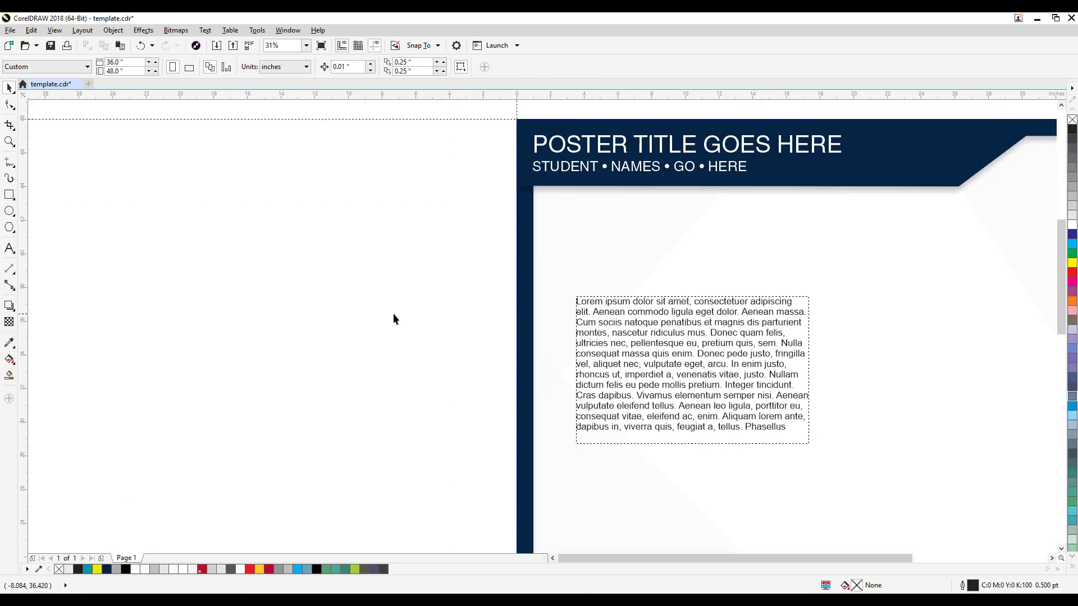
Step: Increase the paragraph's line spacing with the Shape tool until its frame is about 14 inches tall
drag(393, 314, 252, 319)
click(556, 359)
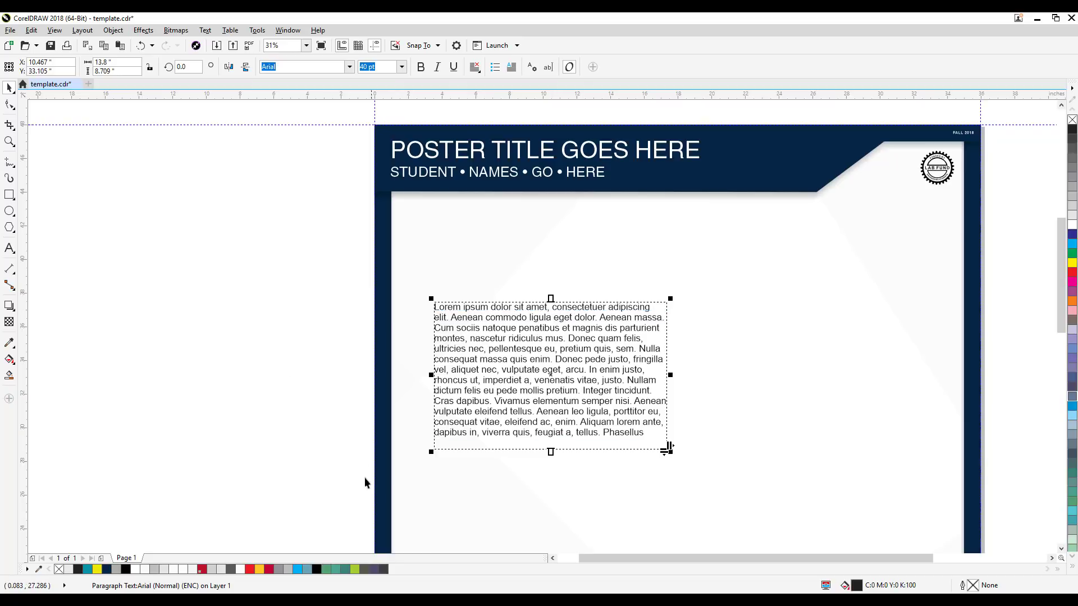
click(9, 105)
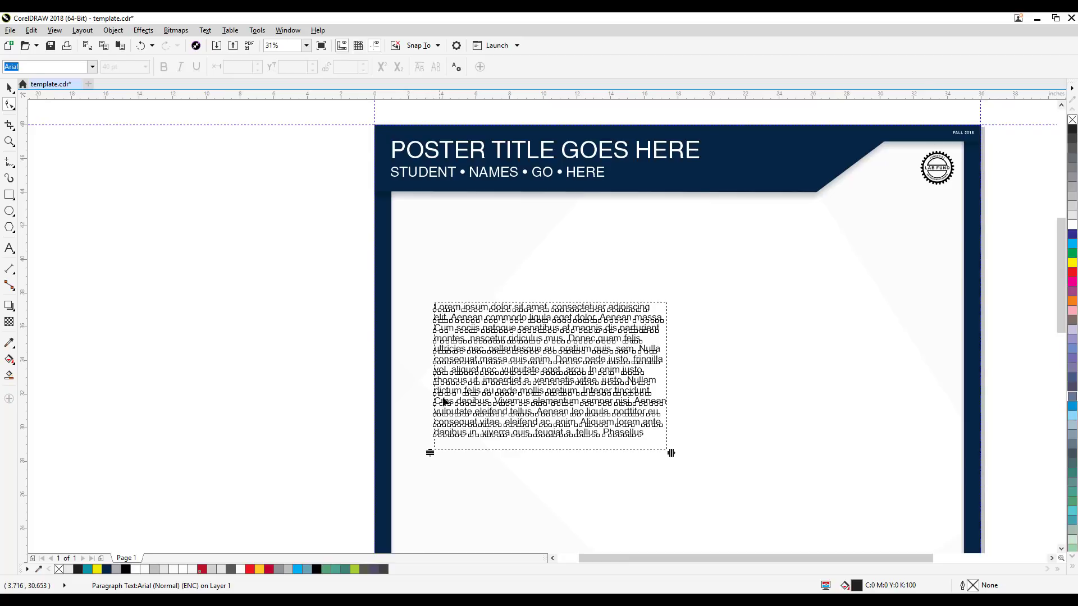
drag(428, 453, 429, 538)
drag(387, 498, 379, 349)
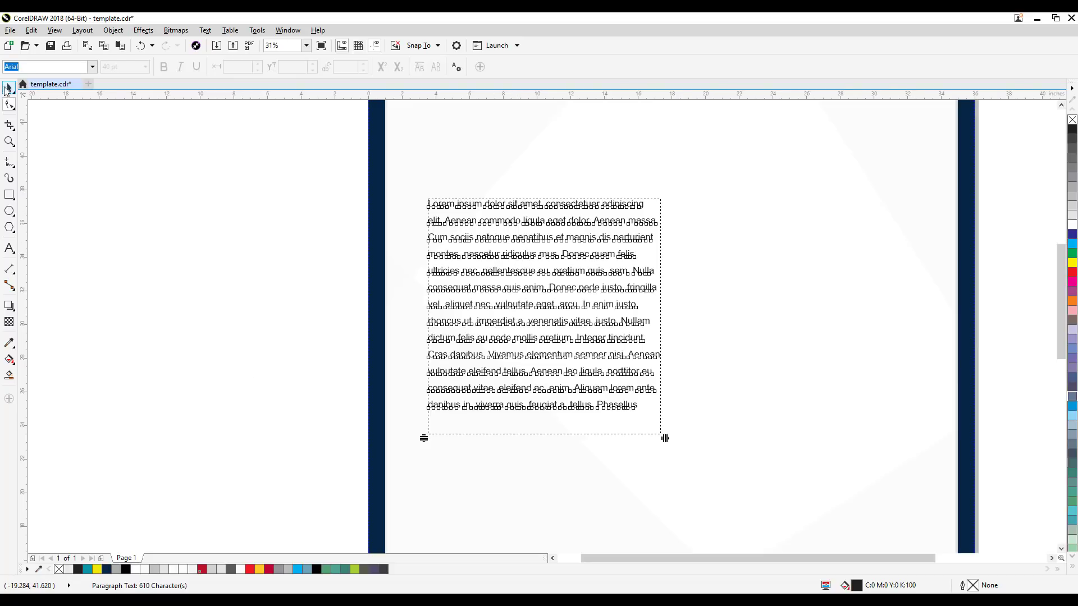
click(9, 89)
click(252, 359)
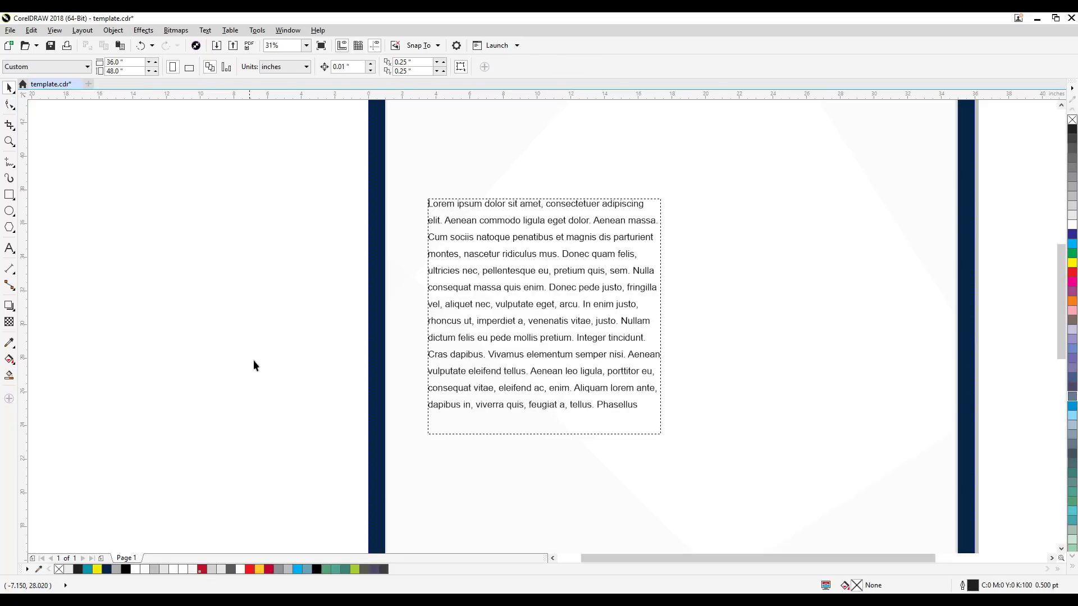
Step: Try wider character spacing on the paragraph with the Shape tool, and undo both the character and line spacing changes
click(492, 371)
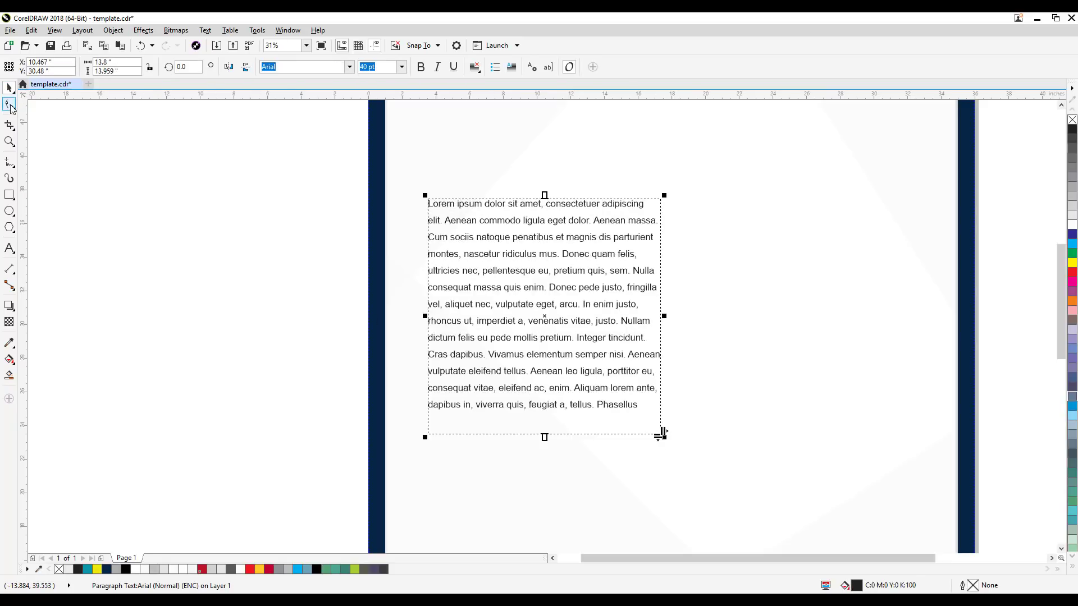
click(10, 105)
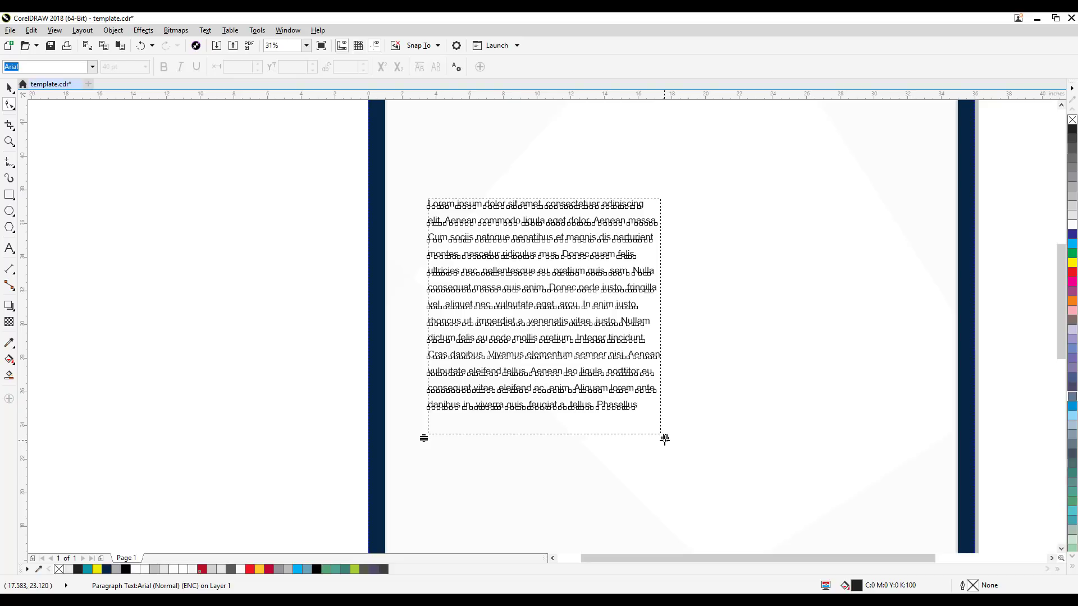
drag(664, 439, 822, 451)
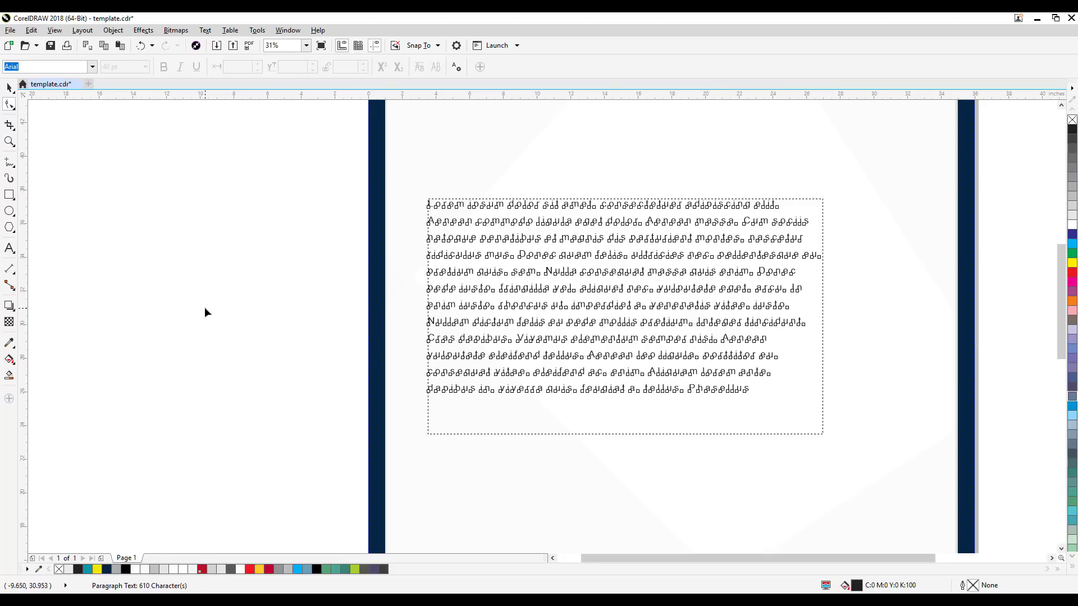
key(ctrl+z)
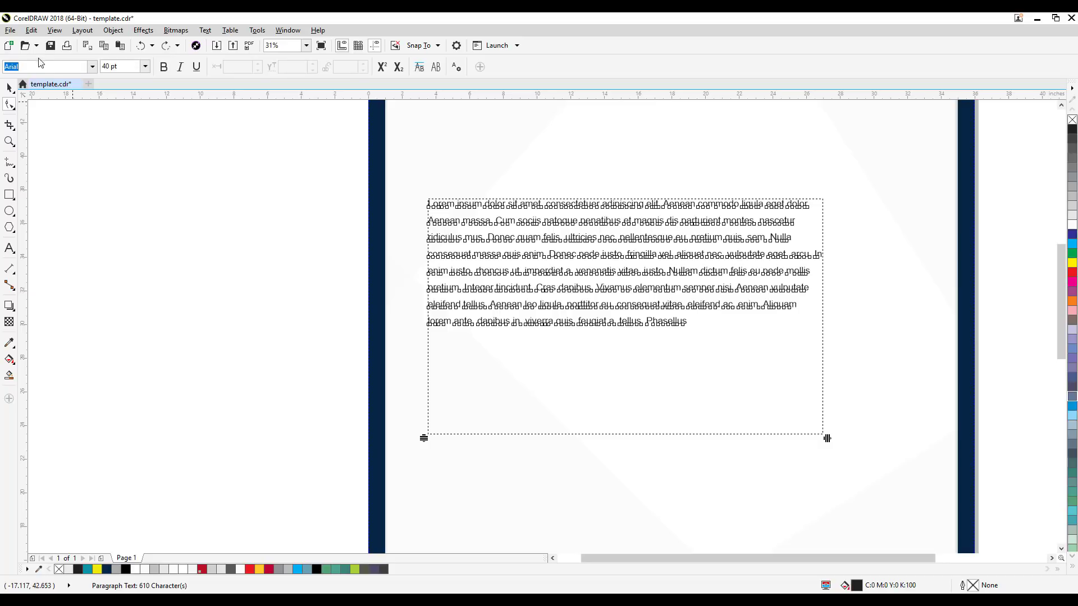
key(ctrl+z)
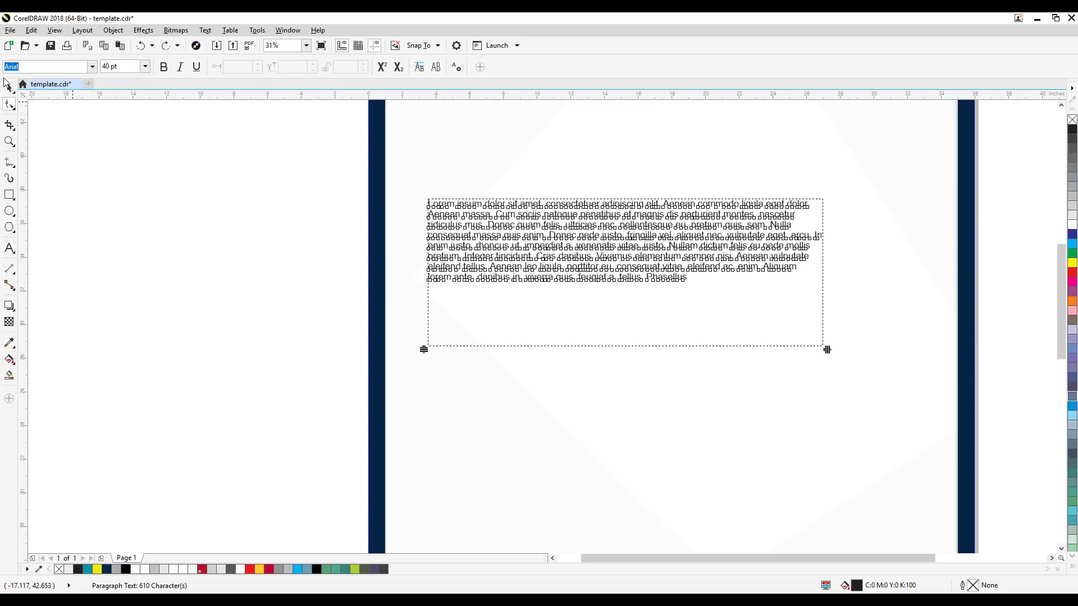
Step: Resize the paragraph frame to about 13.4 inches wide and 10.7 inches high
click(9, 88)
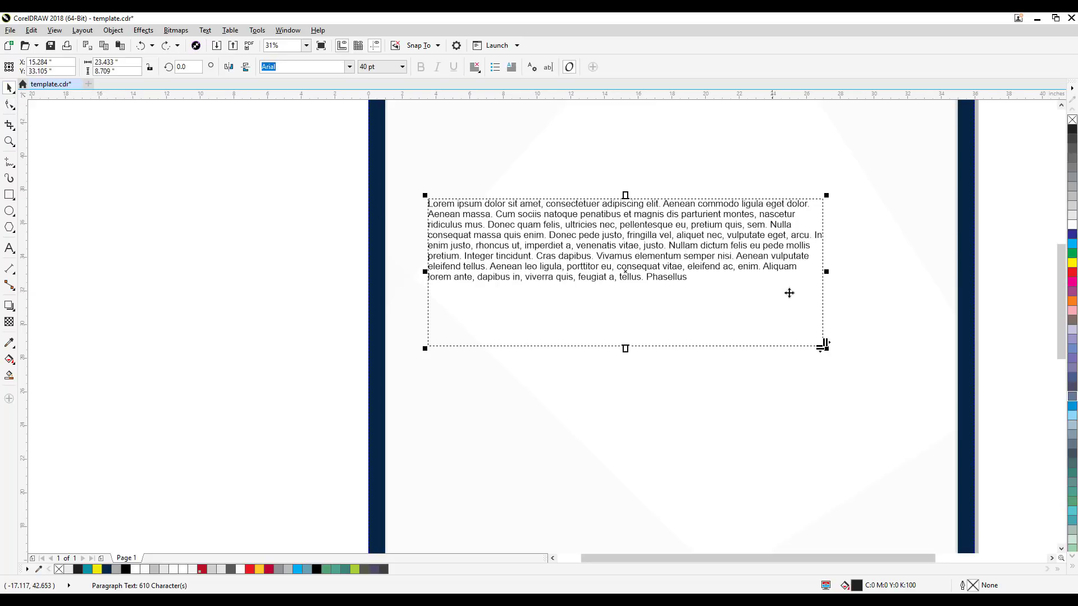
drag(824, 272, 706, 290)
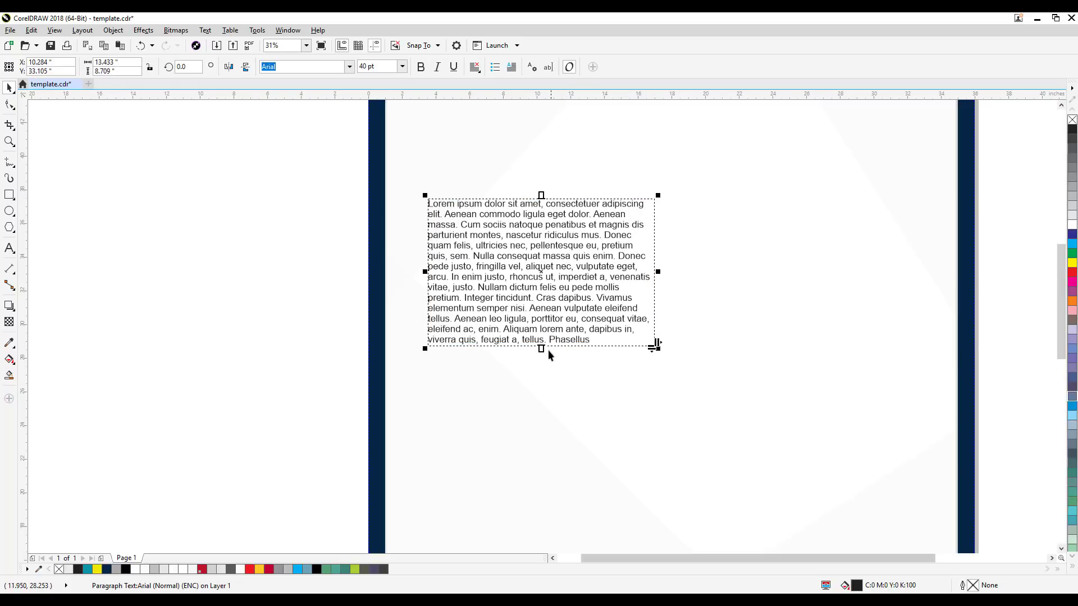
drag(540, 354, 269, 391)
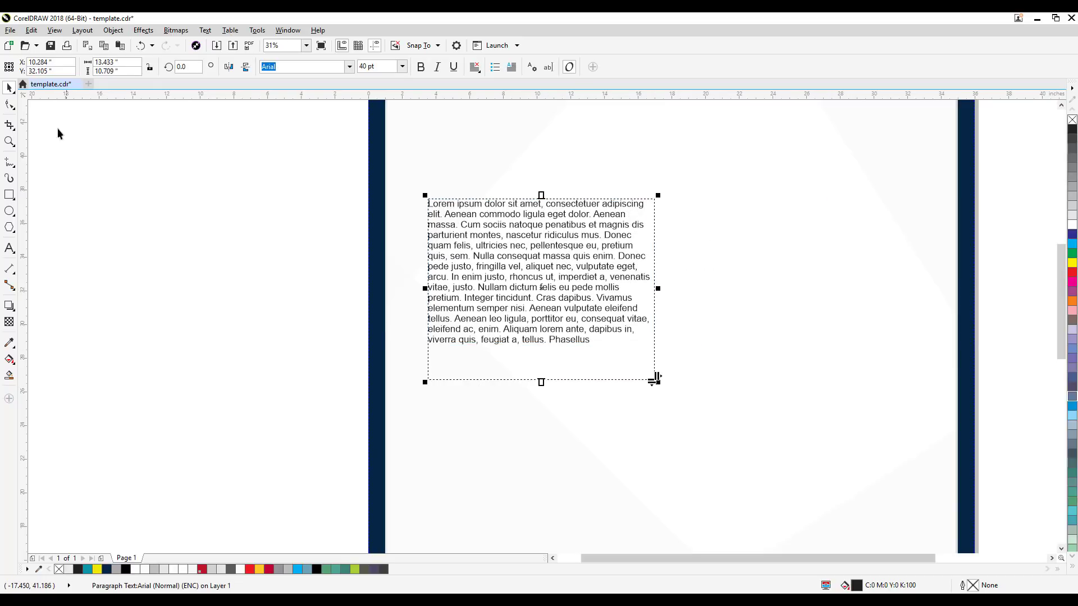
Step: Increase the paragraph's line spacing with the Shape tool until its frame is about 15.7 inches tall
click(10, 105)
drag(422, 383, 424, 467)
click(12, 90)
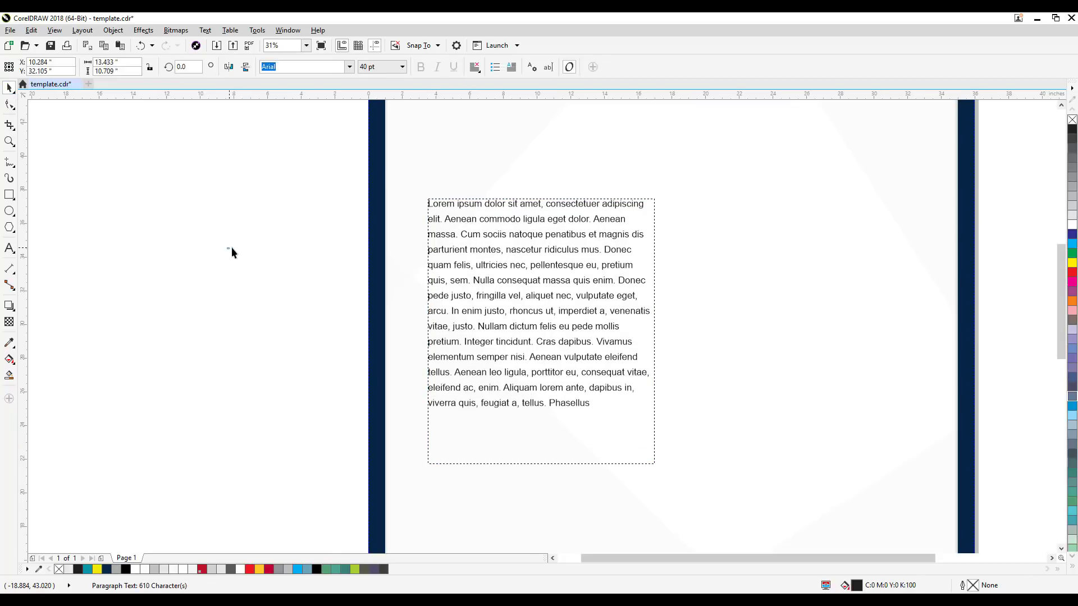
click(232, 248)
Step: Move the paragraph frame up about 2 inches in the poster body and widen it to about 14.1 inches
scroll(234, 250, down, 1)
drag(271, 296, 413, 327)
drag(517, 312, 519, 299)
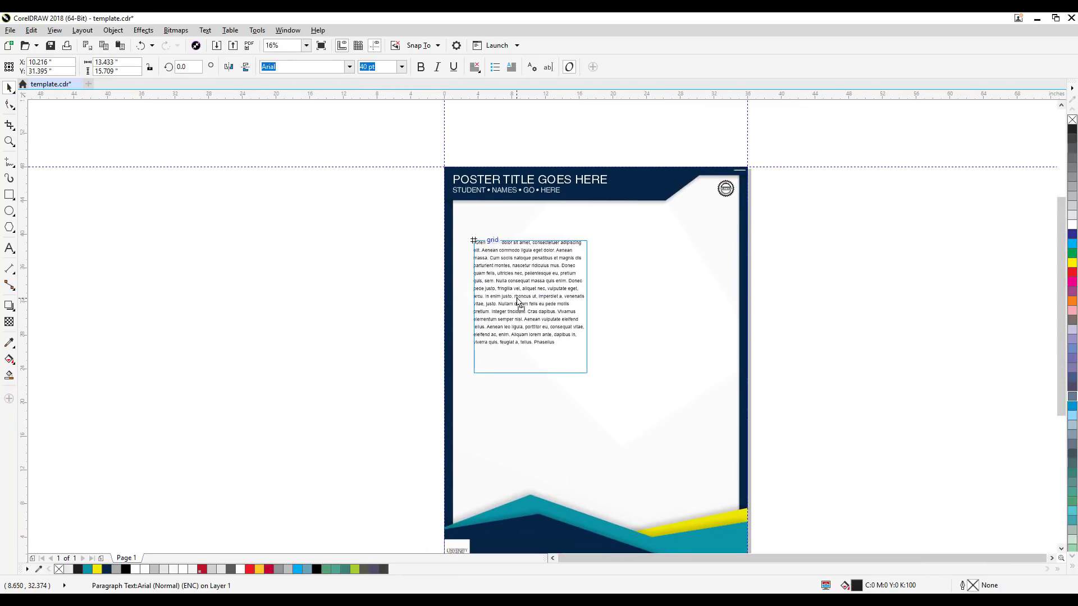
drag(591, 307, 596, 307)
click(650, 311)
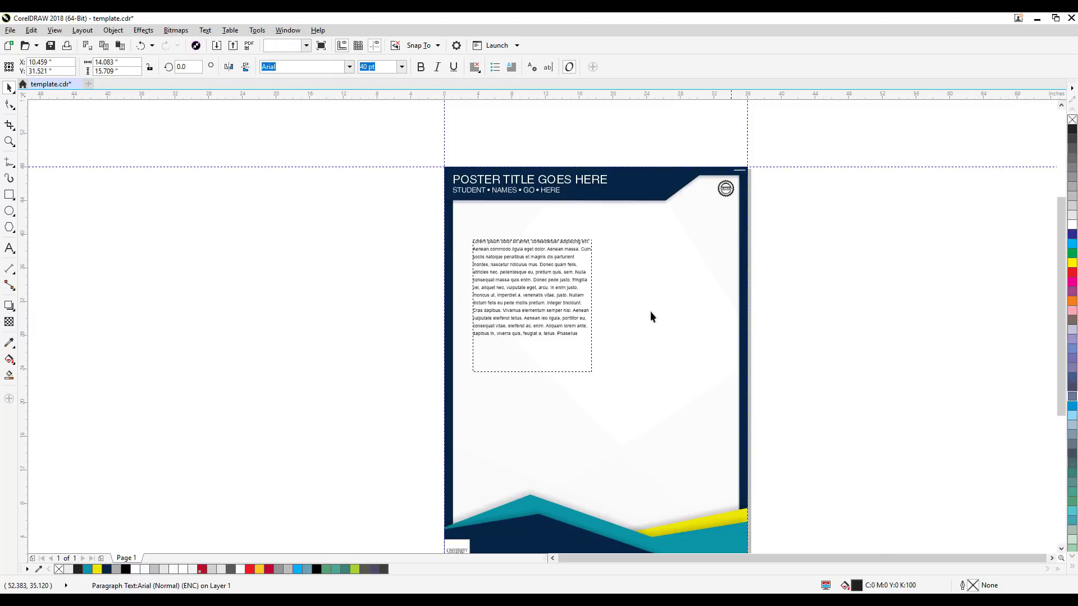
Step: Shorten the paragraph frame to a height of about 12.4 inches so it ends just below the last line of text
drag(536, 284, 514, 310)
scroll(496, 359, up, 1)
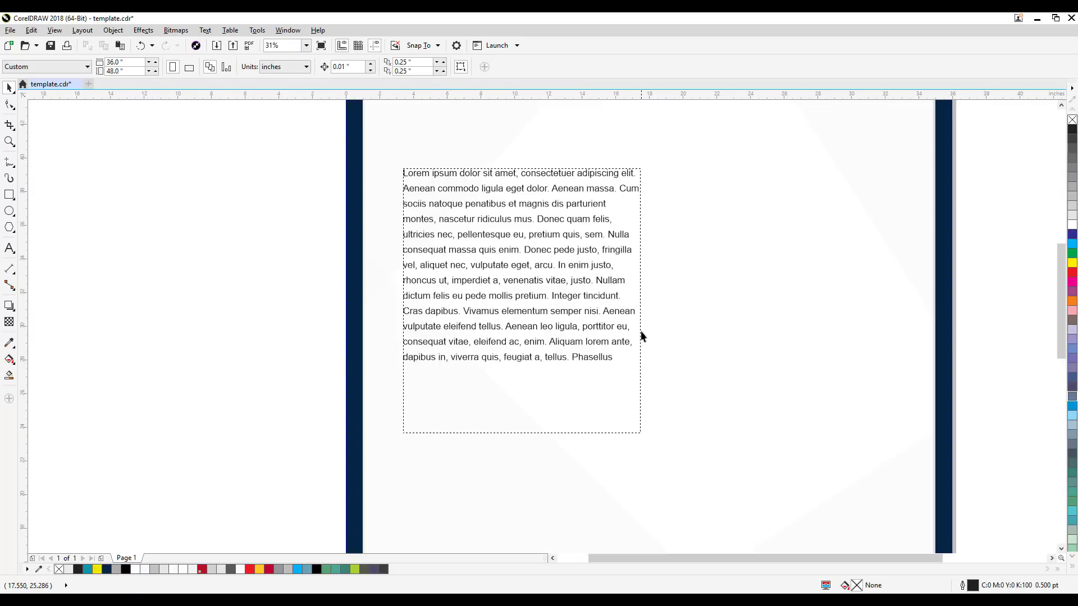
click(473, 306)
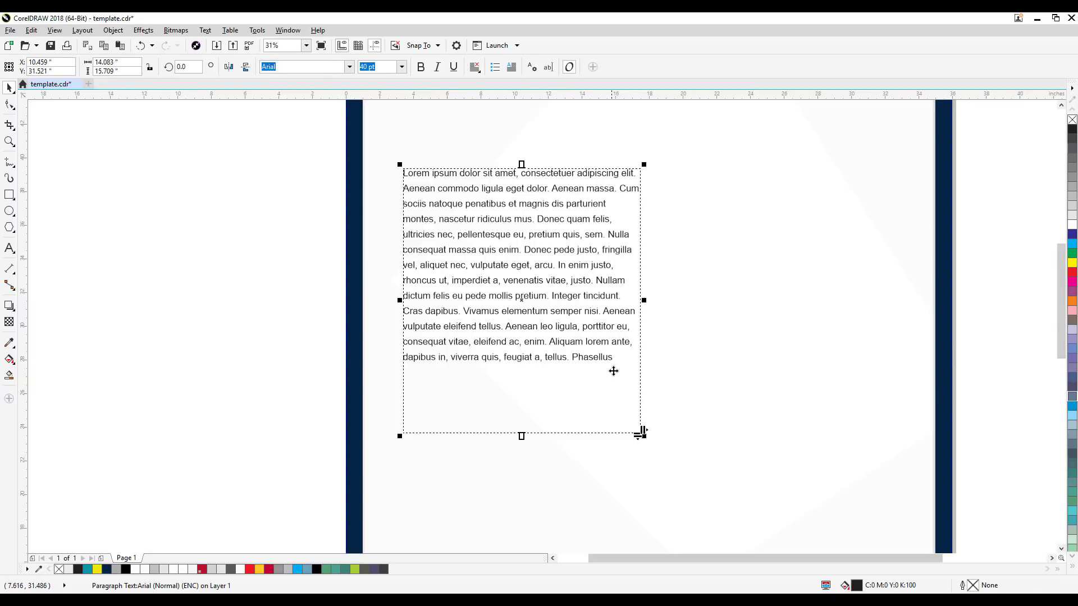
double_click(635, 368)
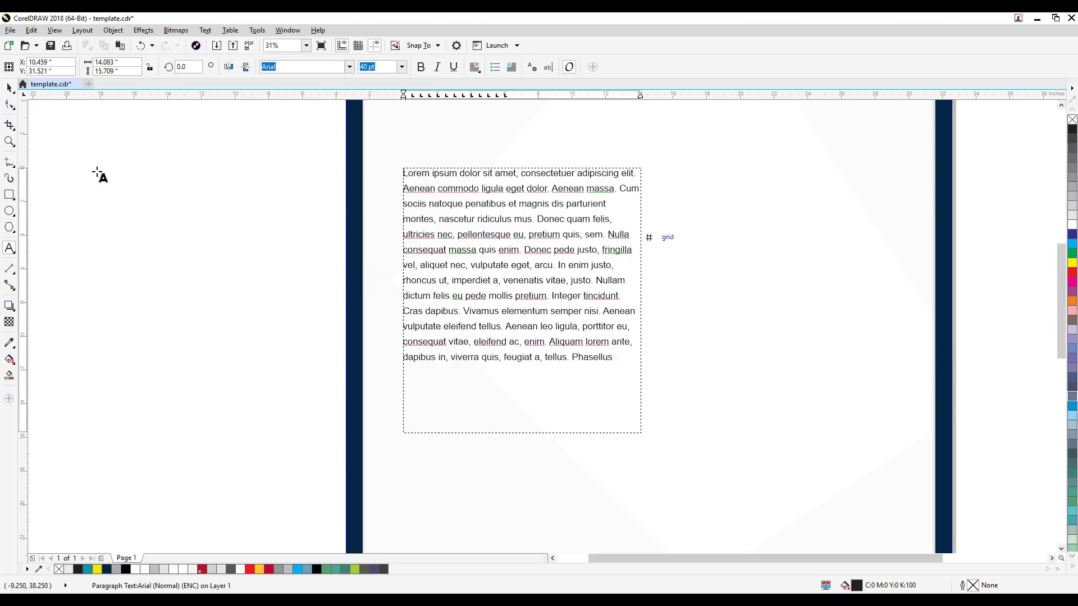
click(10, 88)
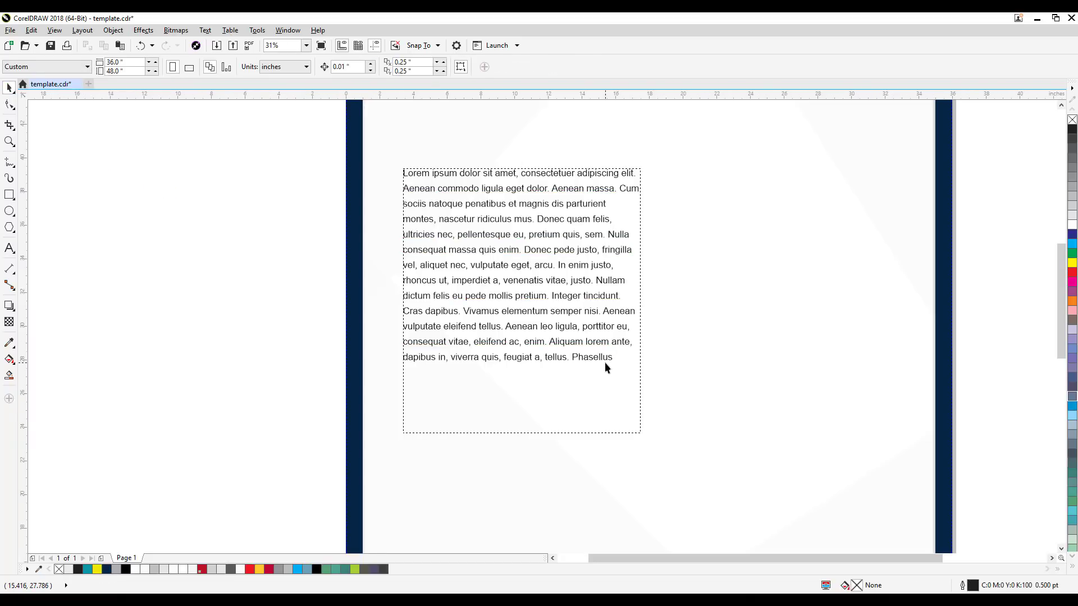
drag(522, 433, 523, 380)
click(247, 469)
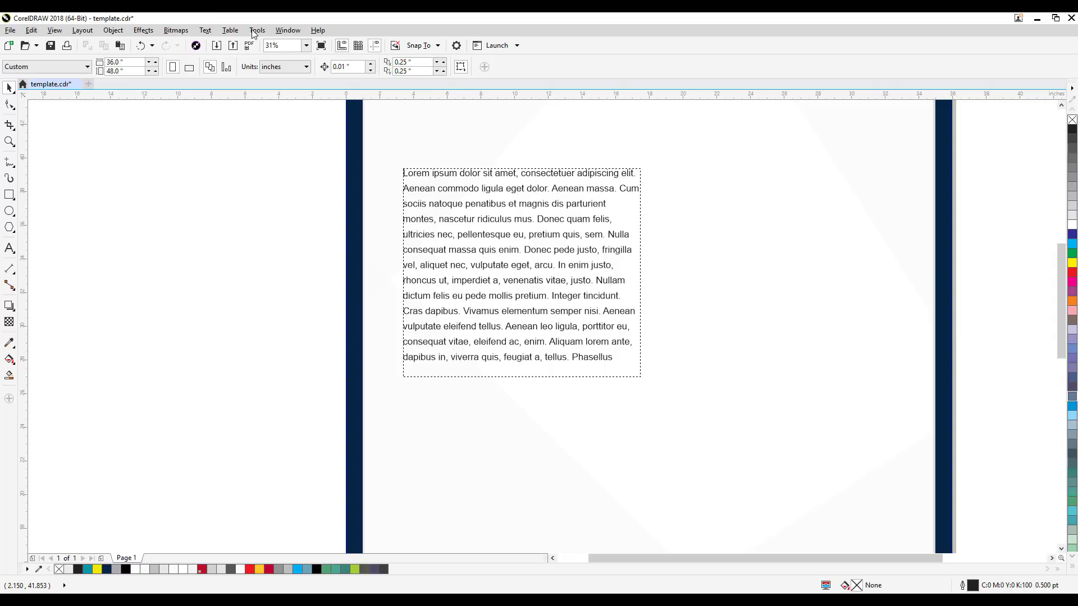
Step: Turn off Show text frames in the Paragraph Text Frame options, and select the Lorem ipsum paragraph on the poster
click(211, 31)
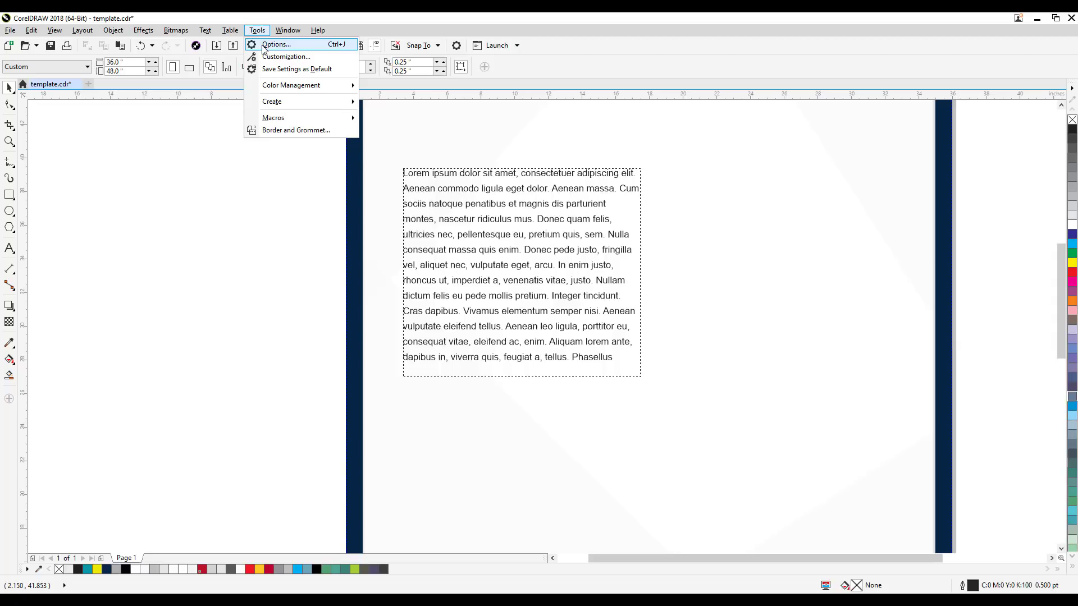
click(275, 45)
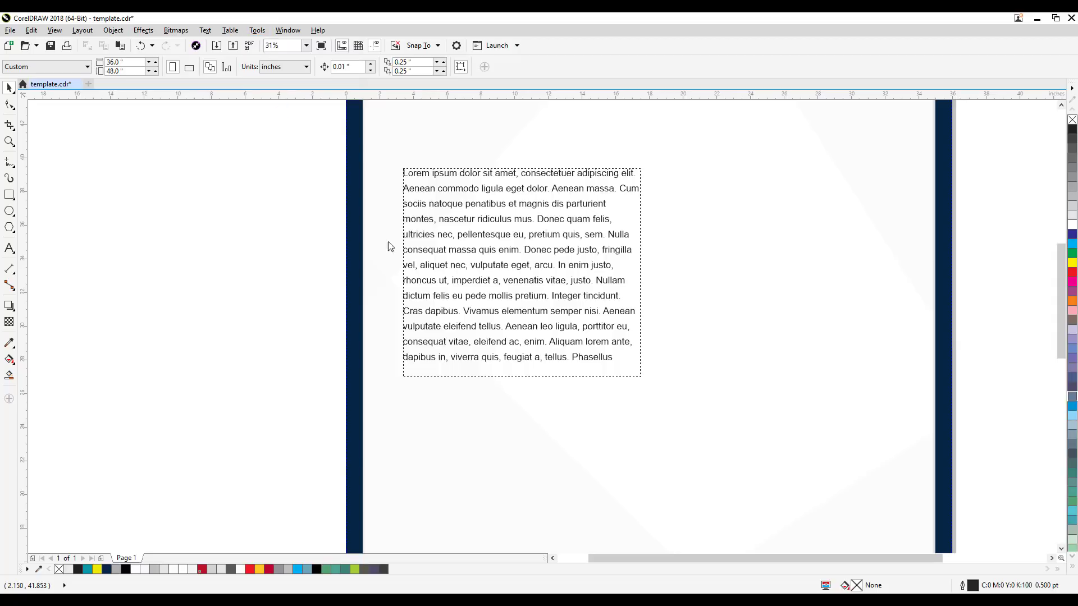
click(347, 174)
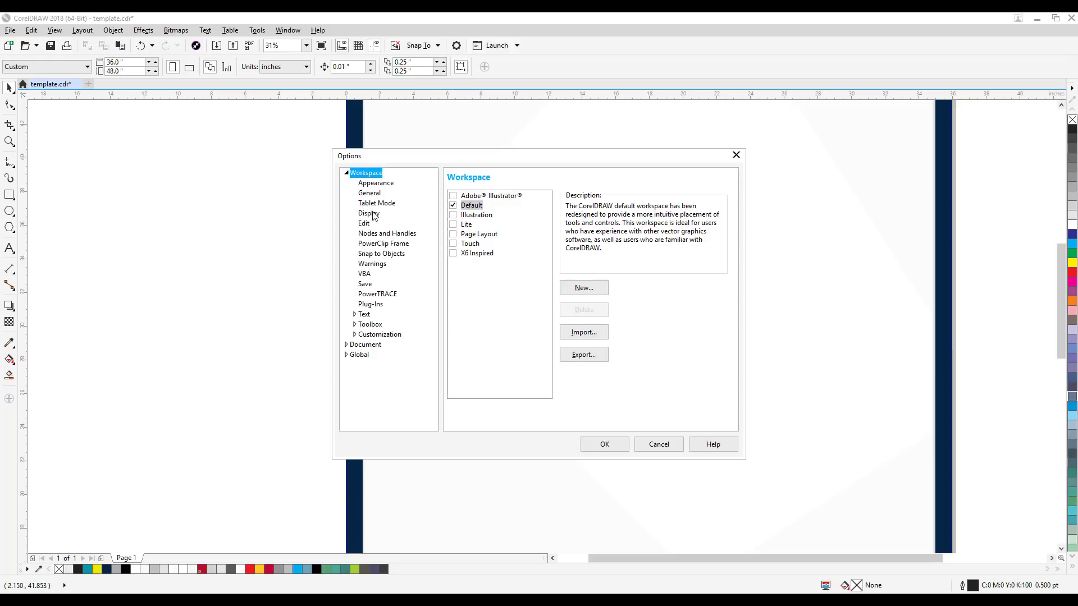
click(354, 314)
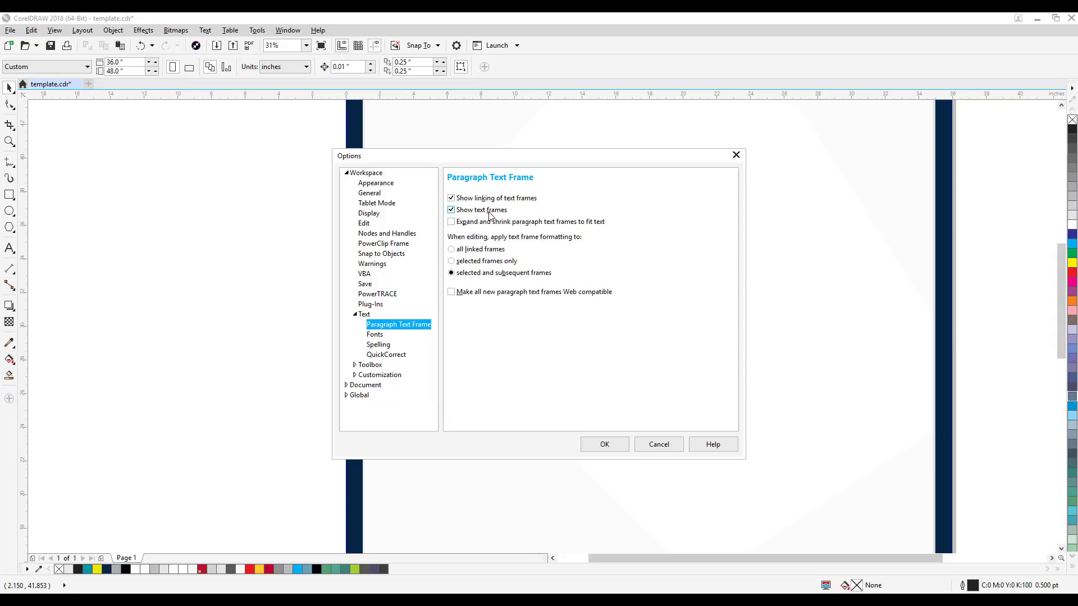
click(453, 210)
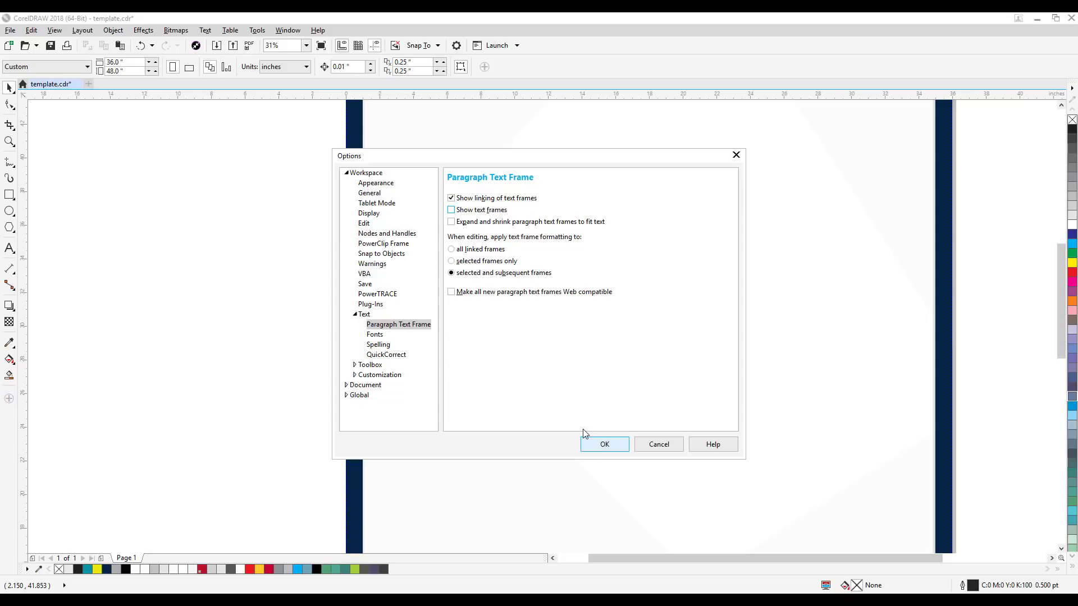
click(597, 446)
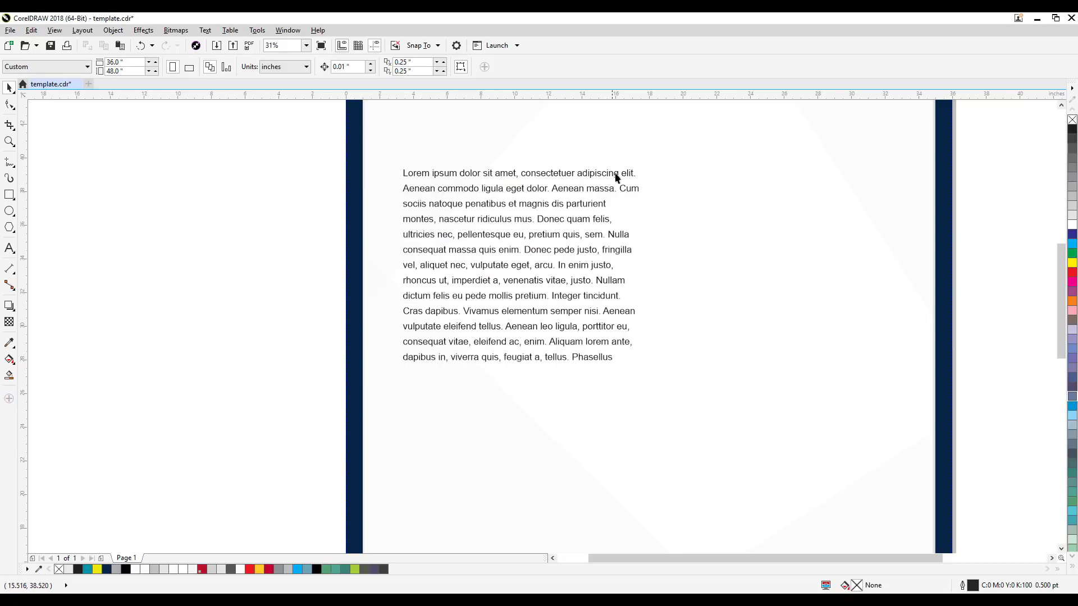
click(632, 189)
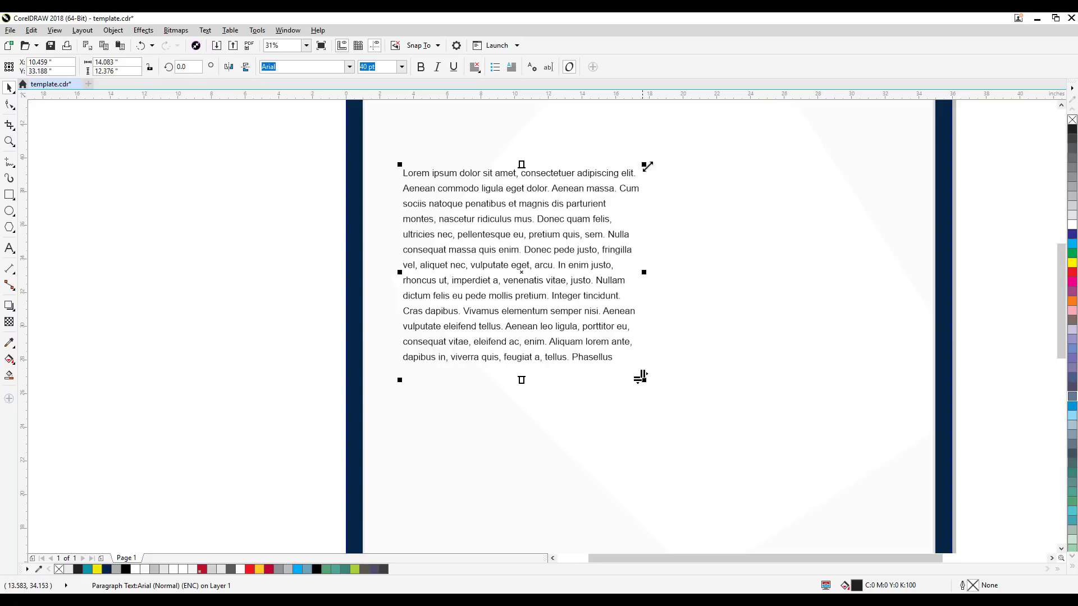
Step: Check how the paragraph looks on the poster with its frame outline hidden, alternately selecting and deselecting it
click(291, 345)
scroll(273, 313, down, 1)
drag(273, 313, 387, 305)
click(463, 308)
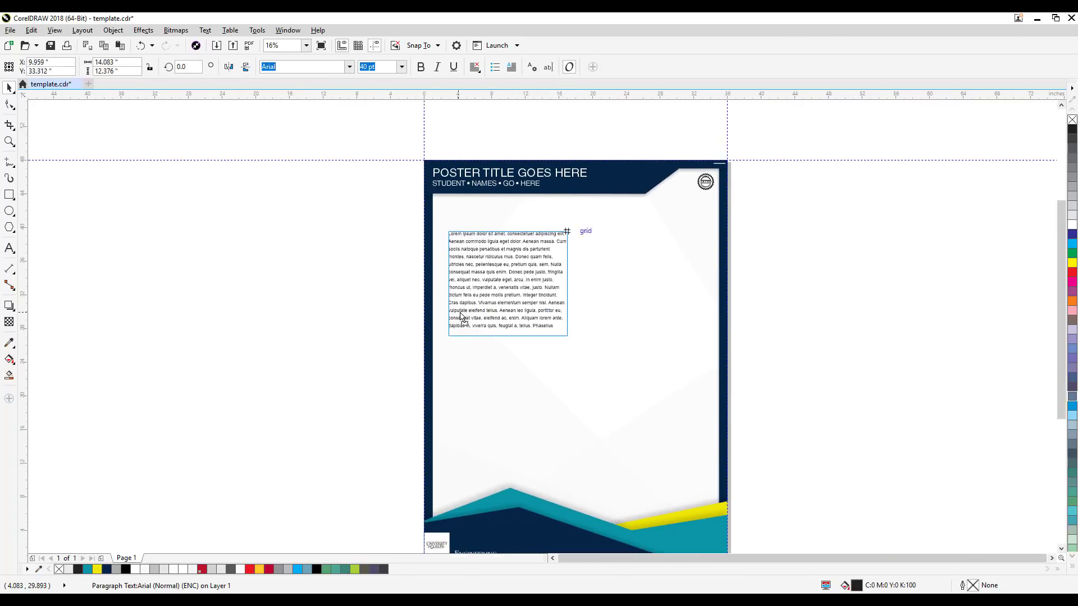
click(359, 301)
click(483, 298)
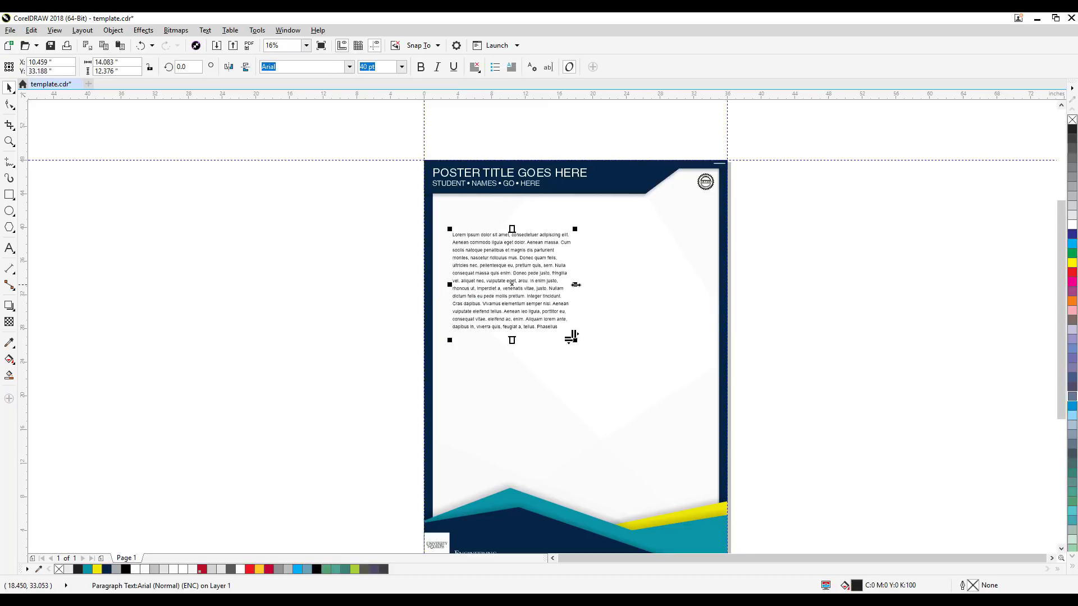
drag(575, 285, 572, 290)
click(305, 319)
click(493, 315)
click(399, 334)
click(501, 325)
click(310, 367)
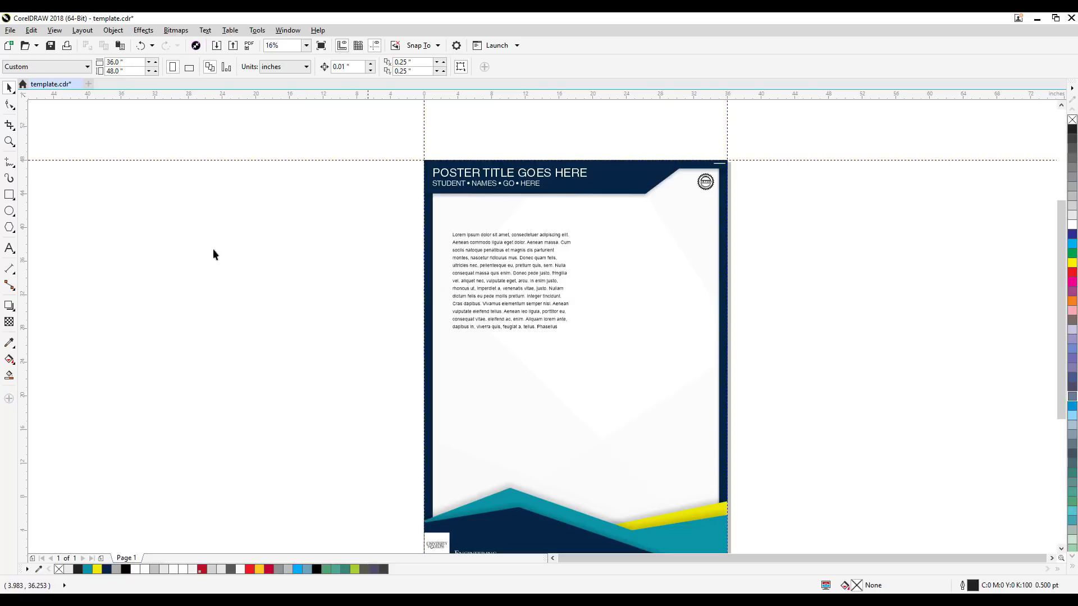
Step: Move the paragraph slightly down and left on the poster and narrow its frame to 12.75 inches
drag(499, 306, 495, 309)
drag(568, 287, 561, 288)
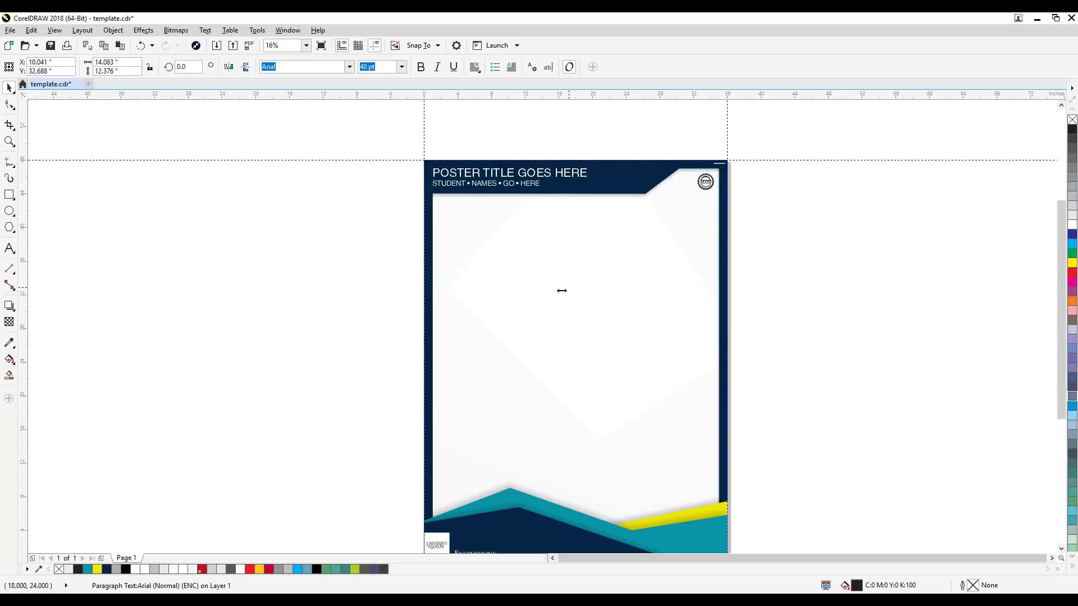
key(Escape)
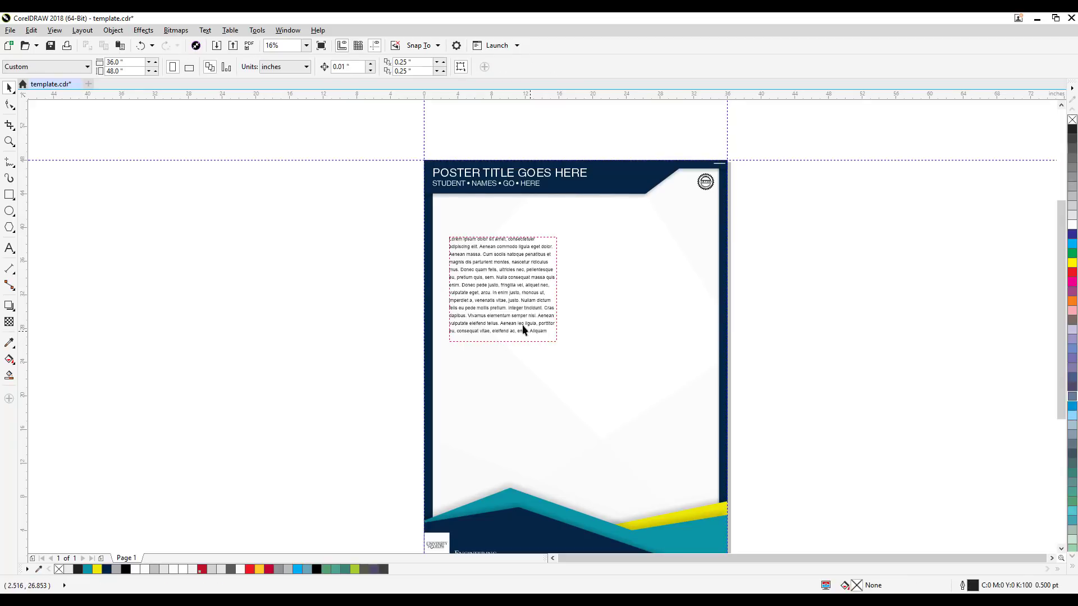
Step: Lengthen the paragraph frame downward until all of its text fits, leaving it deselected
click(522, 329)
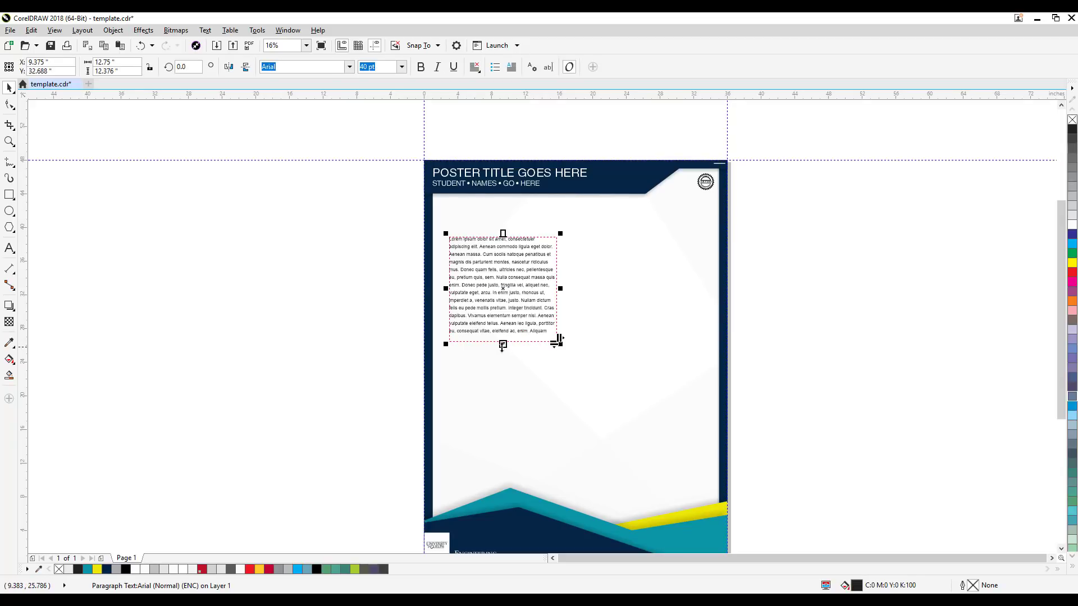
drag(504, 342, 503, 362)
click(317, 358)
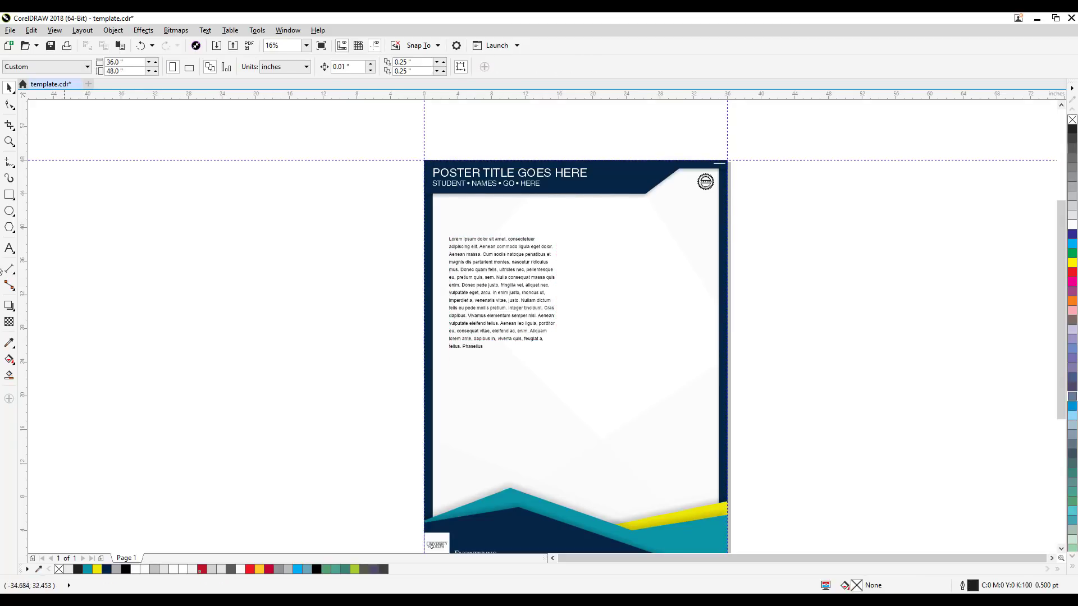
Step: Draw a rectangle about 14.5 by 15.5 inches around the paragraph with an even margin
click(9, 194)
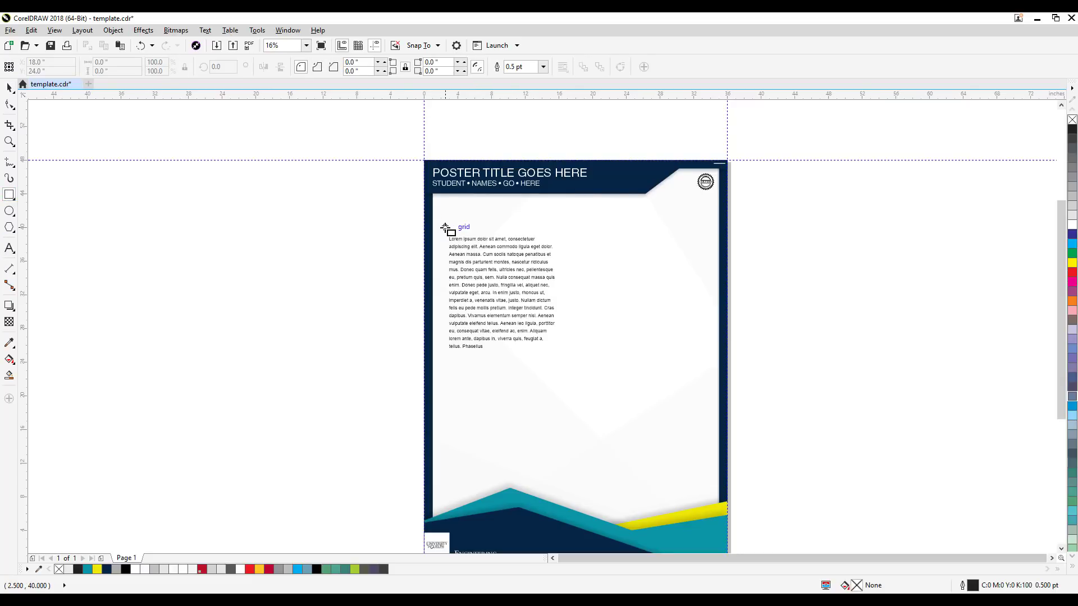
drag(443, 225, 565, 356)
key(space)
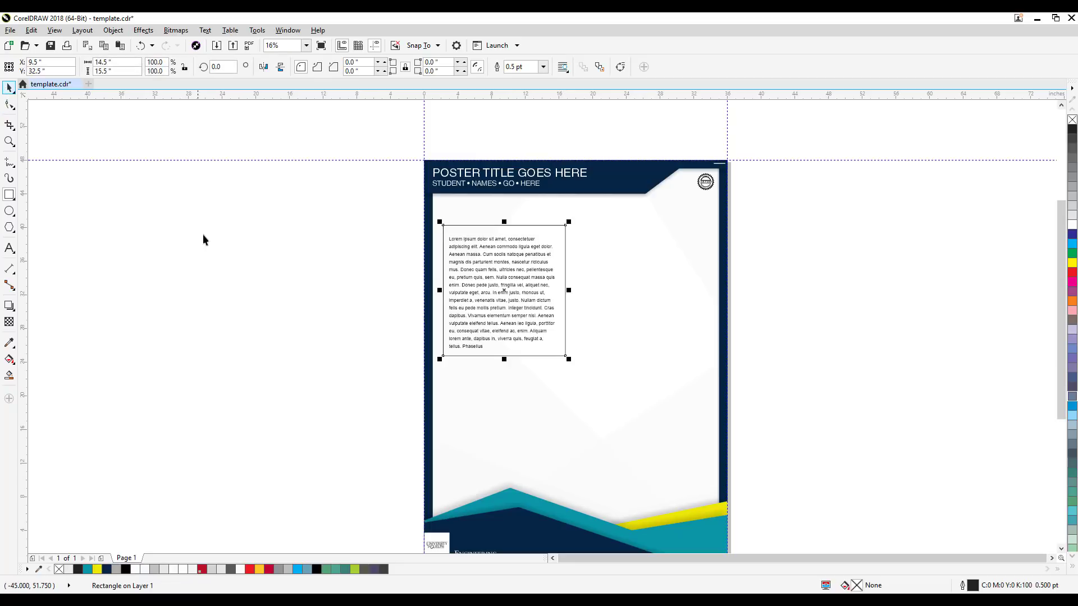
click(205, 236)
scroll(327, 247, up, 1)
mouse_move(393, 249)
mouse_down()
mouse_move(409, 251)
mouse_move(396, 256)
mouse_up()
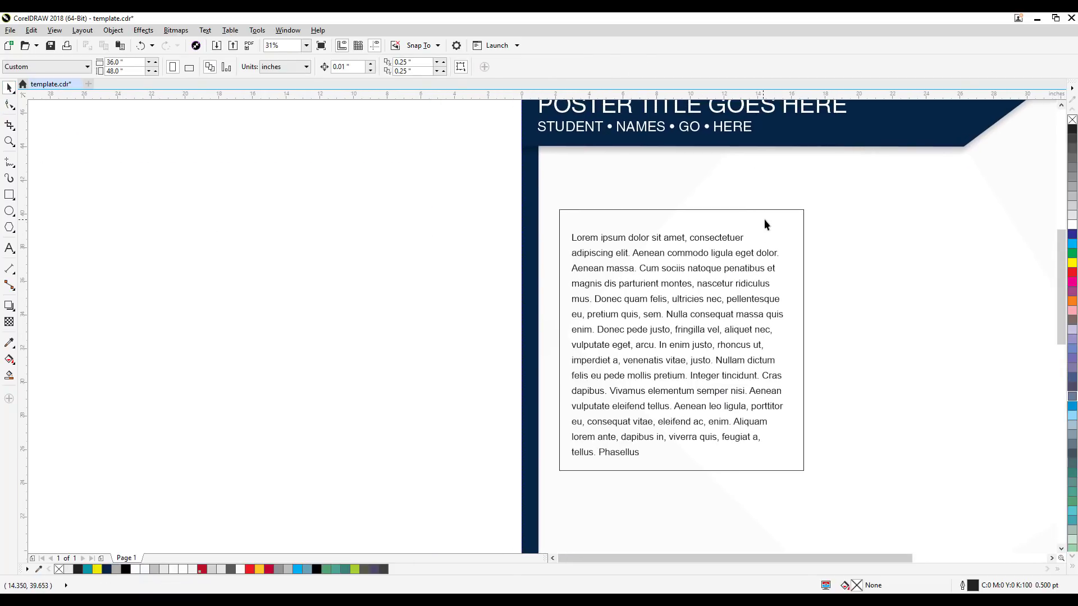
Step: Select the rectangle and paragraph together and move them about 22.75 inches left, onto the empty area beside the poster
click(763, 219)
scroll(779, 267, down, 1)
drag(594, 212, 847, 403)
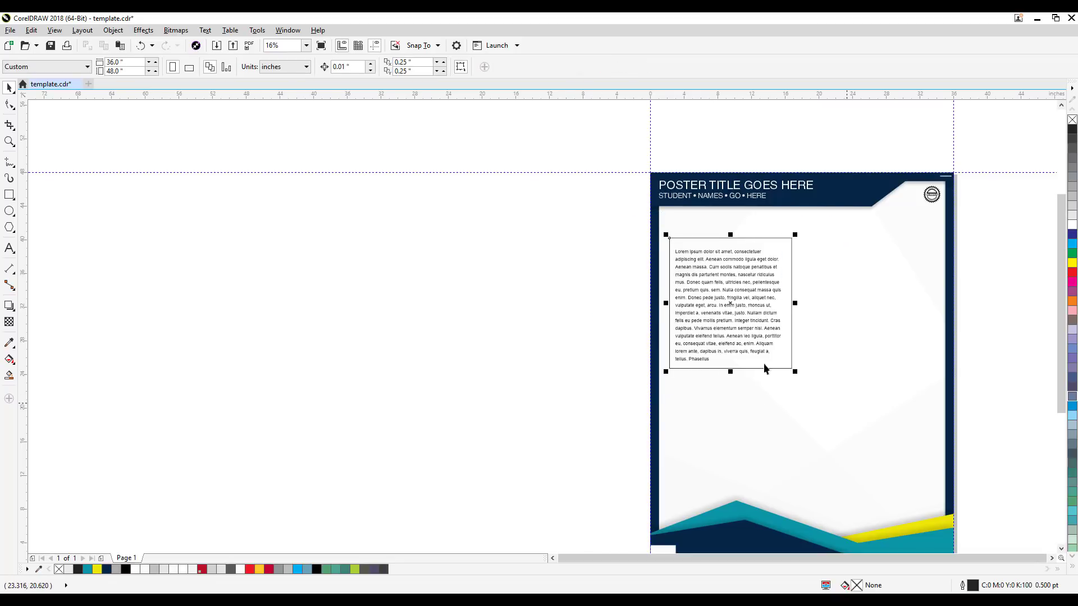
drag(731, 331, 539, 342)
click(630, 236)
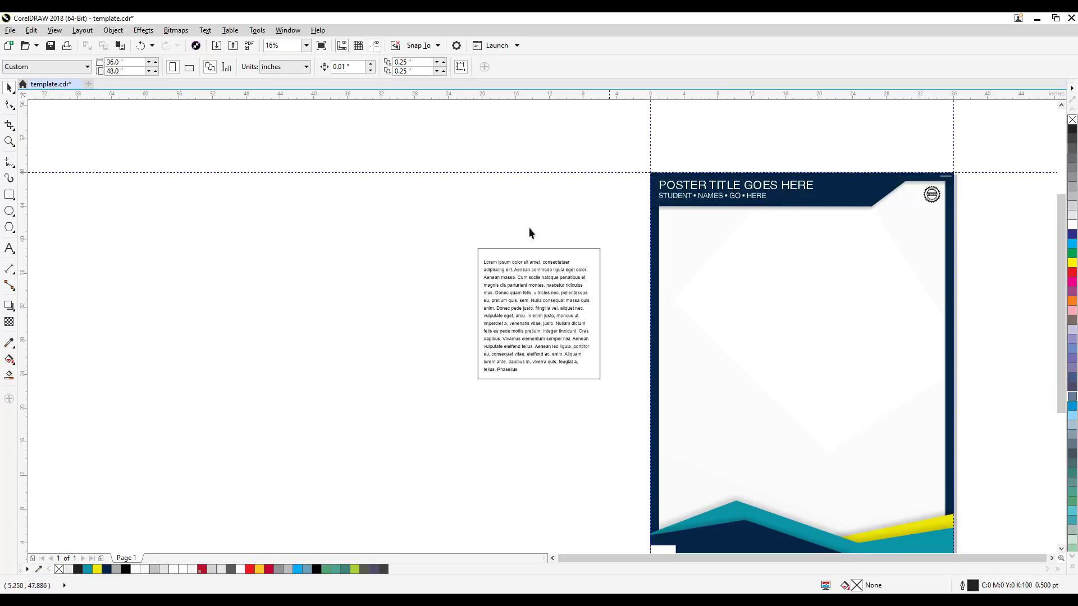
scroll(488, 300, up, 1)
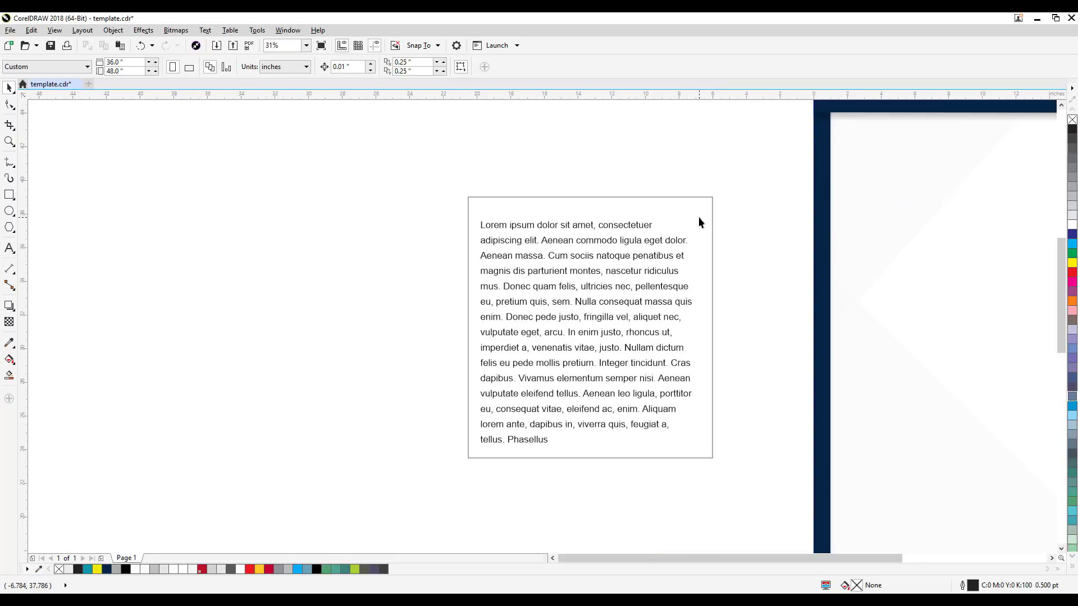
drag(737, 219, 715, 215)
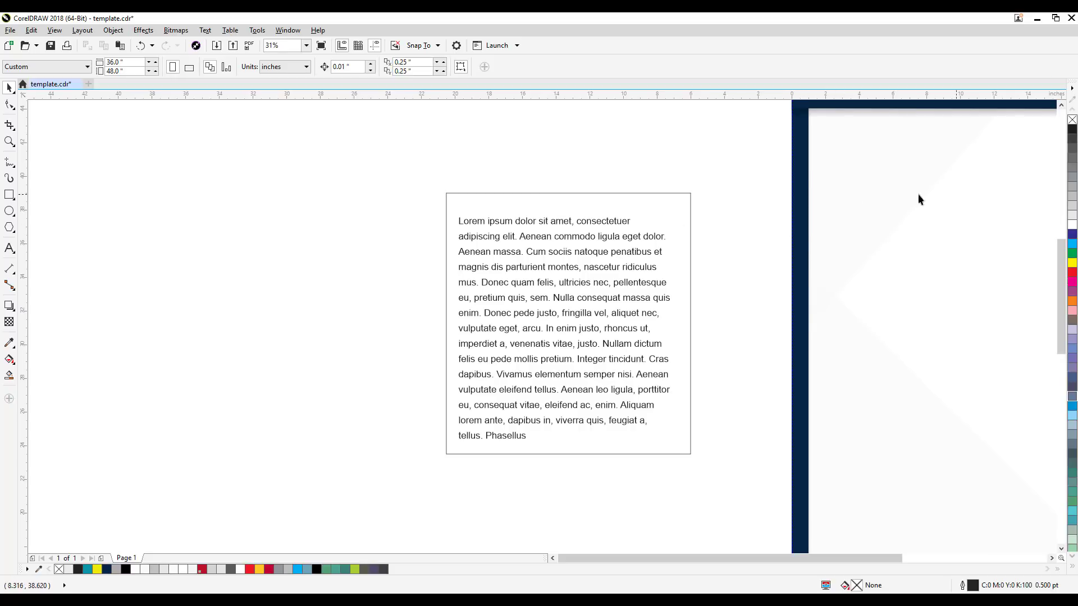
Step: Round all four corners of the rectangle to a radius of about 0.75 inch with the Shape tool
click(551, 198)
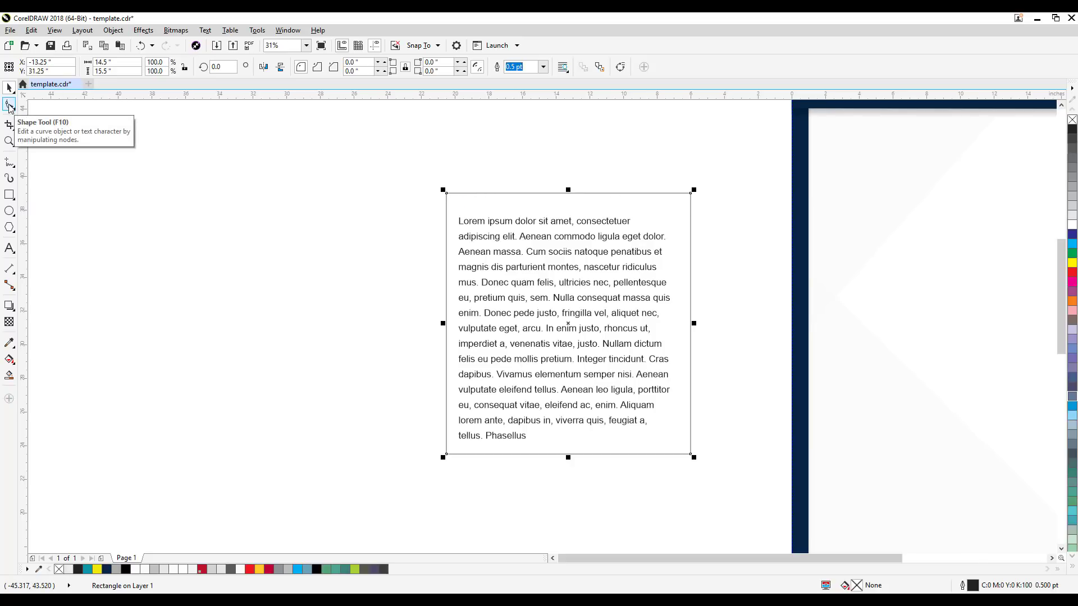
click(9, 105)
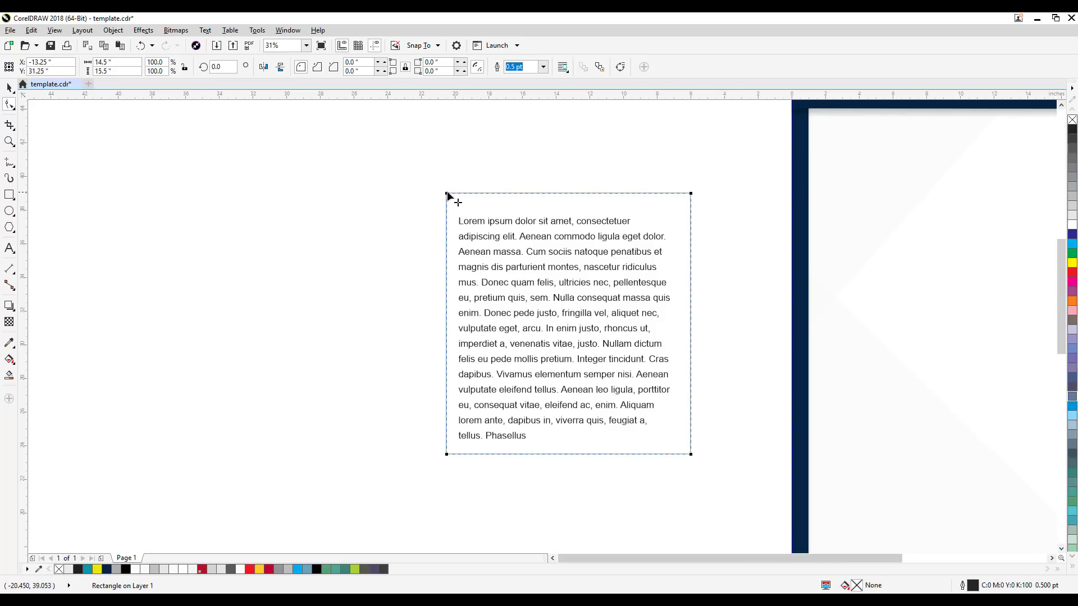
drag(448, 195, 457, 198)
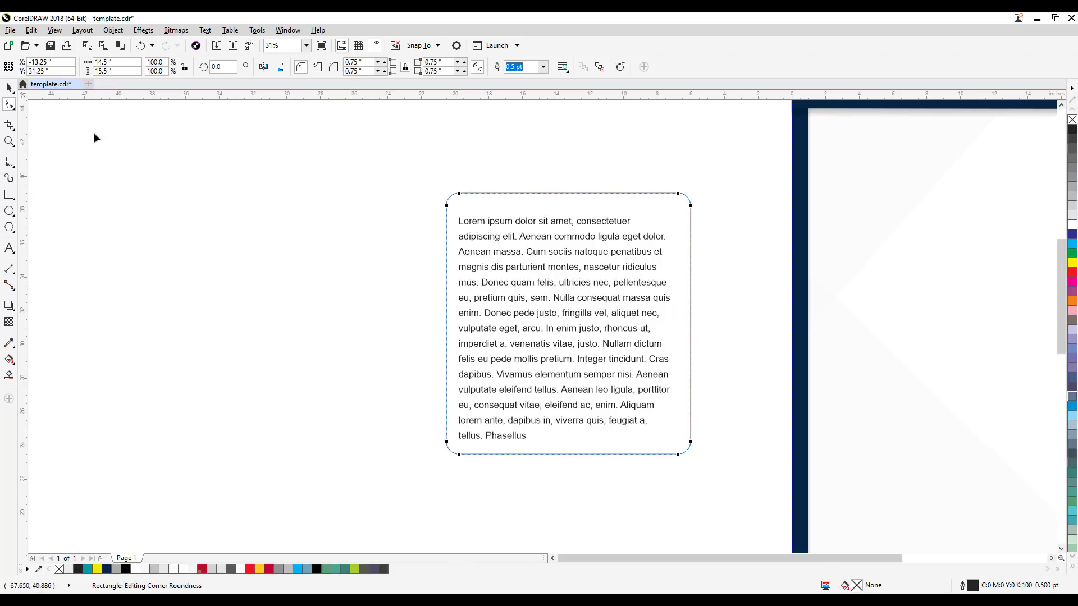
click(9, 88)
click(106, 195)
drag(372, 270, 500, 253)
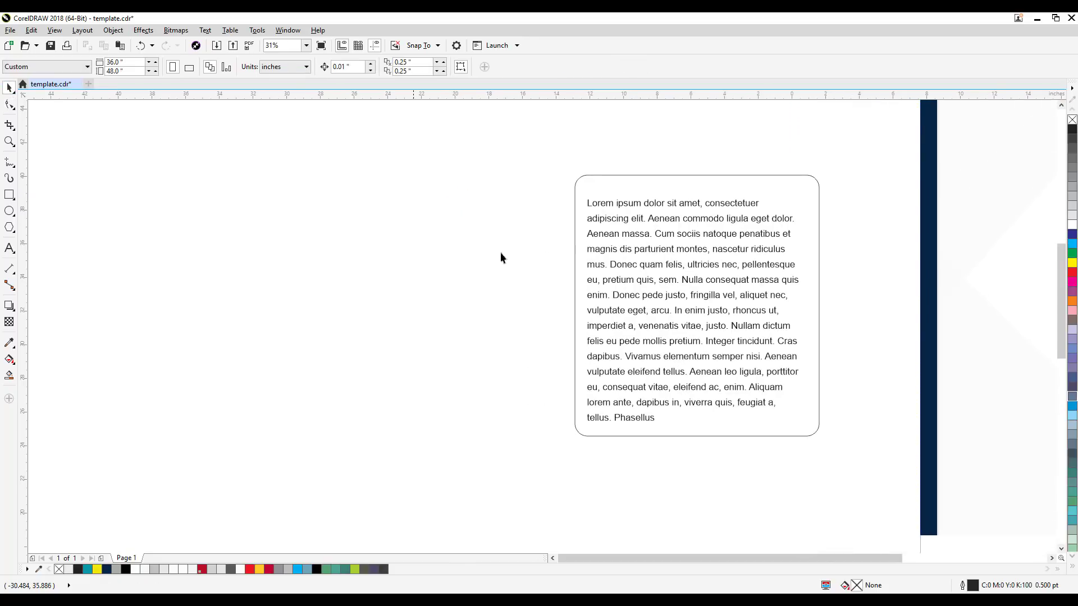
Step: Move the rounded rectangle about 16 inches left so it stands clear of the paragraph, and select it
click(803, 185)
drag(803, 185, 527, 191)
drag(665, 408, 754, 407)
click(721, 173)
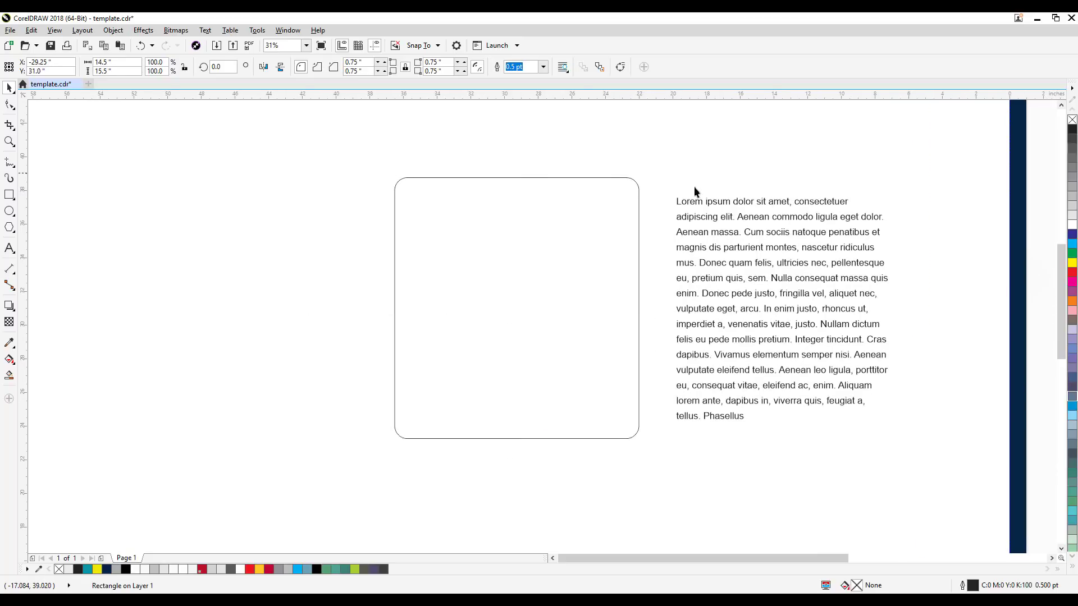
drag(658, 290, 592, 275)
click(570, 289)
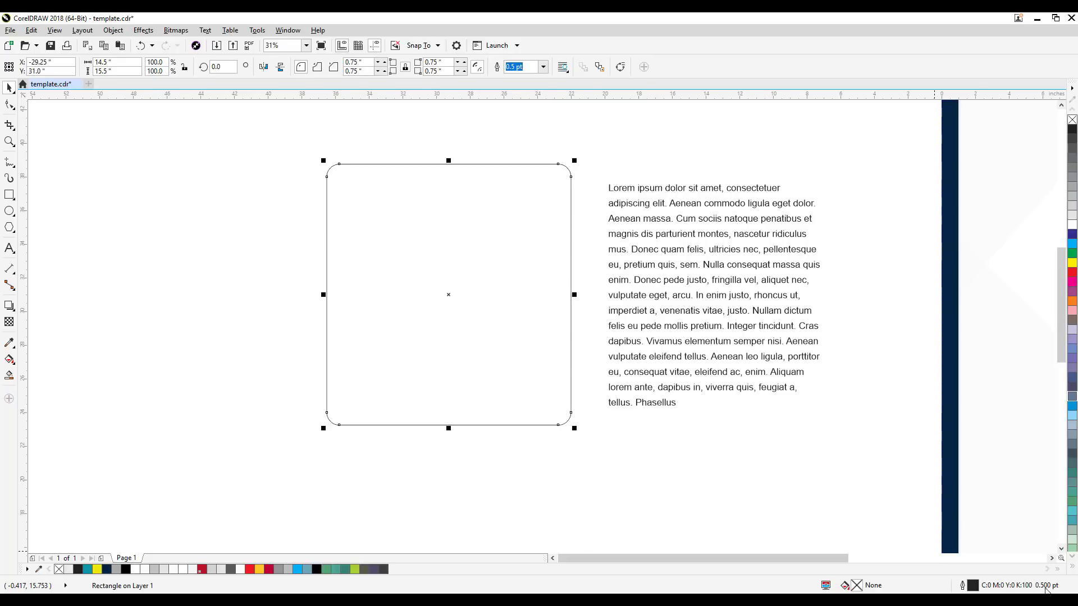
Step: Examine the thickness of the rounded rectangle's outline near its lower right corner at close range
click(594, 476)
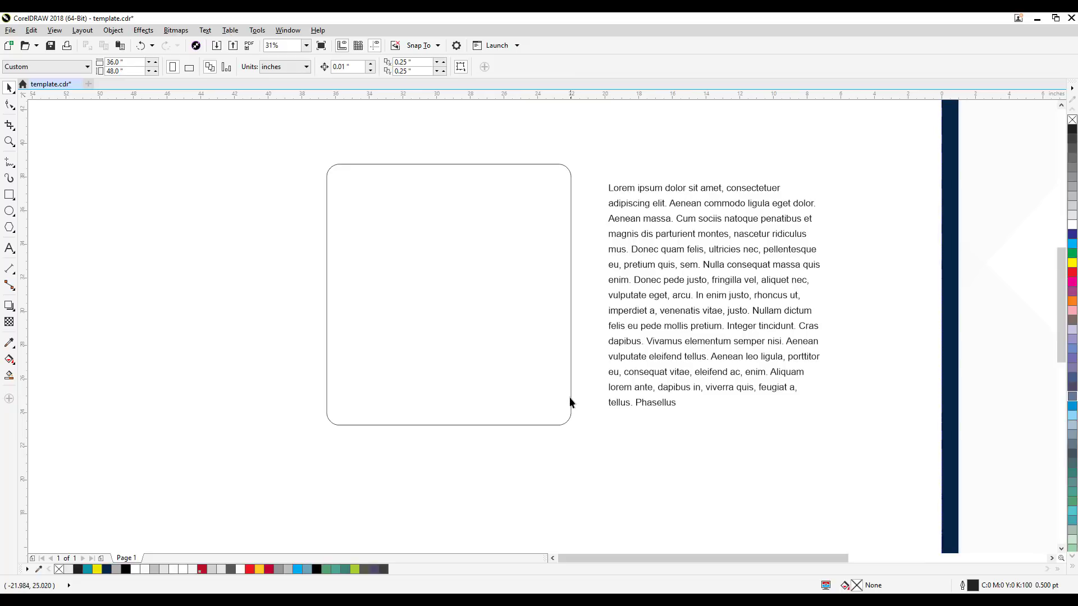
scroll(570, 397, up, 8)
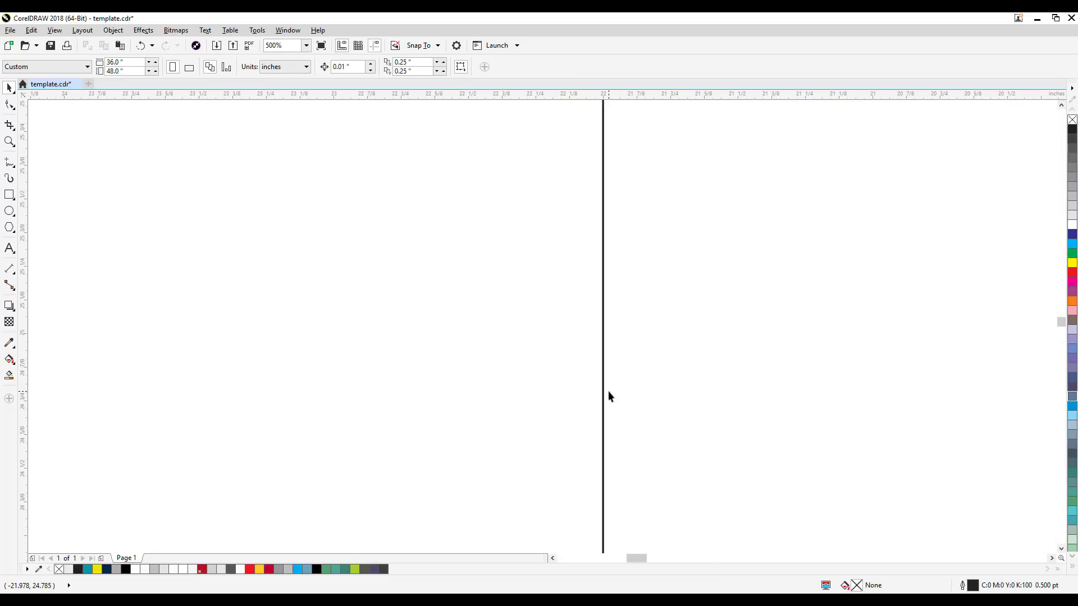
scroll(608, 390, down, 5)
scroll(608, 389, up, 2)
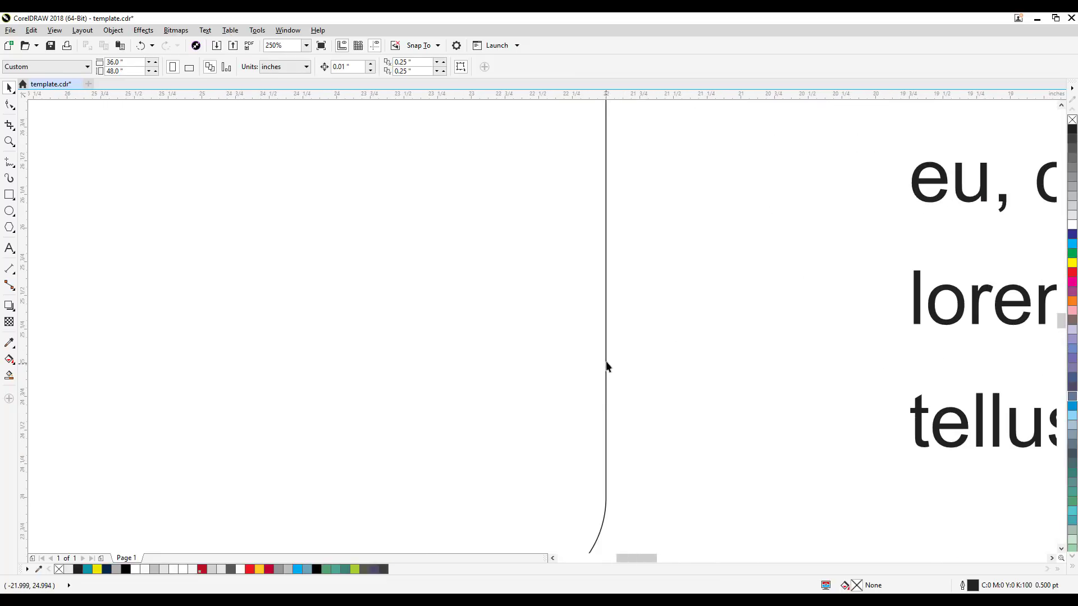
scroll(606, 367, down, 2)
drag(630, 394, 557, 460)
scroll(485, 364, down, 1)
Step: Select the rounded rectangle and choose an outline width of 3.0 pt in its Outline Pen settings
click(520, 185)
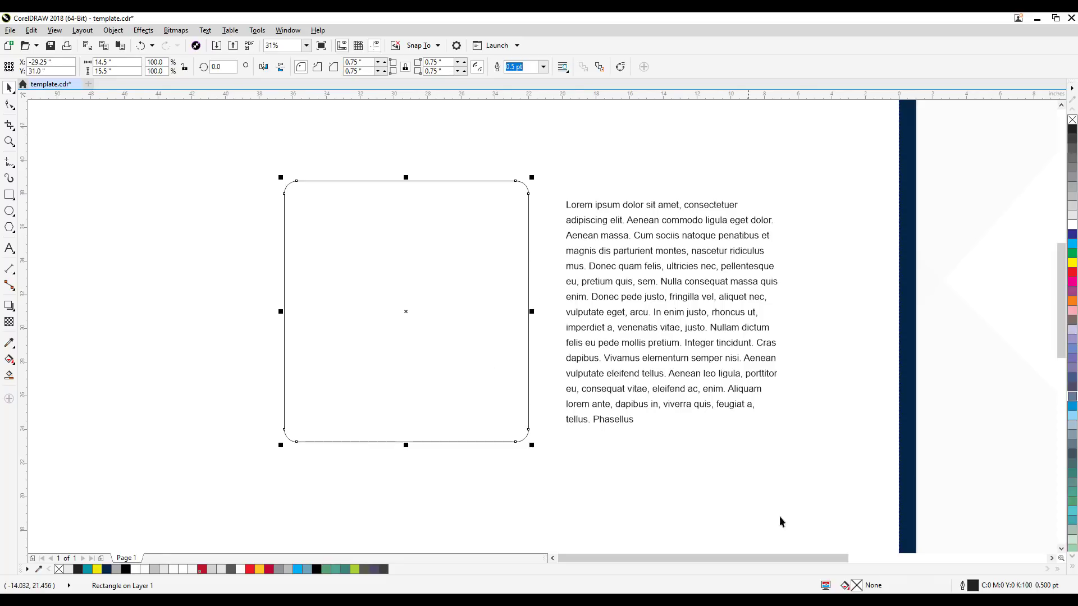
double_click(962, 586)
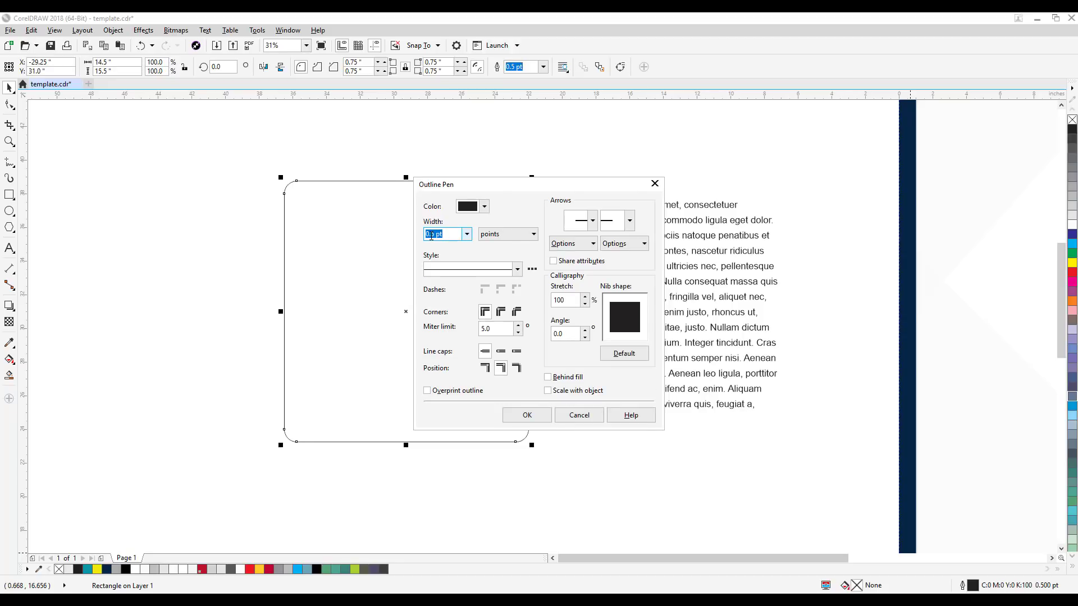
click(466, 236)
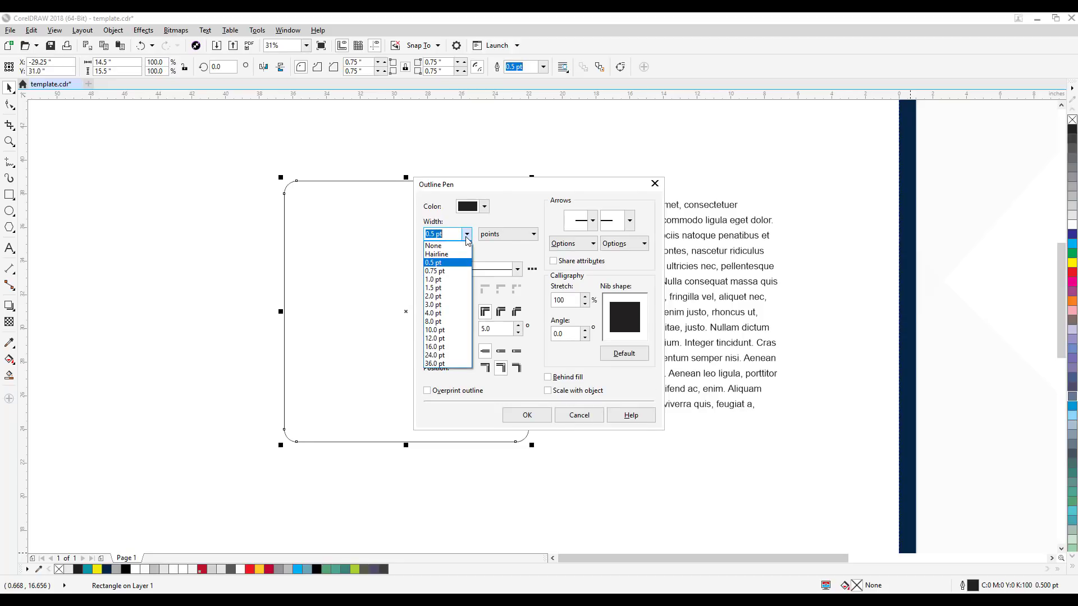
click(447, 305)
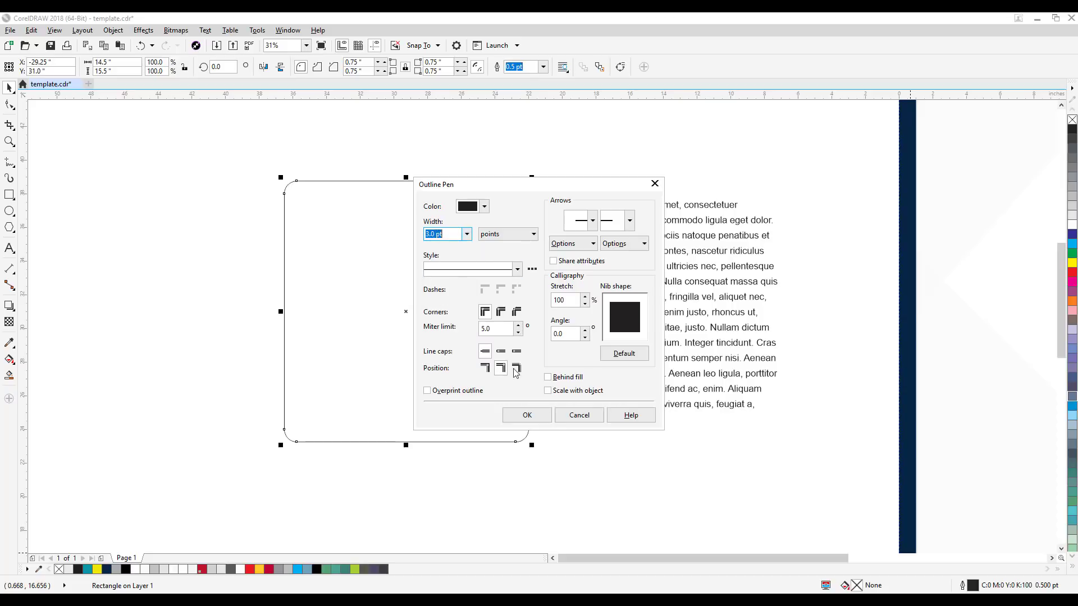
Step: Set the outline color to teal blue, C78 M20 Y20 K0, apply the outline settings and inspect the rectangle's corner
click(484, 207)
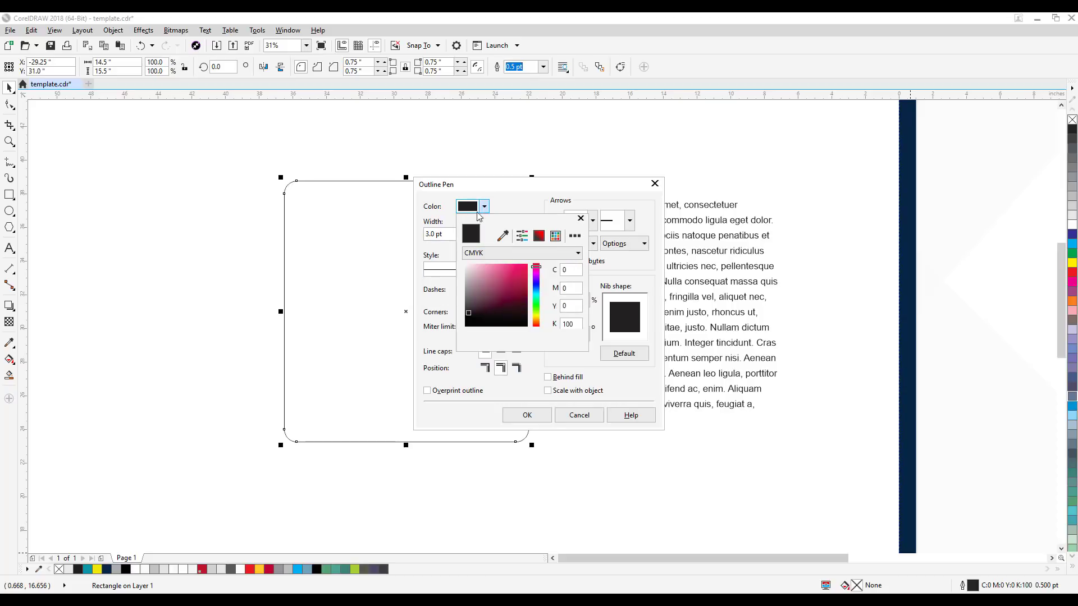
click(501, 277)
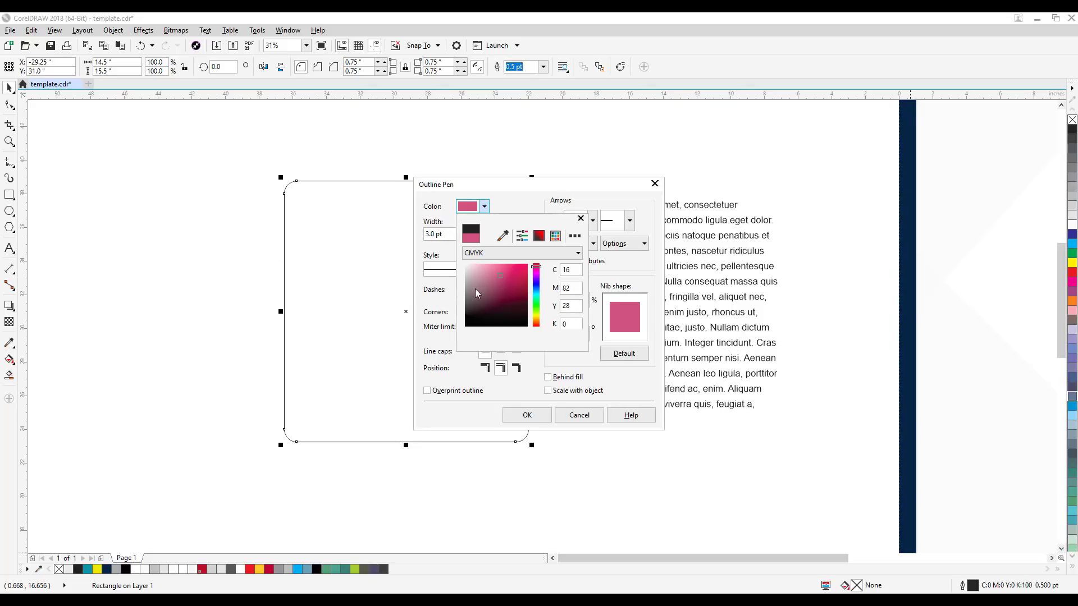
click(537, 283)
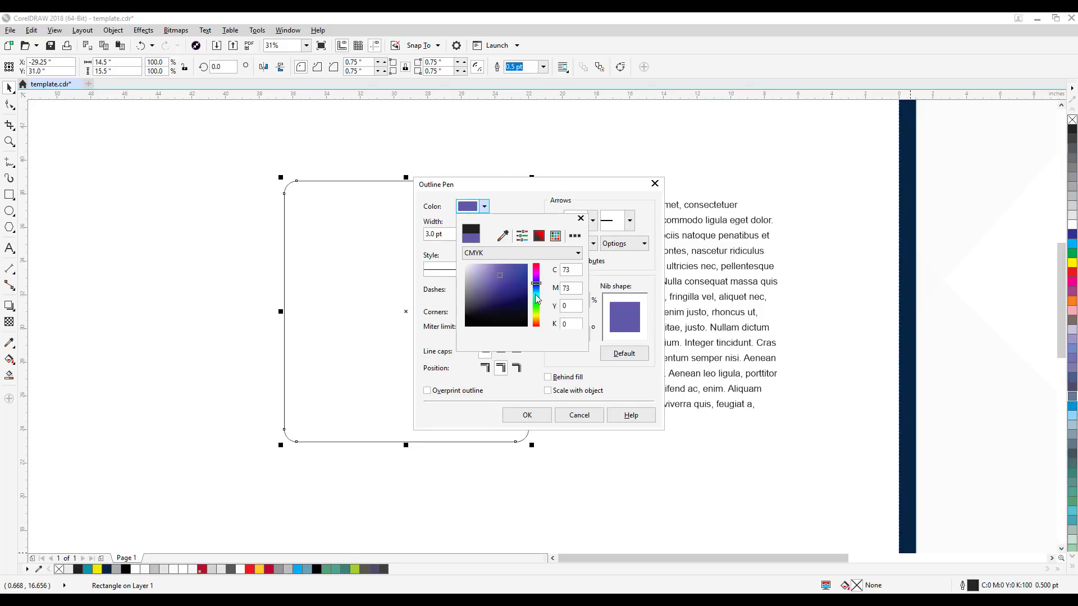
click(536, 292)
click(516, 278)
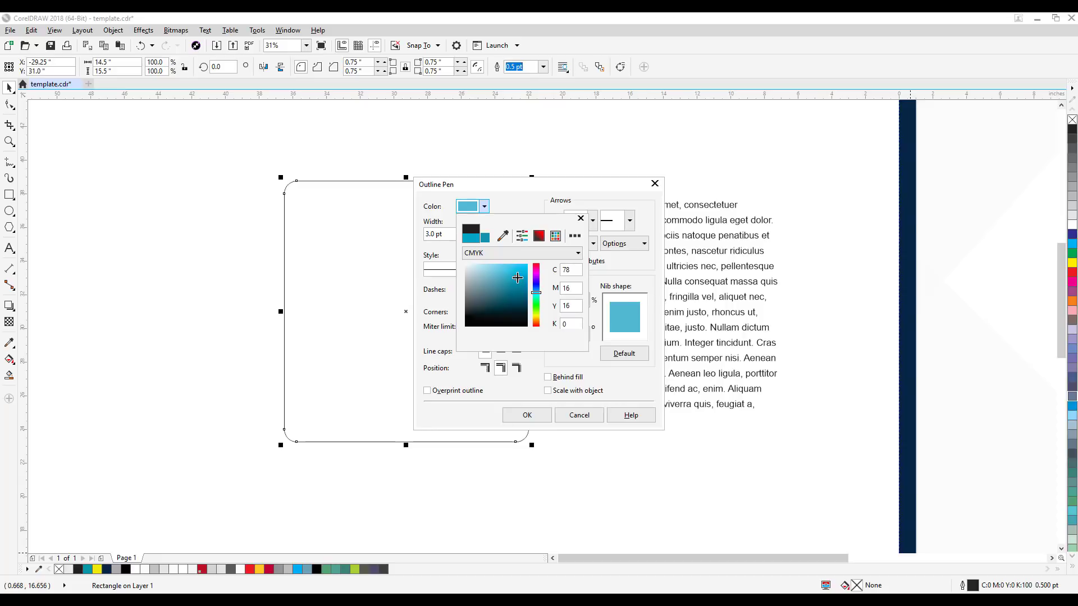
click(528, 416)
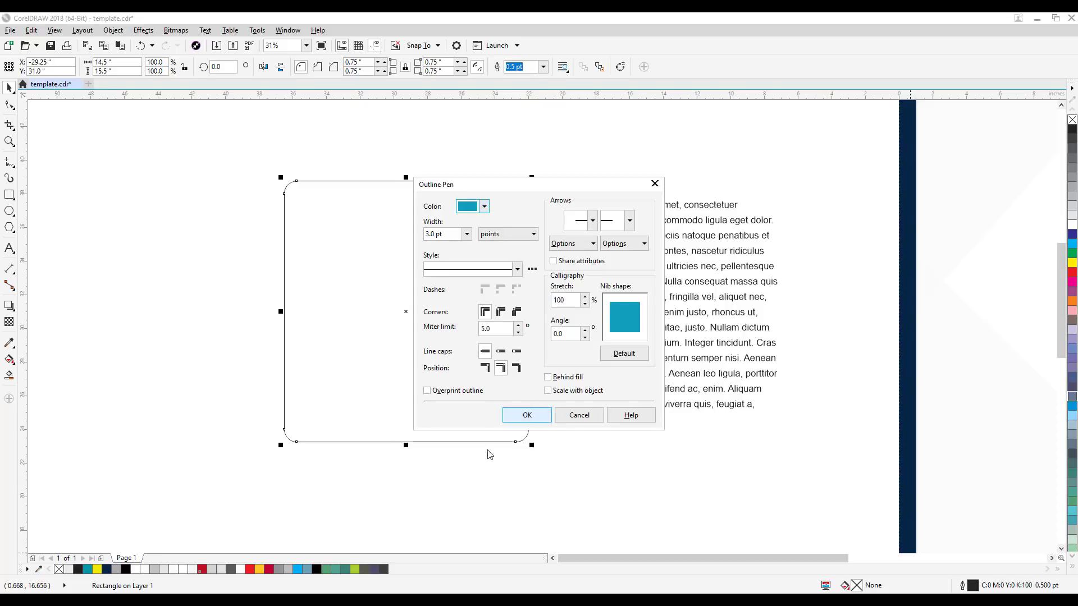
click(528, 421)
scroll(503, 466, up, 4)
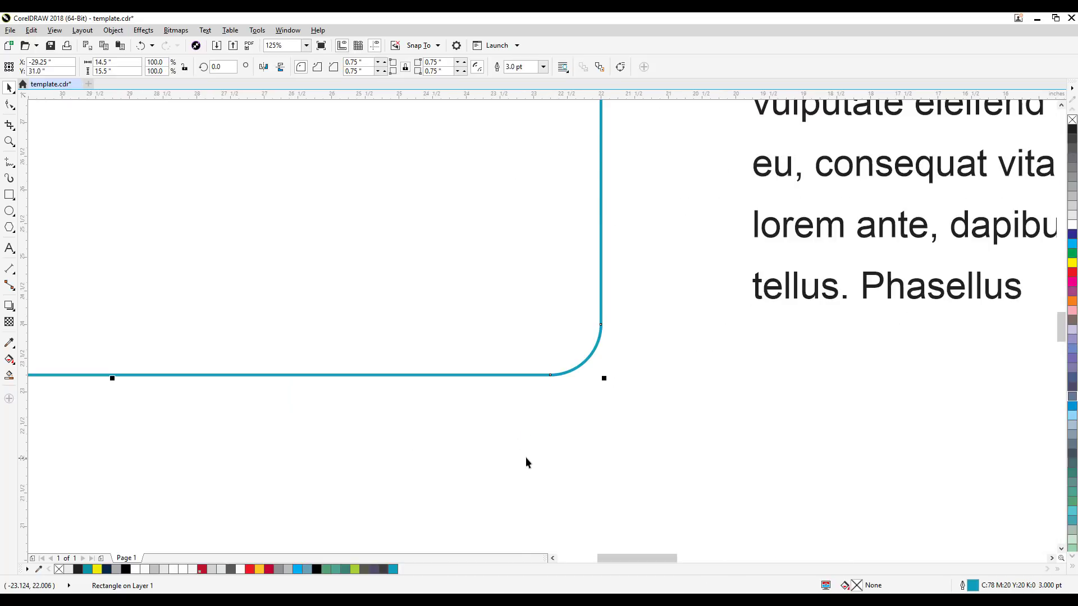
scroll(597, 335, down, 4)
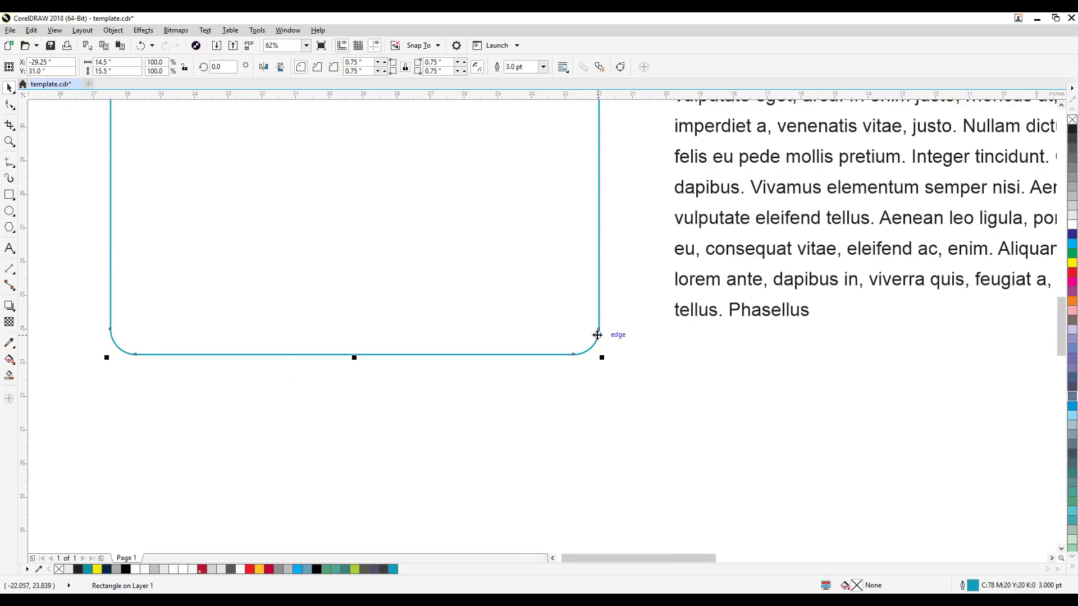
scroll(612, 366, up, 4)
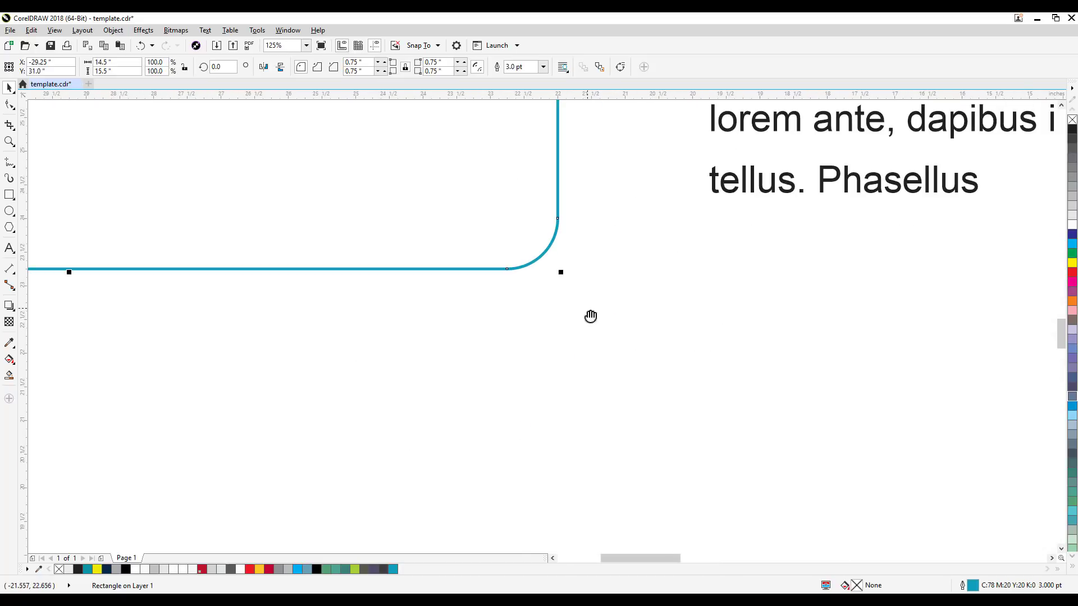
Step: Set the rounded rectangle's outline width to 8.0 pt in the Outline Pen settings, apply it and deselect the rectangle
double_click(962, 585)
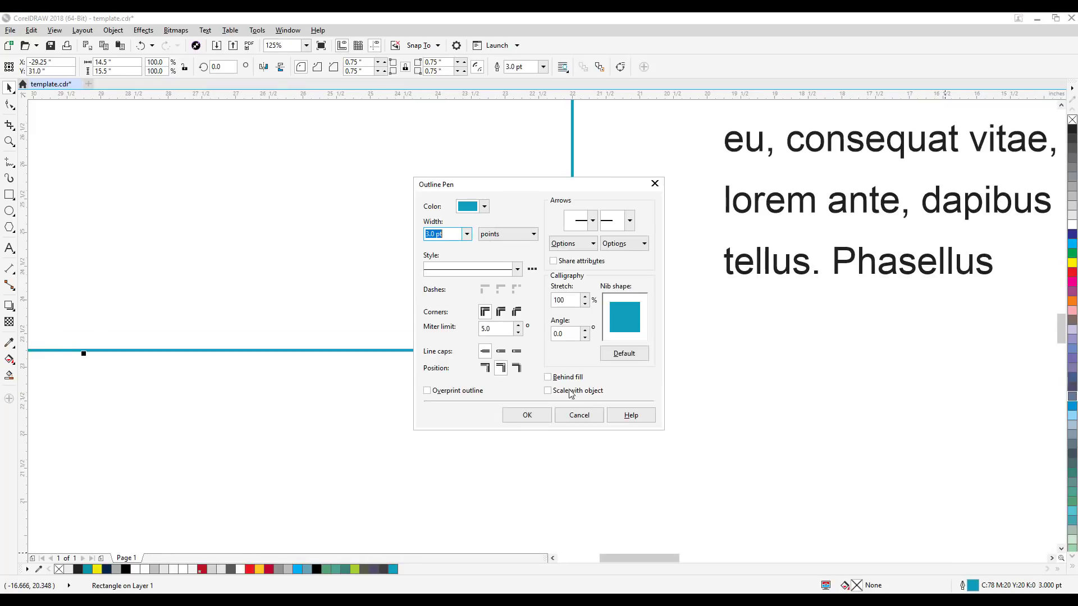
click(467, 234)
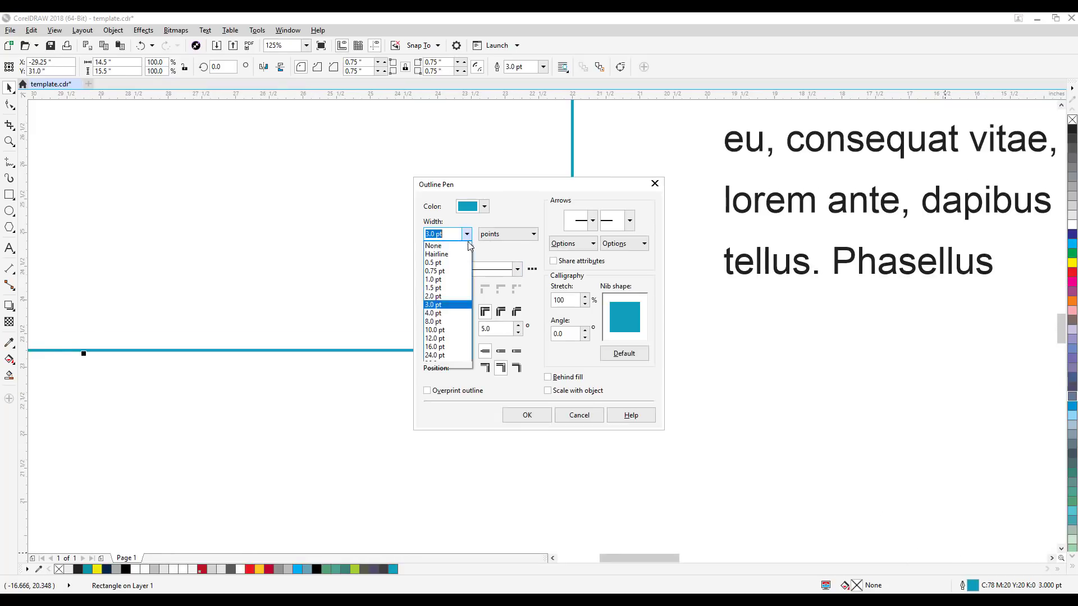
click(435, 322)
click(534, 416)
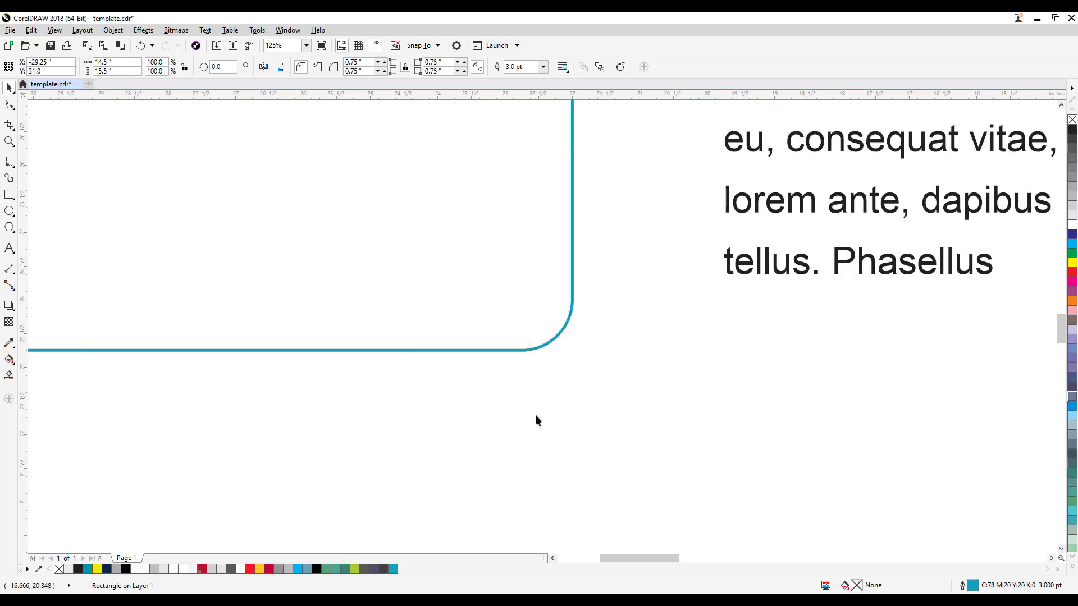
scroll(621, 385, down, 4)
drag(621, 385, 629, 421)
click(724, 430)
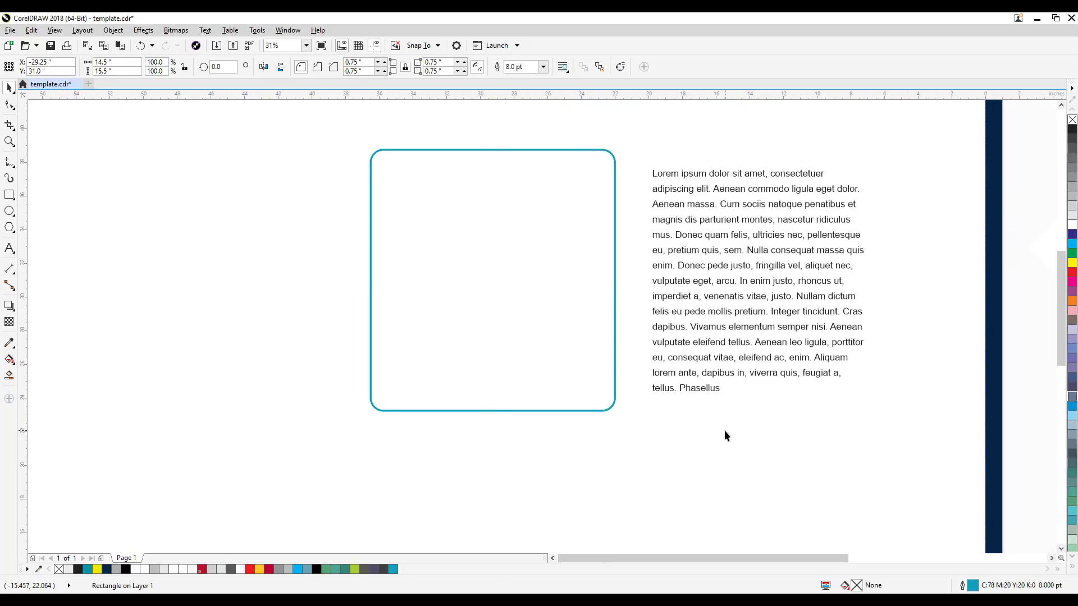
drag(677, 288, 694, 309)
click(571, 271)
click(311, 234)
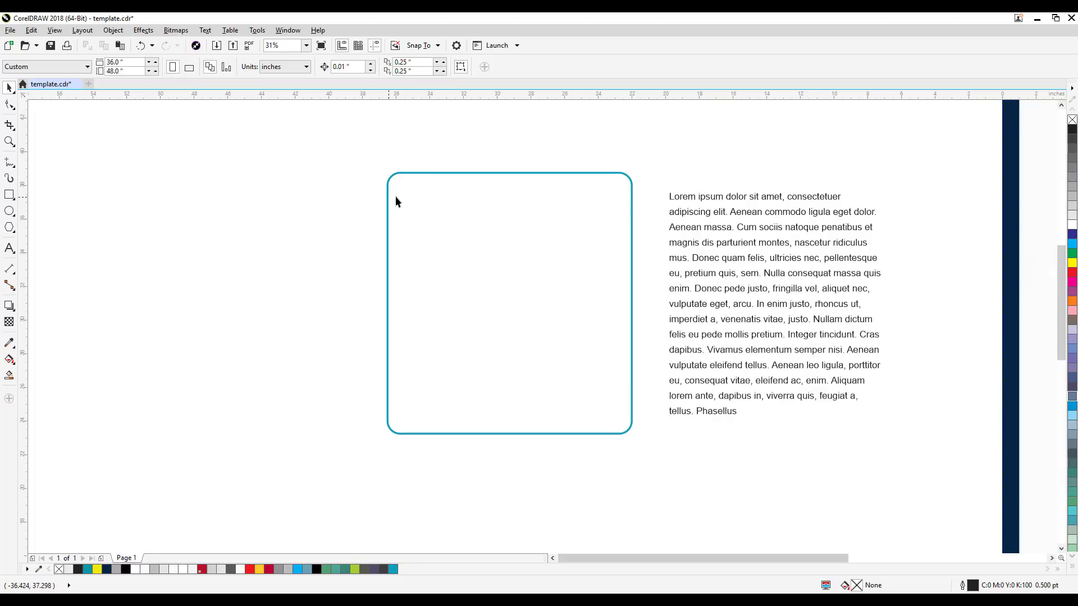
Step: Draw a plain rectangle about 16.25 by 3.25 inches across the upper end of the rounded rectangle, overhanging both its sides
click(9, 195)
drag(371, 151, 643, 206)
click(9, 88)
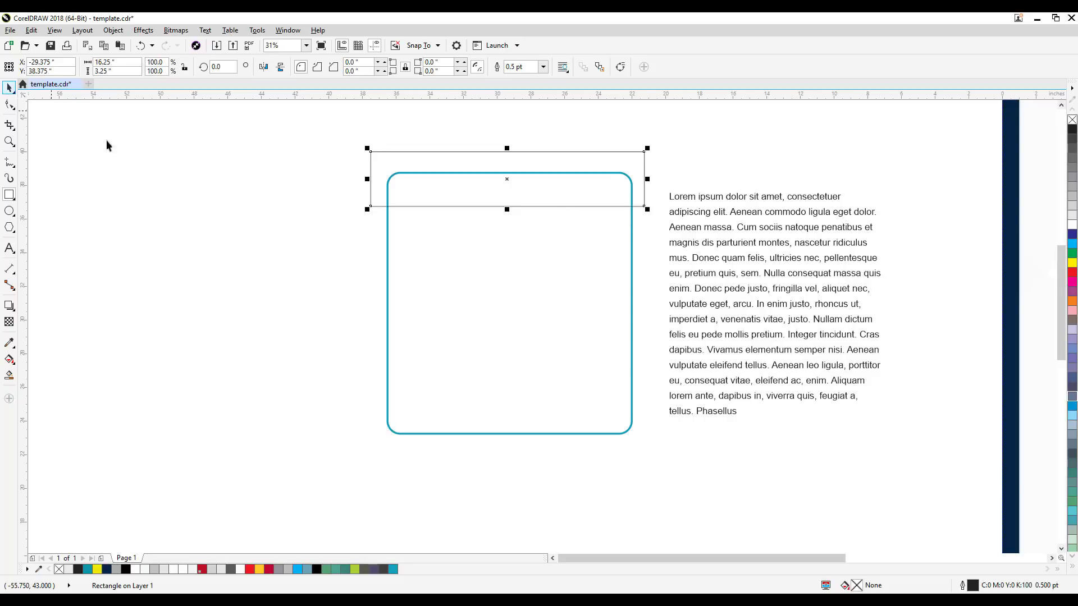
click(394, 197)
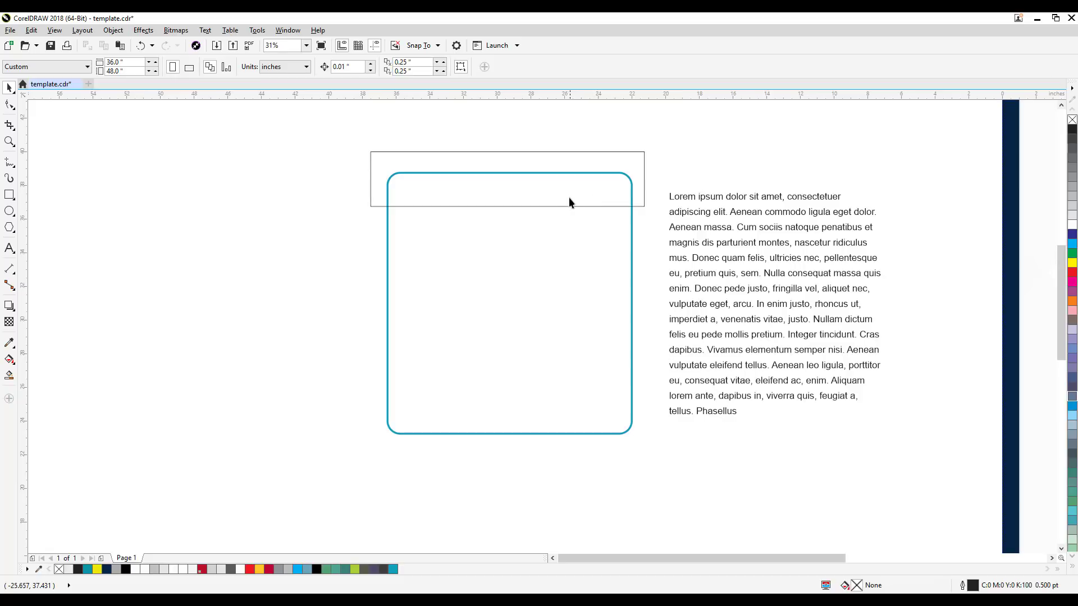
click(373, 158)
click(701, 145)
Step: Use Smart Fill on the area where the two rectangles overlap to create a blue-grey header shape, and deselect it
click(9, 376)
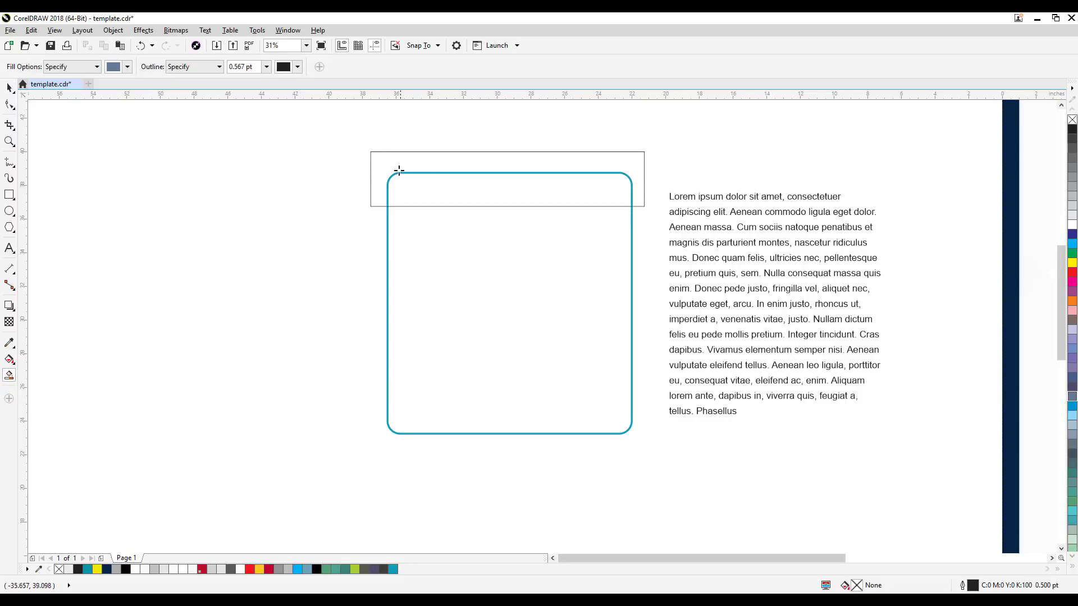
click(518, 193)
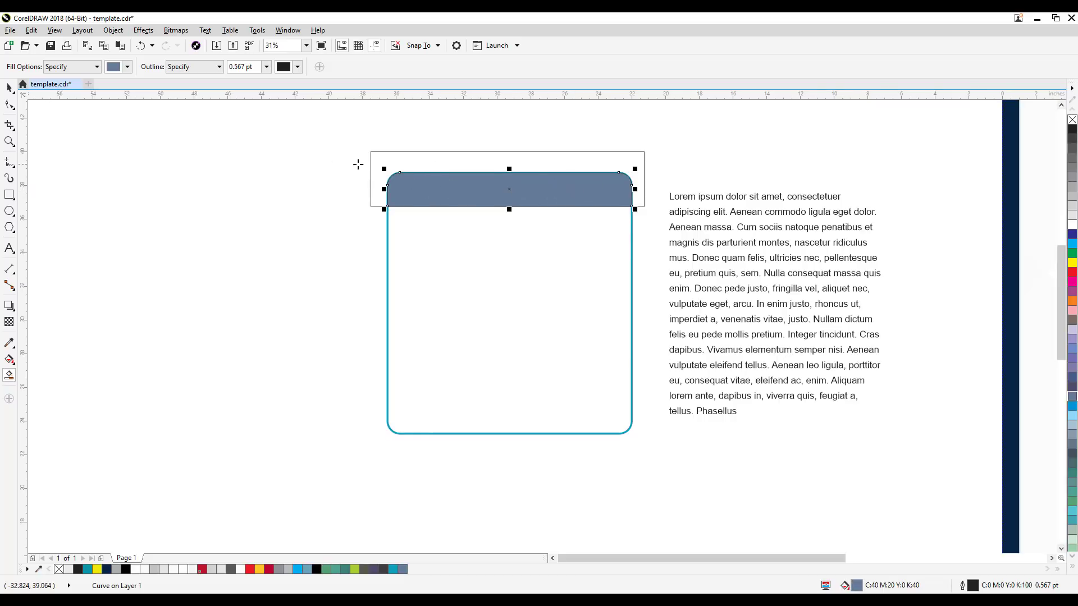
click(9, 87)
click(369, 213)
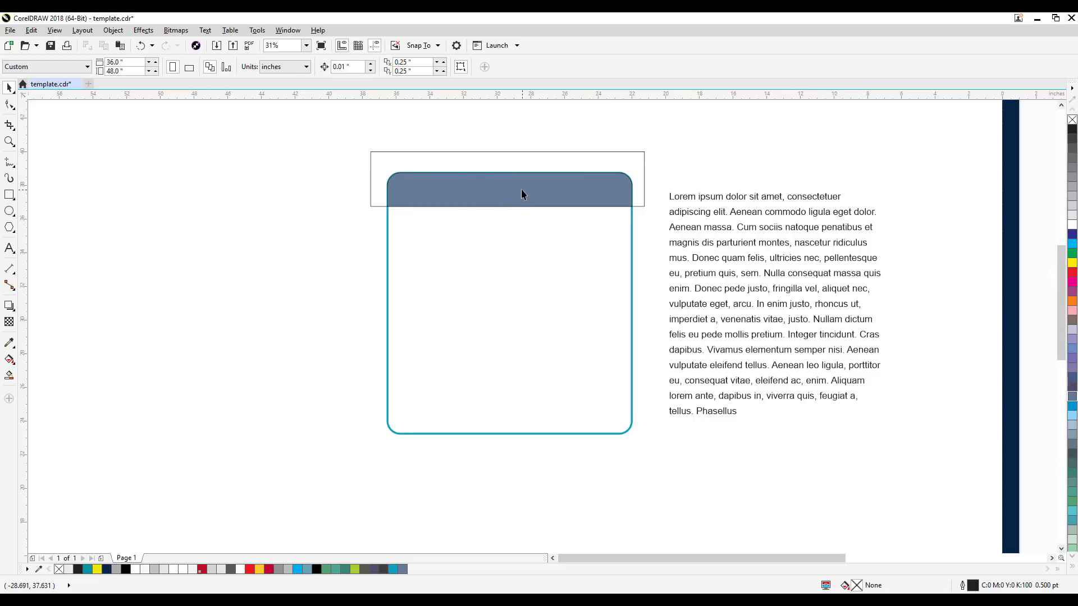
Step: Move the plain helper rectangle clear of the box, delete it, and inspect the header shape's edges up close
drag(633, 157, 330, 175)
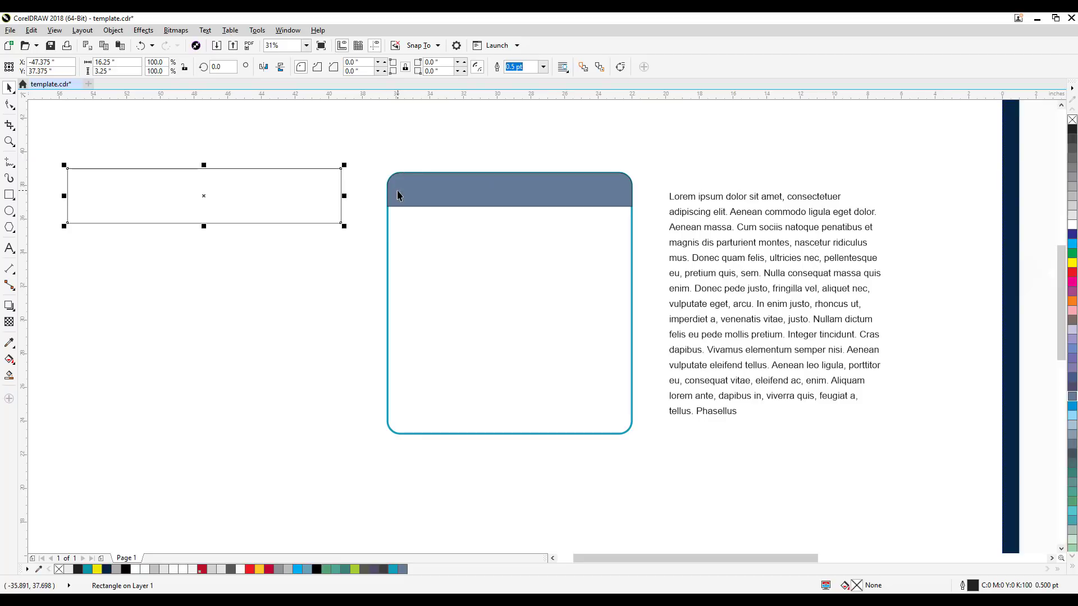
key(Delete)
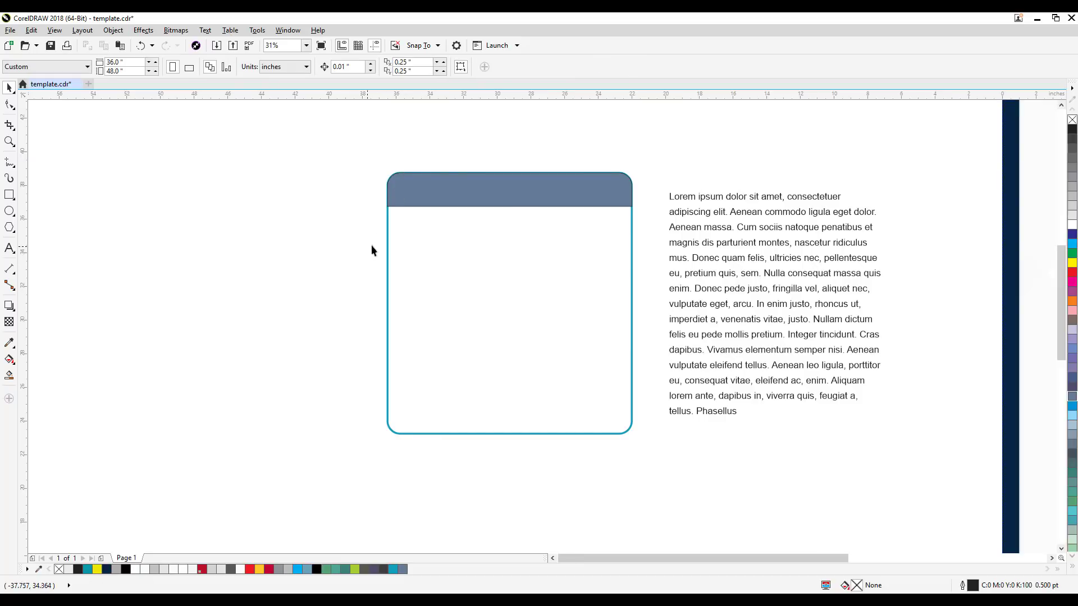
scroll(450, 178, up, 5)
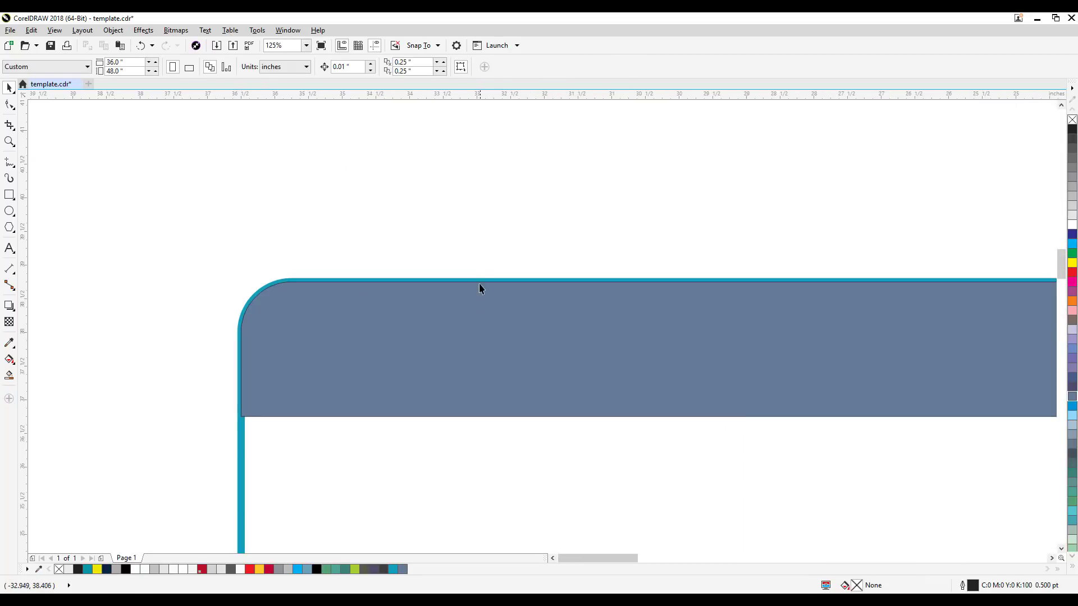
scroll(362, 220, down, 5)
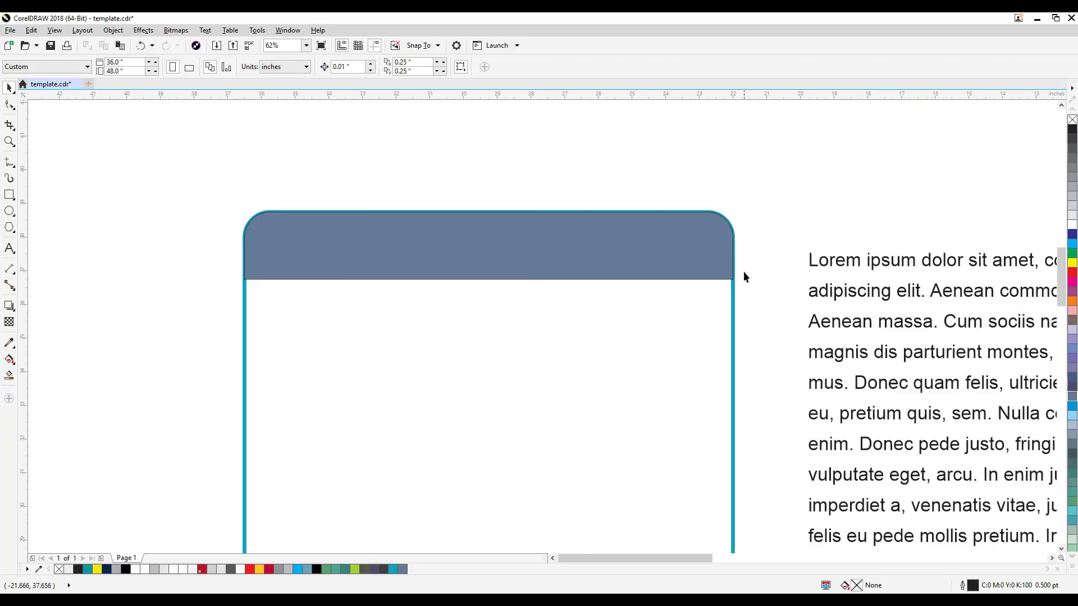
scroll(743, 277, up, 5)
scroll(723, 283, down, 3)
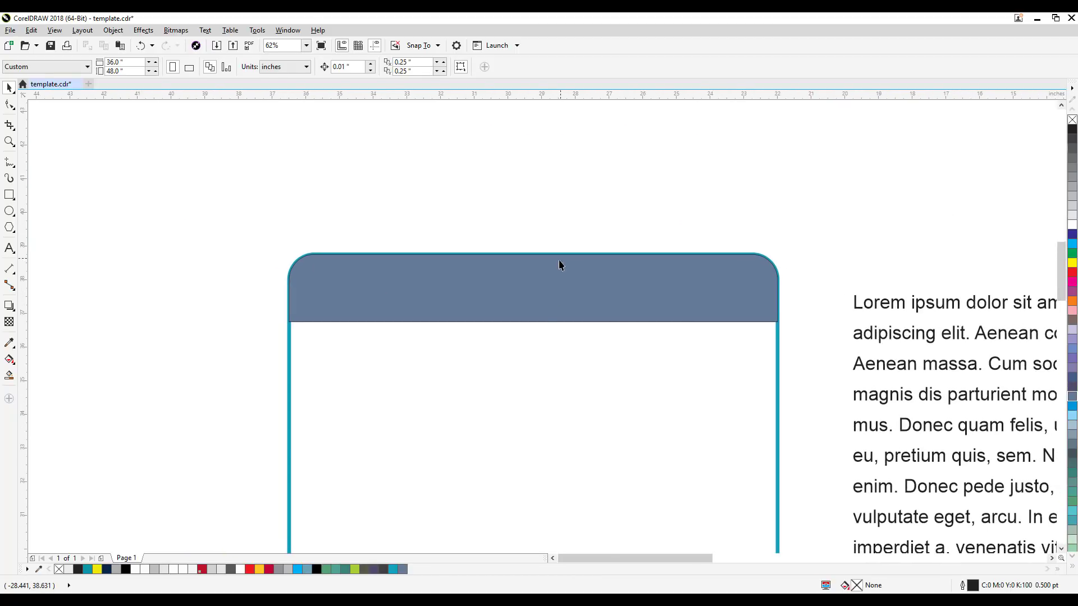
Step: Fill the header shape with yellow, C0 M0 Y100 K0, and inspect its edge against the teal outline
click(522, 303)
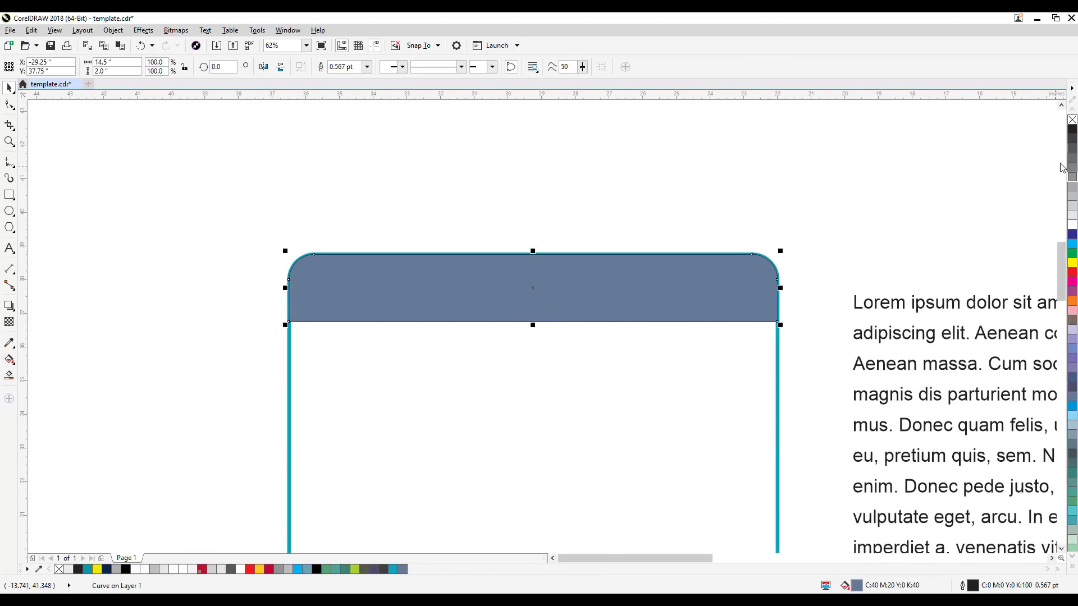
click(1072, 262)
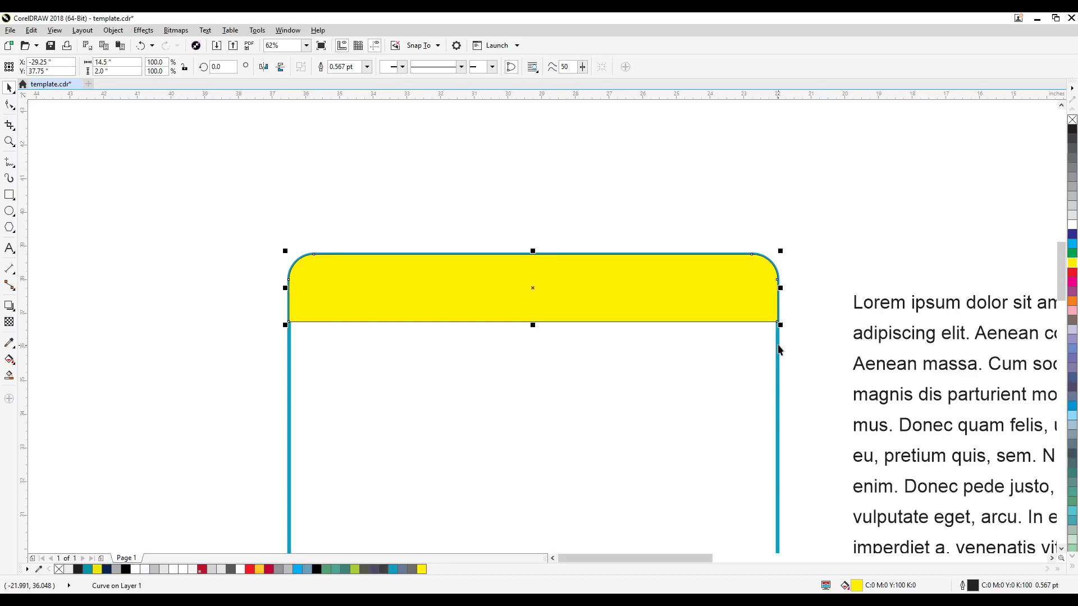
scroll(779, 344, up, 2)
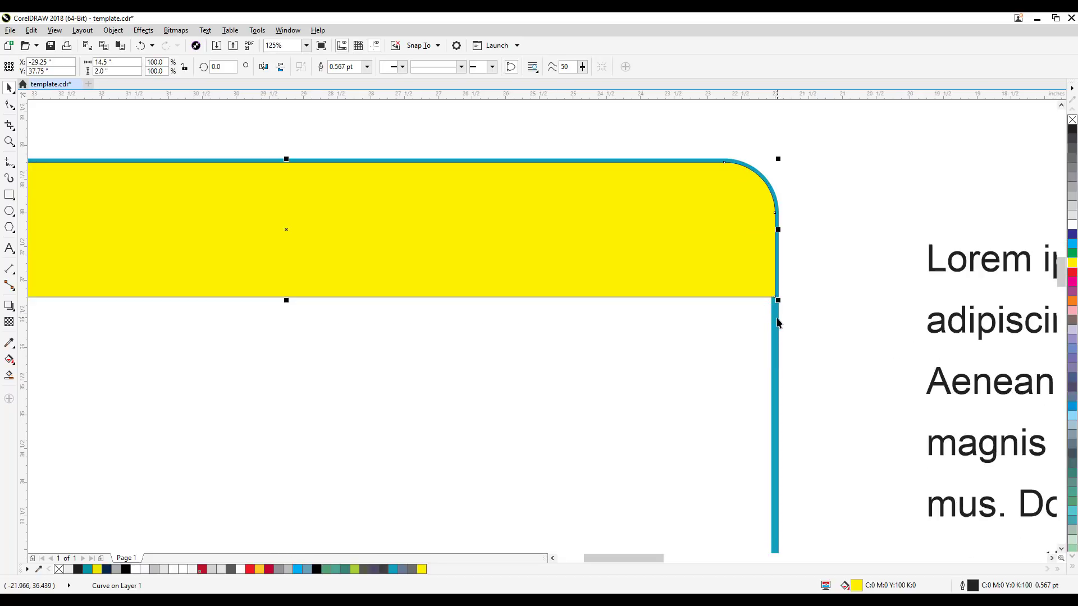
scroll(735, 325, down, 2)
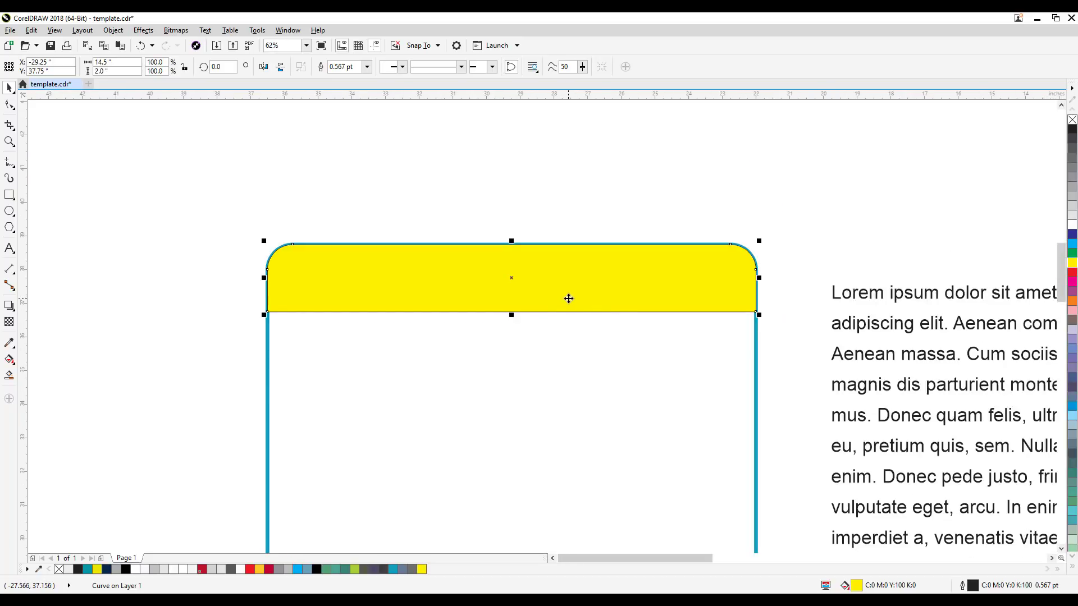
Step: Edit the header shape's fill by sampling the teal C78 M20 Y20 K0 from the box outline, apply it and deselect
click(9, 360)
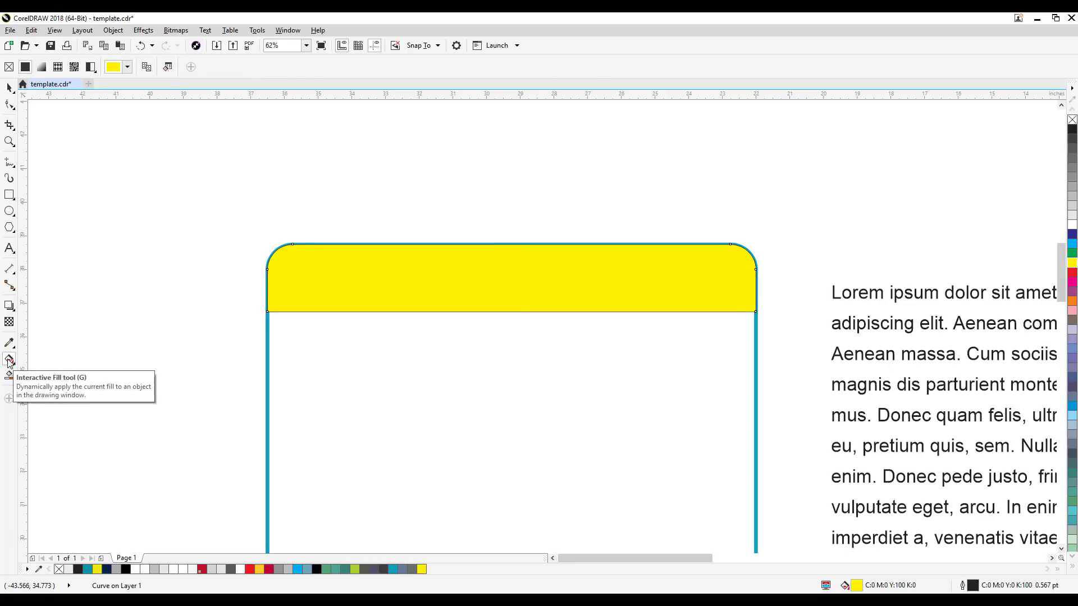
double_click(857, 586)
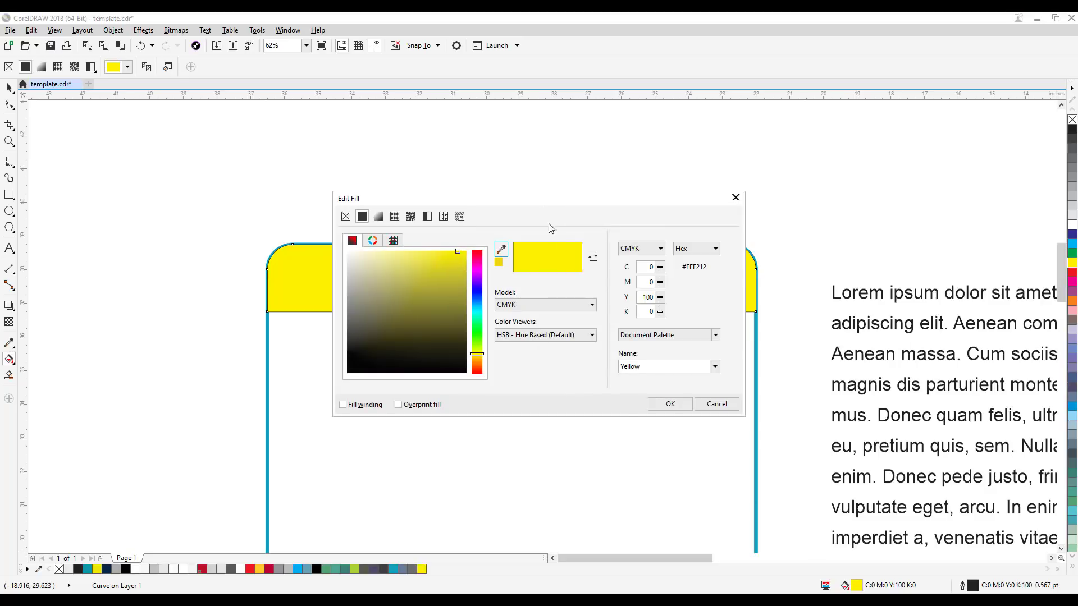
drag(541, 198, 759, 203)
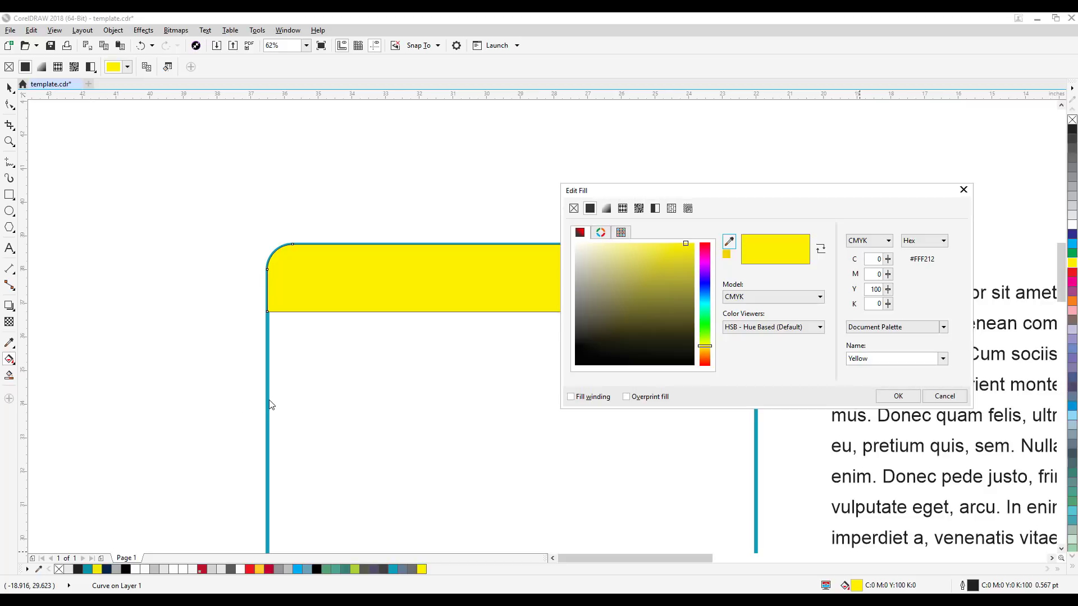
click(729, 242)
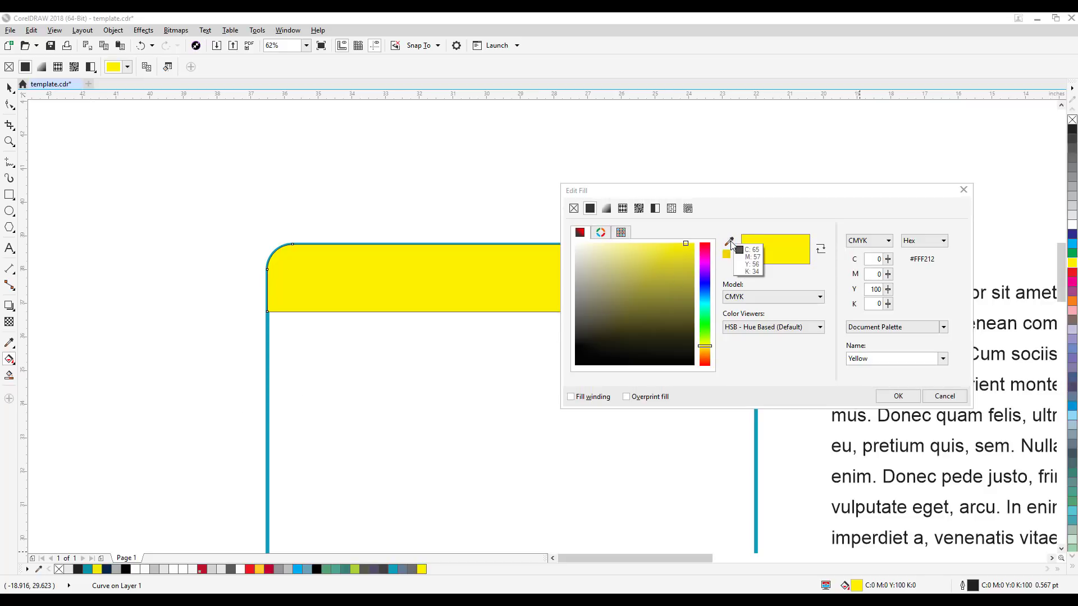
click(269, 381)
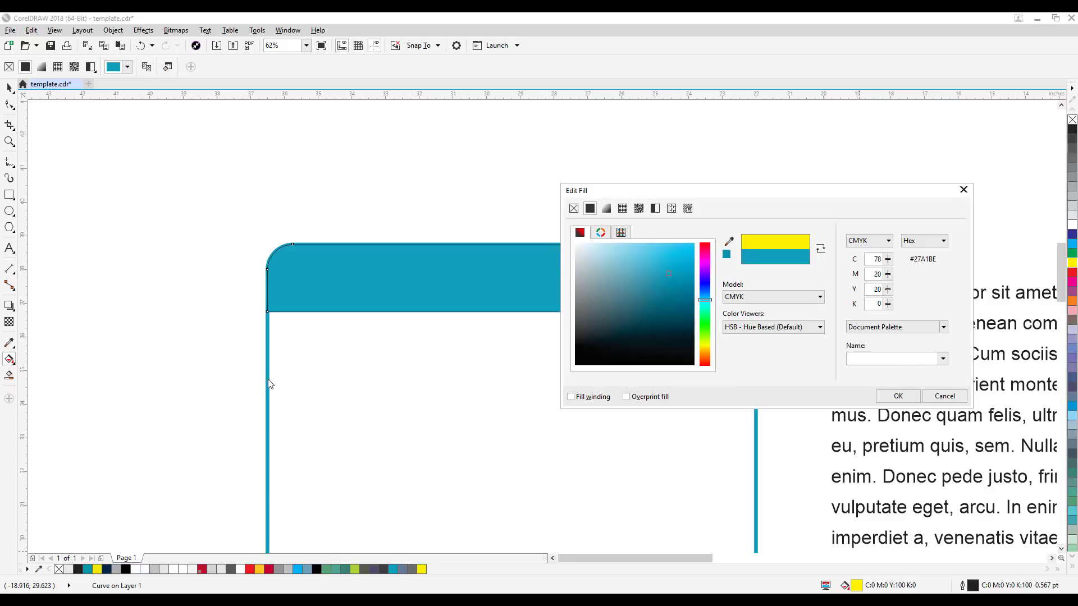
click(897, 396)
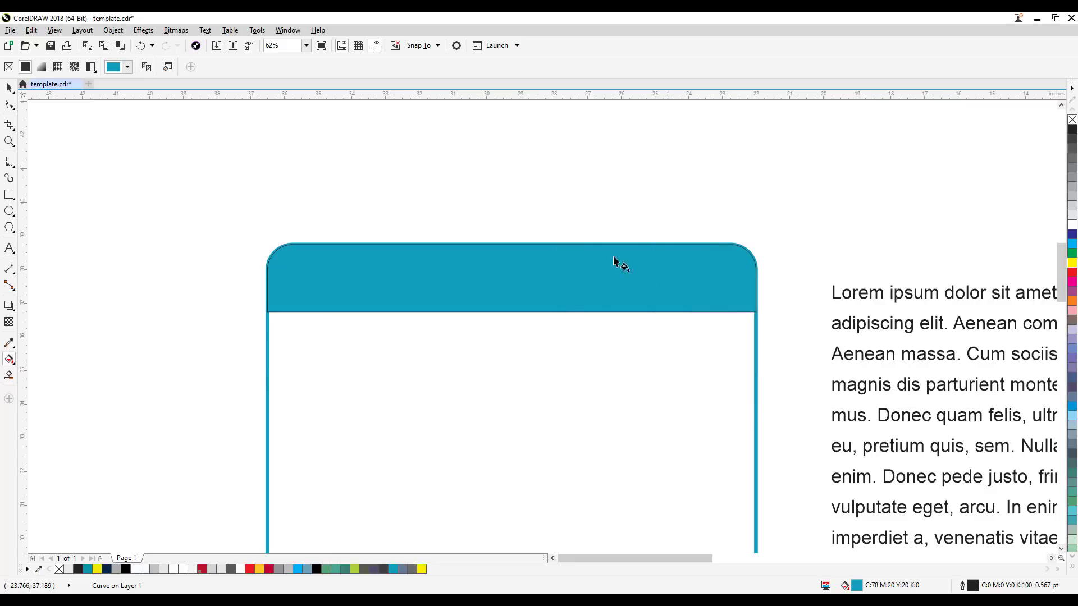
click(9, 88)
click(168, 163)
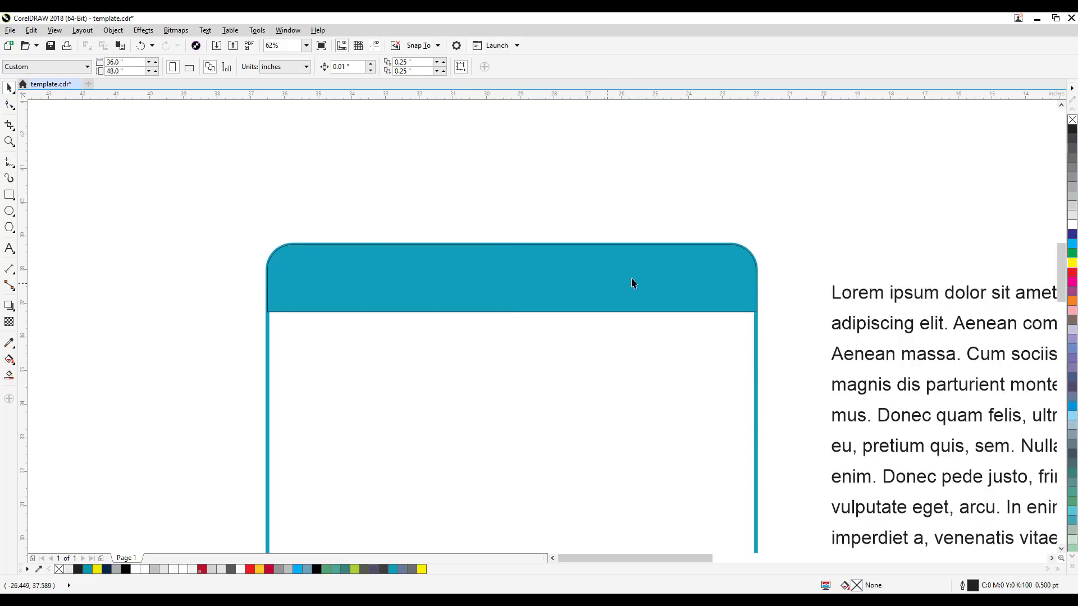
Step: Remove the header shape's thin black outline by setting its width to None, and review the whole box beside the paragraph
scroll(789, 318, up, 1)
scroll(676, 290, up, 1)
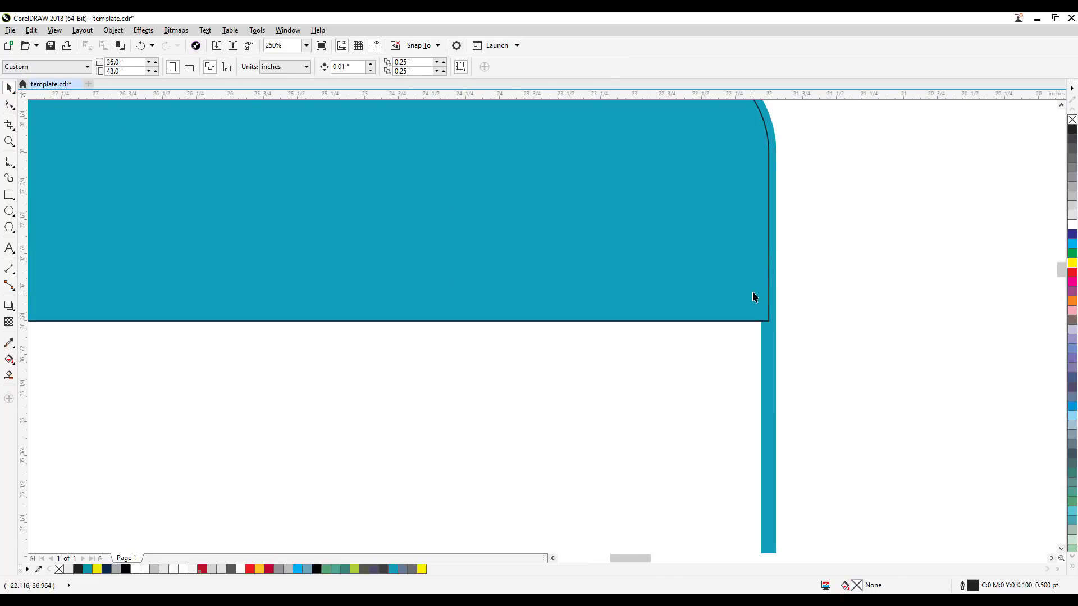
click(733, 293)
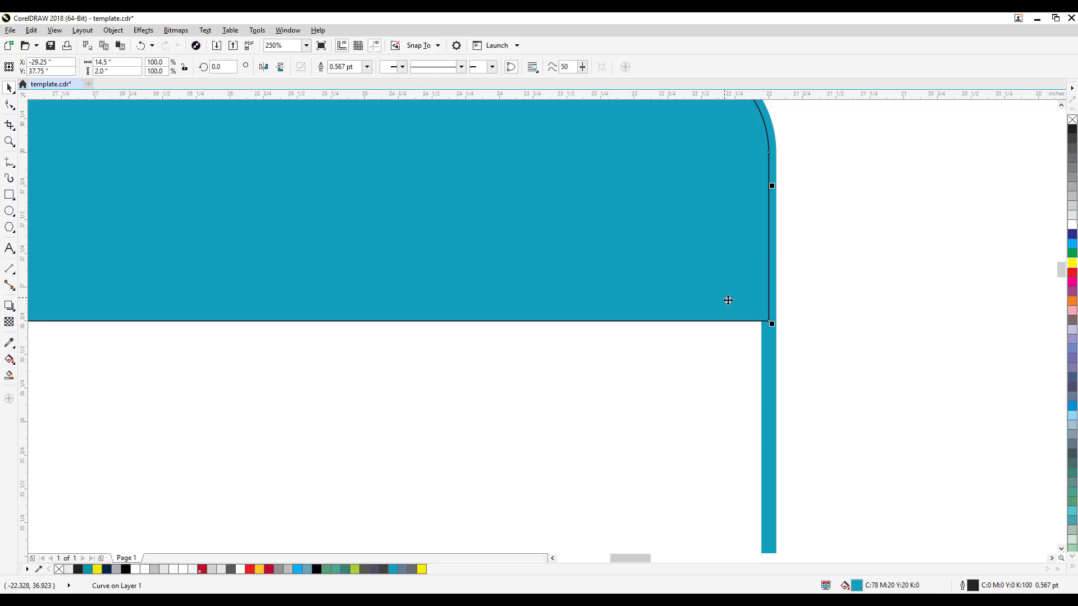
double_click(962, 586)
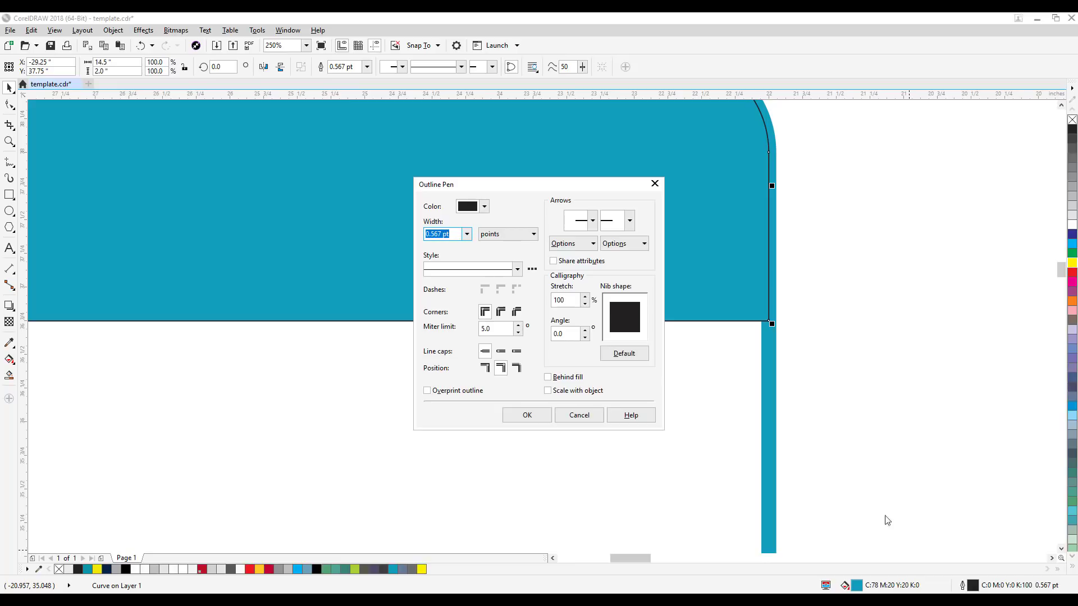
click(484, 207)
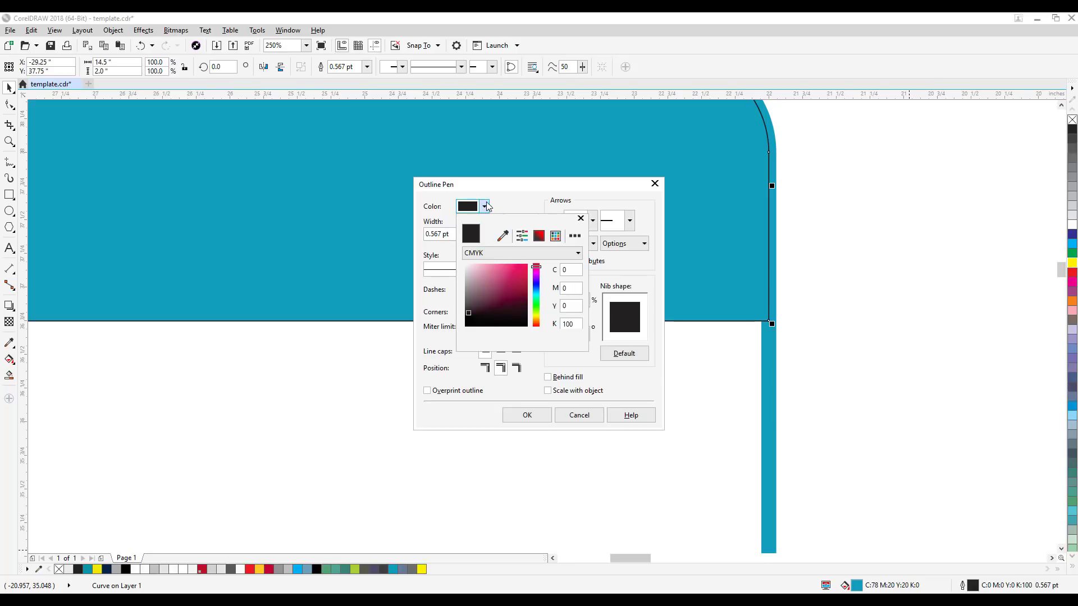
click(507, 189)
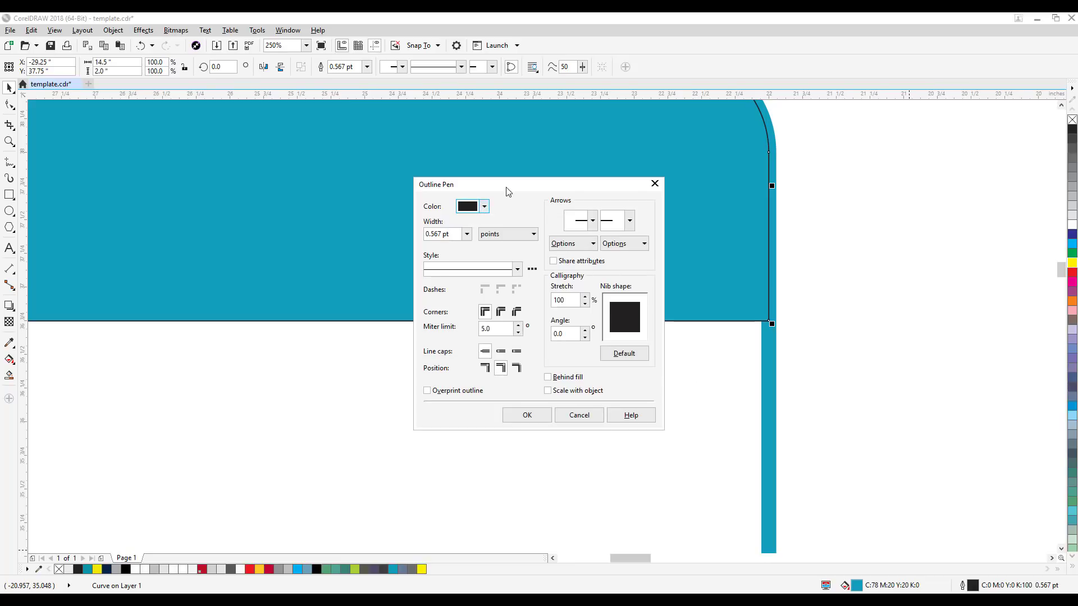
click(466, 233)
click(439, 247)
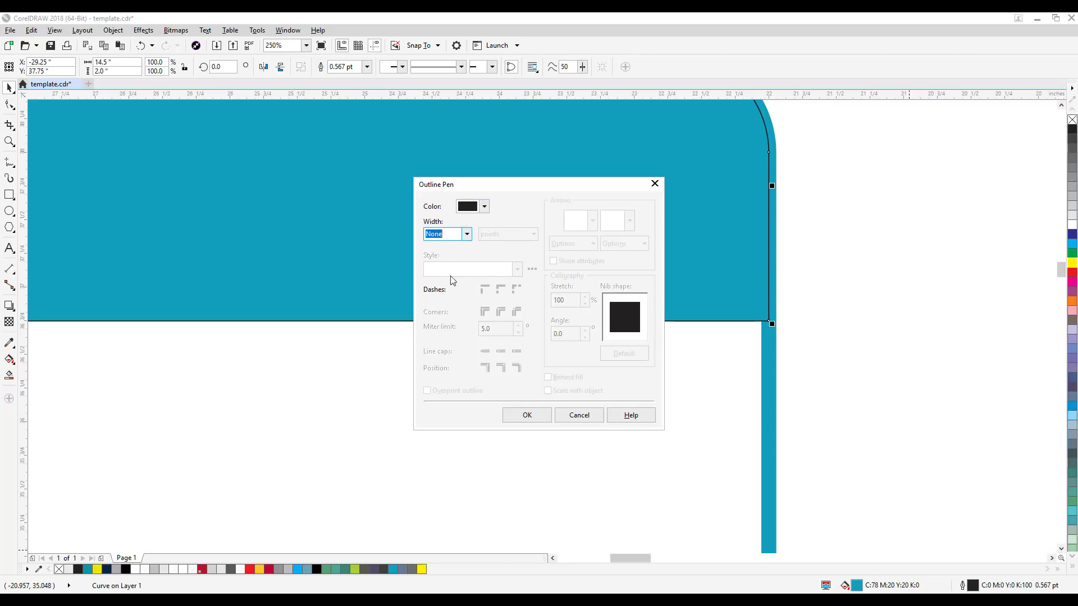
click(528, 414)
scroll(849, 376, down, 2)
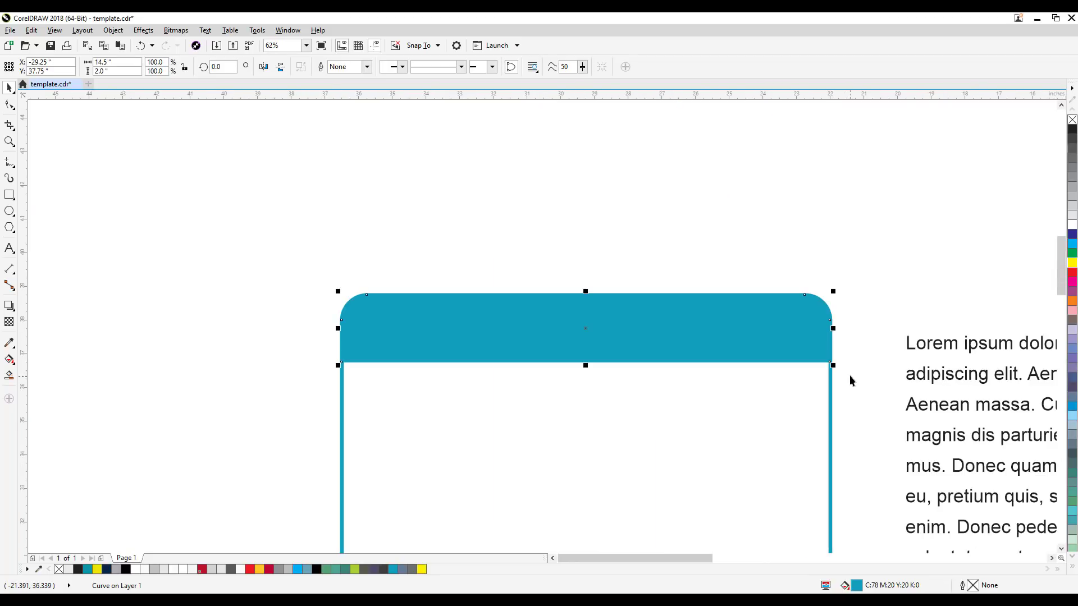
click(723, 291)
scroll(669, 372, down, 1)
drag(669, 388, 651, 277)
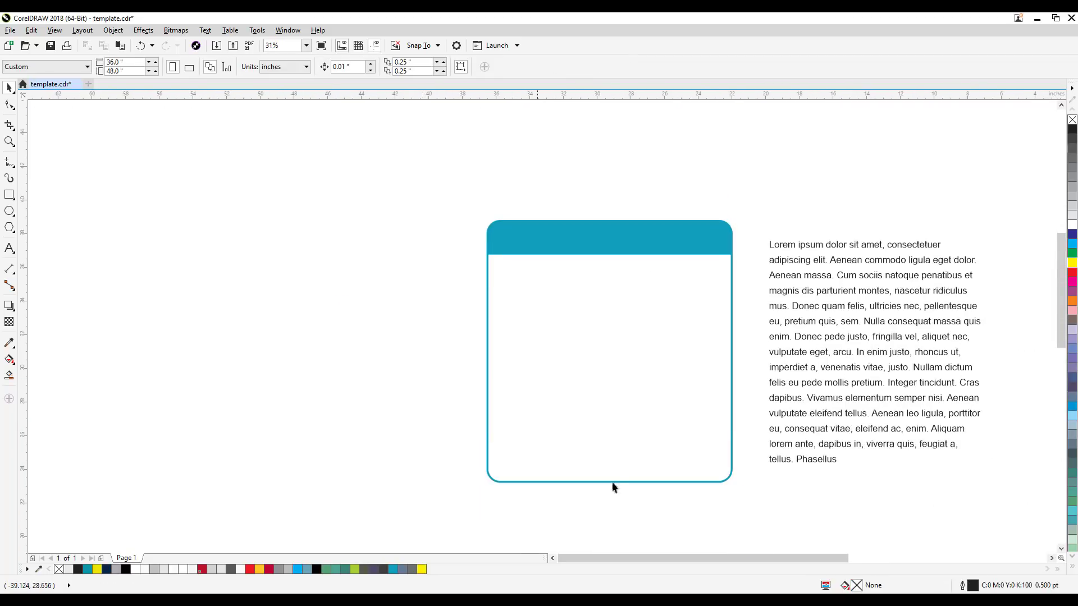
drag(886, 397, 769, 393)
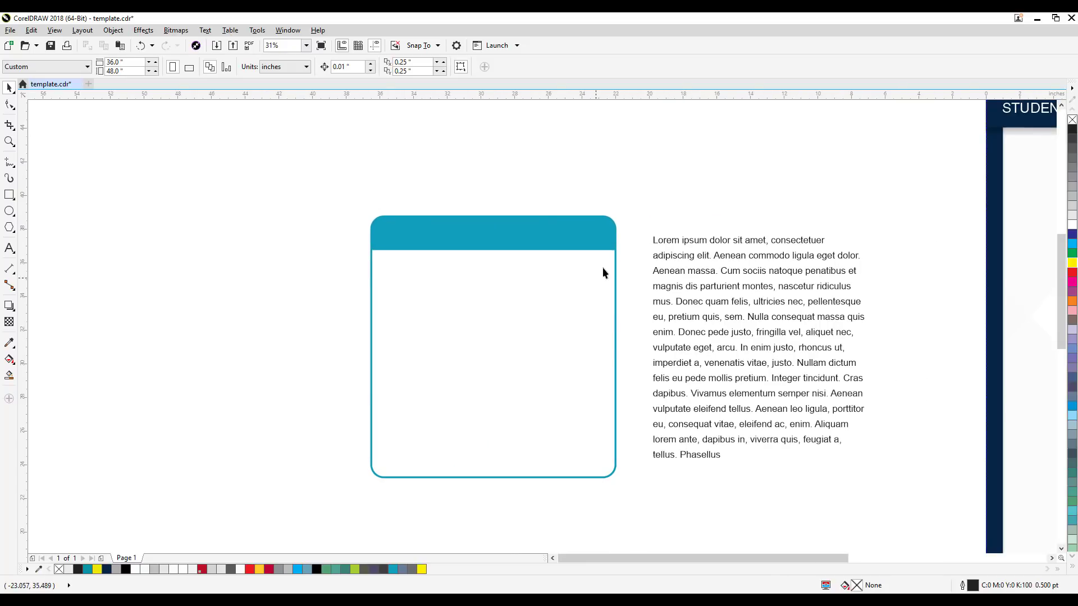
Step: Try moving the teal header shape and the outline box apart as separate objects, and undo both moves
drag(417, 242, 482, 295)
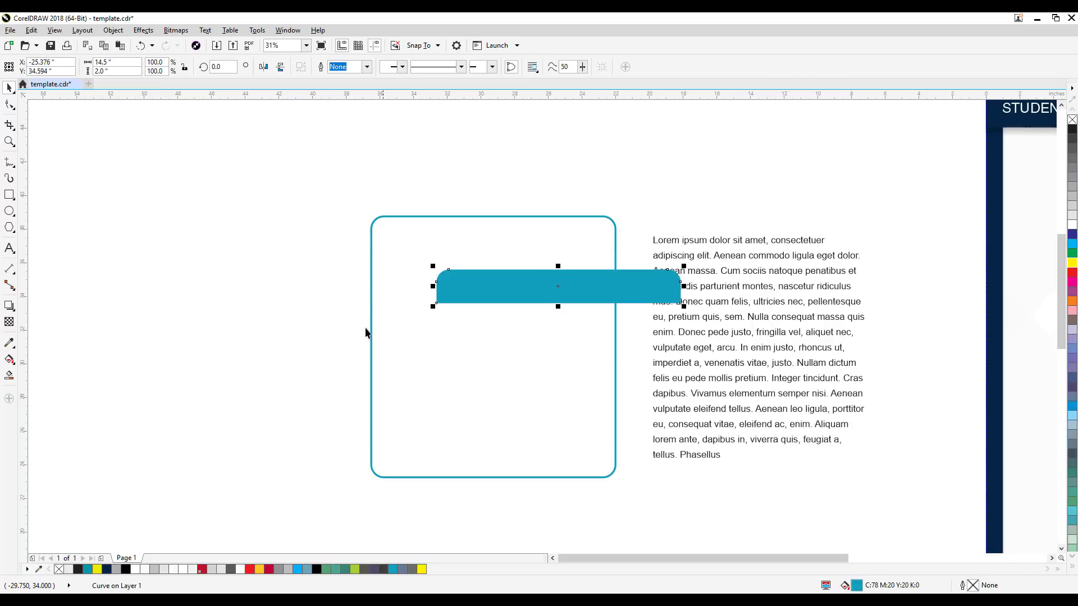
click(447, 349)
key(Escape)
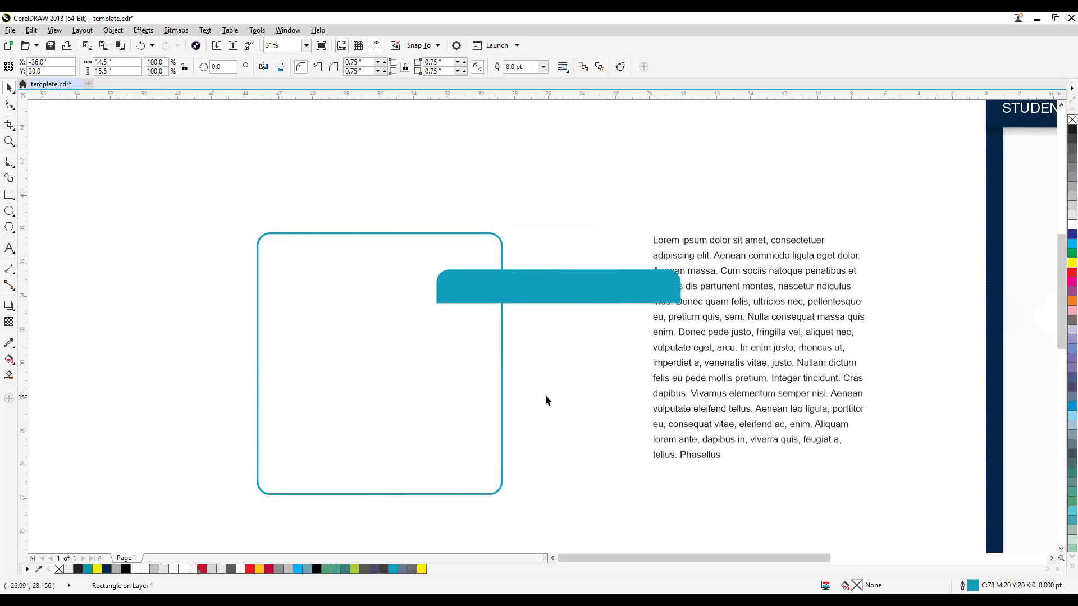
key(ctrl+z)
click(308, 248)
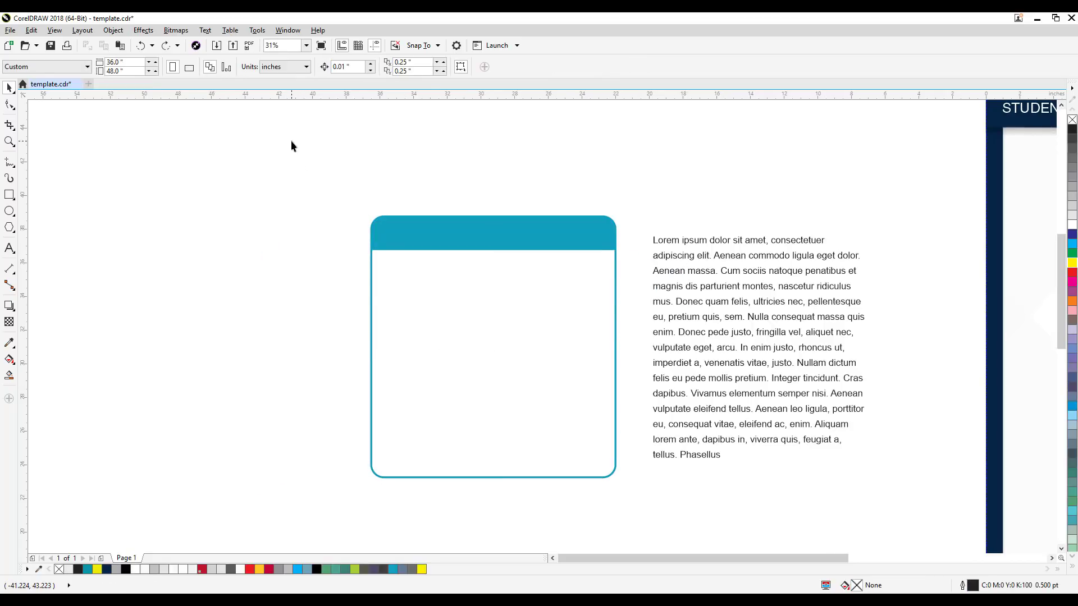
Step: Select the outline box together with its teal header and group the two objects, leaving nothing selected
drag(522, 433, 285, 181)
drag(513, 443, 640, 522)
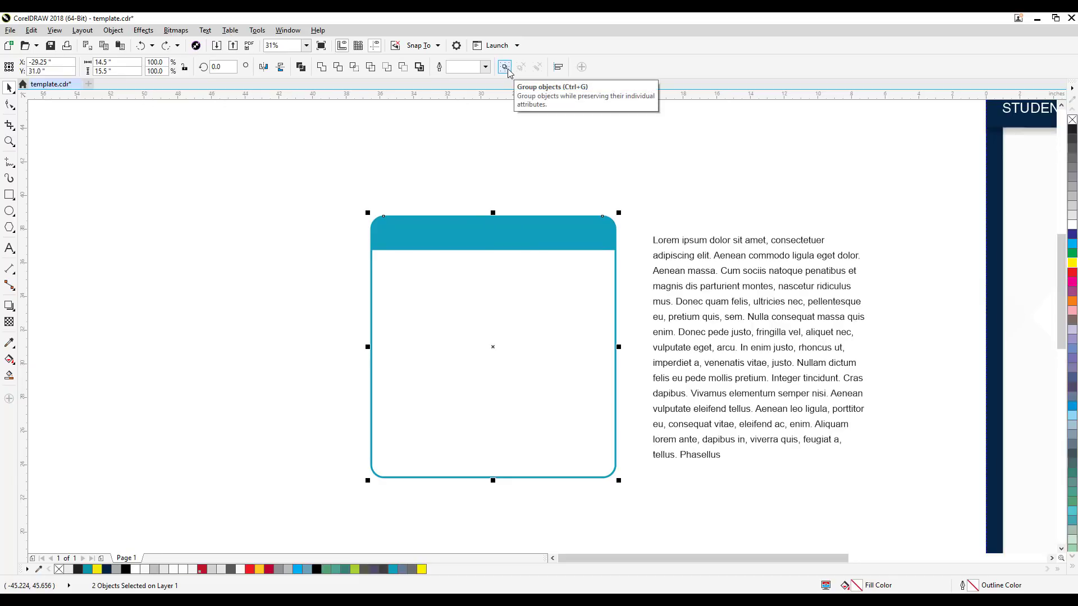
click(113, 31)
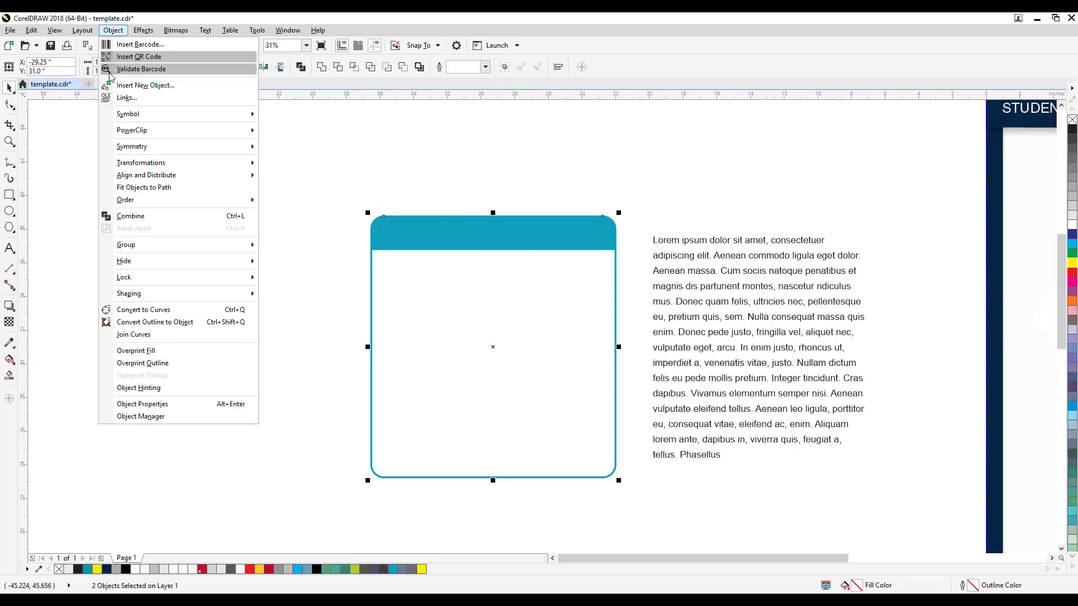
mouse_move(145, 250)
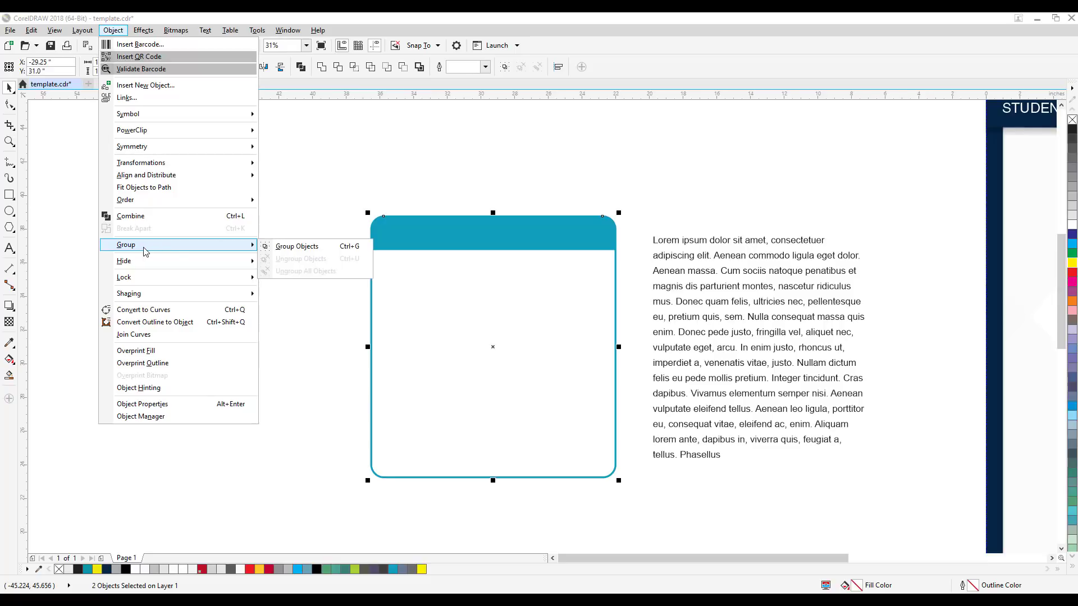
click(319, 250)
click(322, 330)
Step: Move the grouped box around the area beside the poster and leave it just beside the paragraph text
scroll(488, 259, down, 1)
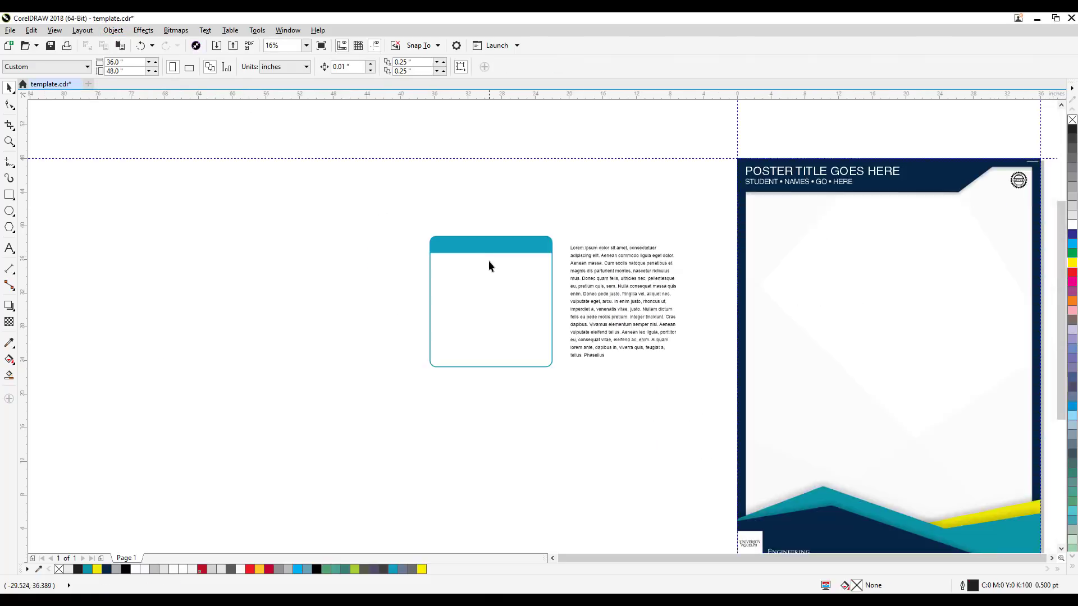
drag(545, 335, 296, 374)
drag(344, 270, 337, 249)
click(352, 415)
drag(352, 416, 464, 451)
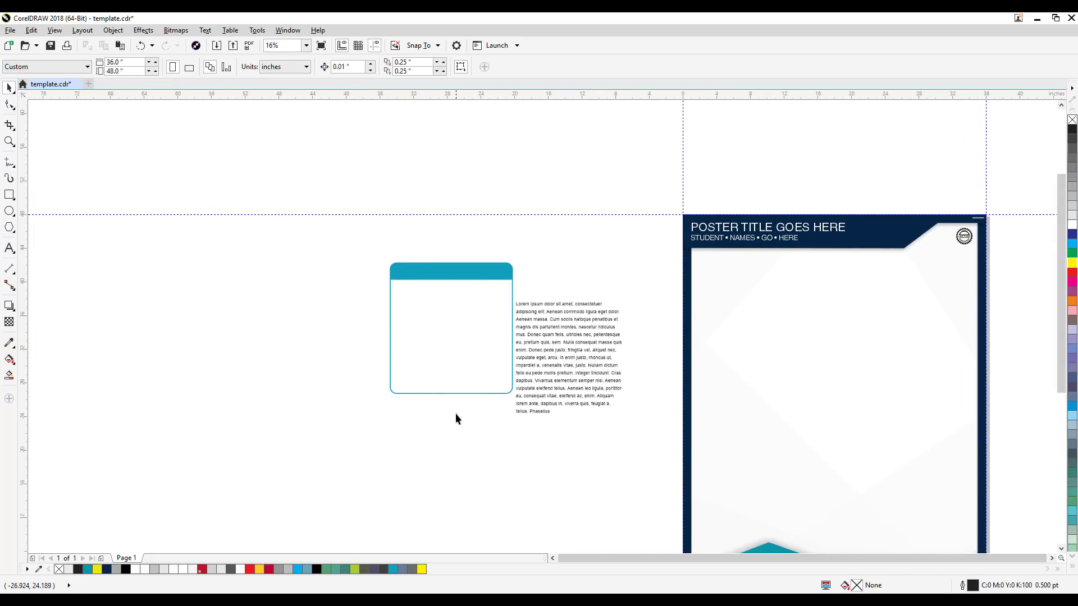
Step: Move the paragraph text into the box below the teal header and widen its frame slightly so the lines fit inside the outline
scroll(454, 416, up, 2)
click(699, 350)
drag(696, 351, 458, 321)
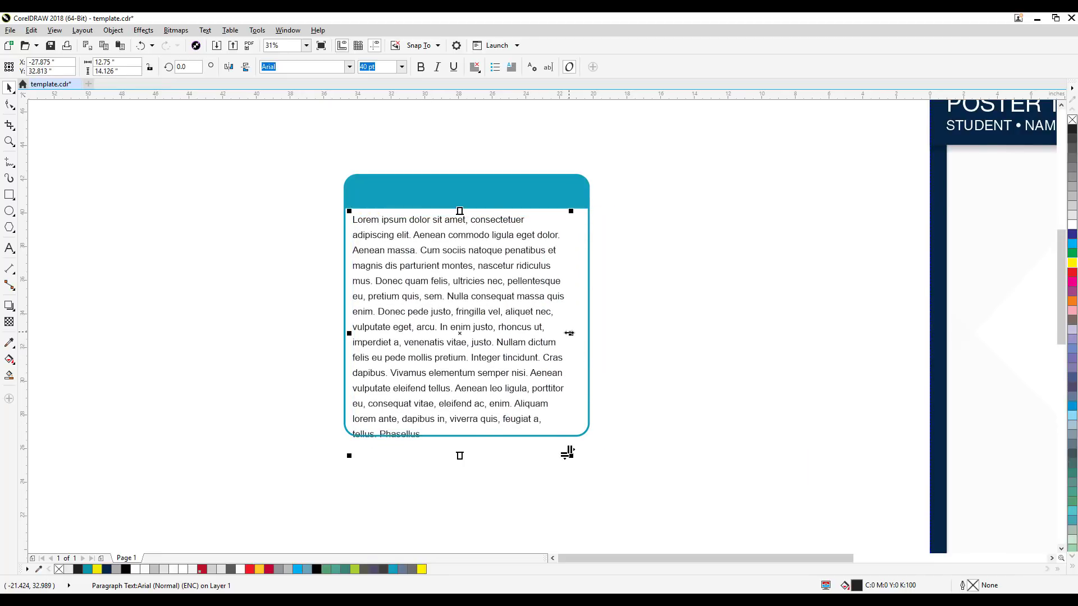
drag(569, 333, 576, 335)
click(610, 344)
Step: Shift the grouped box about 0.1 inch left to even the margins around the paragraph, and deselect it
click(525, 348)
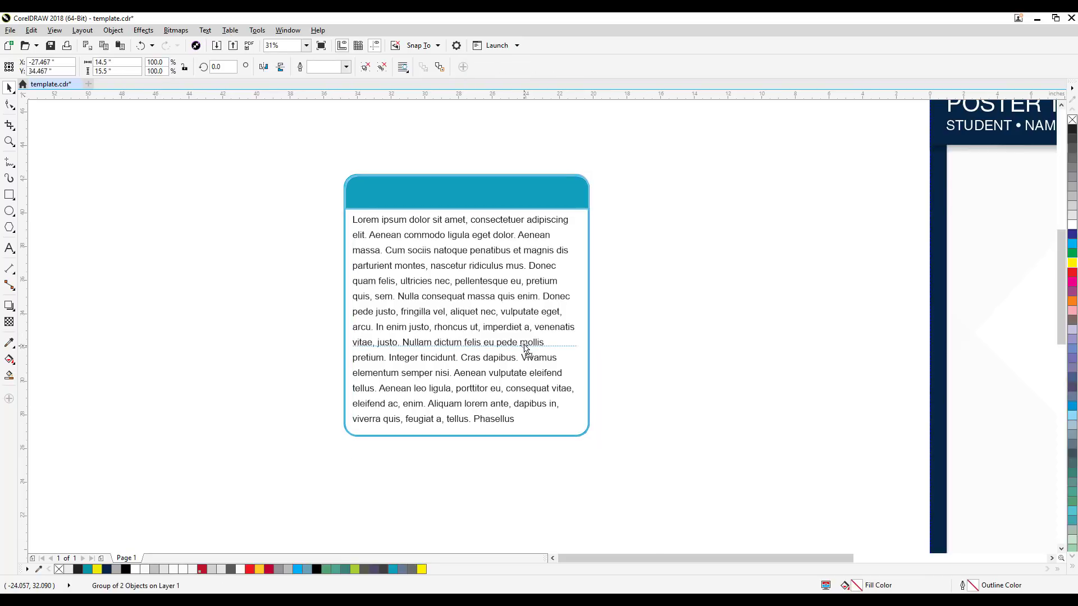
key(Escape)
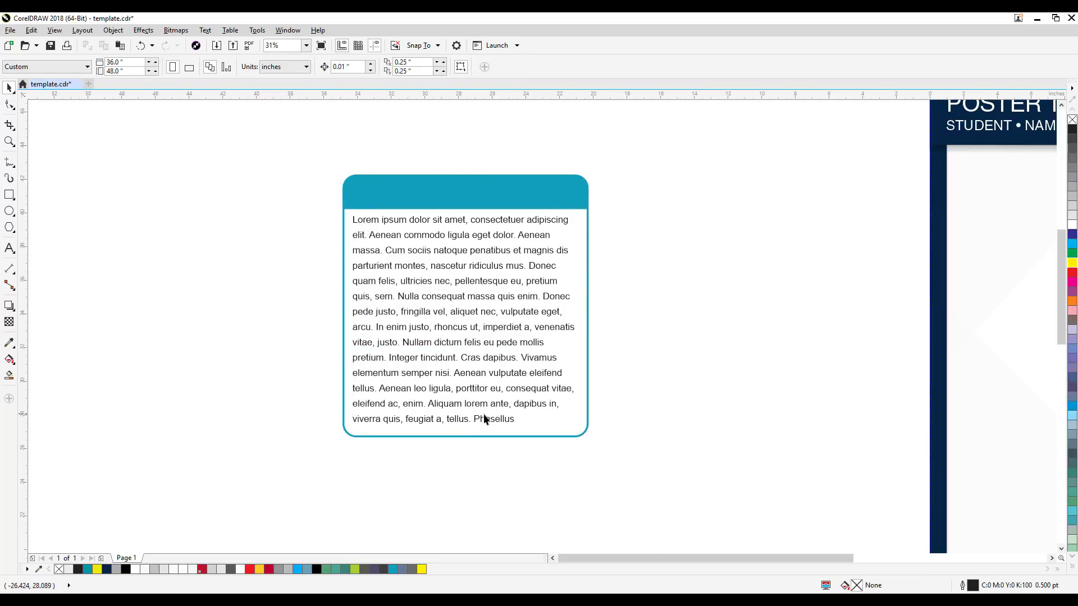
click(482, 413)
click(517, 385)
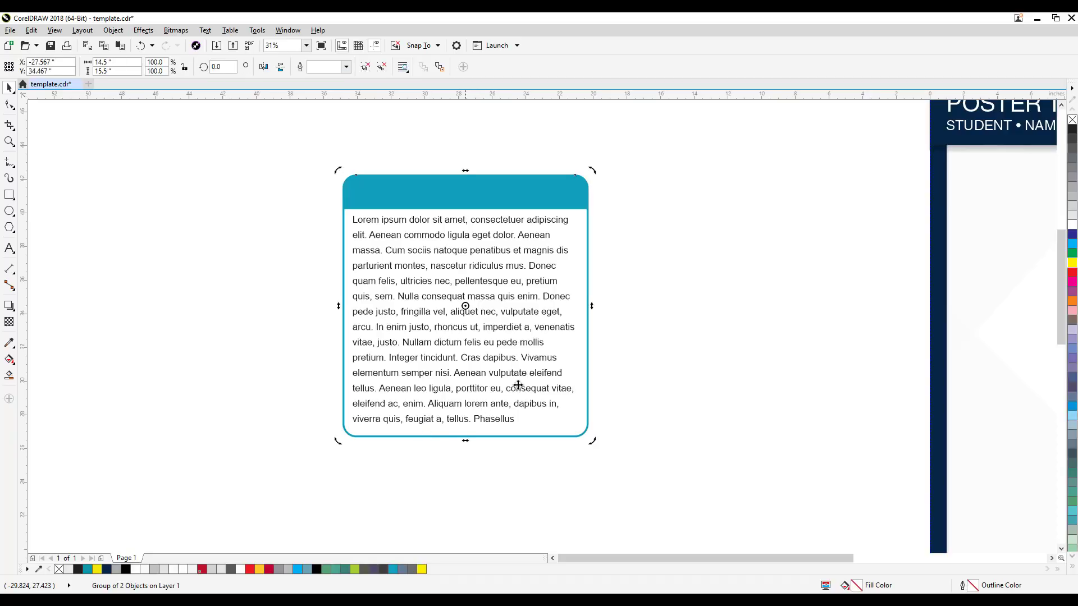
click(665, 334)
Step: Add the artistic text INTRODUCTION in Arial just above the teal header and select it as an object
drag(654, 288, 722, 348)
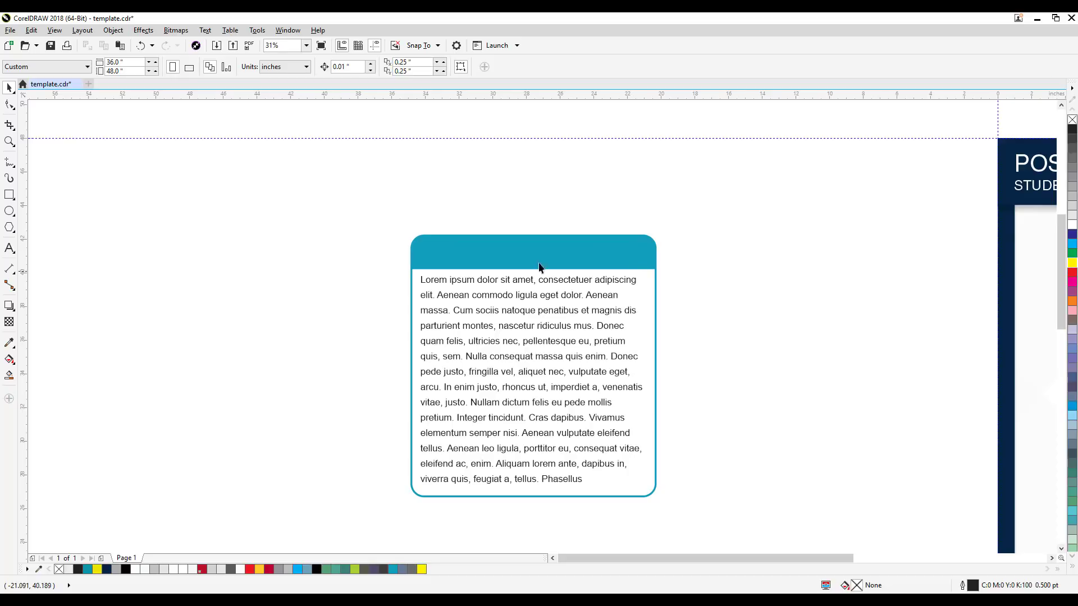
scroll(738, 268, down, 2)
drag(738, 268, 628, 260)
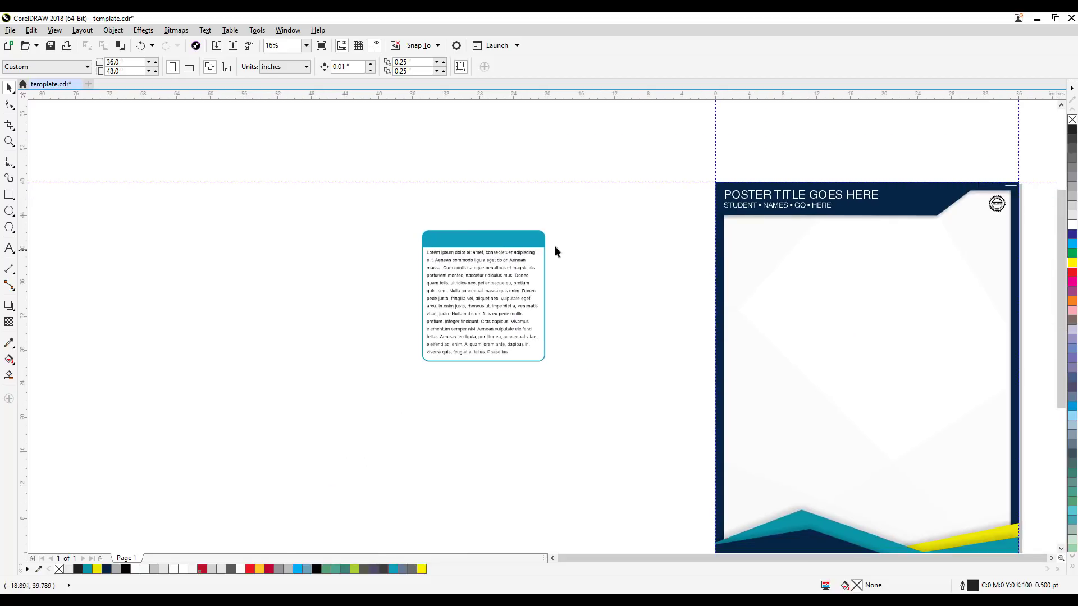
drag(430, 248, 586, 253)
scroll(587, 252, up, 1)
drag(784, 248, 610, 279)
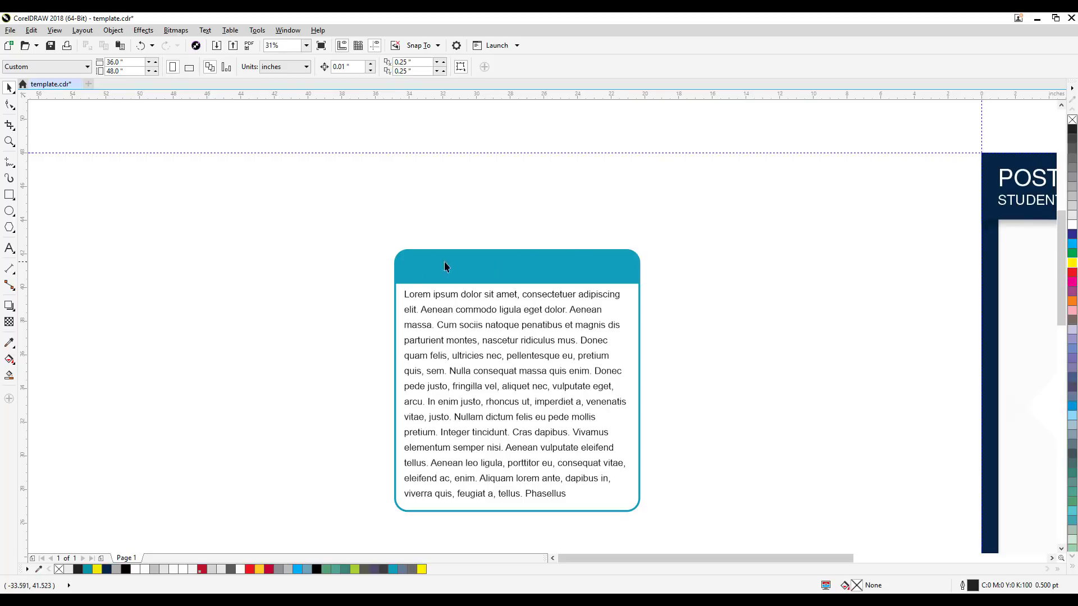
click(9, 249)
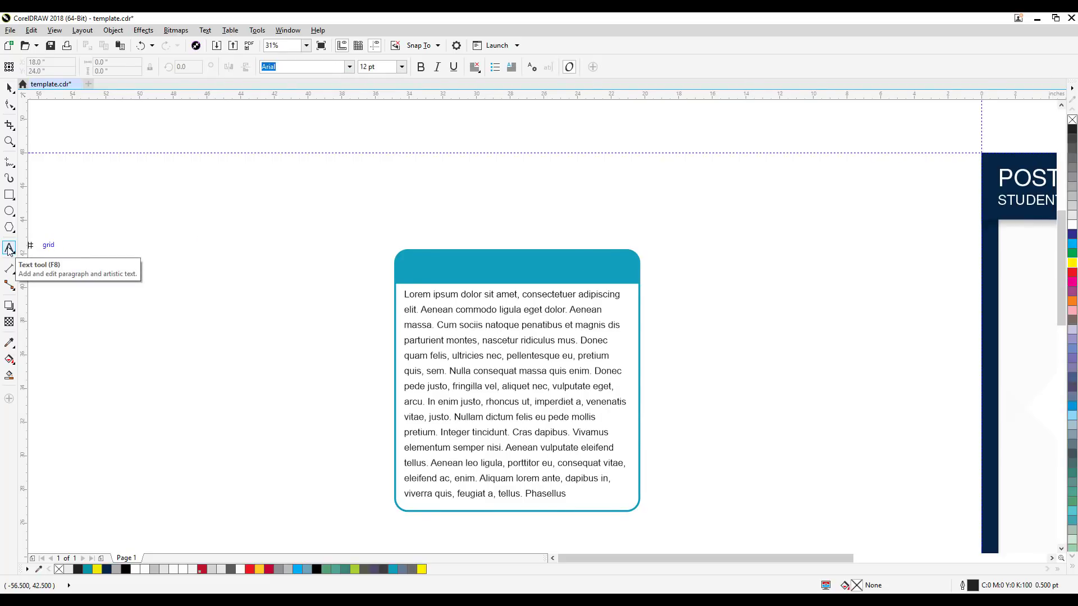
click(440, 219)
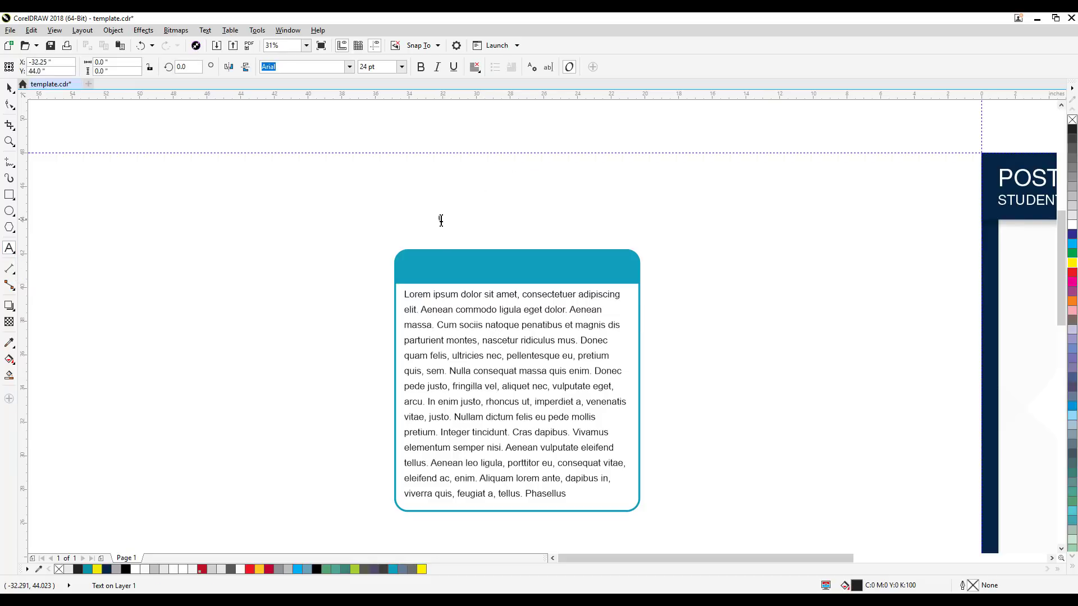
text(INTRODUCTION)
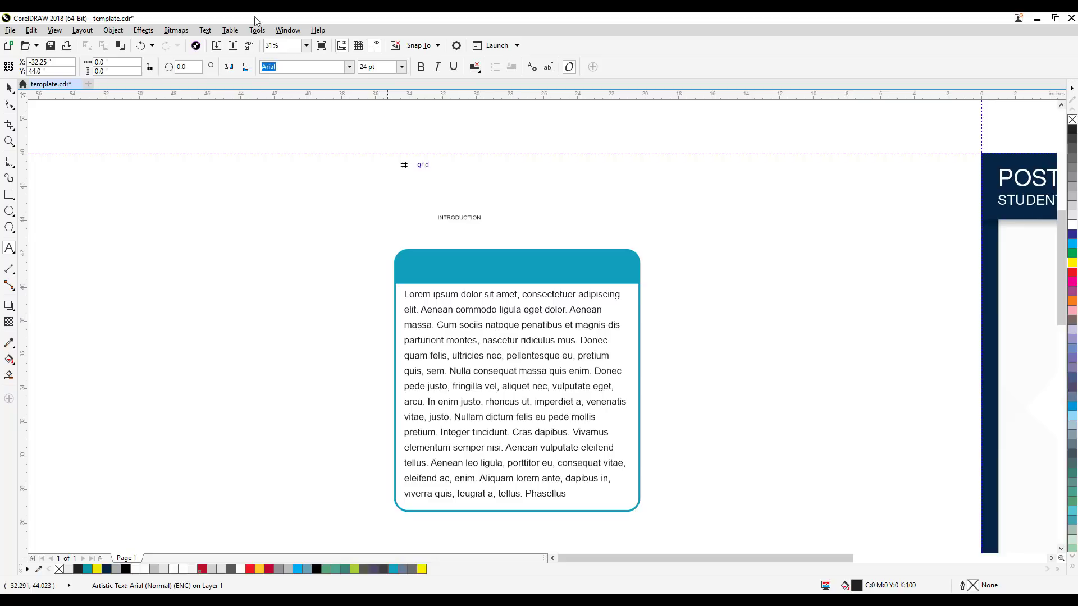
click(9, 88)
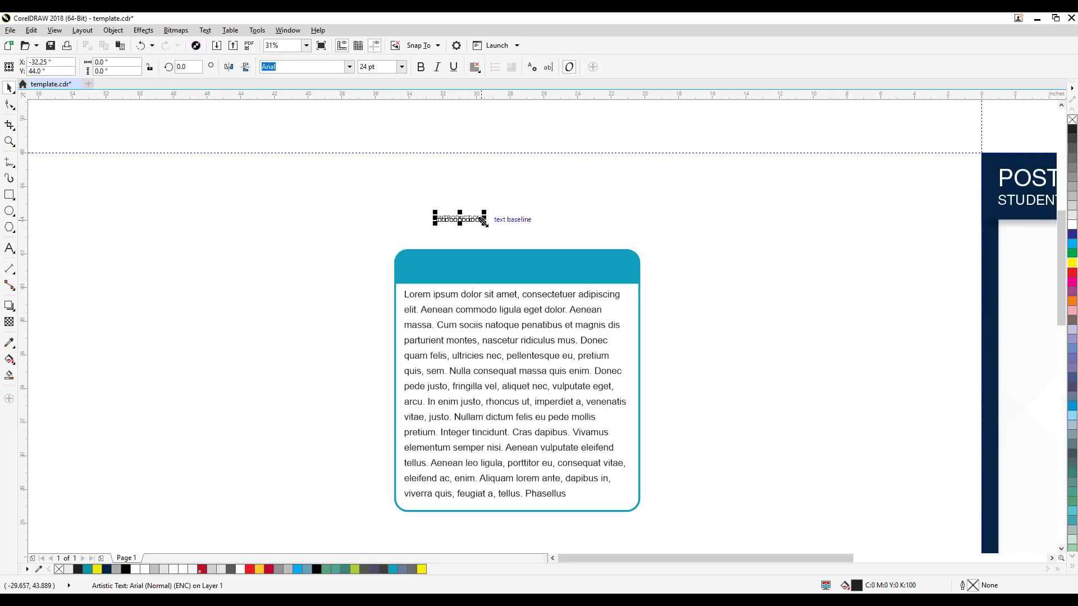
Step: Enlarge the INTRODUCTION heading, set its size to exactly 90 pt, make it bold and deselect it
drag(484, 223, 611, 257)
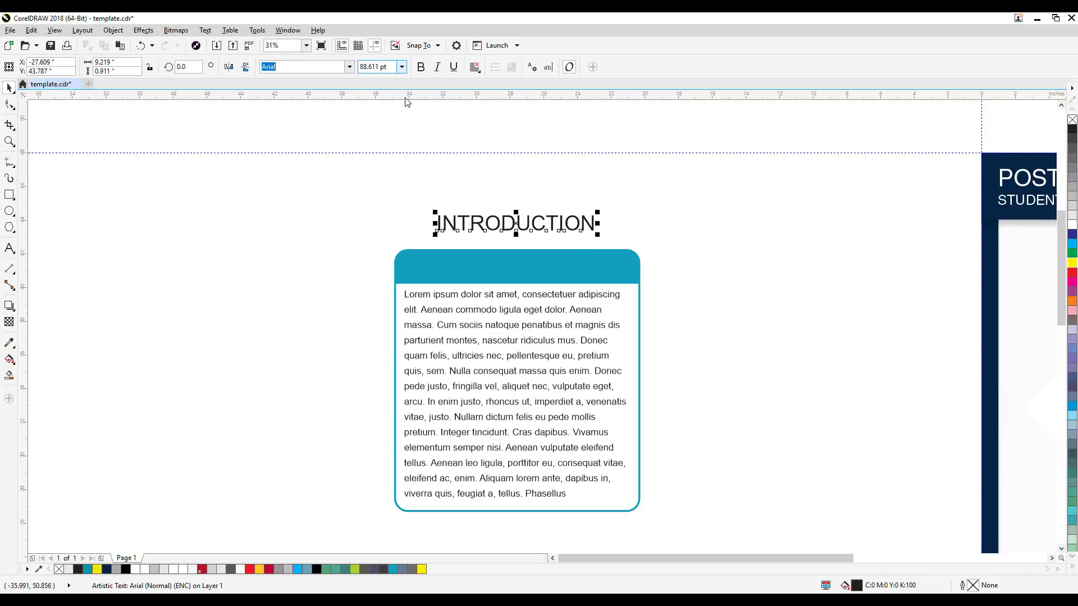
click(393, 66)
text(90)
key(Return)
click(420, 67)
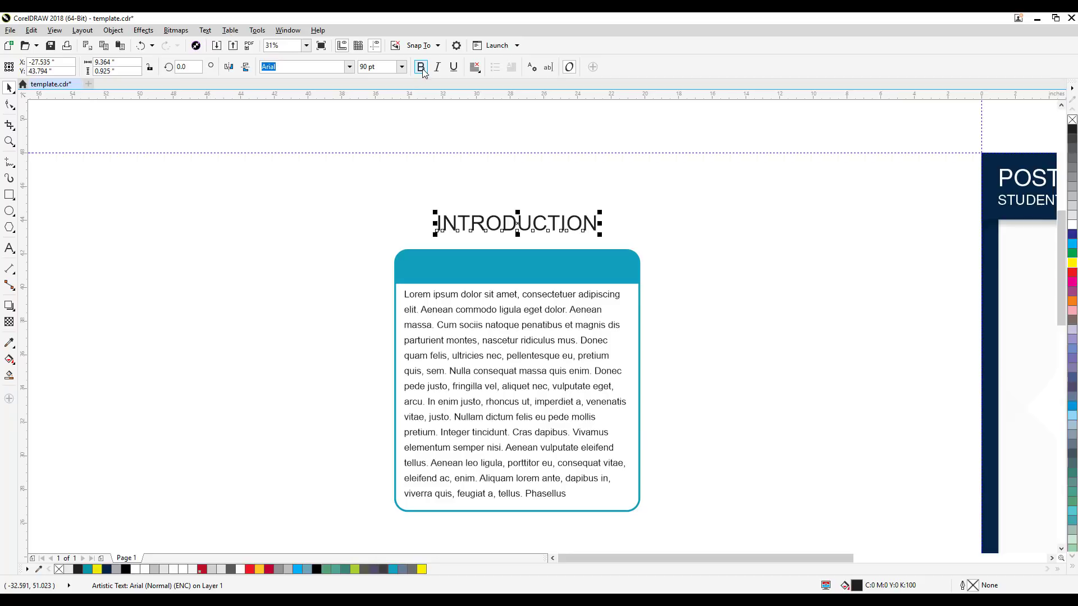
click(808, 290)
Step: Place the INTRODUCTION heading on the teal header bar and adjust it sideways so it sits centered
drag(573, 233, 569, 272)
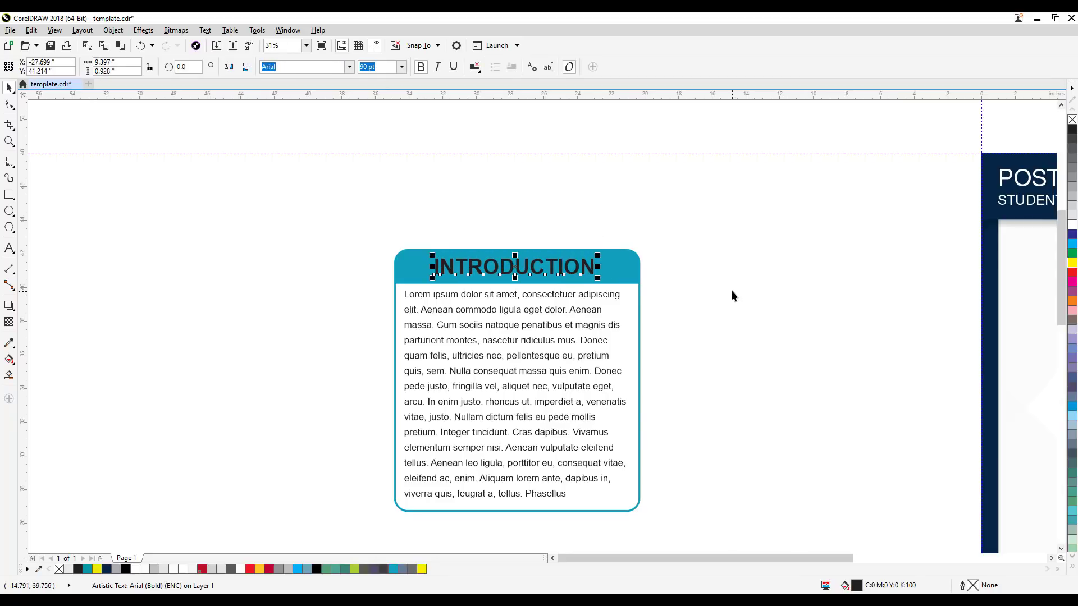
click(728, 291)
click(592, 268)
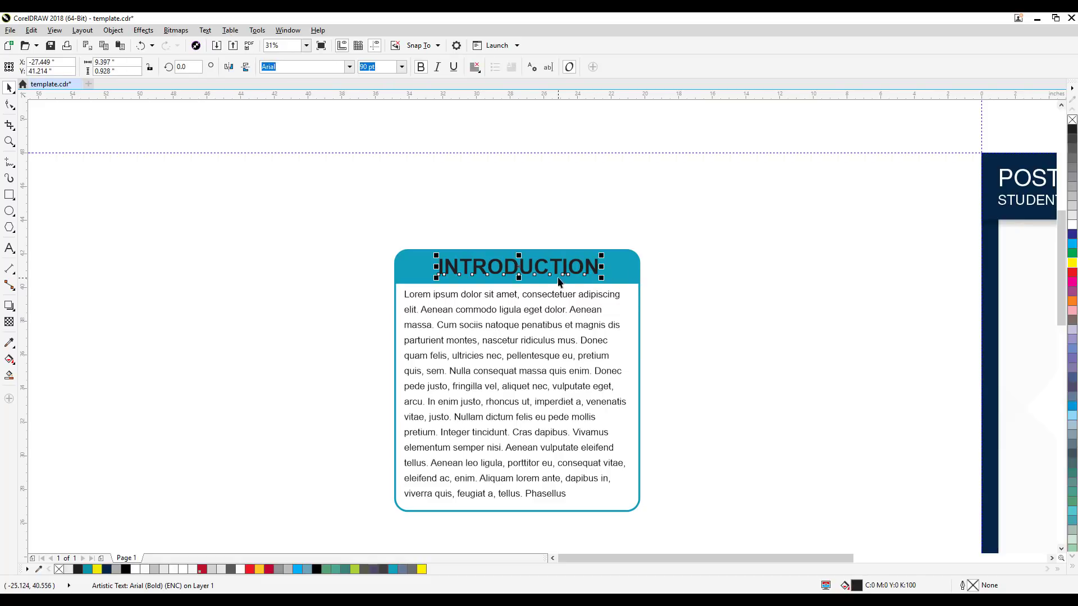
Step: Try filling the INTRODUCTION heading with white, and undo the color change
click(1072, 225)
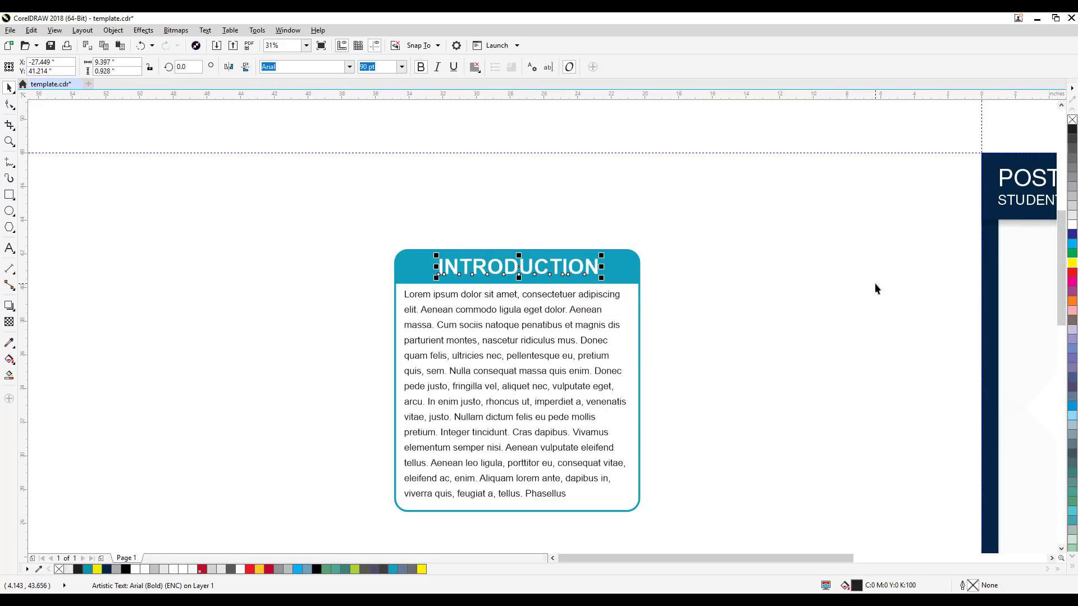
click(728, 285)
key(ctrl+z)
Step: Select the box, heading and paragraph together and place a duplicate of the set directly to the right of the original
click(321, 224)
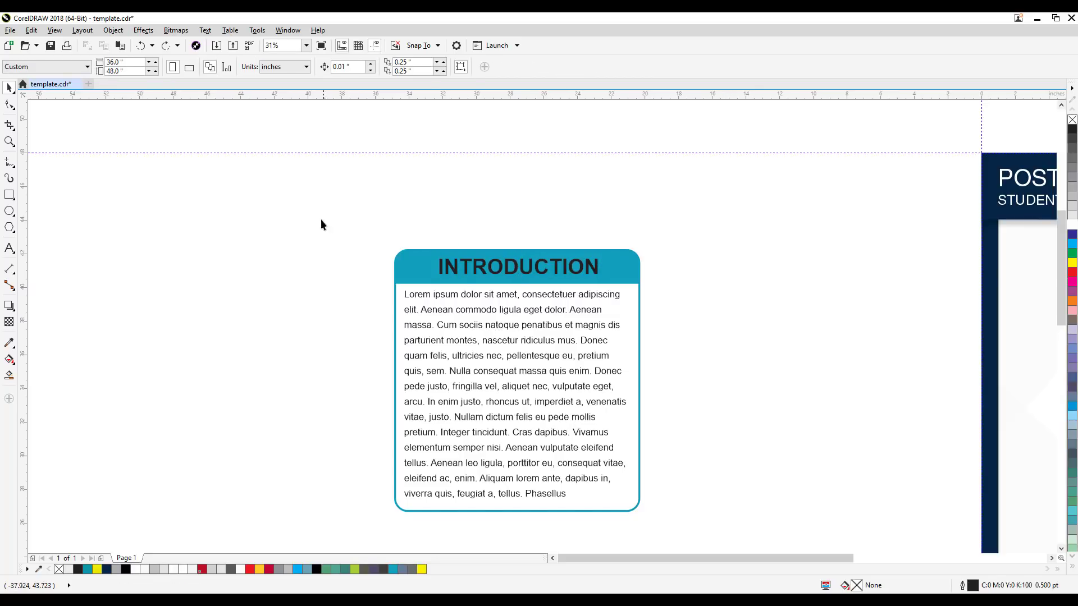
click(640, 477)
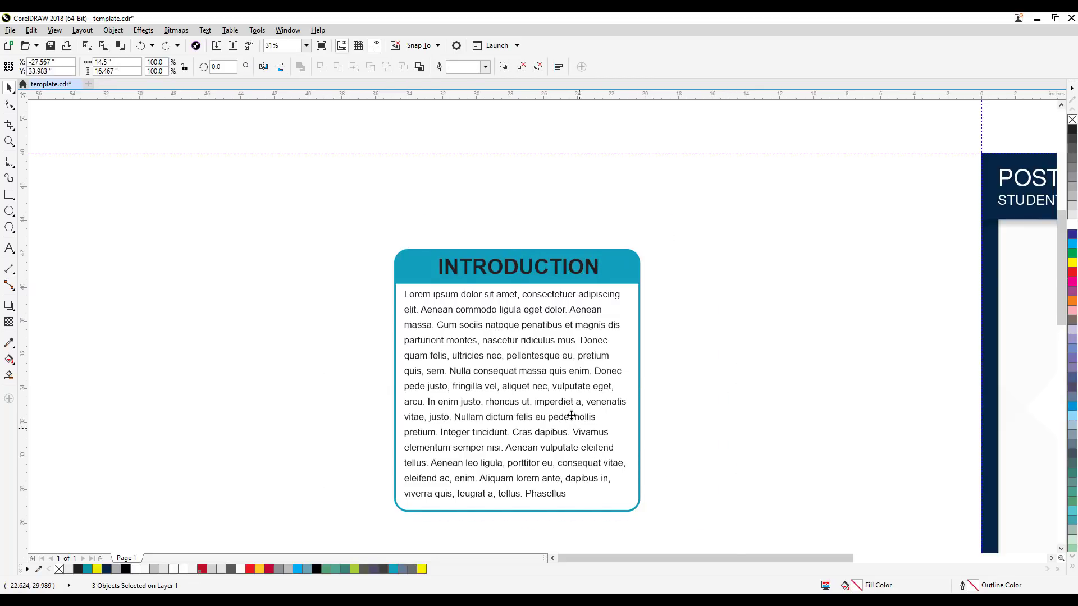
drag(662, 426, 829, 423)
right_click(829, 423)
key(Escape)
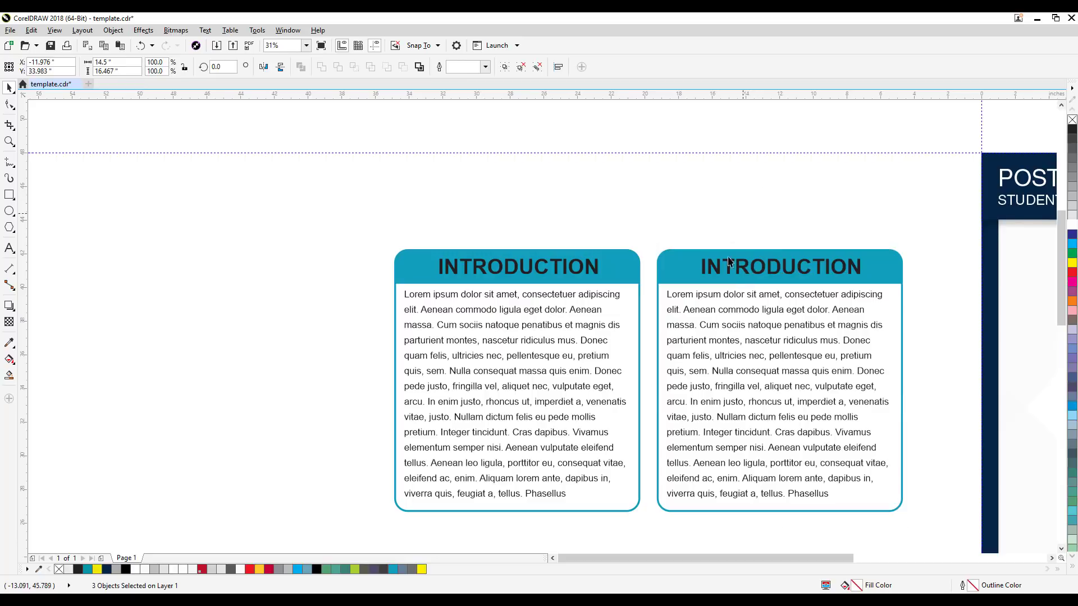
Step: Fill the original box's INTRODUCTION heading with white and compare its readability up close with the duplicate's black heading
click(595, 277)
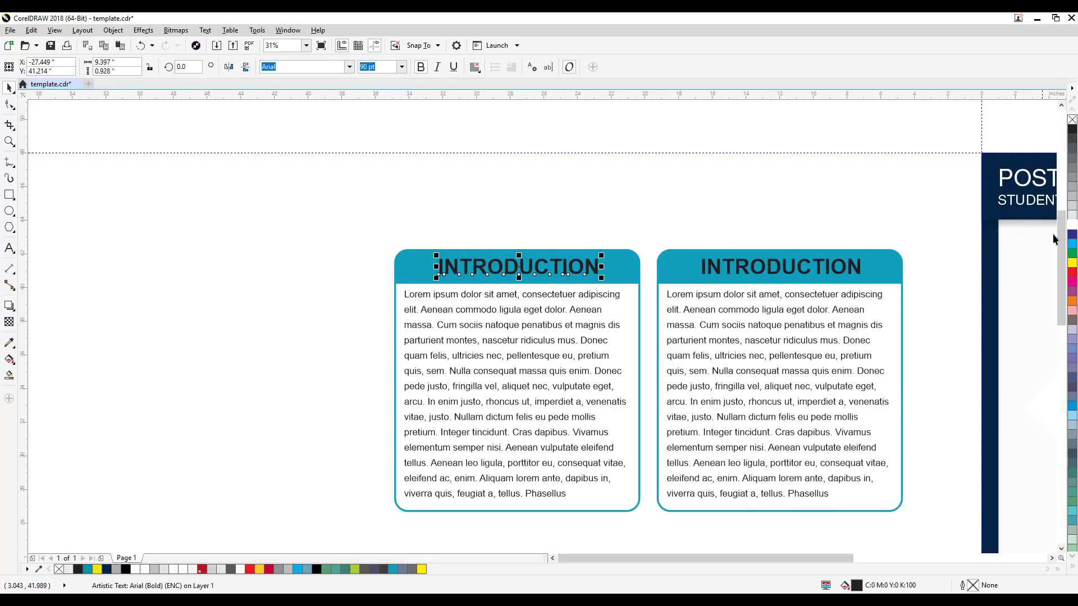
click(1072, 227)
key(Escape)
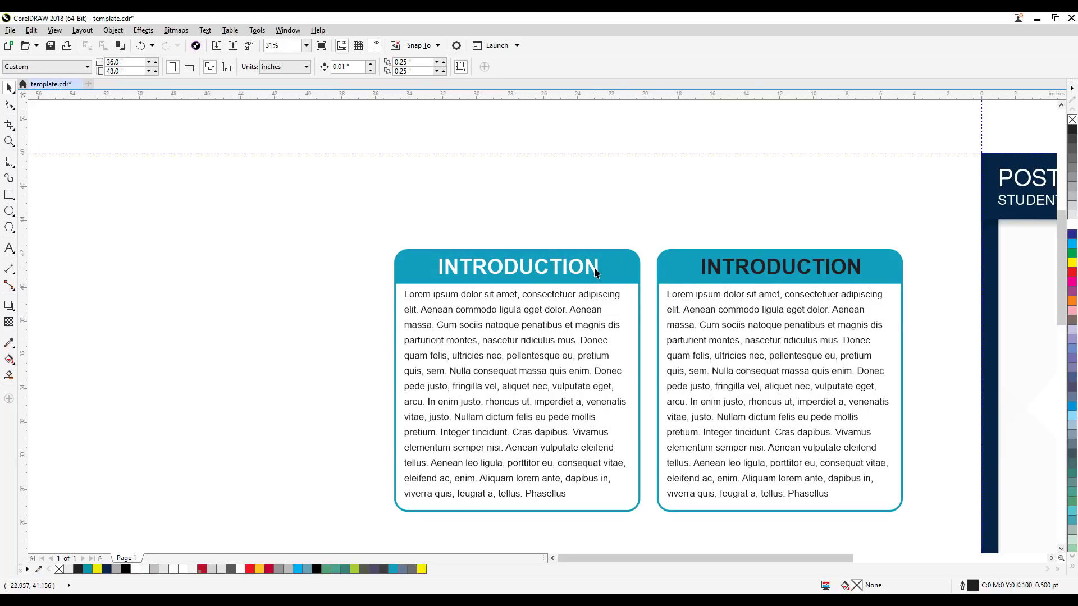
scroll(595, 272, up, 2)
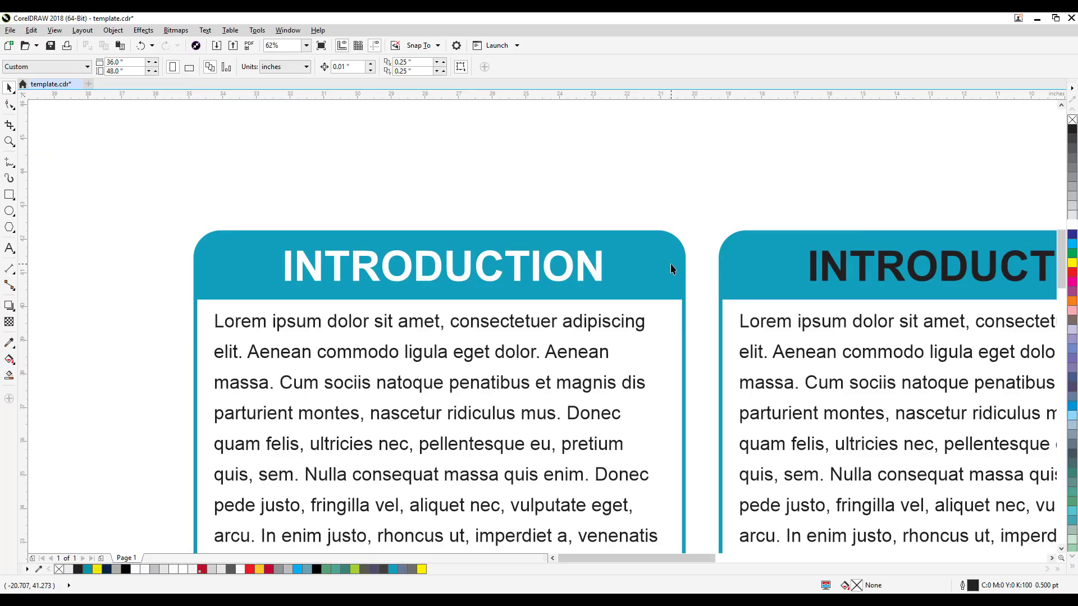
scroll(668, 263, down, 2)
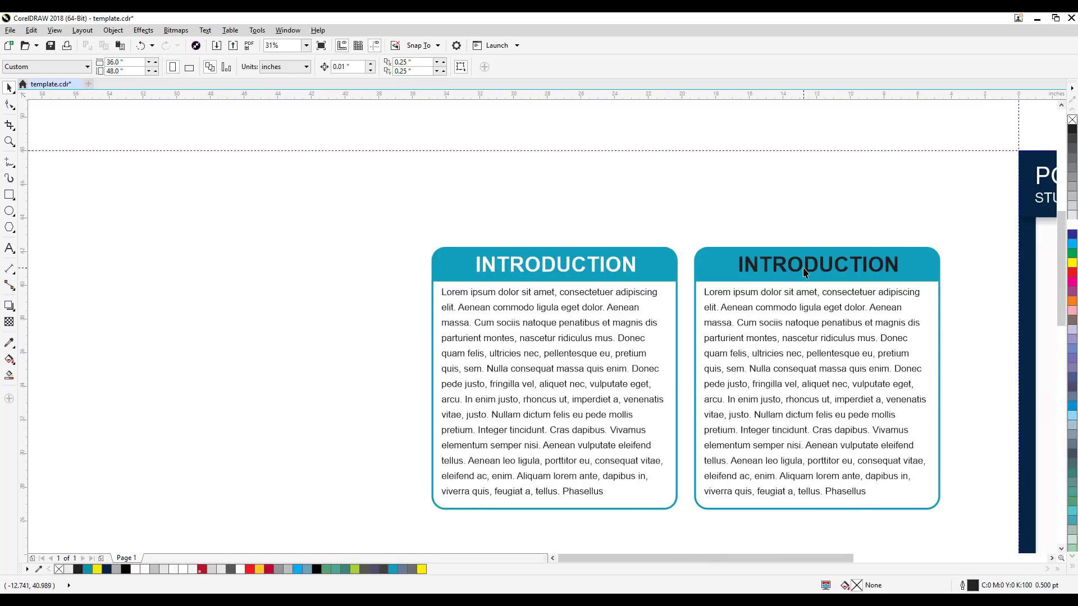
scroll(764, 273, up, 2)
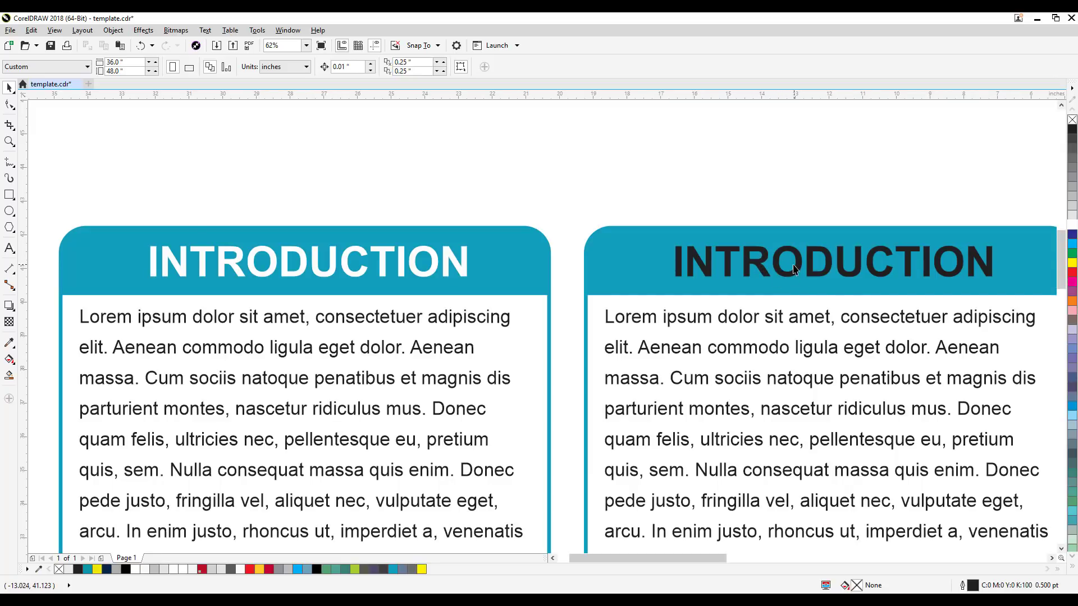
scroll(789, 262, down, 2)
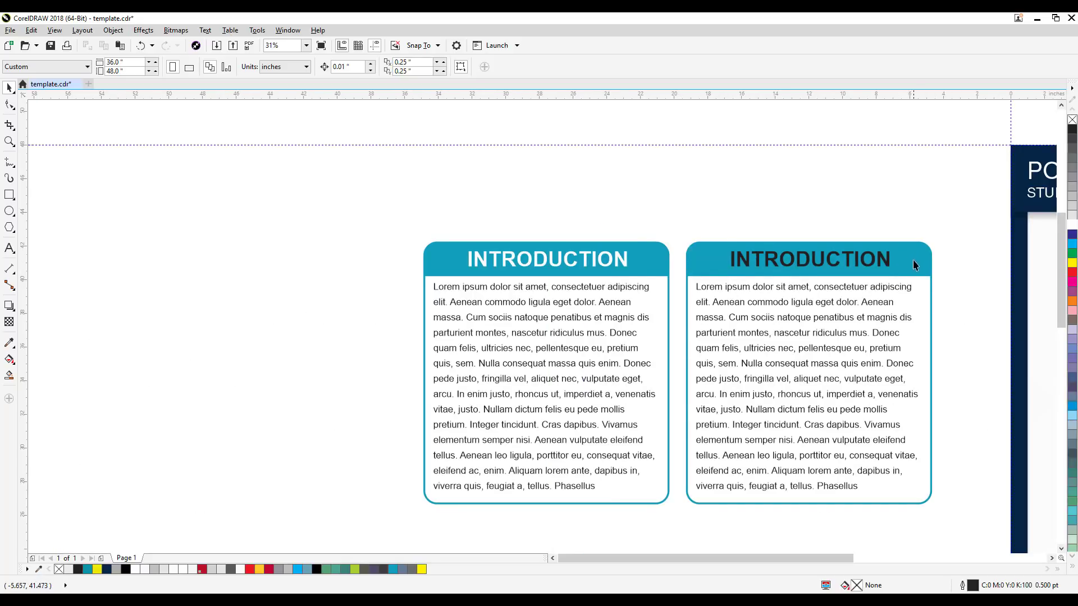
Step: Select the whole duplicate box set with the black heading and delete it
click(548, 269)
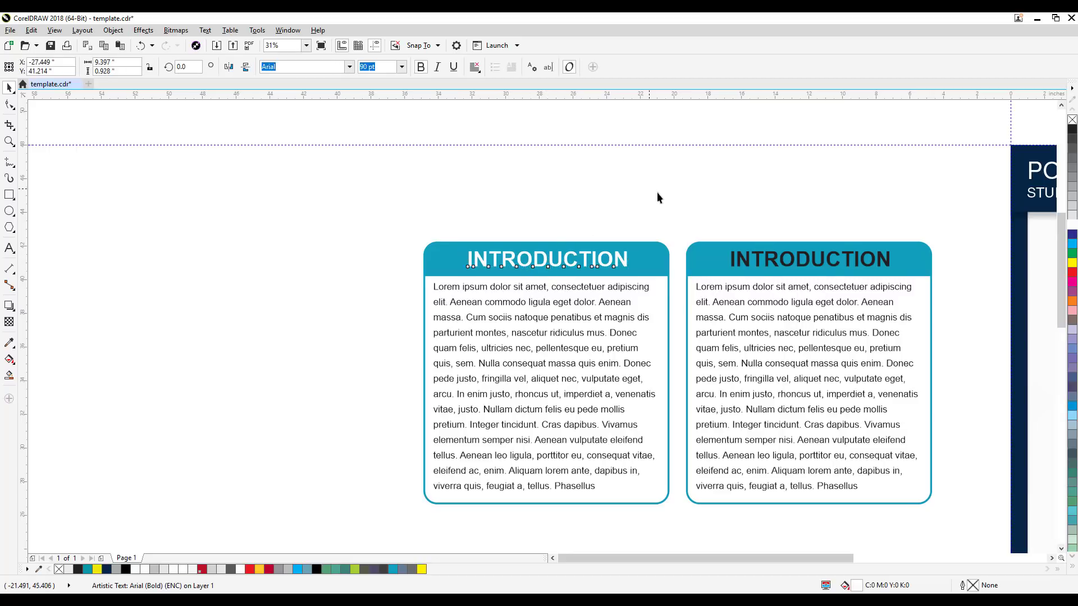
drag(659, 194, 962, 520)
key(Delete)
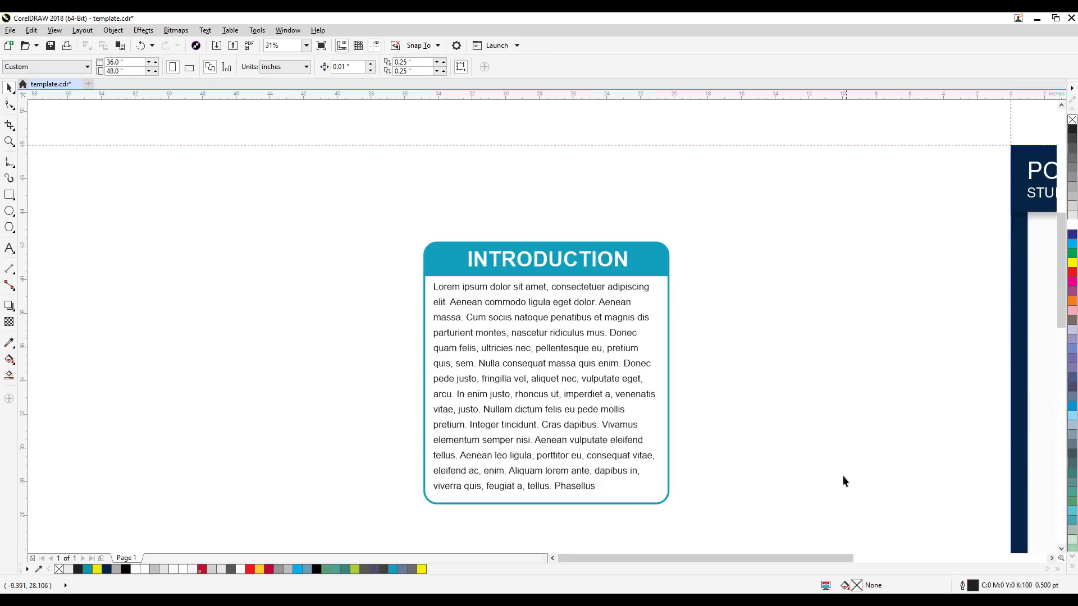
Step: Move the INTRODUCTION heading about 1 inch to the right within the teal header so it sits off-centre
drag(586, 266, 603, 266)
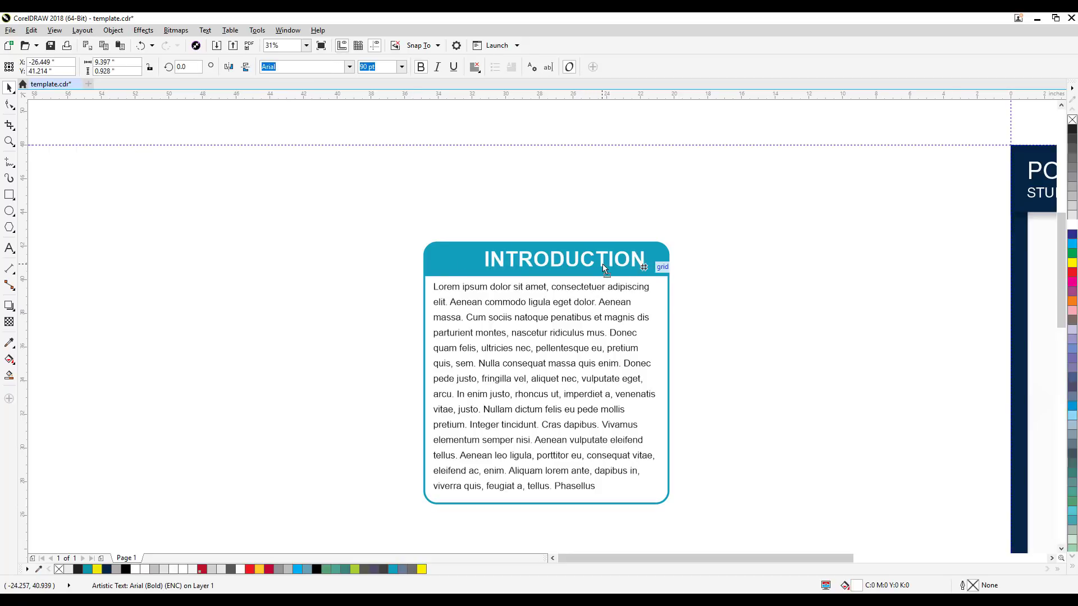
click(757, 280)
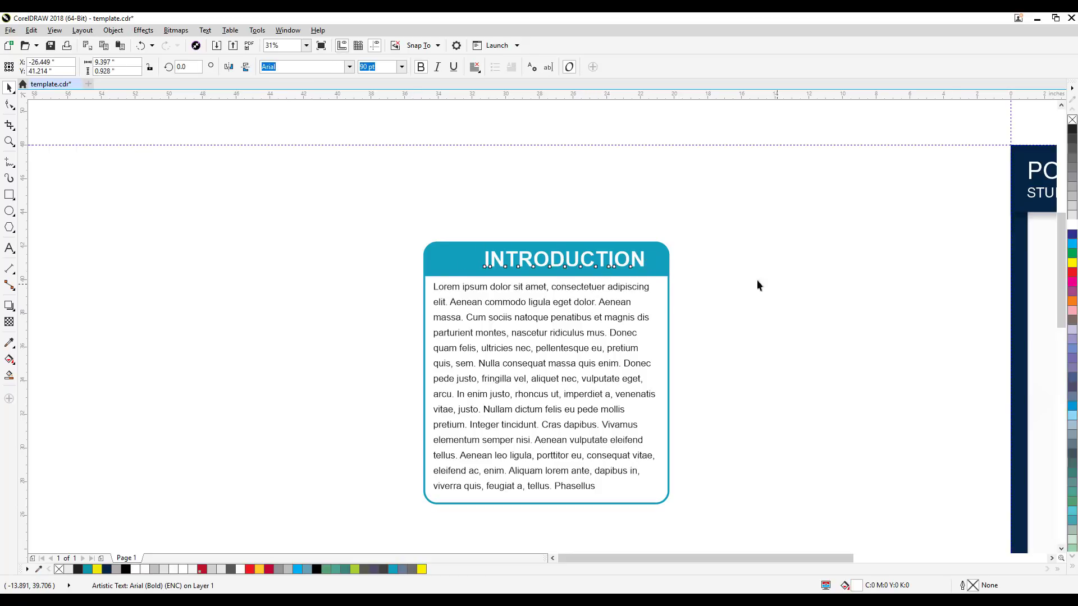
click(622, 269)
click(846, 264)
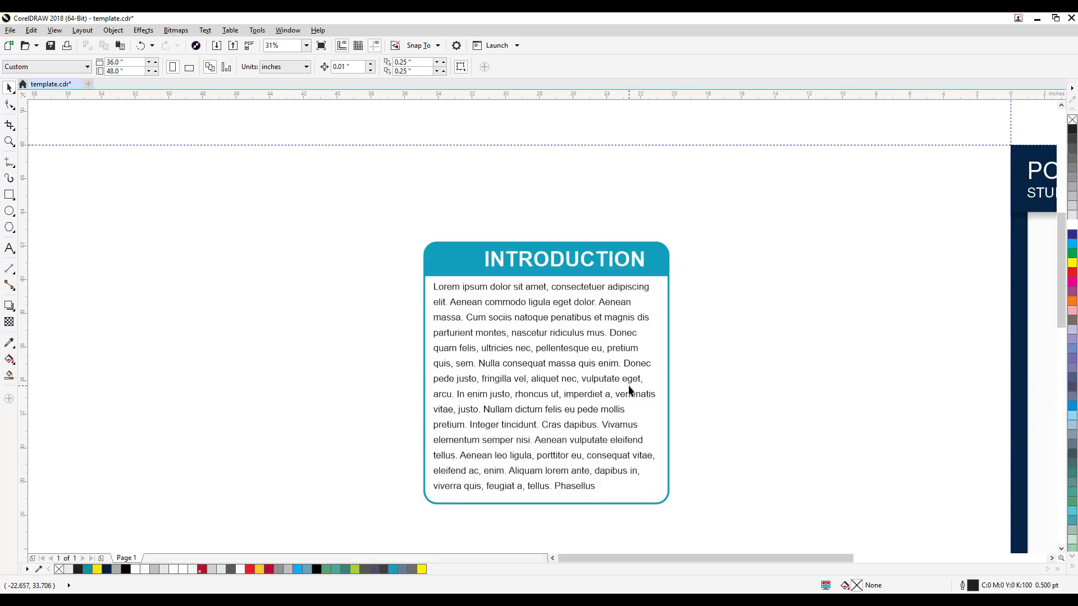
Step: Undo the accidental nudge of the box group and move the box about 16 inches left, clear of the heading and paragraph
drag(627, 385, 619, 366)
click(587, 380)
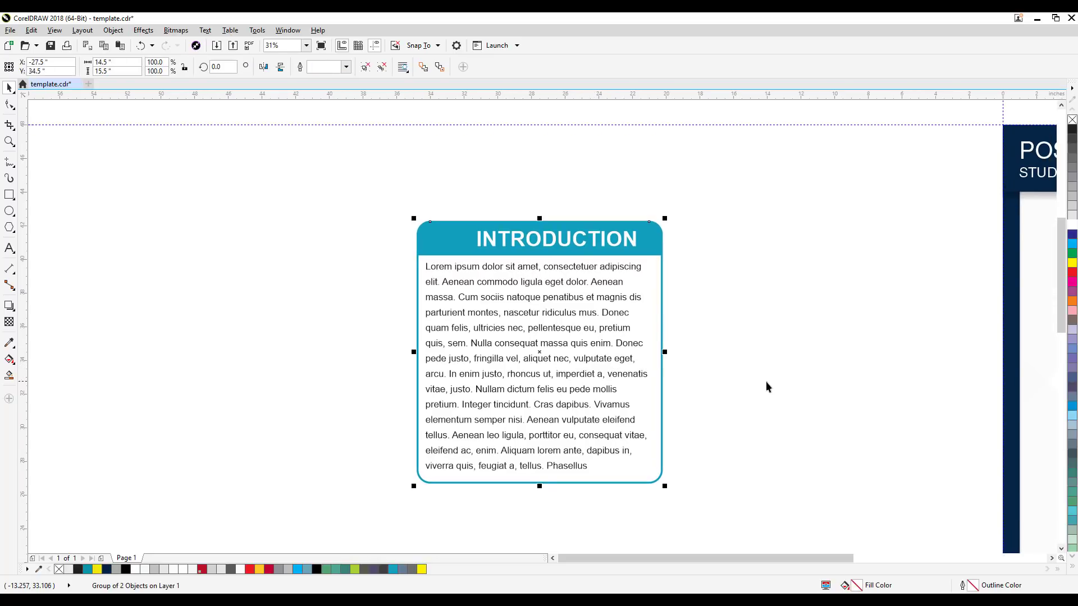
key(ctrl+z)
click(796, 361)
click(631, 375)
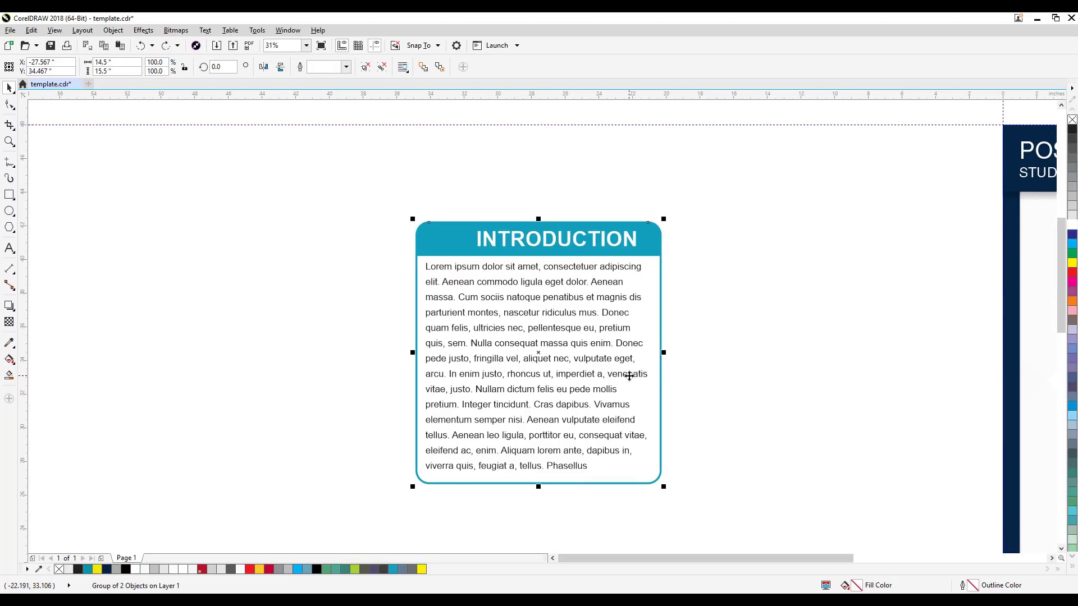
drag(629, 376, 356, 376)
click(750, 384)
drag(718, 405, 787, 395)
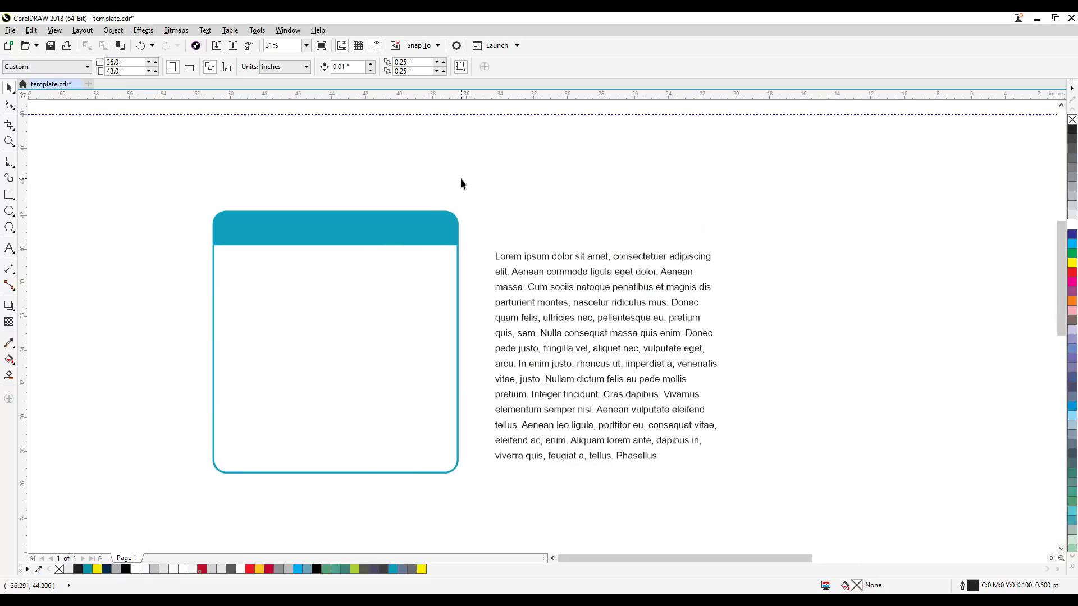
Step: Move the white INTRODUCTION heading onto the relocated box's header and position it to the right of centre
drag(799, 255, 800, 256)
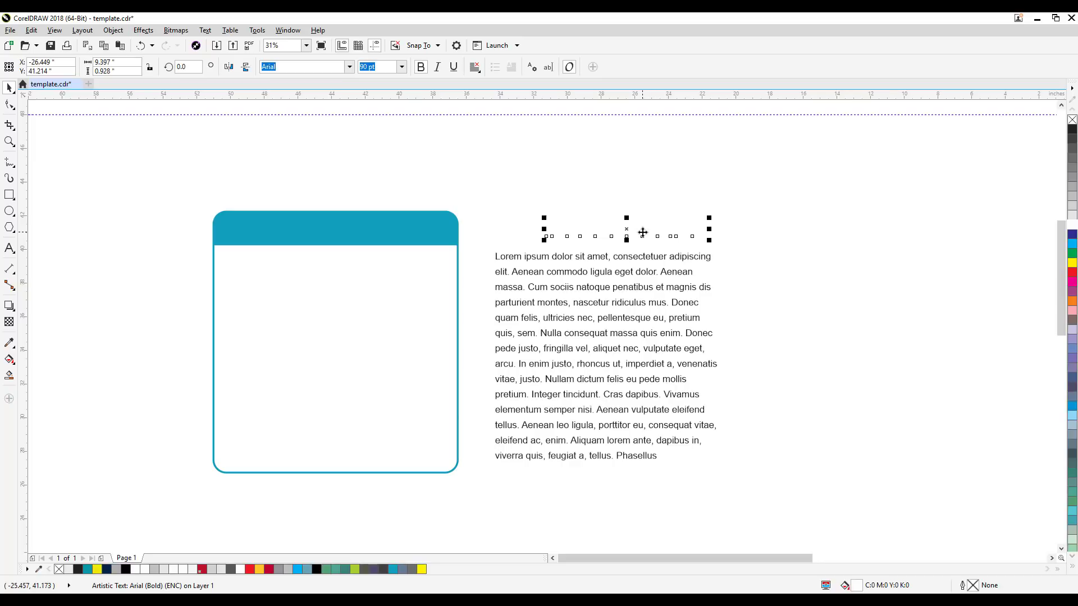
drag(643, 234, 357, 231)
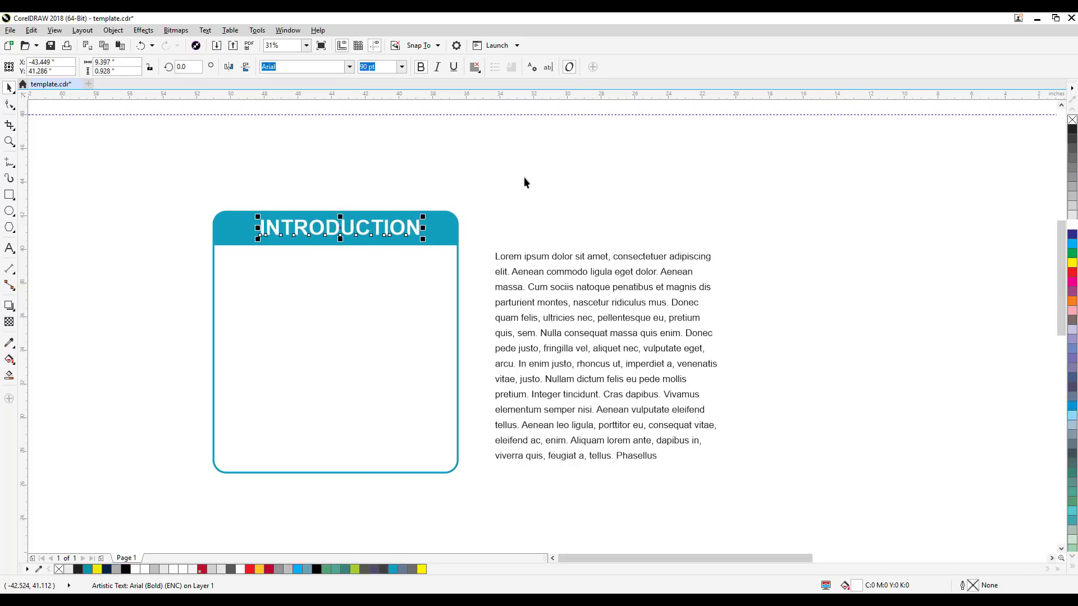
click(524, 178)
click(557, 316)
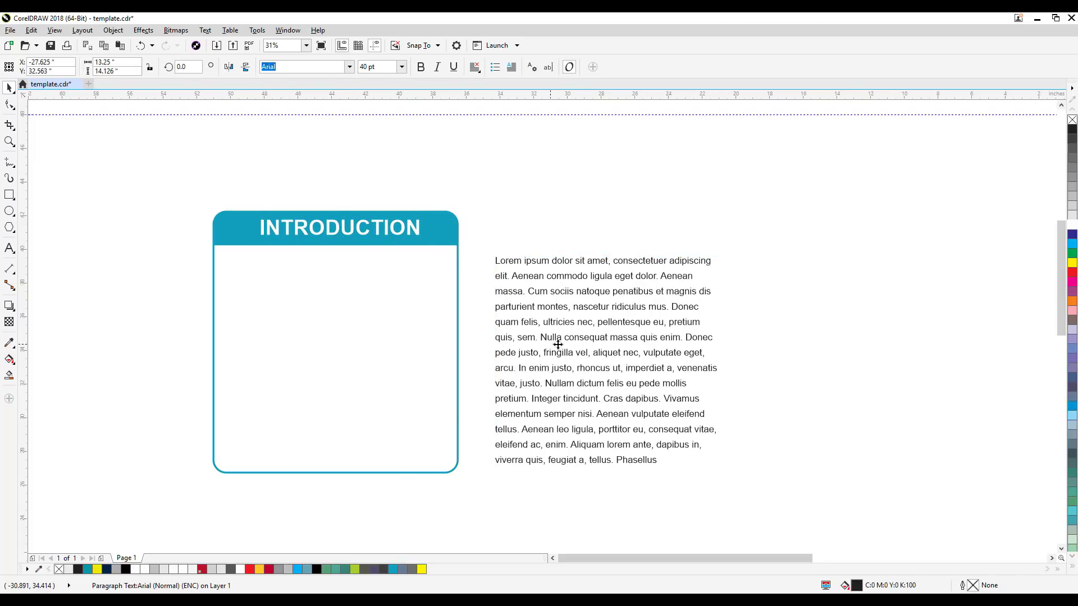
click(532, 231)
drag(418, 232, 443, 233)
drag(526, 227, 887, 234)
click(716, 194)
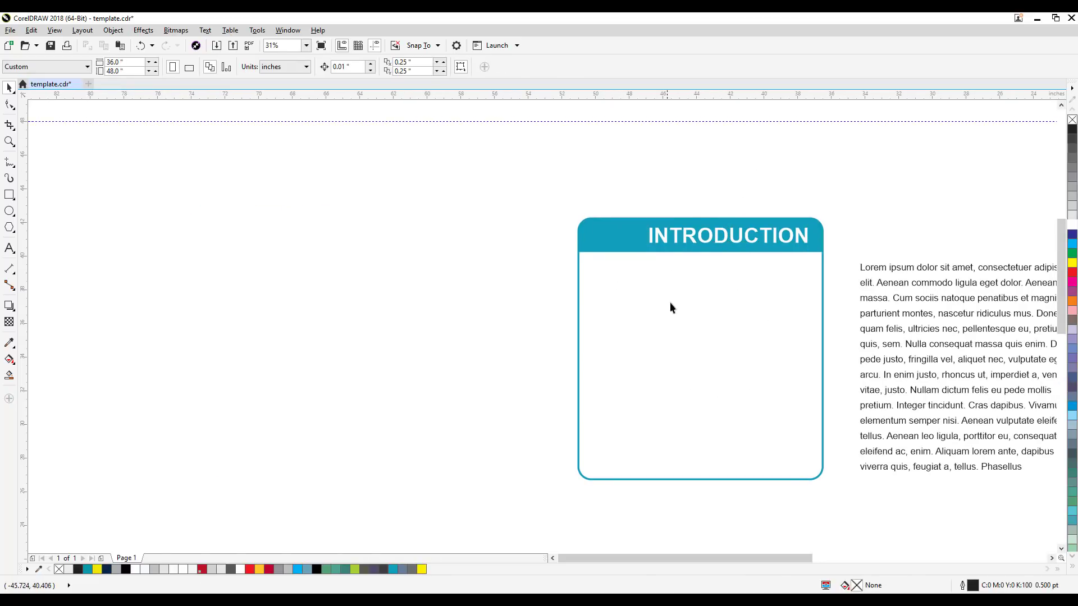
Step: Centre the INTRODUCTION heading horizontally on the teal box with Align and Distribute, using the box as the last-selected reference
click(709, 245)
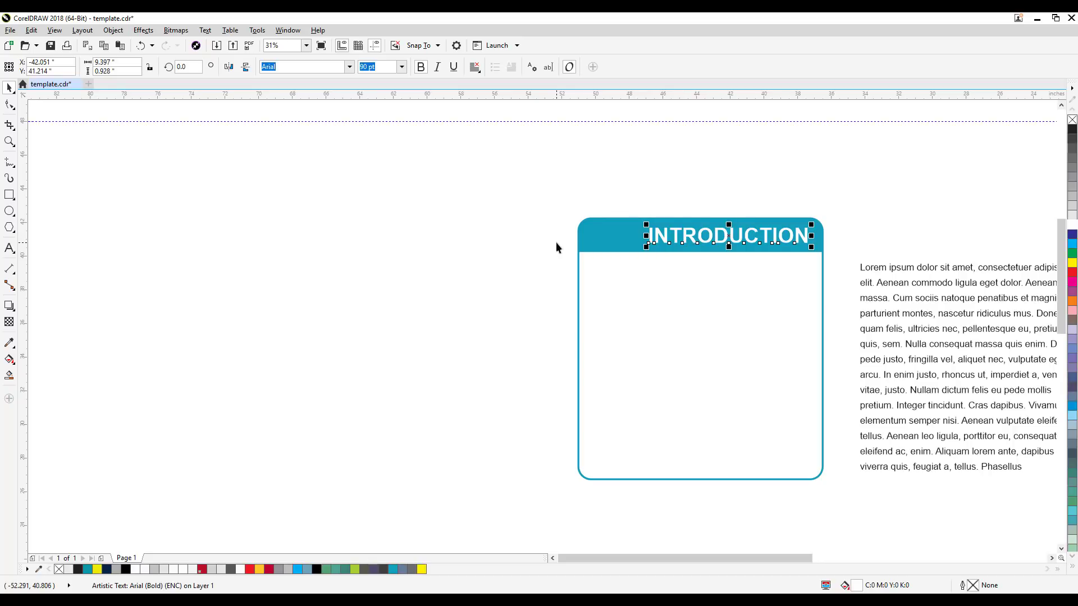
shift+click(594, 227)
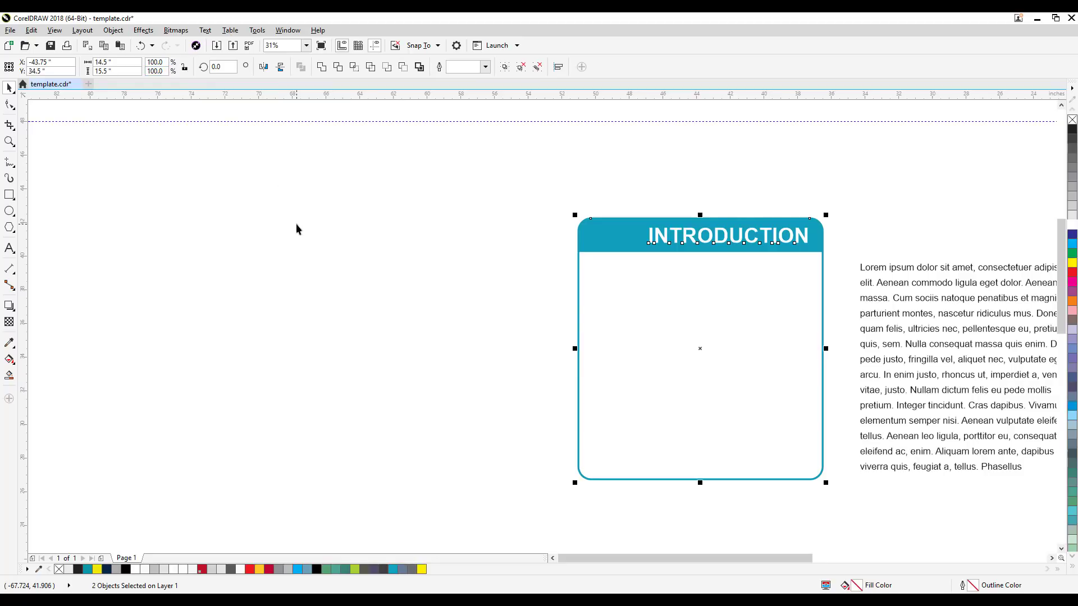
click(113, 31)
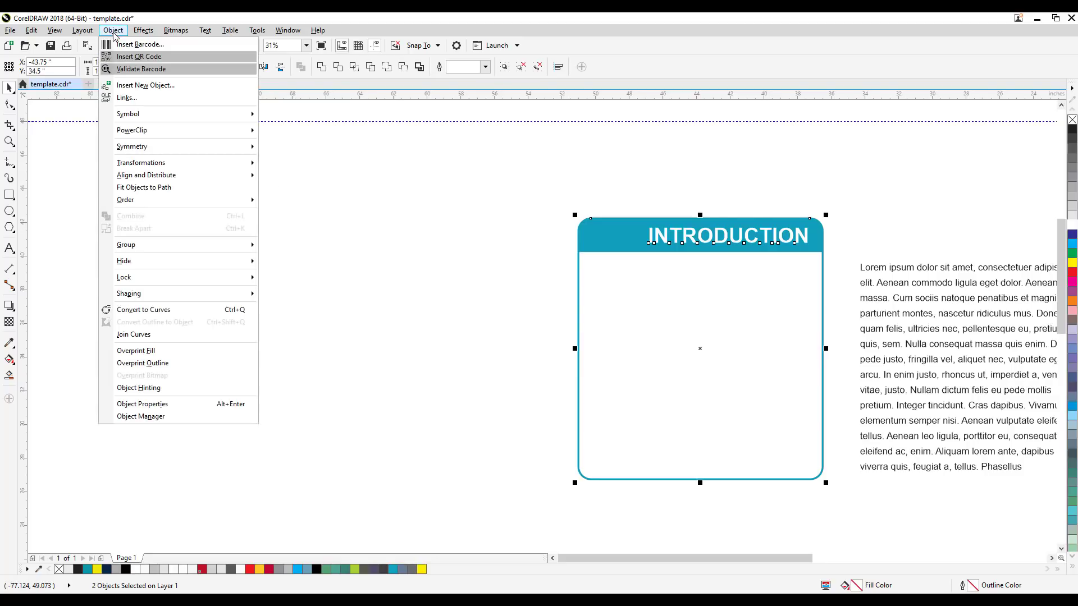
mouse_move(168, 176)
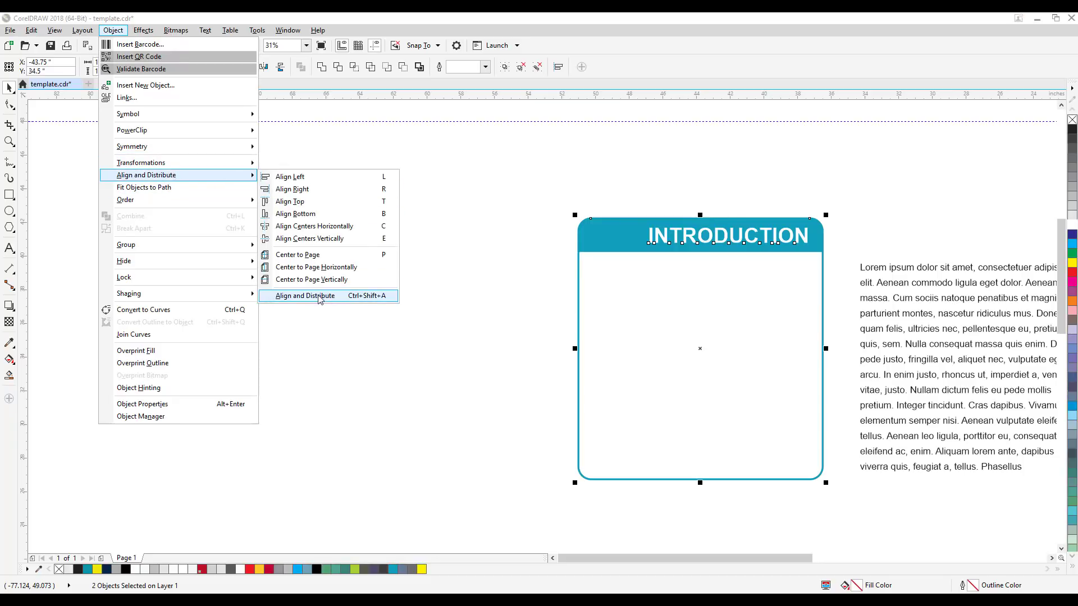
click(324, 296)
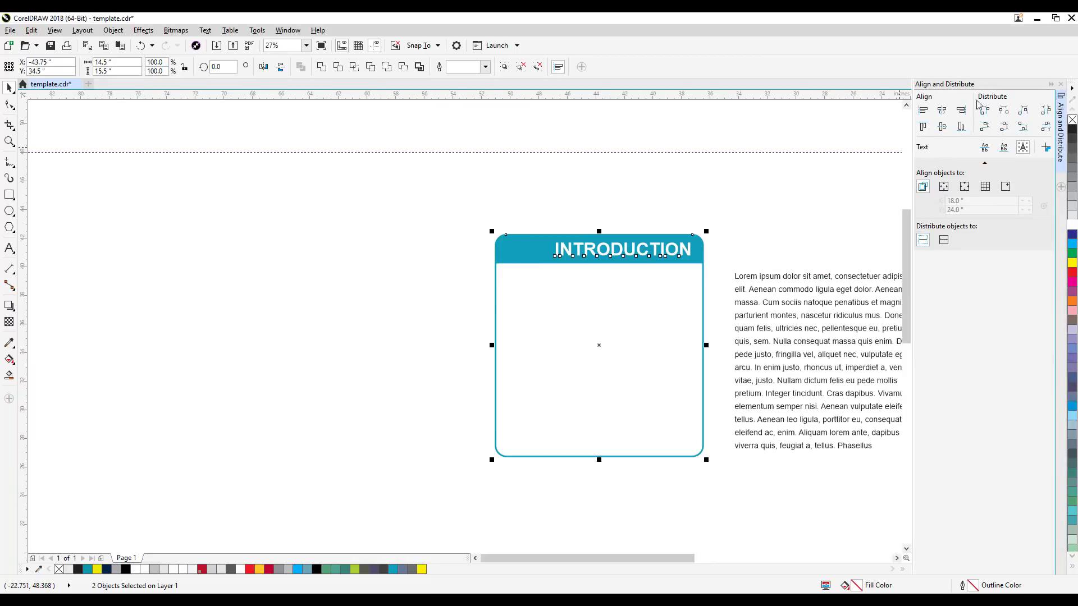
click(942, 110)
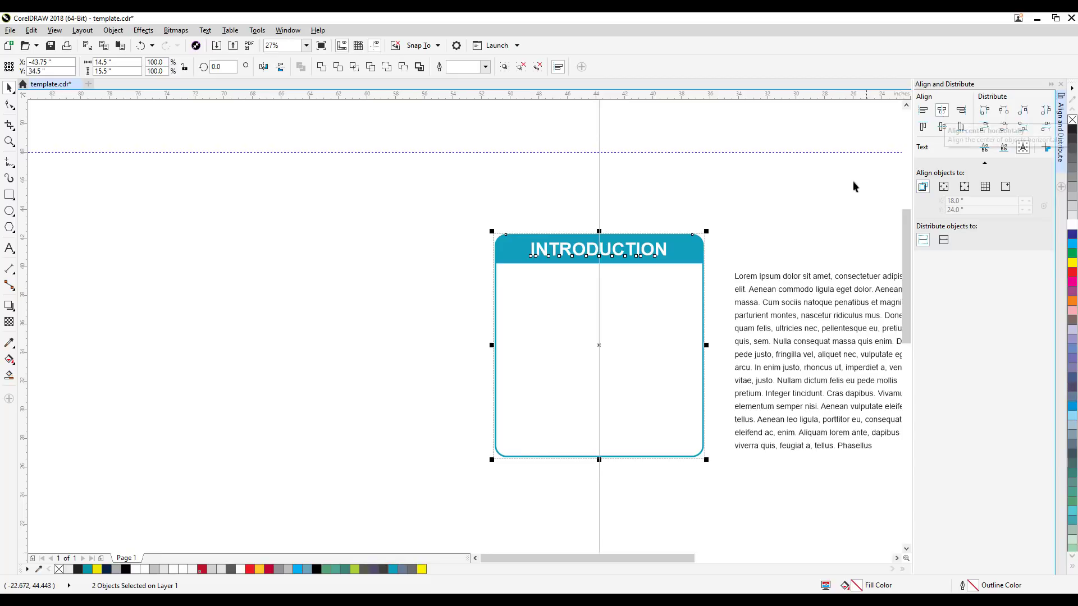
click(719, 243)
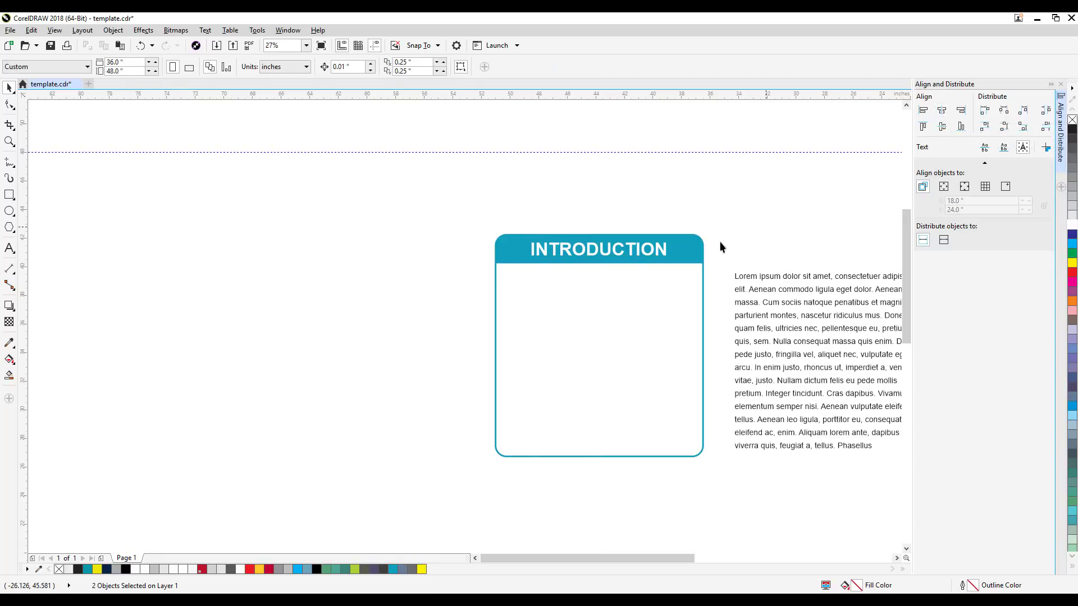
click(636, 254)
click(678, 206)
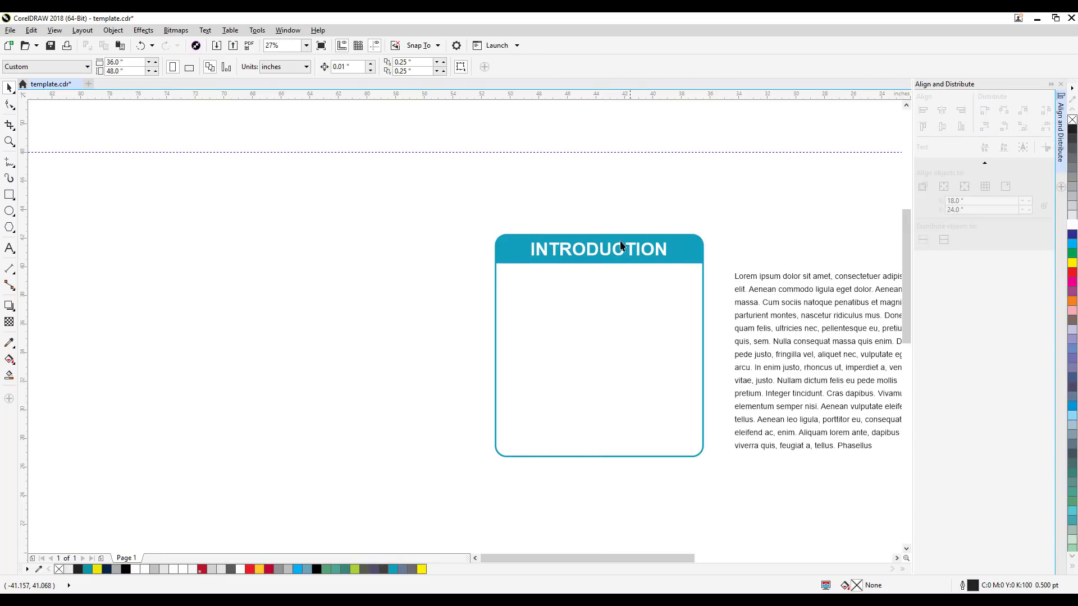
click(631, 253)
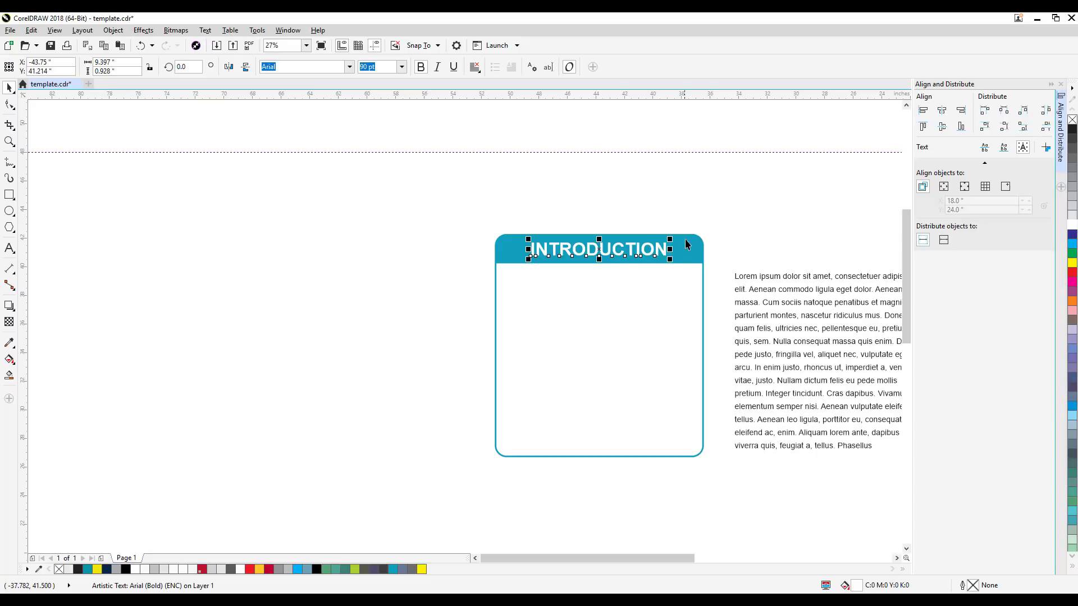
click(37, 250)
Step: Draw an ellipse about 6.87 by 4 inches above left of the box and a rectangle about 19.25 by 4.5 inches below it
click(9, 210)
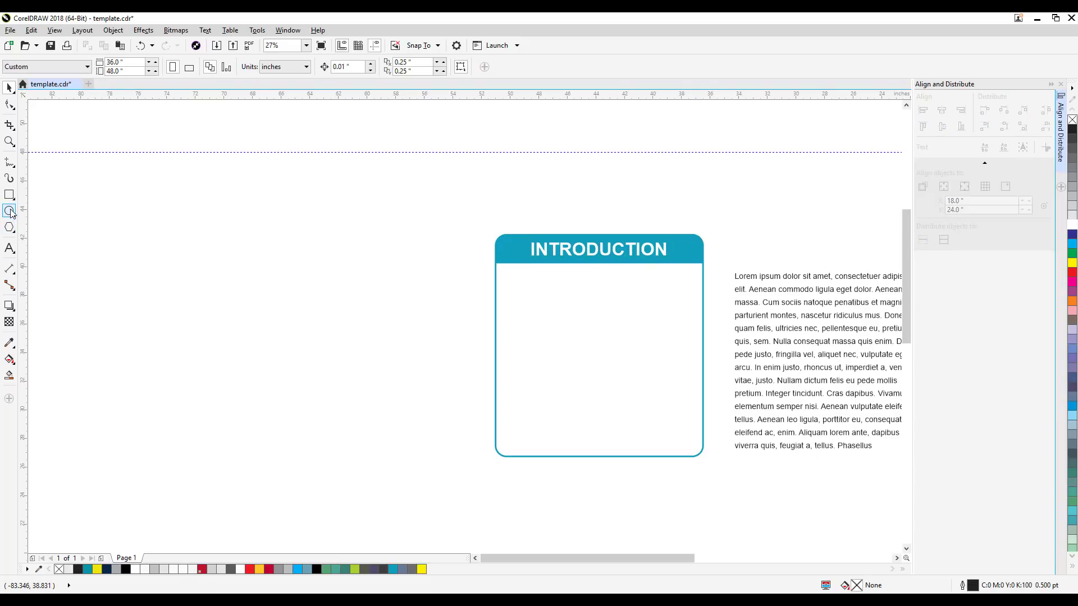
drag(309, 156, 388, 215)
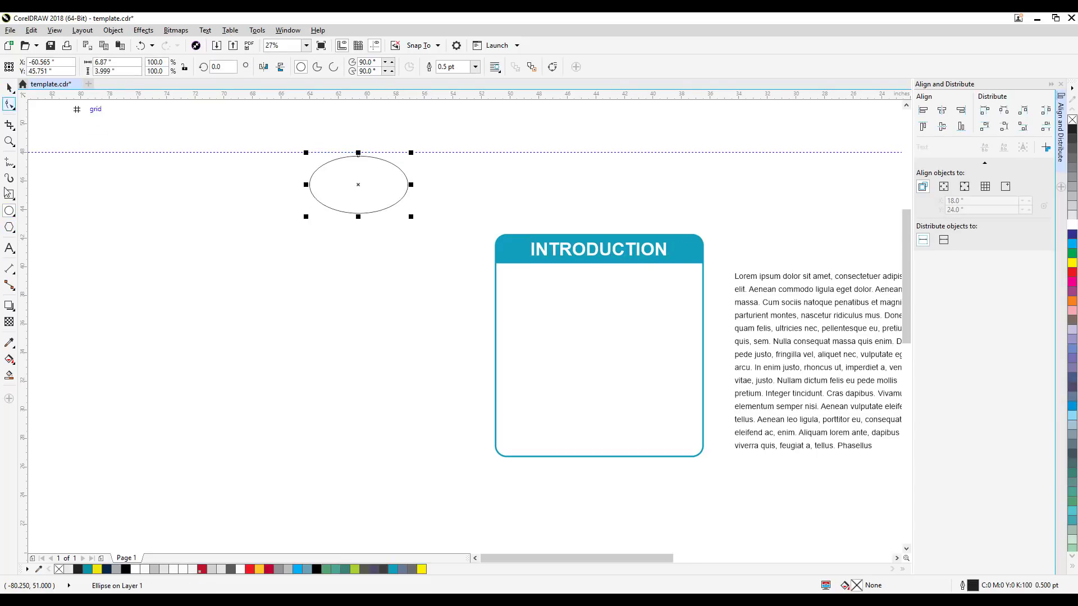
click(10, 196)
drag(320, 459, 596, 525)
click(12, 88)
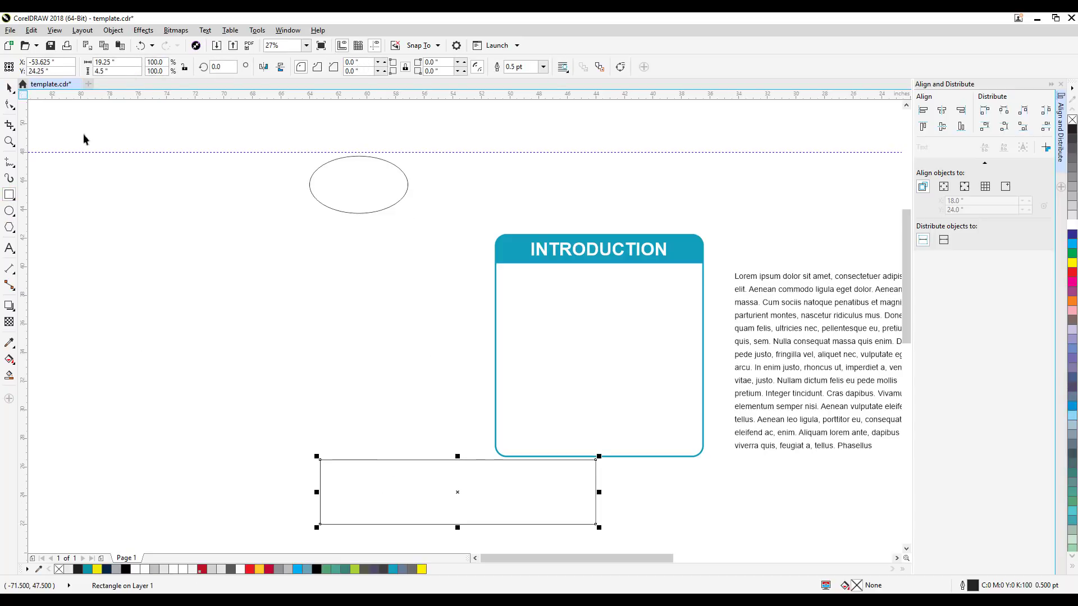
click(396, 349)
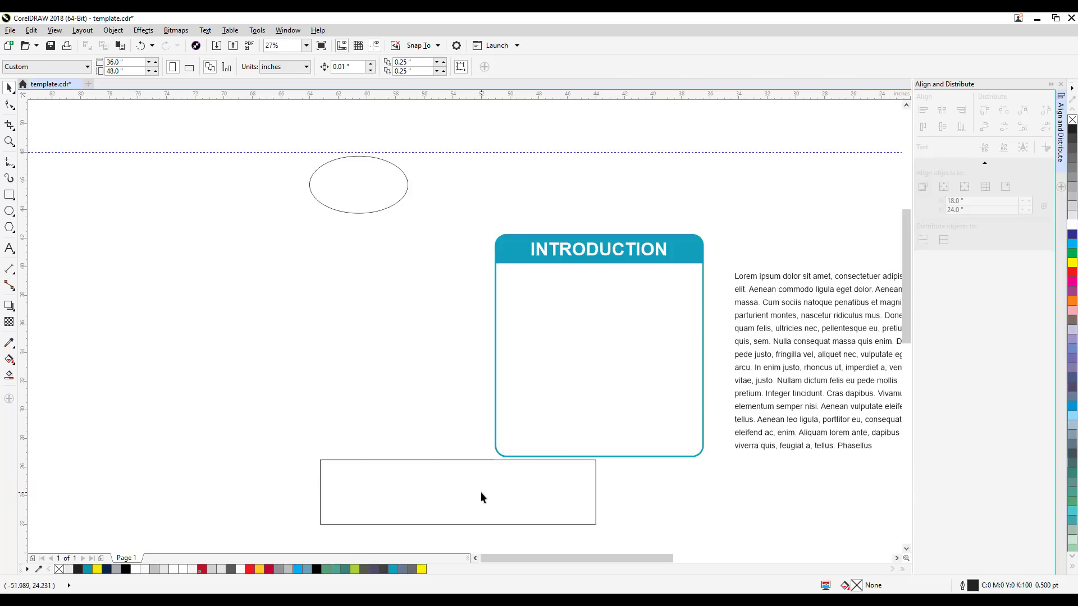
drag(579, 497, 570, 491)
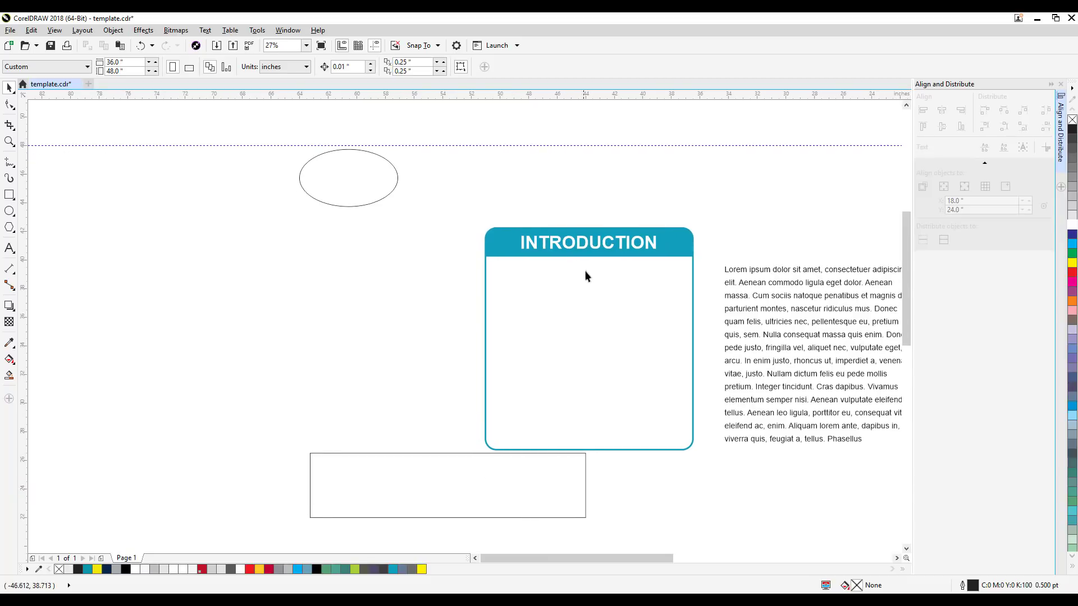
click(502, 243)
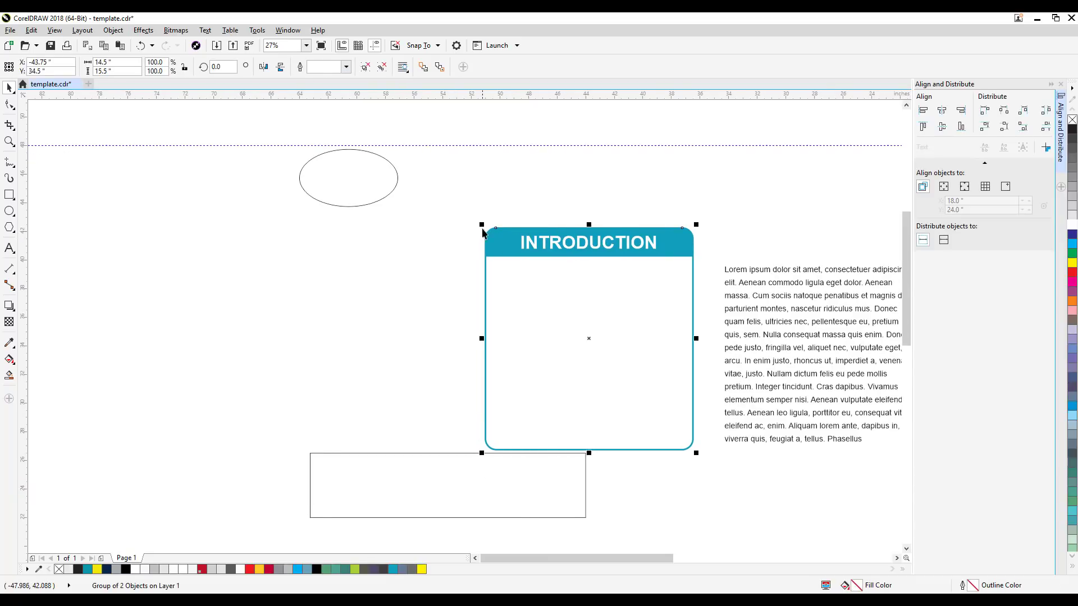
click(629, 195)
click(681, 240)
click(775, 215)
click(380, 490)
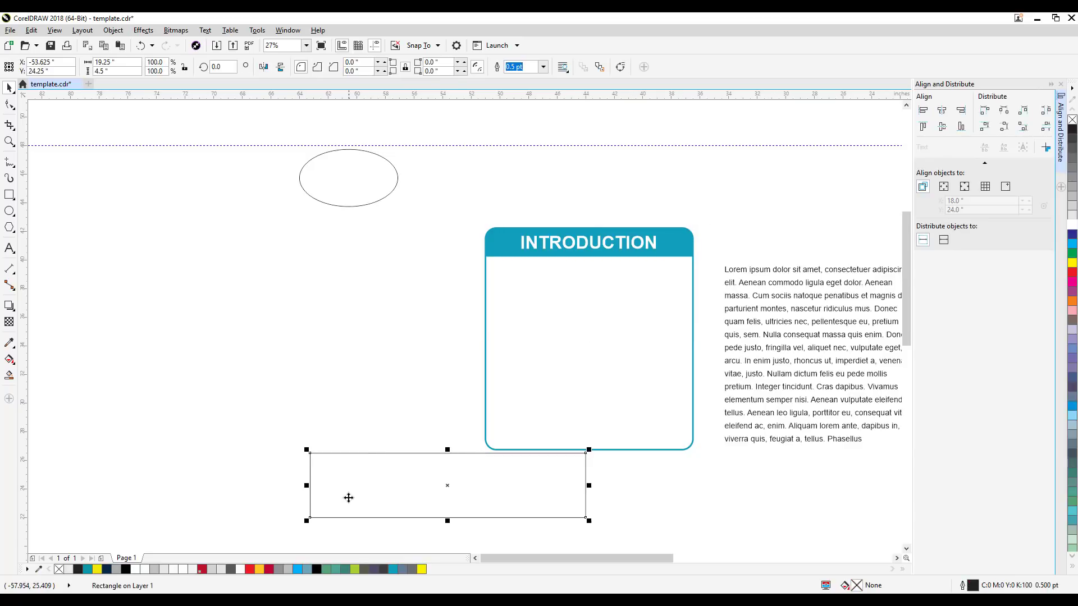
shift+click(355, 179)
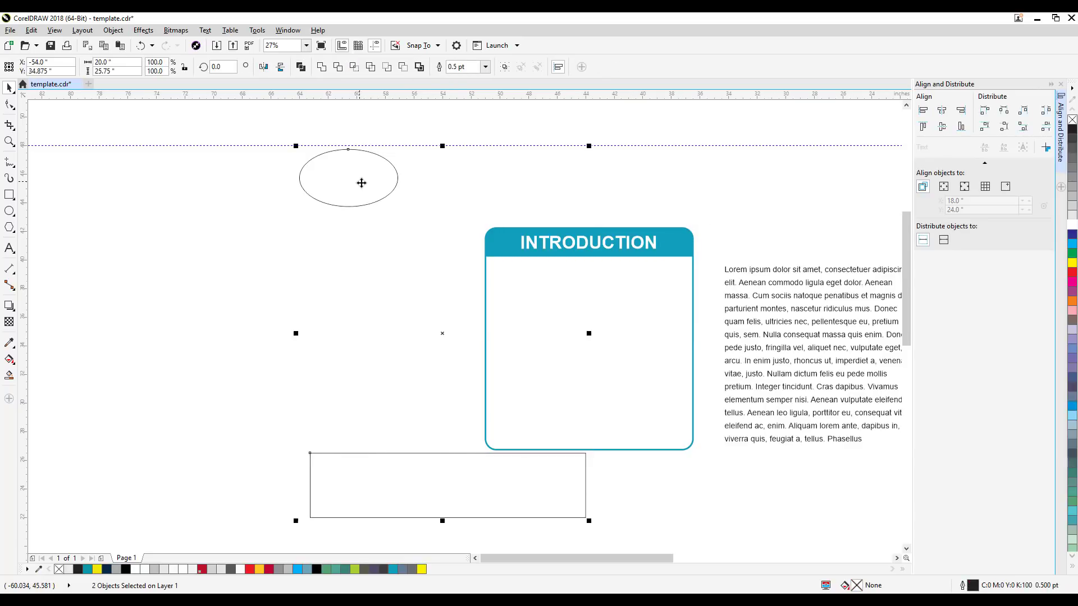
key(Escape)
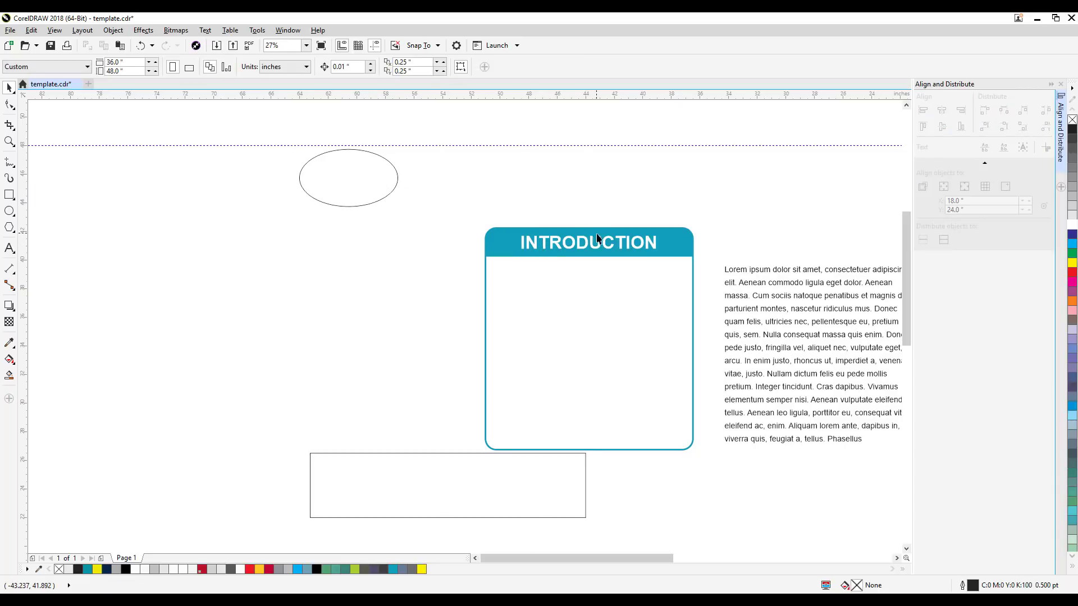
Step: Move the INTRODUCTION heading about 2.8 inches right so it runs slightly past the header's edge
drag(593, 251, 687, 247)
key(Escape)
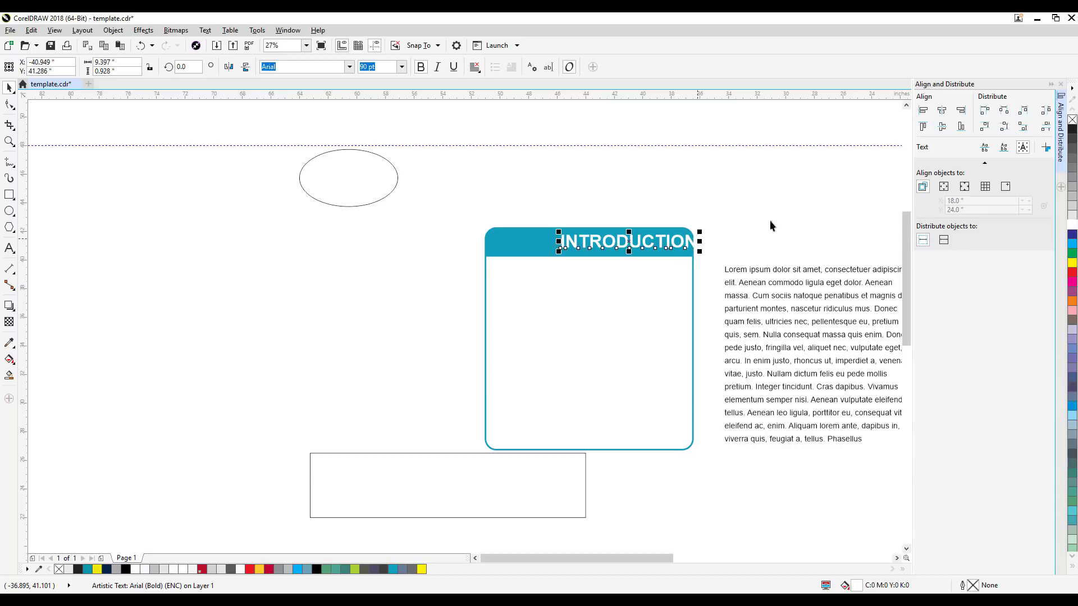
key(Escape)
Step: Align the rectangle, ellipse and INTRODUCTION heading horizontally to the centre of the teal box, selecting the box last
click(393, 481)
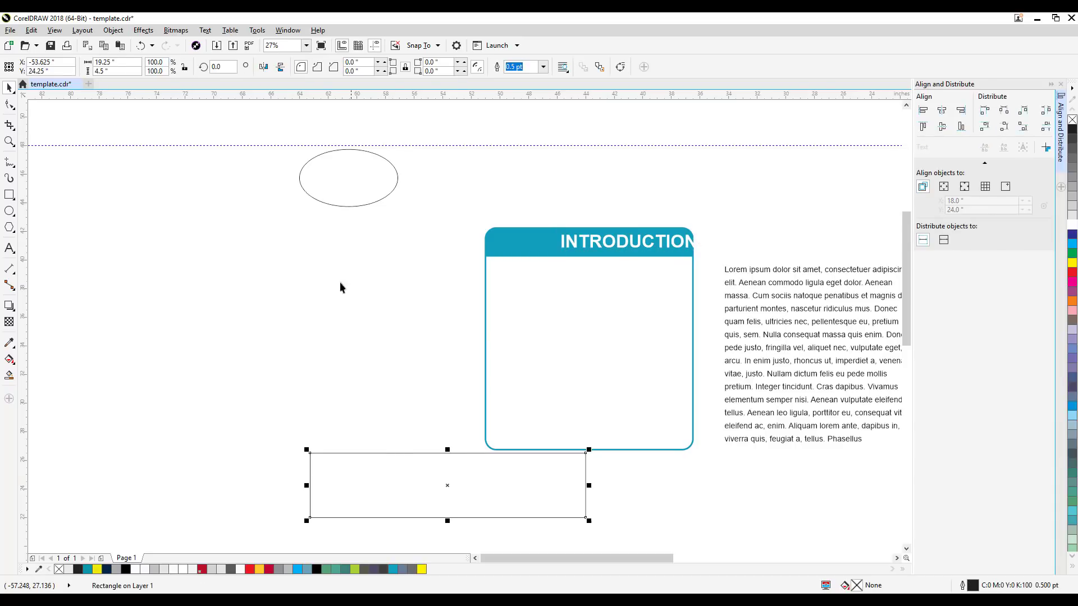
shift+click(363, 194)
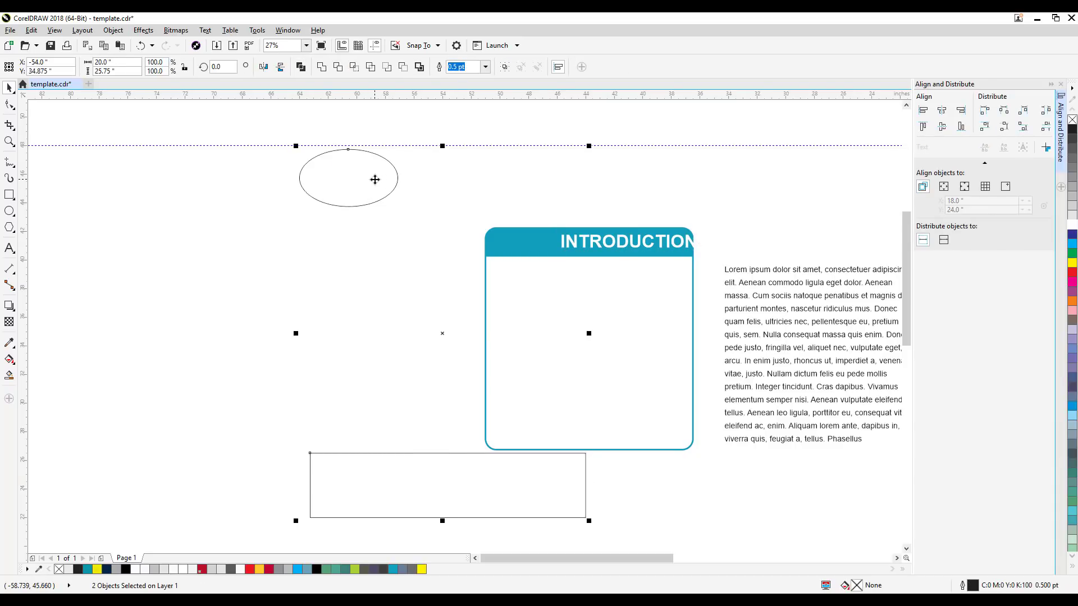
shift+click(571, 246)
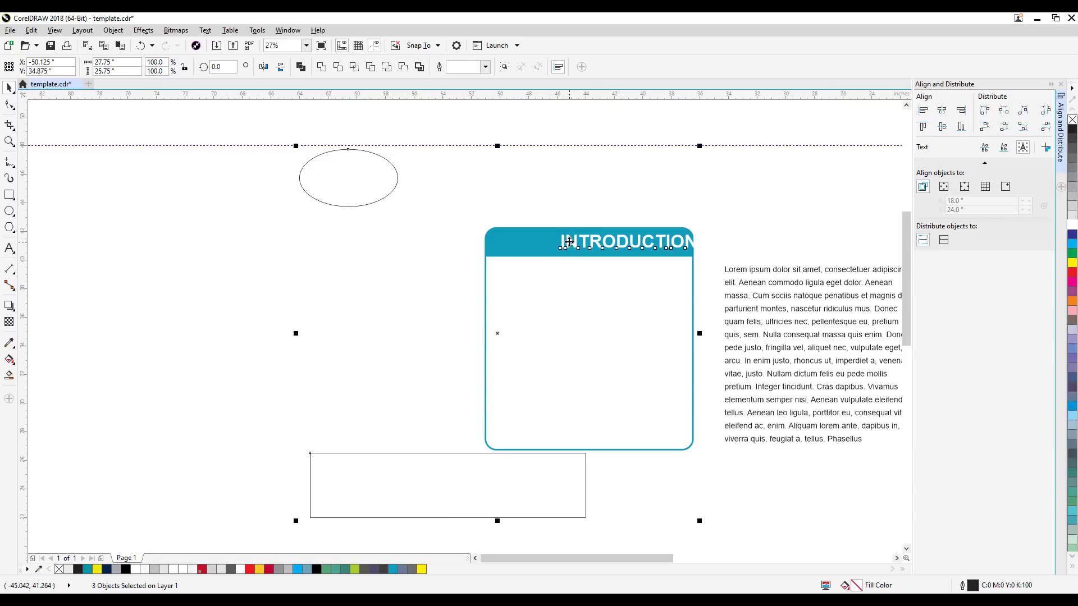
shift+click(492, 245)
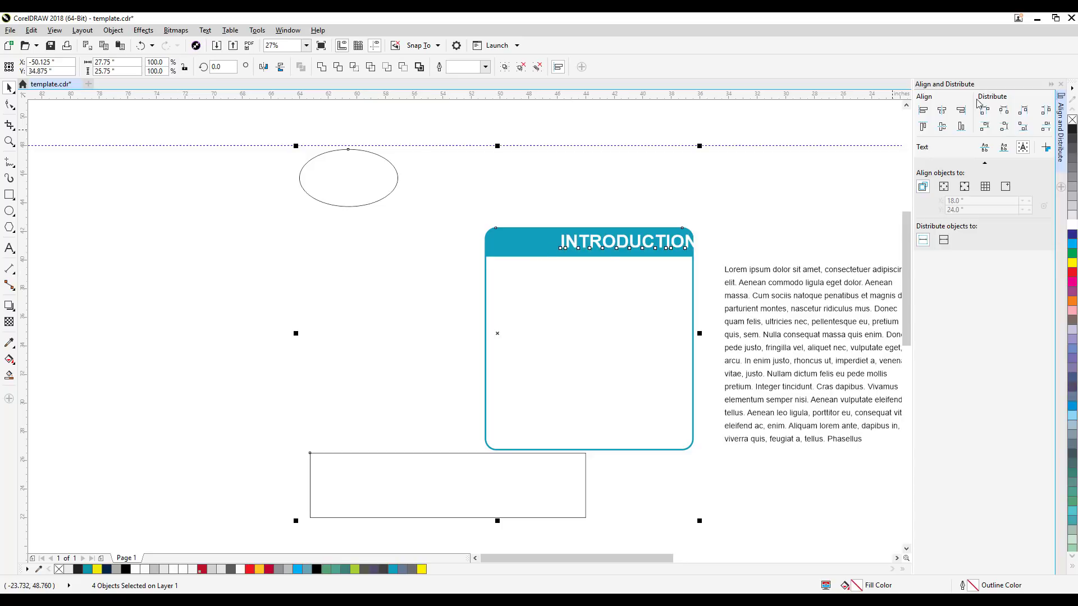
click(942, 112)
click(661, 212)
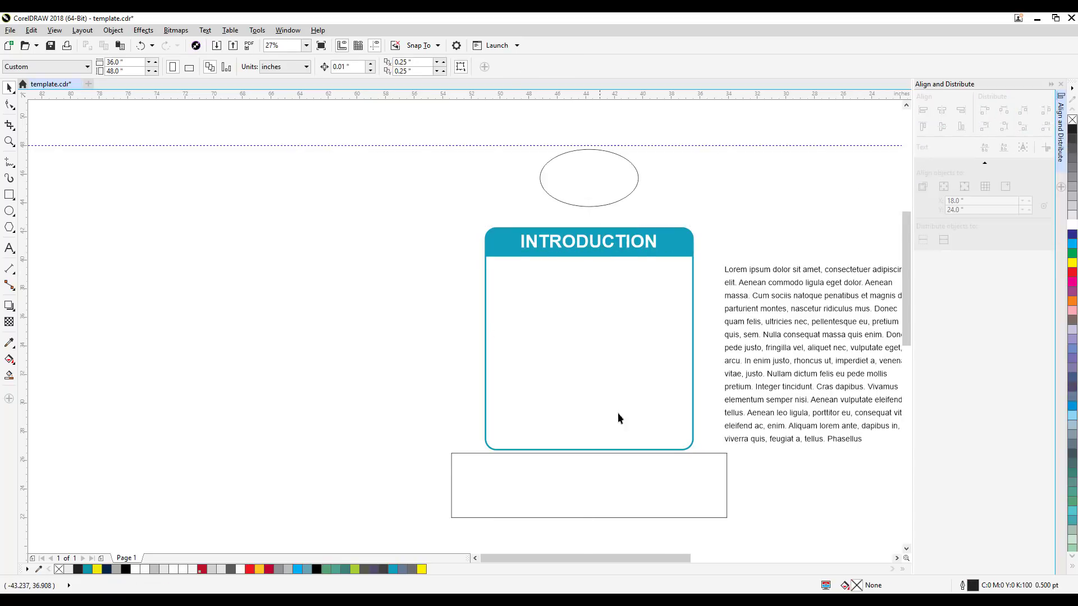
Step: Move the rectangle to the upper left of the teal box and the ellipse to its lower left
drag(496, 459, 342, 173)
drag(555, 191, 275, 522)
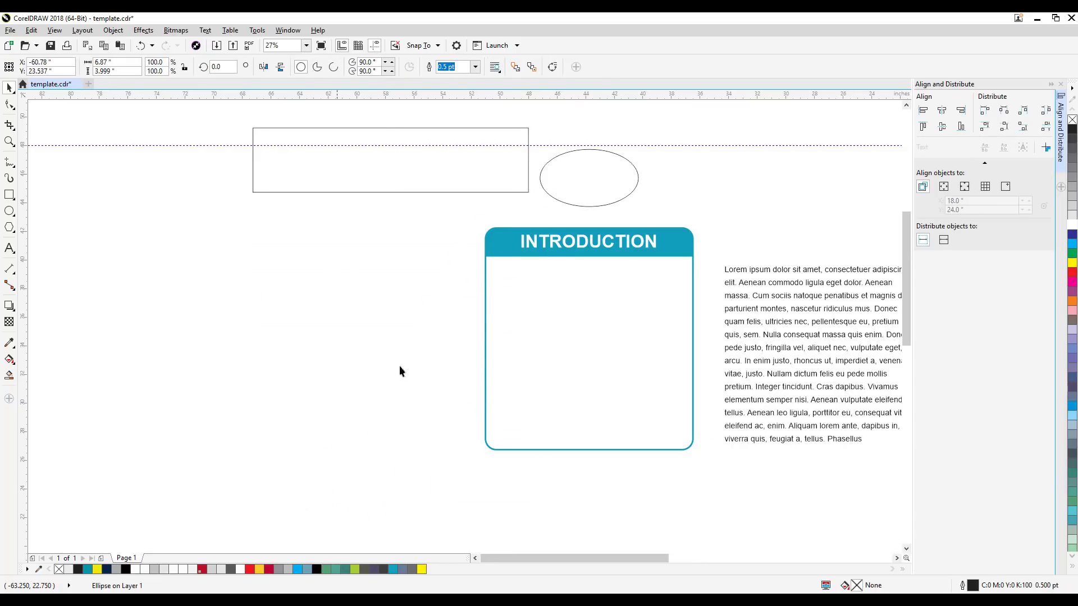
Step: Fill the INTRODUCTION heading in the teal header with black
click(553, 241)
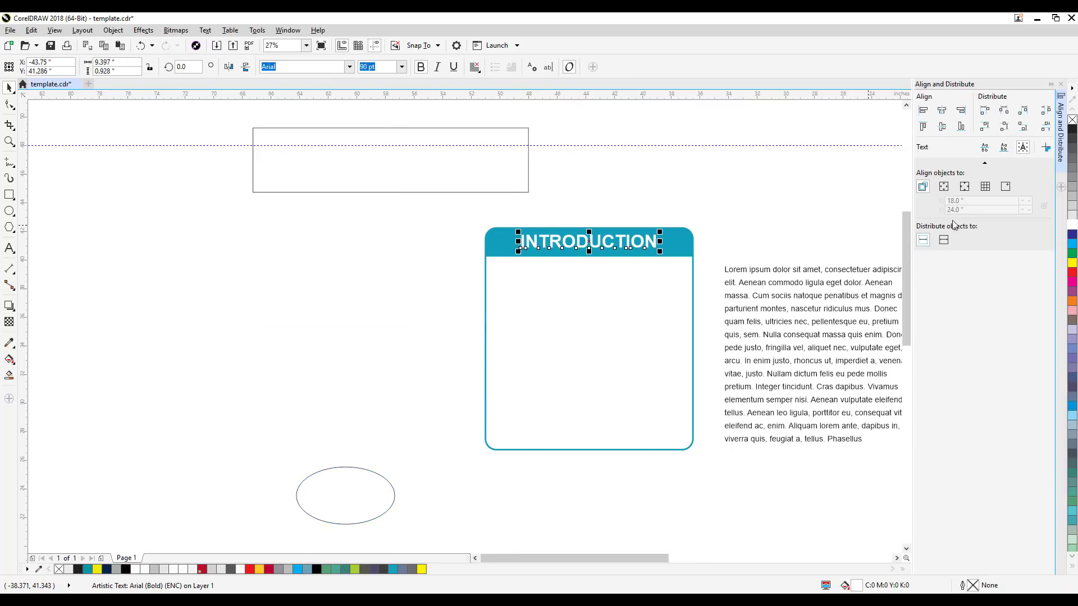
click(1072, 133)
click(491, 209)
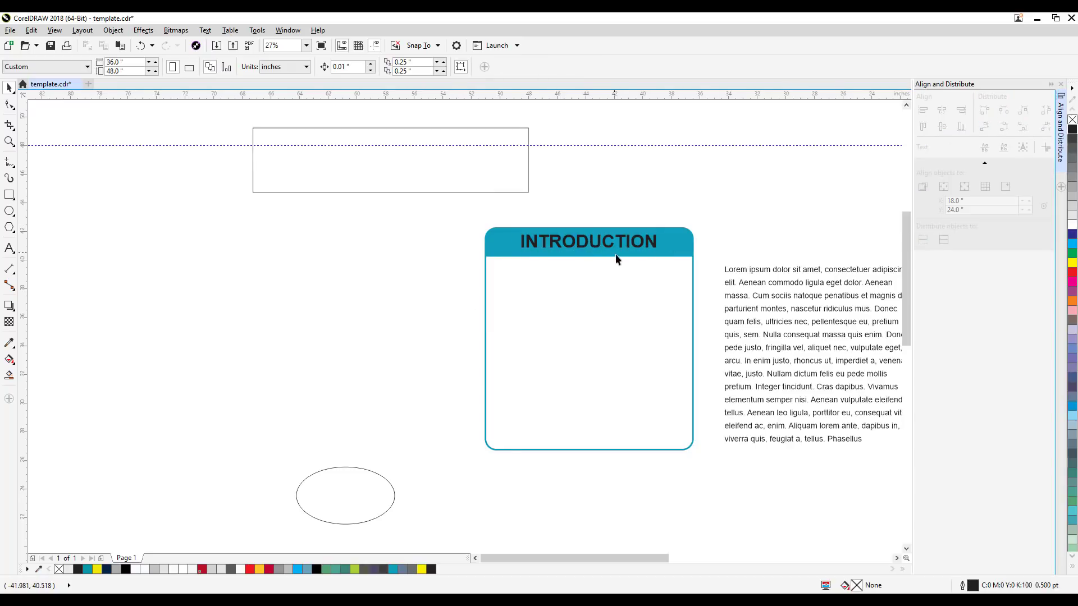
Step: Align the rectangle, ellipse and INTRODUCTION heading vertically to the centre of the teal box, selecting the box last
click(467, 192)
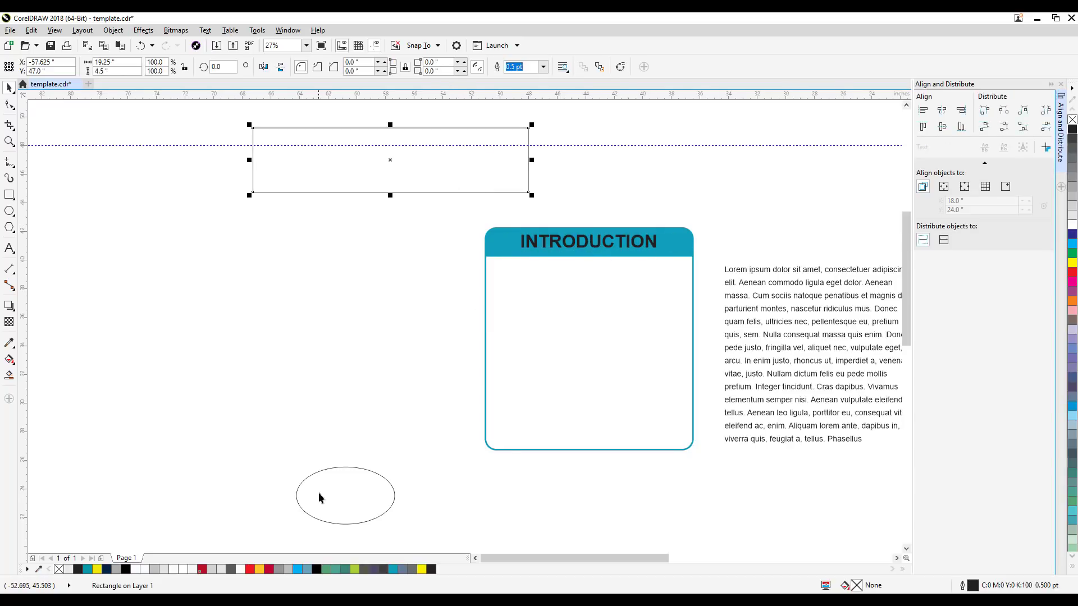
shift+click(336, 509)
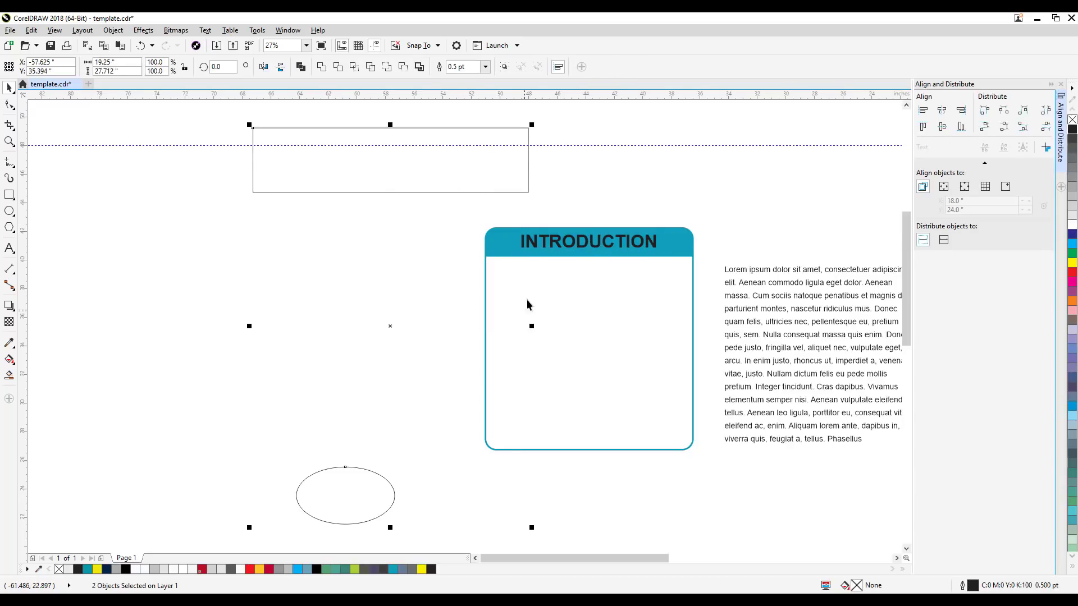
shift+click(534, 247)
shift+click(684, 239)
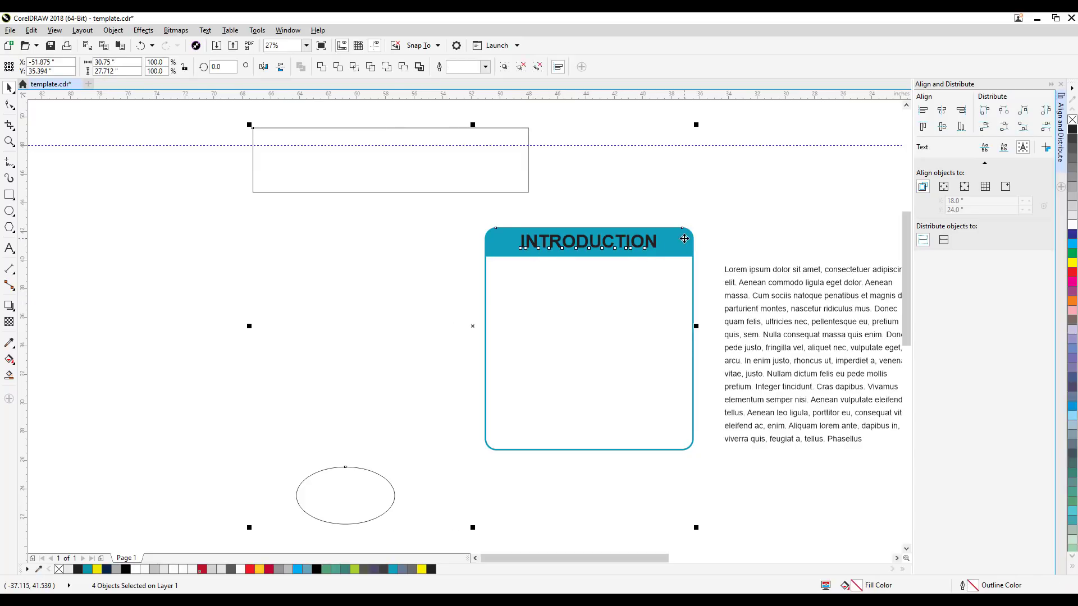
click(943, 127)
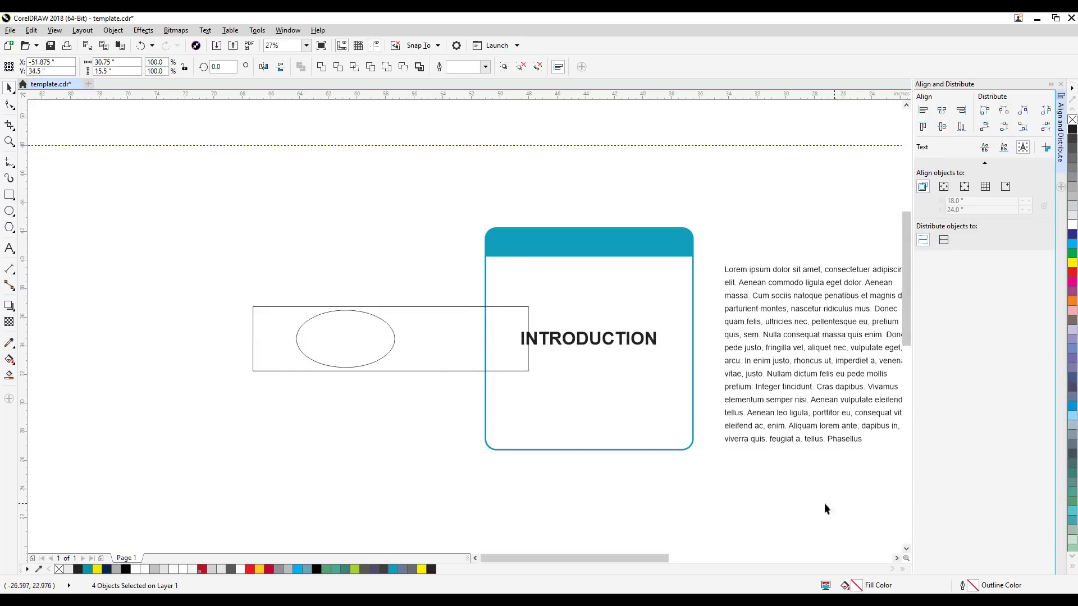
Step: Undo the vertical alignment and the heading's black fill, and delete the practice rectangle and ellipse
click(363, 391)
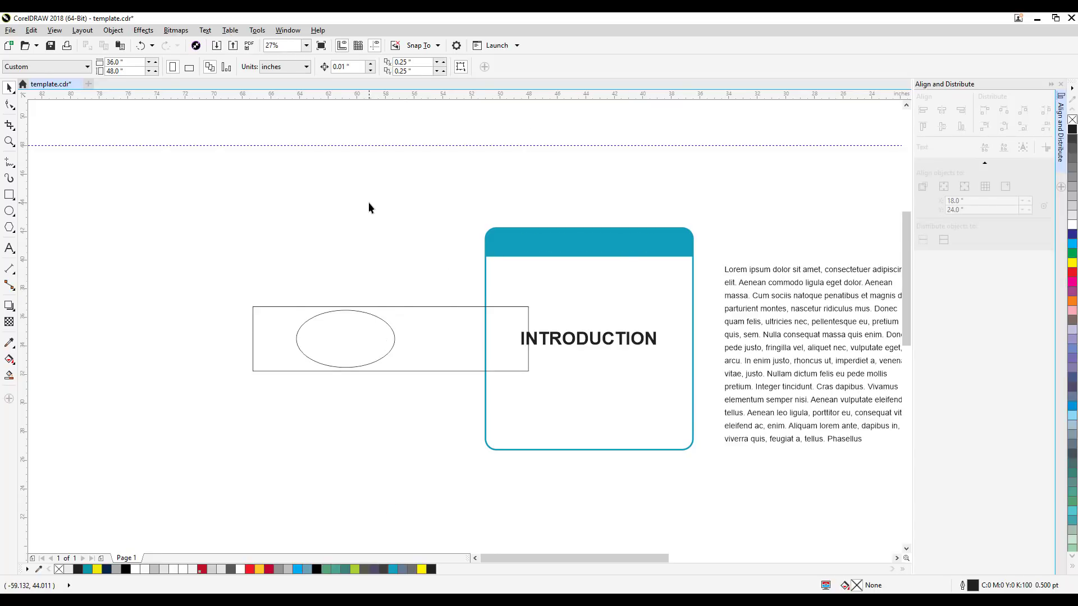
key(ctrl+z)
click(382, 191)
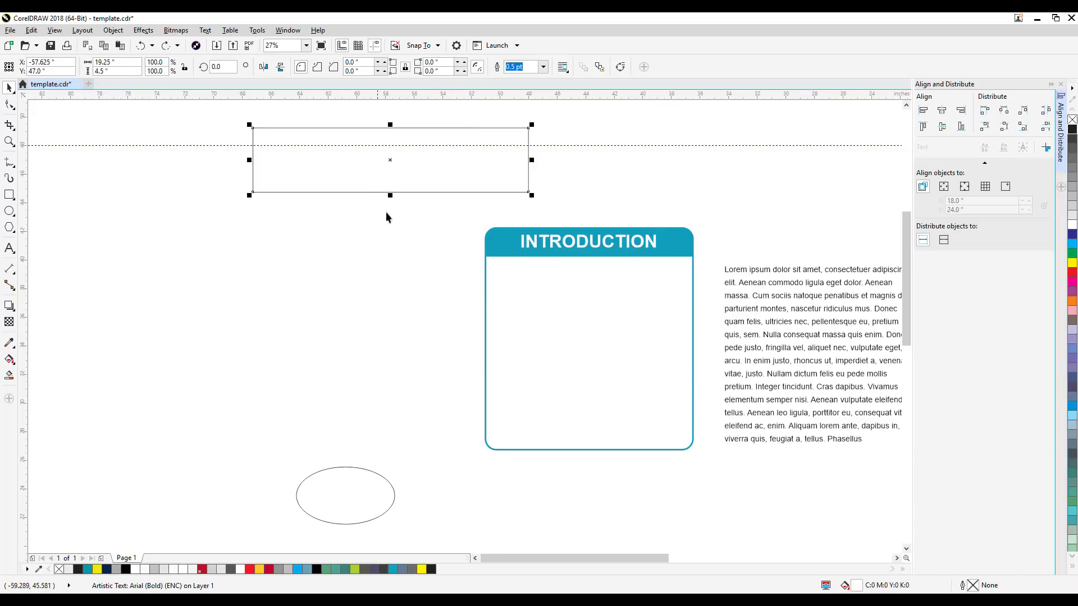
key(Delete)
click(371, 474)
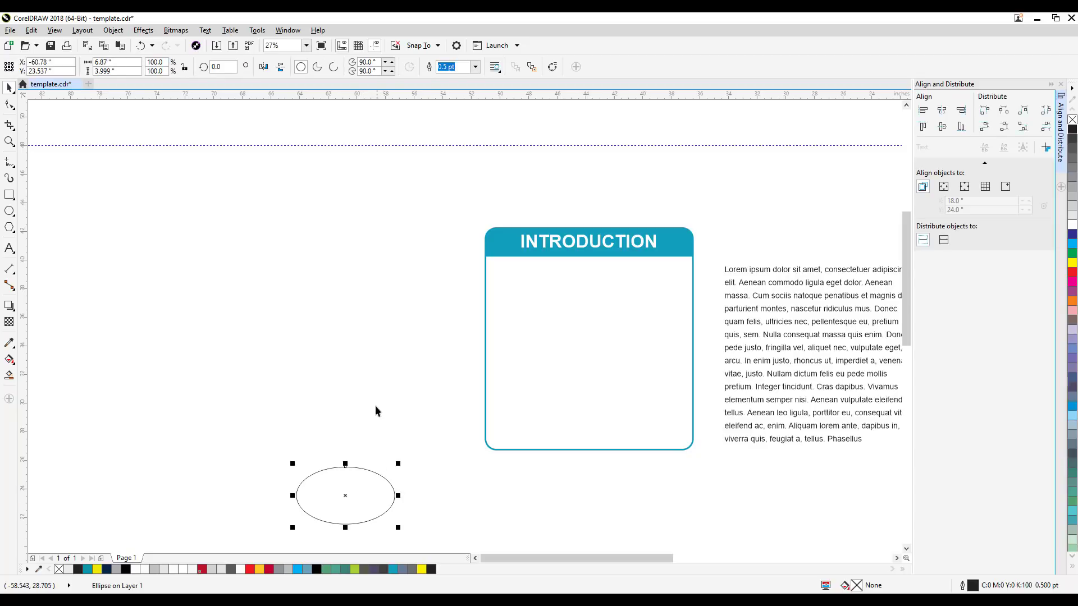
key(Delete)
Step: Move the Lorem ipsum paragraph into the teal box beneath the INTRODUCTION header
click(630, 247)
shift+click(685, 247)
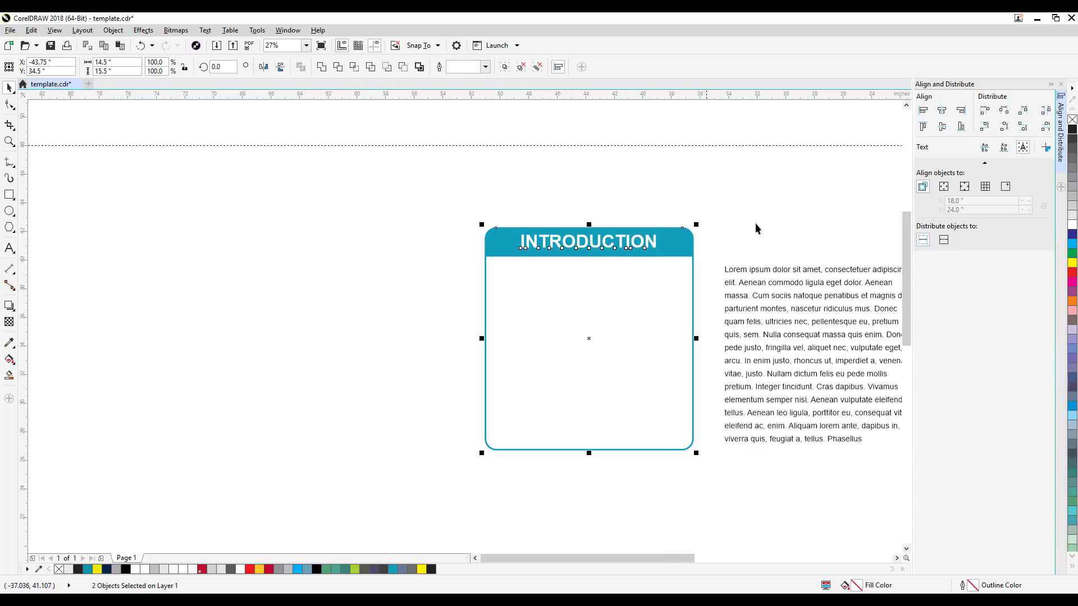
click(807, 216)
click(814, 327)
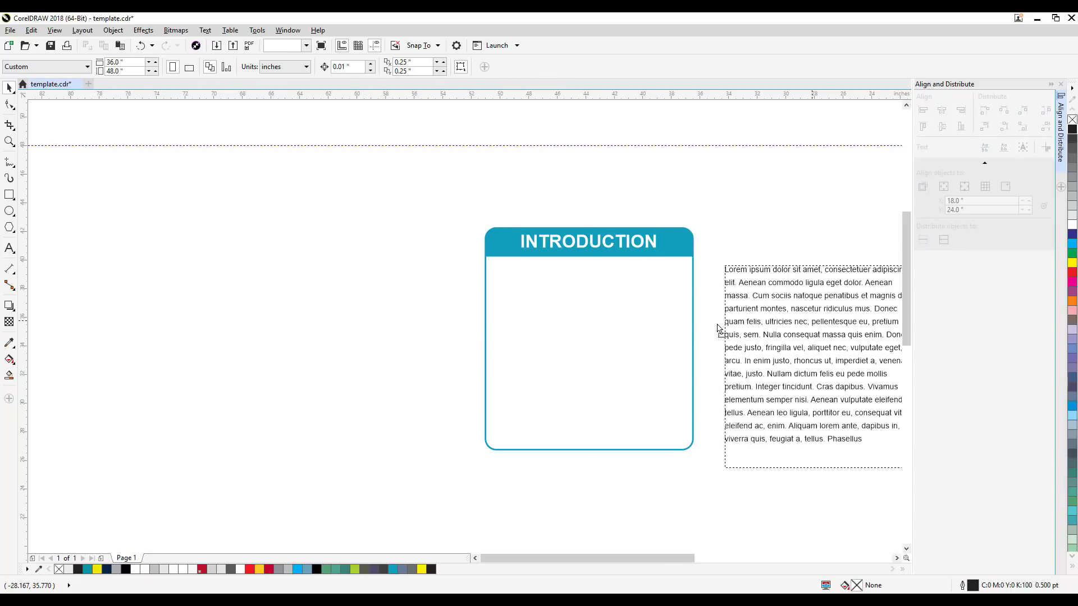
drag(813, 327, 582, 320)
click(769, 309)
Step: Move the complete INTRODUCTION box with its heading and paragraph onto the upper left area of the poster page
scroll(673, 320, down, 3)
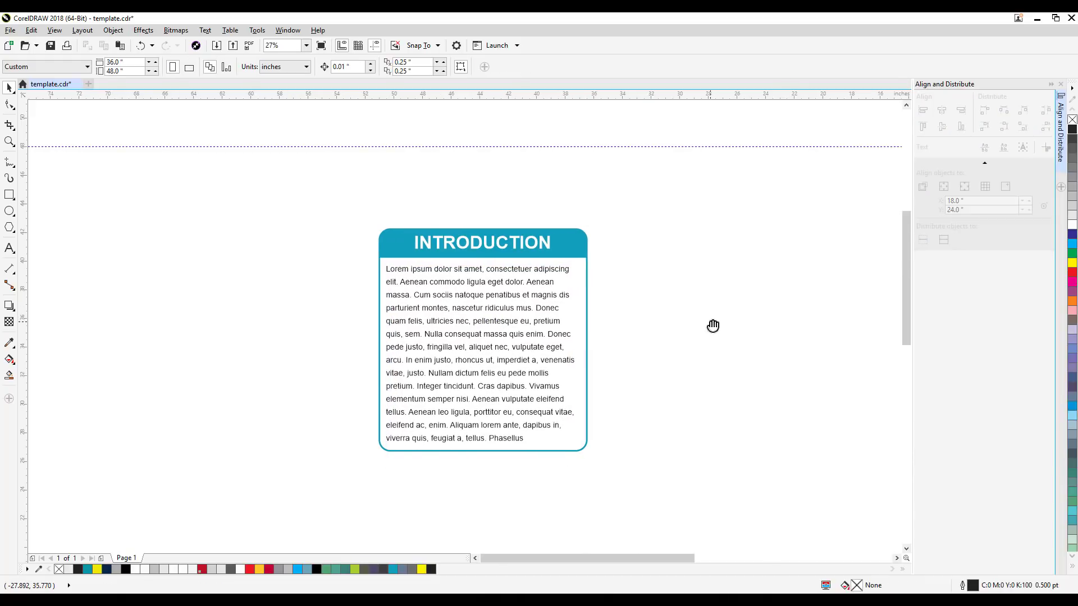
drag(723, 337, 484, 346)
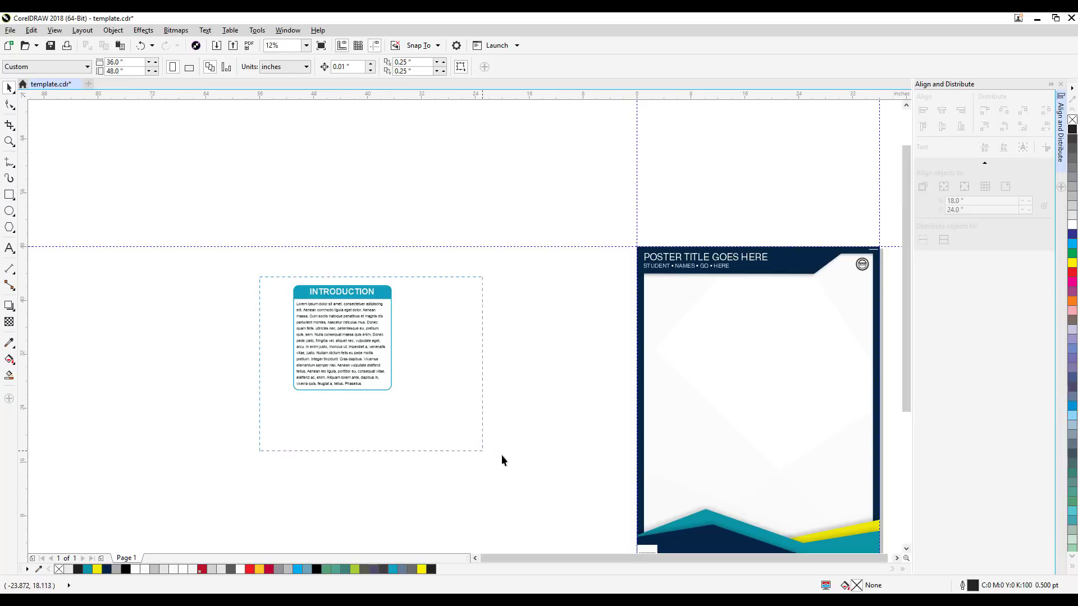
drag(501, 454, 503, 456)
drag(324, 330, 690, 342)
click(559, 361)
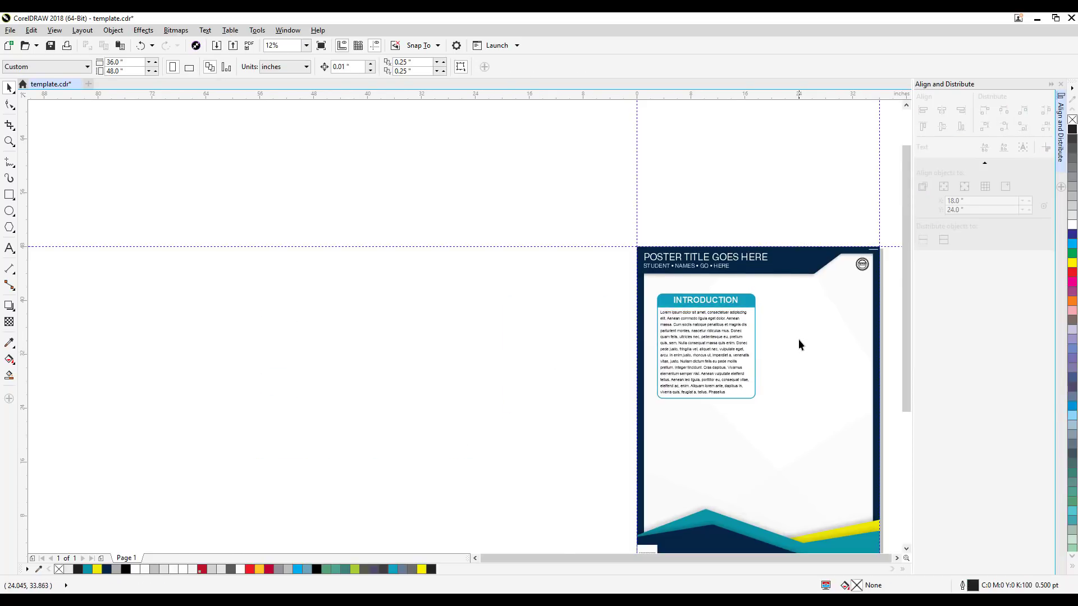
Step: Examine the INTRODUCTION box up close and its placement on the poster page
scroll(798, 339, up, 3)
drag(805, 334, 669, 361)
scroll(645, 354, down, 3)
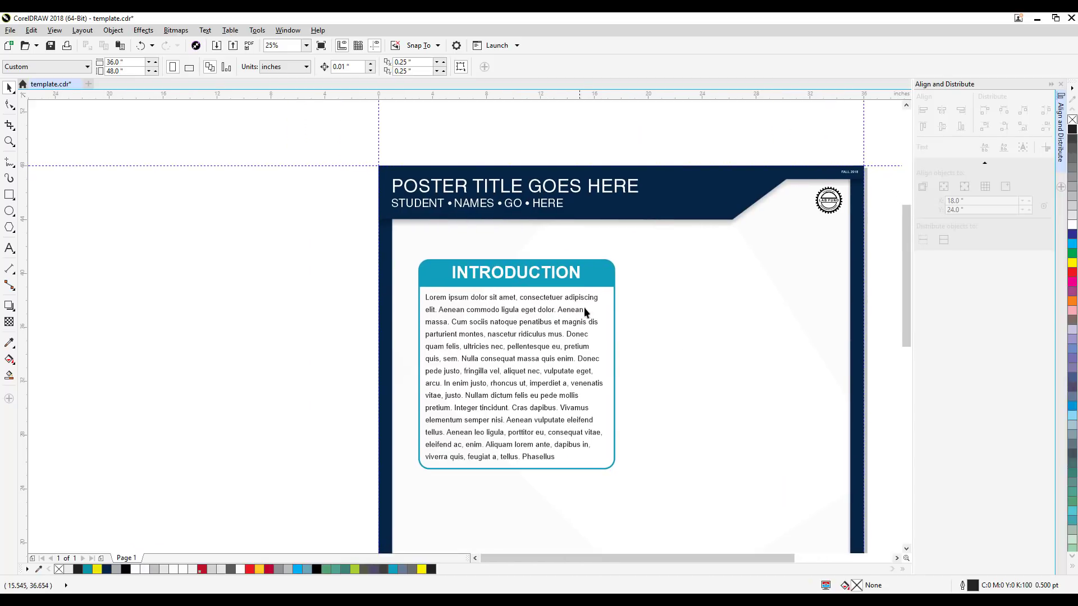
scroll(590, 344, up, 1)
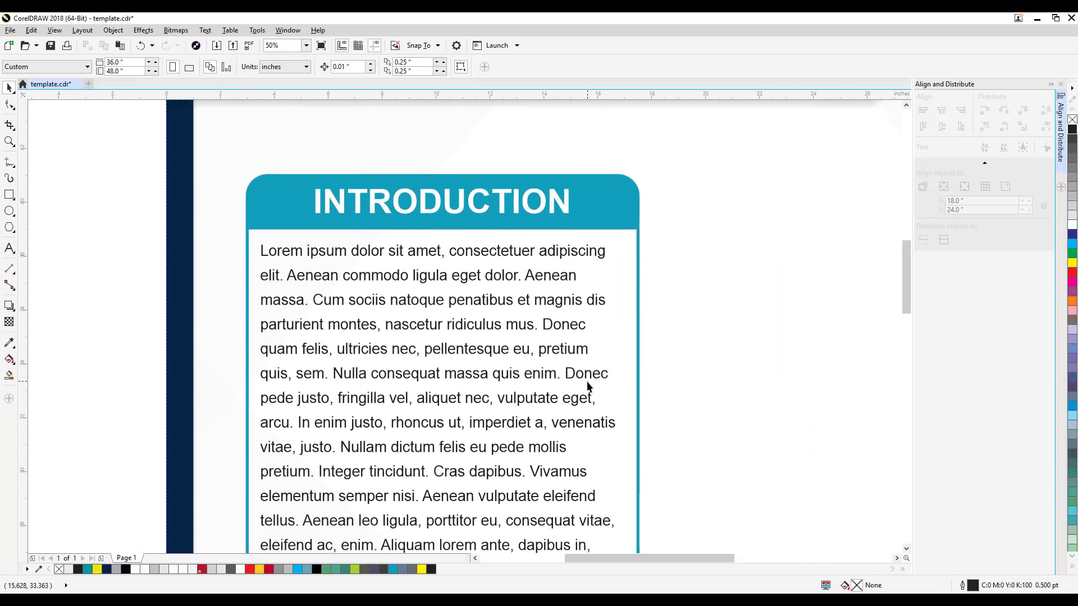
scroll(588, 386, down, 1)
drag(646, 416, 633, 359)
click(534, 420)
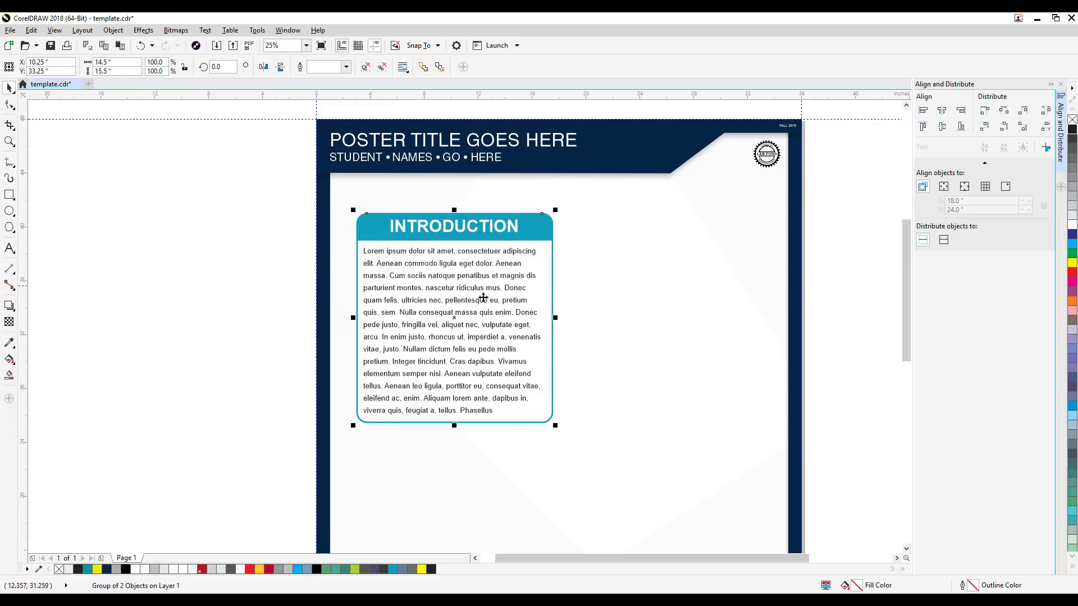
scroll(567, 354, down, 1)
drag(836, 368, 837, 327)
click(739, 344)
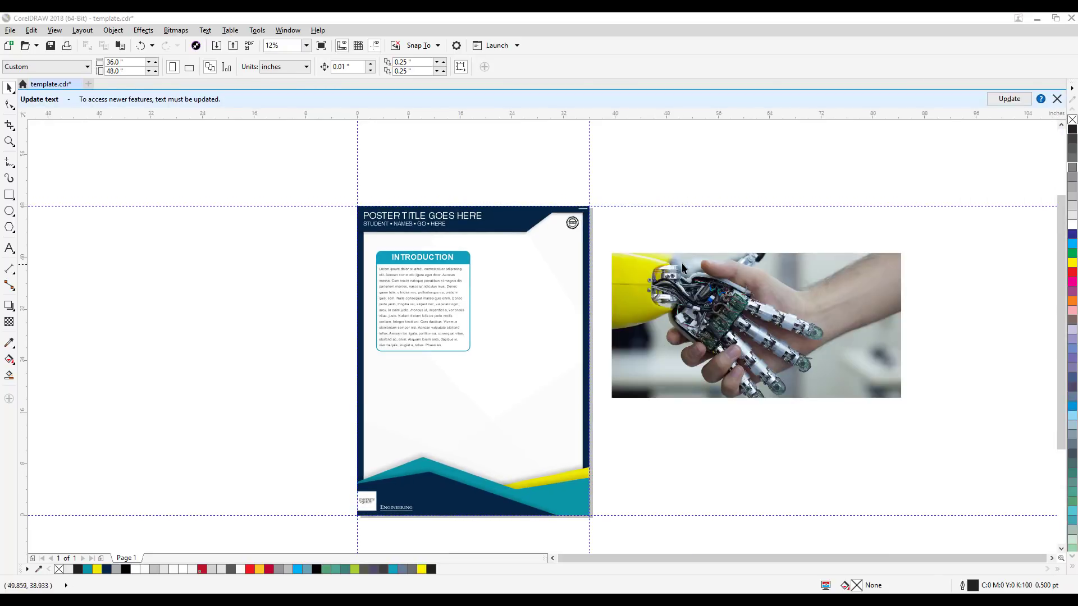
Step: Inspect the image quality of the robot handshake photo beside the poster, up close and at overview size
click(720, 317)
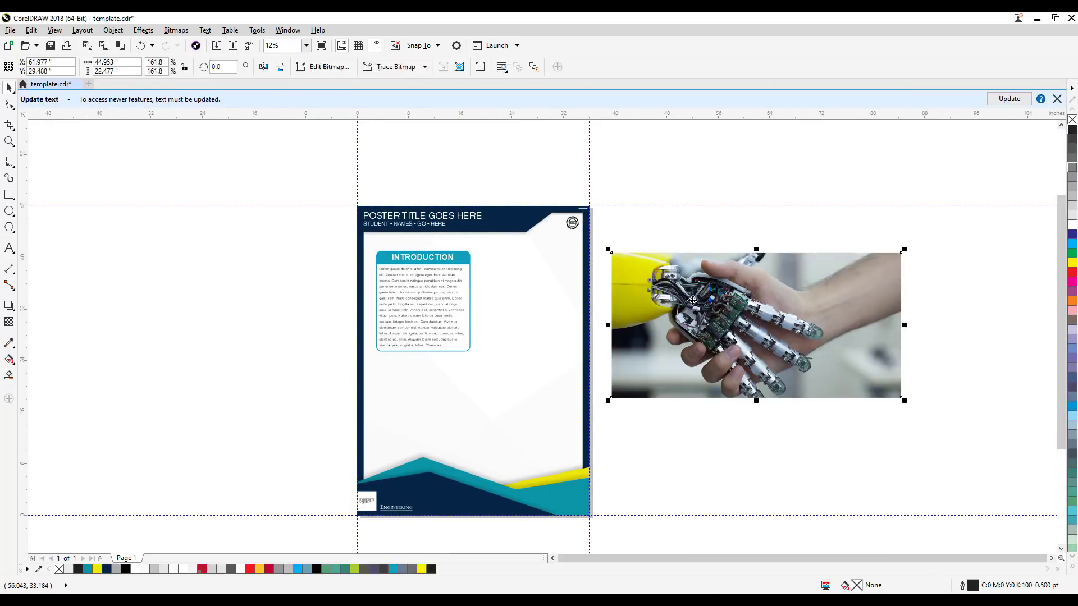
click(805, 446)
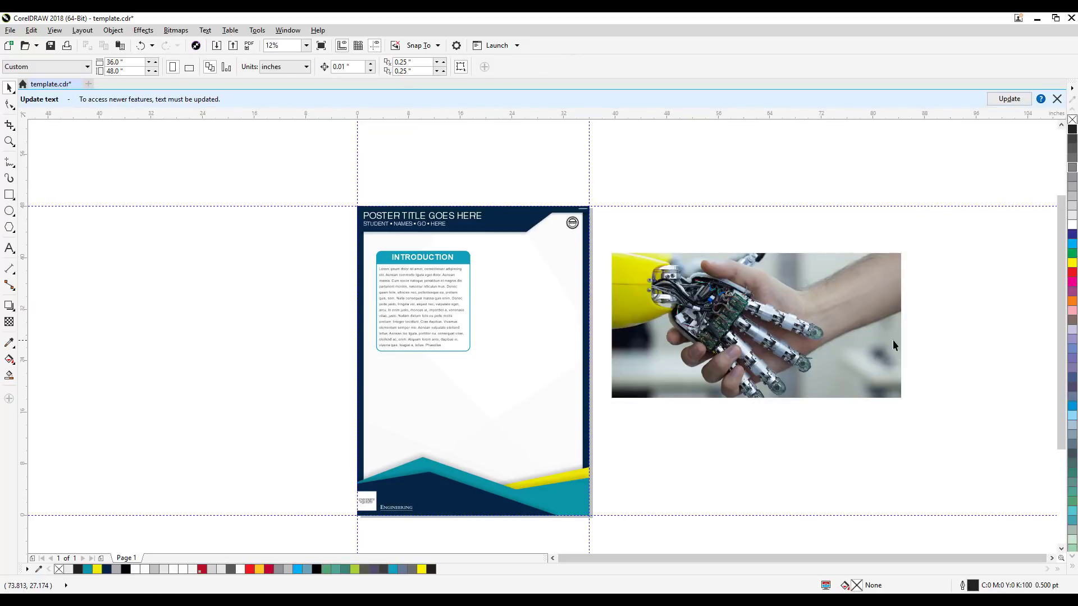
scroll(751, 318, up, 5)
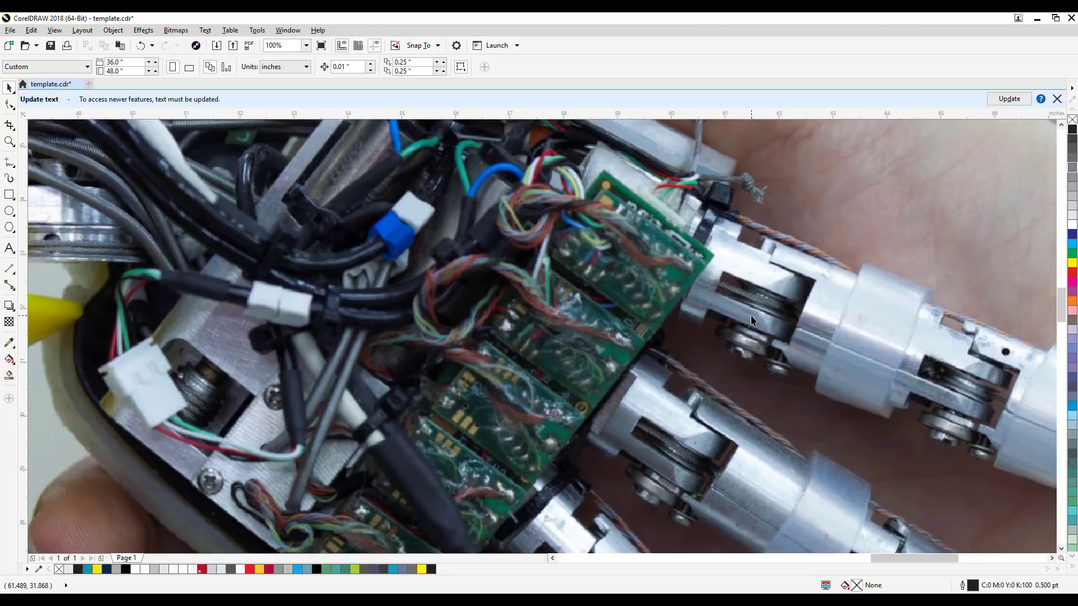
scroll(751, 318, down, 1)
scroll(751, 318, down, 2)
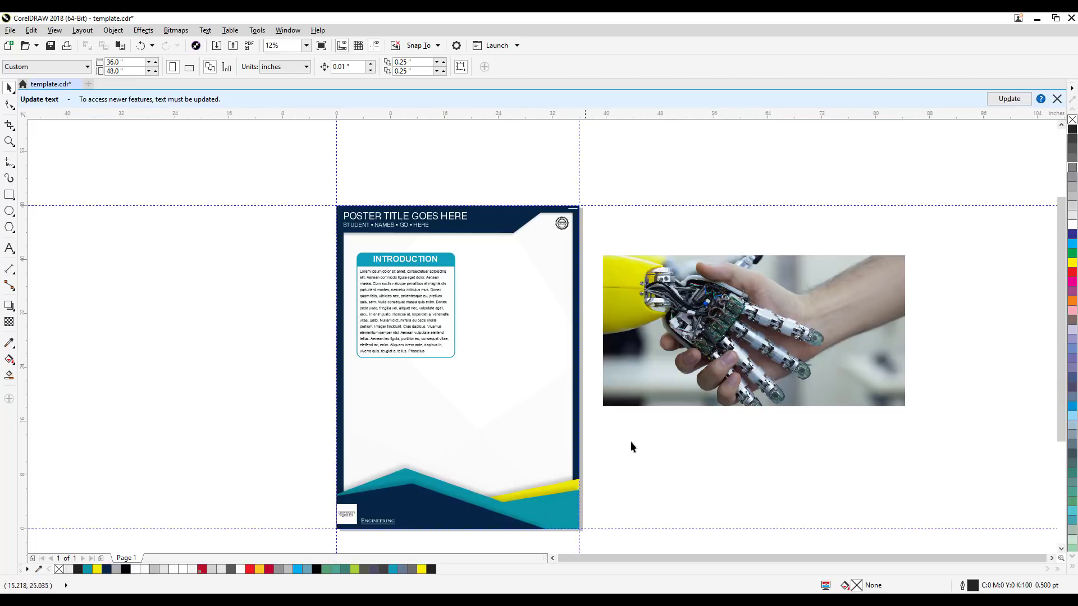
click(755, 360)
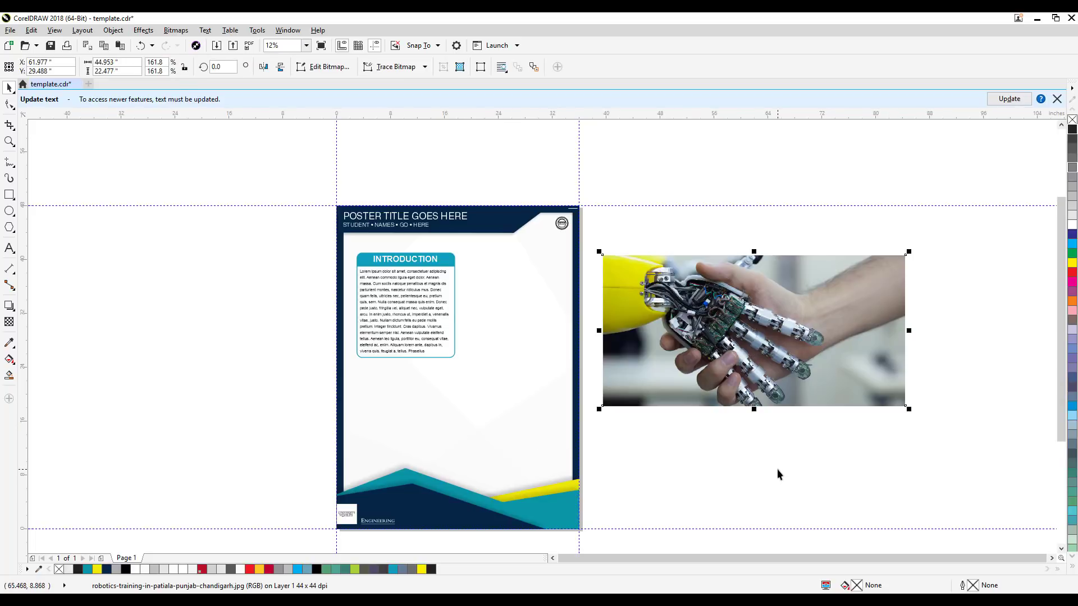
scroll(776, 469, up, 1)
scroll(776, 469, down, 1)
click(776, 470)
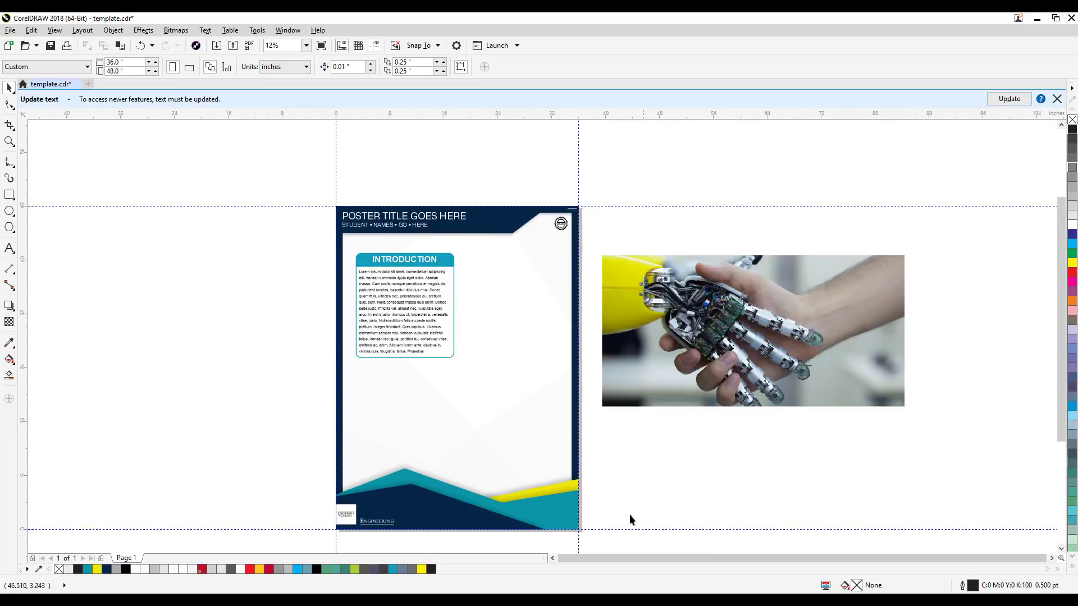
drag(625, 517, 696, 474)
click(742, 336)
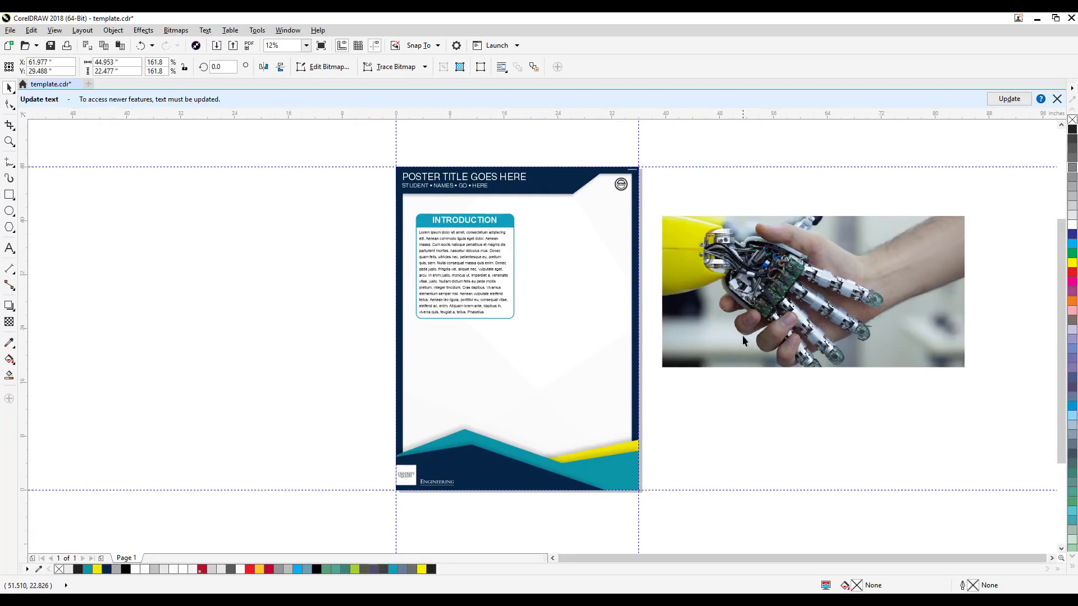
scroll(814, 339, up, 5)
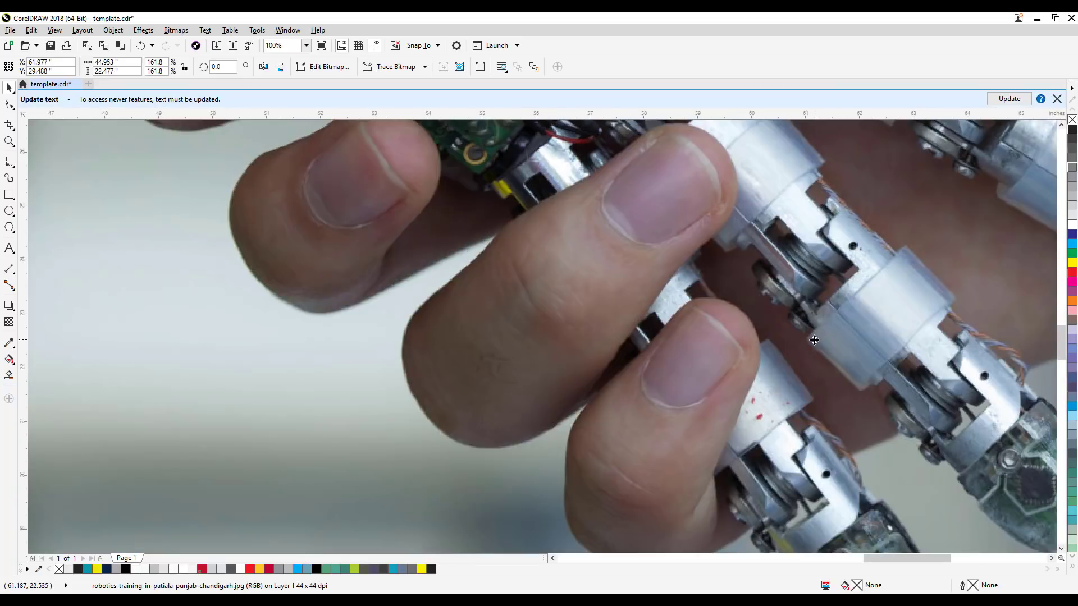
scroll(814, 340, down, 2)
scroll(814, 340, down, 4)
click(794, 423)
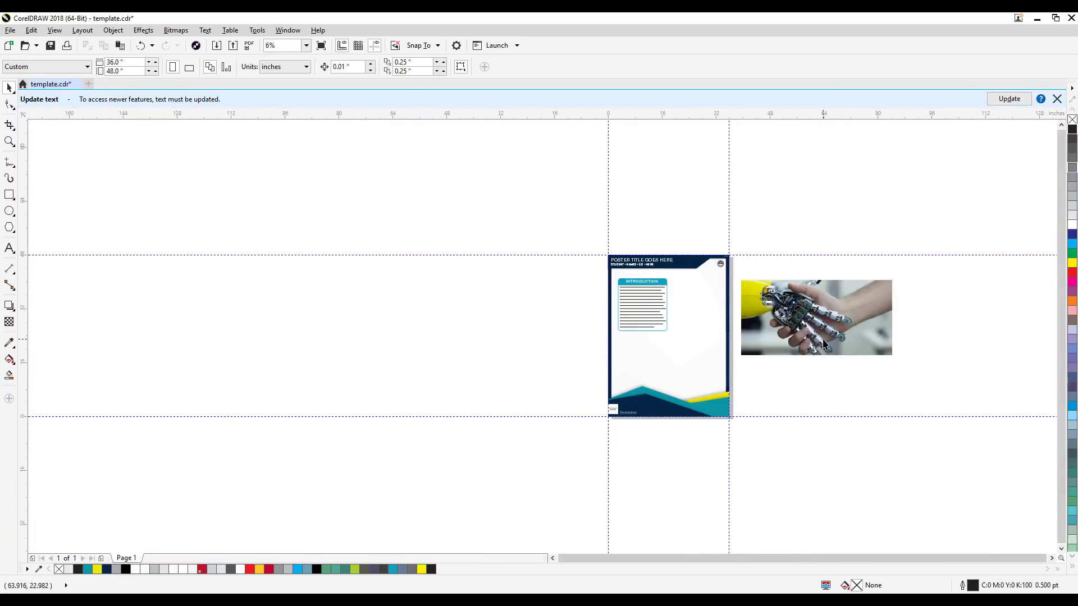
Step: Move the robot handshake photo over the poster's lower half and scale it proportionally to about 163%, about 45.3 inches wide
drag(823, 348, 694, 393)
scroll(696, 387, up, 1)
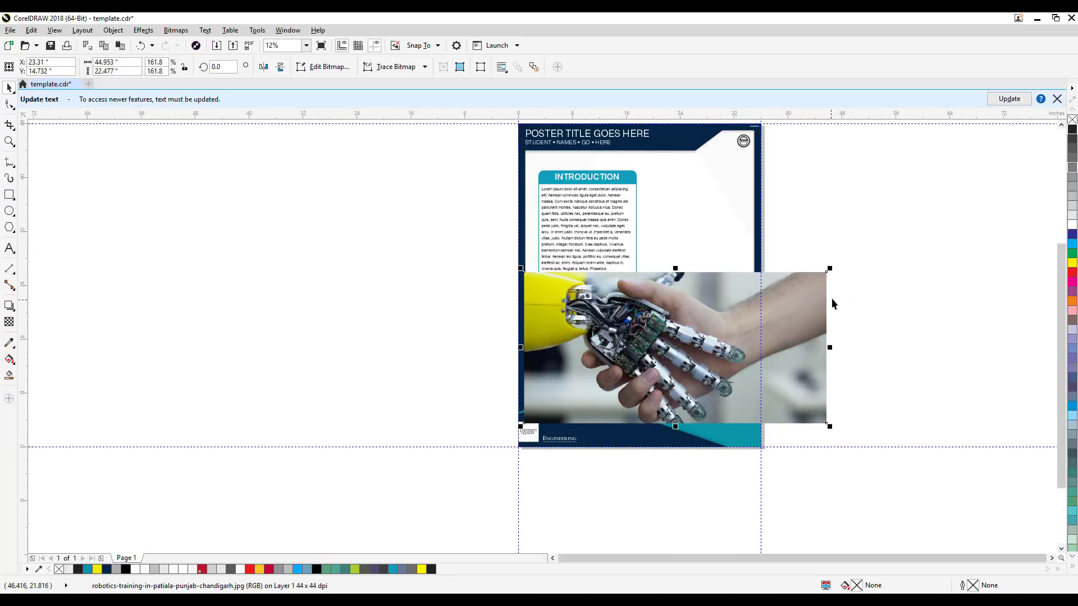
mouse_move(830, 269)
mouse_down()
mouse_move(910, 243)
mouse_move(832, 267)
mouse_up()
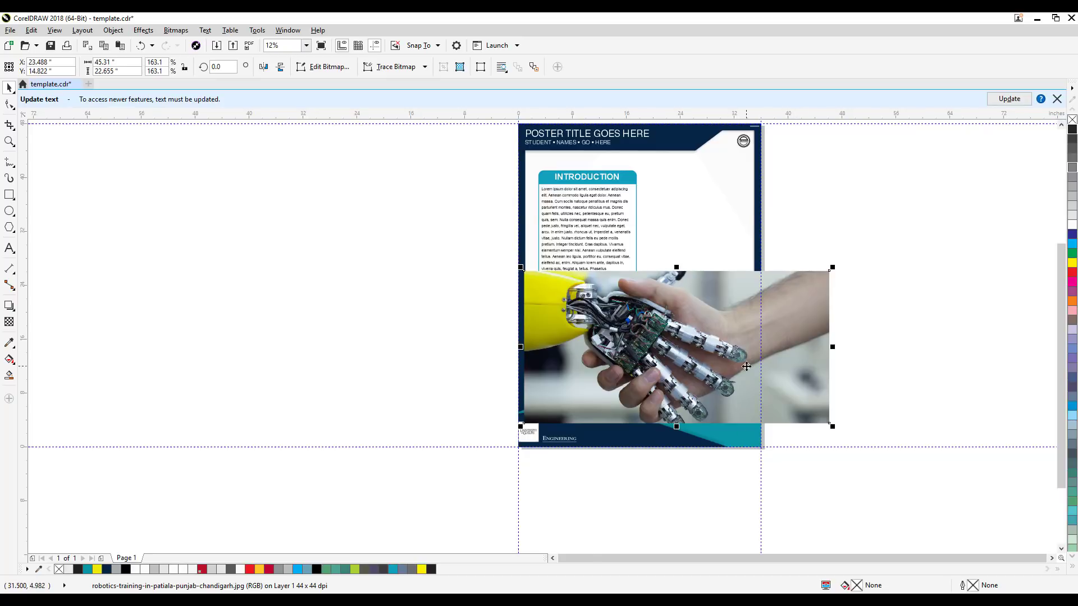
Step: Move the robot handshake photo about 29 inches down so it sits just below the poster page
scroll(746, 367, up, 1)
scroll(818, 384, down, 1)
drag(821, 426, 811, 483)
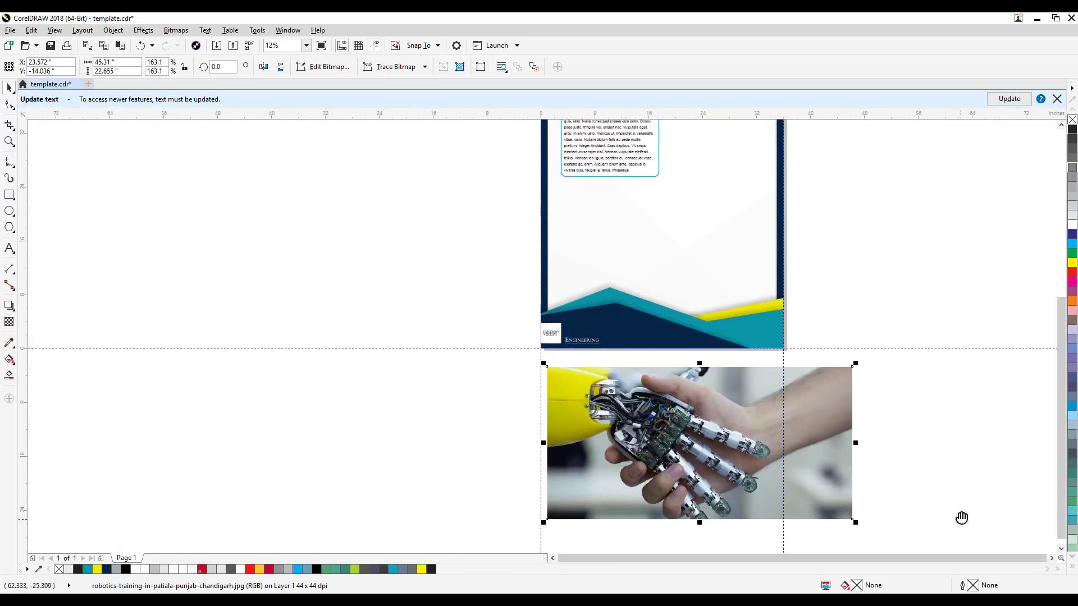
drag(961, 517, 938, 436)
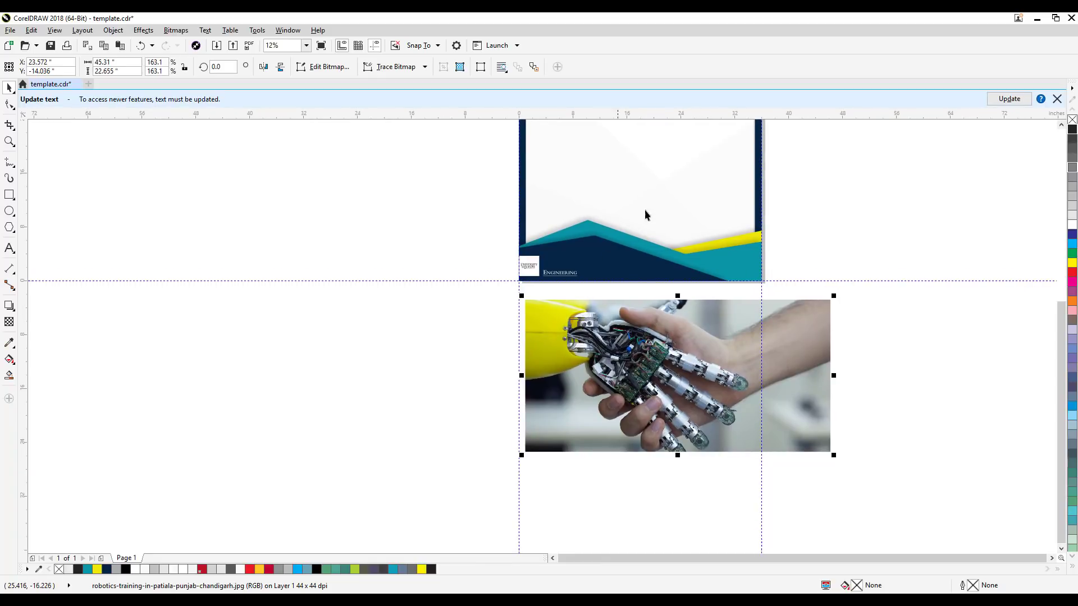
drag(656, 378, 646, 410)
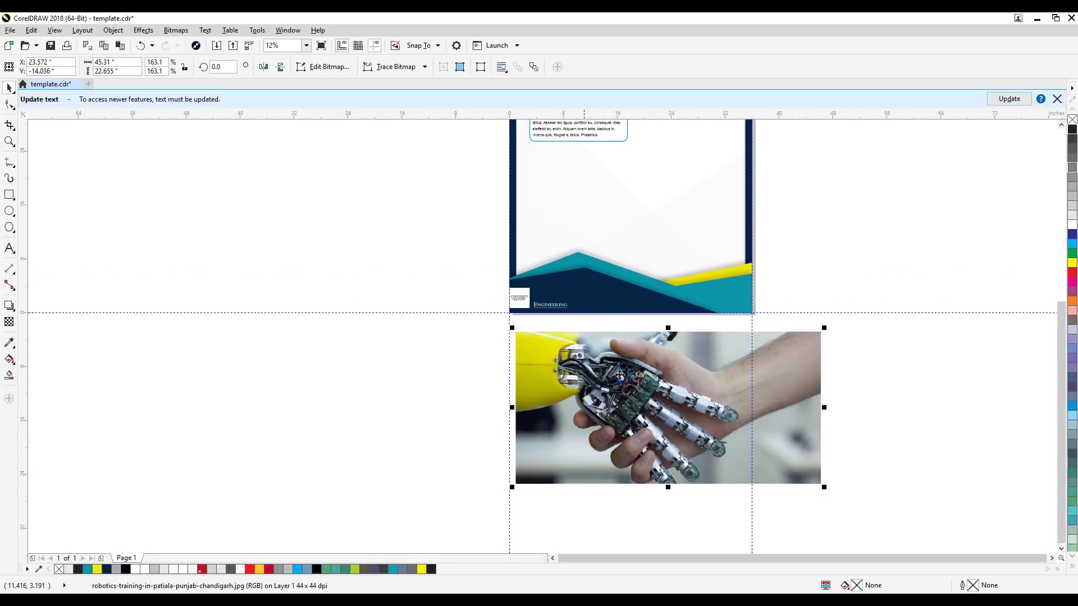
click(839, 247)
drag(839, 247, 840, 137)
Step: Mark a 21 by 14 inch crop area around the robotic hand's palm in the photo with the Crop tool
scroll(744, 369, up, 2)
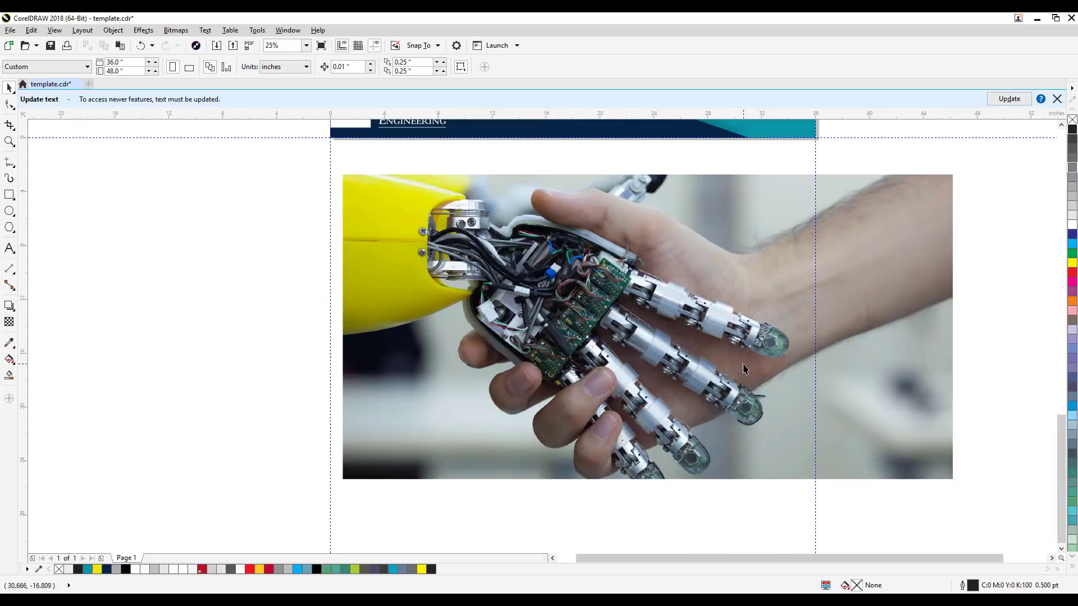
click(575, 337)
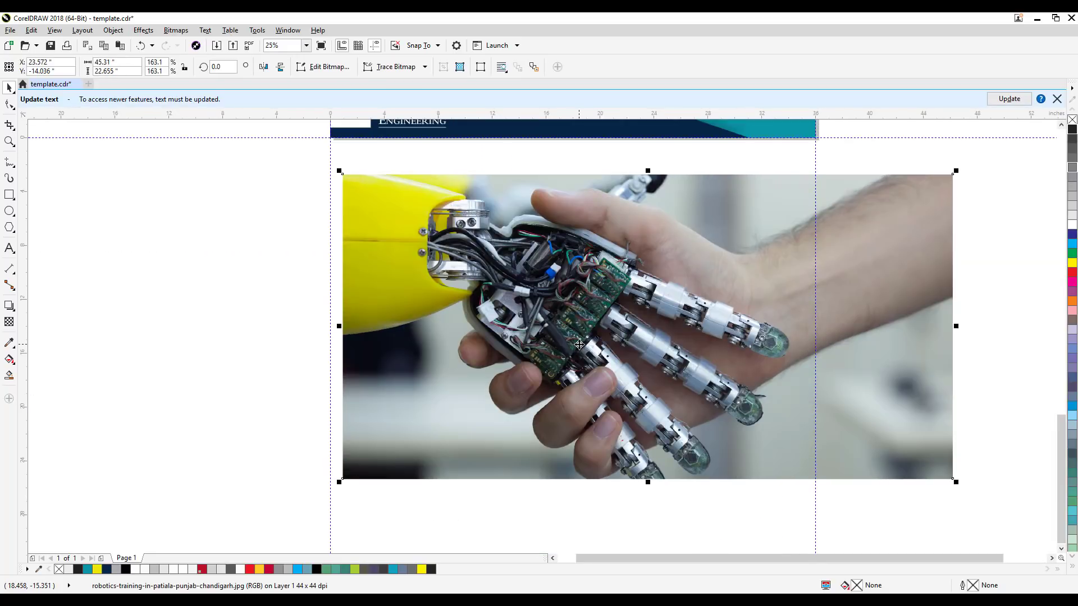
click(9, 126)
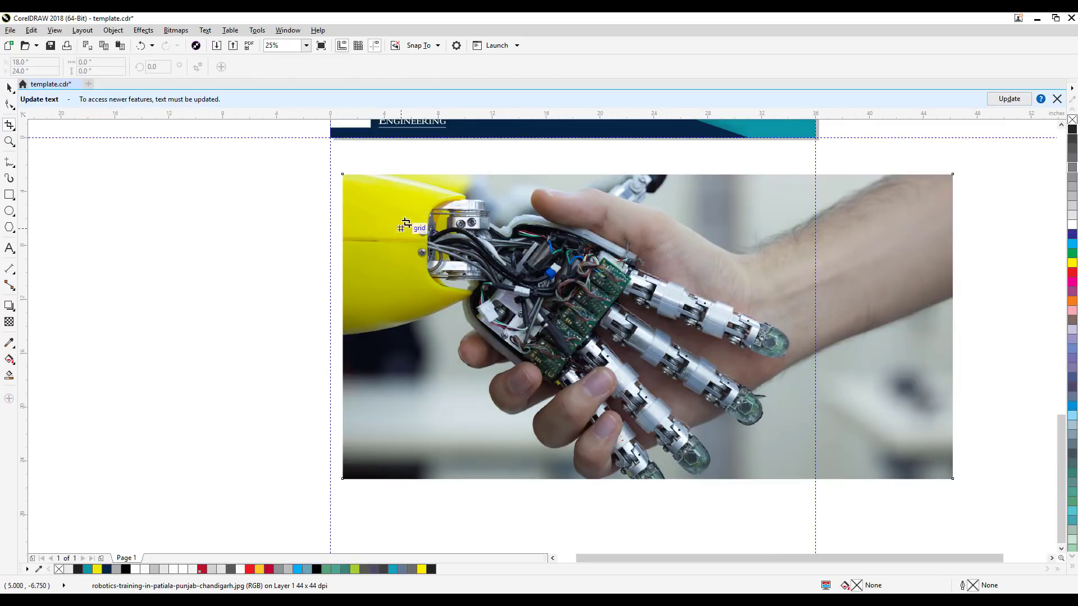
drag(406, 223, 694, 401)
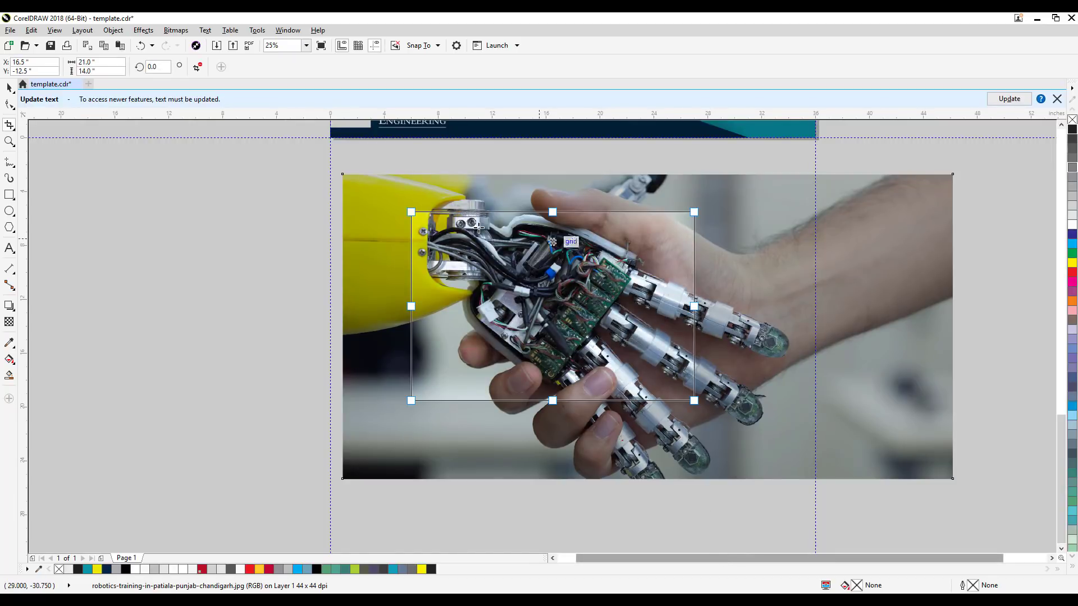
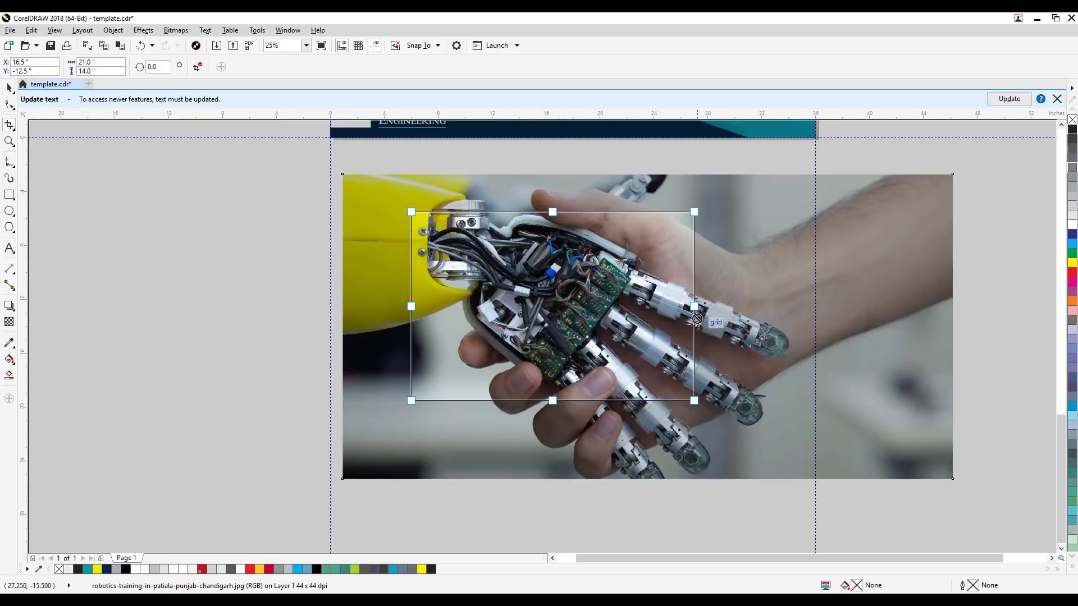
Step: Enlarge the crop area to 34.25 by 22 inches around the robotic hand, crop the photo to it and deselect it
drag(694, 306, 808, 331)
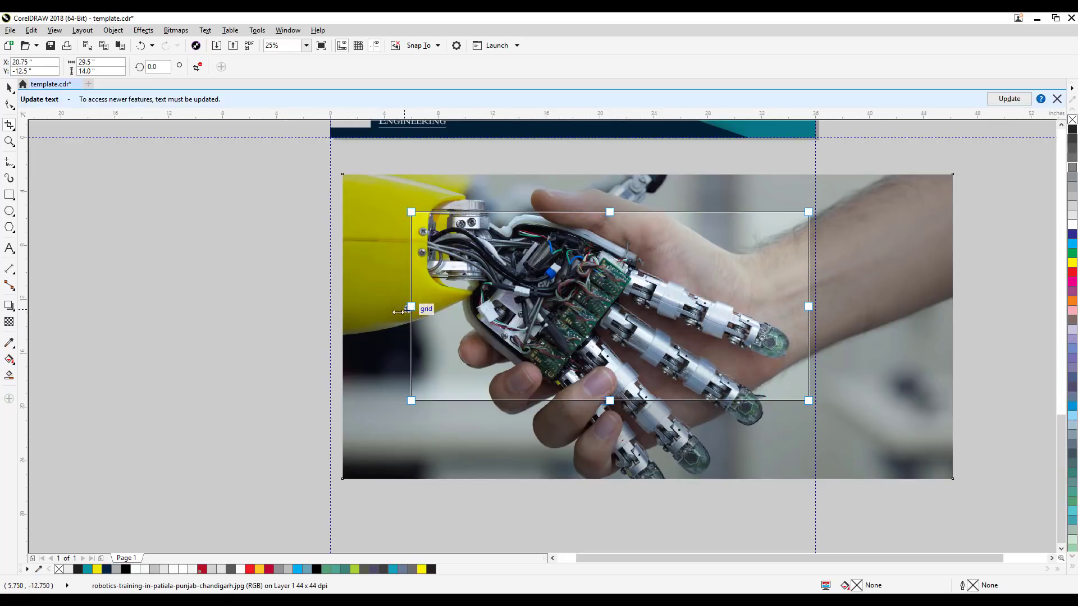
drag(399, 311, 348, 323)
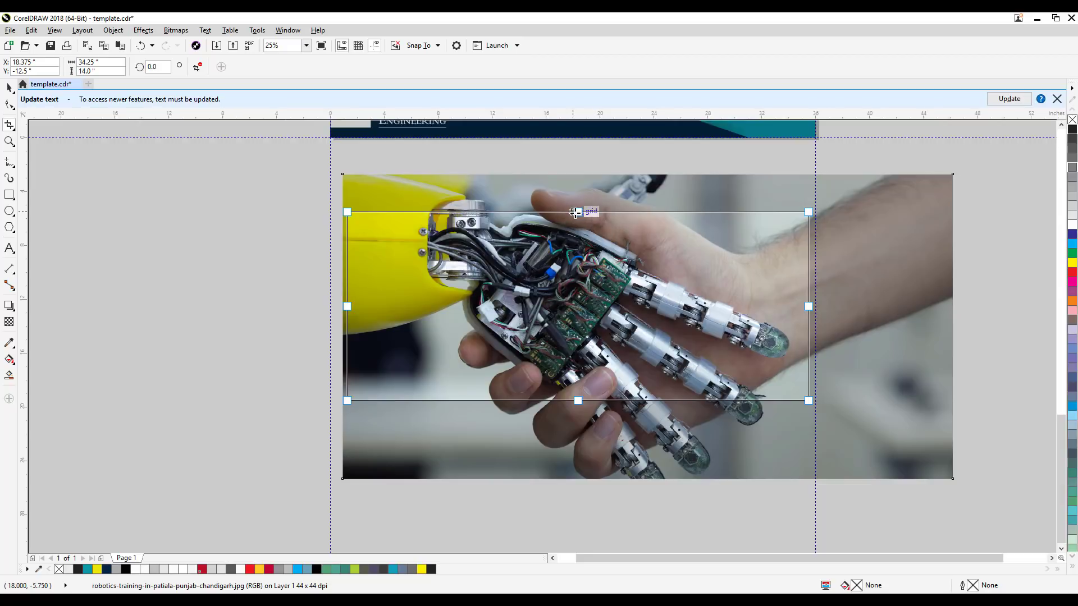
drag(578, 213, 583, 178)
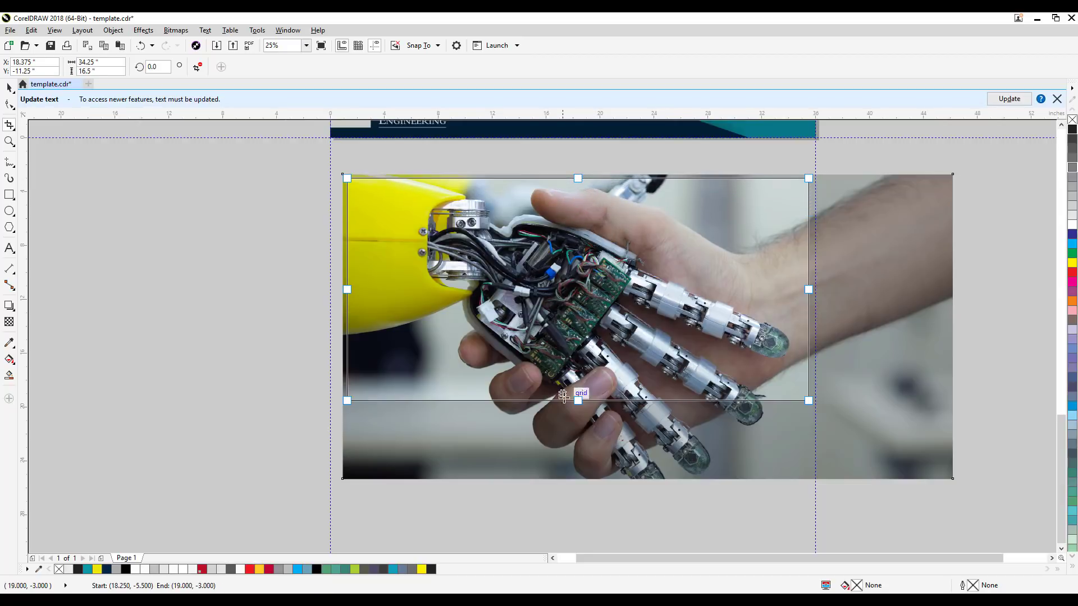
drag(579, 403, 639, 456)
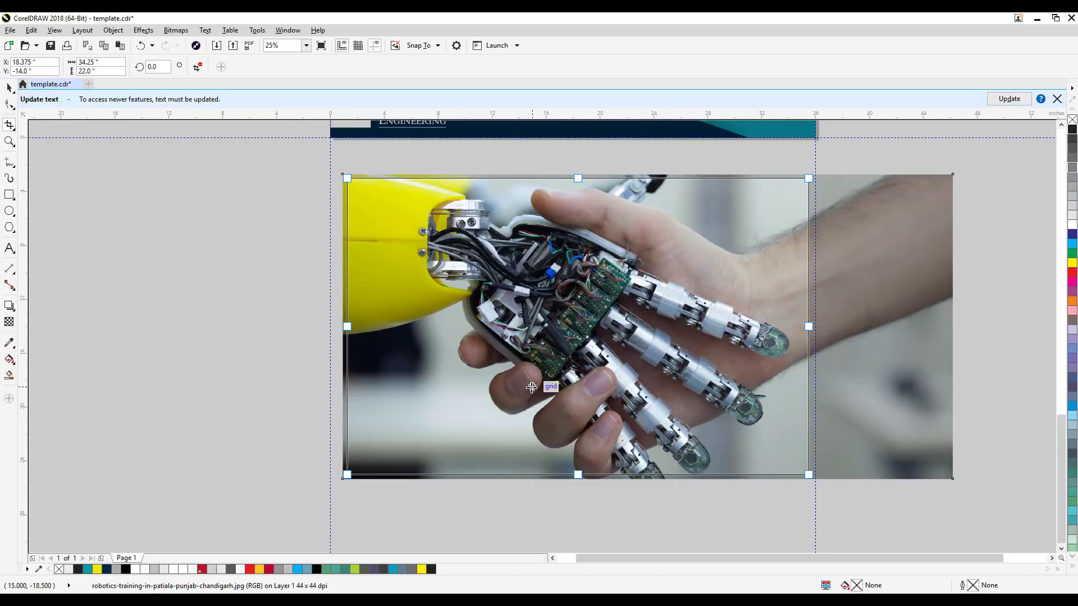
key(Return)
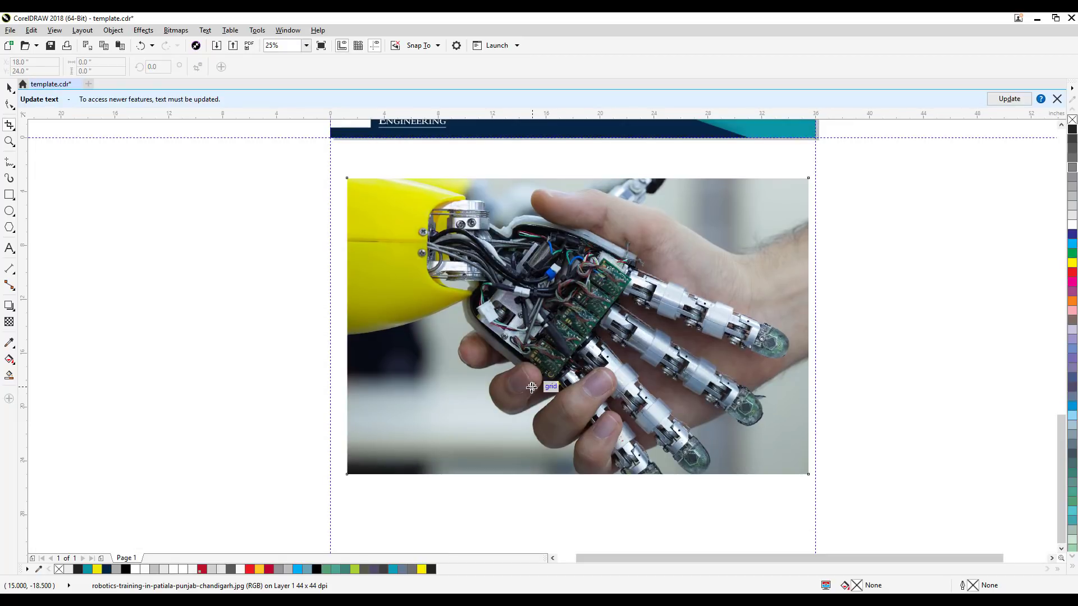
click(8, 88)
click(856, 267)
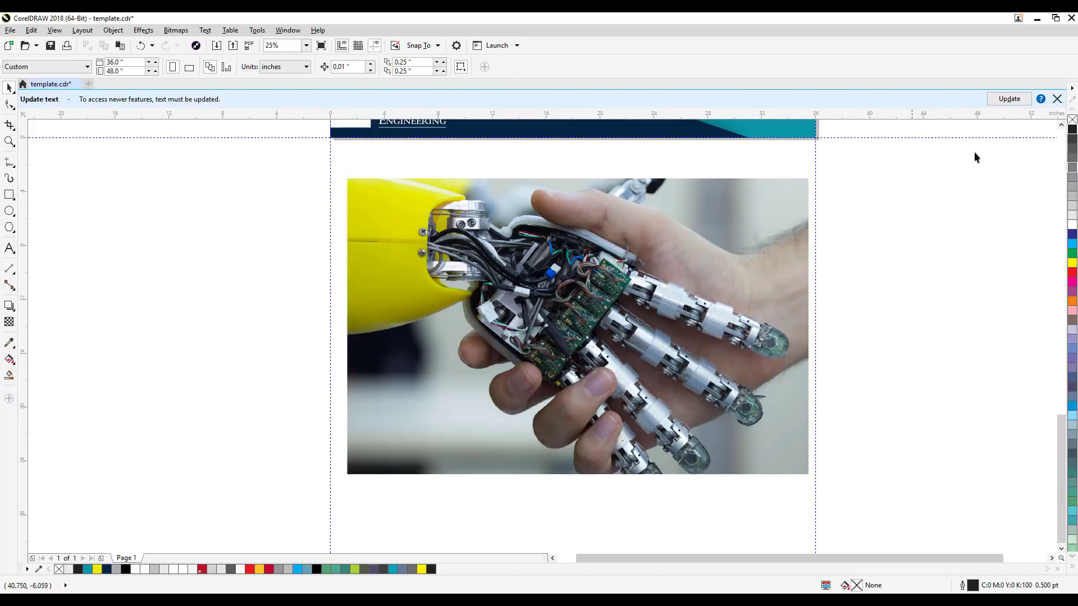
Step: Dismiss the notice about updating text for newer features
click(1057, 99)
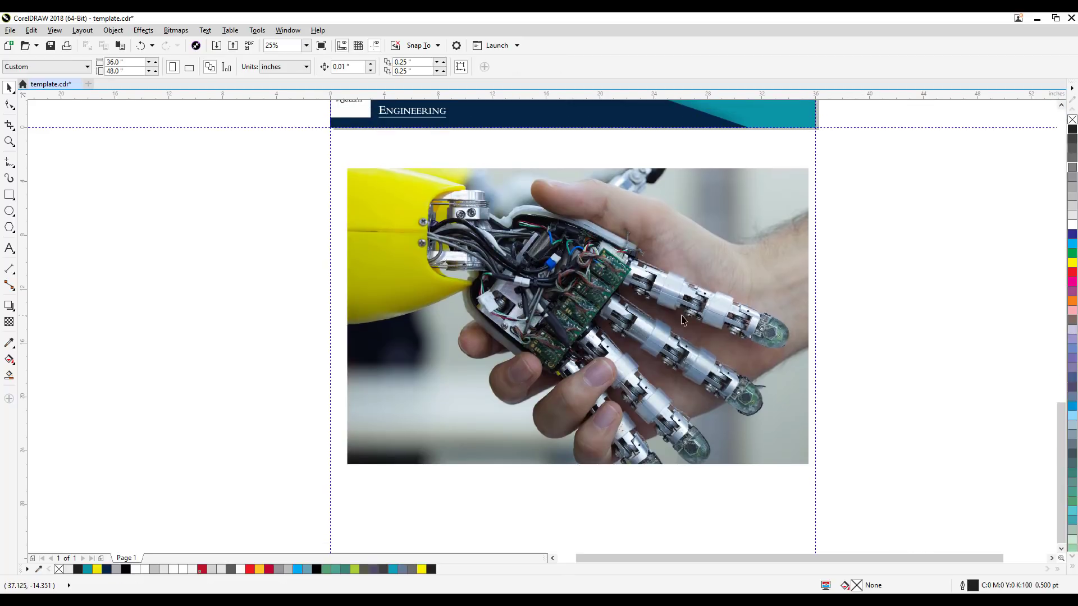
click(675, 316)
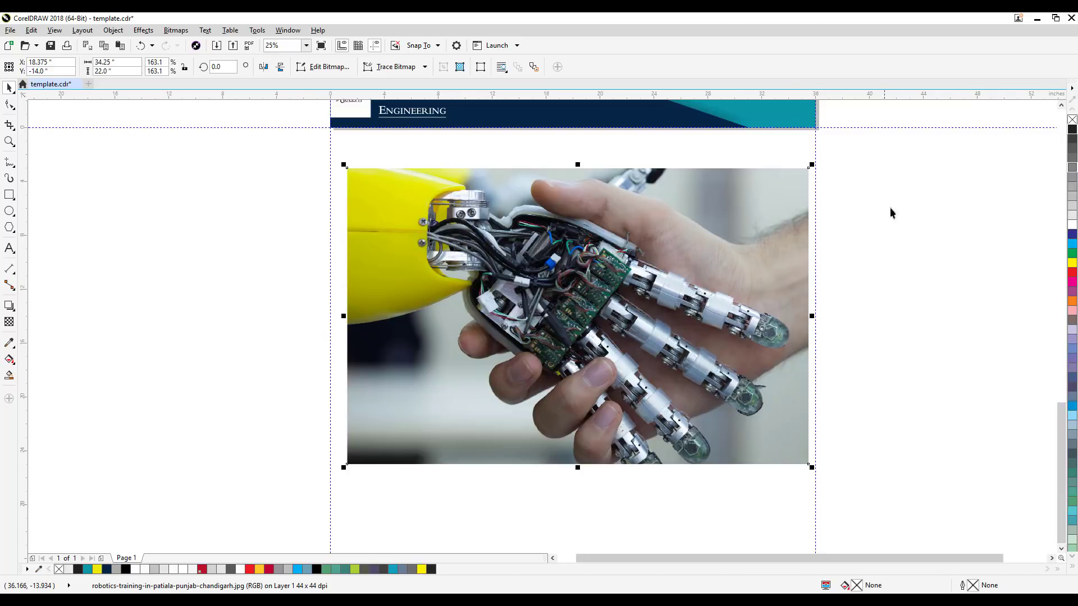
click(970, 277)
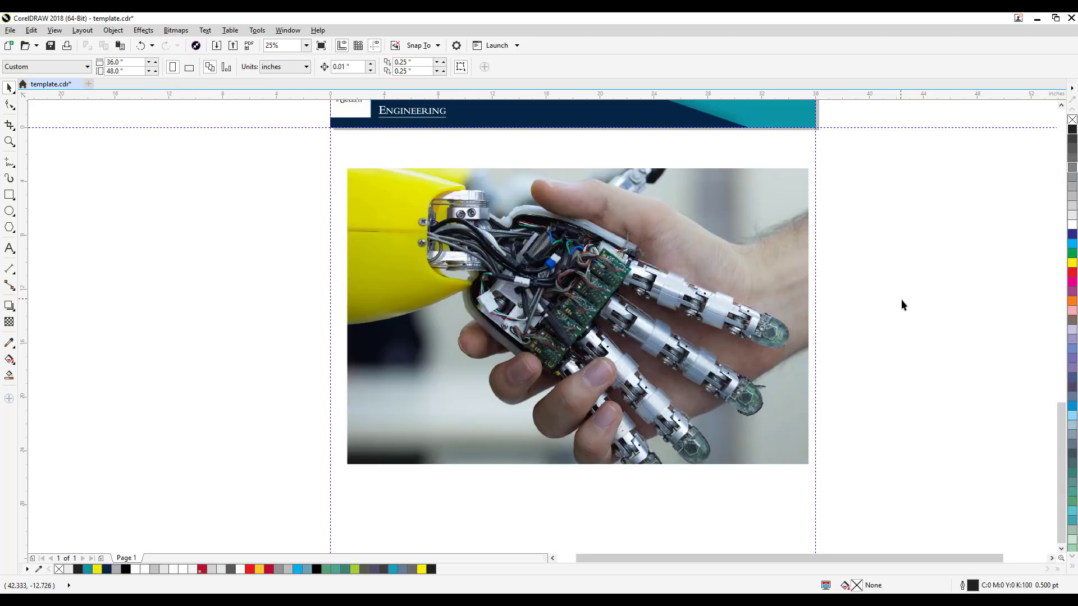
Step: Undo the last crop of the robot handshake photo
scroll(902, 303, down, 2)
key(ctrl+z)
click(1006, 358)
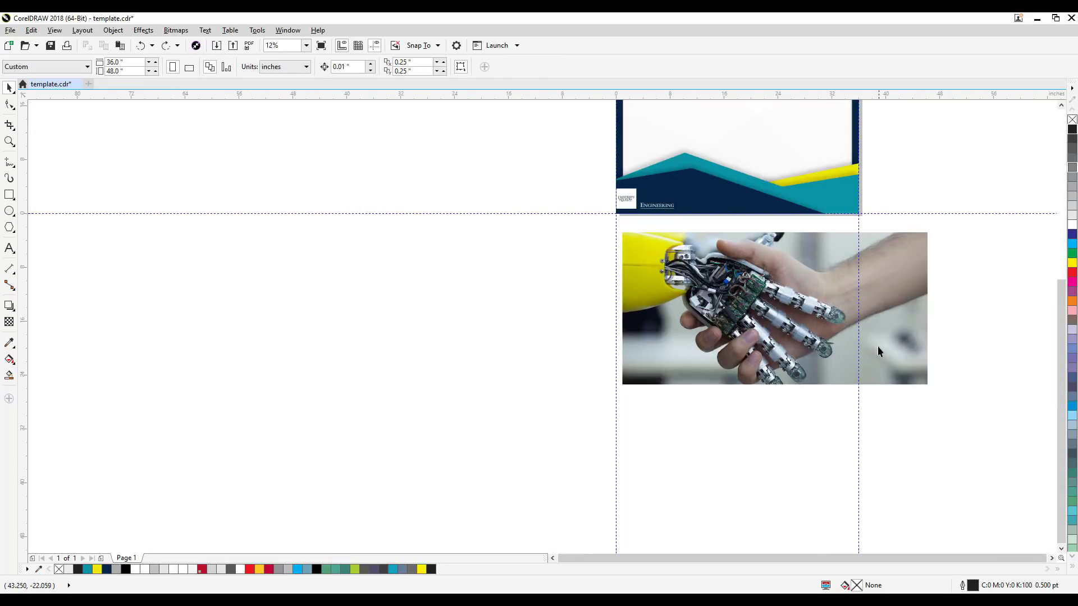
click(765, 345)
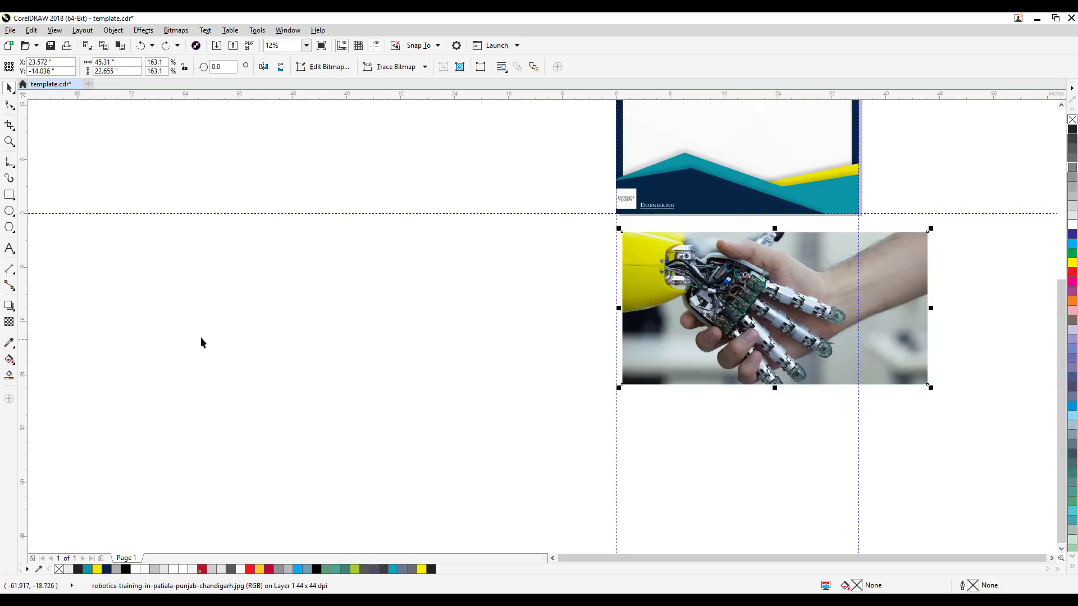
click(691, 502)
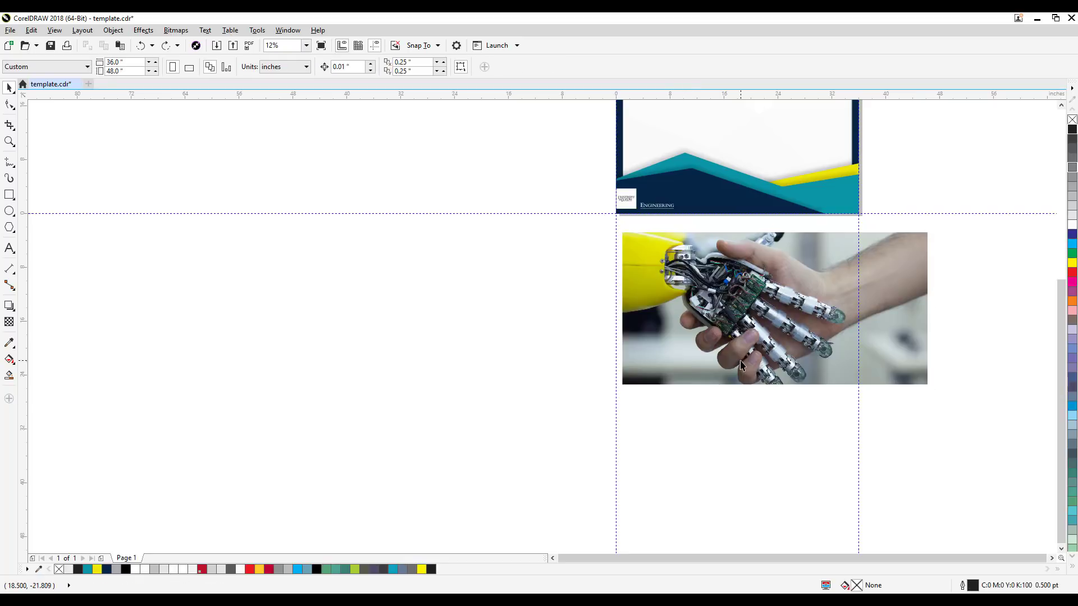
click(742, 364)
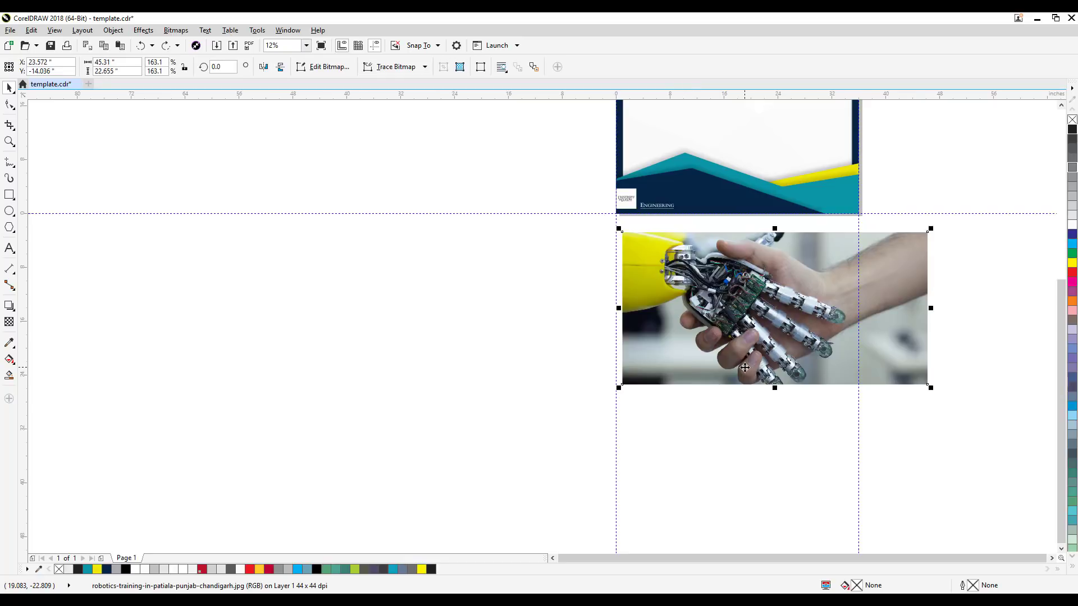
click(380, 350)
click(723, 325)
key(ctrl+d)
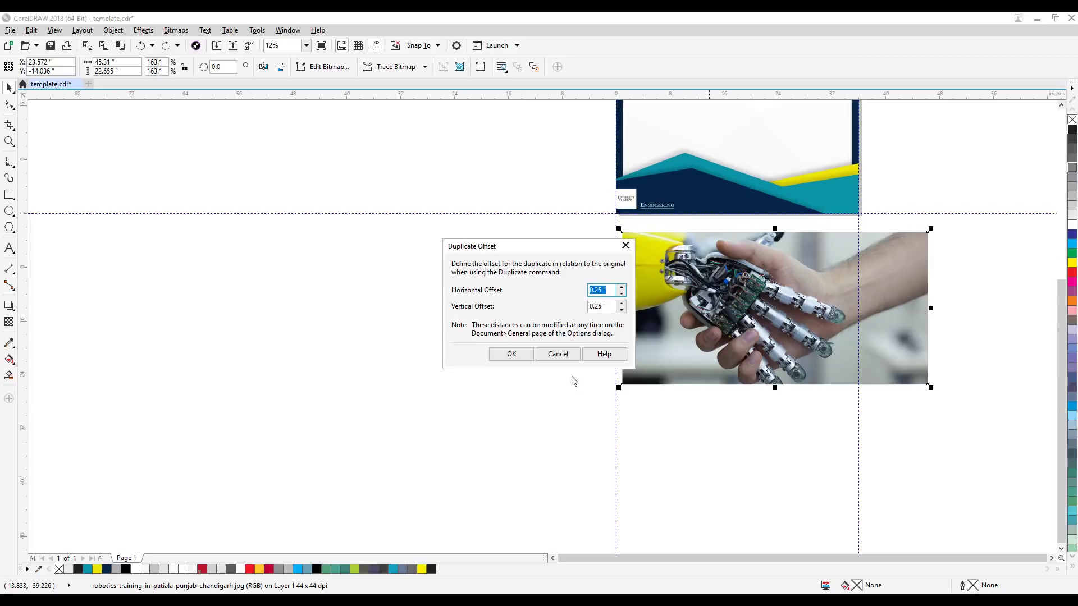
key(Escape)
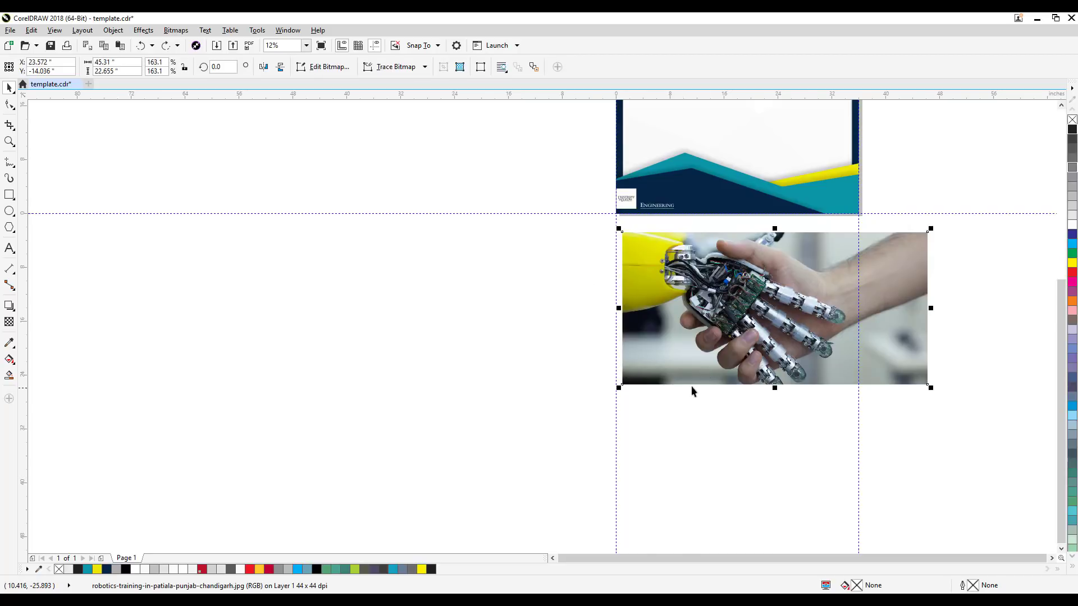
Step: Duplicate the full photo with 0.25 inch horizontal and vertical offsets and move the copy to about X -38.8, Y -15.9 inches, left of the original
click(486, 362)
click(640, 243)
click(113, 30)
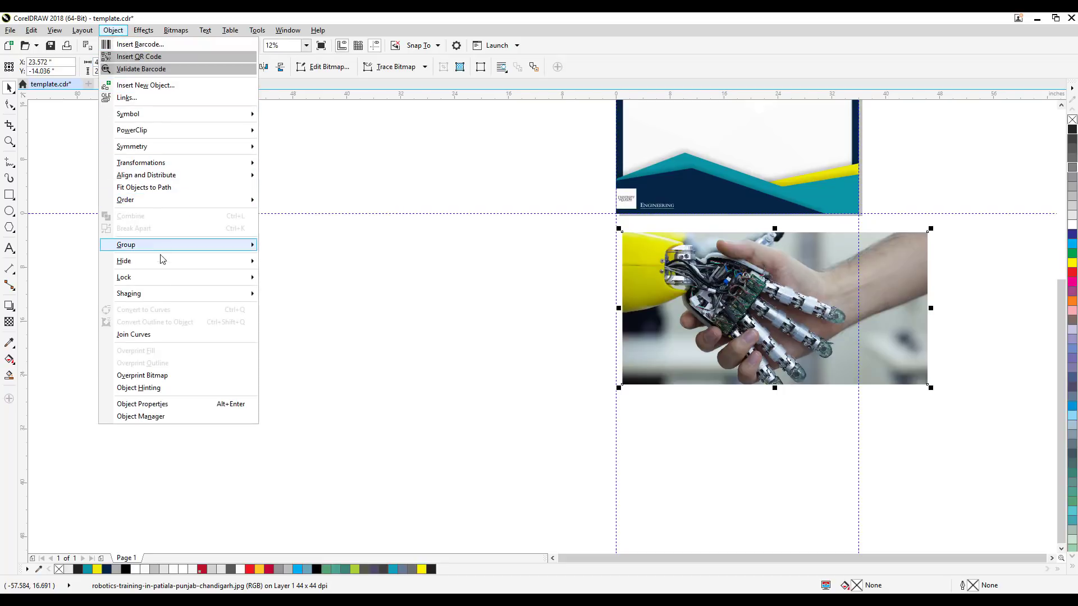
mouse_move(35, 38)
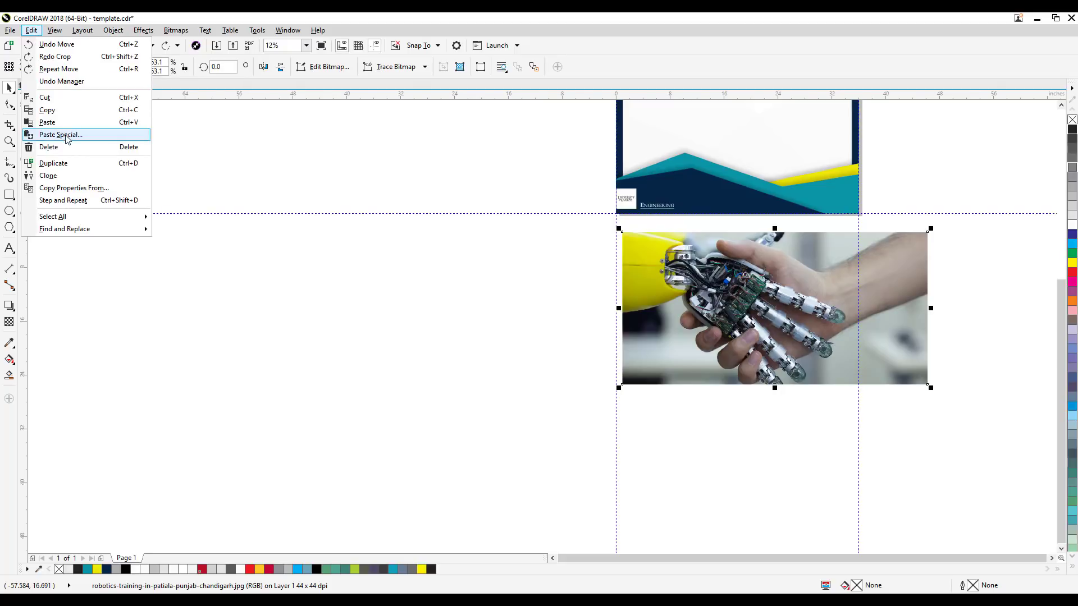
click(63, 168)
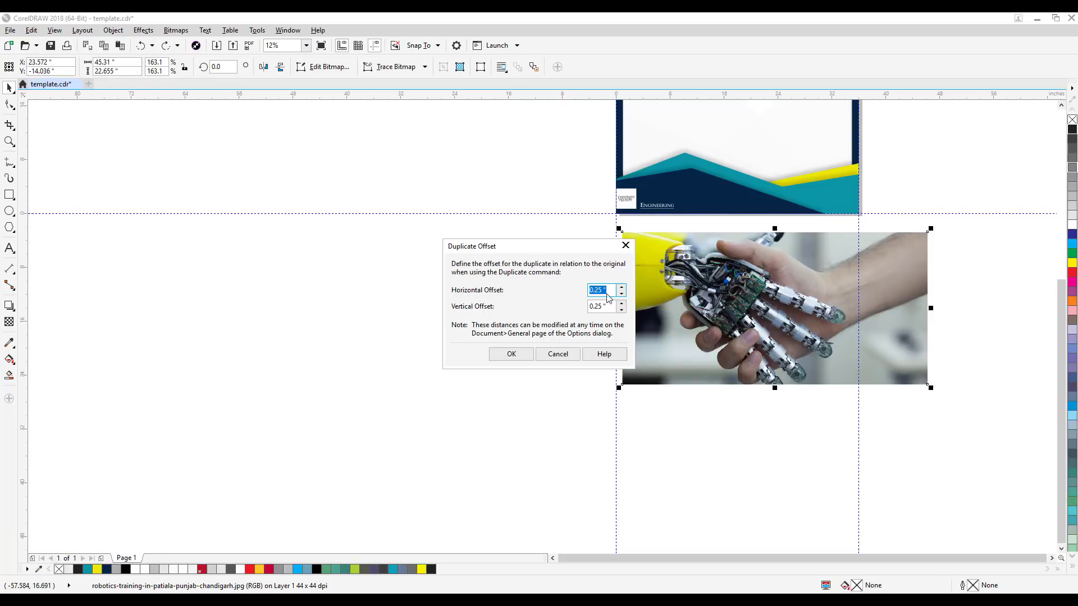
click(511, 354)
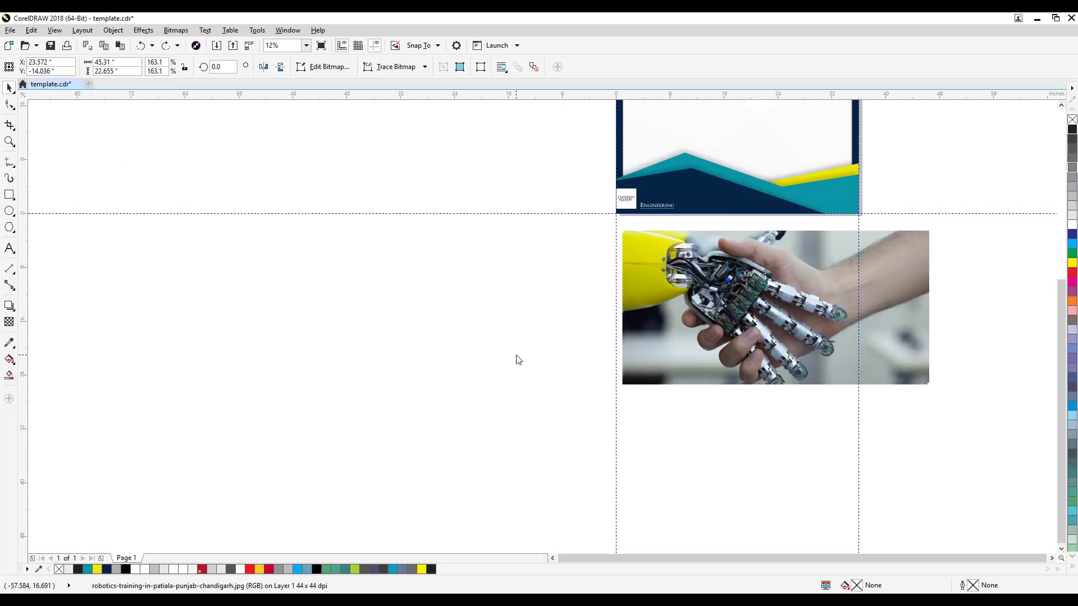
drag(617, 353, 341, 358)
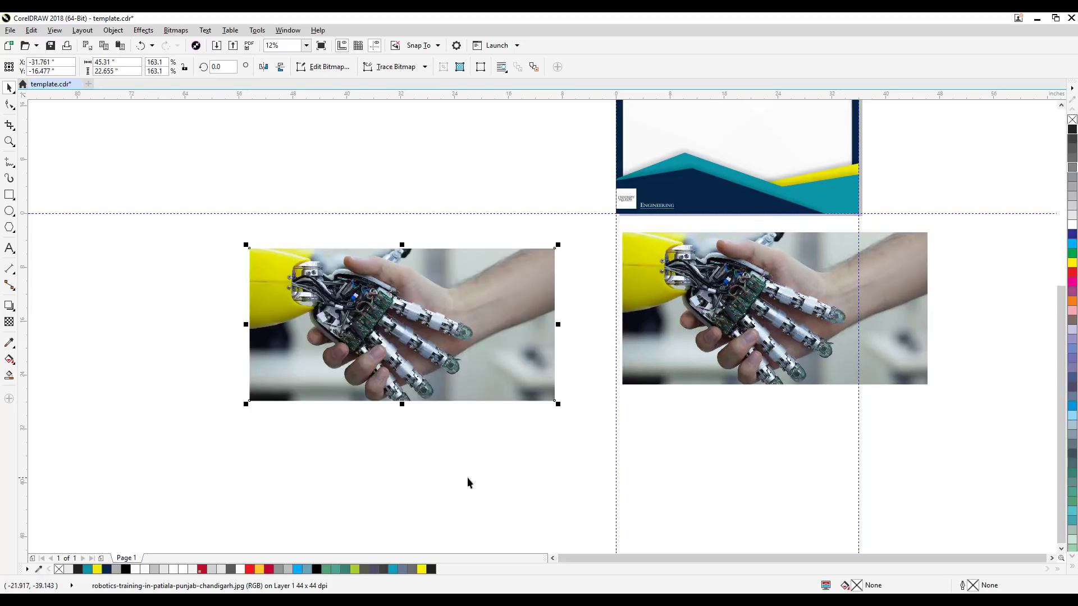
click(467, 477)
drag(443, 379, 393, 374)
Step: Shift the original photo about half an inch left and crop it to 34 by 22 inches around the robotic hand
scroll(774, 373, up, 4)
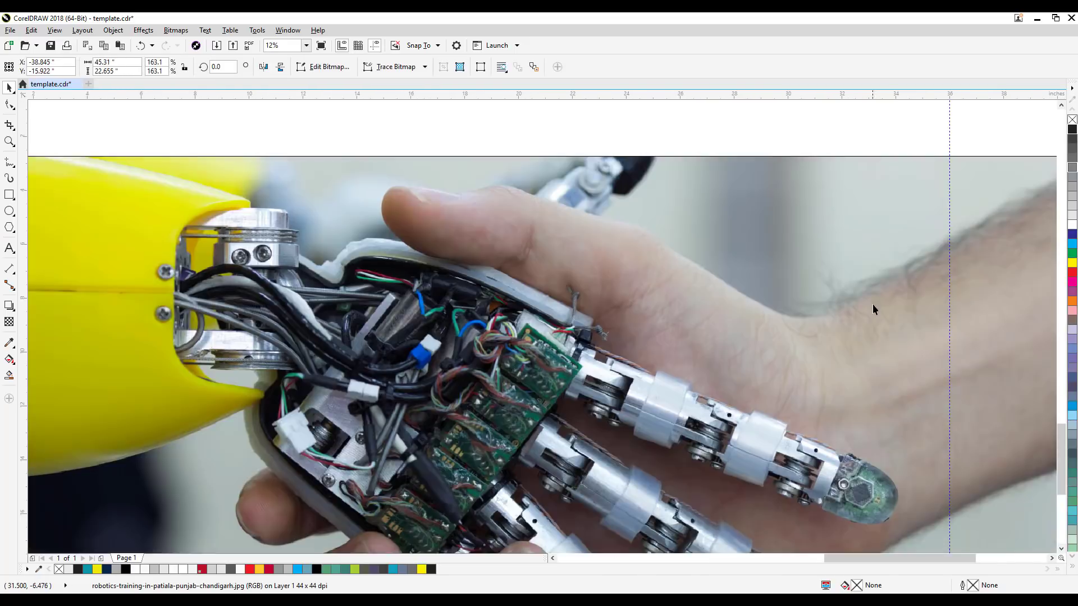
scroll(760, 229, down, 2)
drag(574, 259, 567, 261)
mouse_move(183, 311)
mouse_down()
mouse_move(236, 311)
mouse_move(178, 301)
mouse_up()
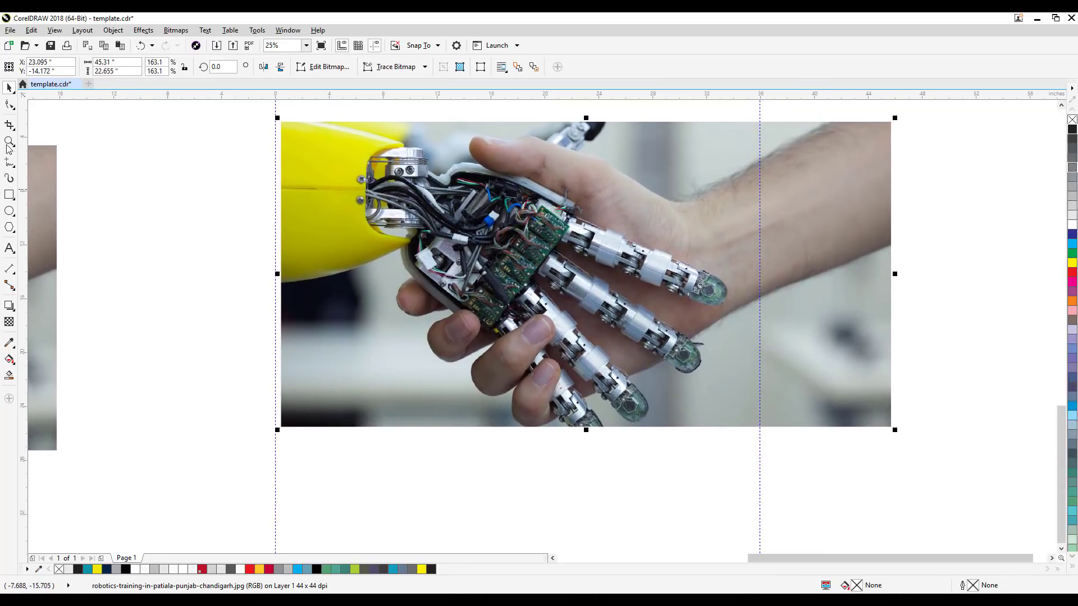
click(9, 124)
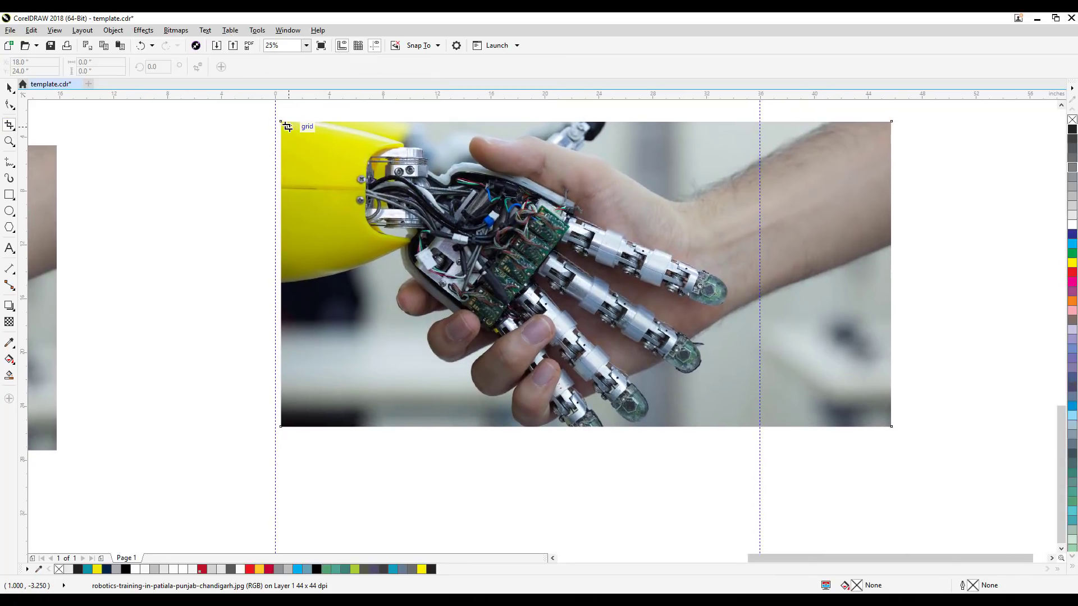
drag(289, 129, 747, 424)
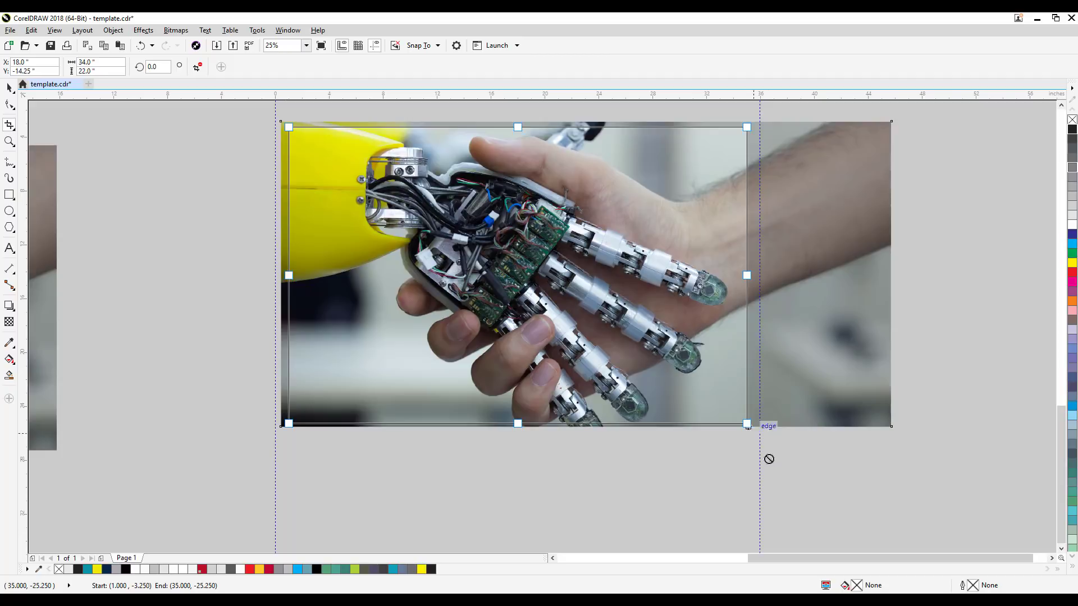
key(Return)
Step: Move the cropped photo up onto the poster's lower half, centred at about X 17.5, Y 14 inches
scroll(574, 402, down, 1)
scroll(182, 266, down, 1)
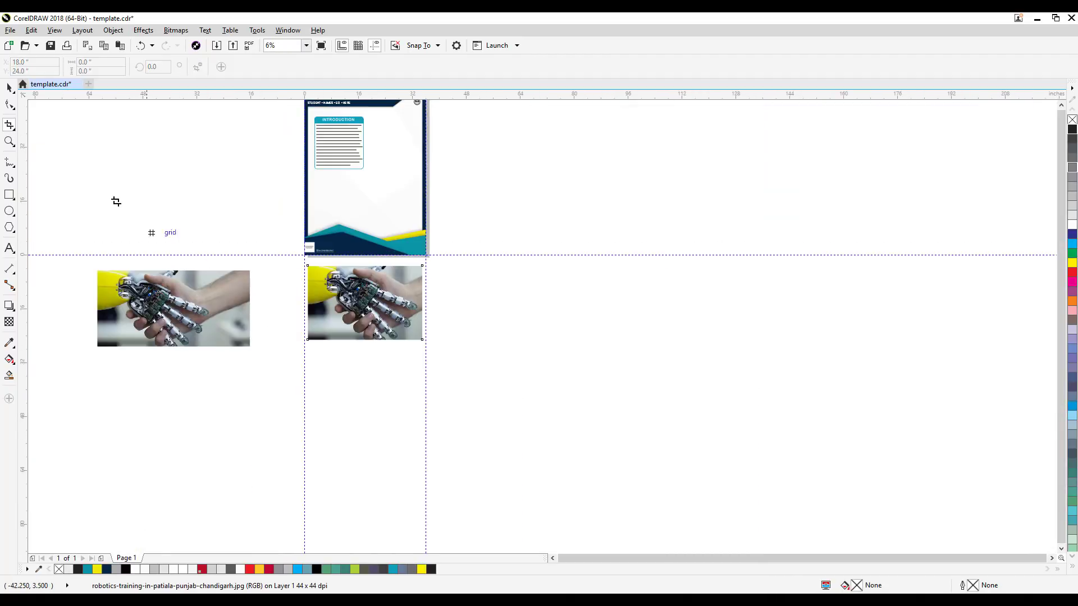
drag(112, 195, 197, 267)
click(10, 88)
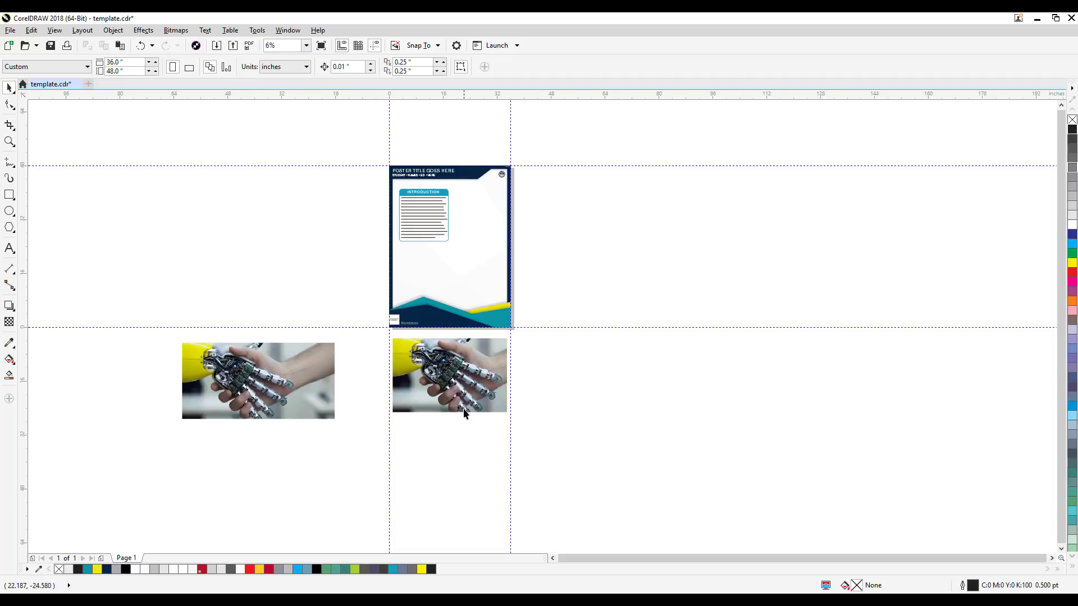
drag(466, 410, 463, 313)
scroll(559, 296, up, 2)
drag(560, 297, 796, 374)
scroll(888, 357, down, 1)
scroll(771, 332, up, 1)
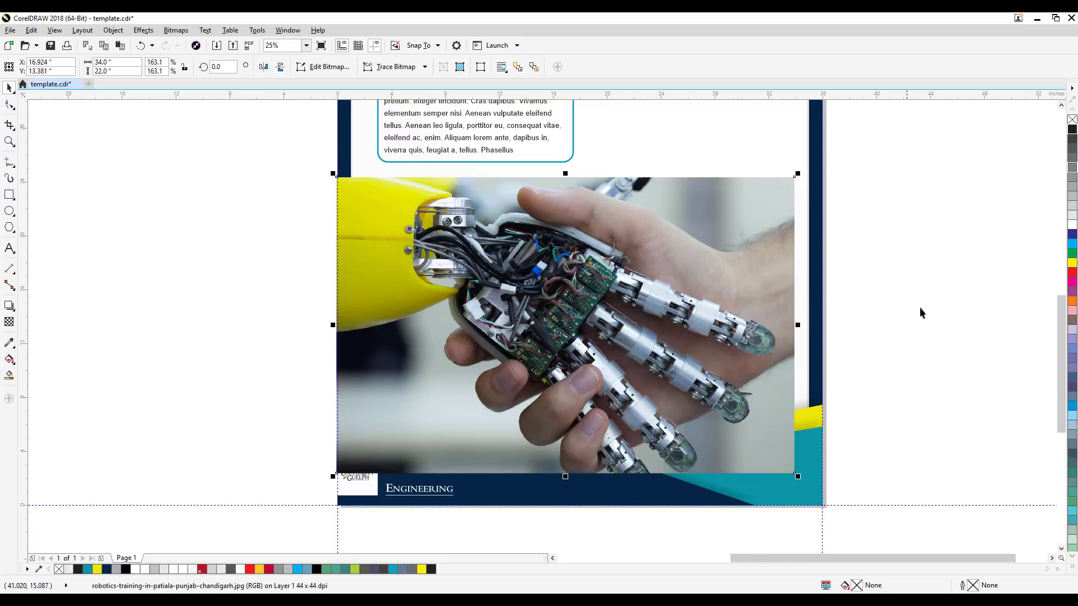
drag(676, 302, 685, 294)
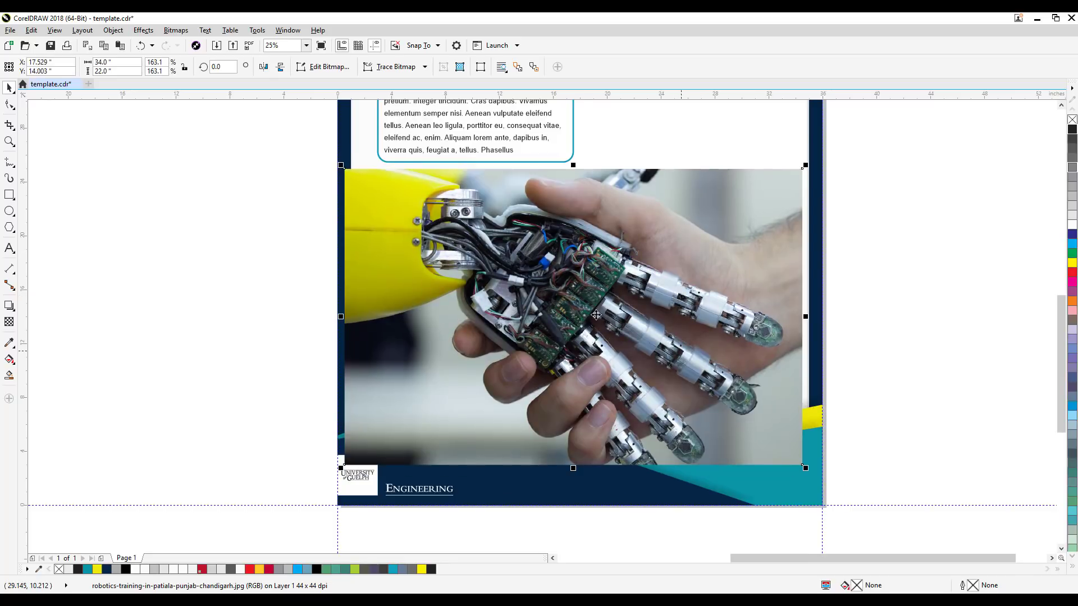
Step: Send the cropped photo to the back of the page, behind the poster's border and wave graphics
click(113, 31)
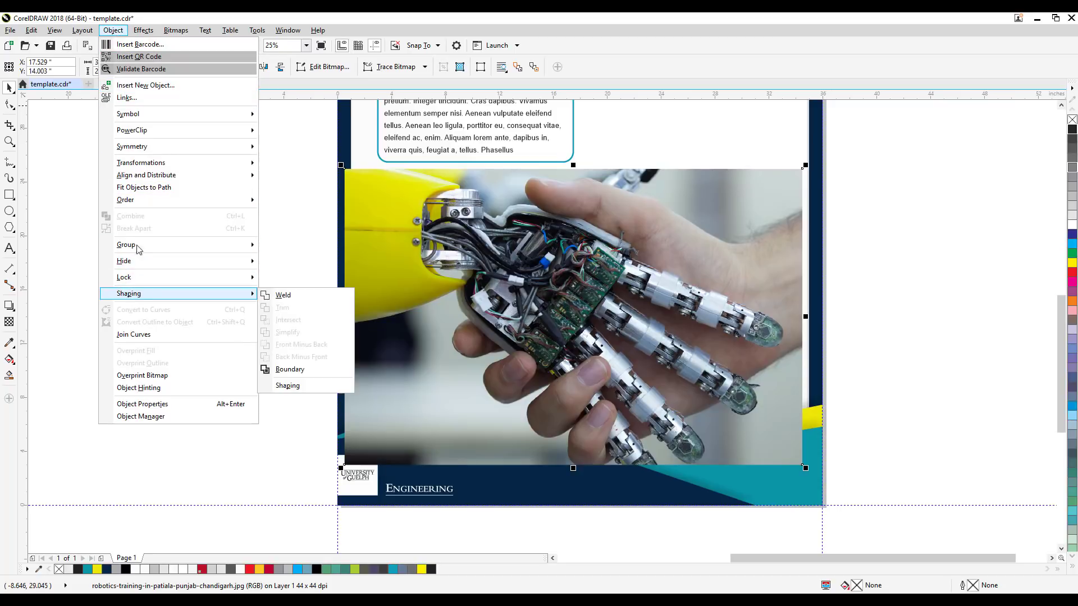
mouse_move(149, 201)
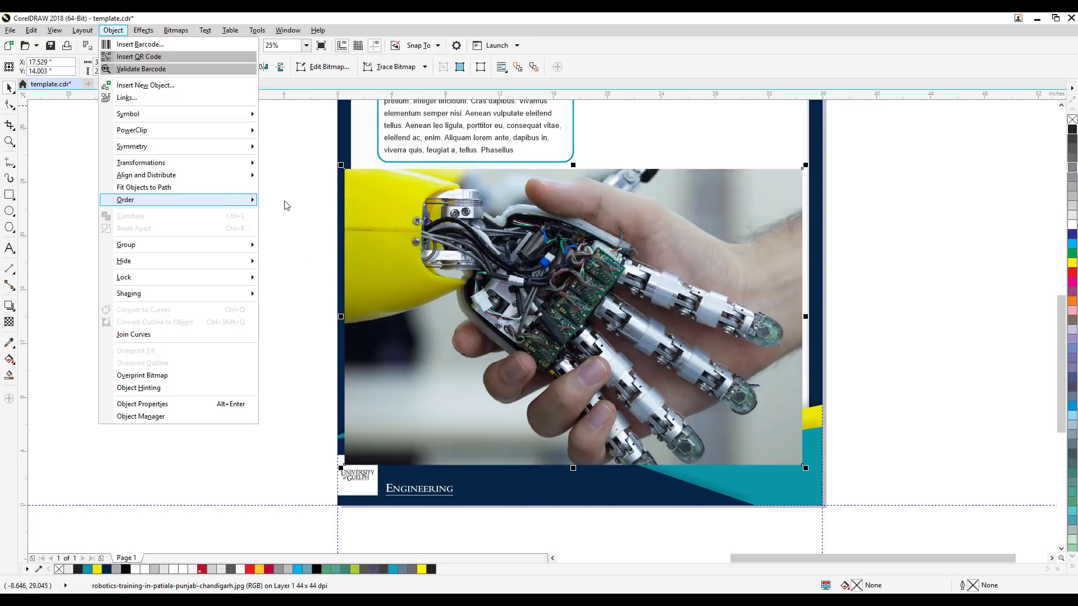
click(472, 223)
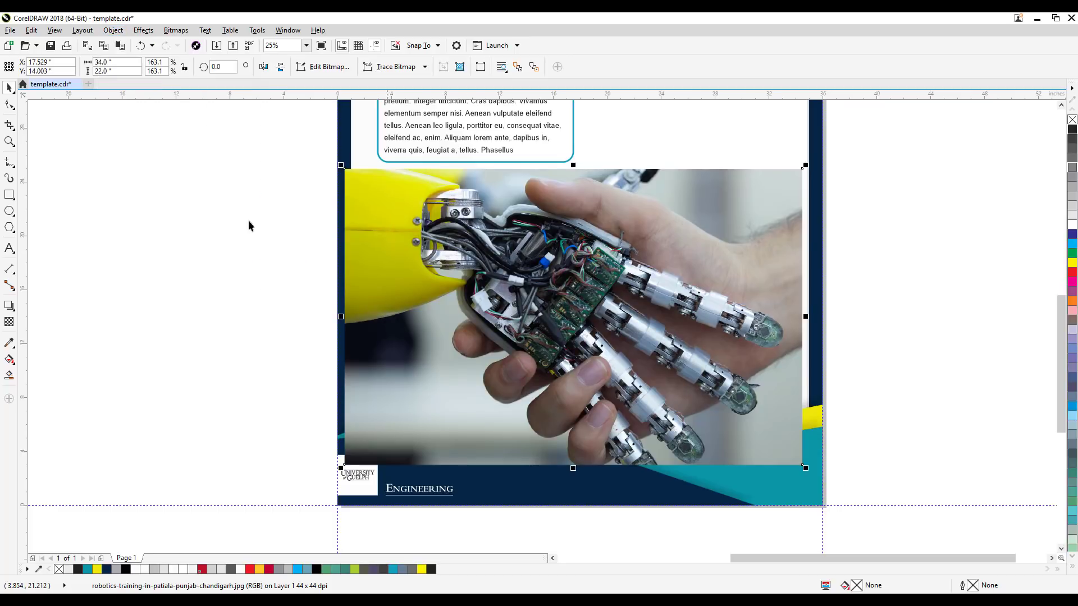
click(113, 29)
mouse_move(138, 200)
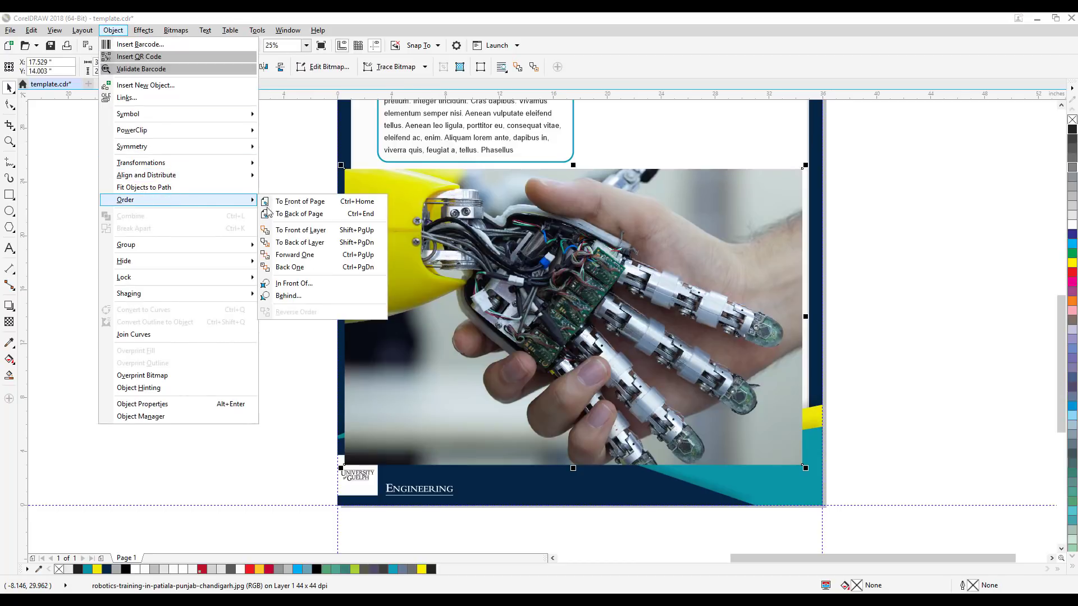
click(308, 216)
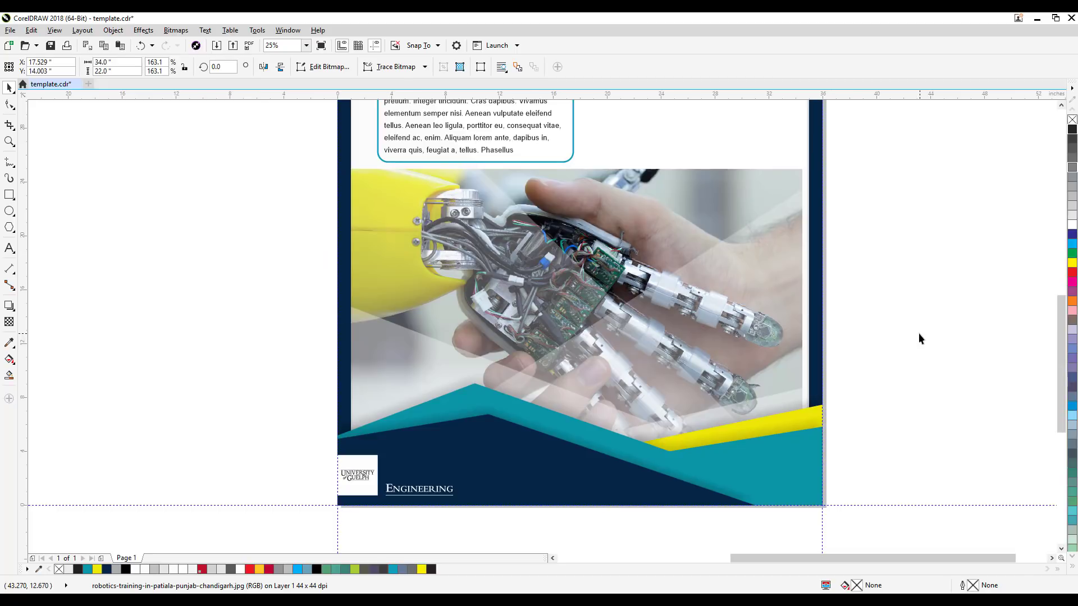
click(919, 335)
Step: Select the photo behind the poster graphics and scale it proportionally to about 167.8%, about 35 inches wide
click(712, 186)
key(Escape)
click(699, 205)
drag(849, 224, 826, 274)
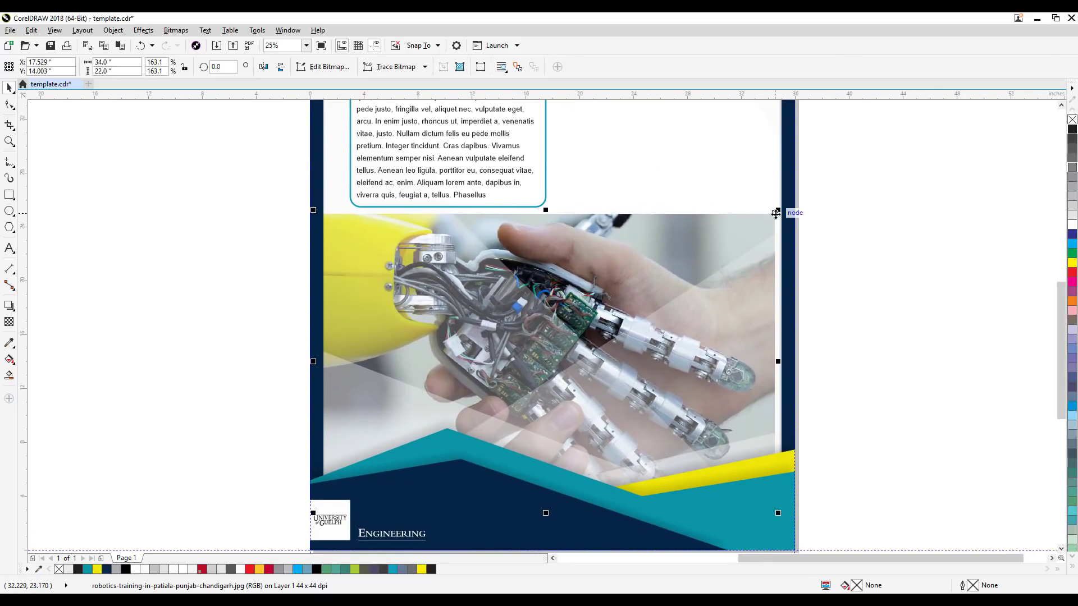
drag(777, 212, 791, 202)
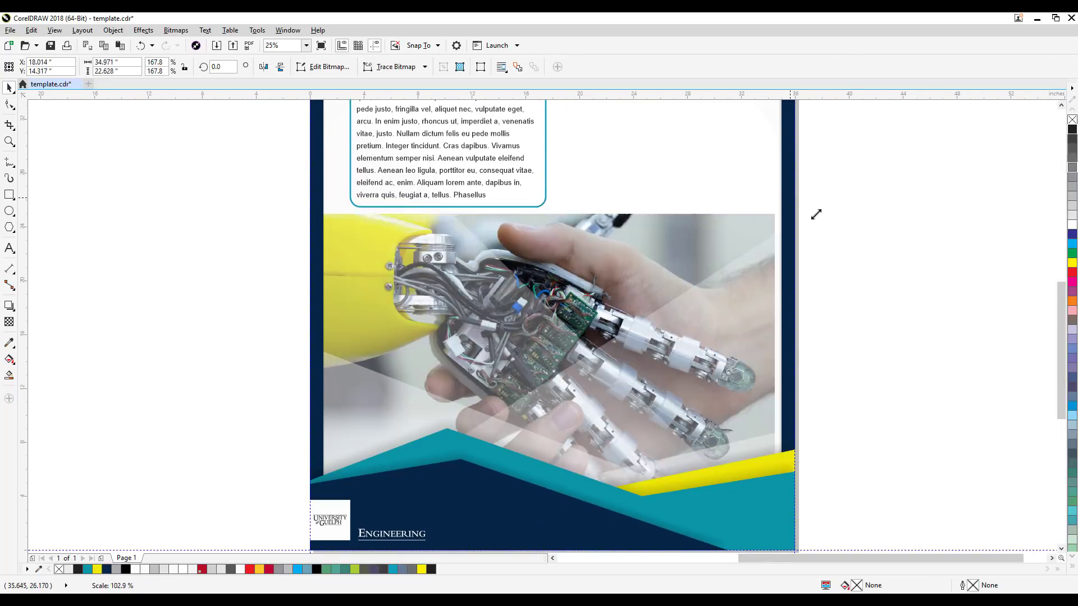
Step: Deselect the scaled photo and unlock all locked objects on the poster
click(844, 252)
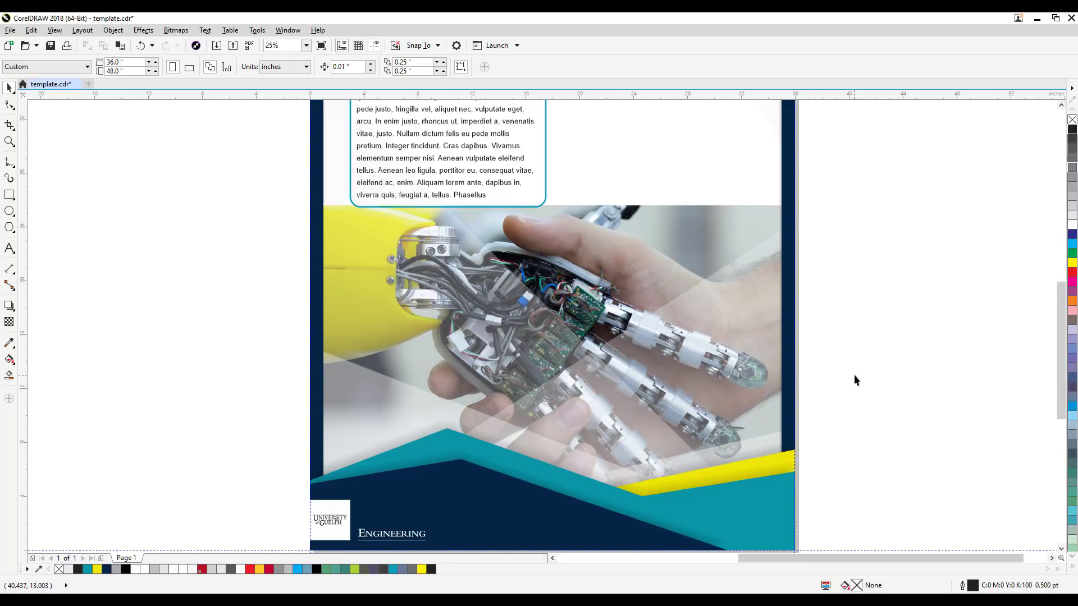
scroll(837, 377, down, 1)
scroll(743, 367, up, 2)
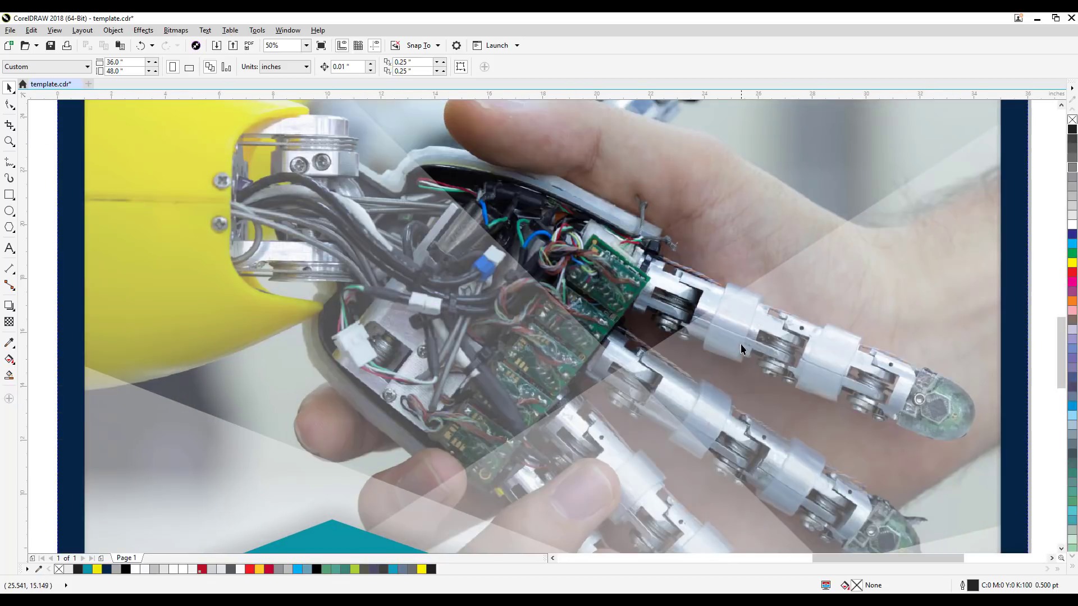
scroll(740, 344, down, 1)
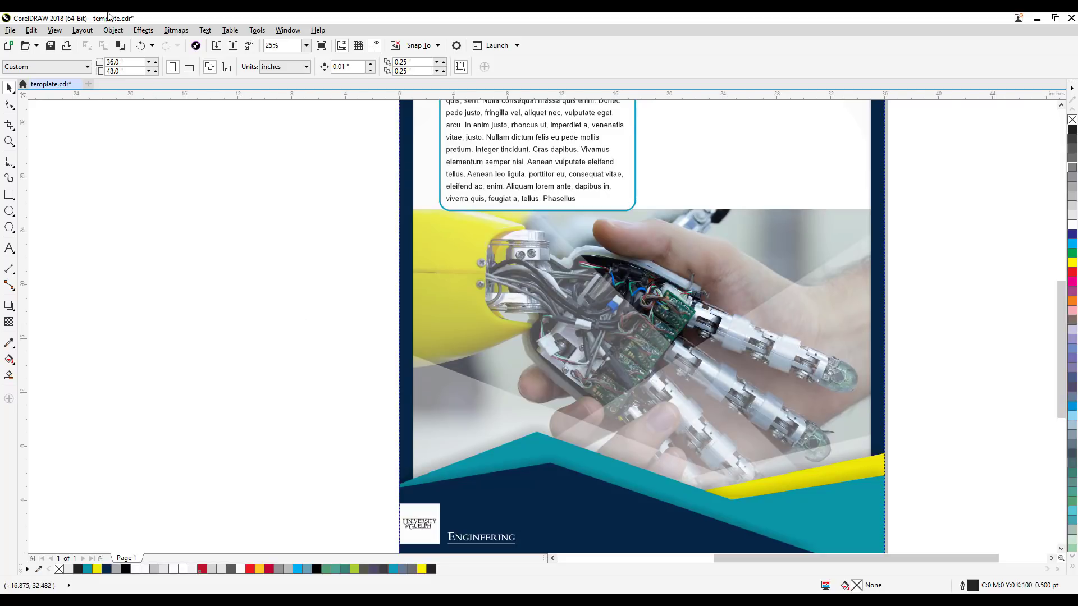
click(113, 30)
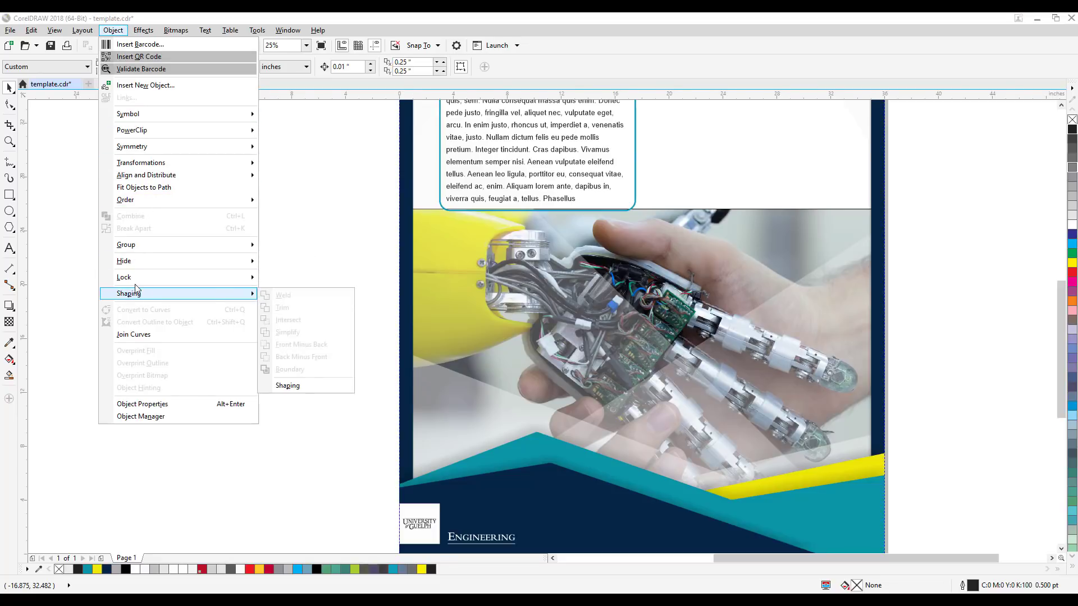
mouse_move(132, 278)
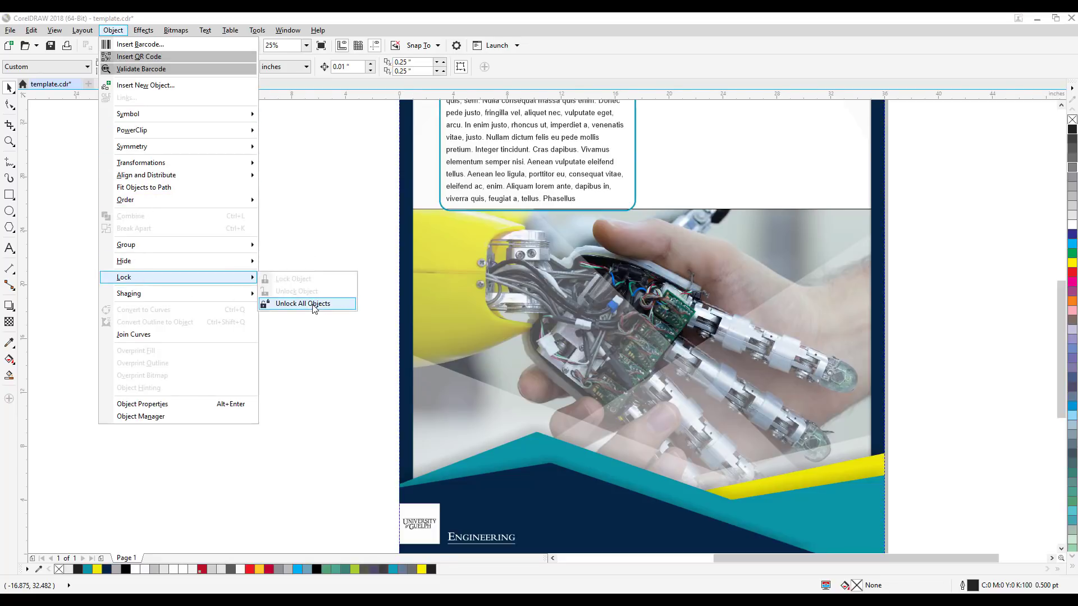
click(313, 306)
click(466, 284)
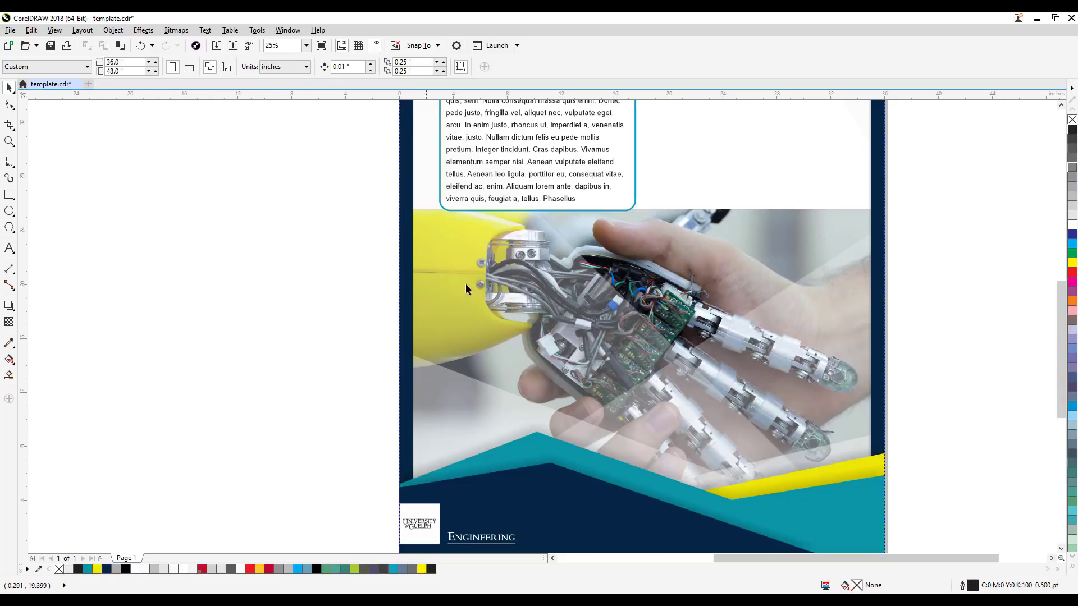
Step: Delete the two large translucent light-grey shapes that overlay the robot handshake photo
click(517, 279)
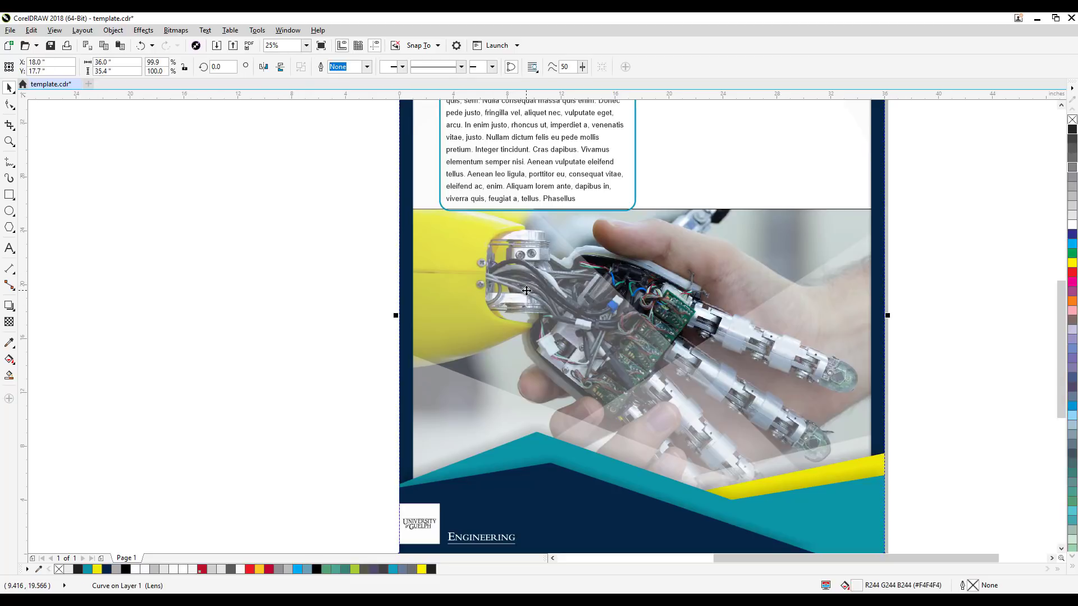
alt+click(527, 293)
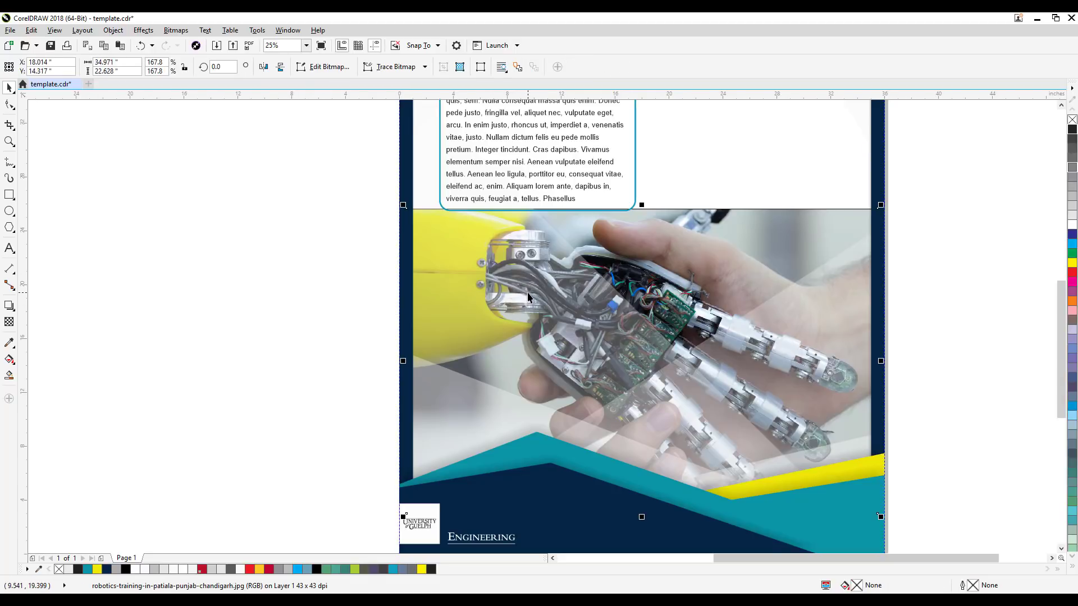
click(527, 292)
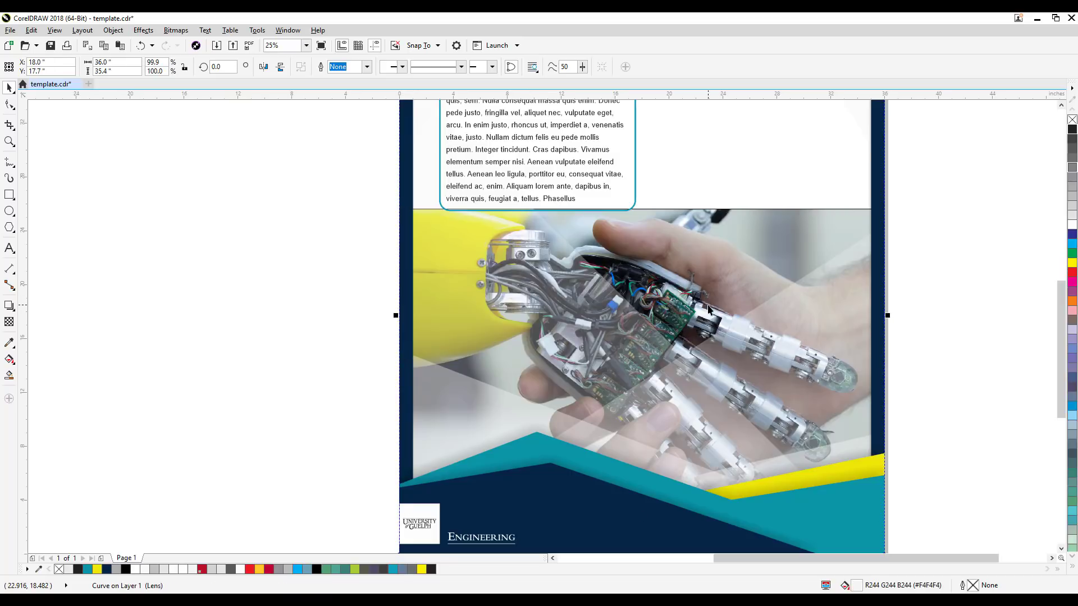
scroll(570, 329, down, 1)
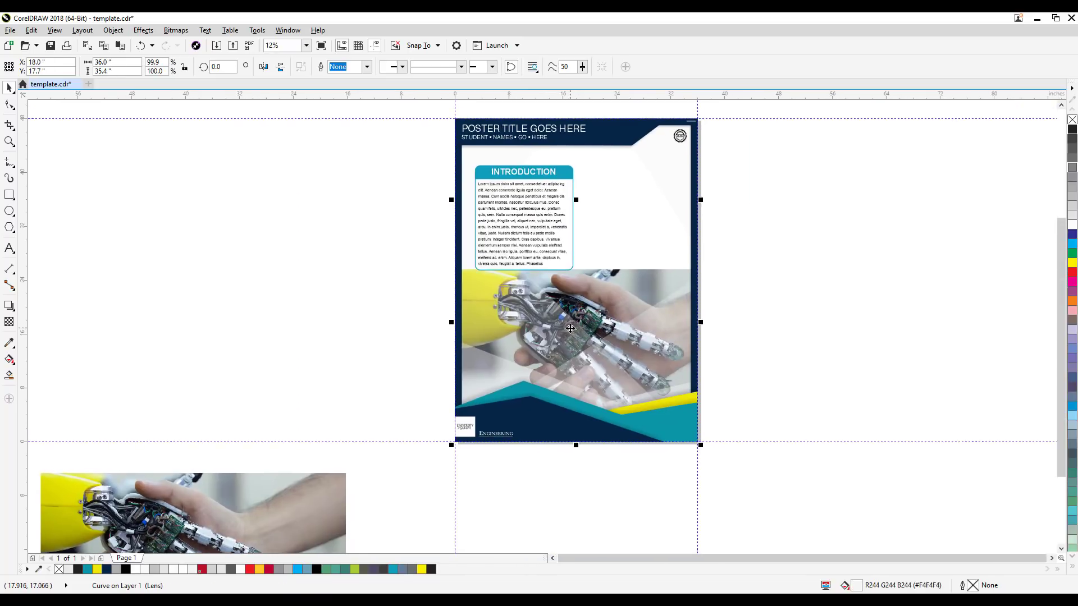
drag(570, 328, 681, 313)
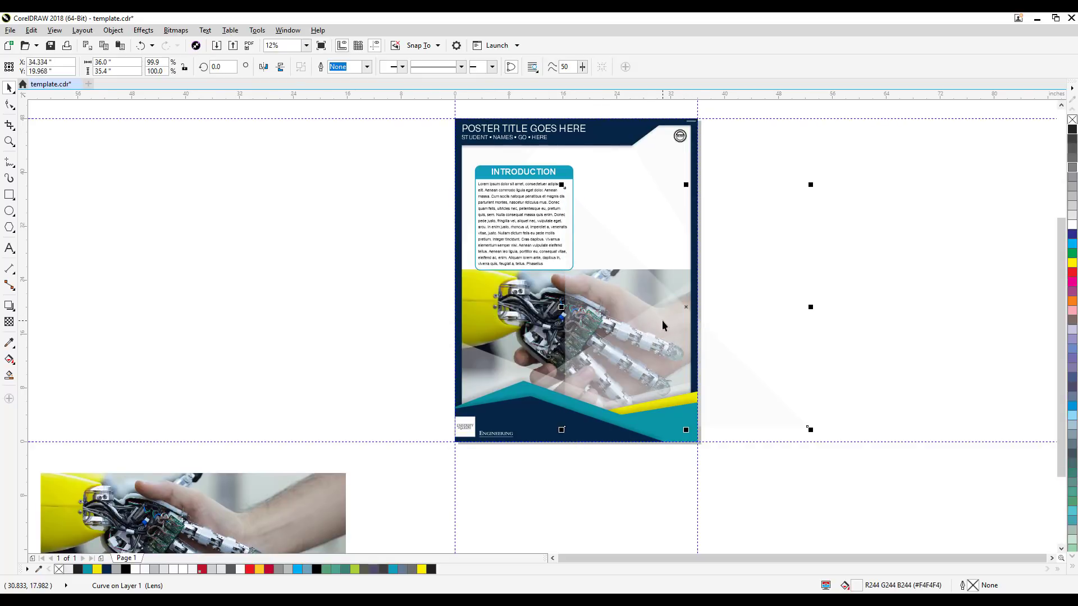
key(Delete)
click(480, 368)
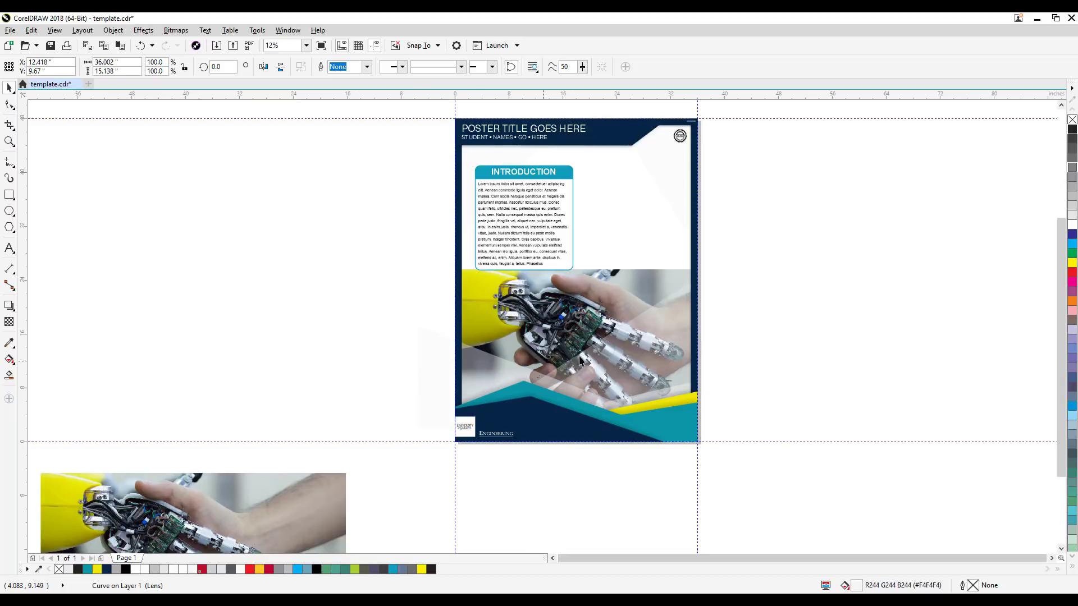
key(Delete)
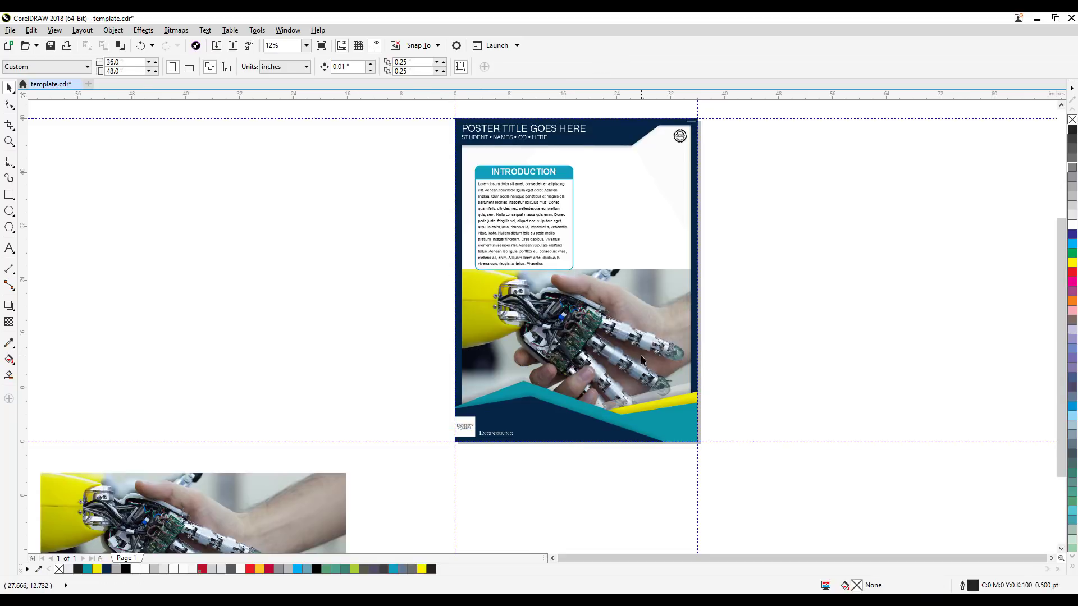
scroll(584, 331, up, 2)
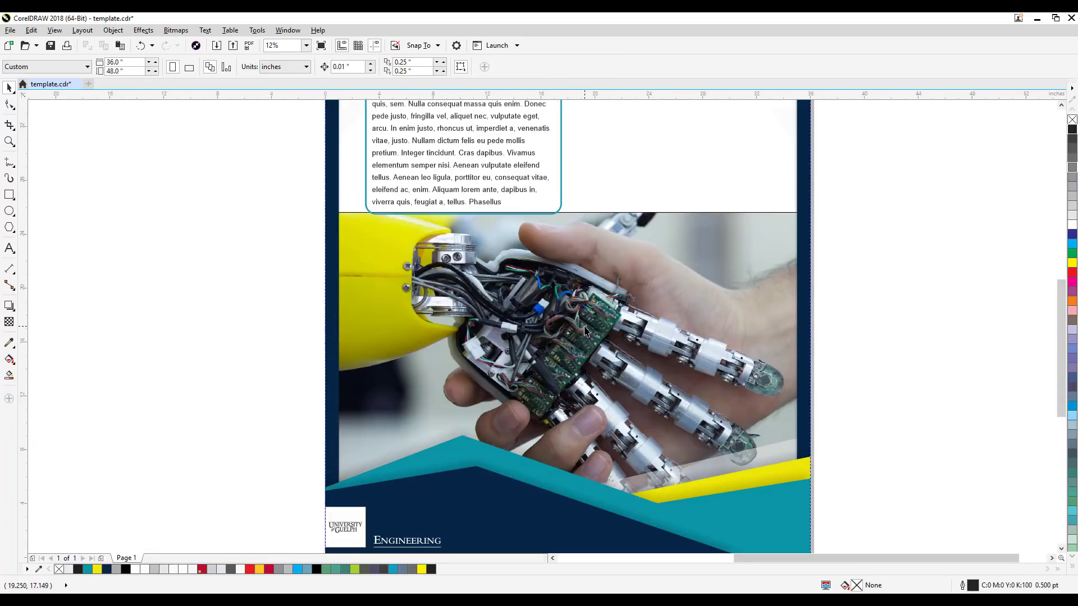
click(748, 460)
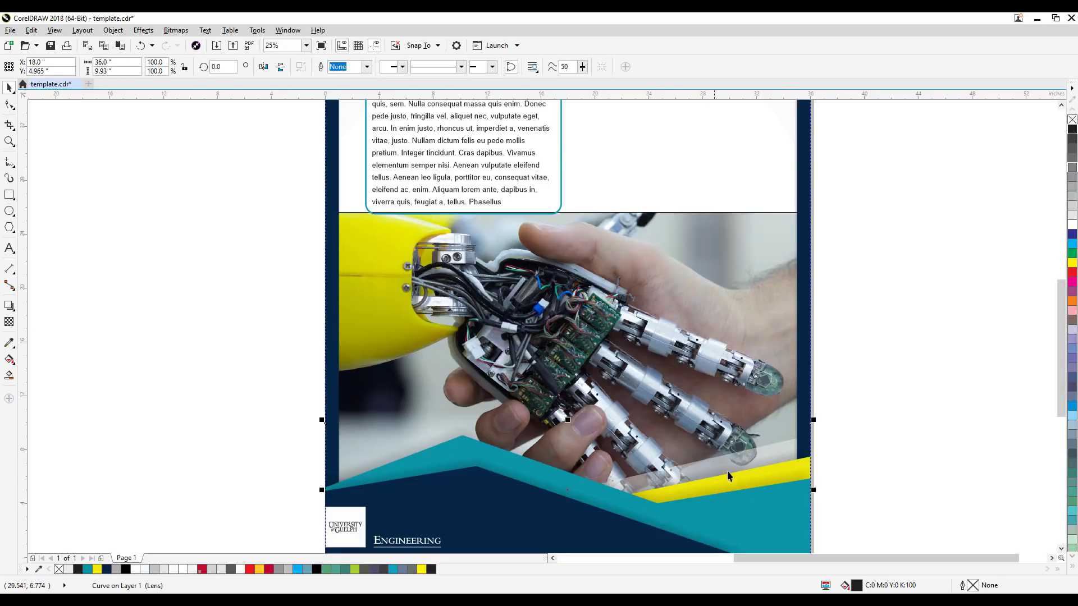
click(849, 441)
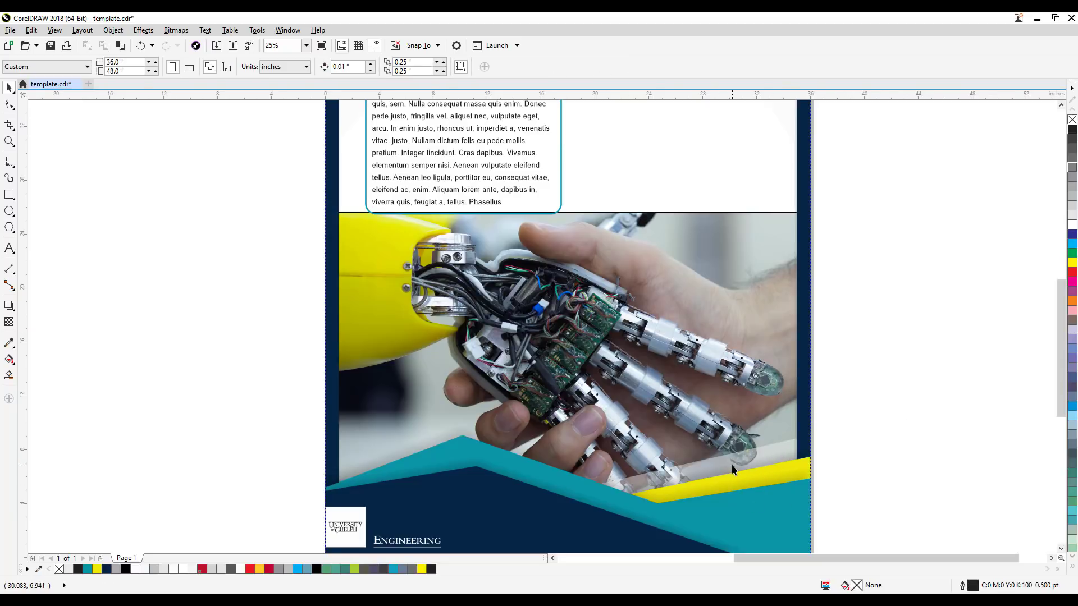
click(777, 453)
click(821, 441)
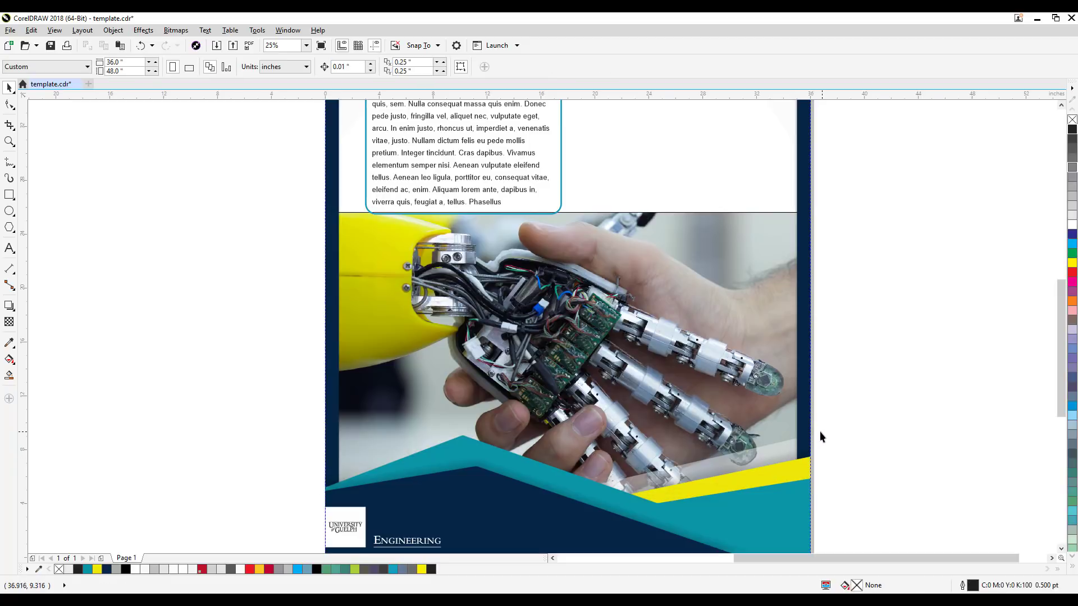
click(778, 449)
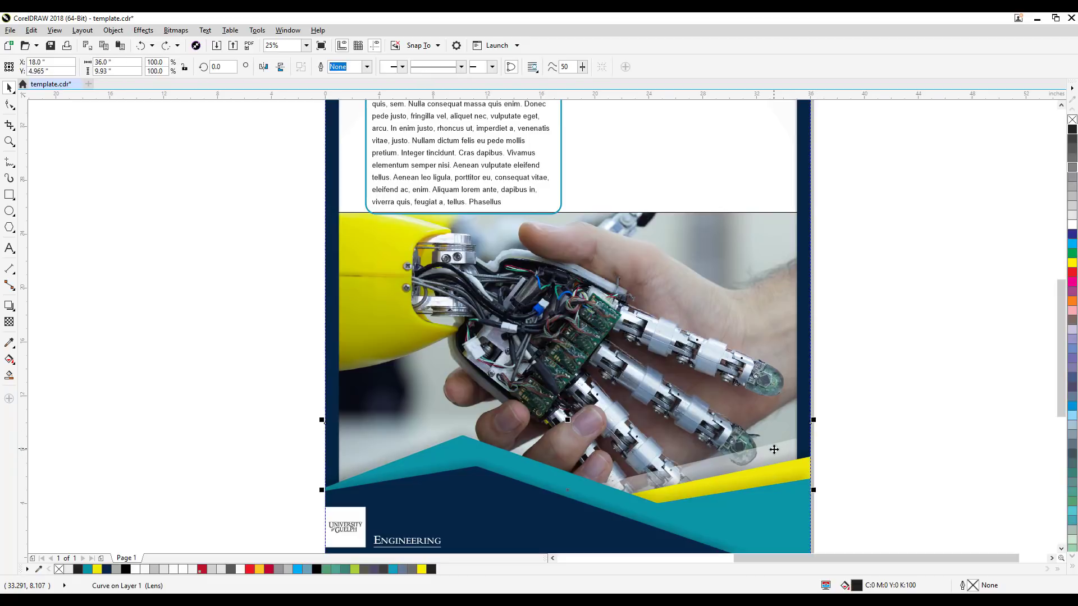
click(907, 404)
click(672, 470)
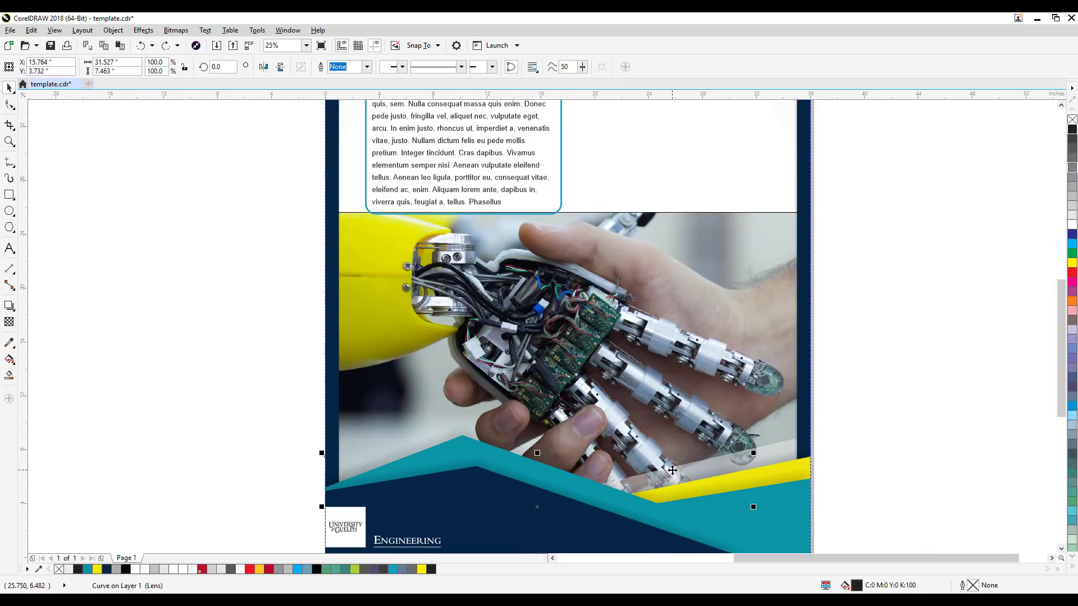
alt+click(672, 470)
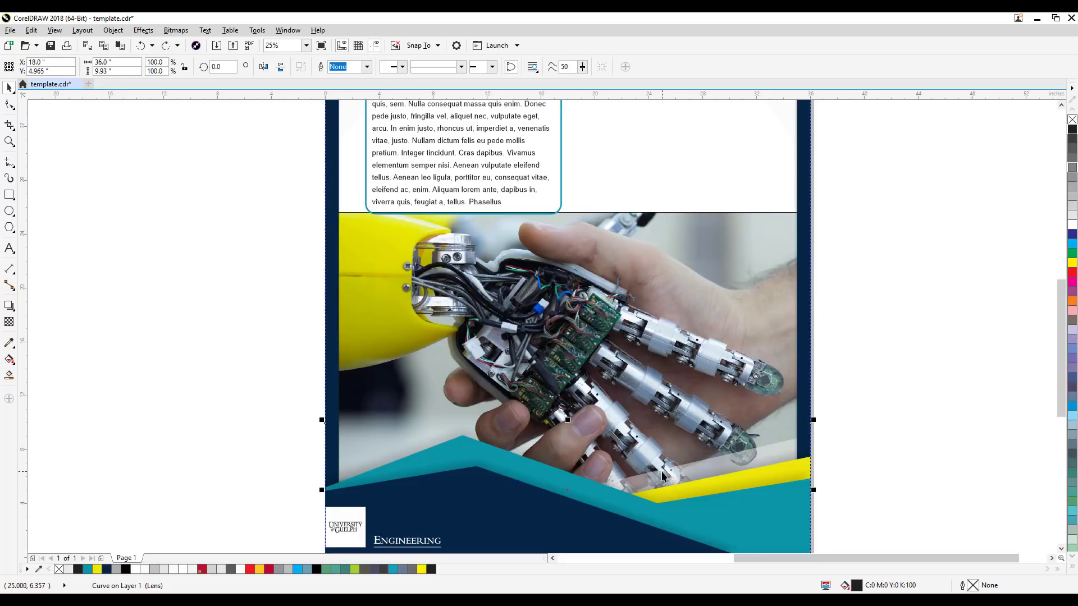
alt+click(660, 472)
key(Escape)
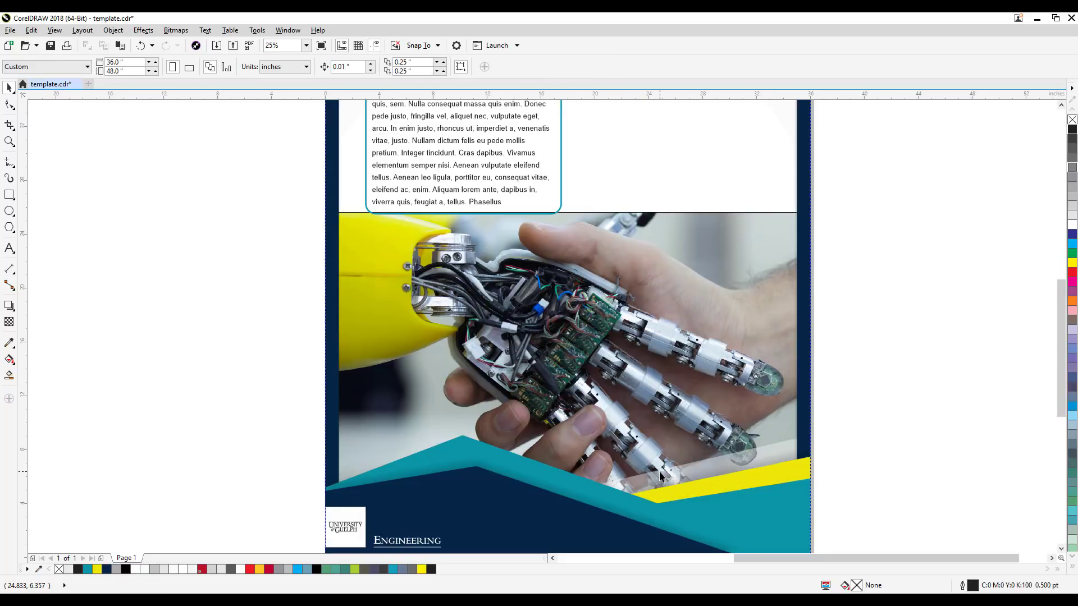
Step: Delete the translucent strip covering the photo just above the poster's yellow band
key(super)
click(841, 370)
click(748, 453)
alt+click(750, 455)
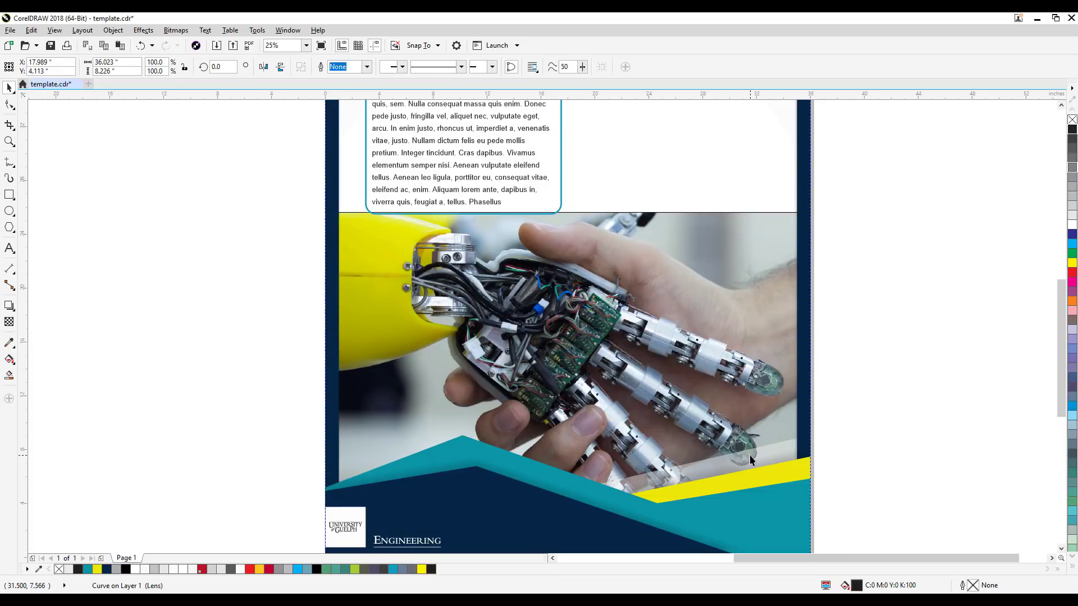
key(Escape)
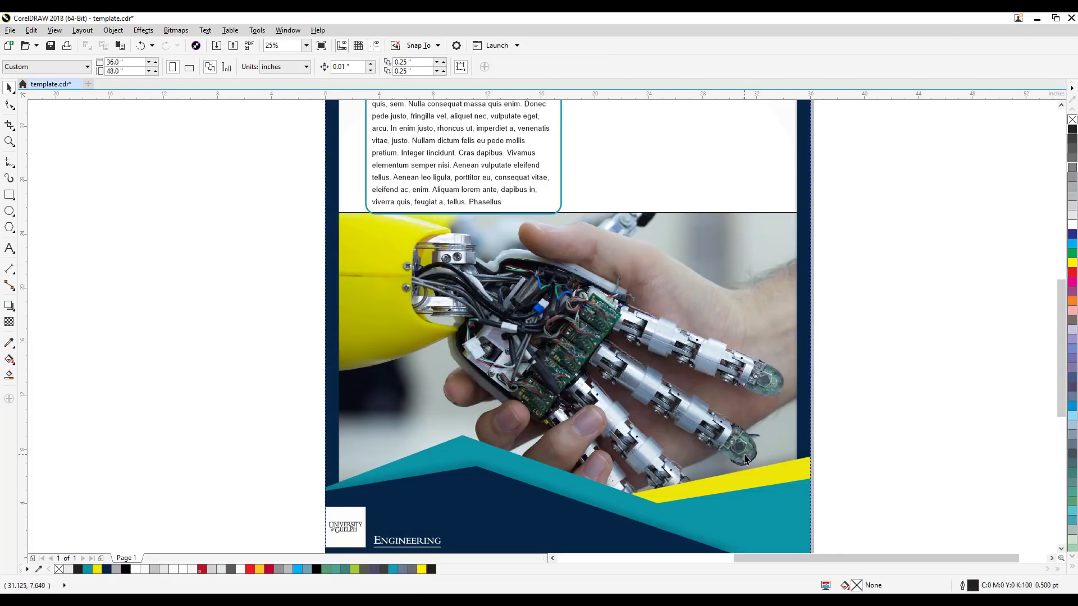
scroll(692, 368, down, 2)
scroll(679, 340, up, 2)
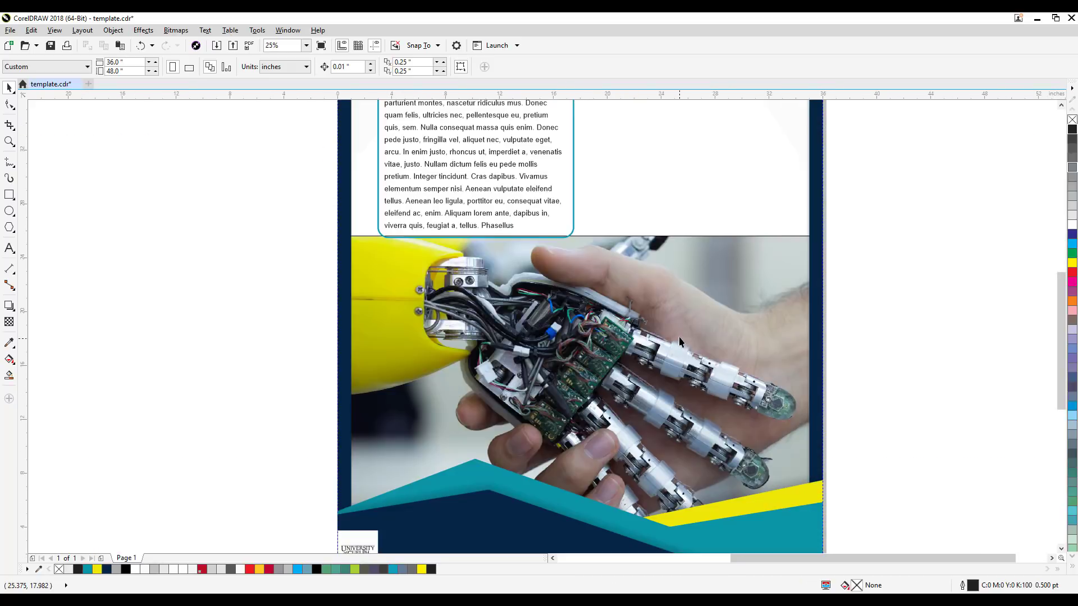
click(640, 290)
scroll(659, 238, up, 1)
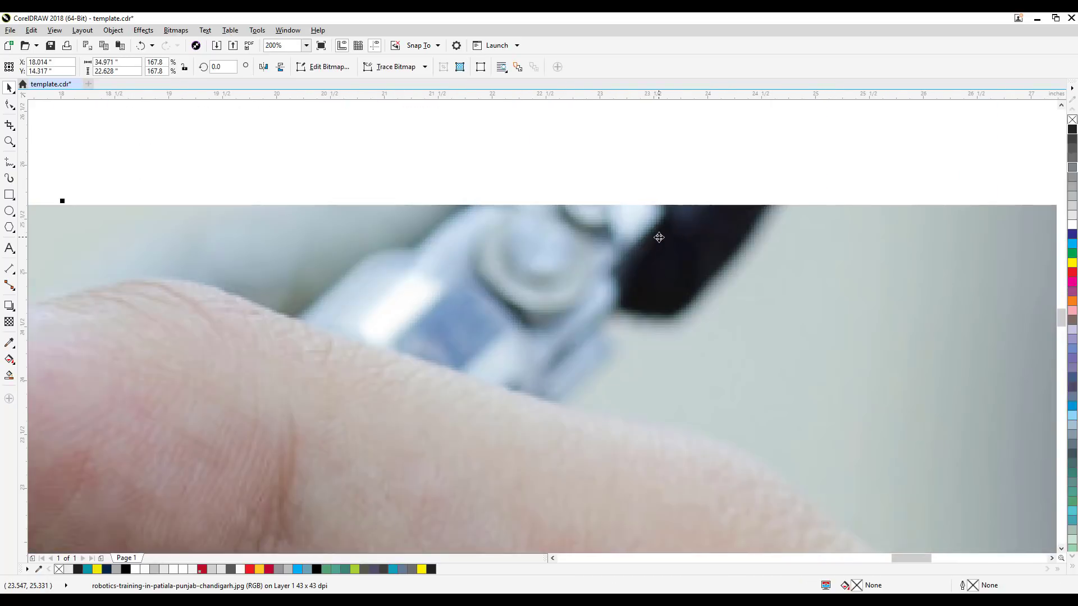
Step: Copy the entire poster using the PANOSE suggested font match, and place the duplicate about 44 inches to the right of the original
scroll(881, 289, down, 6)
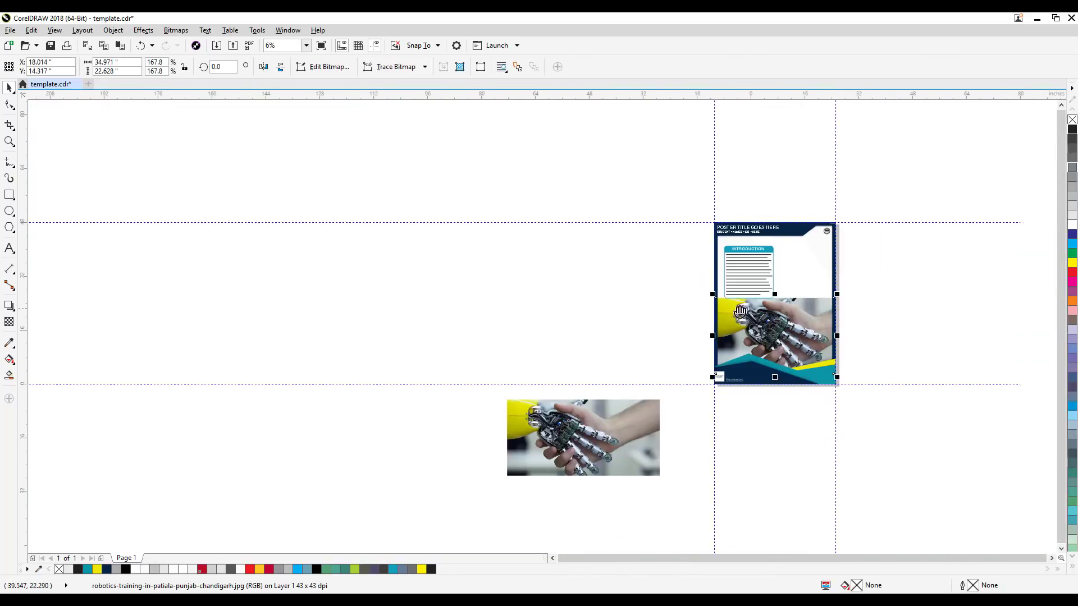
drag(438, 189, 681, 447)
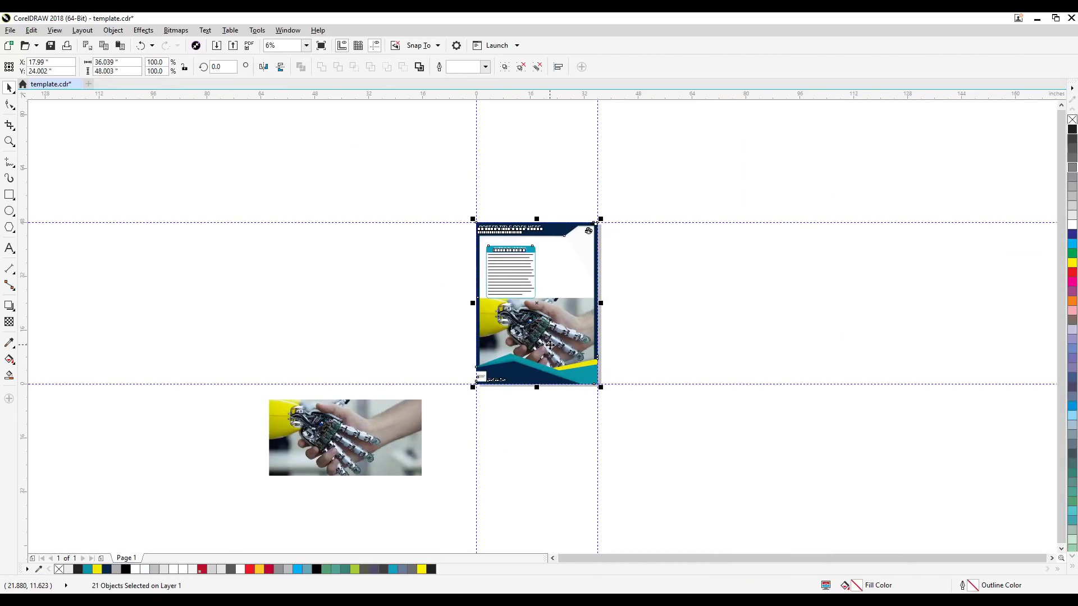
key(ctrl+c)
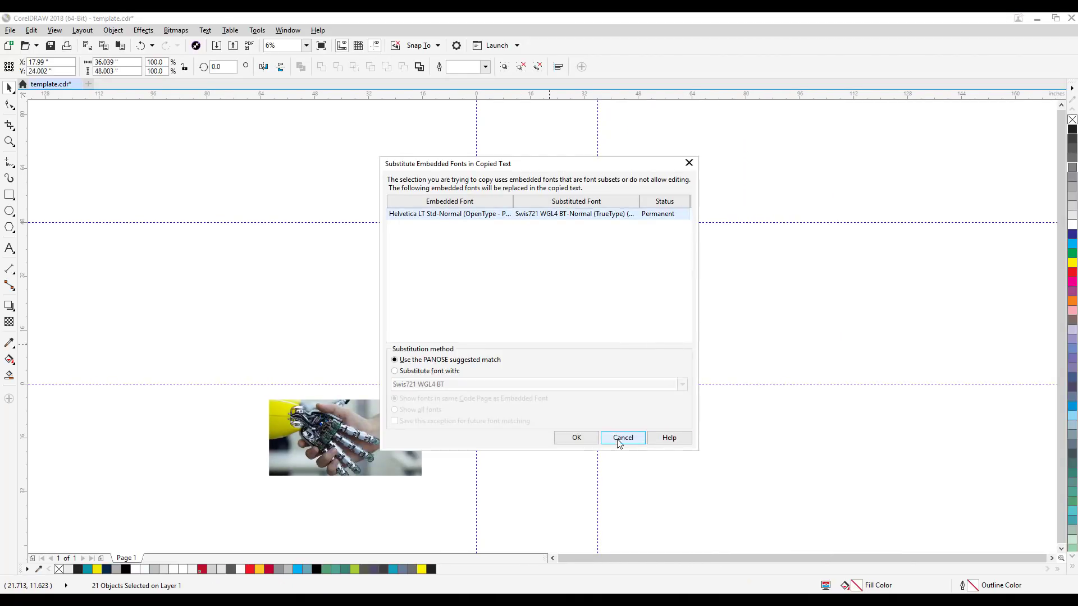
click(577, 438)
key(ctrl+v)
drag(560, 353, 710, 354)
click(657, 436)
Step: Apply a uniform transparency of 70 to the robot handshake photo on the original poster
scroll(550, 318, up, 2)
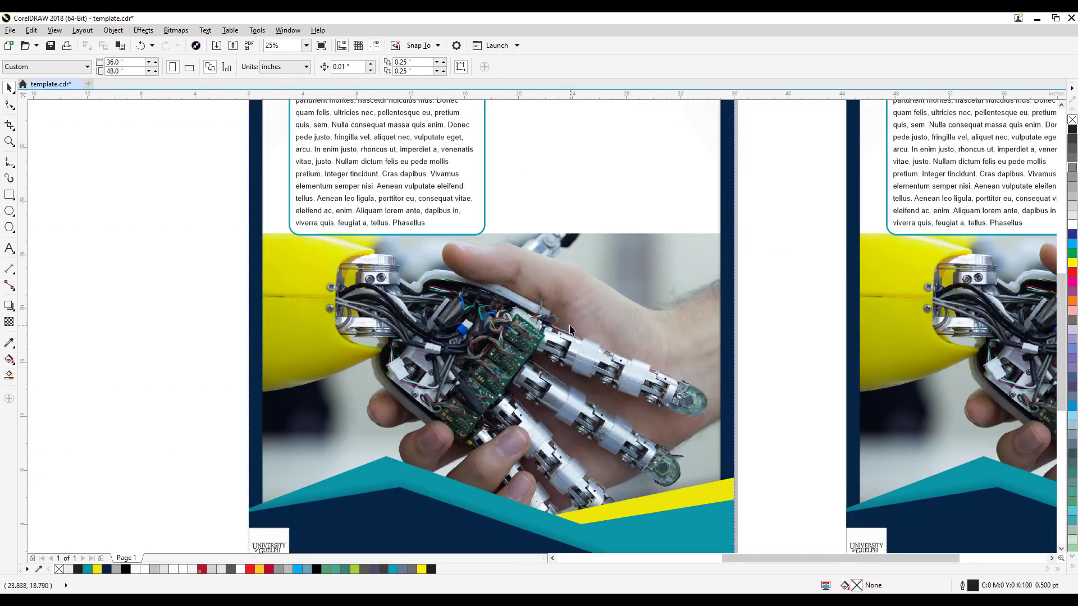
scroll(554, 320, down, 1)
scroll(560, 346, up, 3)
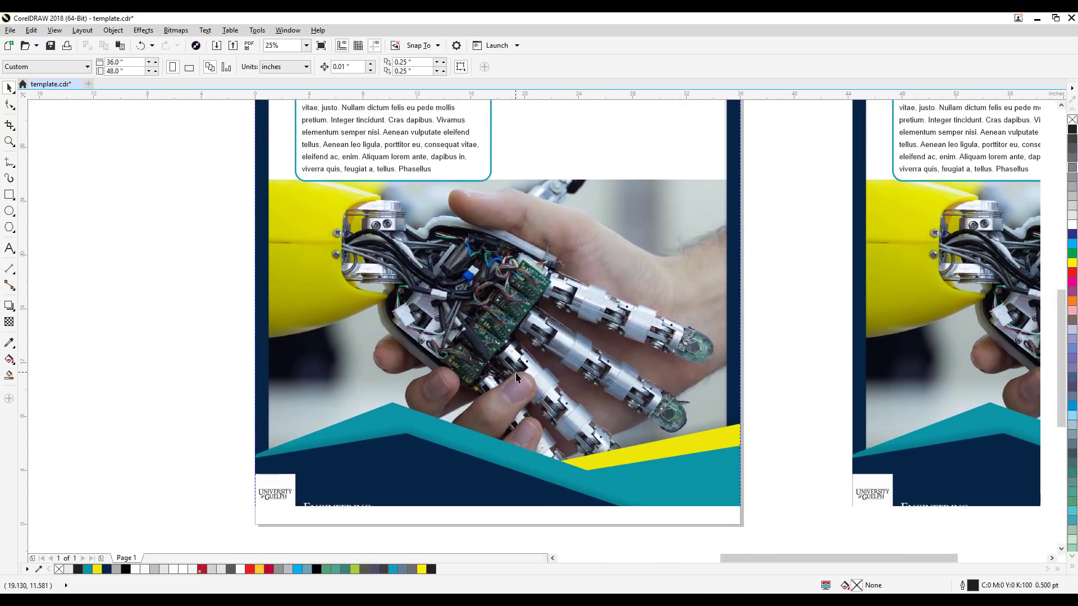
click(527, 350)
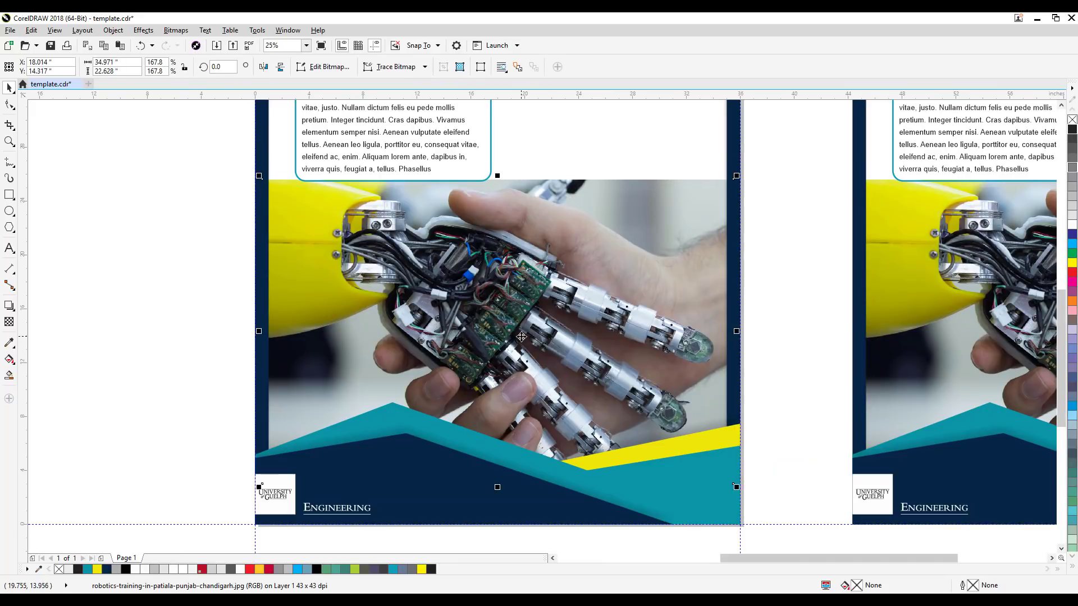
click(9, 323)
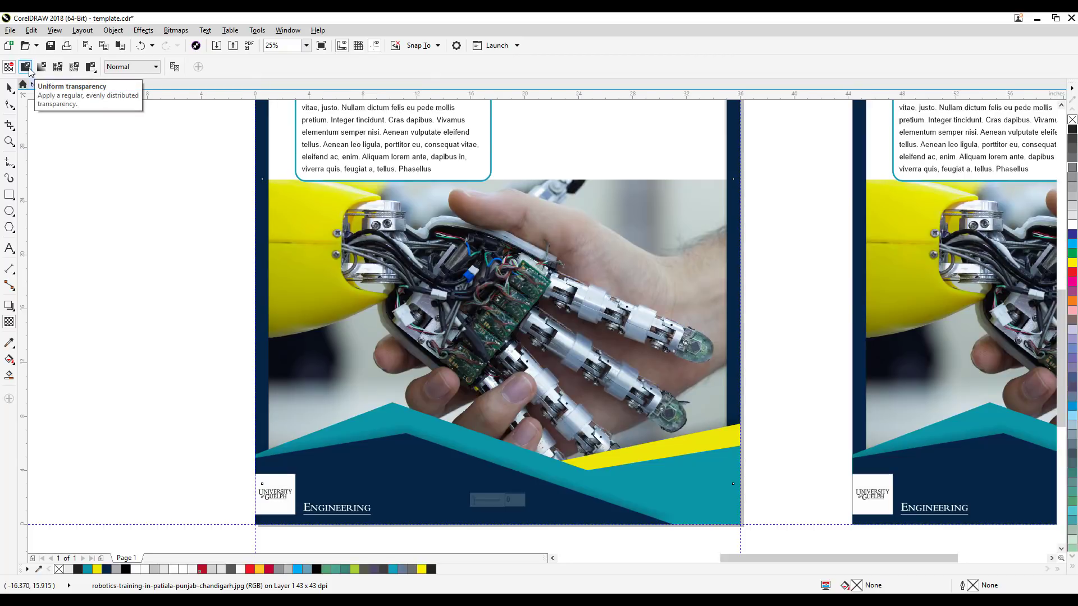
click(28, 68)
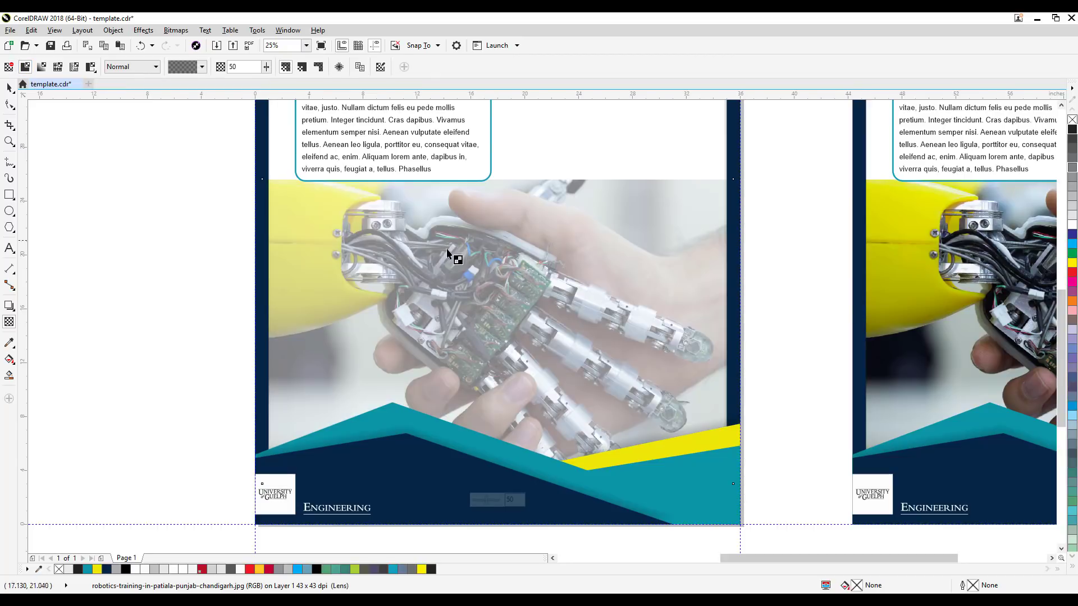
click(267, 67)
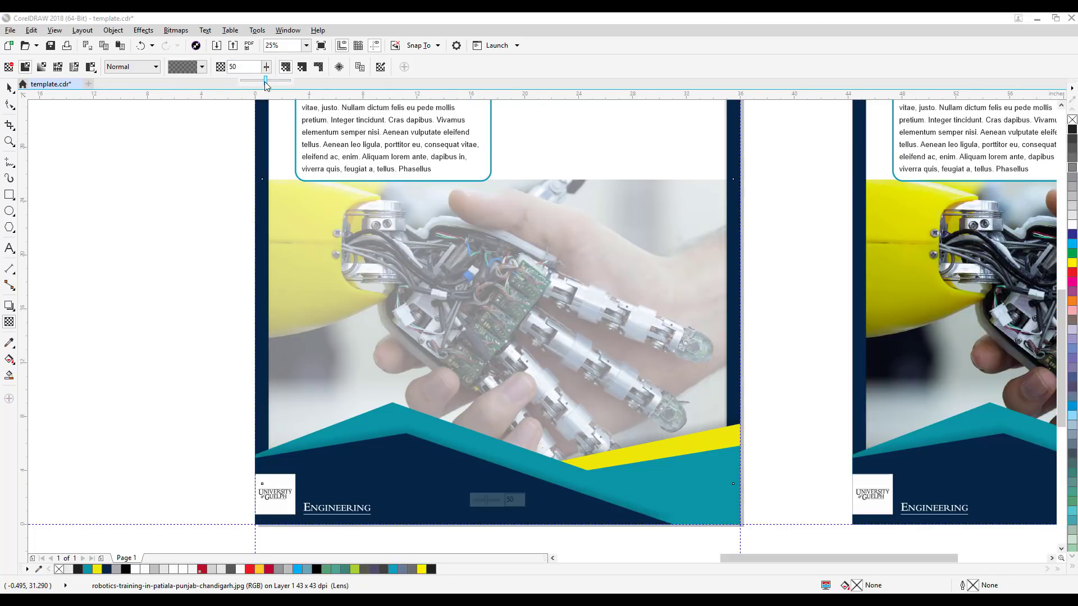
drag(267, 83, 275, 83)
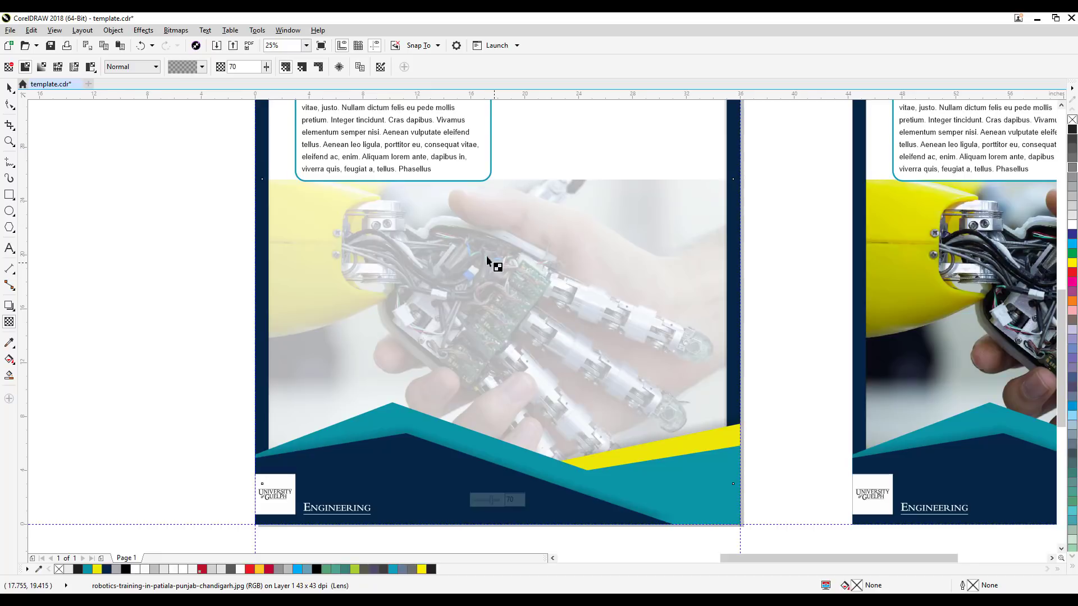
Step: Move the original poster's INTRODUCTION box with its text down over the faded photo, centred at about X 10.25, Y 16.94 inches
click(10, 88)
click(142, 180)
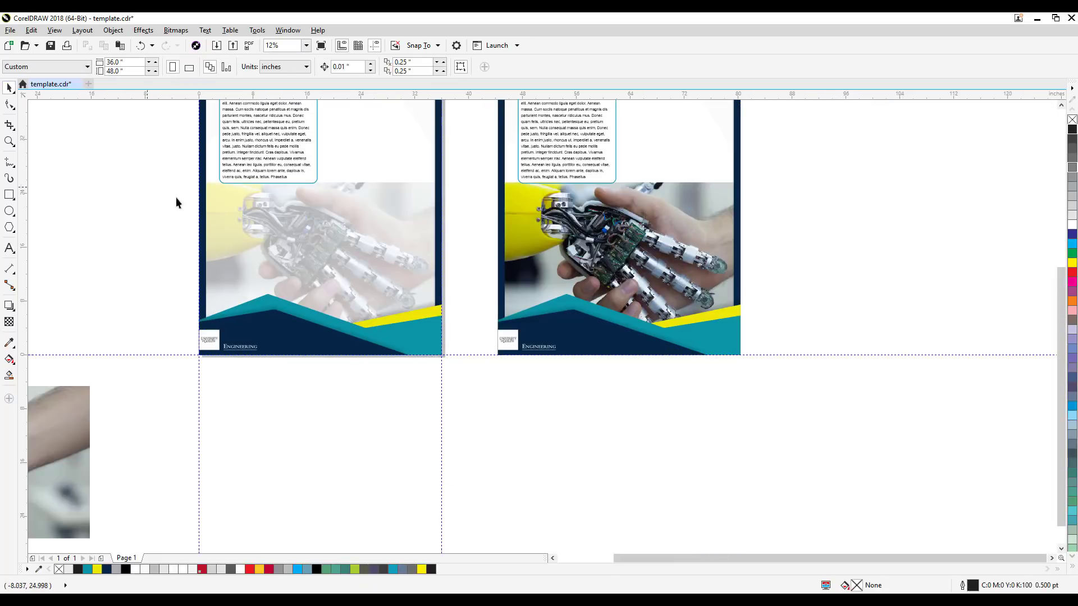
scroll(143, 184, down, 1)
scroll(431, 207, up, 1)
drag(543, 233, 698, 257)
drag(356, 288, 478, 371)
drag(182, 213, 205, 277)
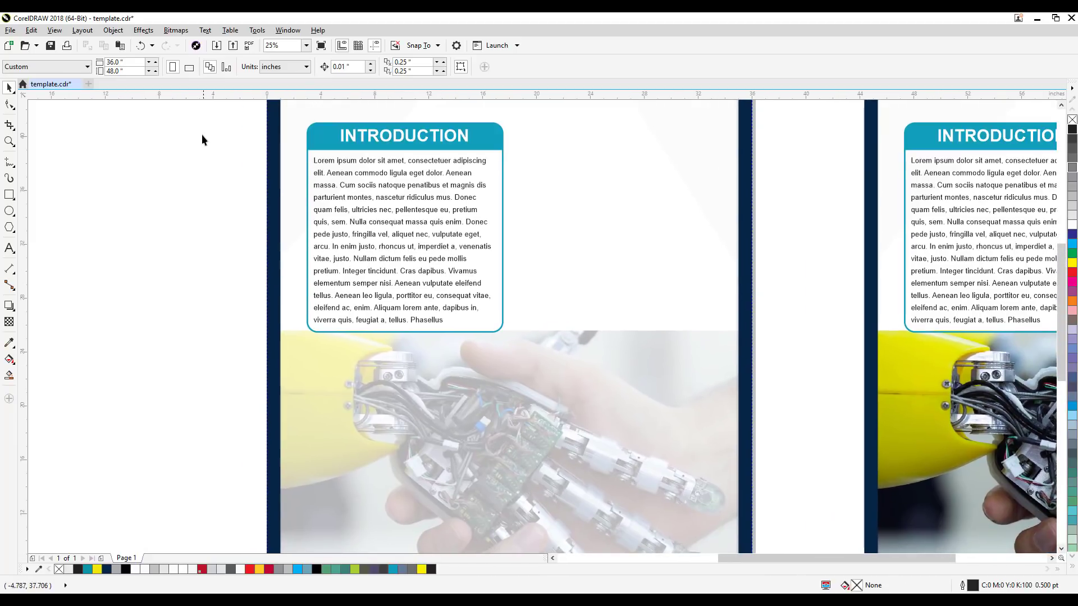
drag(539, 364, 553, 377)
drag(500, 253, 534, 374)
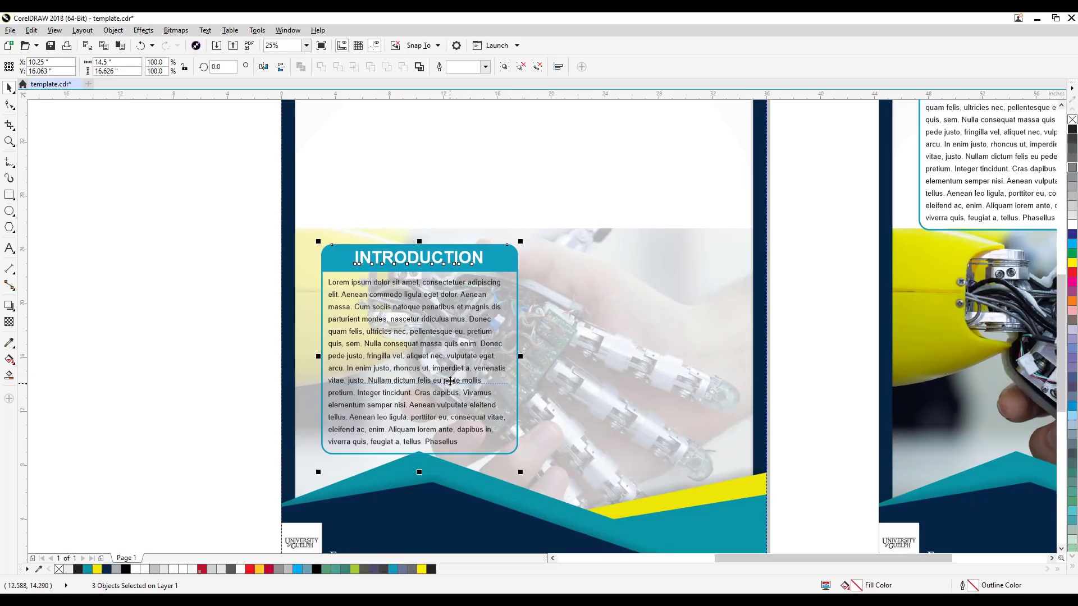
drag(451, 379, 454, 373)
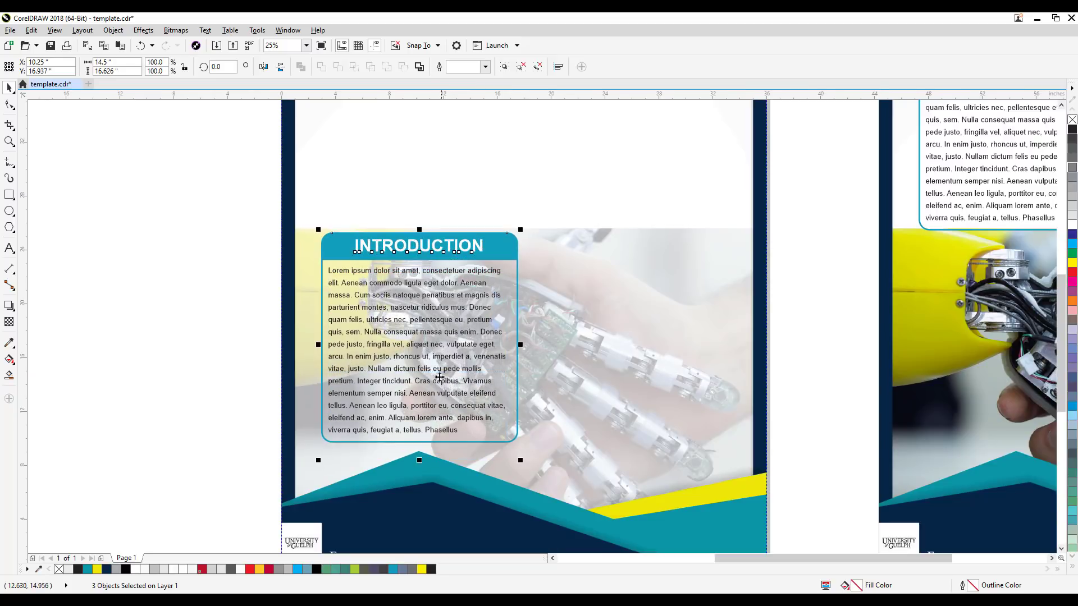
Step: Order the selected INTRODUCTION box and its text in front of the other objects, and clear the selection
click(118, 32)
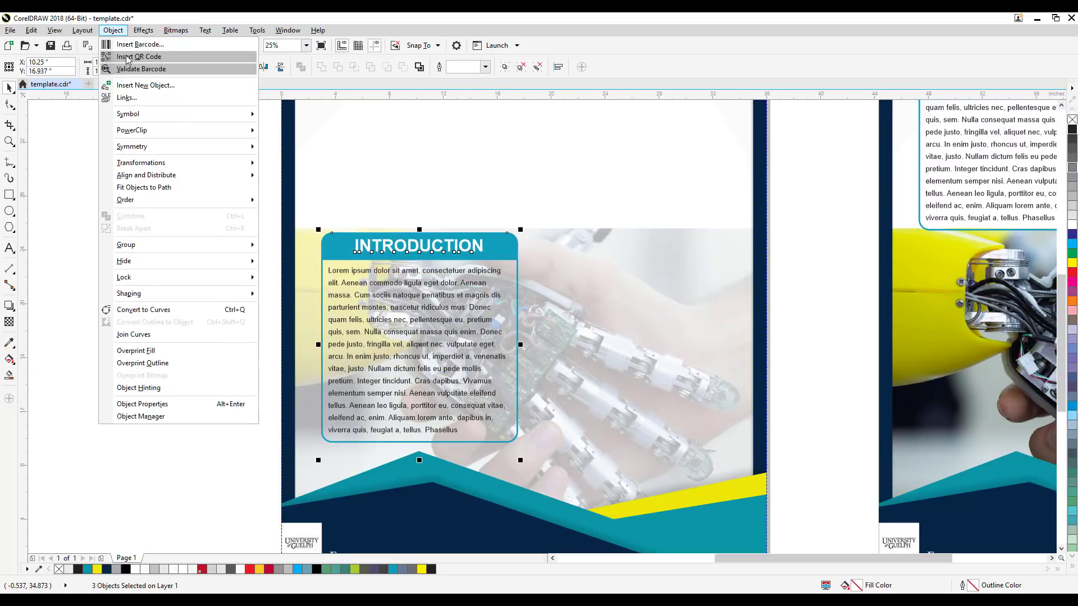
mouse_move(164, 301)
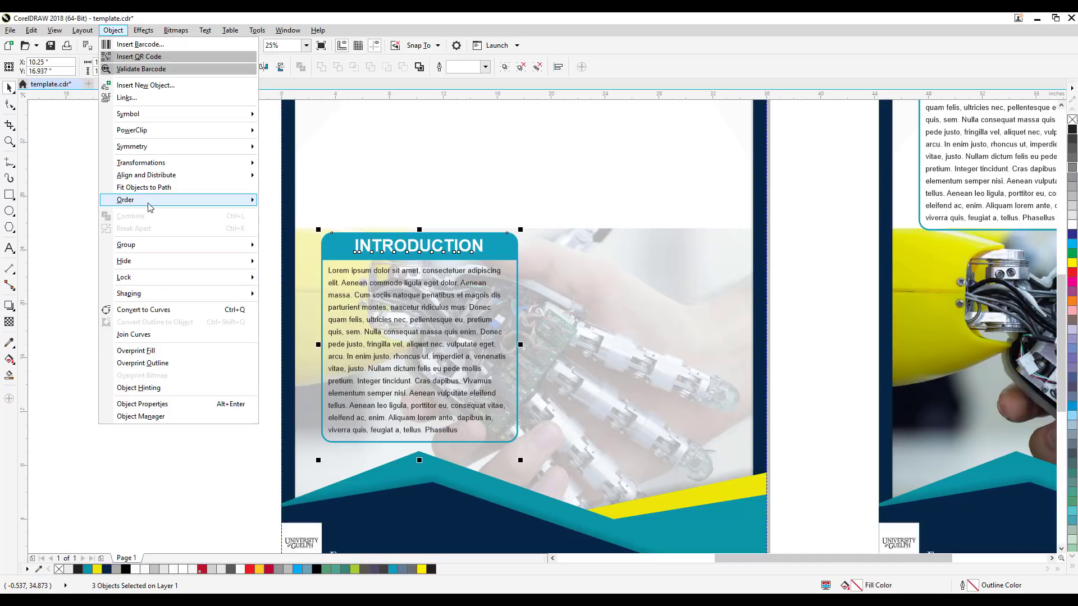
mouse_move(150, 202)
click(299, 203)
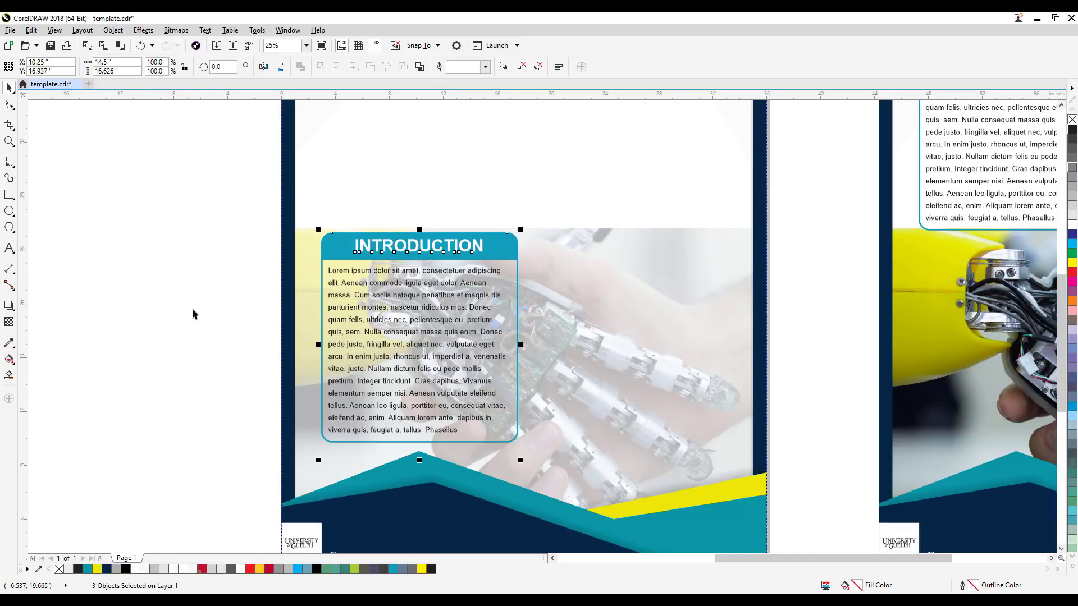
key(Escape)
Step: Move the whole INTRODUCTION box to the right half of the faded photo, at about X 26.5, Y 16.69 inches
drag(154, 185, 519, 418)
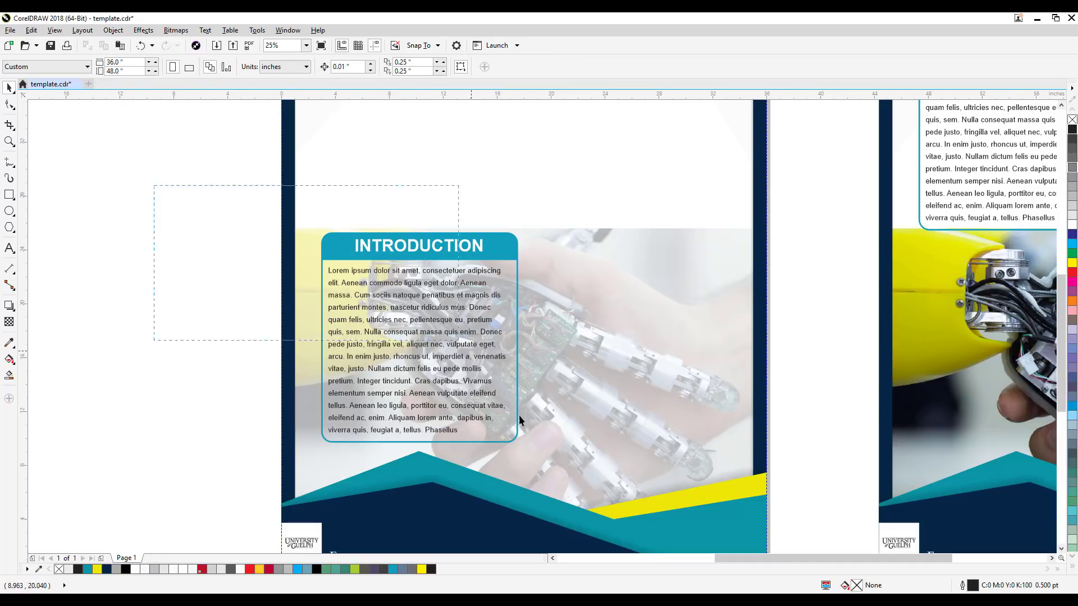
drag(543, 463, 544, 463)
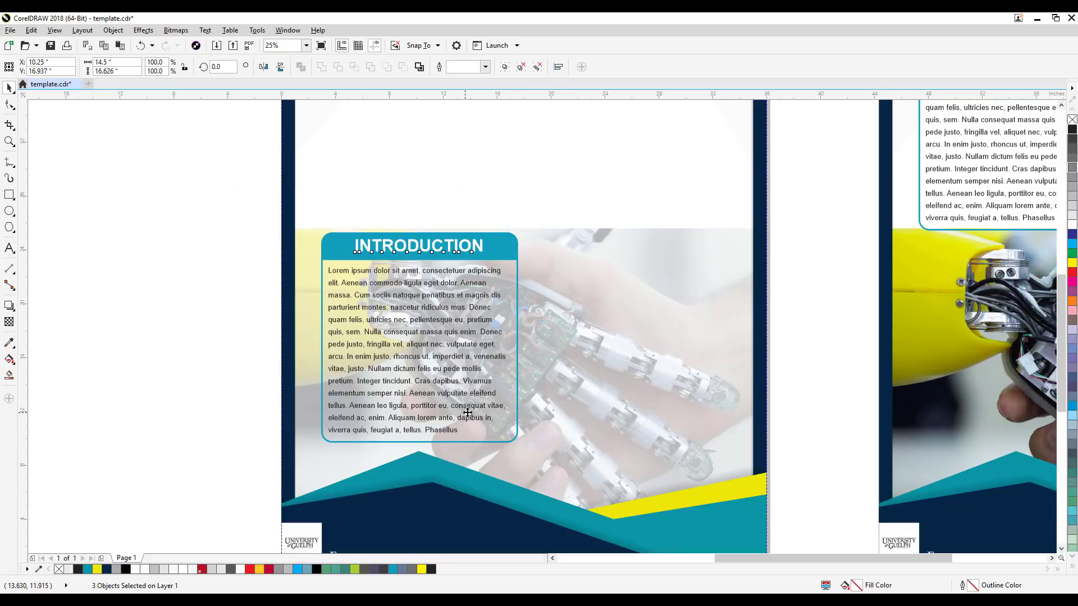
drag(486, 421, 705, 424)
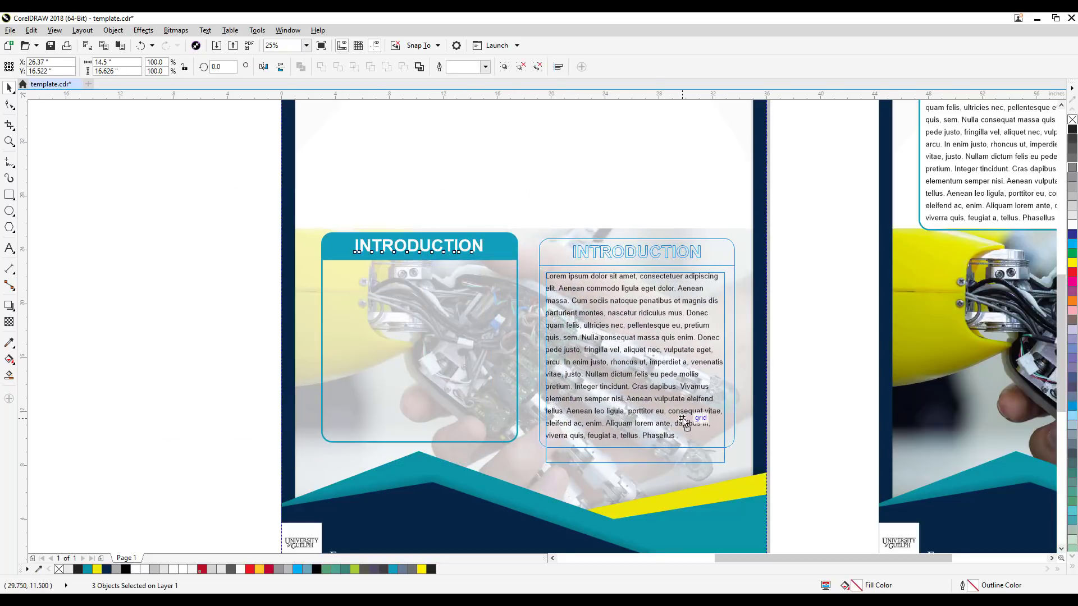
Step: Move the whole INTRODUCTION box back over the photo's left half, at about X 9.5, Y 16.81 inches, and deselect it
click(815, 412)
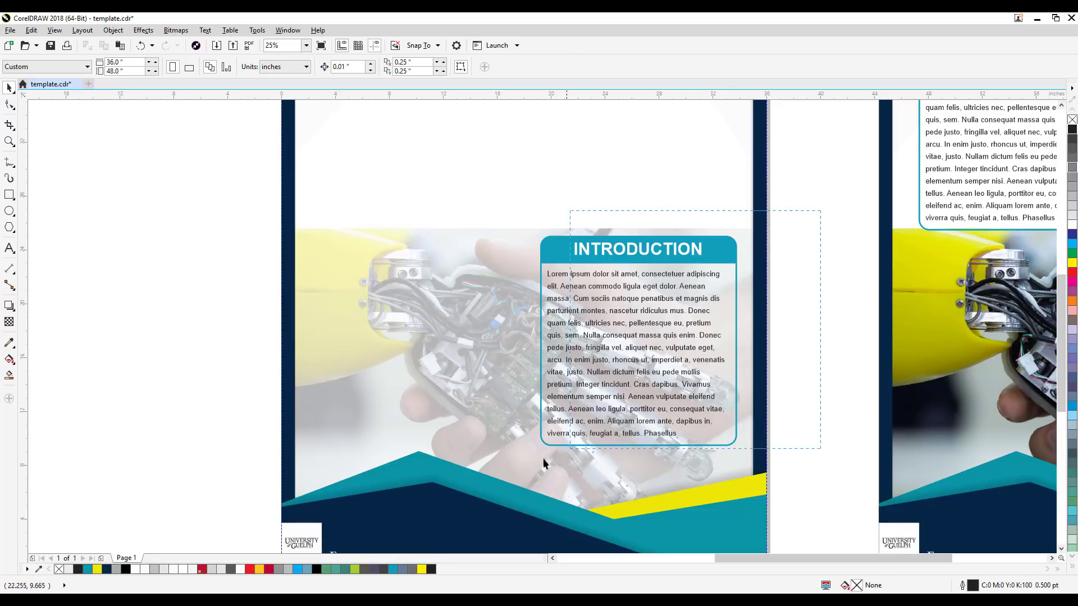
click(558, 432)
drag(559, 432, 328, 436)
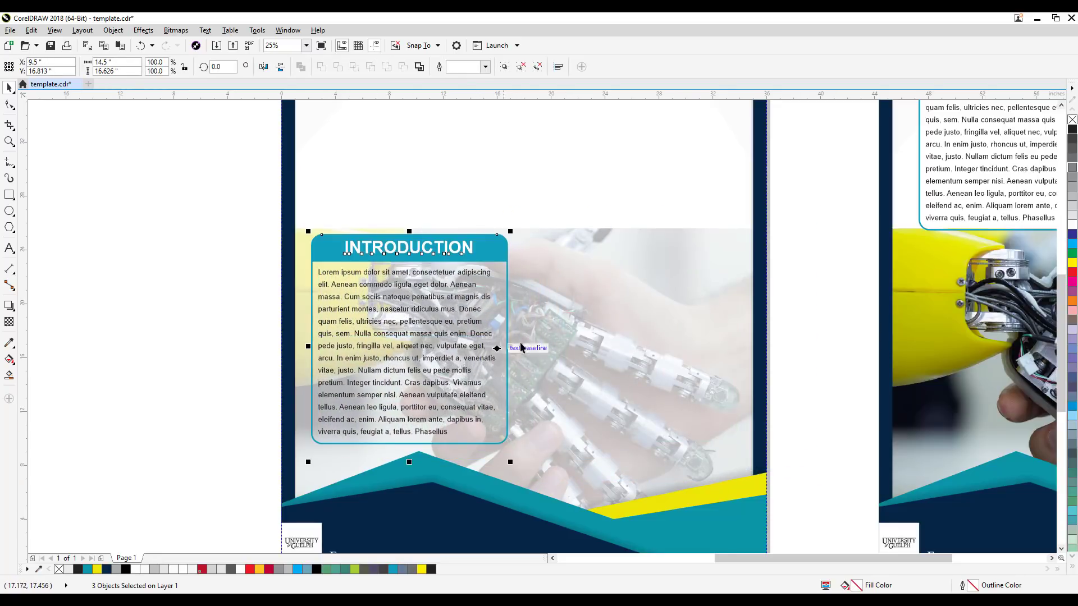
scroll(466, 353, up, 1)
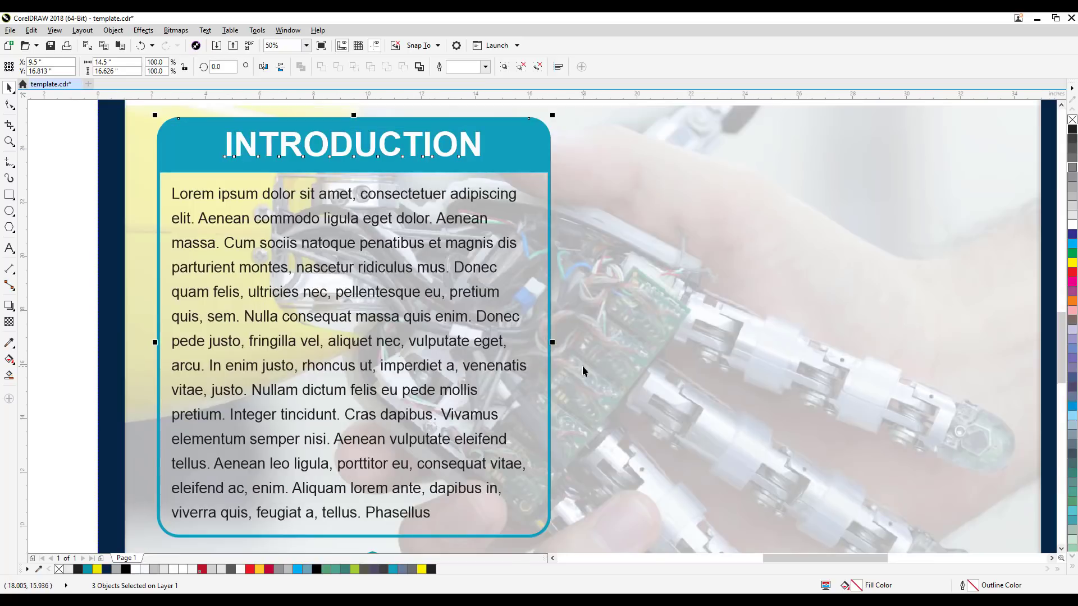
scroll(582, 365, down, 1)
key(Escape)
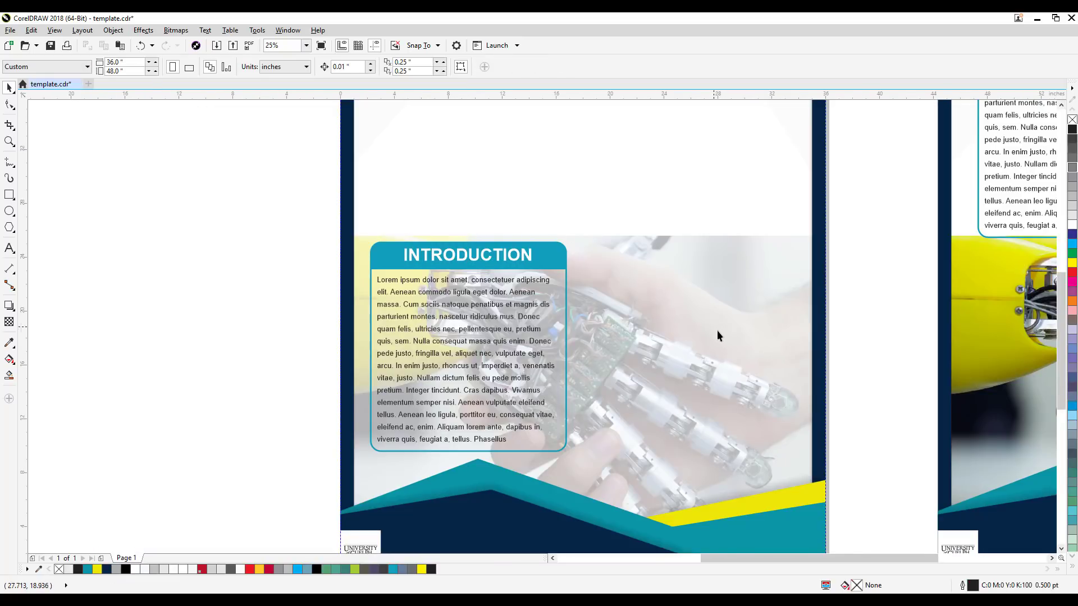
Step: Raise the transparency of the robot handshake photo on the original poster to 79
click(696, 346)
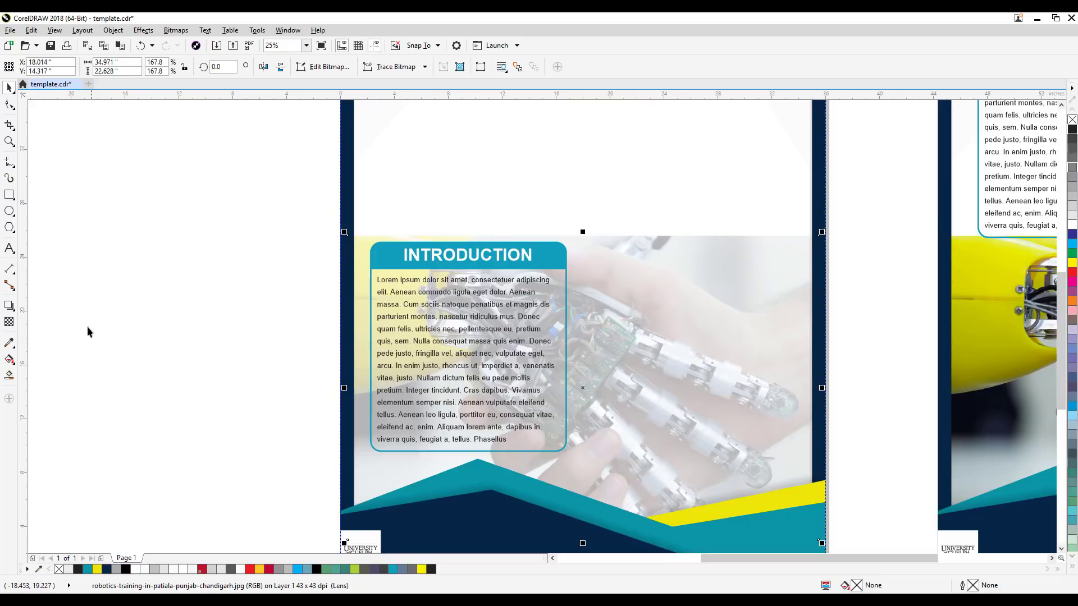
click(9, 321)
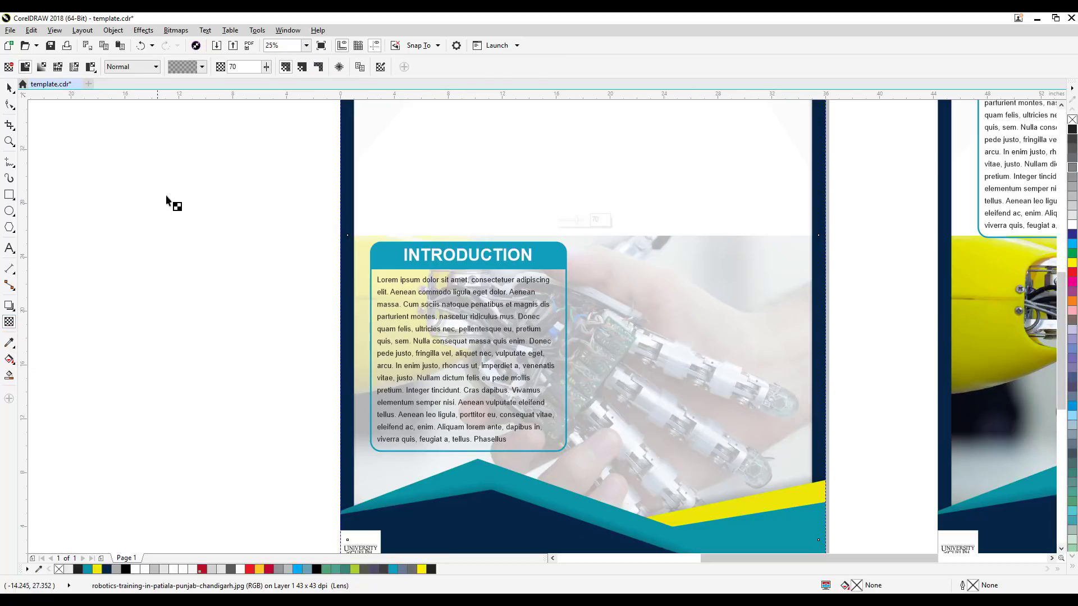
click(266, 67)
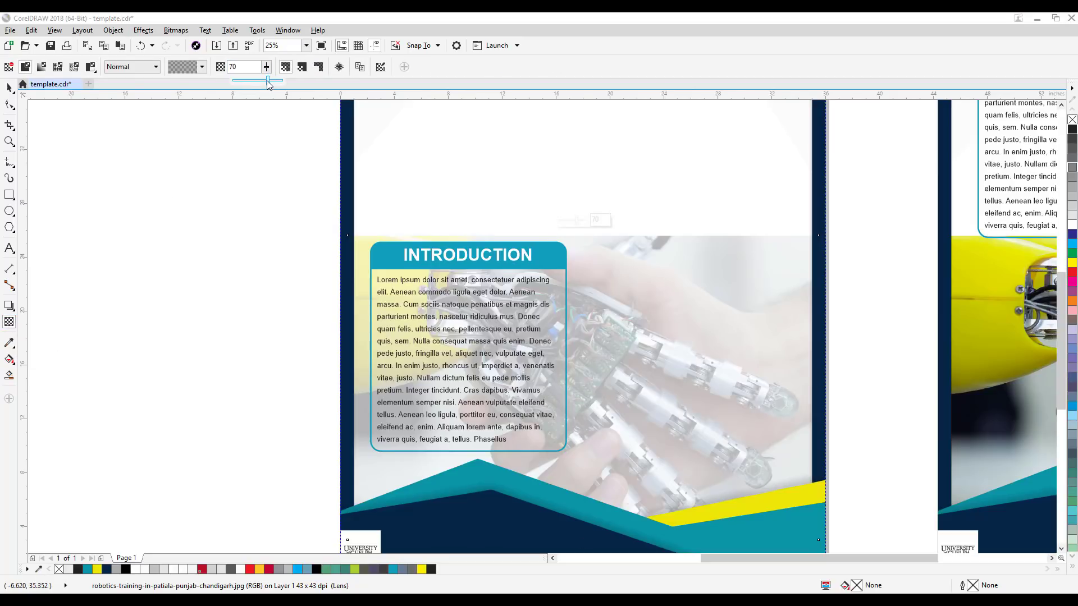
drag(267, 82, 271, 82)
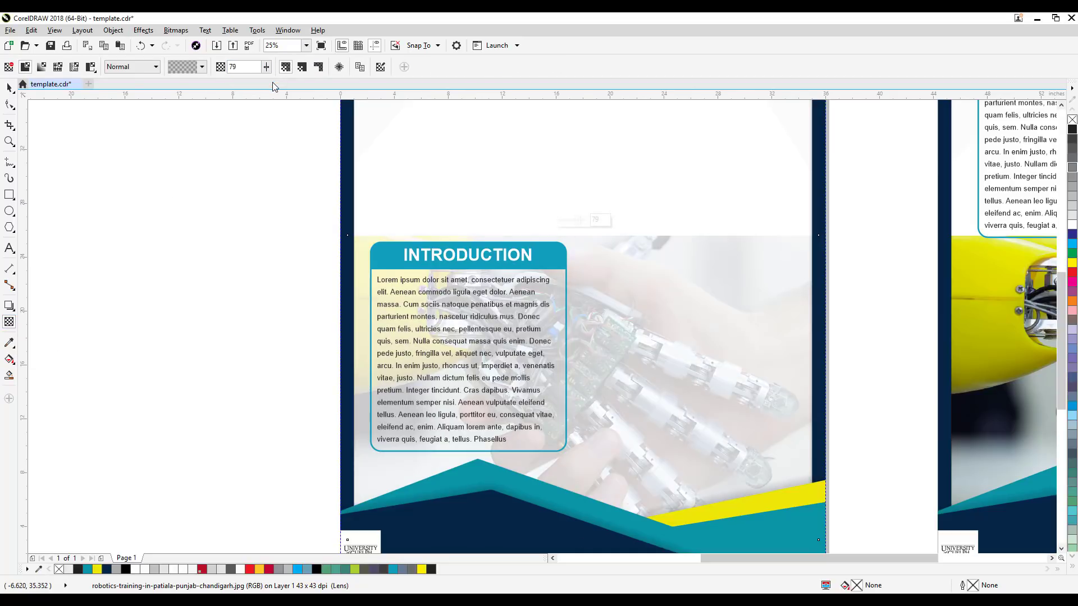
click(9, 88)
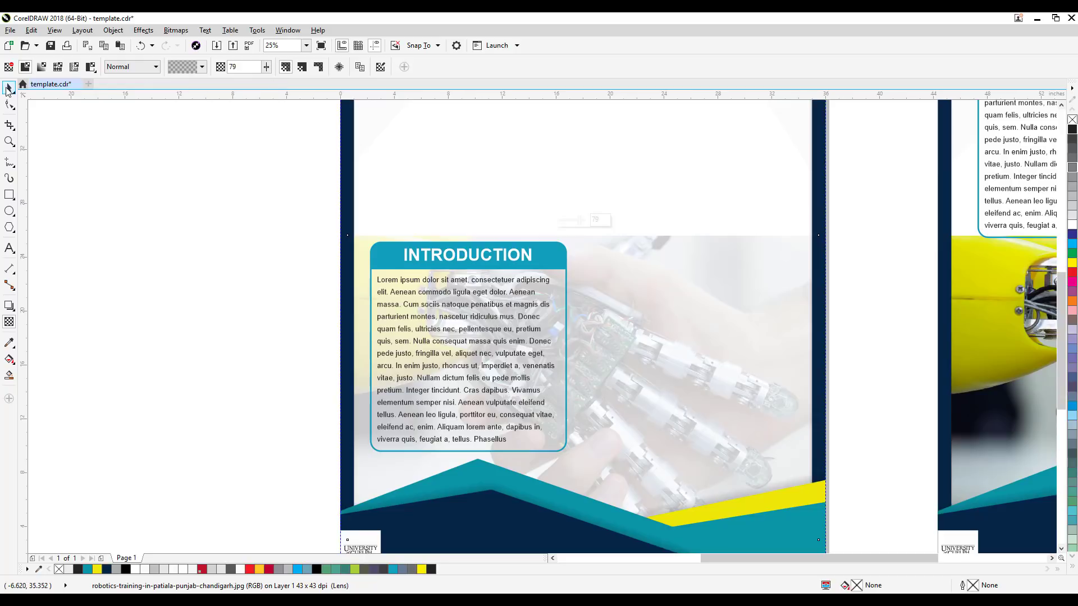
click(155, 186)
Step: Examine how readable the INTRODUCTION text is over the faded photo, and compare the poster with its duplicate
scroll(537, 387, down, 1)
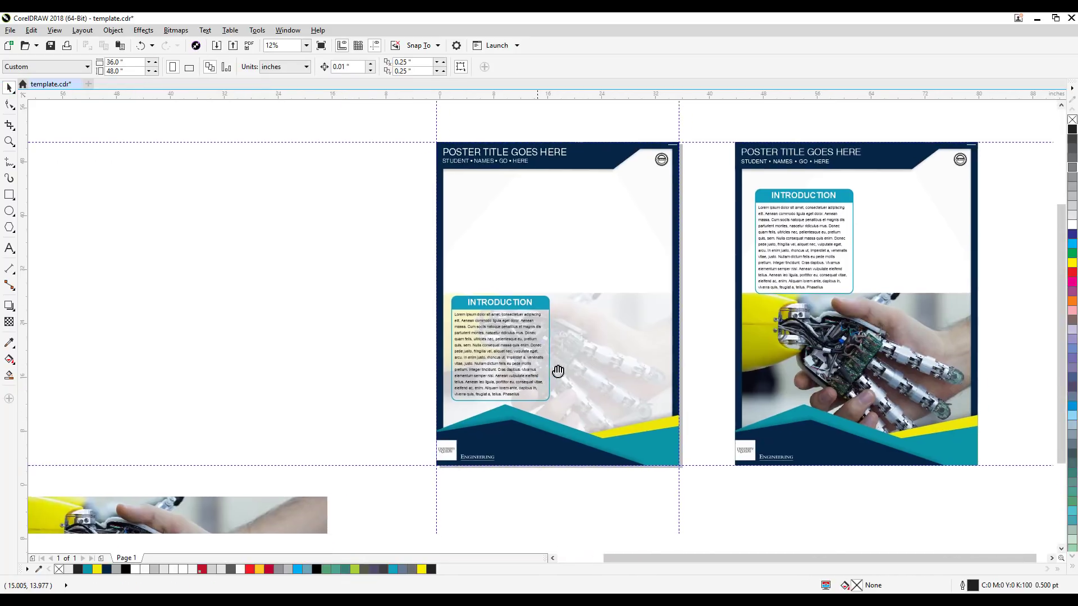
scroll(534, 377, up, 1)
scroll(533, 377, up, 1)
scroll(534, 377, down, 1)
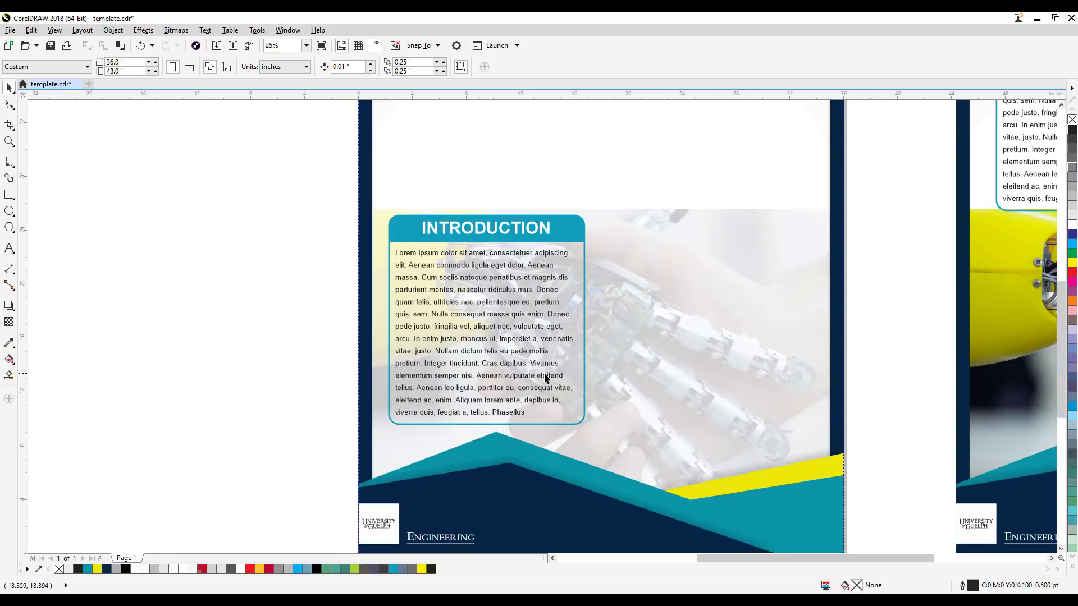
scroll(576, 370, up, 1)
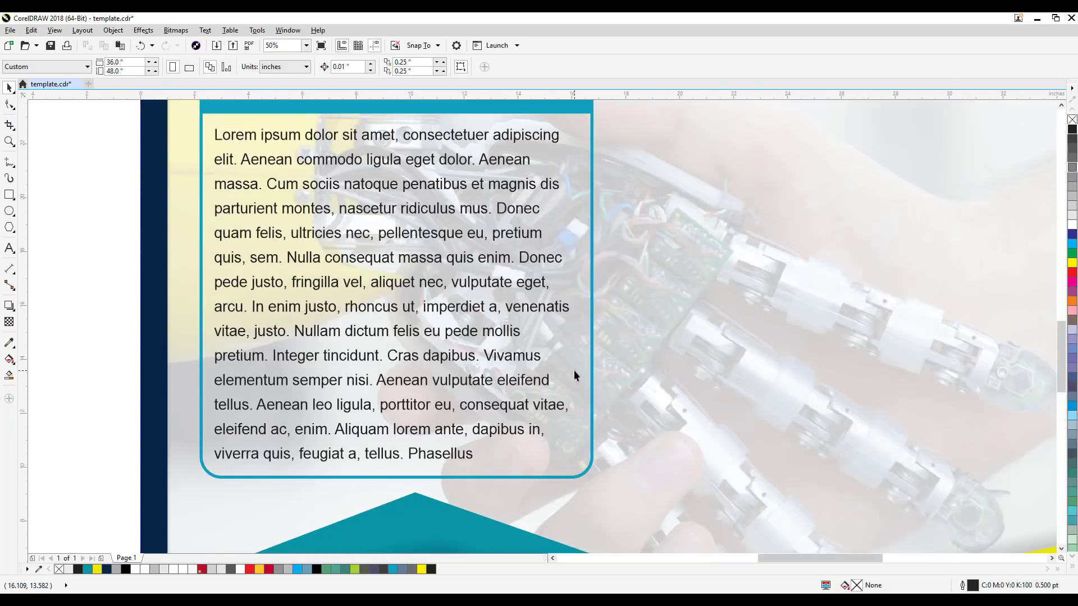
scroll(574, 370, down, 2)
drag(716, 389, 606, 386)
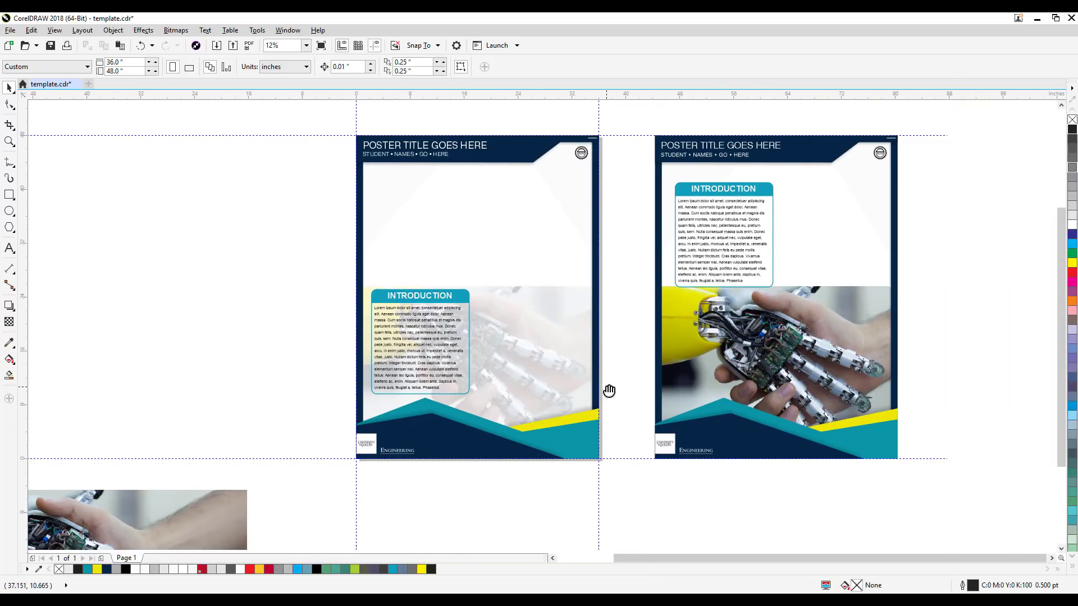
scroll(395, 374, up, 1)
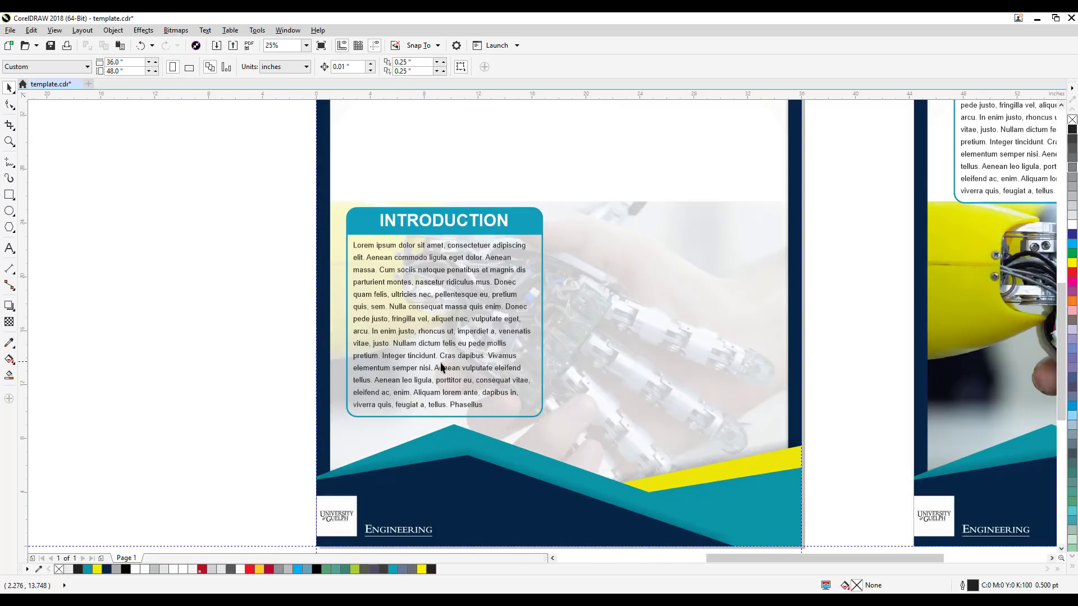
click(734, 345)
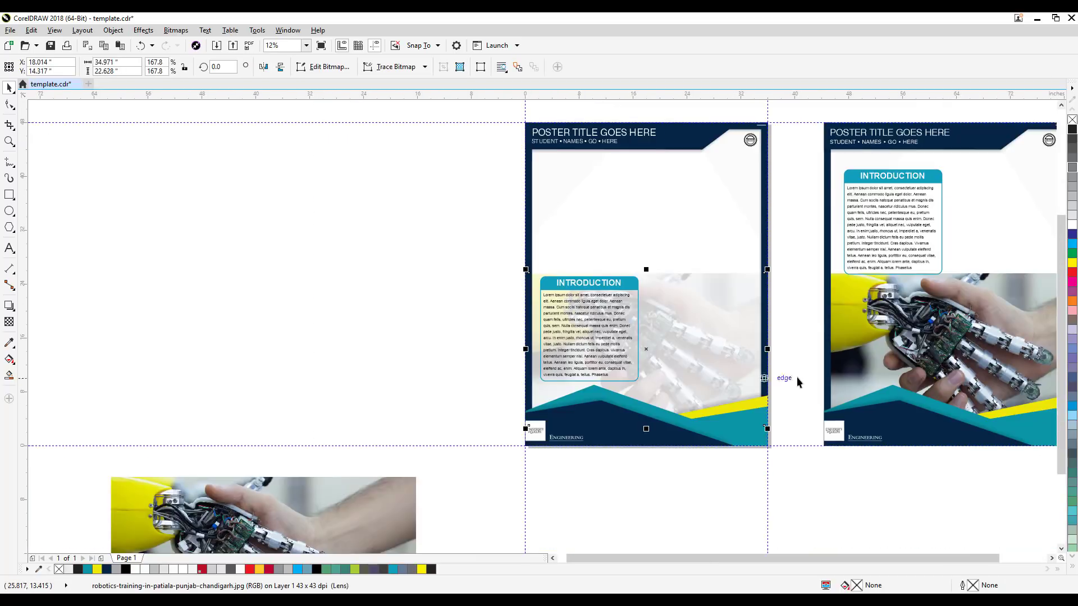
drag(797, 377, 573, 370)
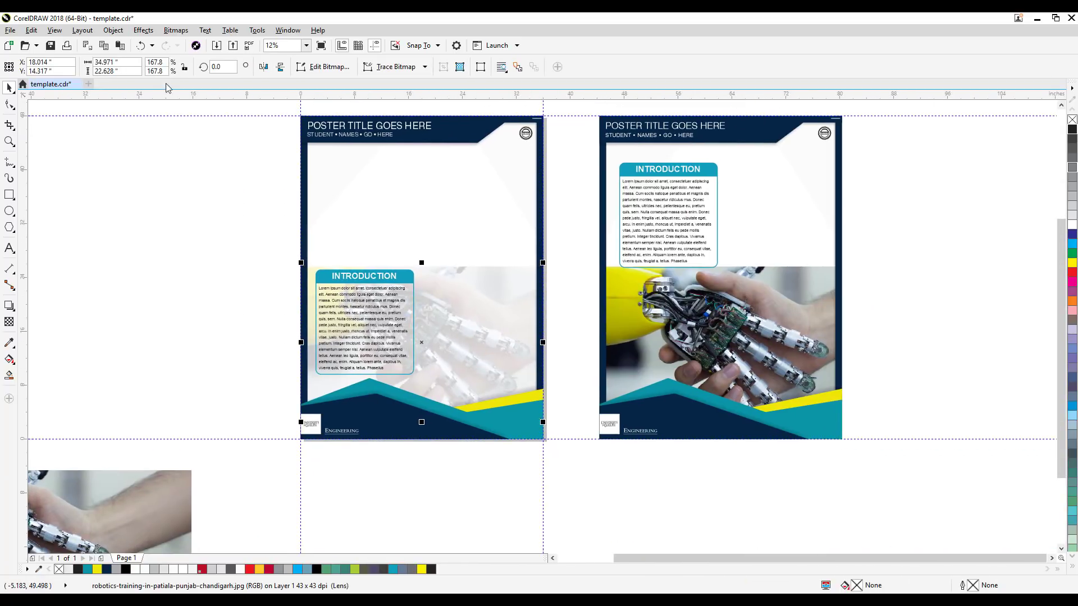
Step: Undo the photo's last transparency change while keeping the INTRODUCTION box over the left half of the photo
click(141, 47)
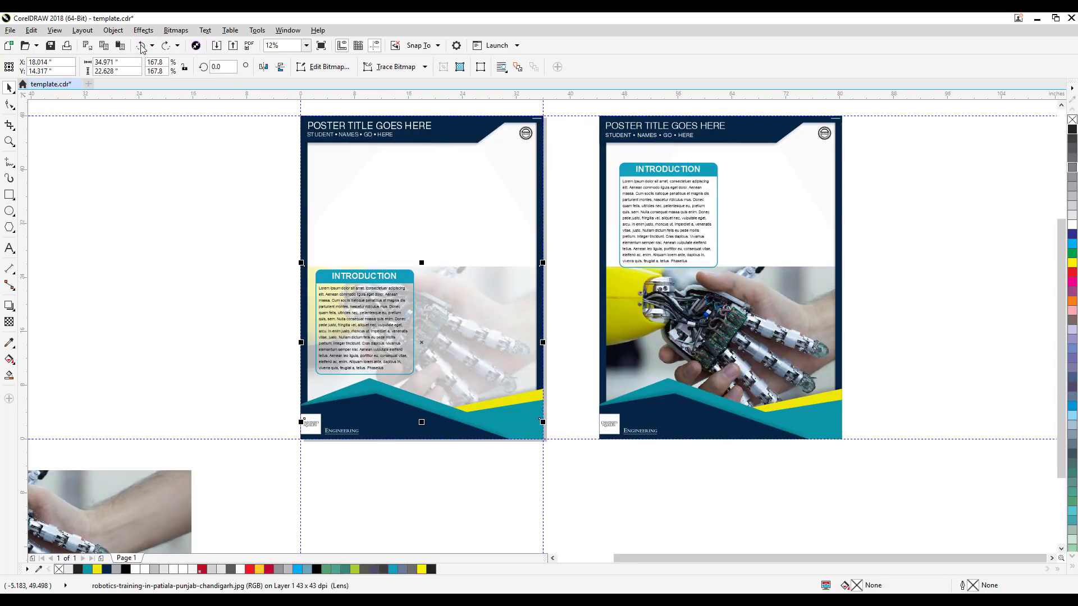
click(141, 47)
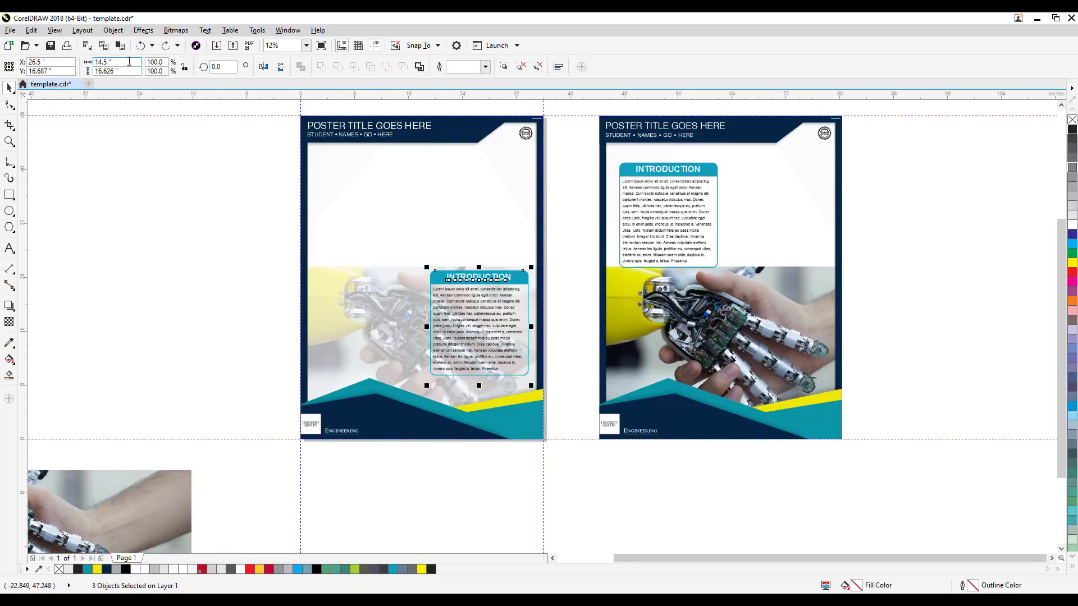
click(165, 46)
click(141, 201)
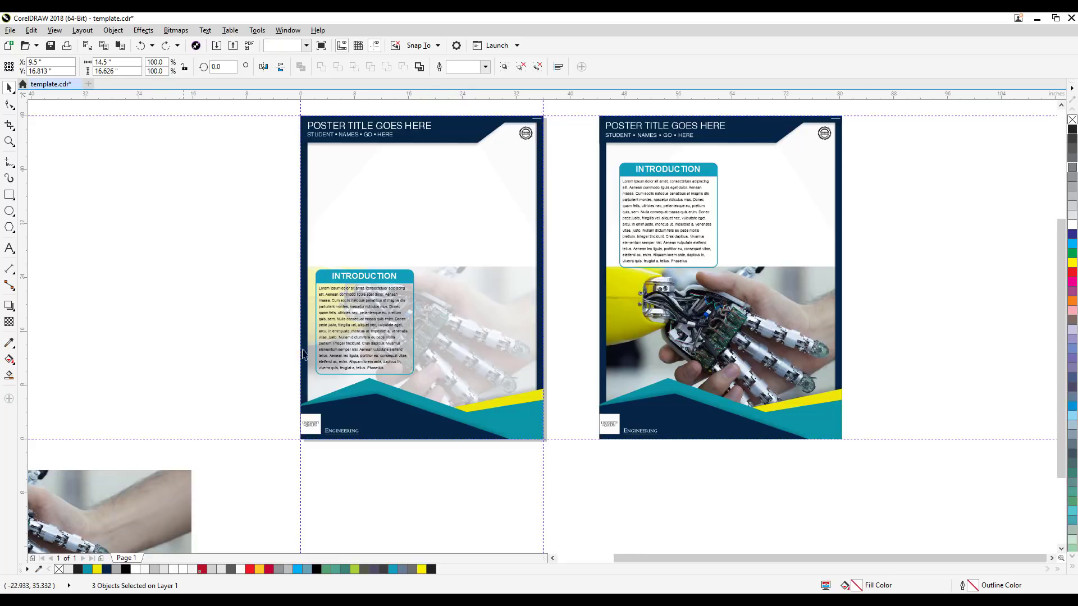
scroll(383, 347, up, 1)
drag(383, 348, 464, 346)
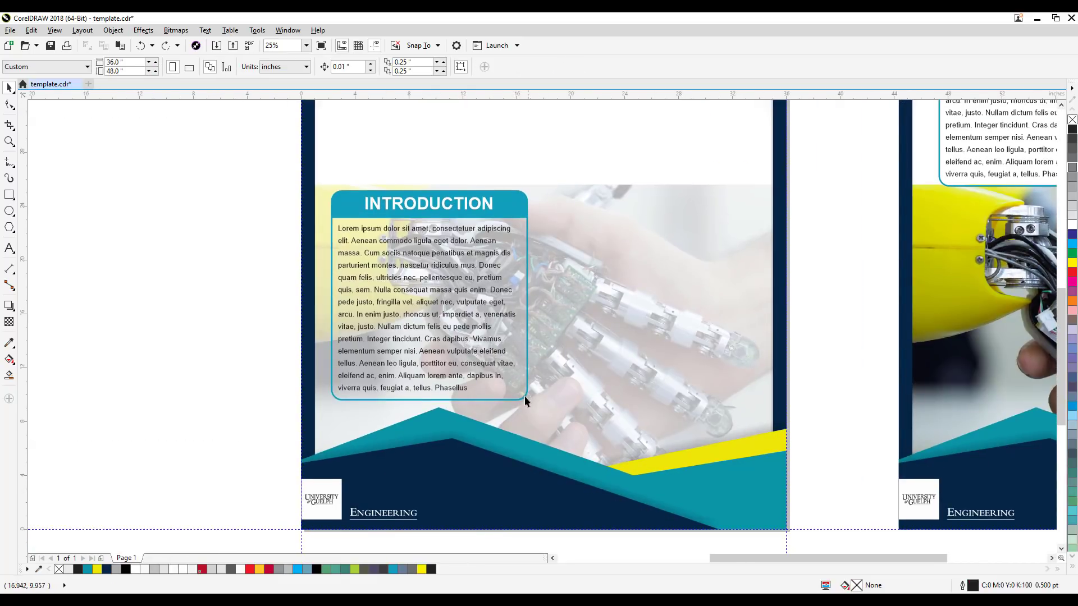
click(524, 396)
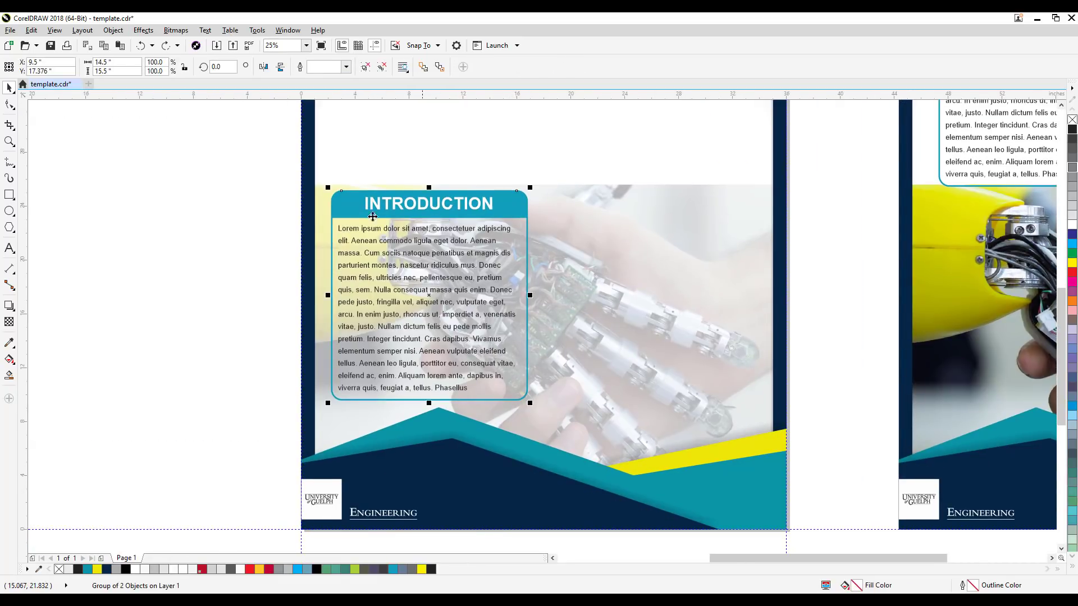
click(206, 273)
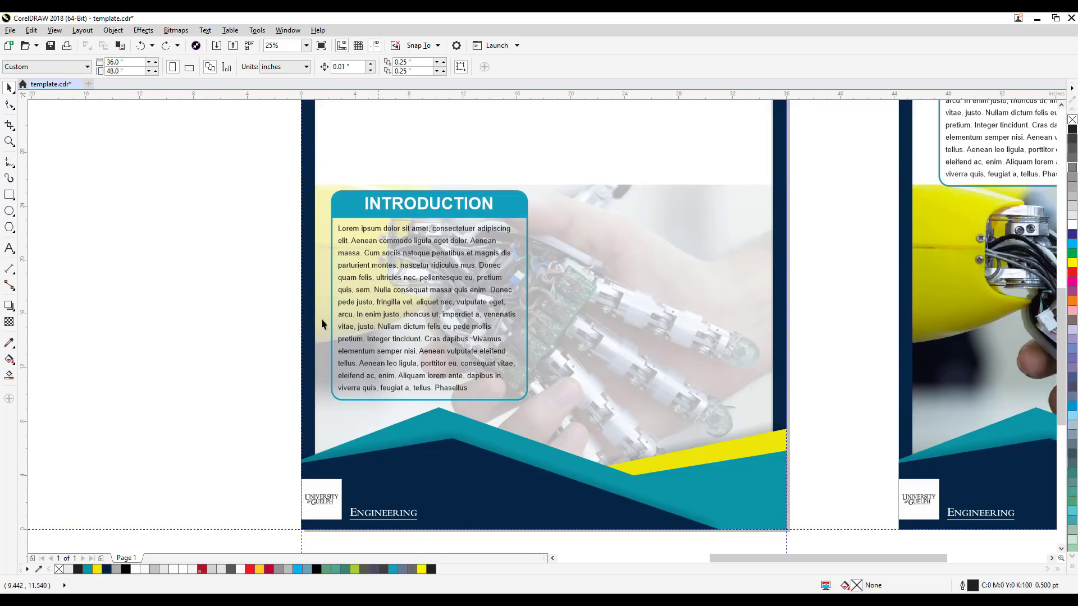
drag(546, 361, 673, 373)
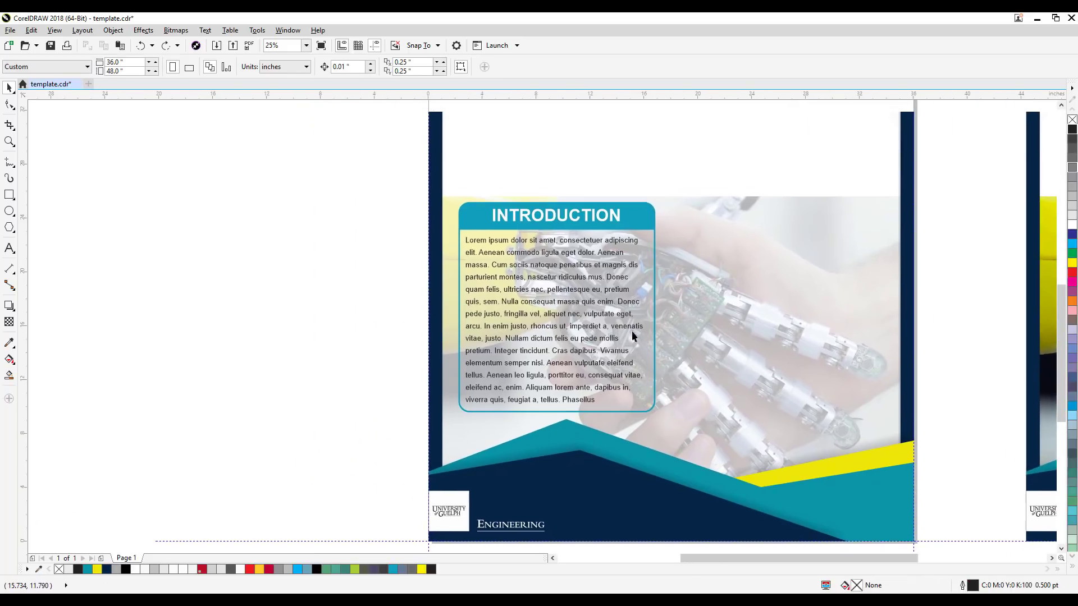
Step: Move the whole INTRODUCTION box with its heading and text leftward across the poster's left border, to about X -4.33, Y 16.56 inches
click(612, 220)
click(651, 223)
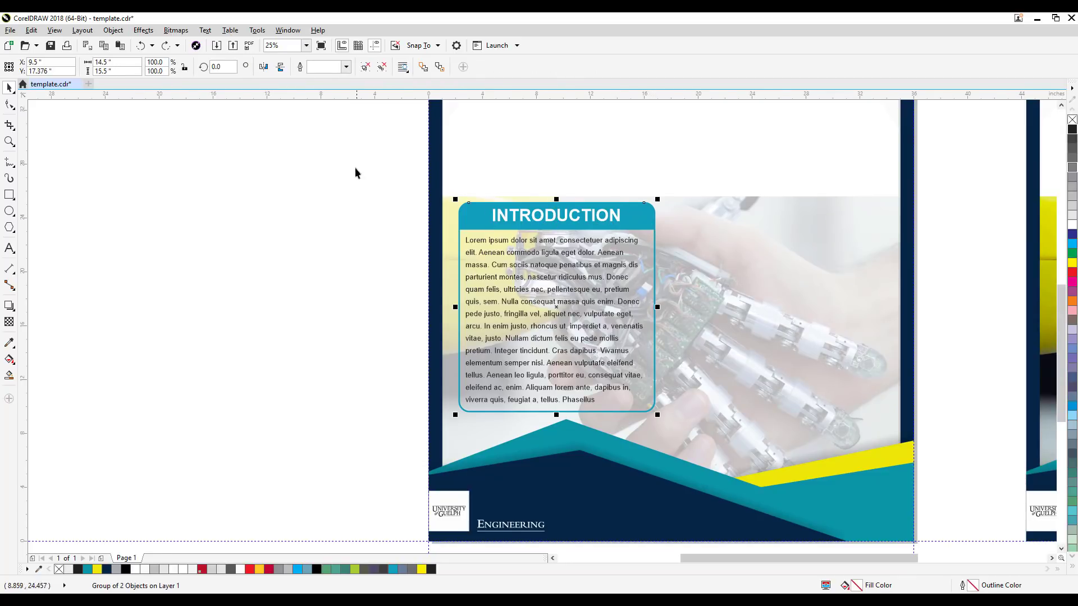
drag(365, 156, 664, 389)
drag(691, 434, 691, 429)
drag(626, 399, 440, 403)
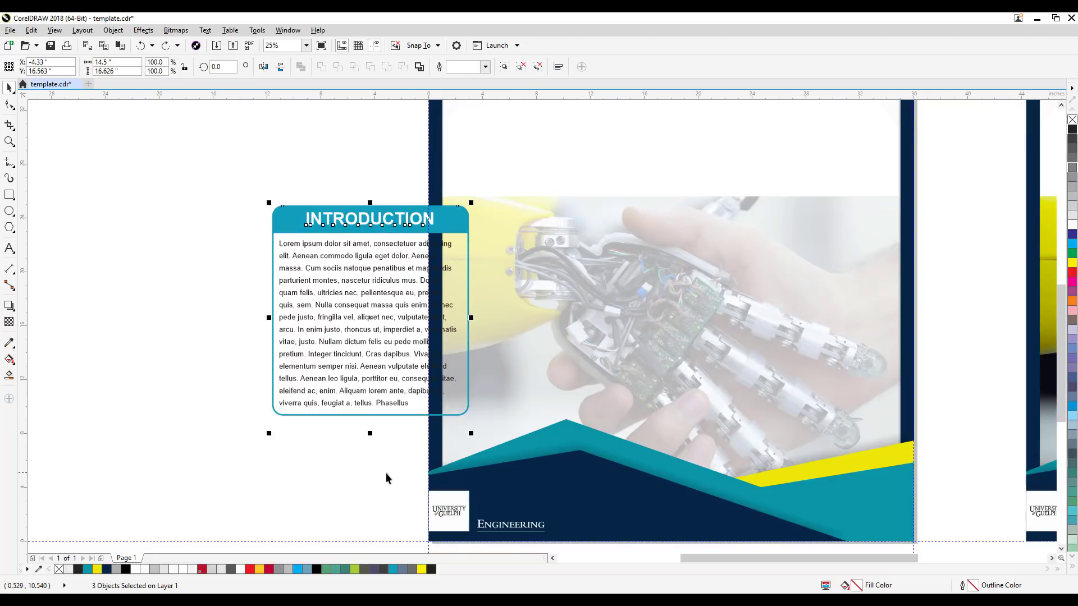
Step: Ungroup the INTRODUCTION box frame and fill its outlined rounded rectangle with white
click(385, 473)
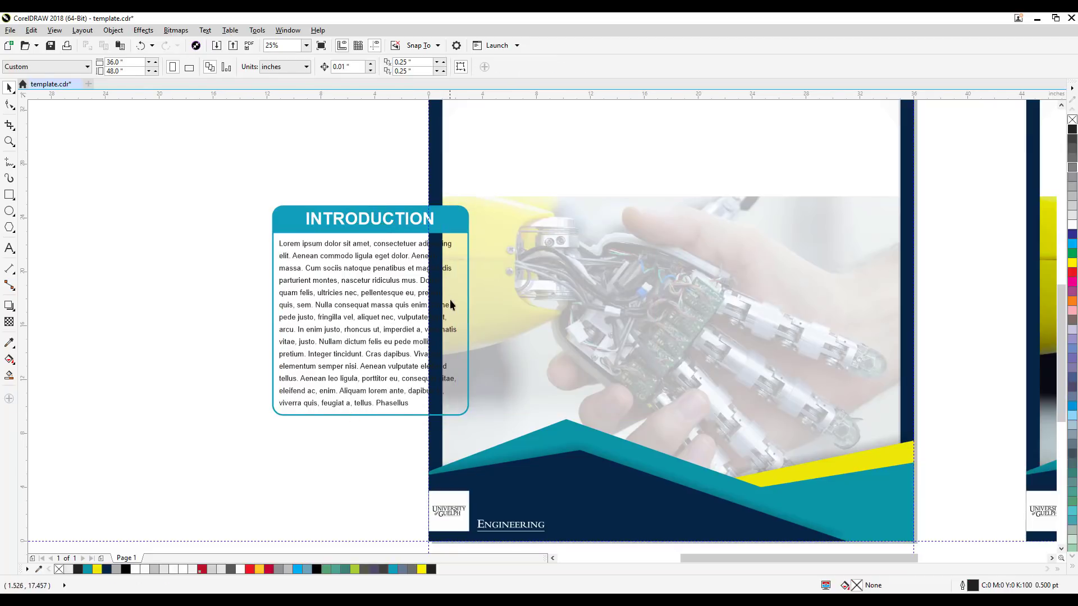
click(374, 358)
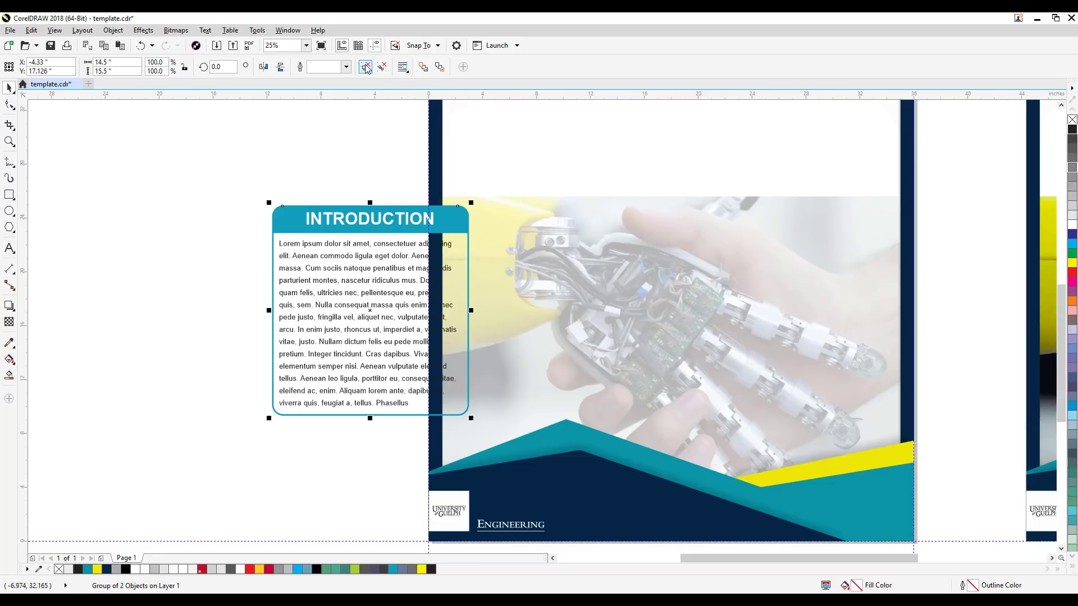
click(341, 116)
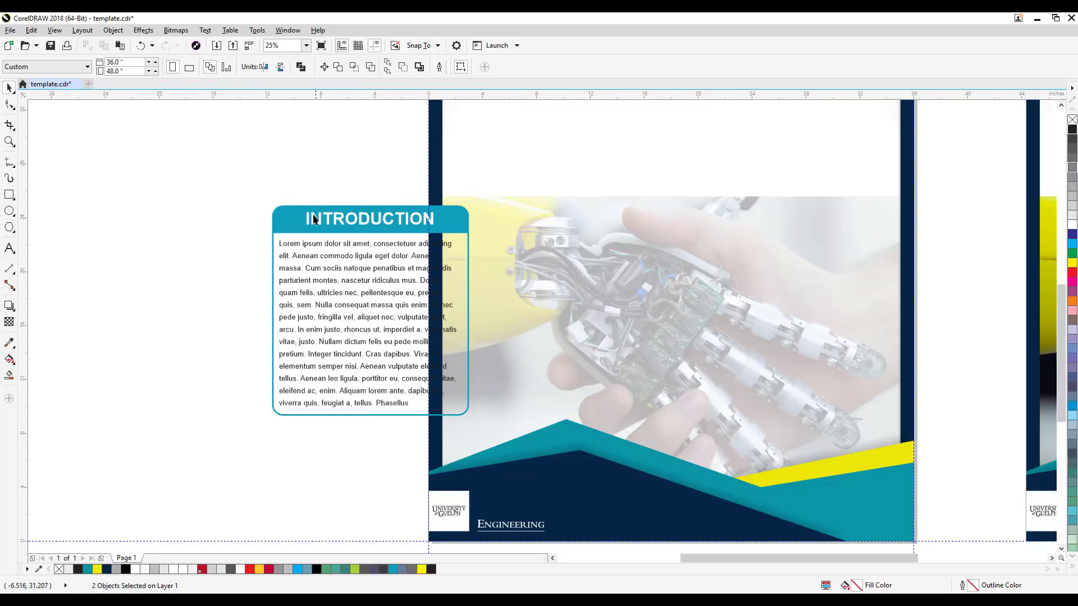
click(273, 261)
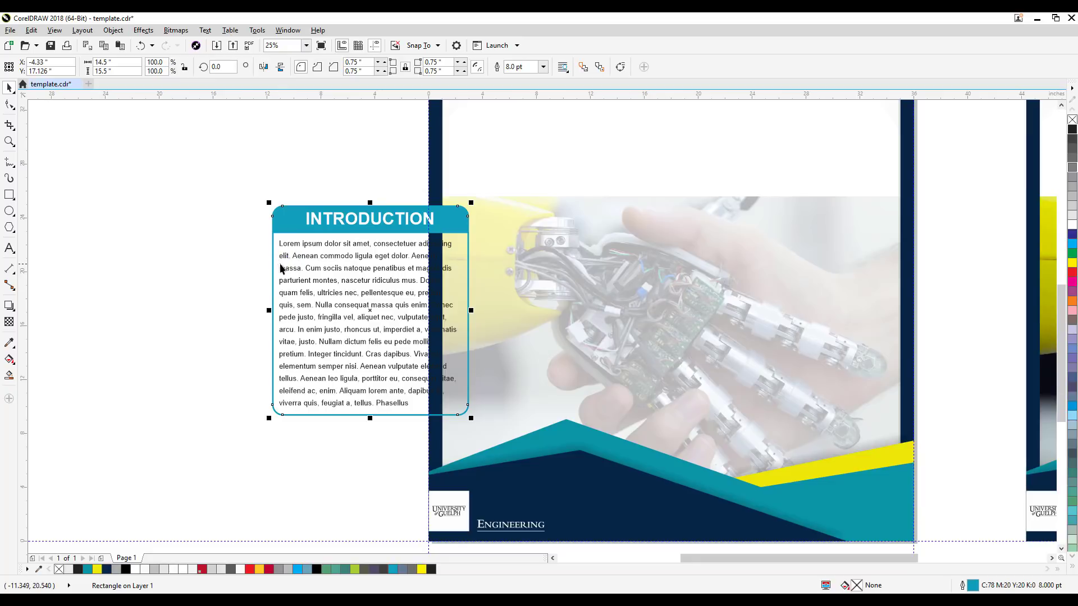
click(1072, 226)
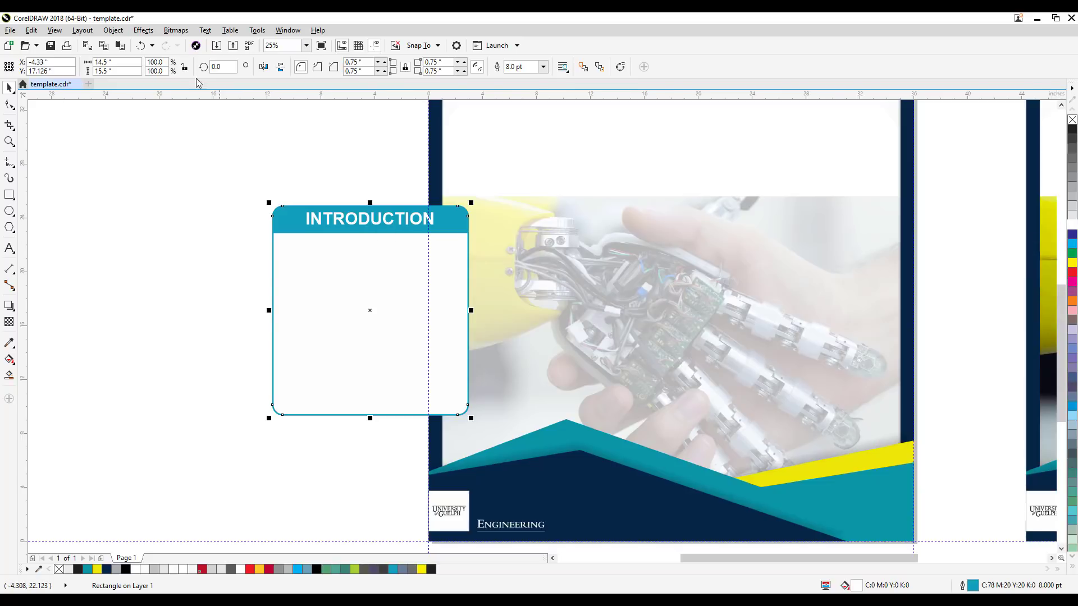
Step: Send the white rounded rectangle to the back of the page
click(113, 30)
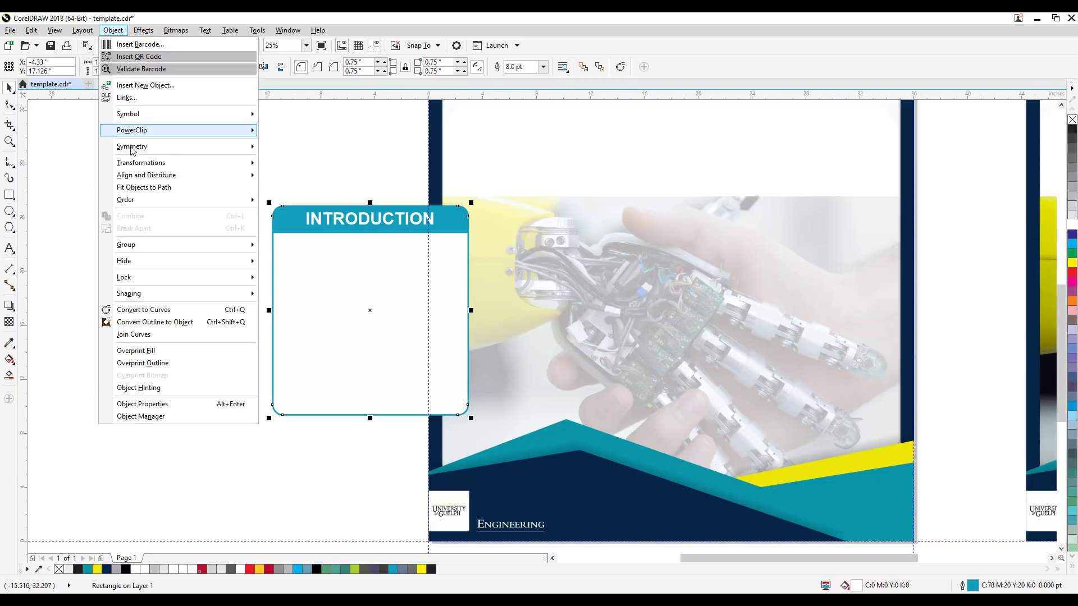
mouse_move(181, 200)
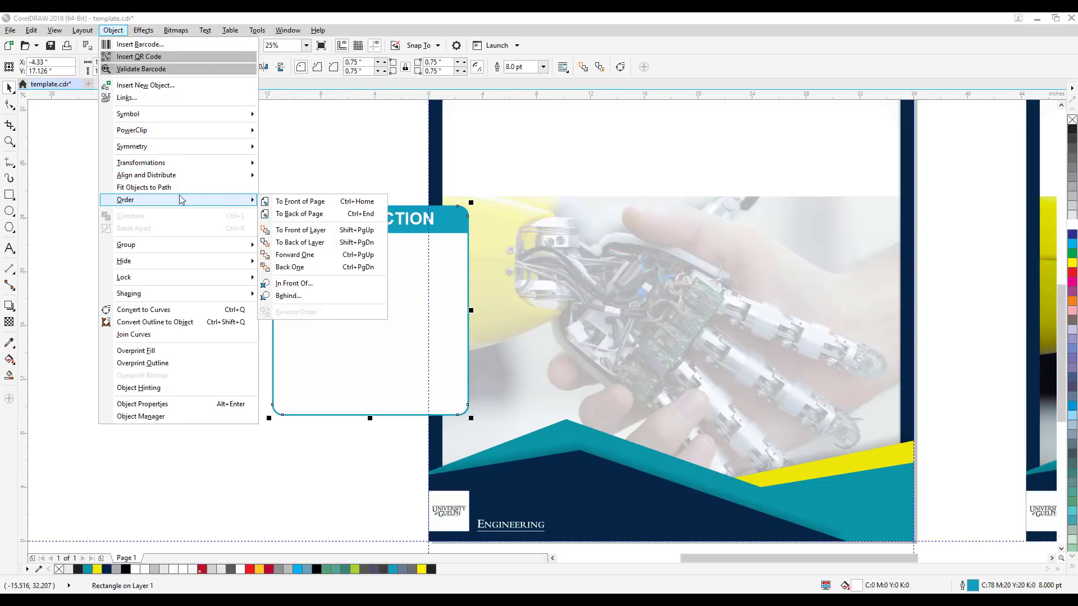
click(300, 216)
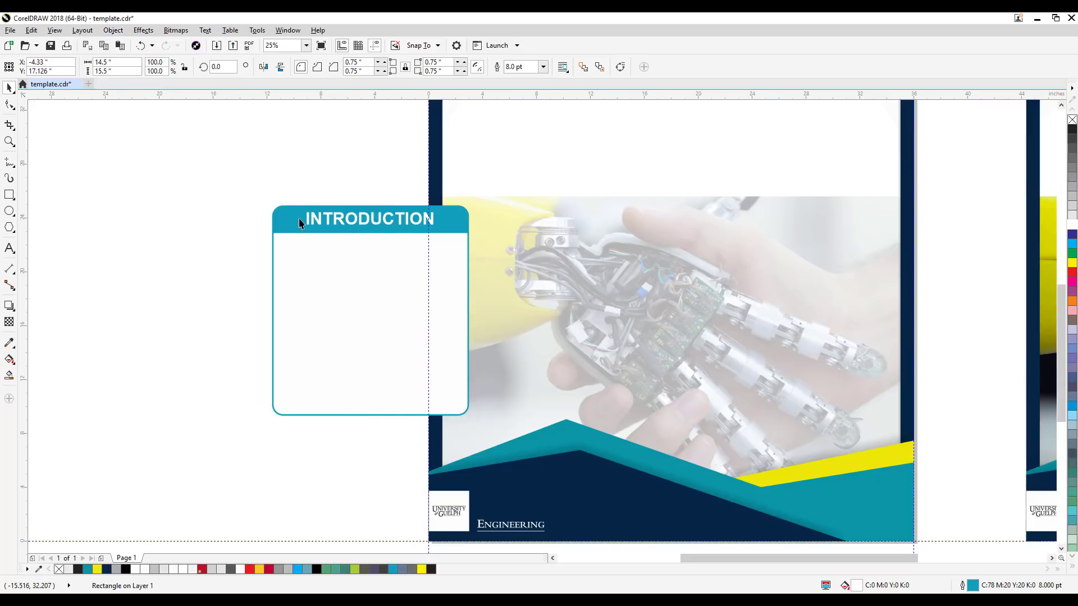
Step: Bring all four INTRODUCTION box objects to the front of the page and move them over the photo, to about X 11.35, Y 16.4 inches
click(234, 260)
drag(225, 185, 498, 443)
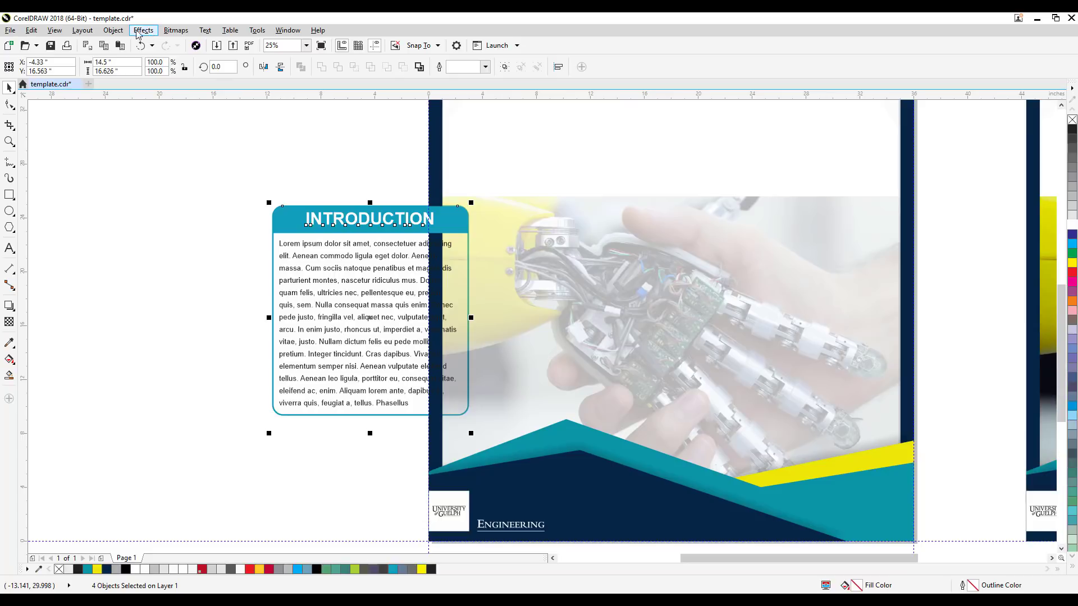
click(113, 30)
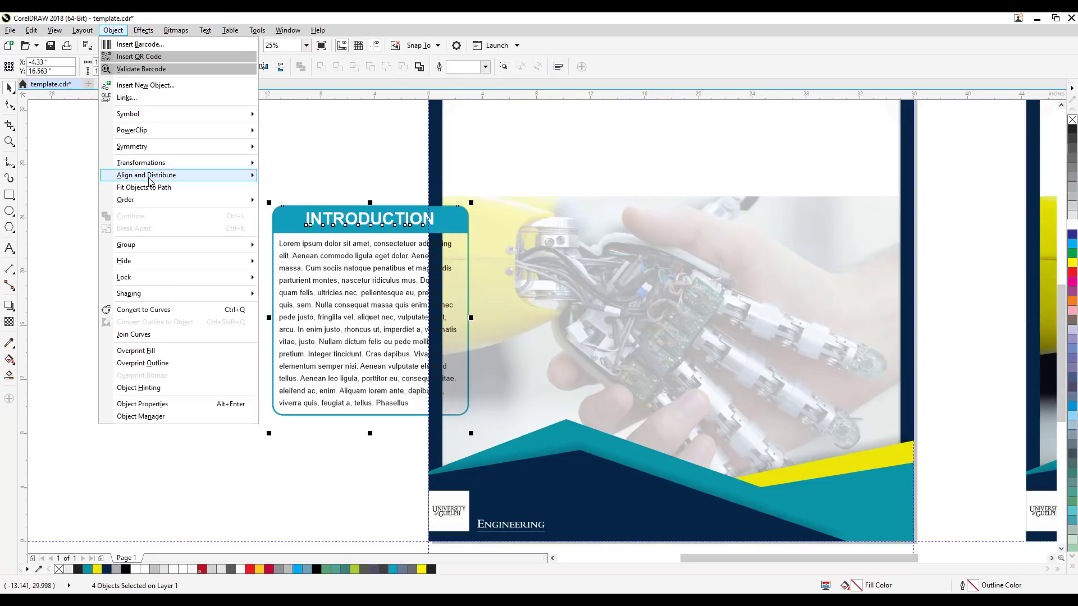
mouse_move(151, 200)
click(277, 203)
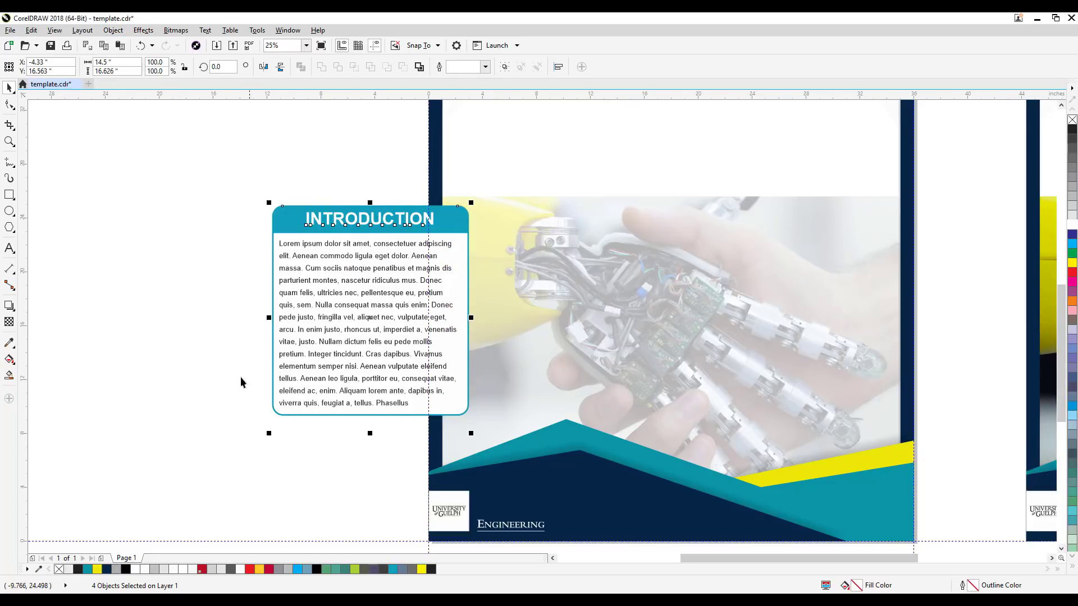
drag(354, 378, 566, 382)
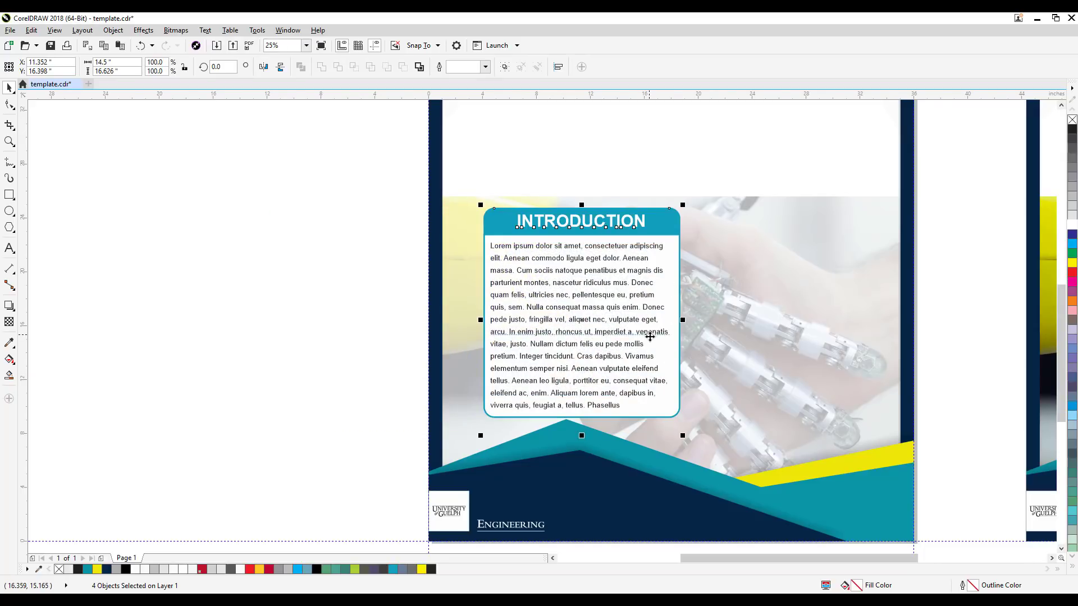
click(397, 346)
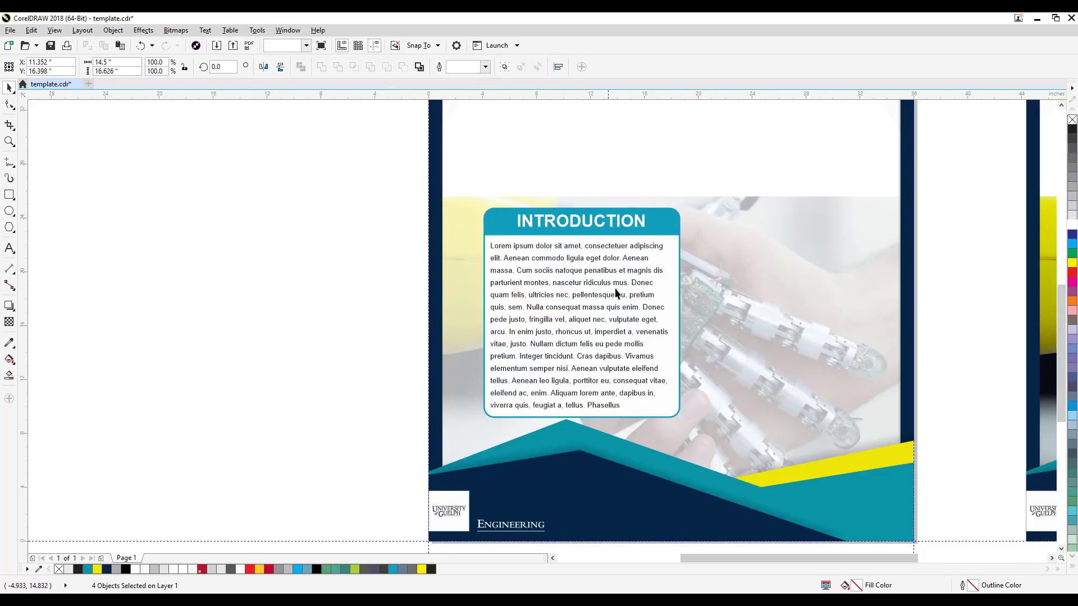
click(675, 247)
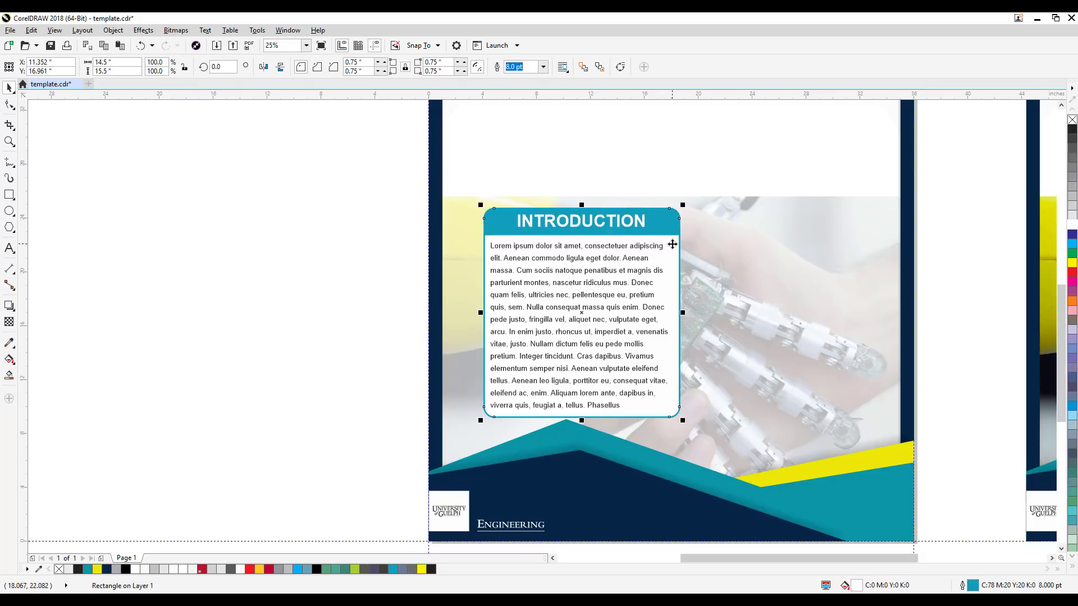
drag(672, 239, 598, 269)
key(ctrl+z)
click(319, 328)
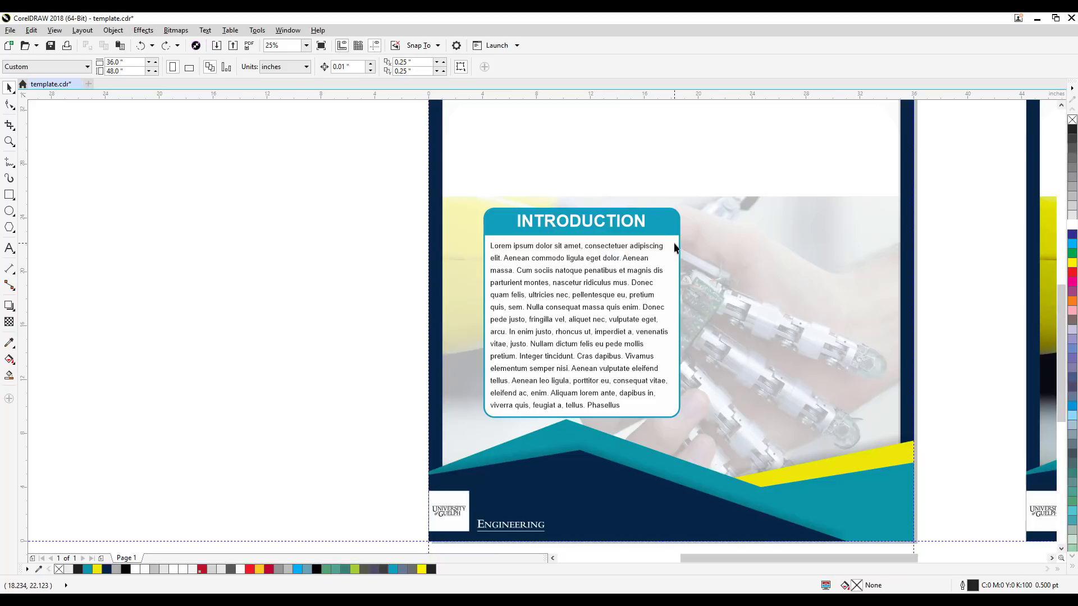
Step: Apply a uniform transparency of 34 to the white rounded rectangle behind the INTRODUCTION text
click(675, 247)
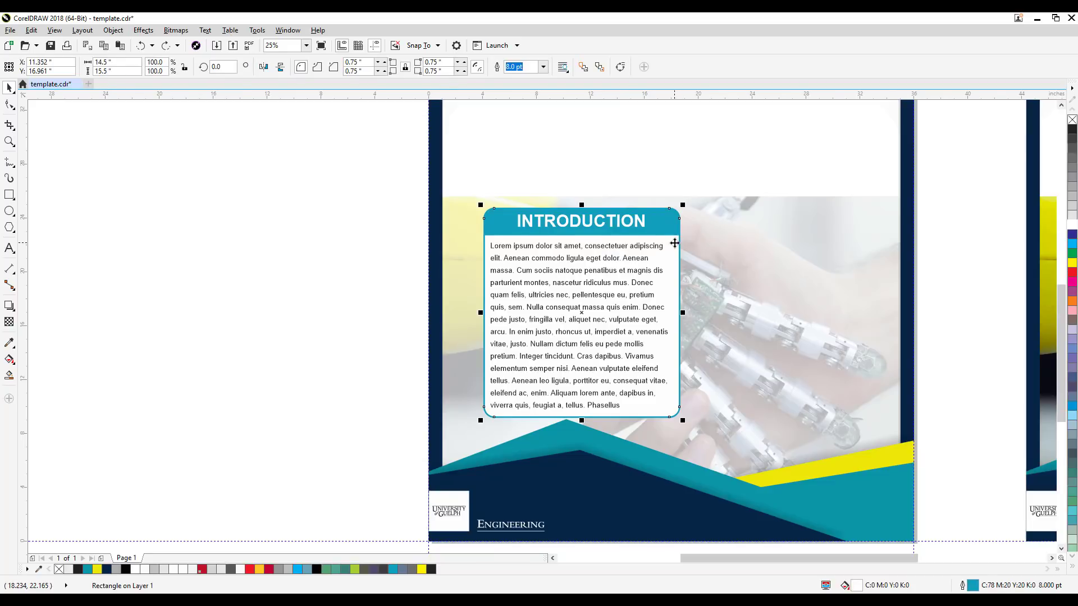
click(9, 323)
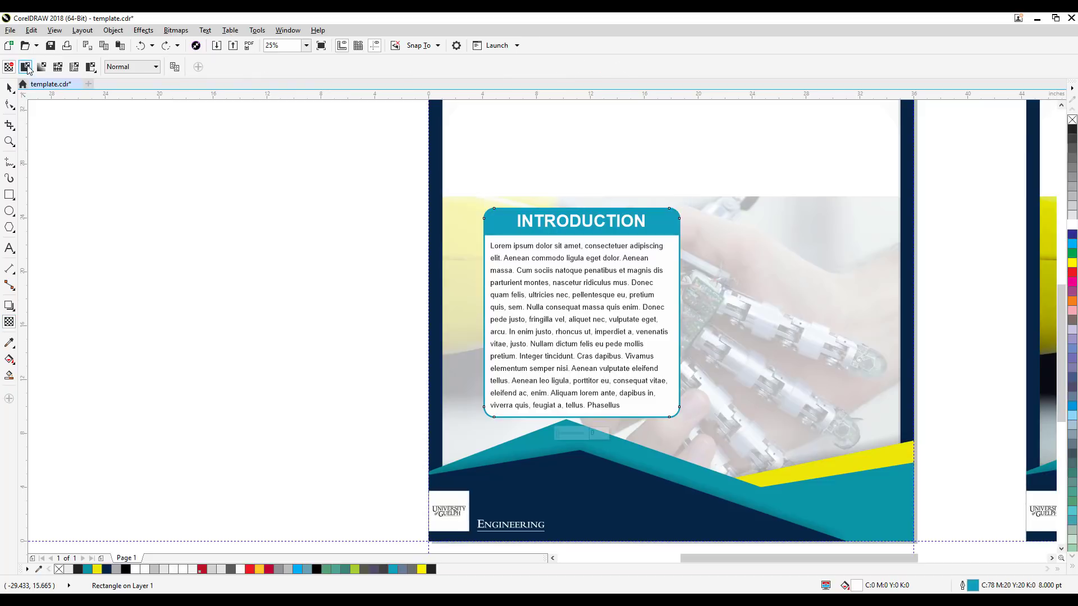
click(26, 67)
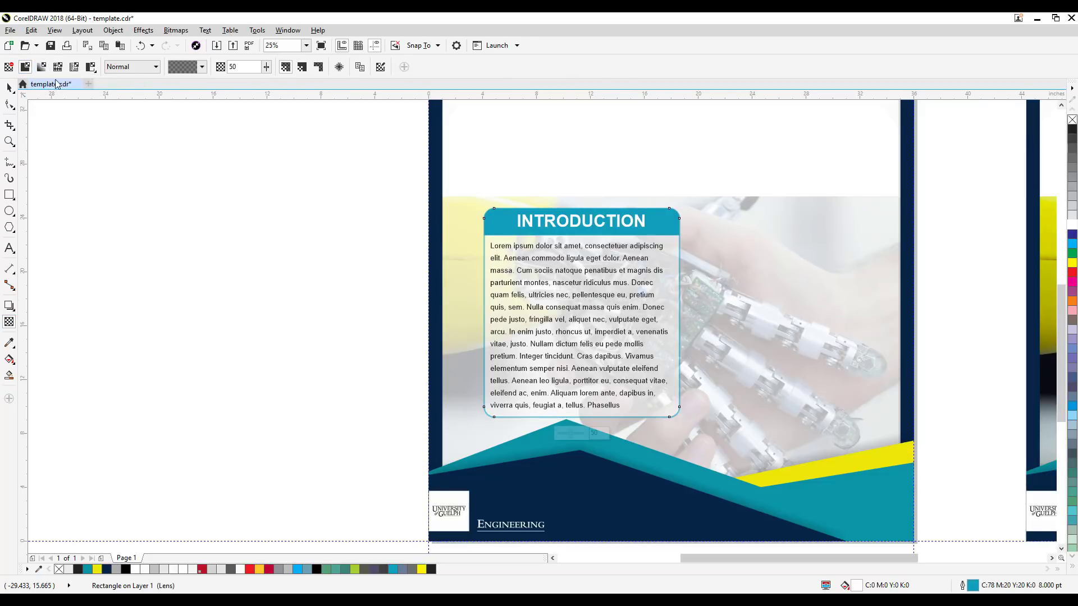
click(267, 67)
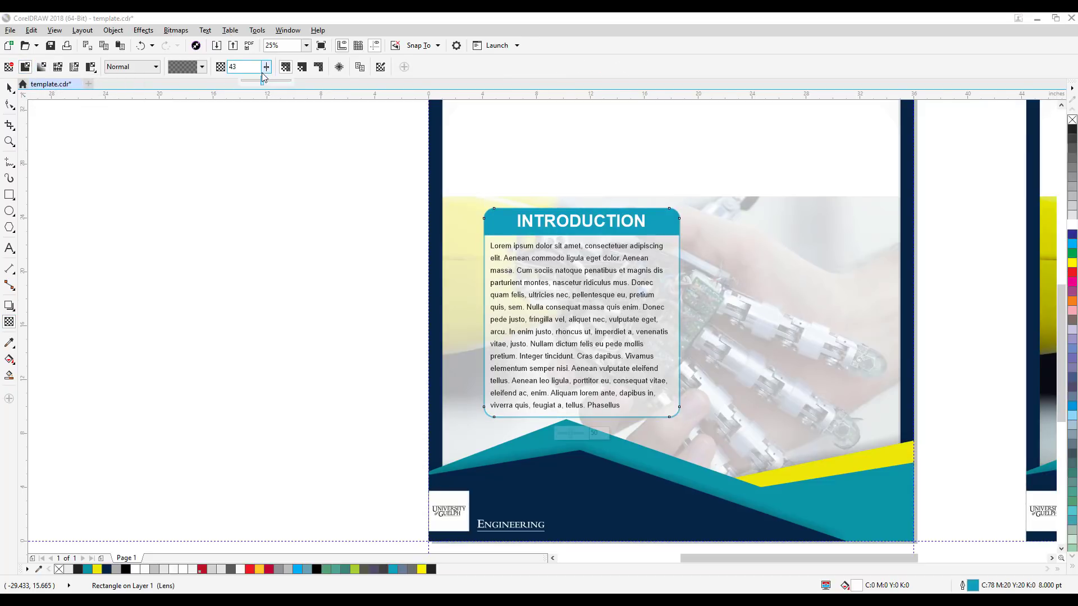
drag(258, 76, 258, 76)
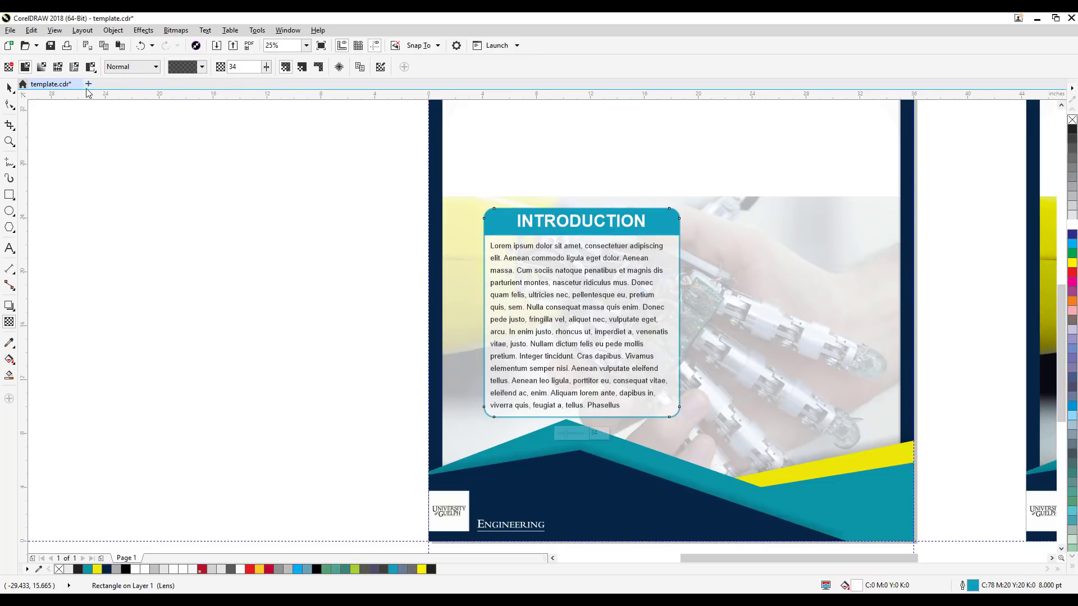
click(10, 88)
click(114, 223)
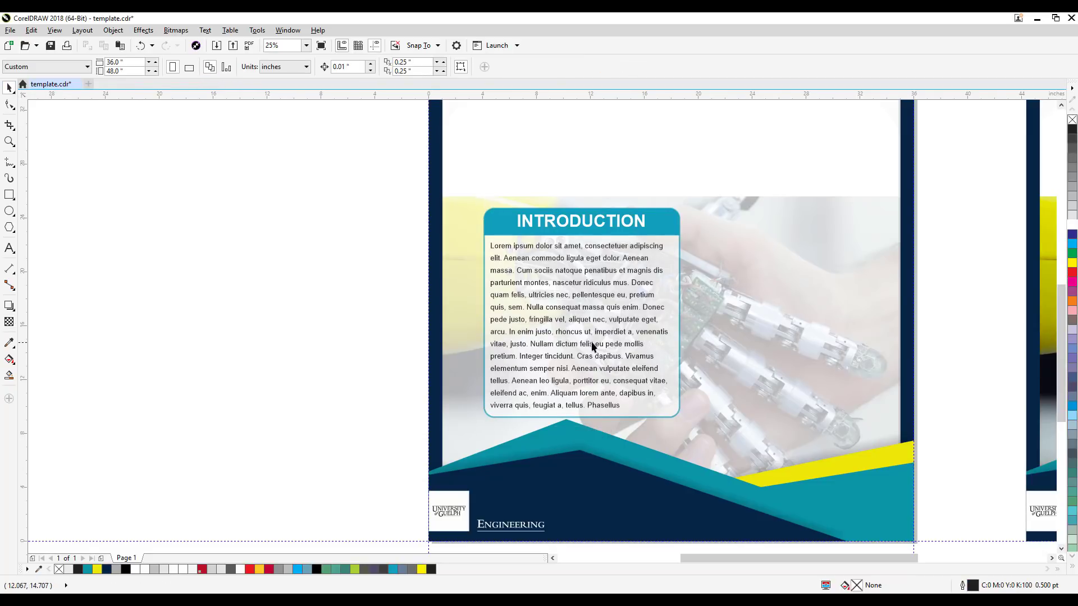
Step: Check the text's readability up close, then move the INTRODUCTION box to about X 10, Y 17.19 inches and group its objects
scroll(644, 356, up, 2)
scroll(715, 302, up, 2)
scroll(715, 302, up, 2)
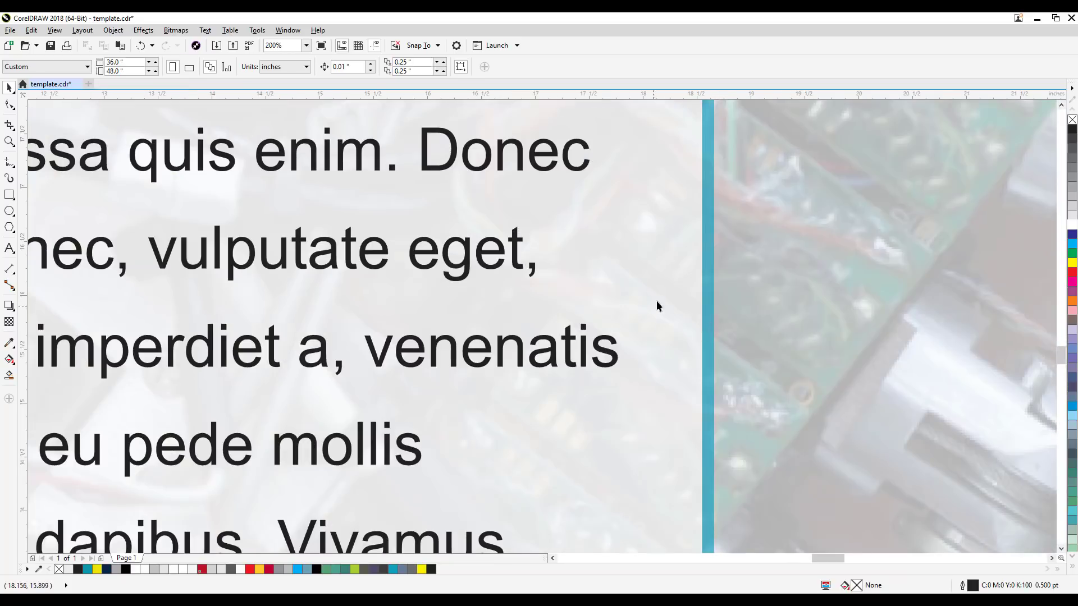
scroll(619, 231, down, 3)
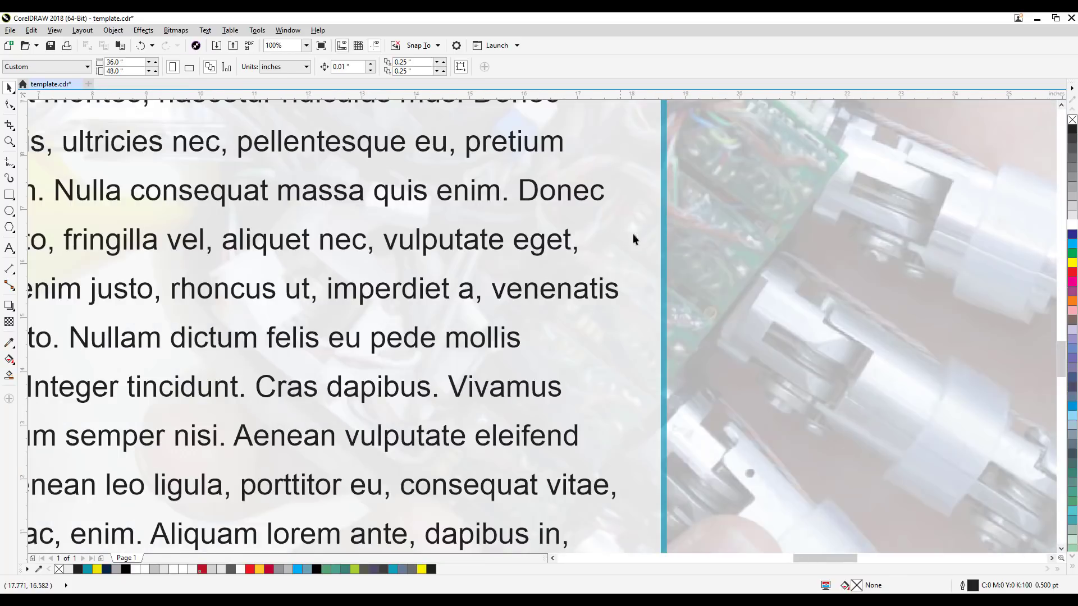
scroll(743, 232, down, 3)
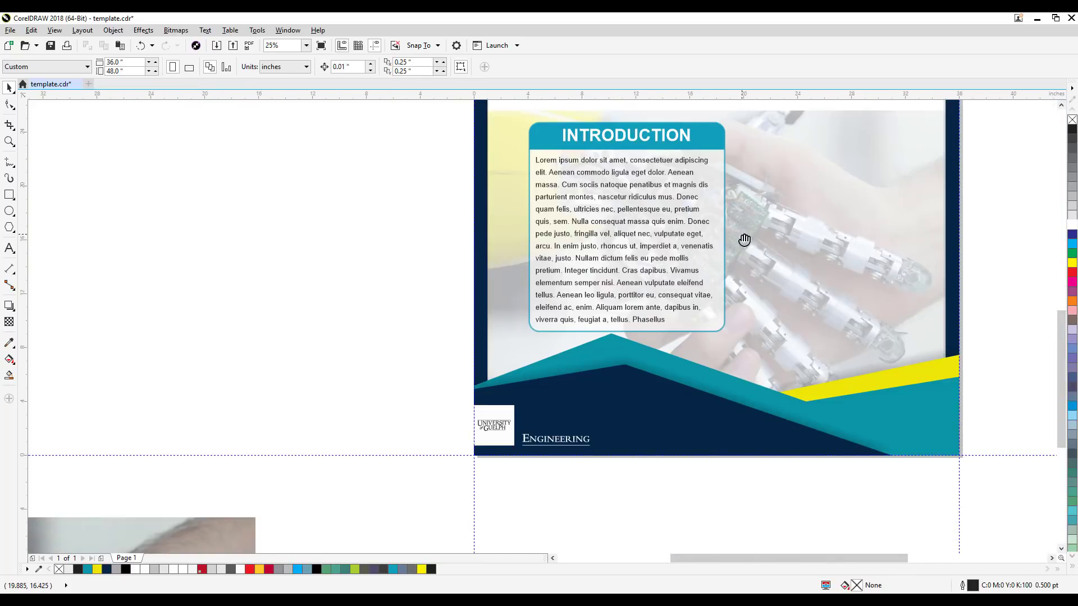
scroll(385, 332, up, 2)
drag(753, 417, 754, 417)
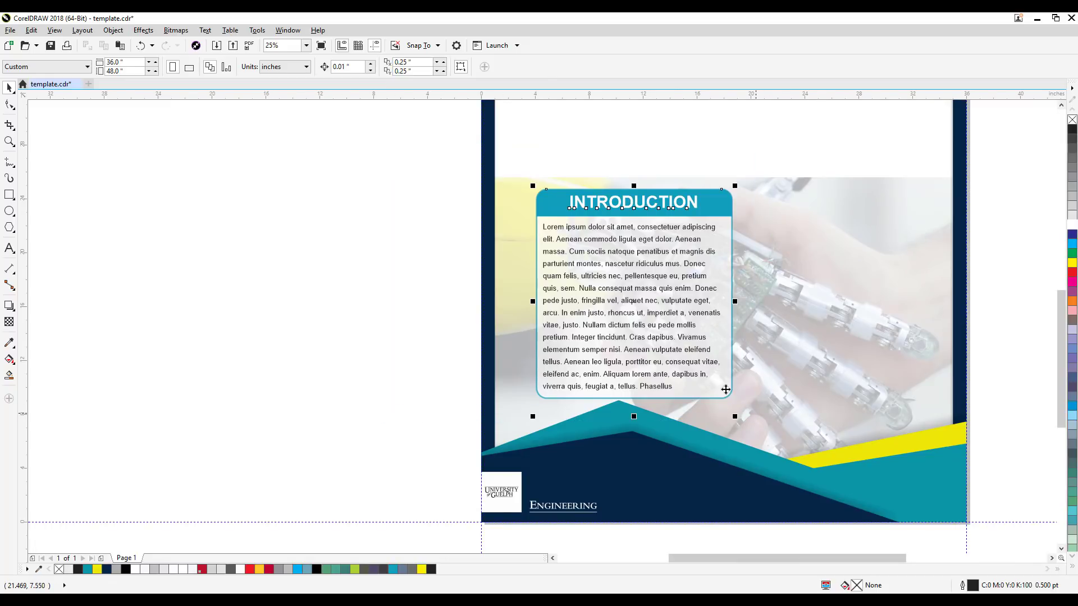
drag(706, 372, 688, 362)
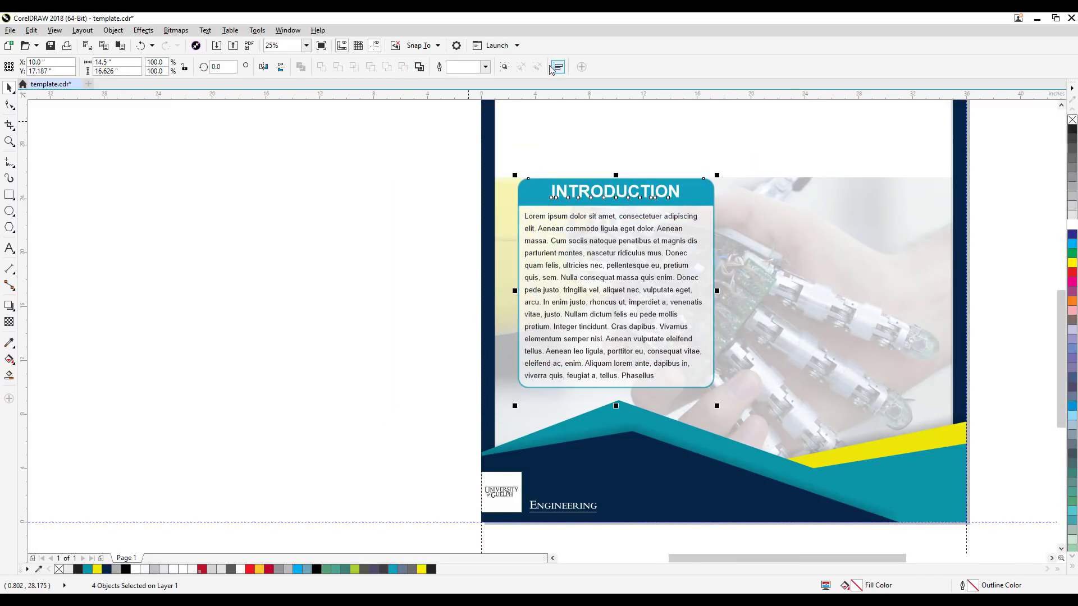
key(ctrl+g)
click(357, 241)
Step: Move the robot handshake photo on the duplicate poster slightly upward, to about Y 14.93 inches
scroll(360, 264, down, 1)
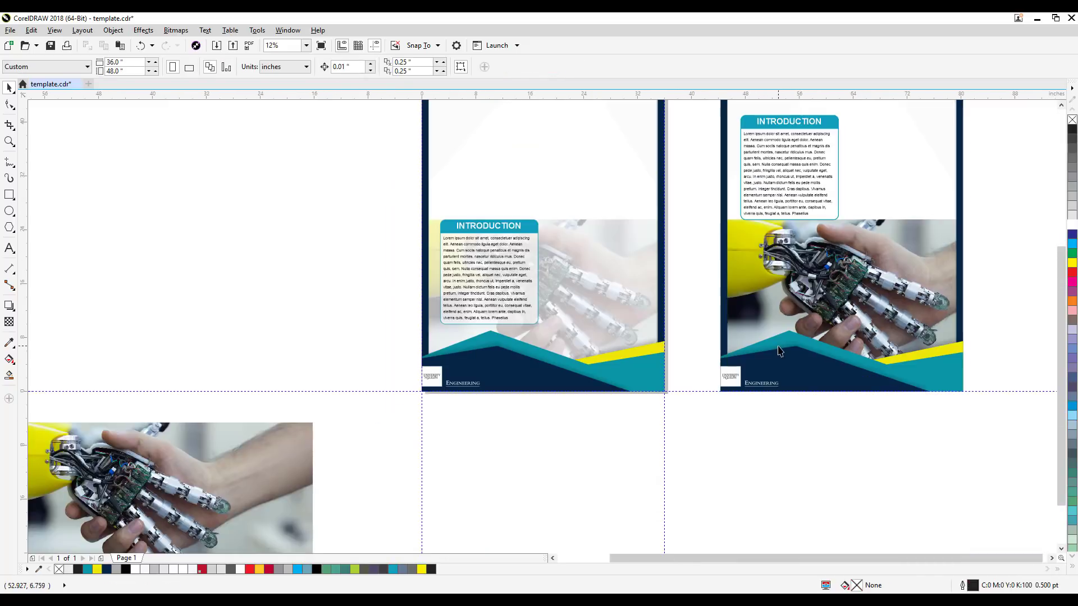
drag(776, 346, 609, 393)
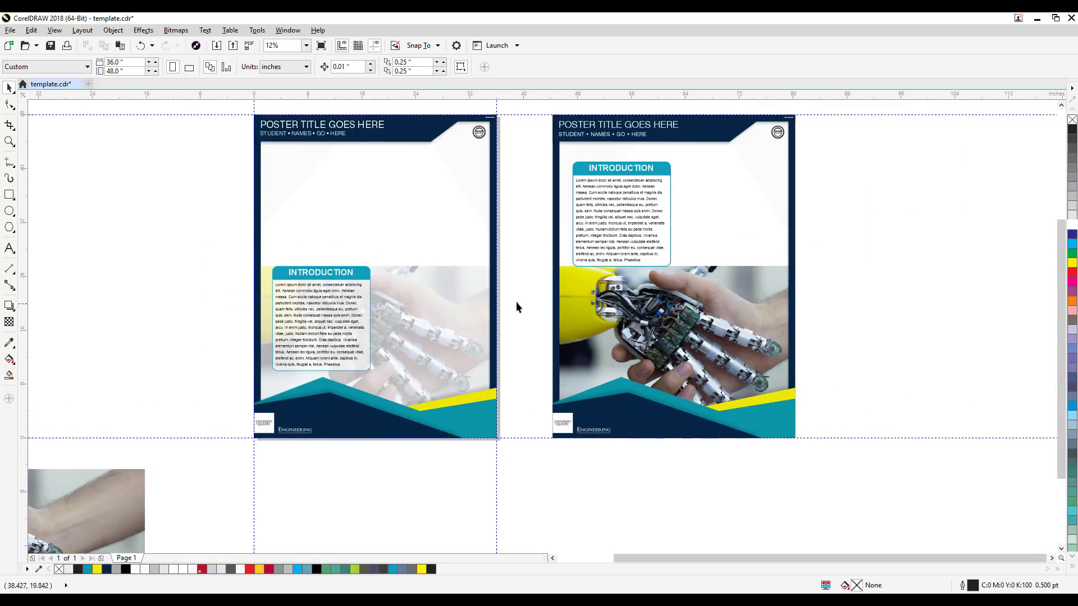
scroll(756, 305, up, 1)
drag(750, 342, 789, 316)
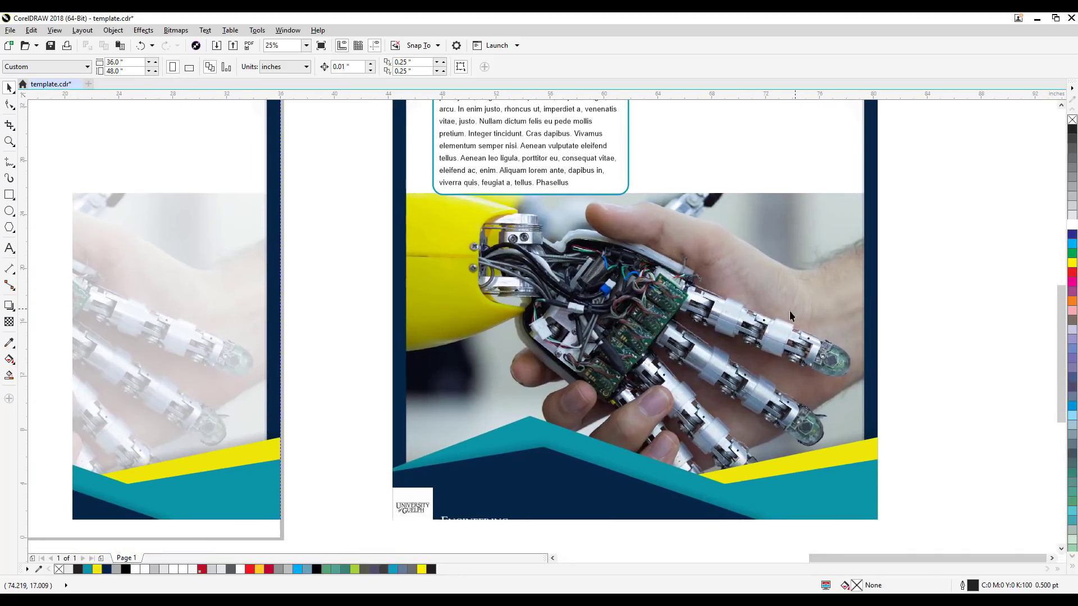
click(718, 322)
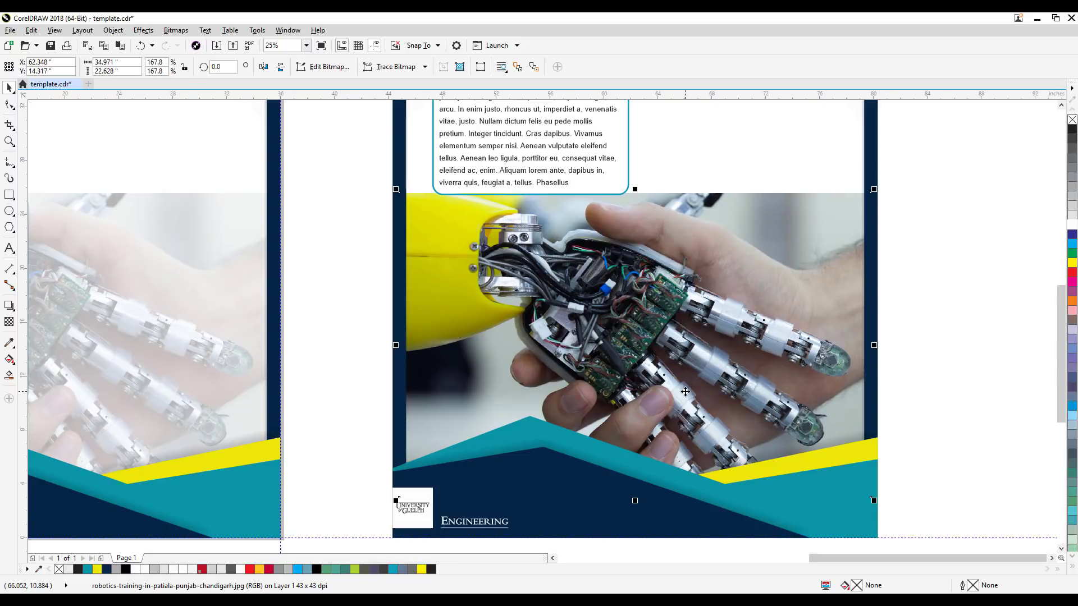
drag(871, 498, 872, 489)
click(932, 358)
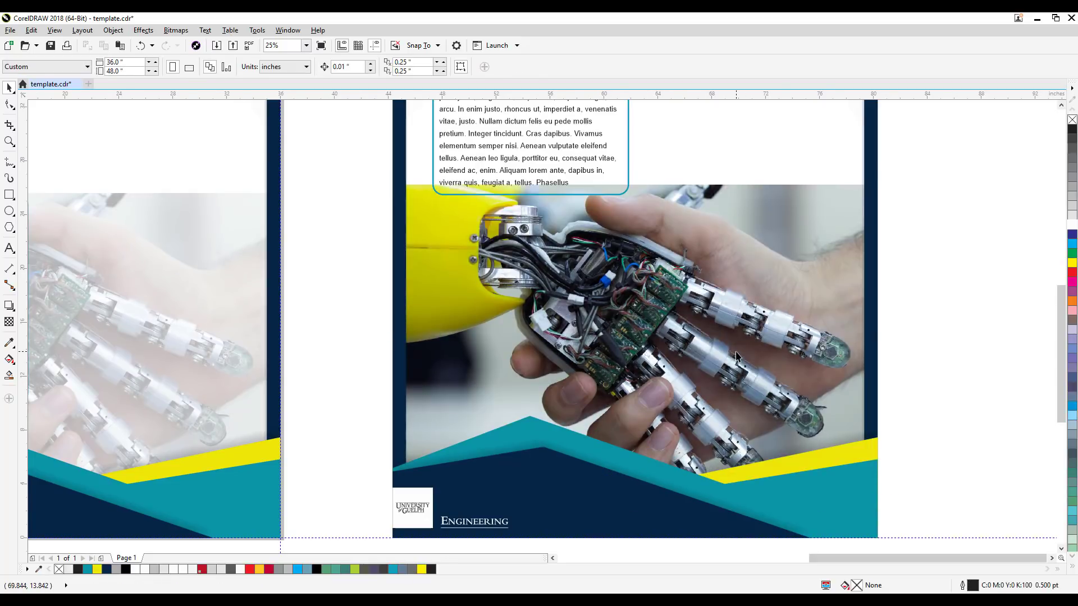
Step: Apply a fountain transparency to the duplicate poster's photo, fading it out toward its upper-left area at about -49 degrees
click(458, 261)
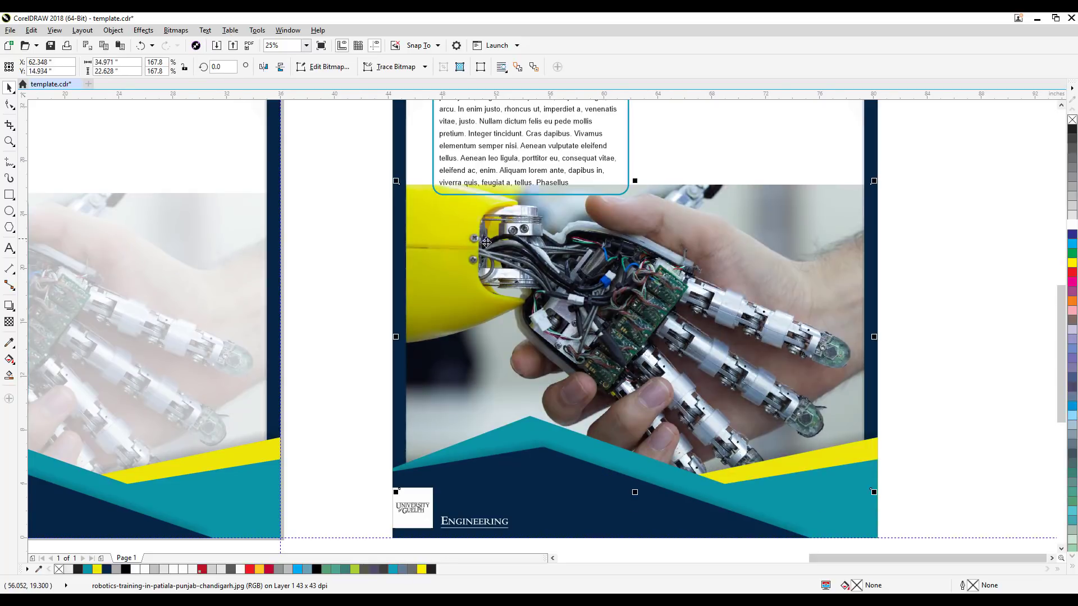
click(9, 322)
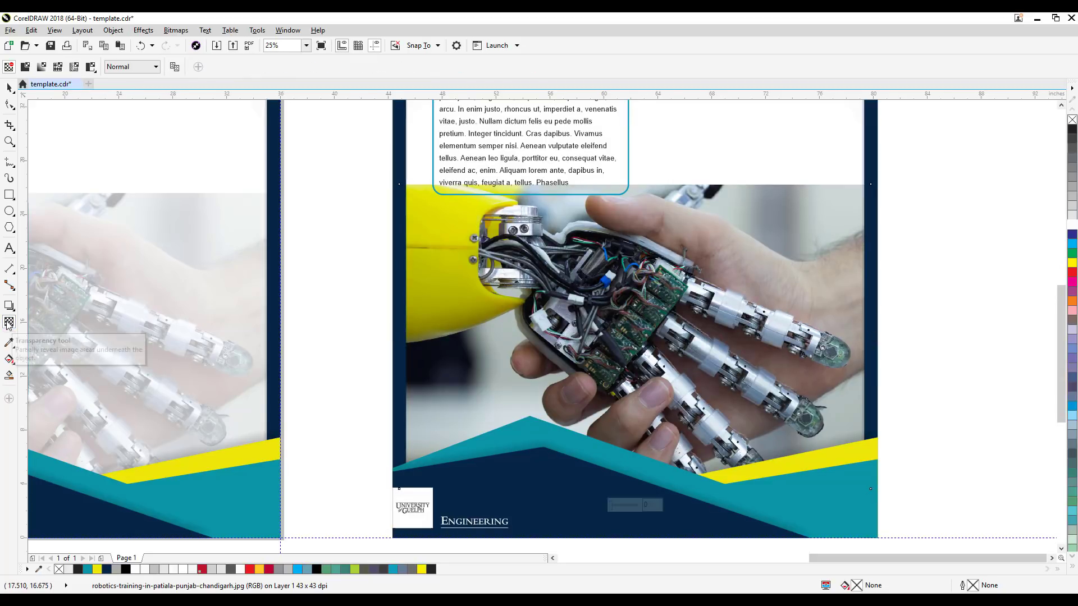
click(41, 68)
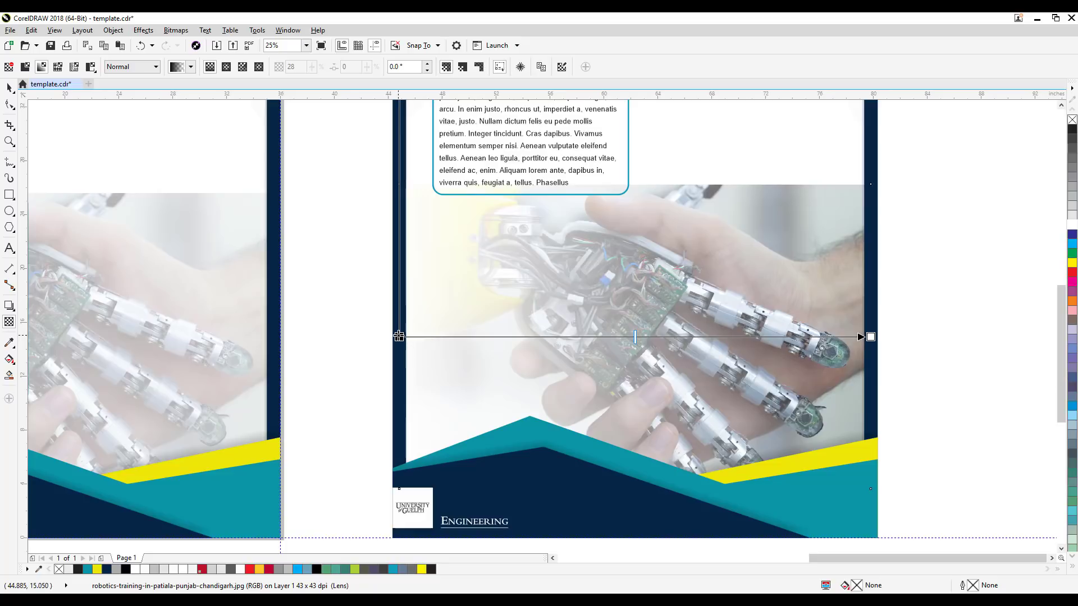
drag(398, 337, 619, 149)
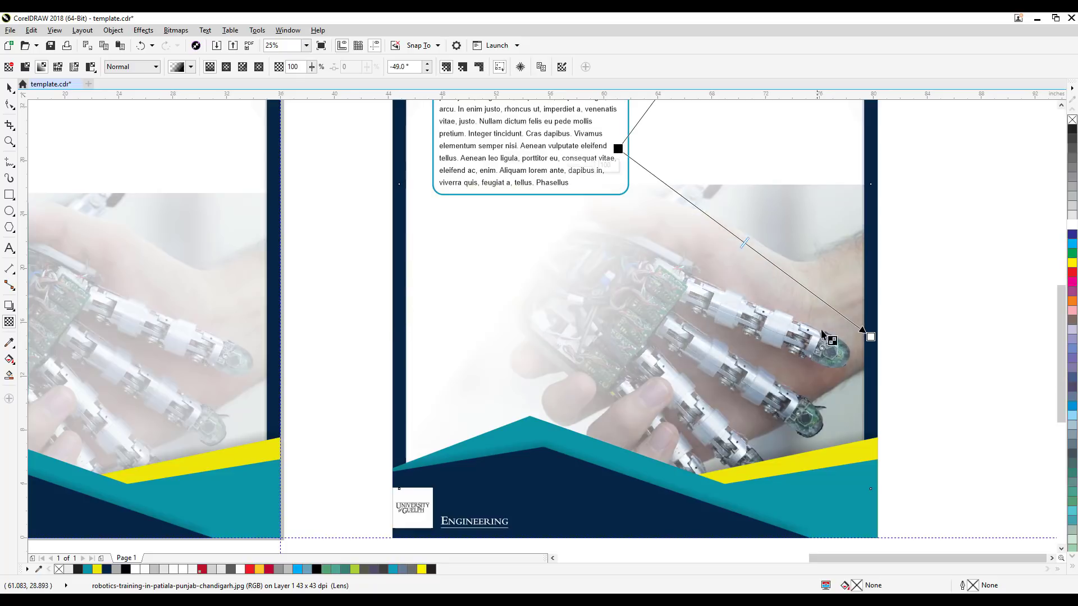
Step: Reorient the duplicate poster photo's fountain transparency to -90 degrees, starting at the photo's upper edge, and shift its midpoint toward the lower end
drag(870, 337, 618, 508)
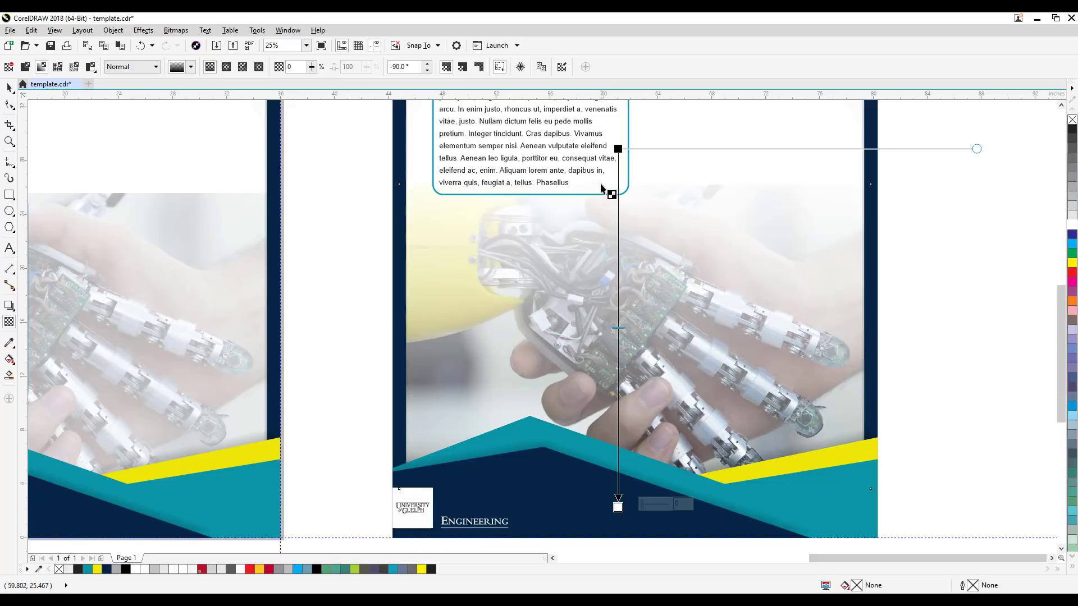
drag(618, 148, 618, 184)
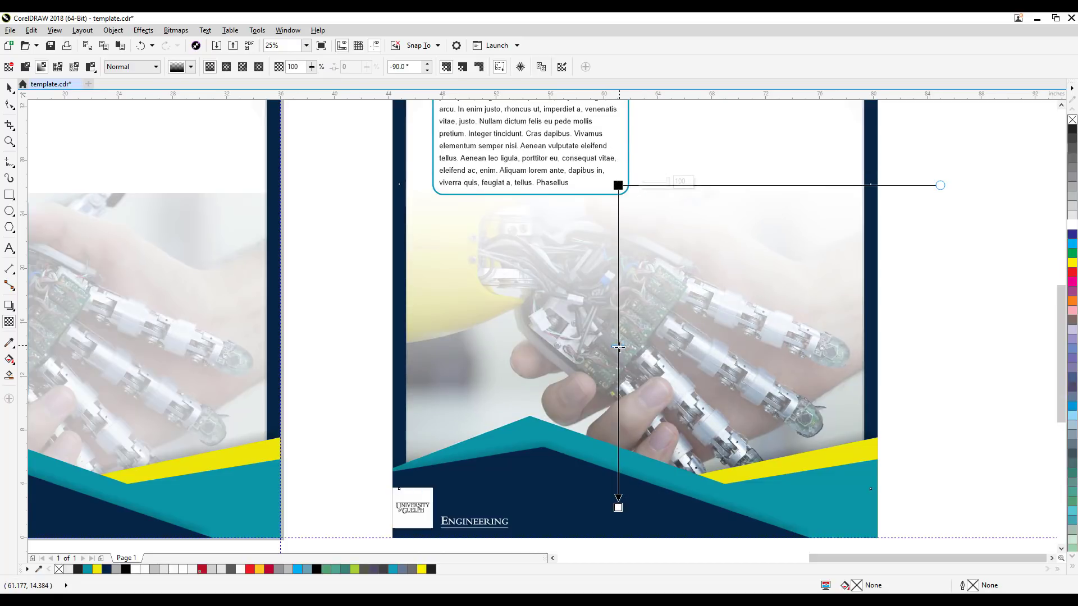
drag(618, 347, 619, 385)
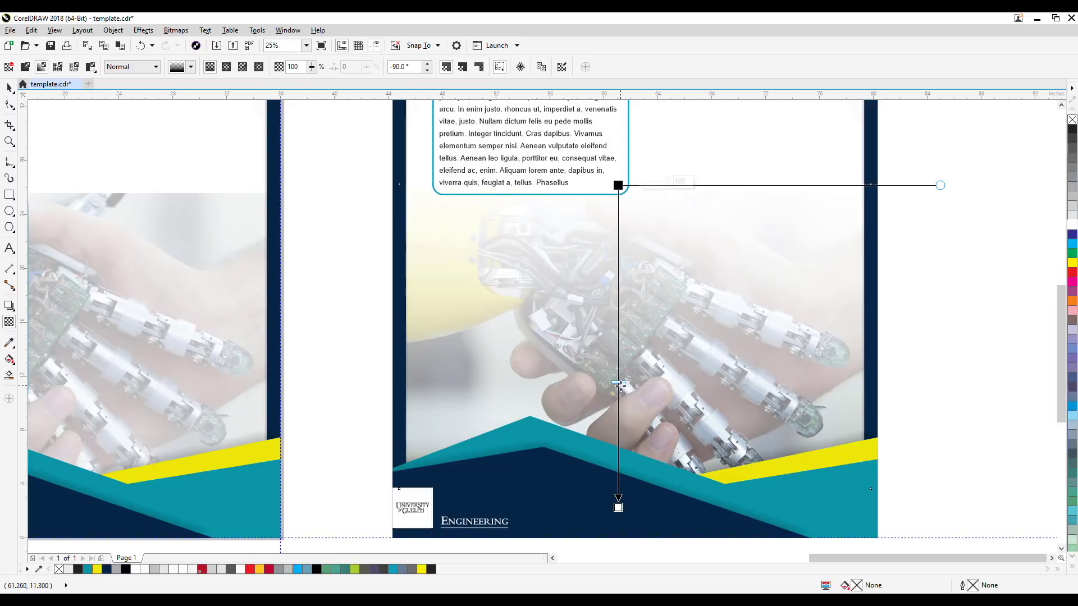
scroll(619, 385, down, 1)
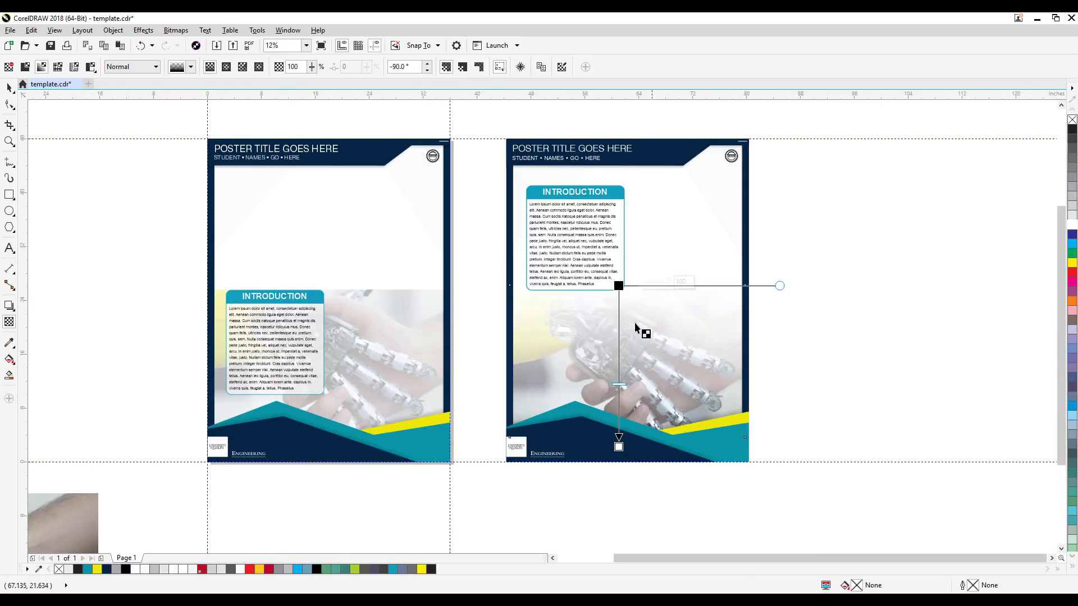
scroll(640, 378, up, 1)
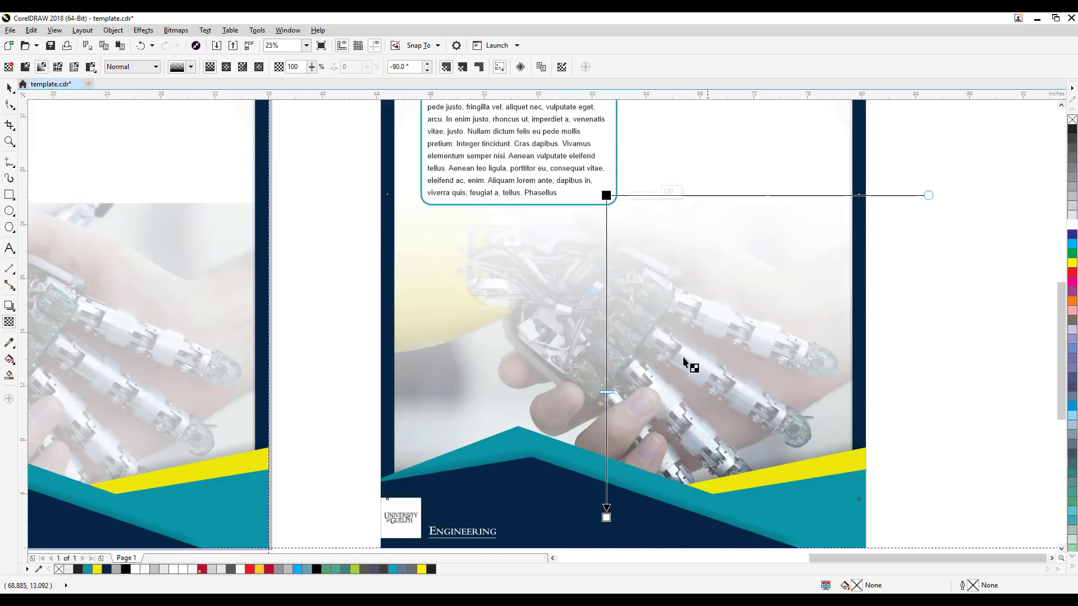
key(space)
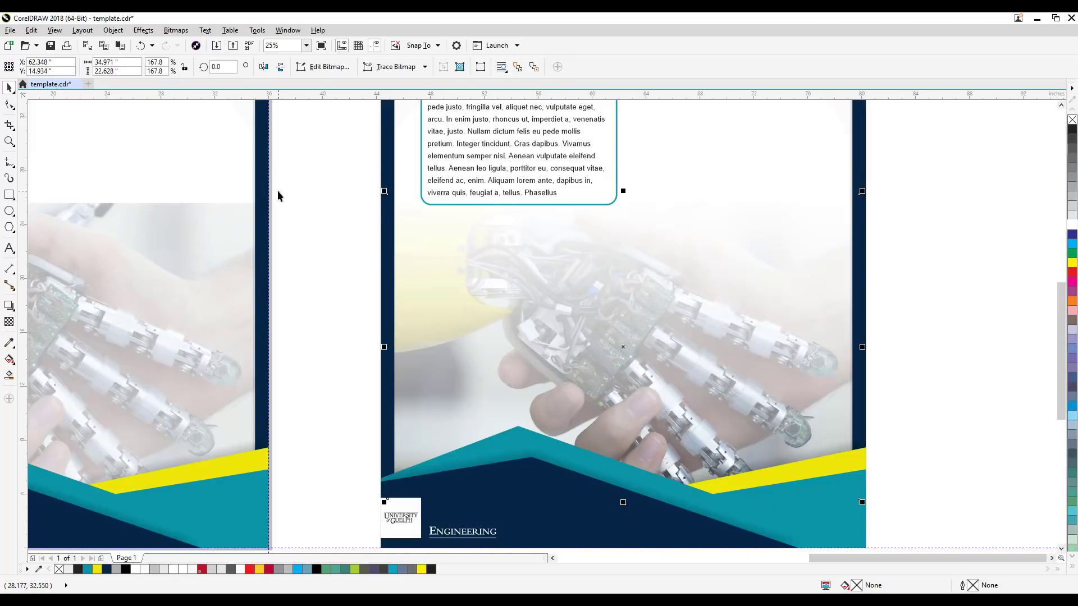
Step: Compare both posters' photo edges, then lower the duplicate poster's INTRODUCTION box over the faded photo, to about X 54.58, Y 26.56 inches
click(301, 180)
scroll(302, 179, down, 1)
drag(309, 186, 438, 245)
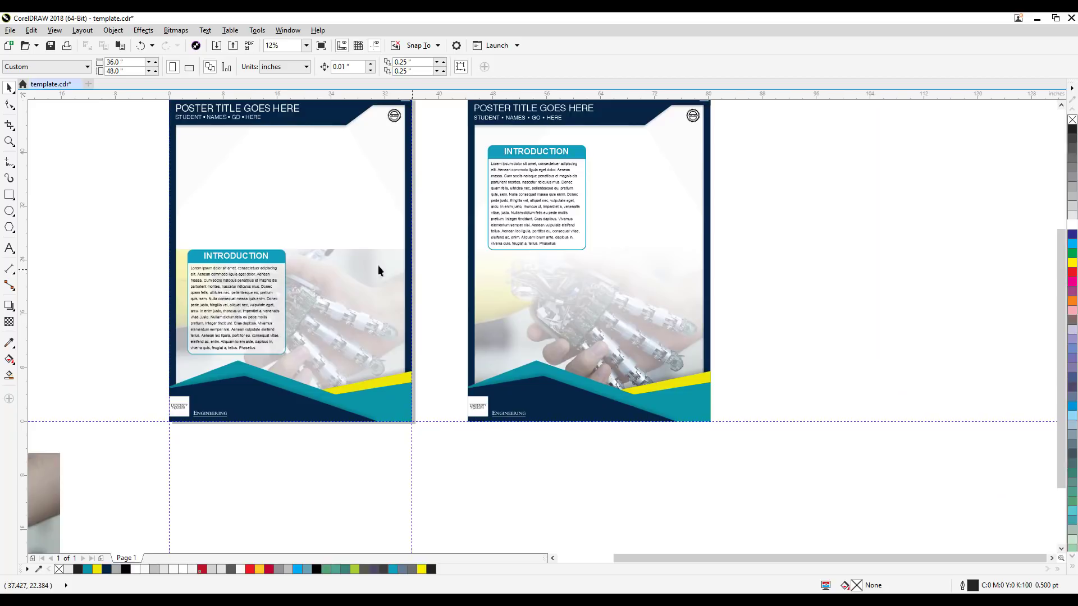
scroll(375, 272, up, 1)
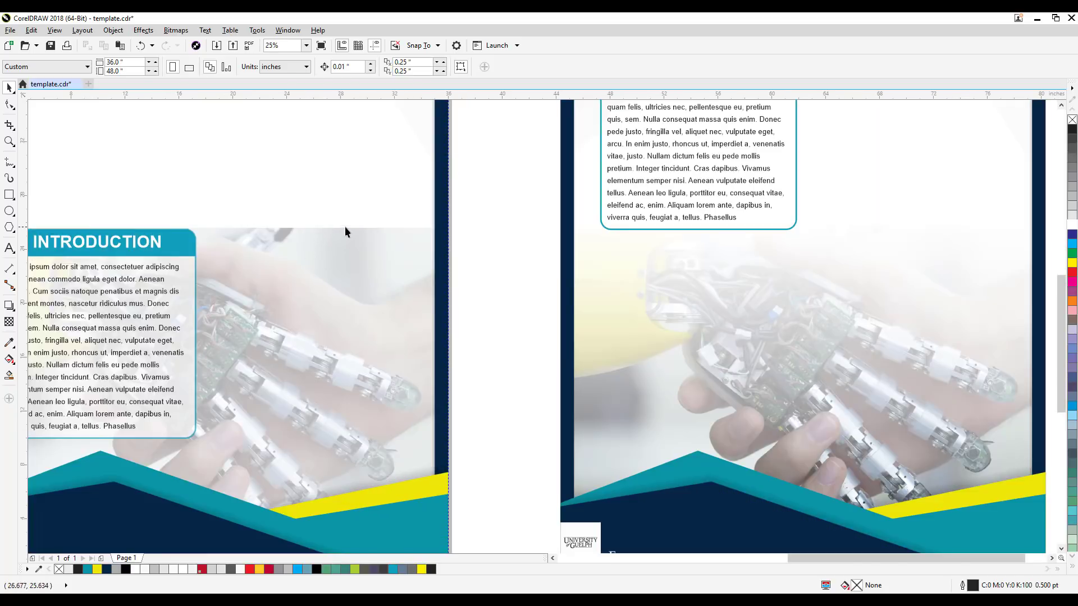
scroll(450, 238, down, 1)
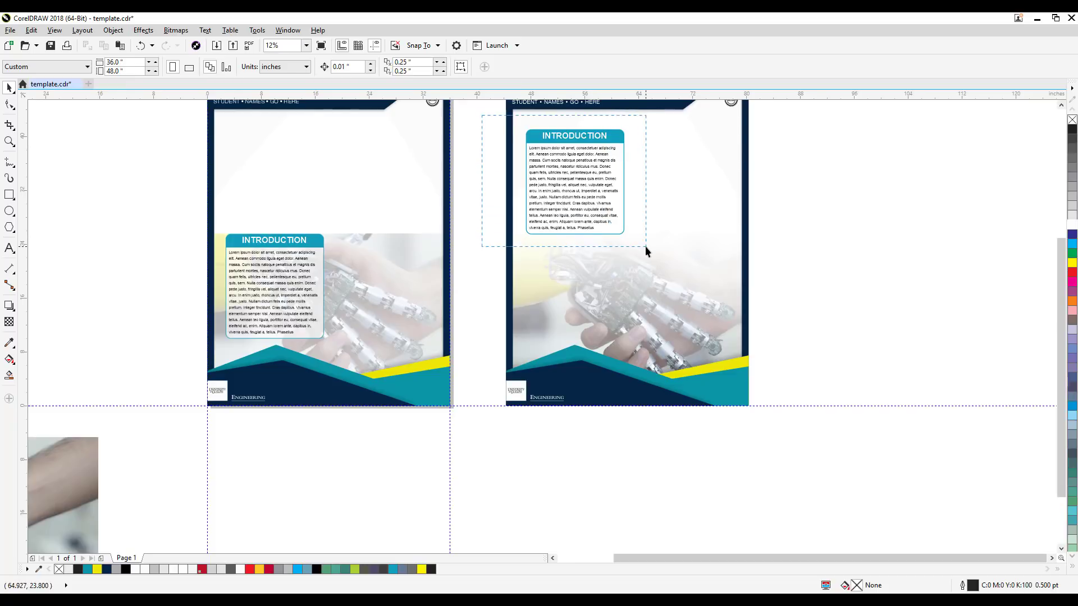
drag(645, 246, 646, 247)
drag(594, 204, 675, 349)
click(772, 238)
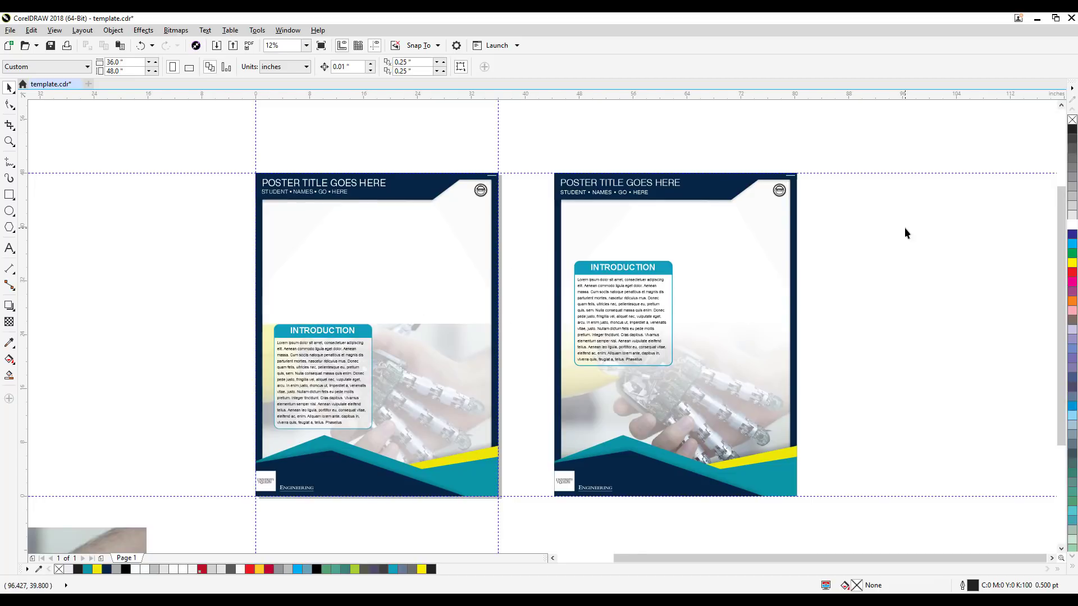
Step: Move the duplicate poster's INTRODUCTION box off the page to the right, to about X 93.75, Y 26.56 inches
drag(567, 365, 568, 366)
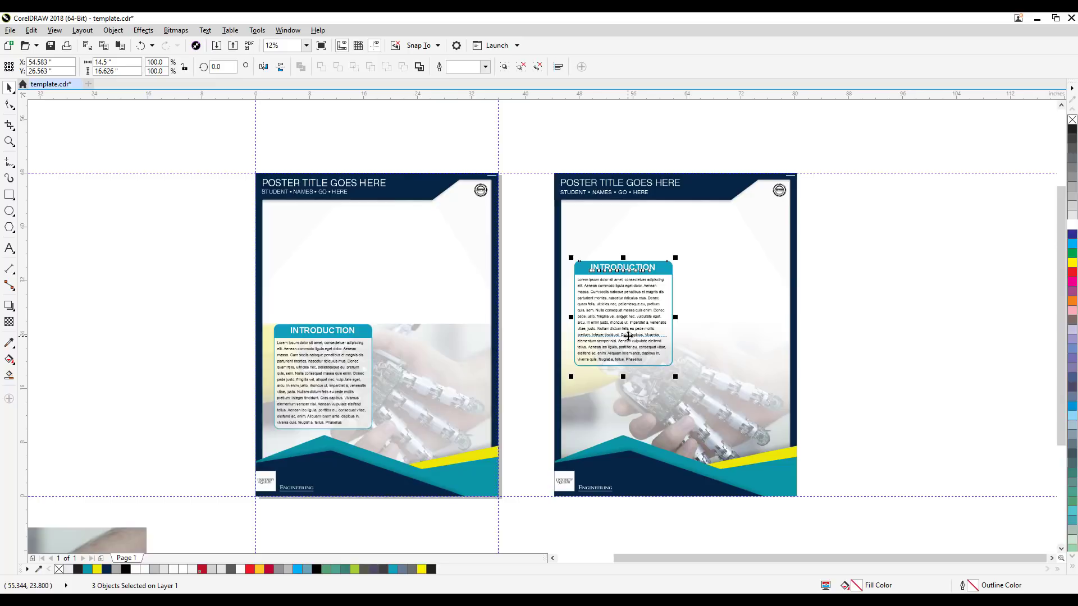
drag(652, 340, 916, 340)
click(843, 421)
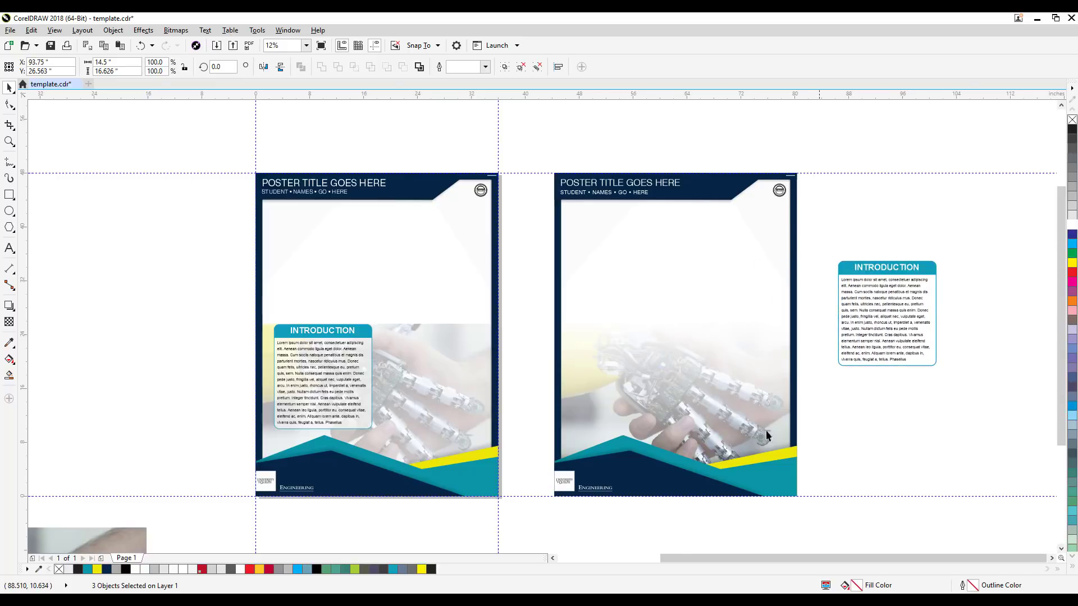
Step: Place vertical guidelines over the duplicate poster: one at X 46.5 inches, a closely spaced middle pair, and one near the right border
scroll(598, 376, up, 4)
scroll(559, 444, down, 5)
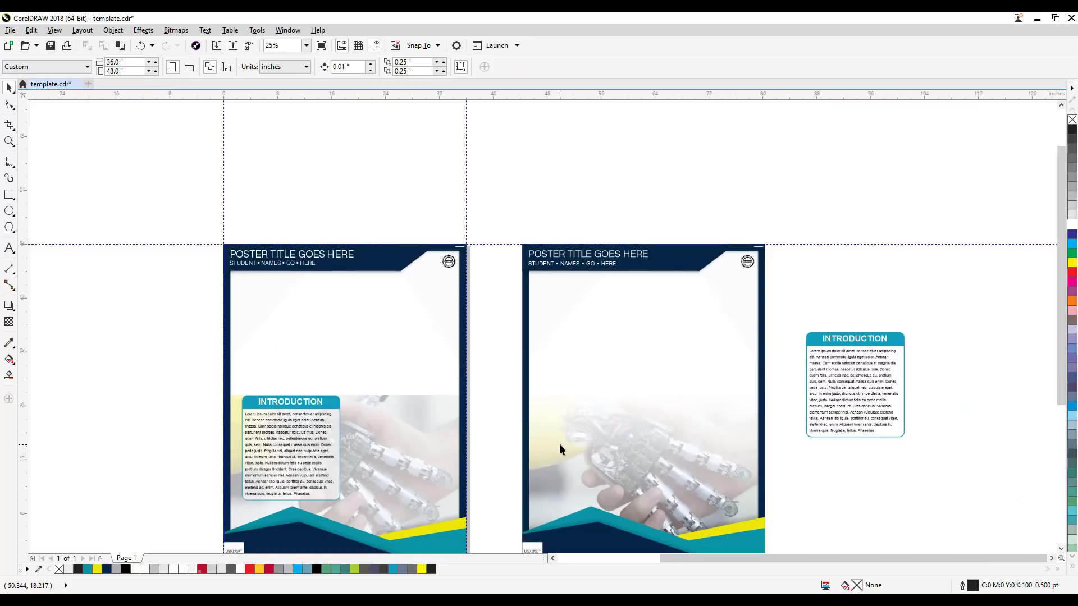
scroll(535, 407, up, 1)
scroll(534, 407, up, 1)
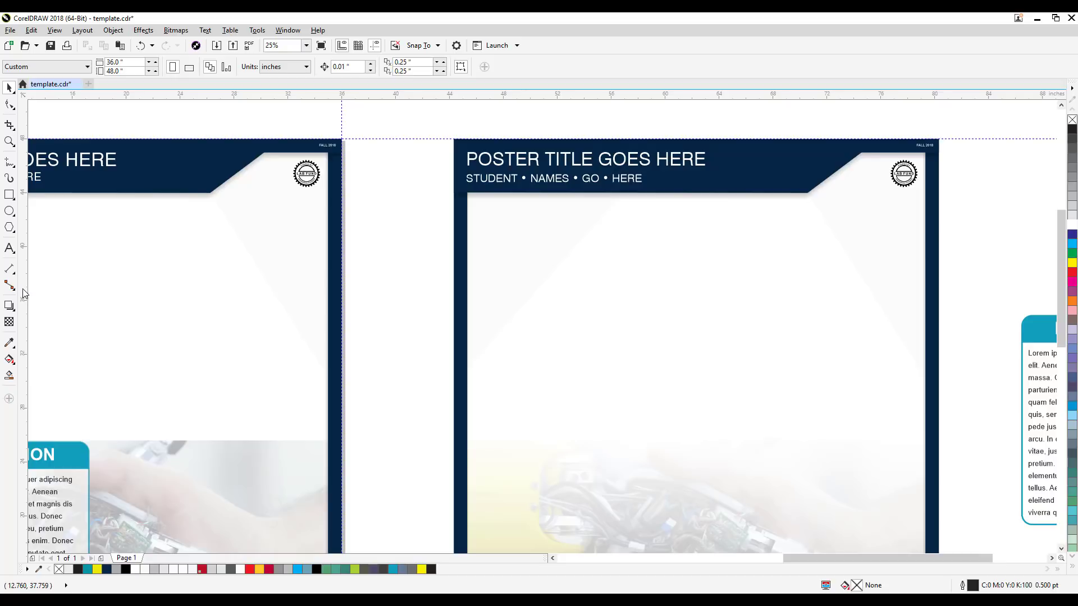
drag(22, 292, 488, 333)
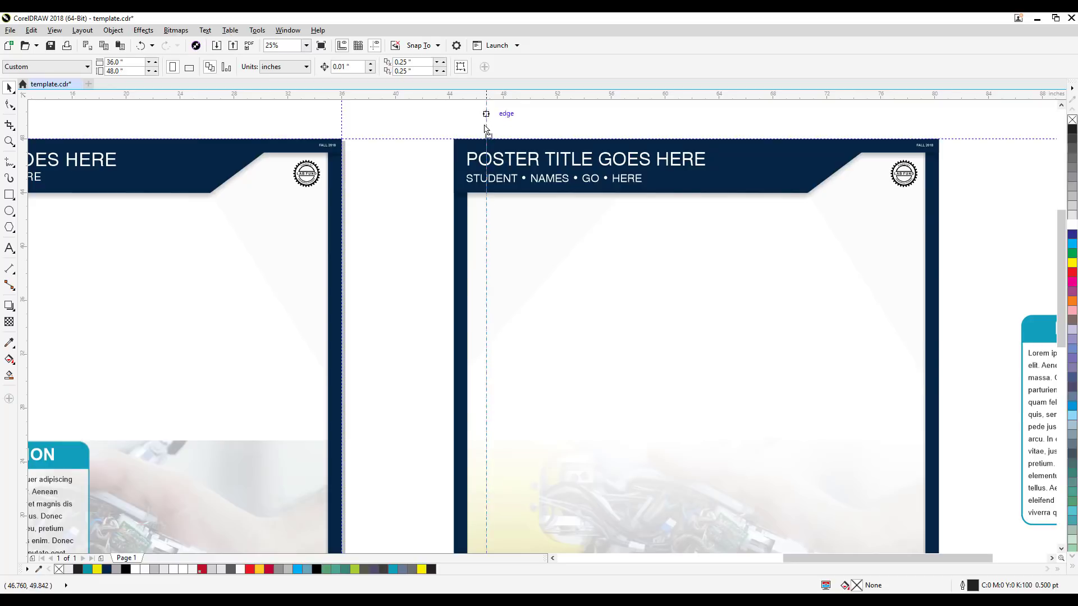
drag(487, 128, 474, 149)
click(541, 122)
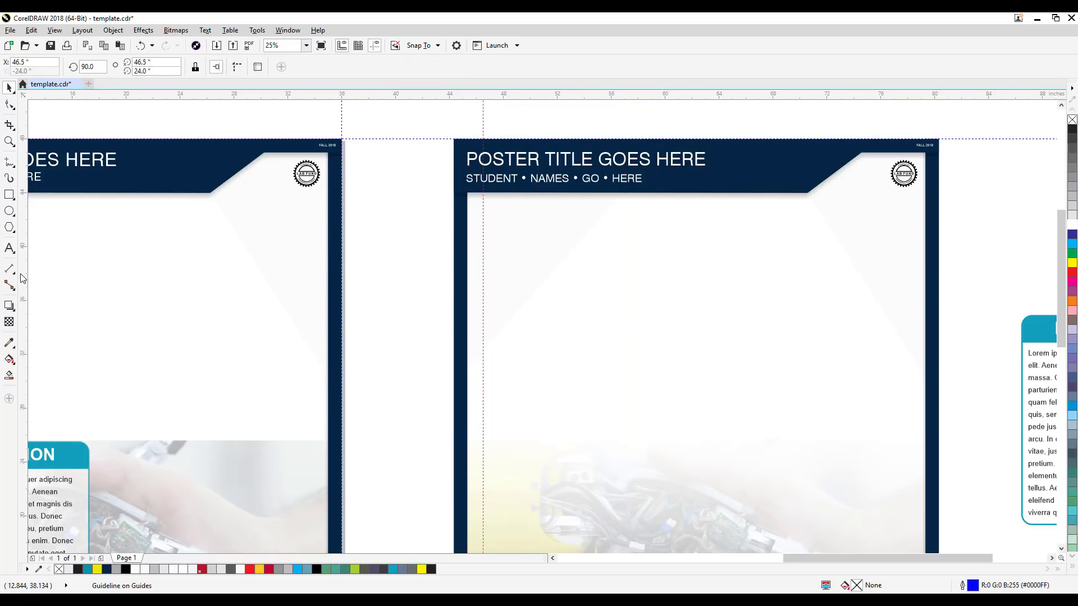
drag(22, 278, 668, 270)
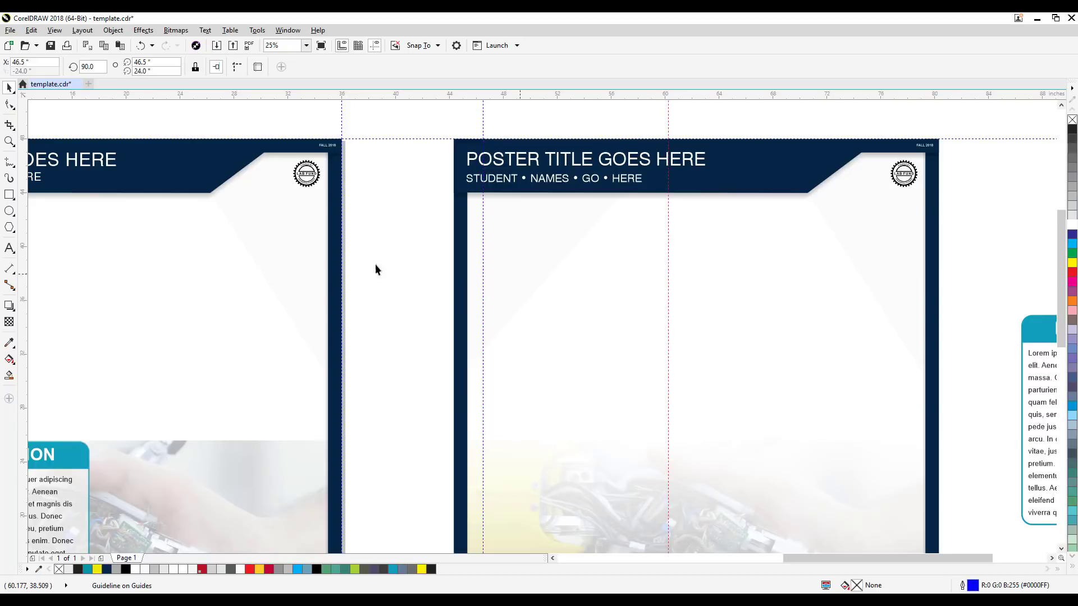
drag(24, 258, 907, 272)
Step: Place horizontal guidelines below the title banner and at Y 26.75 and 24.925 inches above the photo
drag(547, 100, 533, 210)
drag(509, 209, 505, 425)
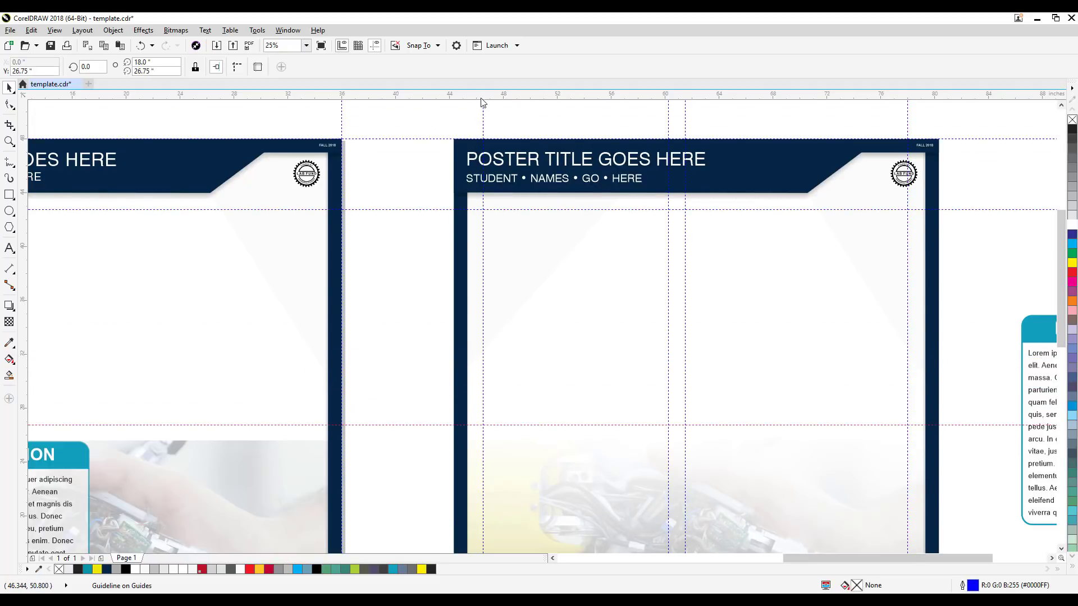
drag(481, 99, 460, 450)
scroll(414, 361, down, 2)
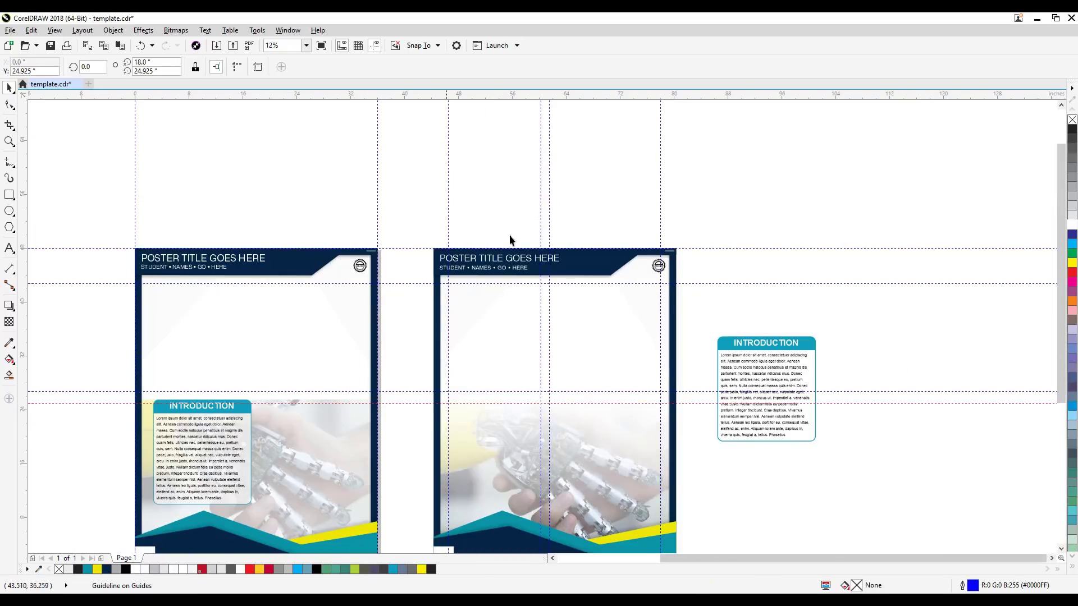
click(593, 144)
Step: Move the INTRODUCTION box back onto the duplicate poster, snapped to the upper-left guidelines at X 53.75, Y 34.437 inches
scroll(513, 366, up, 1)
drag(796, 234, 632, 211)
drag(985, 520, 983, 517)
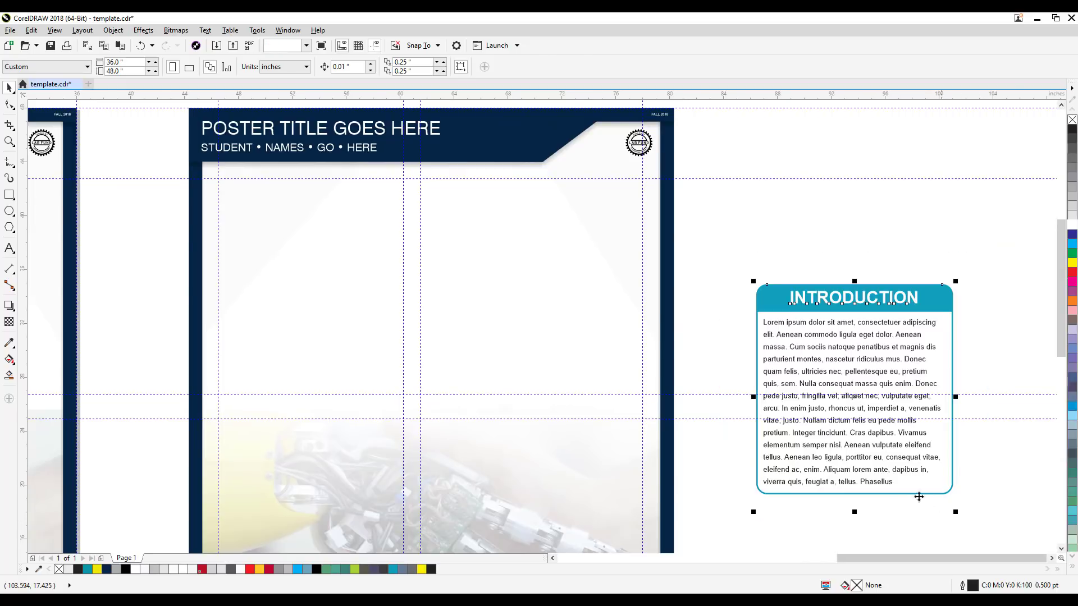
drag(886, 477, 359, 381)
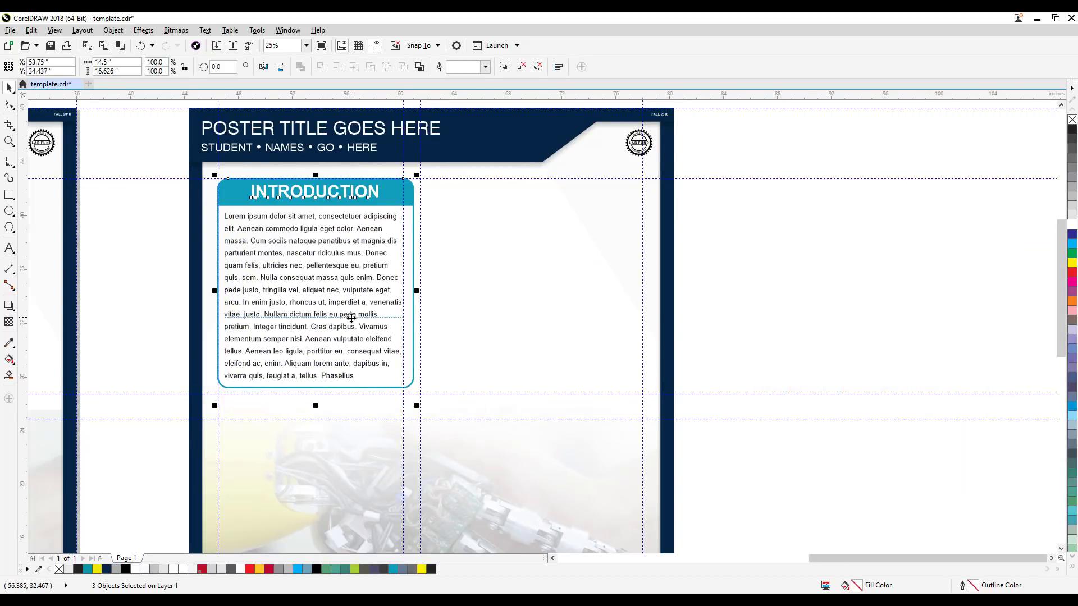
click(680, 254)
drag(680, 255, 814, 303)
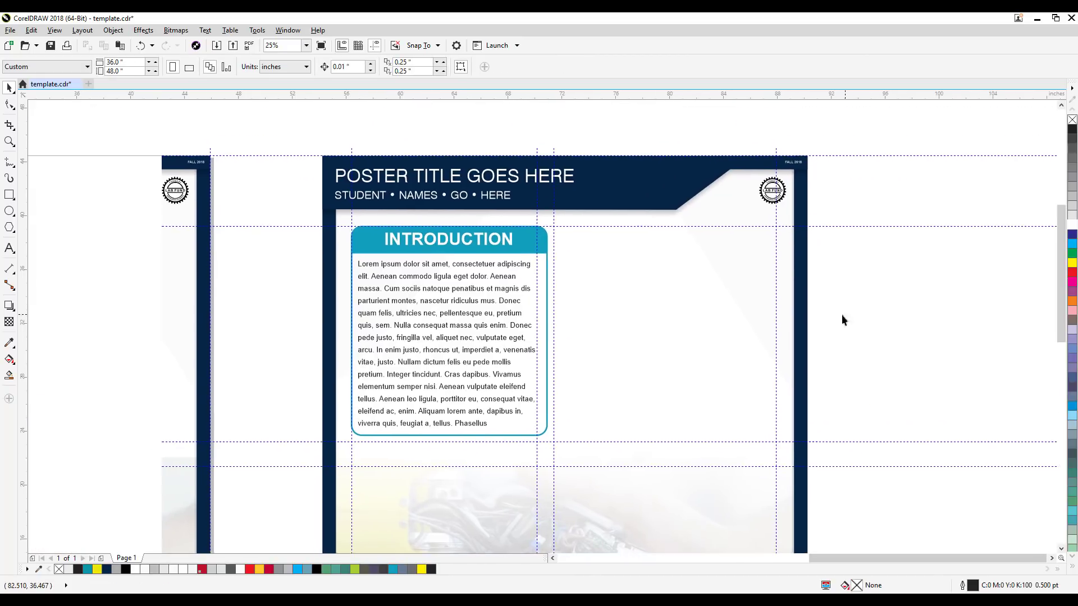
Step: Shift the middle guidelines to suit the box width, then duplicate the INTRODUCTION box beside the original at X 69.5, Y 34.437 inches
drag(537, 129, 565, 140)
drag(313, 219, 558, 459)
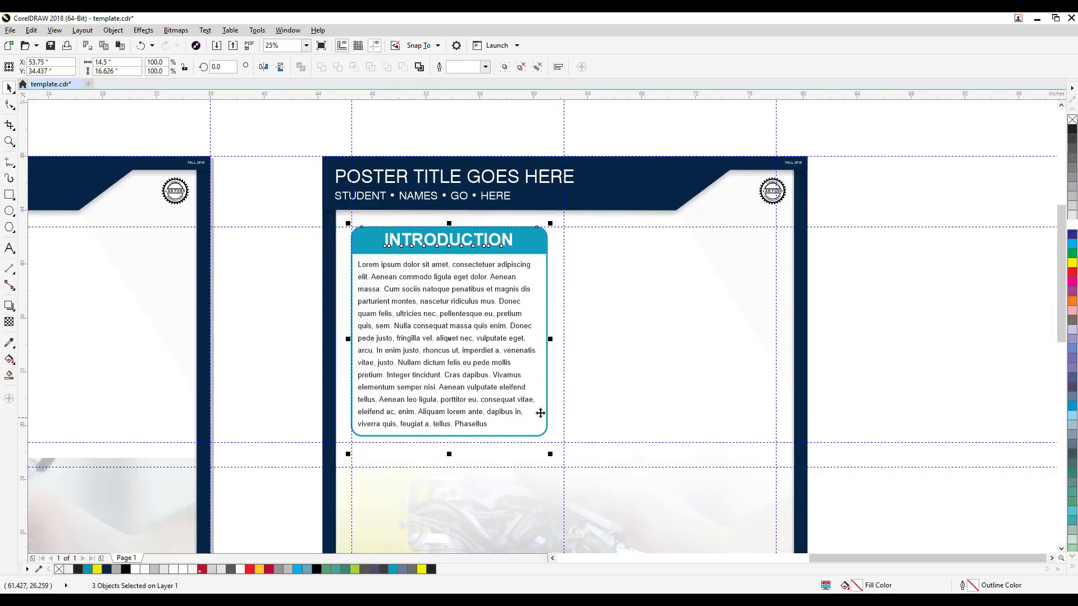
drag(490, 363, 702, 363)
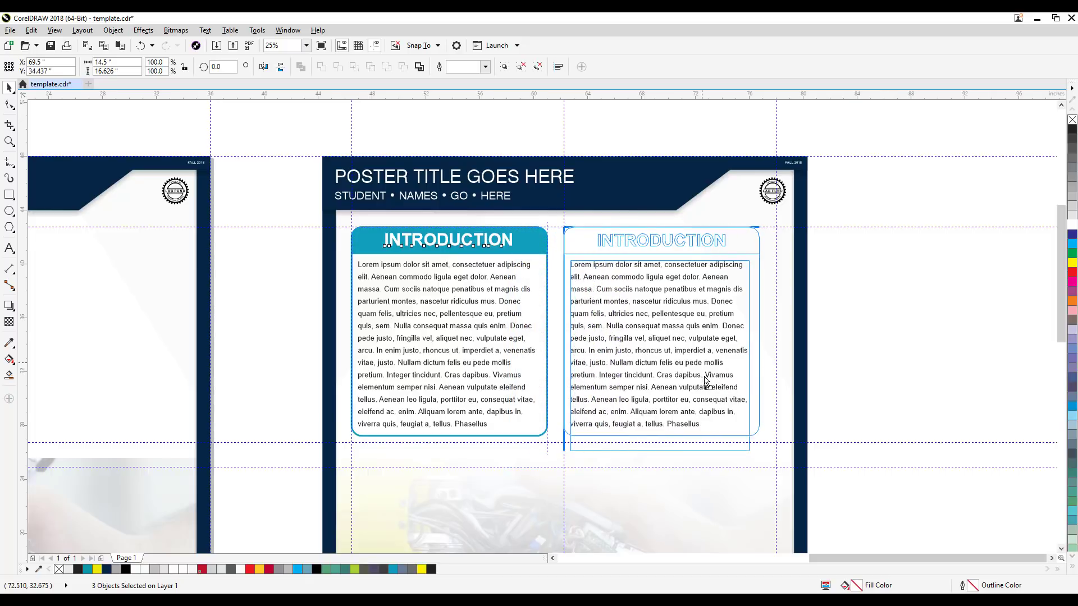
right_click(702, 363)
click(859, 344)
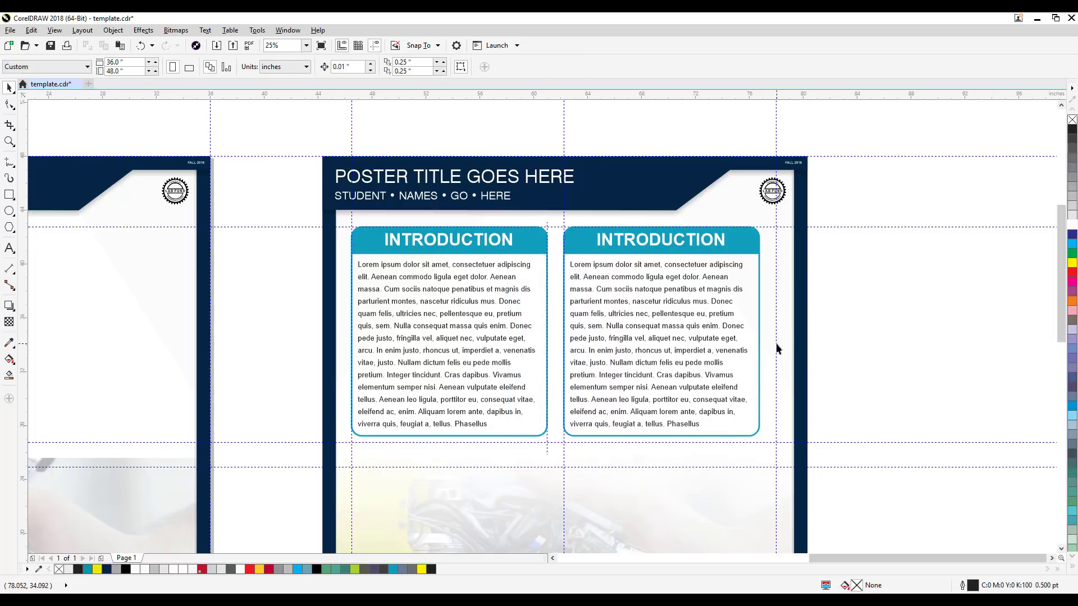
Step: Move the rightmost guideline to the second INTRODUCTION box's right edge and check the two-column layout against the faded photo
drag(778, 348, 758, 356)
click(834, 362)
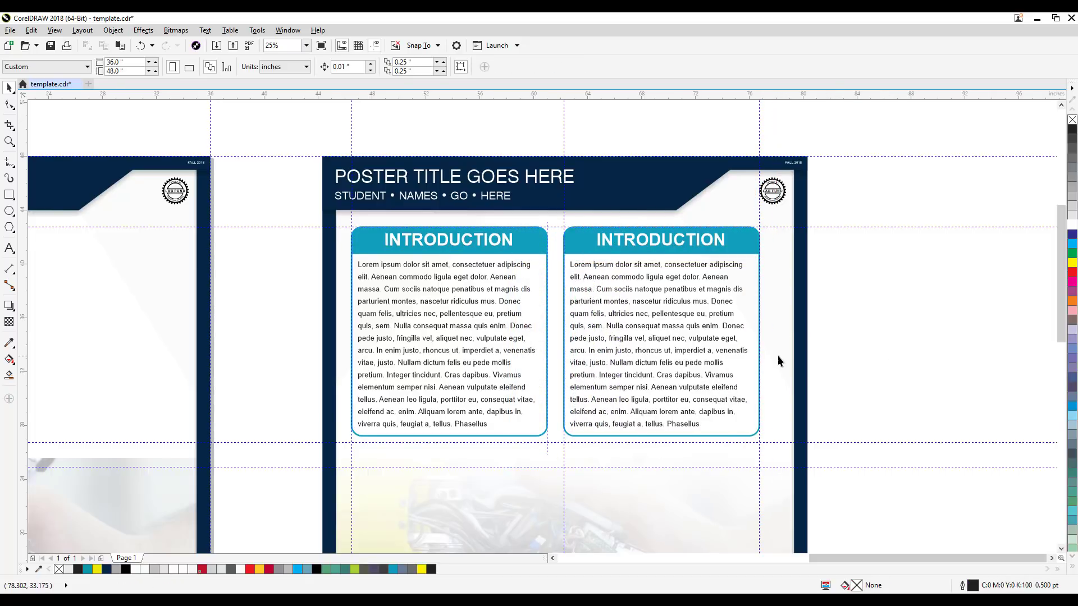
scroll(832, 324, down, 2)
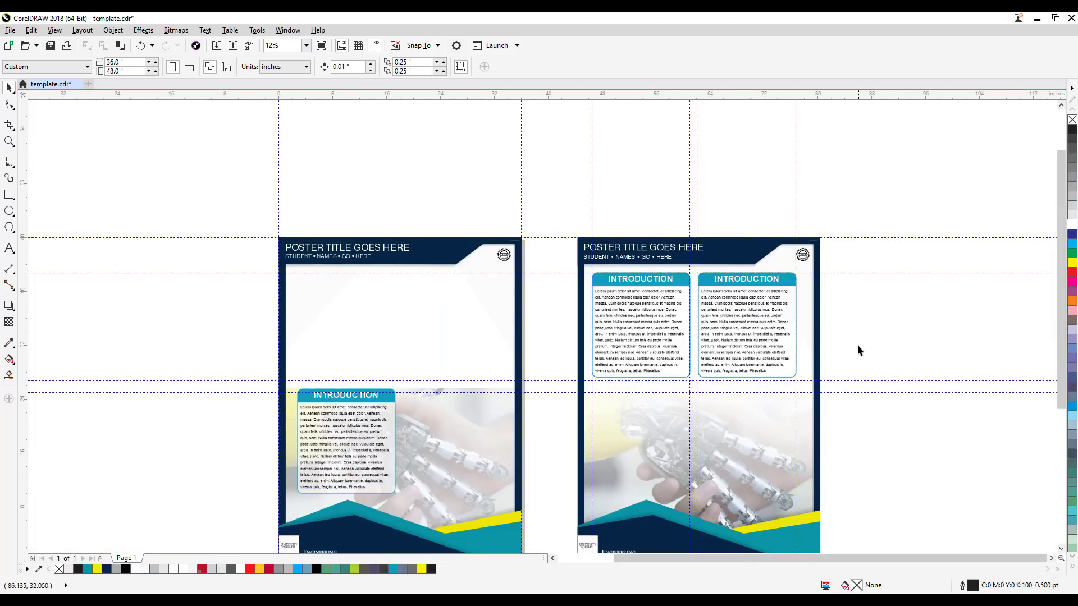
scroll(857, 345, up, 2)
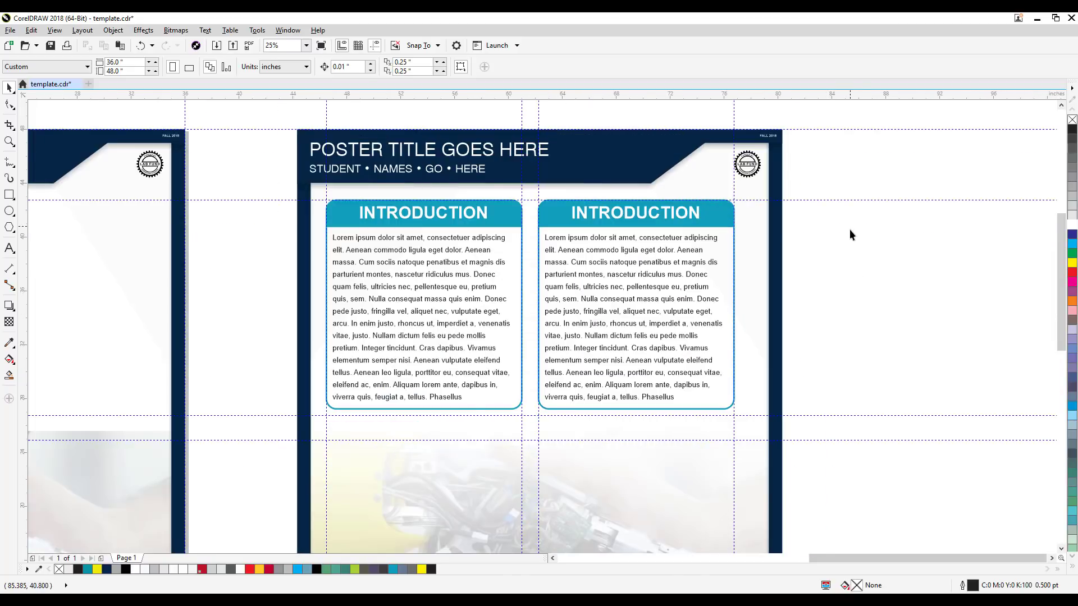
scroll(851, 233, down, 2)
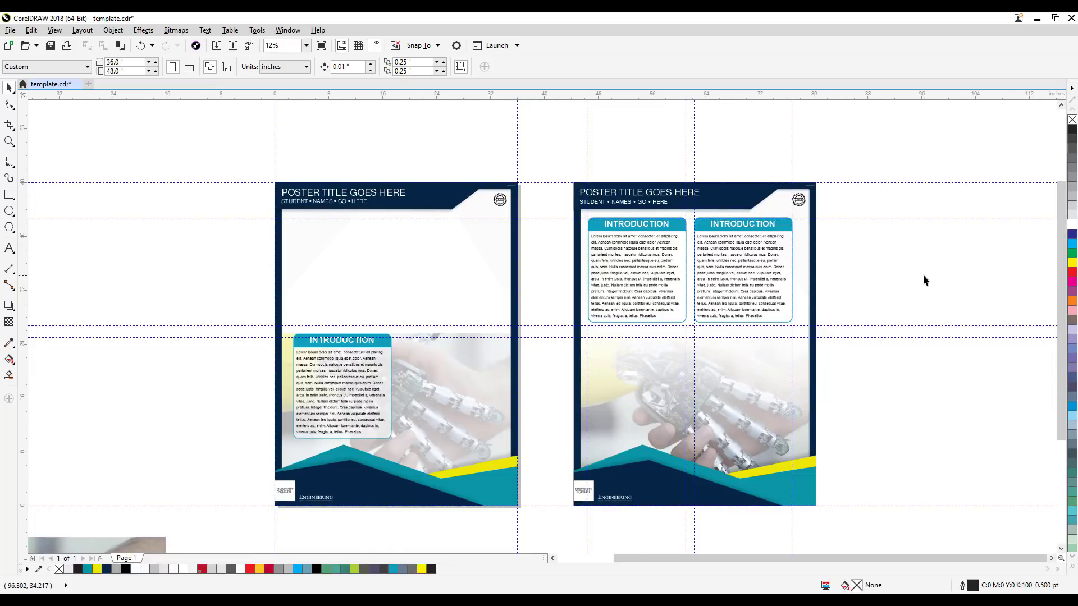
scroll(657, 419, up, 3)
scroll(734, 440, down, 2)
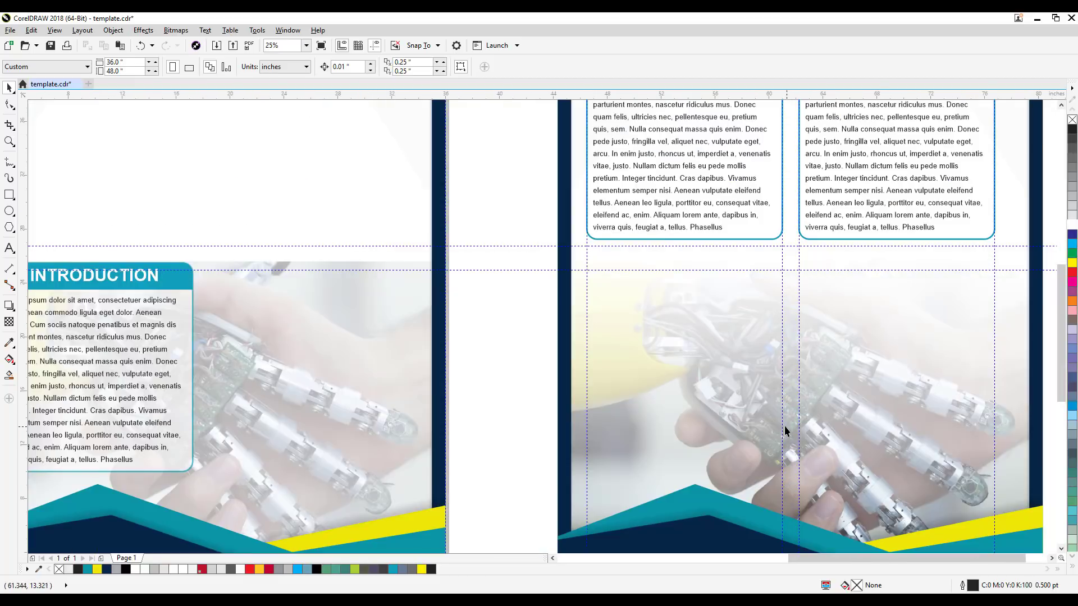
Step: Duplicate the entire second poster and place the copy in the empty area to its lower right
scroll(782, 427, down, 1)
drag(775, 422, 657, 330)
scroll(234, 509, down, 1)
drag(223, 504, 429, 377)
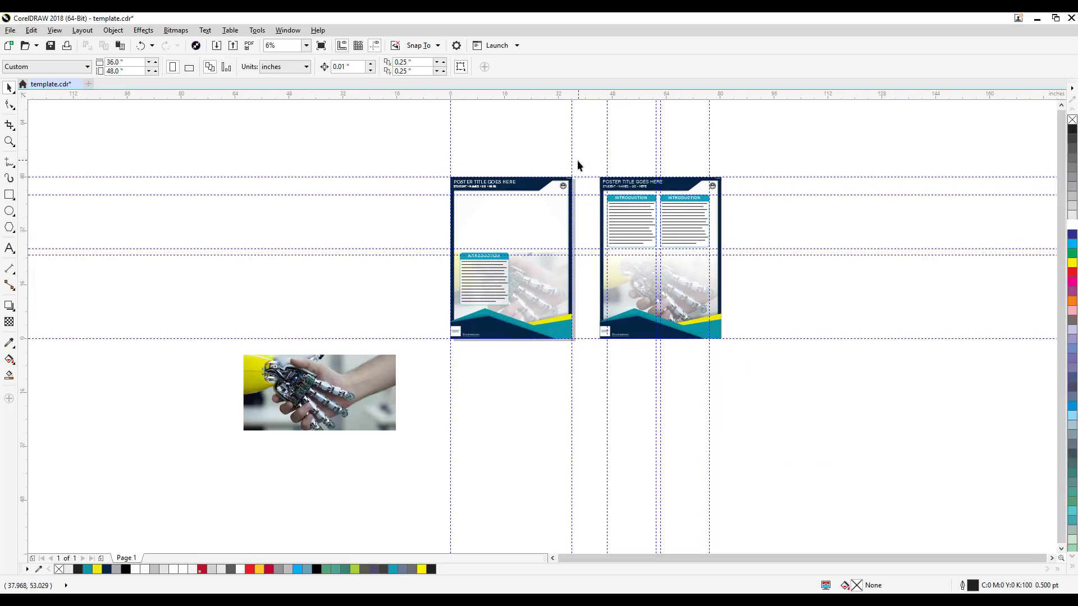
drag(578, 166, 841, 441)
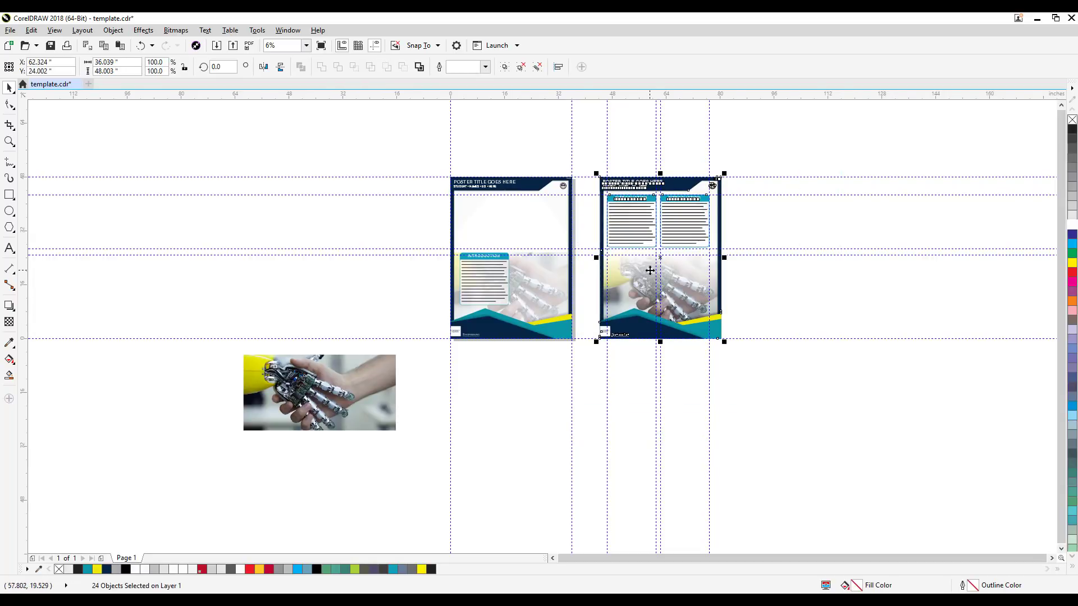
drag(648, 283, 902, 467)
right_click(902, 467)
drag(958, 404, 929, 310)
Step: Delete the faded photo from the new poster copy and place the original handshake photo beside it, at about X 148.6, Y -25.17 inches
drag(316, 331, 948, 384)
scroll(918, 435, up, 2)
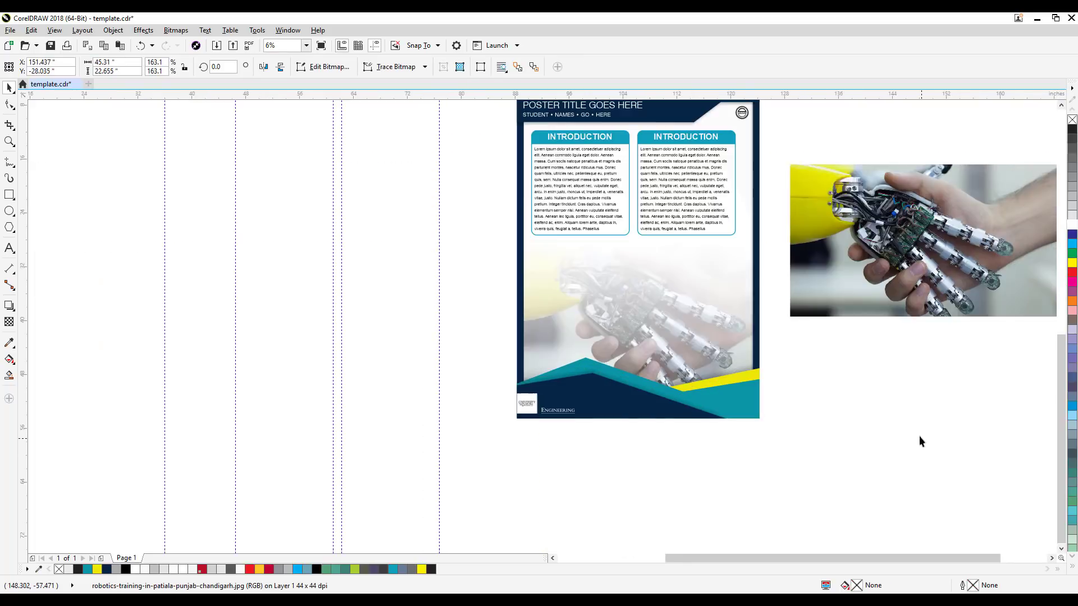
click(627, 381)
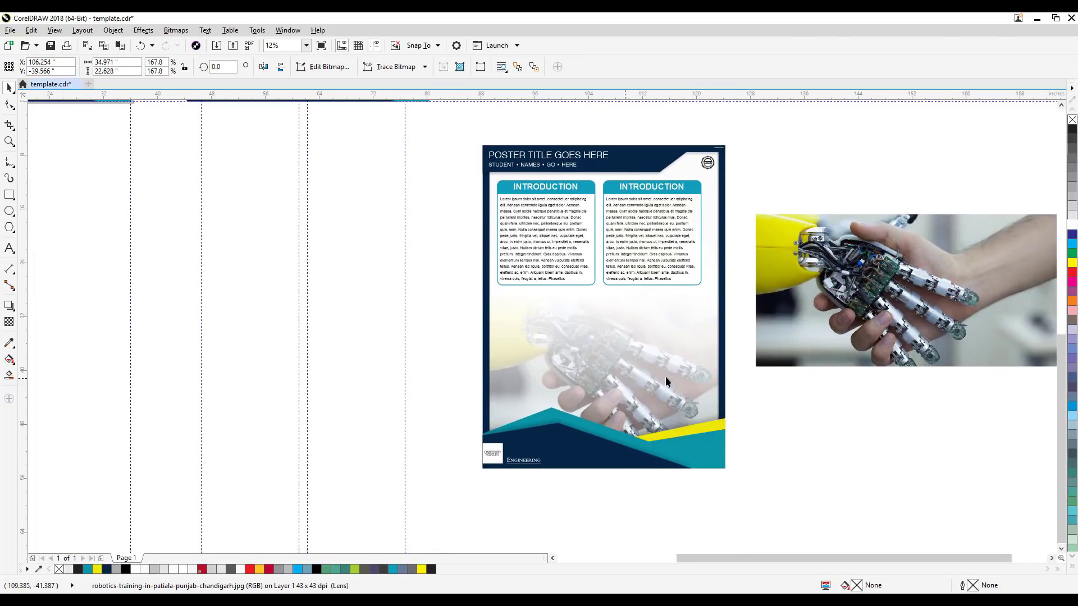
key(Delete)
drag(783, 336, 730, 348)
drag(825, 340, 857, 307)
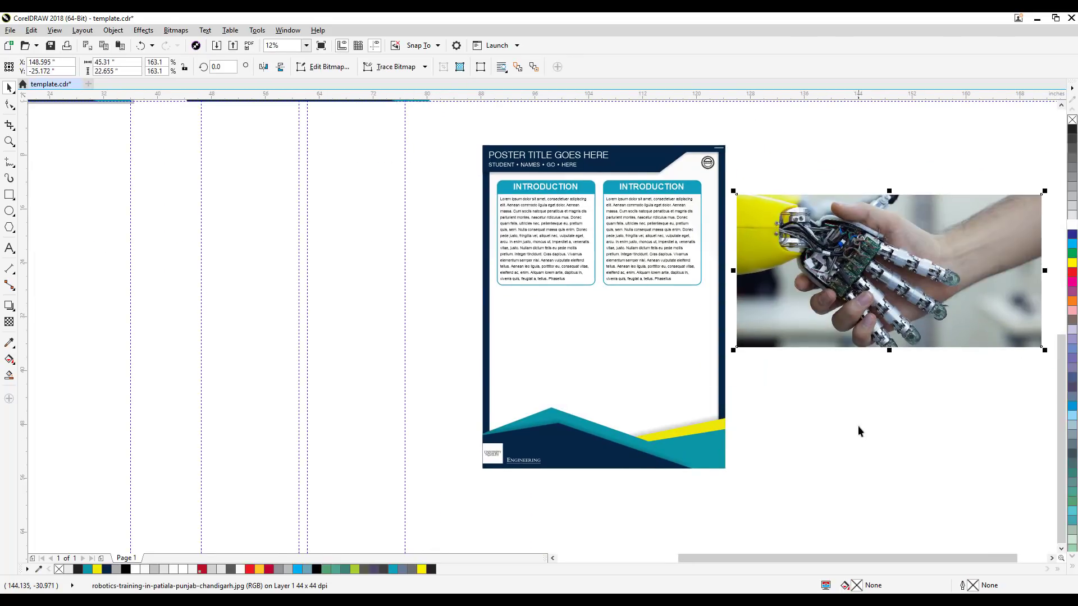
Step: Draw a circle about 21.75 inches in diameter over the robot handshake in the original photo
drag(858, 433, 713, 436)
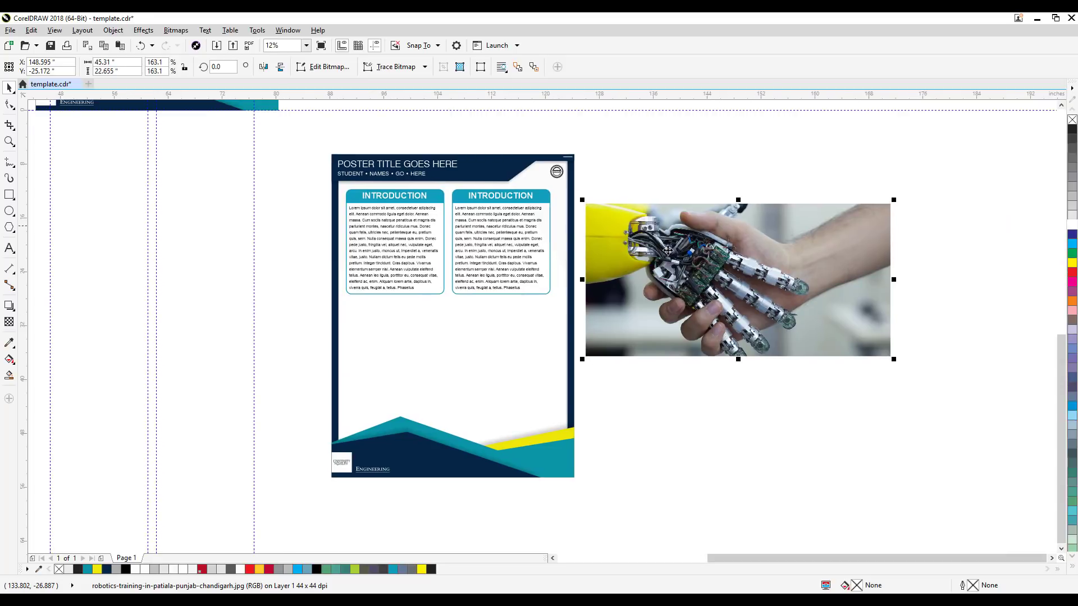
click(685, 160)
scroll(689, 276, up, 2)
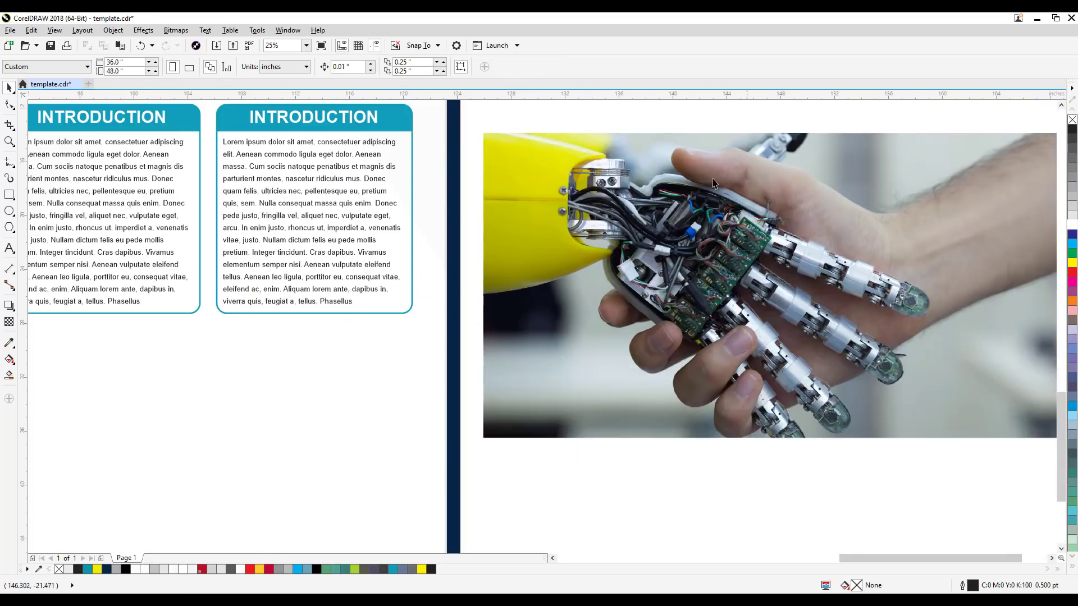
scroll(752, 512, down, 2)
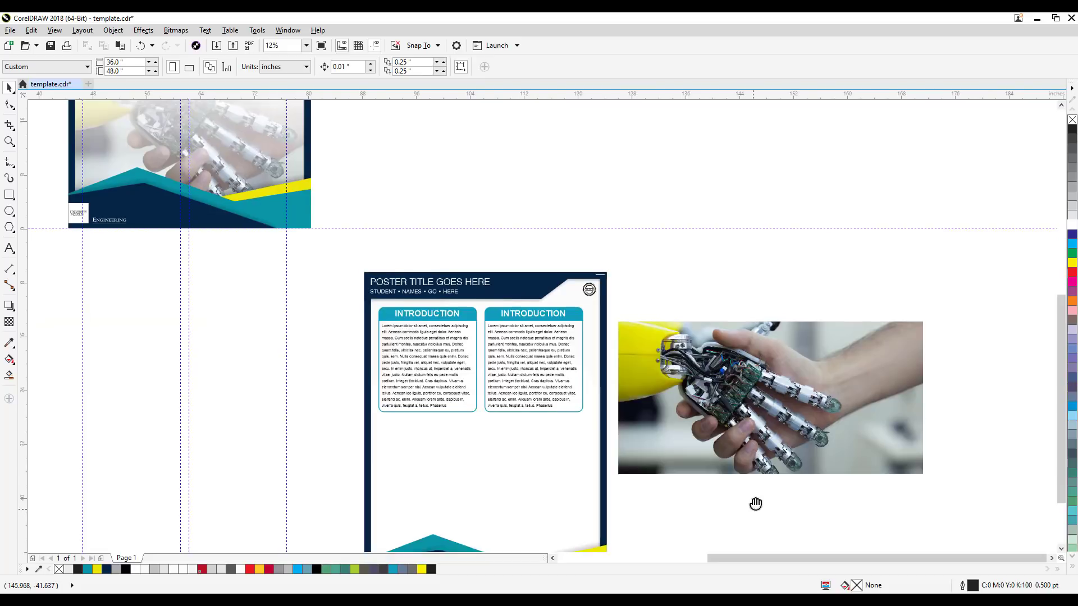
drag(755, 505, 715, 451)
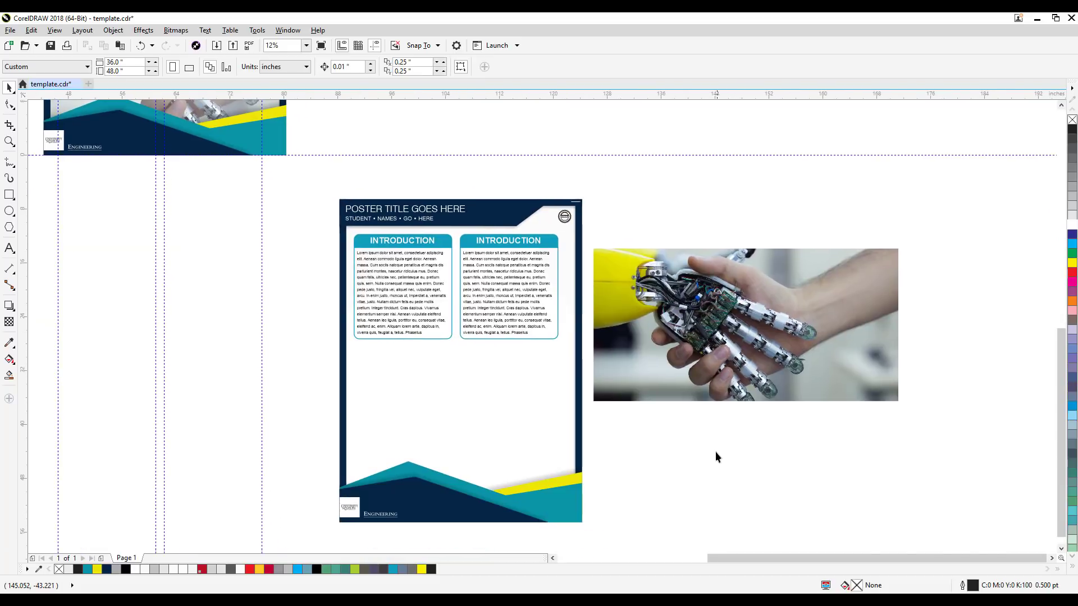
click(9, 211)
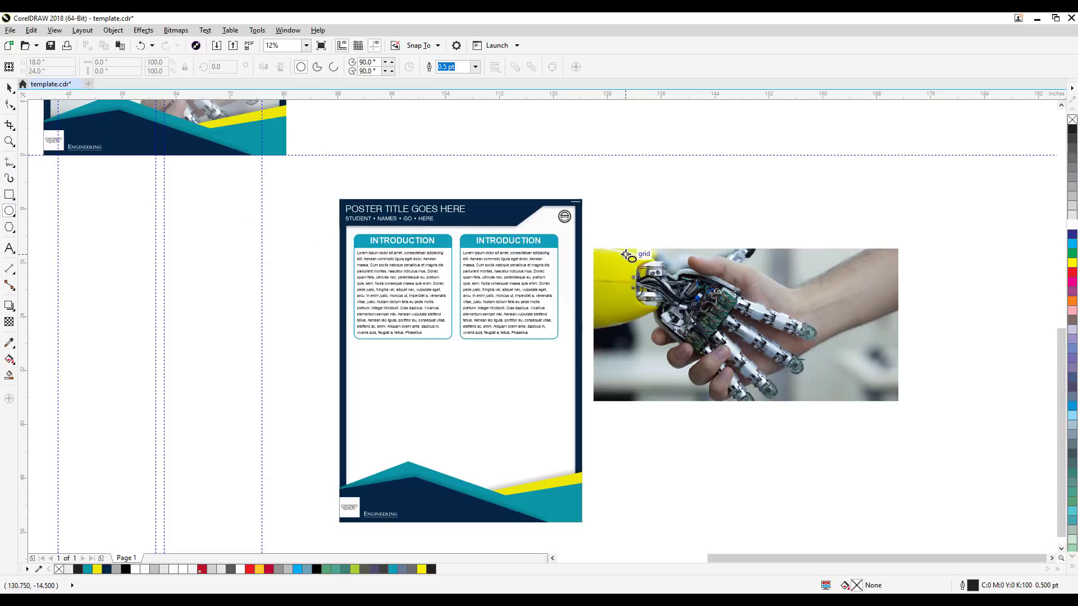
drag(626, 255, 759, 401)
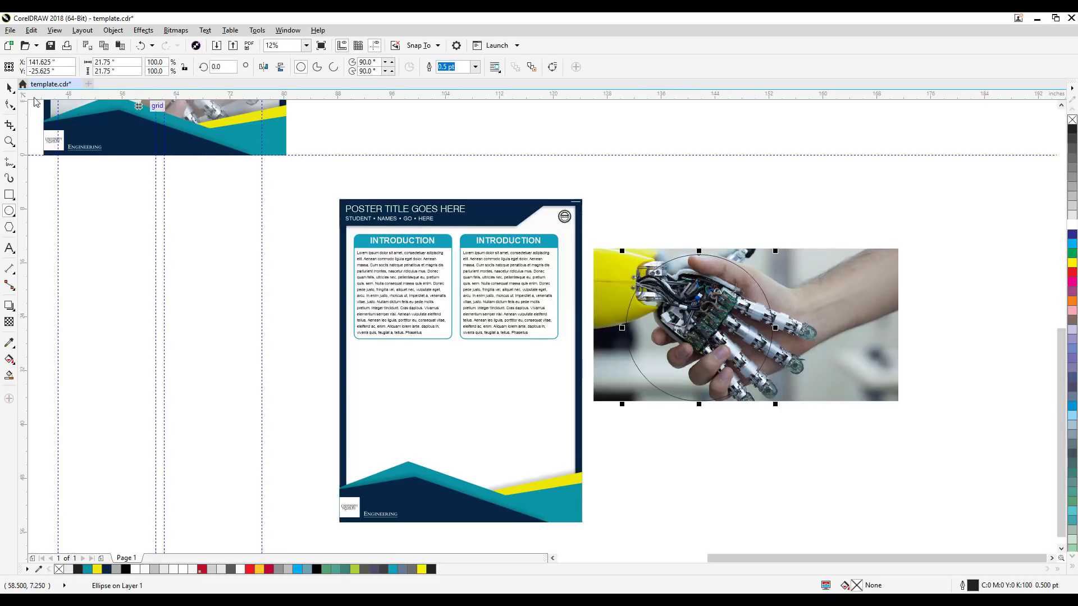
Step: Enlarge the circle to 22.25 inches and shift it over the clasped hands, to about X 142.6, Y -25.1 inches
click(10, 88)
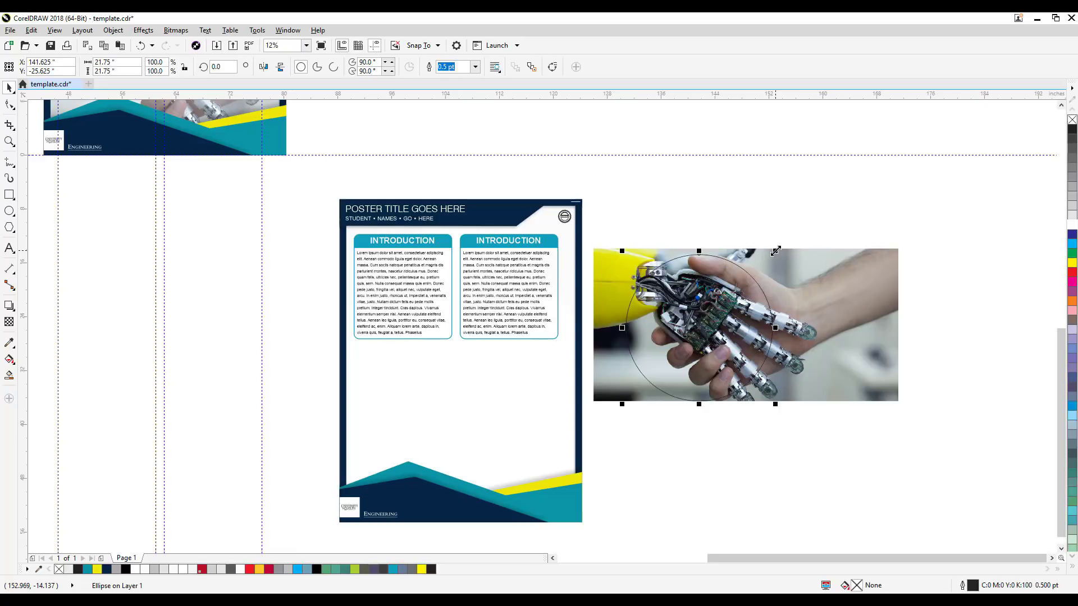
drag(775, 251, 785, 248)
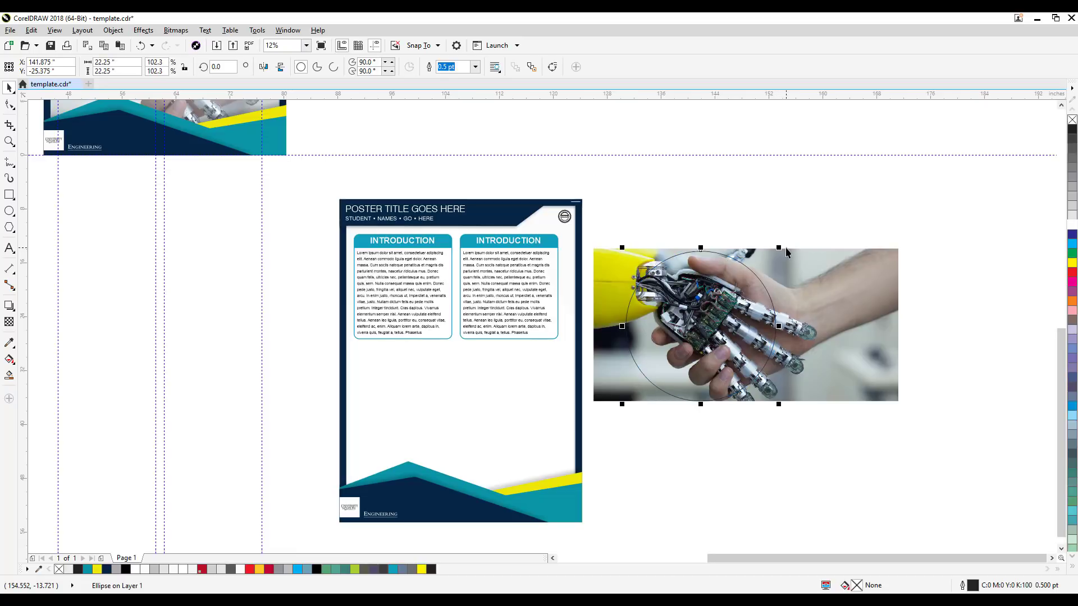
click(786, 200)
scroll(695, 324, up, 2)
drag(698, 312, 708, 309)
click(767, 176)
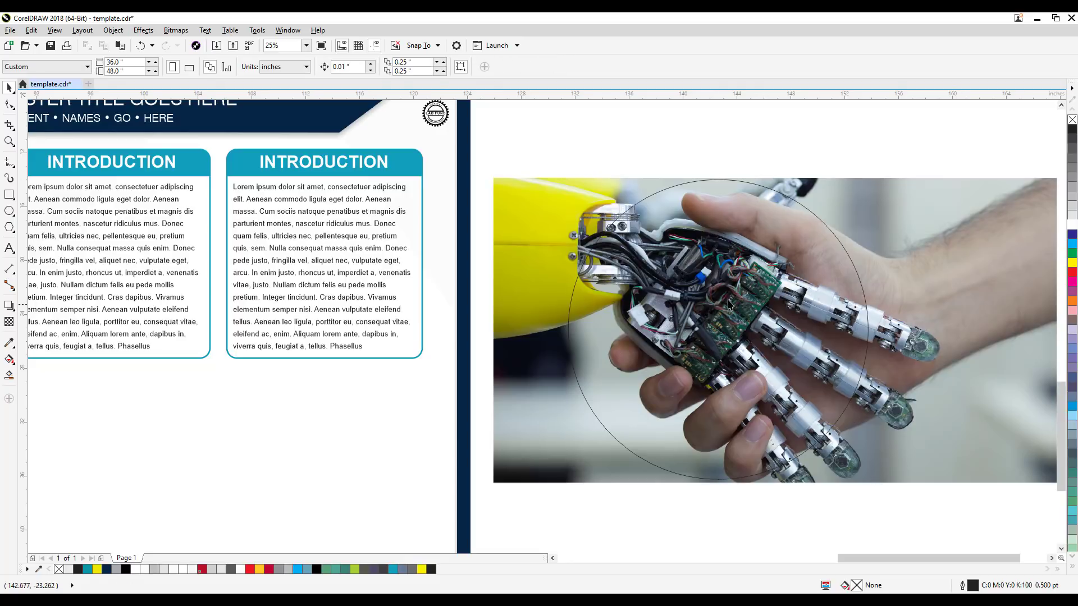
Step: PowerClip the handshake photo inside the circle
scroll(740, 298, down, 2)
scroll(640, 304, right, 2)
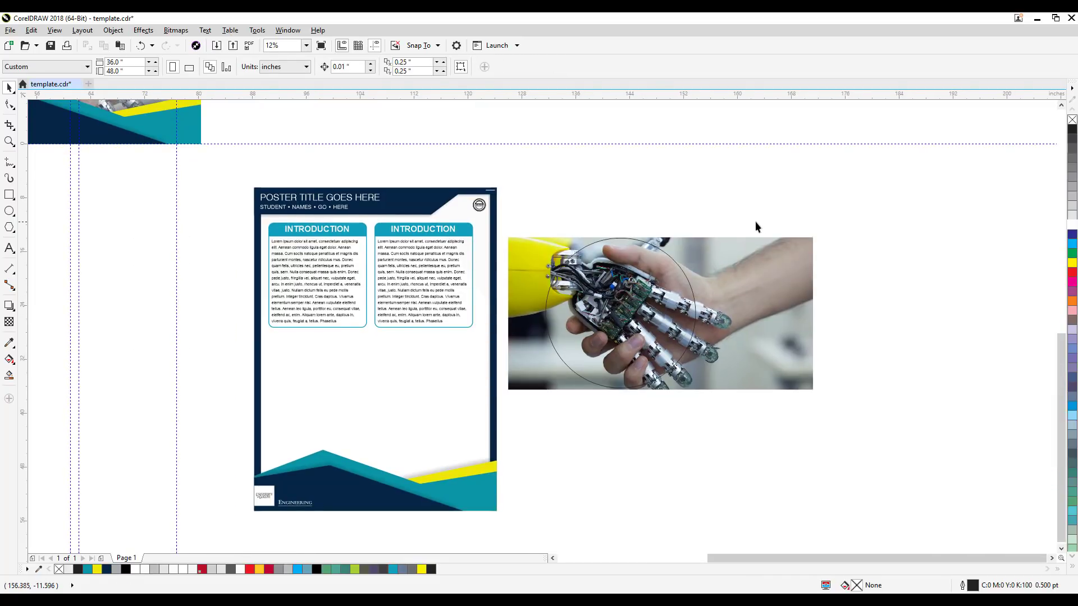
click(765, 270)
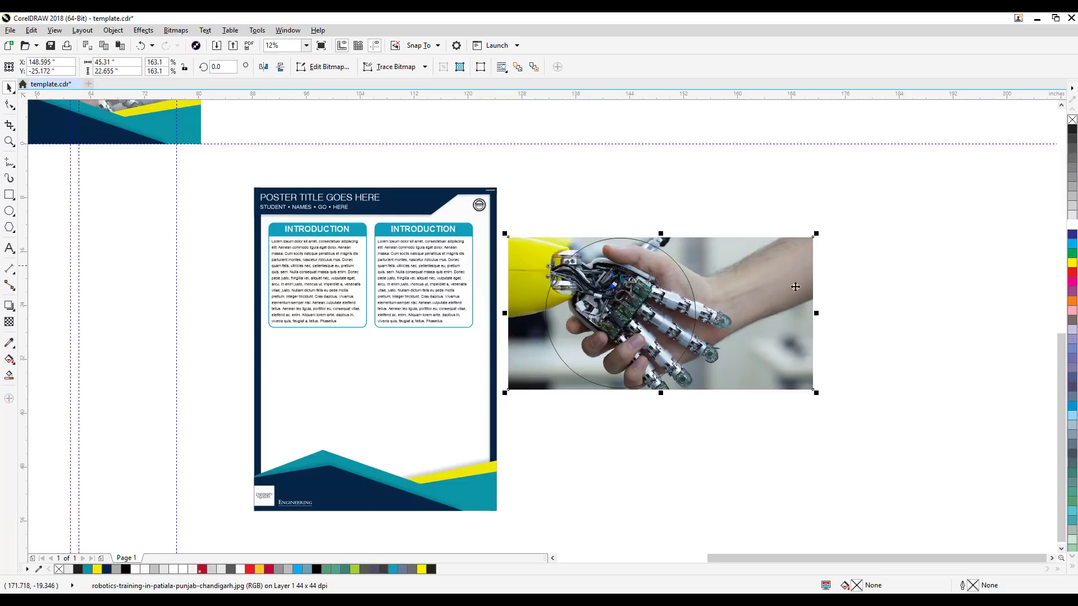
click(114, 30)
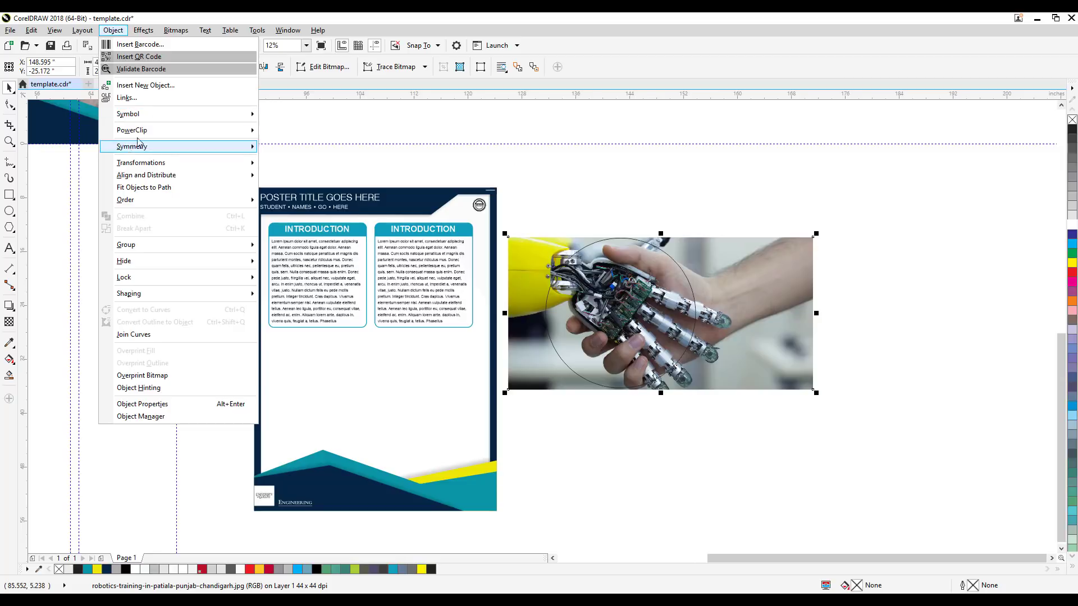
mouse_move(143, 135)
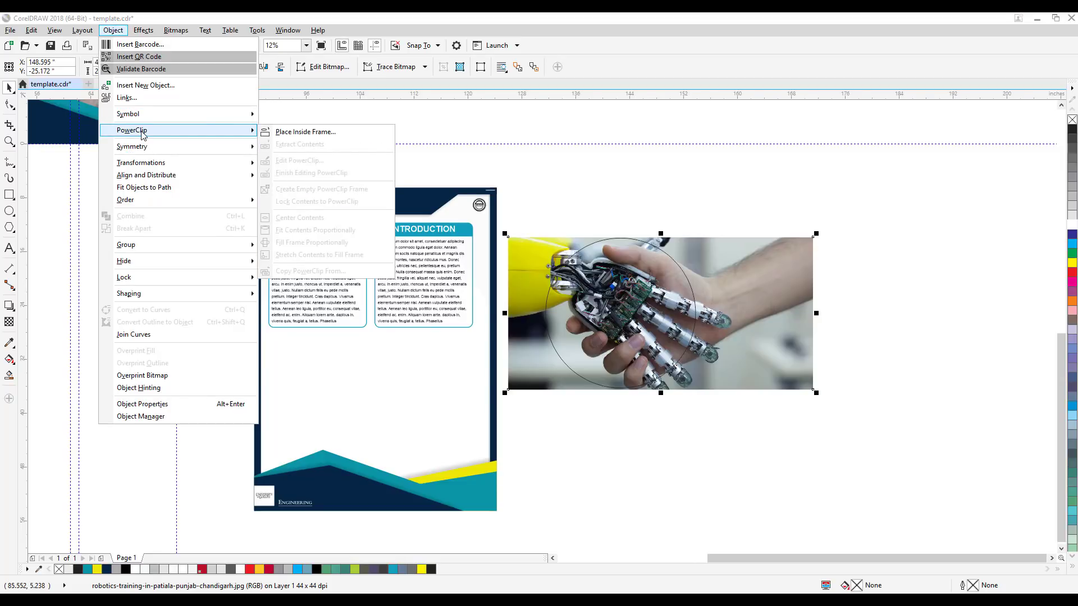
click(323, 134)
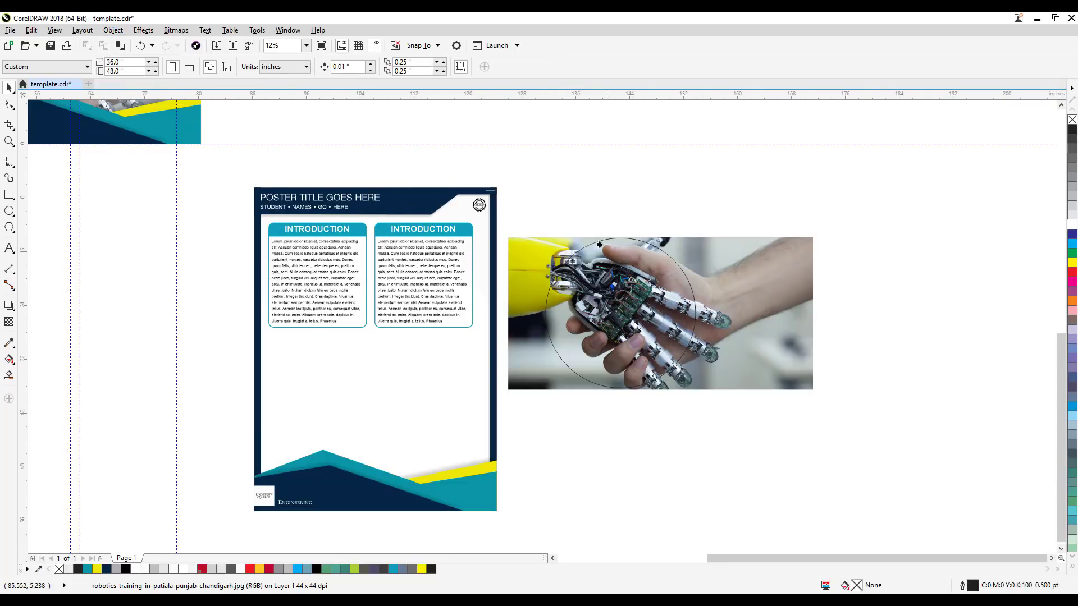
click(597, 242)
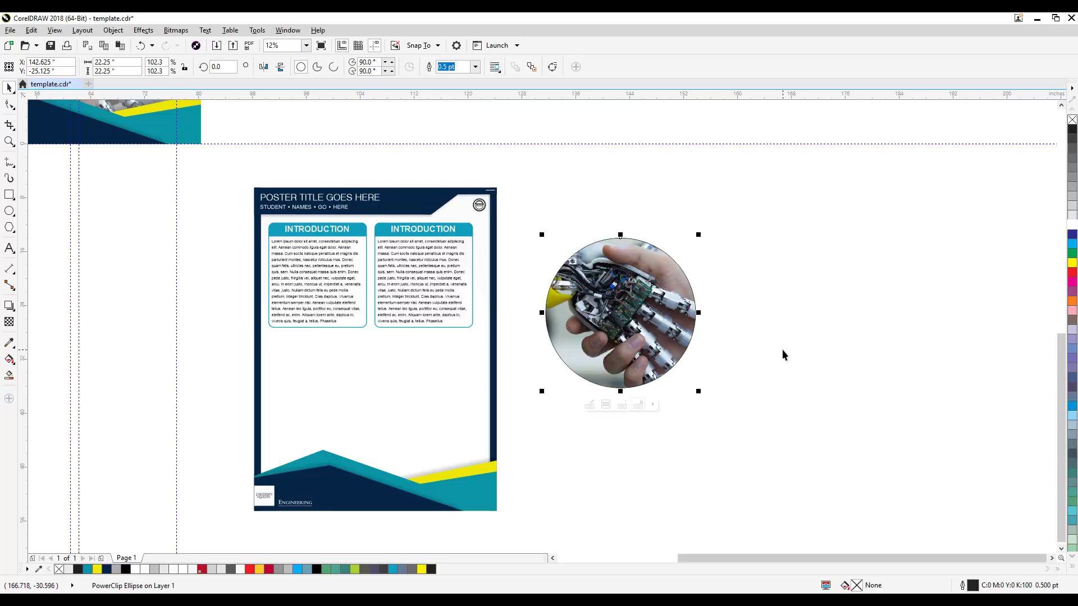
Step: Edit the PowerClip contents and shift the photo inside the circle to about X 143.3, Y -25.1 inches
click(588, 406)
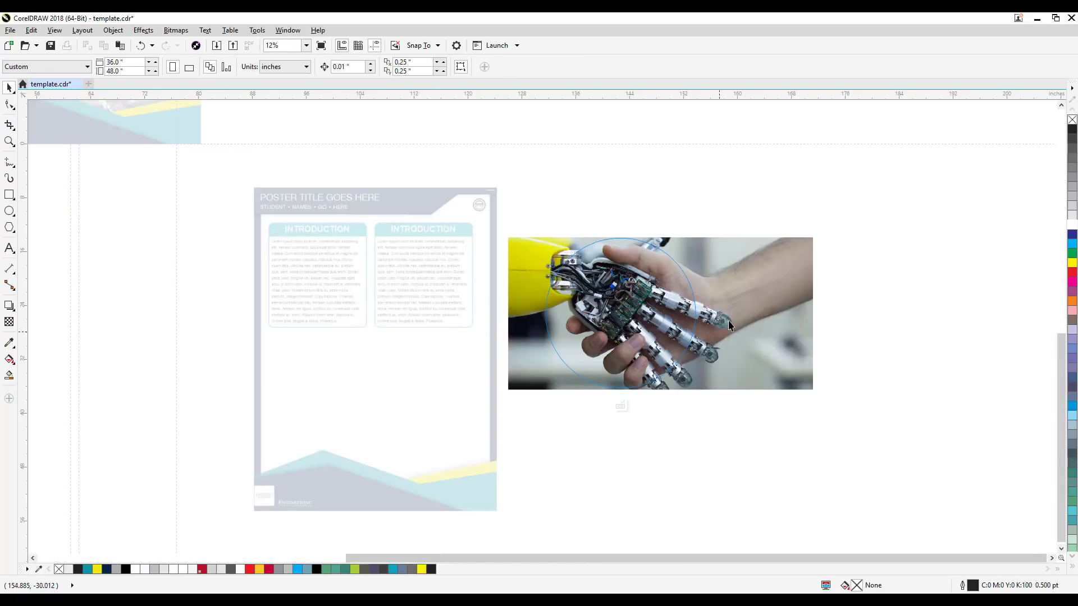
click(759, 272)
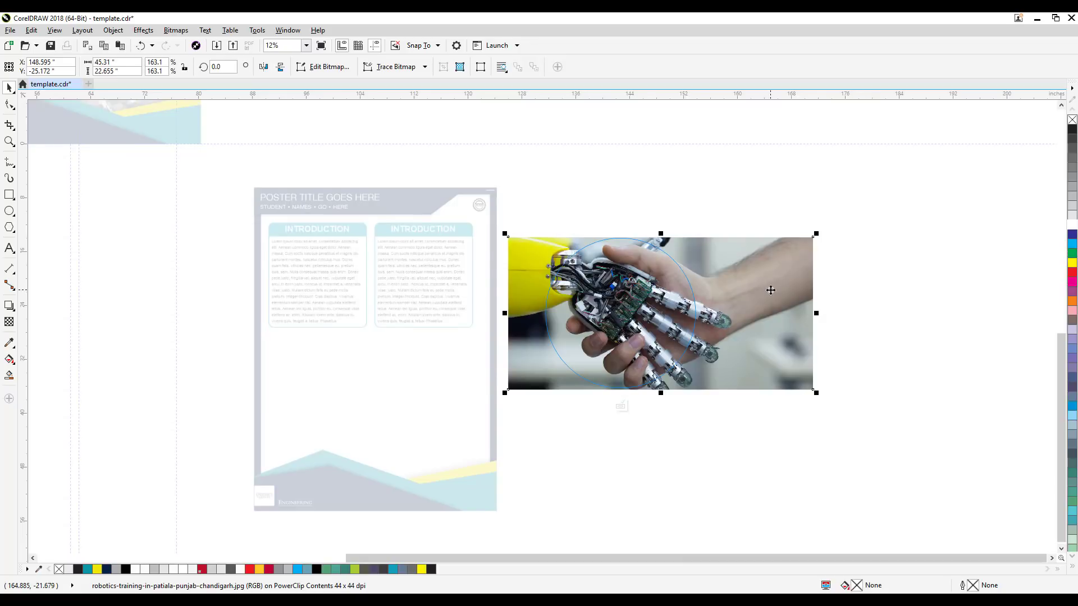
drag(771, 290, 734, 290)
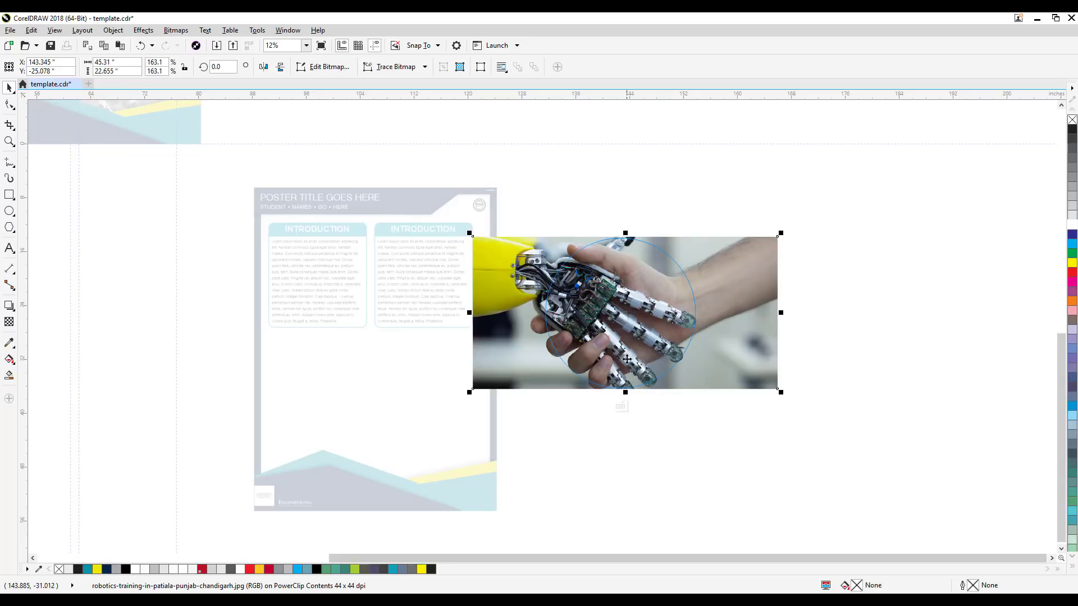
click(619, 406)
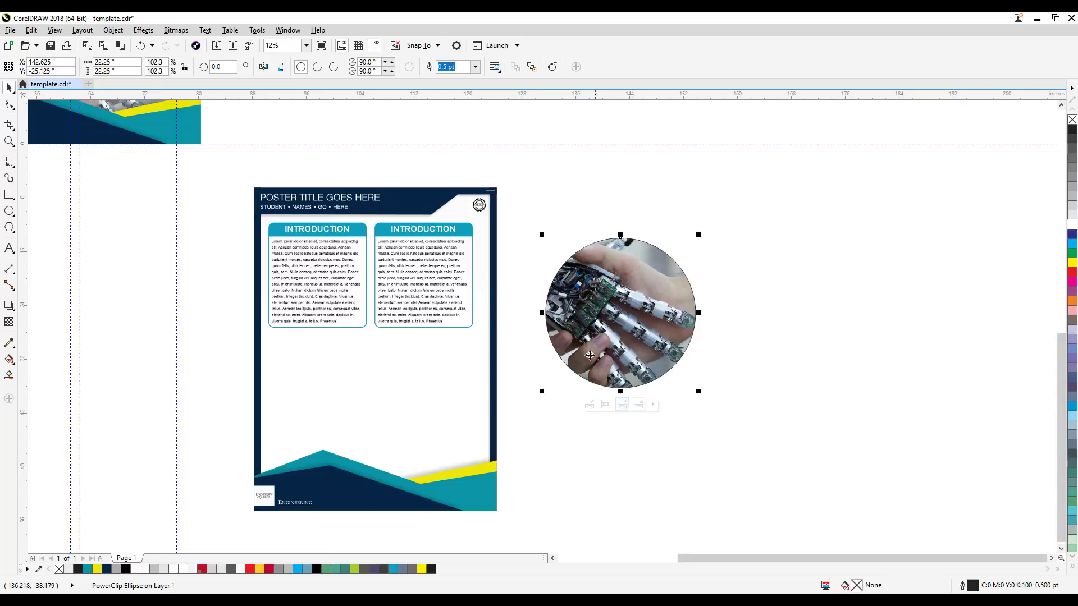
Step: Give the circular photo frame a 4.0 pt red outline, C0 M100 Y100 K0
scroll(622, 241, up, 2)
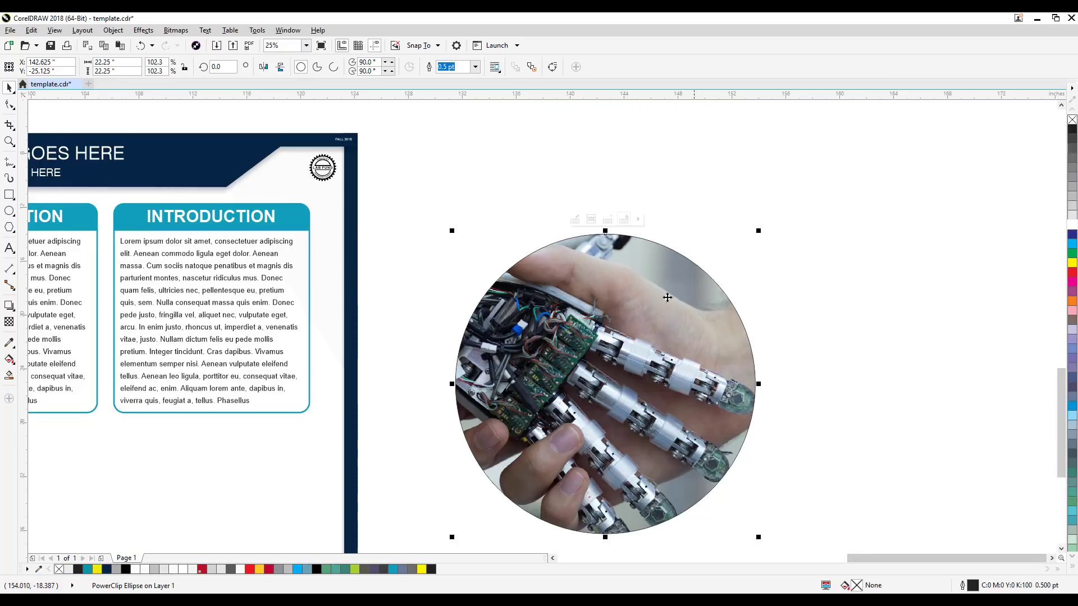
double_click(964, 585)
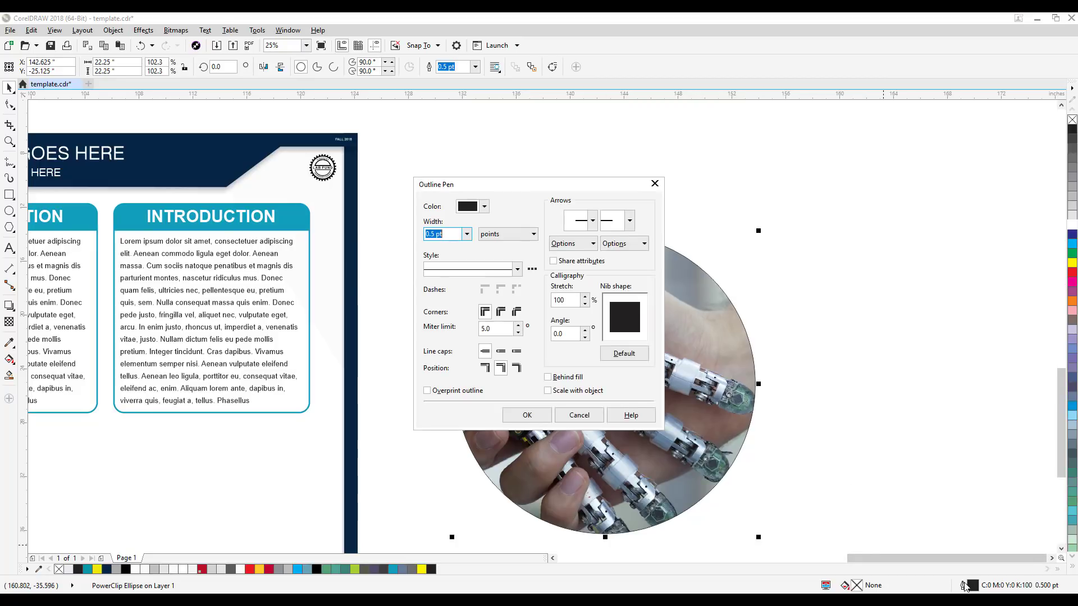
click(467, 234)
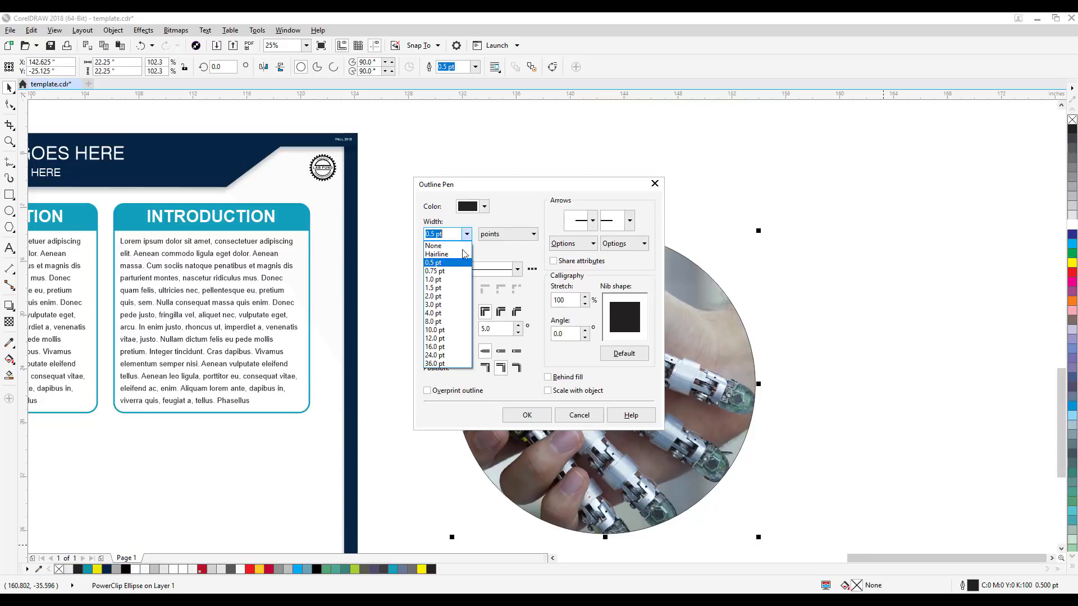
click(442, 313)
click(484, 207)
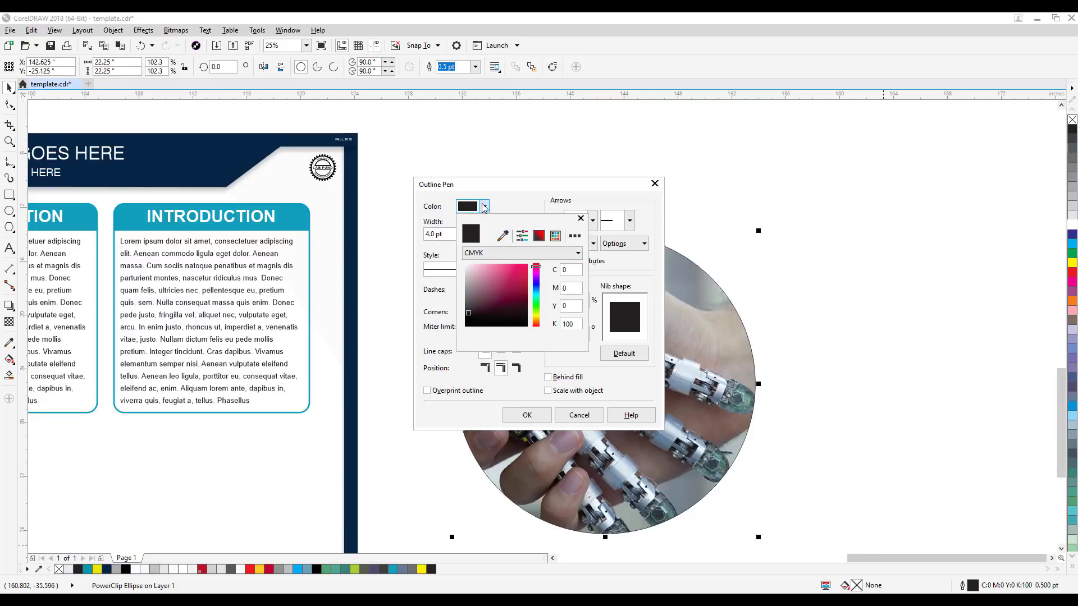
click(537, 268)
click(524, 266)
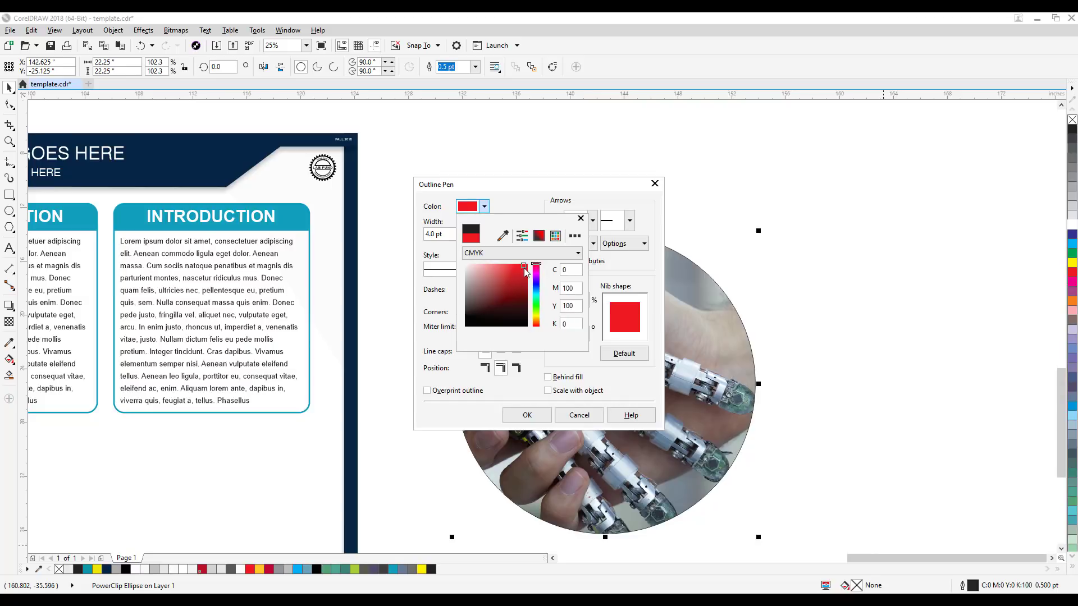
click(525, 416)
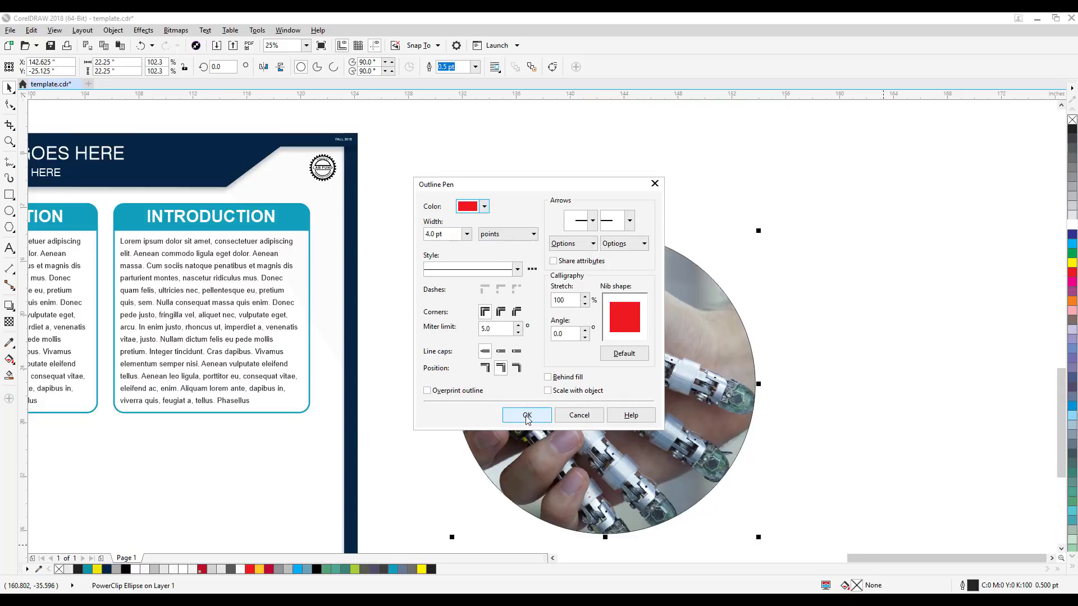
click(527, 415)
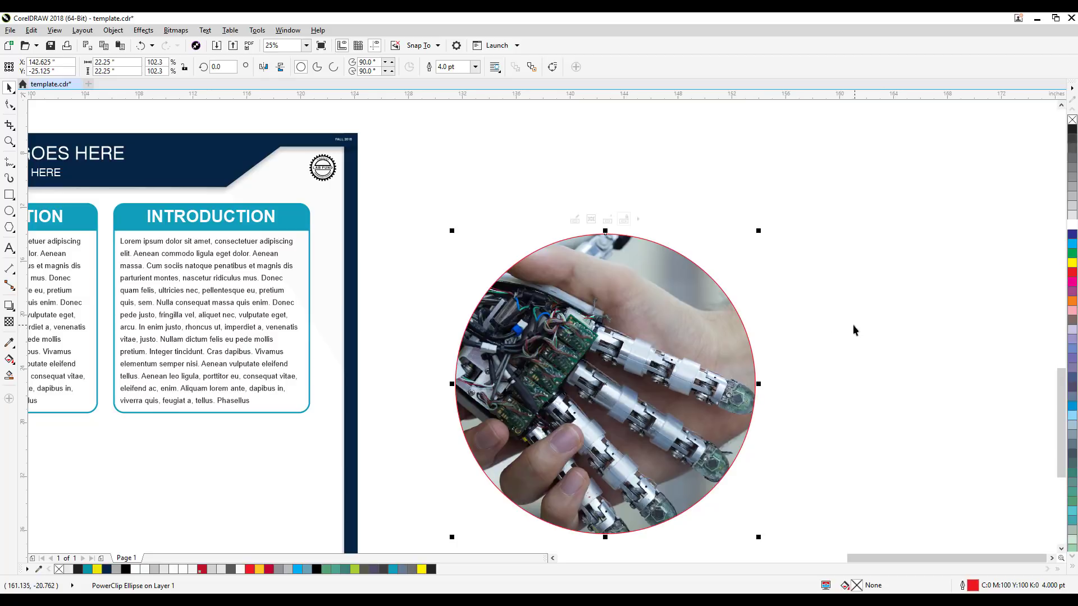
Step: Increase the circular photo frame's outline width to 10.0 pt
click(853, 324)
click(702, 320)
double_click(963, 587)
click(467, 235)
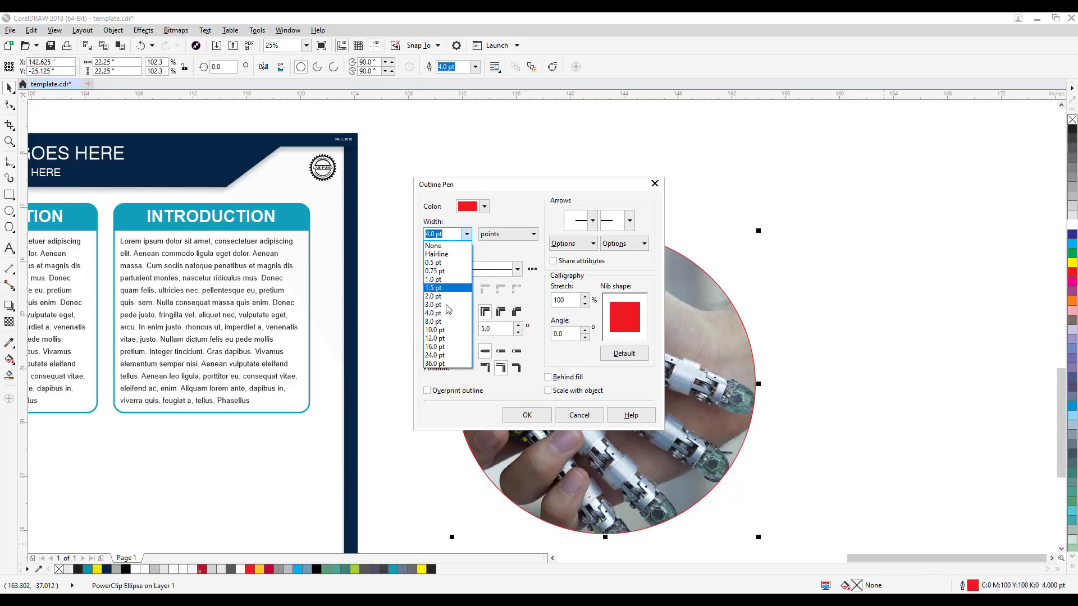
click(441, 336)
click(527, 415)
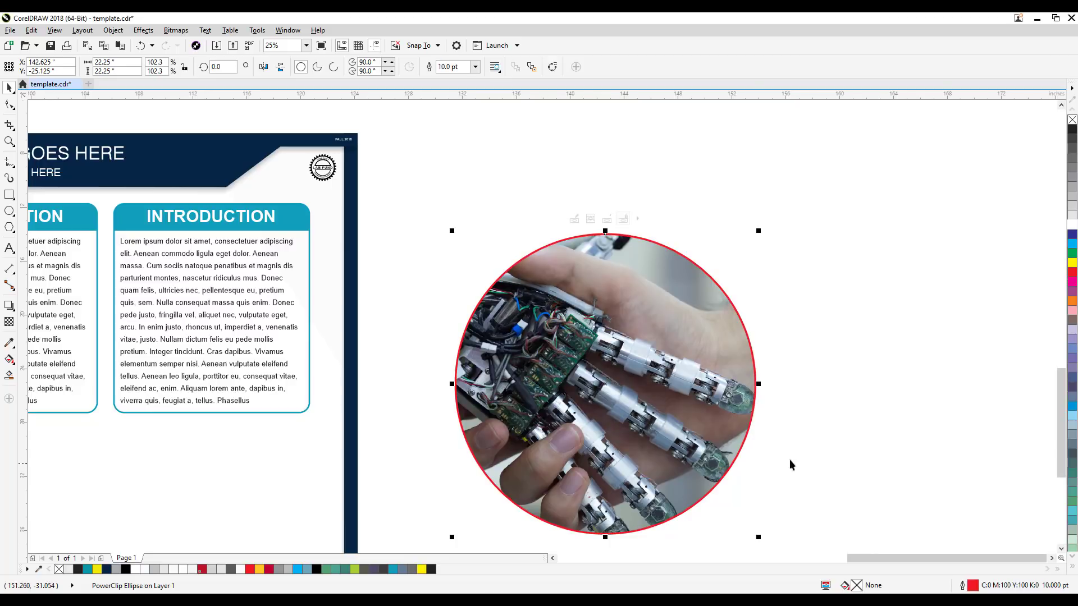
Step: Shrink the circular photo to 16.25 inches and place it below the INTRODUCTION boxes, at about X 105.4, Y -37.1 inches
scroll(853, 447, down, 2)
click(811, 348)
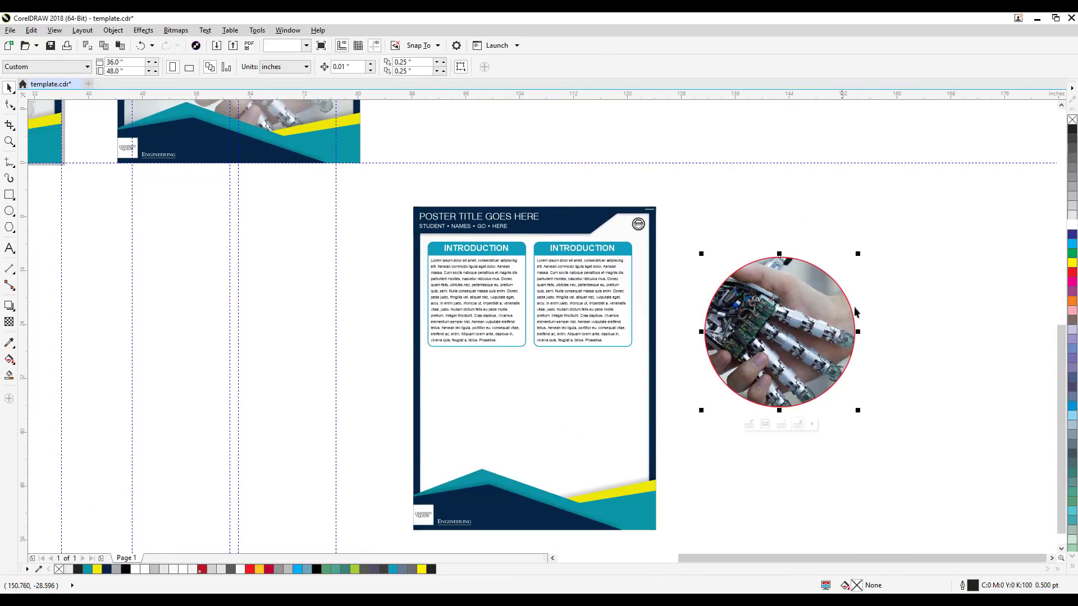
drag(858, 254, 819, 295)
drag(776, 380, 546, 441)
Step: Edit the circle's PowerClip contents again and recenter the handshake by moving the photo to about X 109.3, Y -37.3 inches
scroll(739, 409, up, 2)
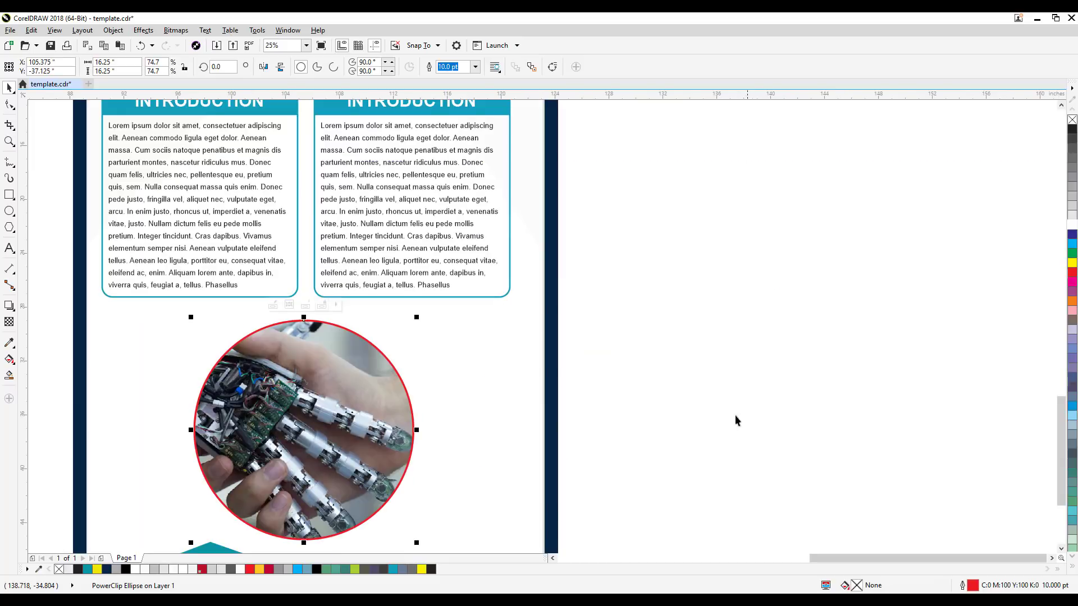
drag(705, 357, 773, 330)
click(771, 330)
drag(598, 390, 752, 302)
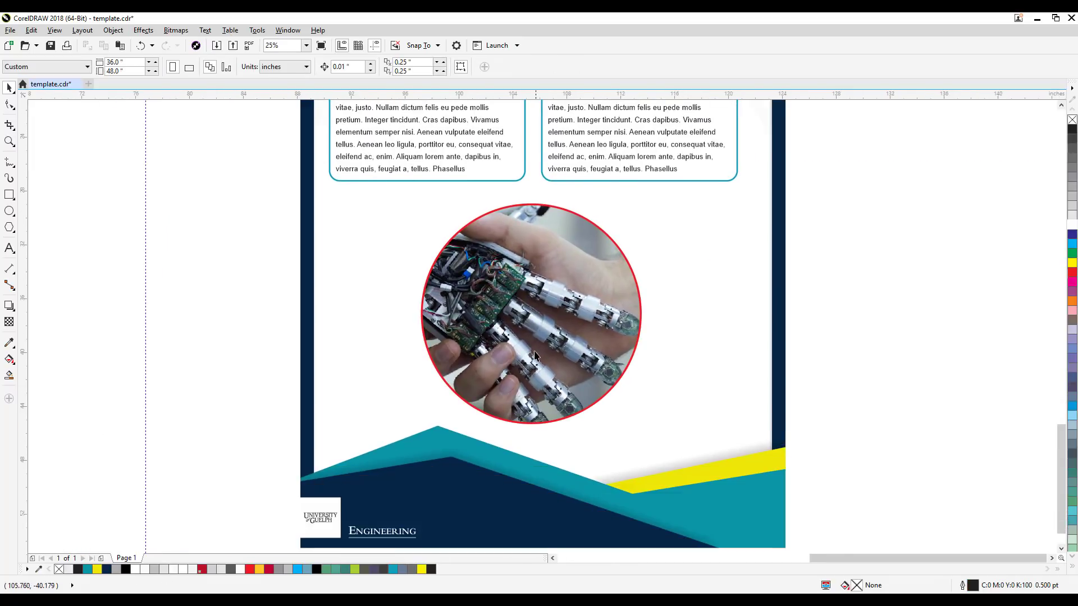
click(533, 364)
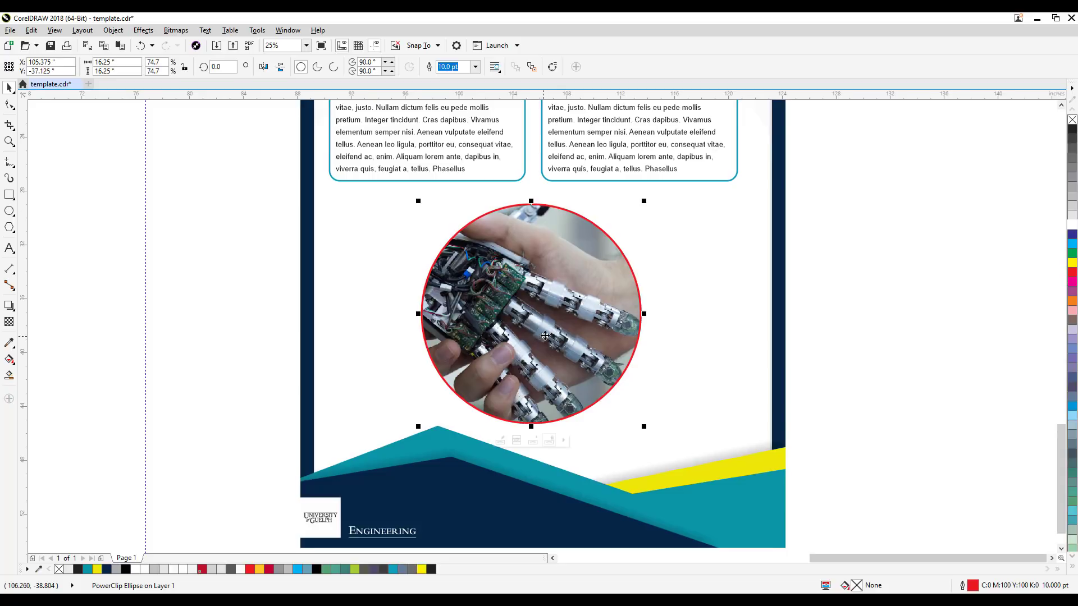
click(499, 441)
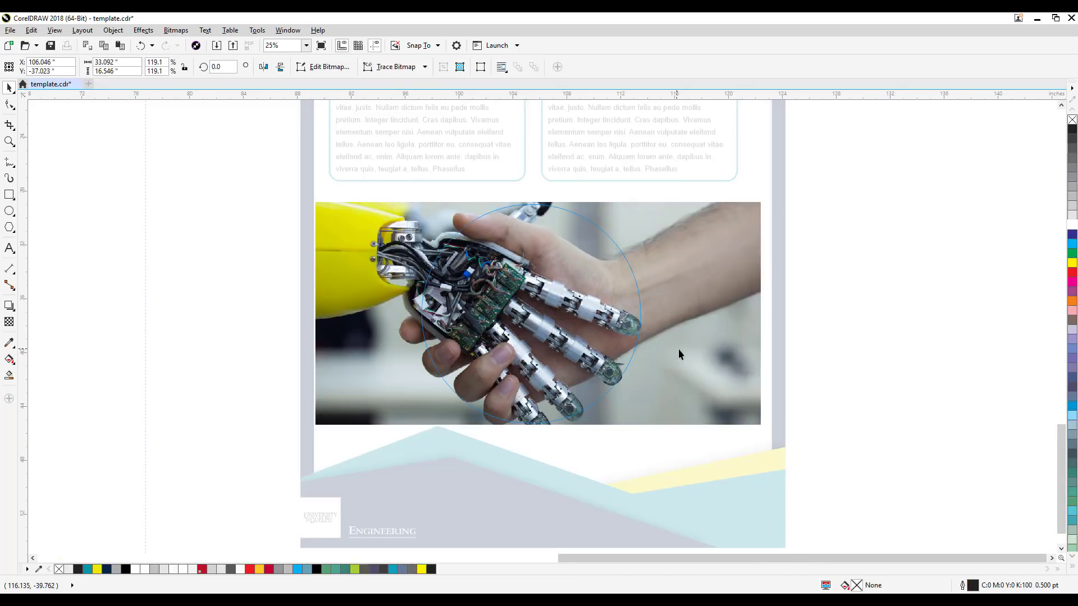
mouse_move(716, 349)
mouse_down()
mouse_move(735, 350)
mouse_move(725, 355)
mouse_up()
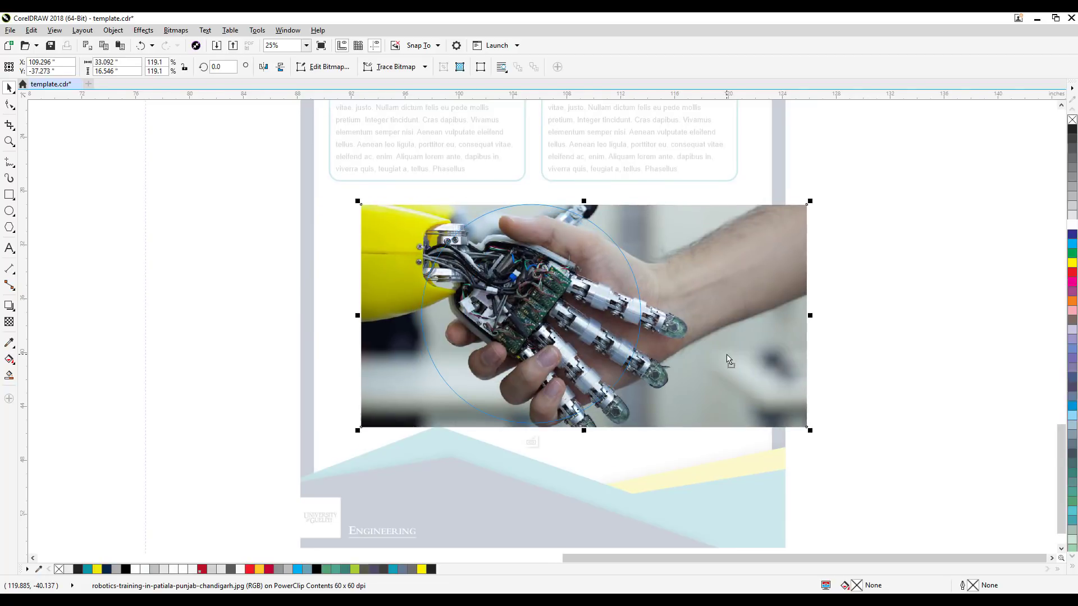
click(531, 443)
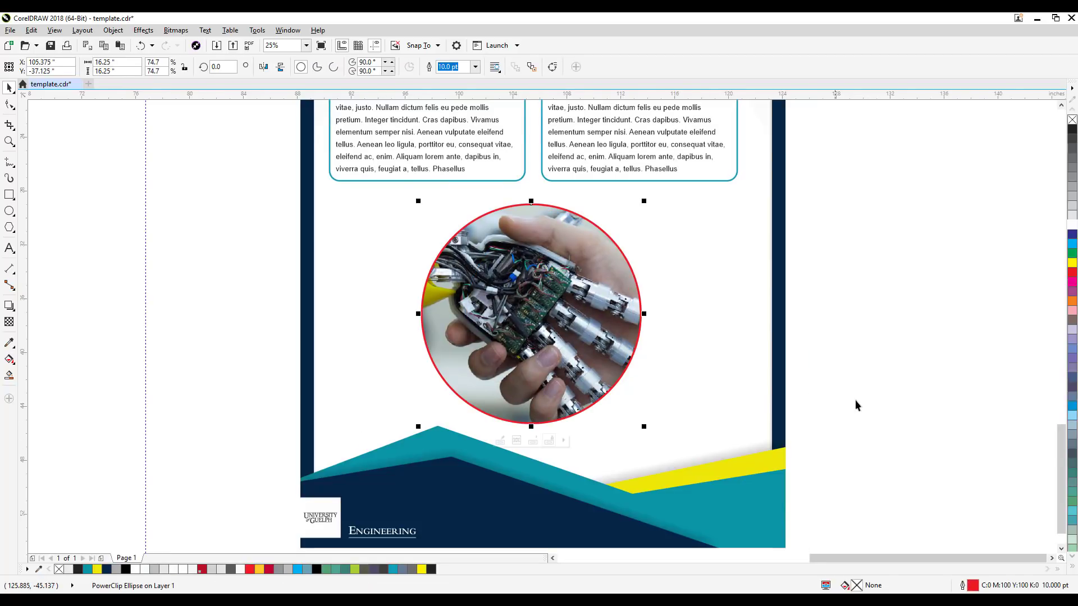
click(856, 399)
drag(607, 336, 548, 382)
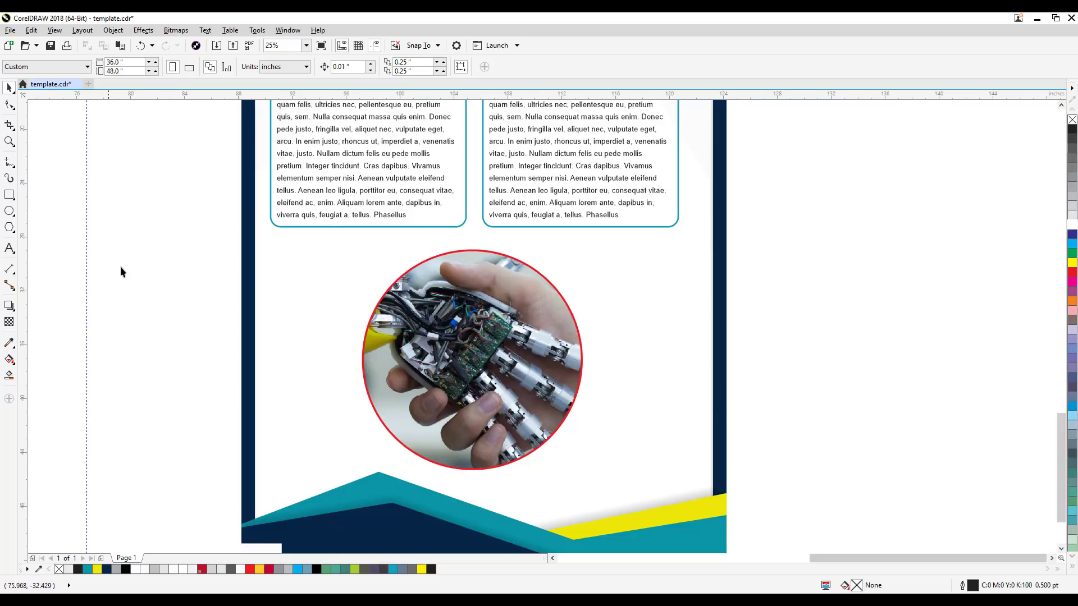
click(9, 163)
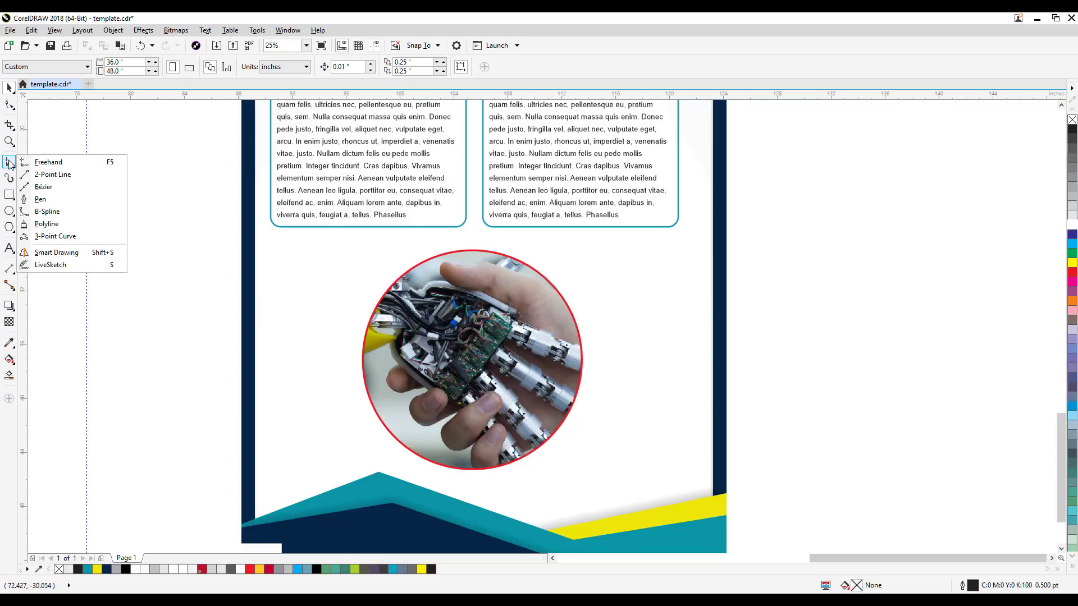
click(42, 187)
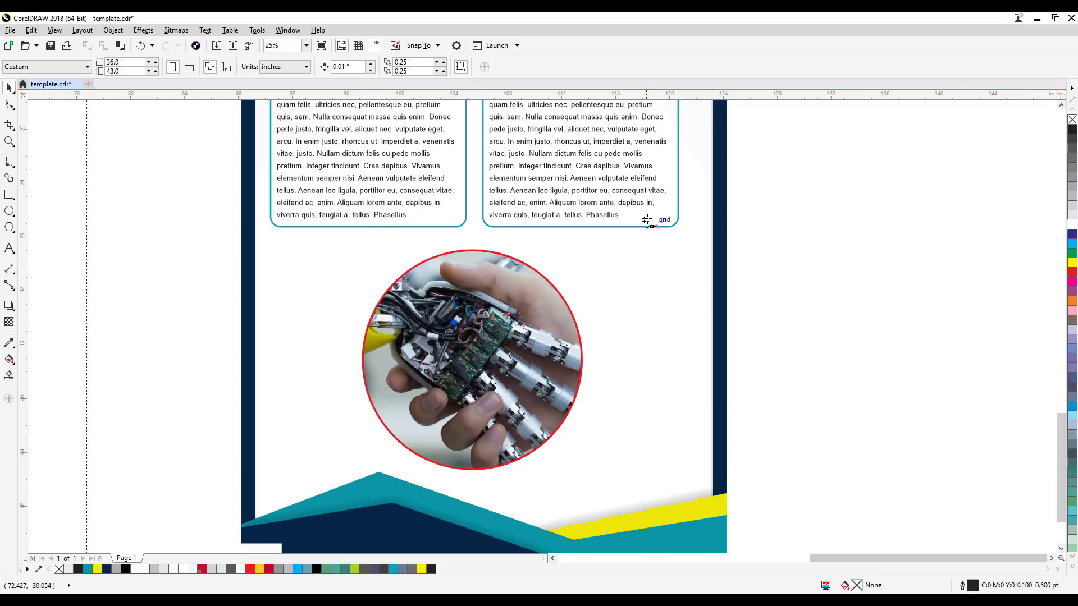
click(800, 241)
click(952, 163)
click(948, 298)
click(807, 334)
click(888, 271)
click(935, 268)
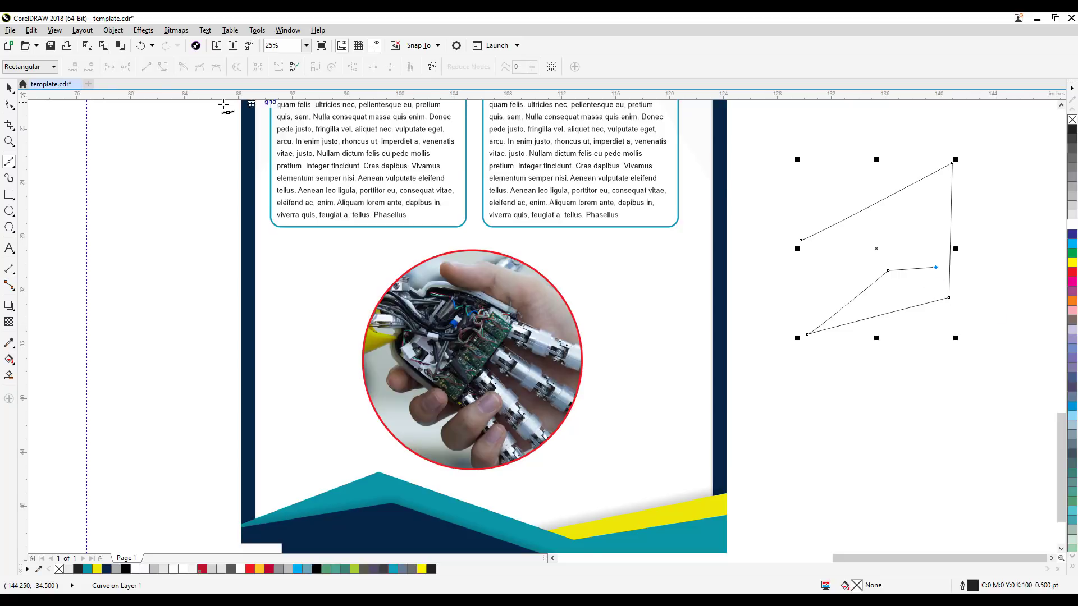
click(9, 87)
key(ctrl+z)
key(ctrl+z)
key(ctrl+z)
key(ctrl+z)
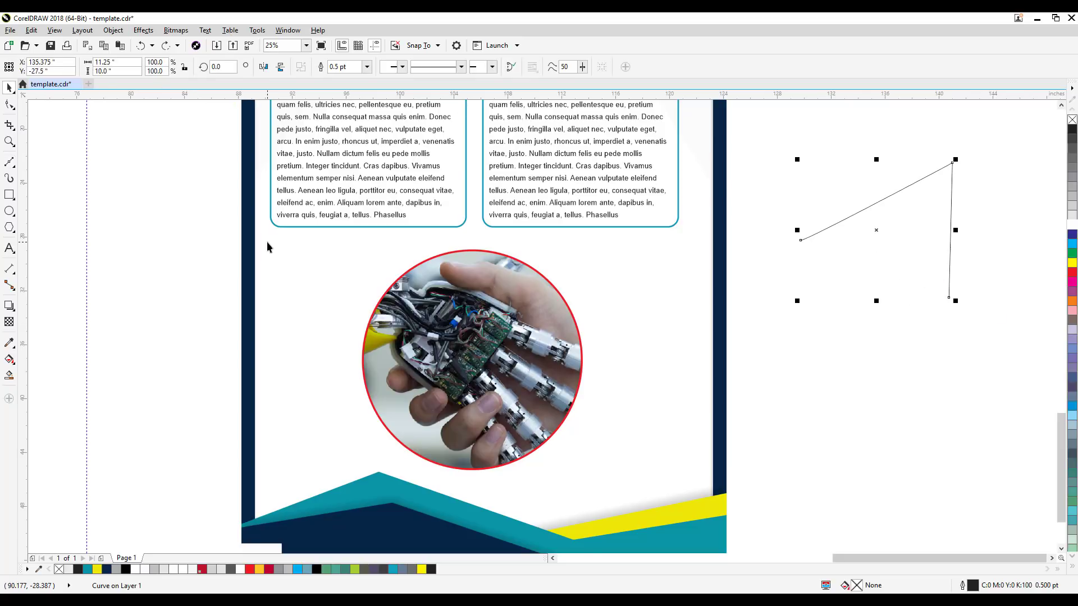
Step: Draw a two-segment Bézier callout line, about 8.0 by 4.5 inches, from the photo's circuit board out past the circle's upper-right edge
click(9, 162)
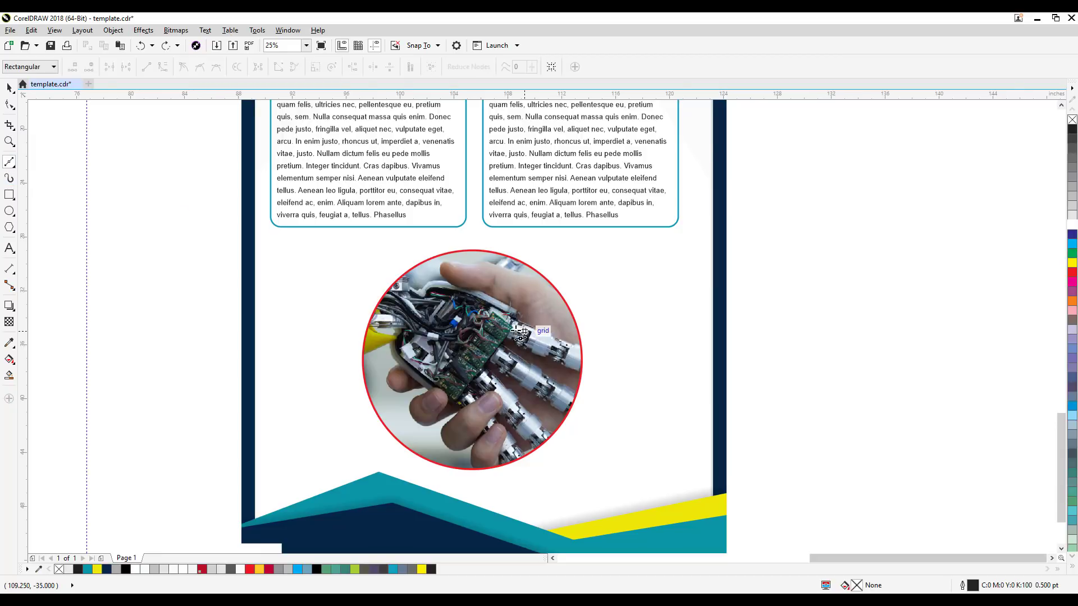
click(497, 321)
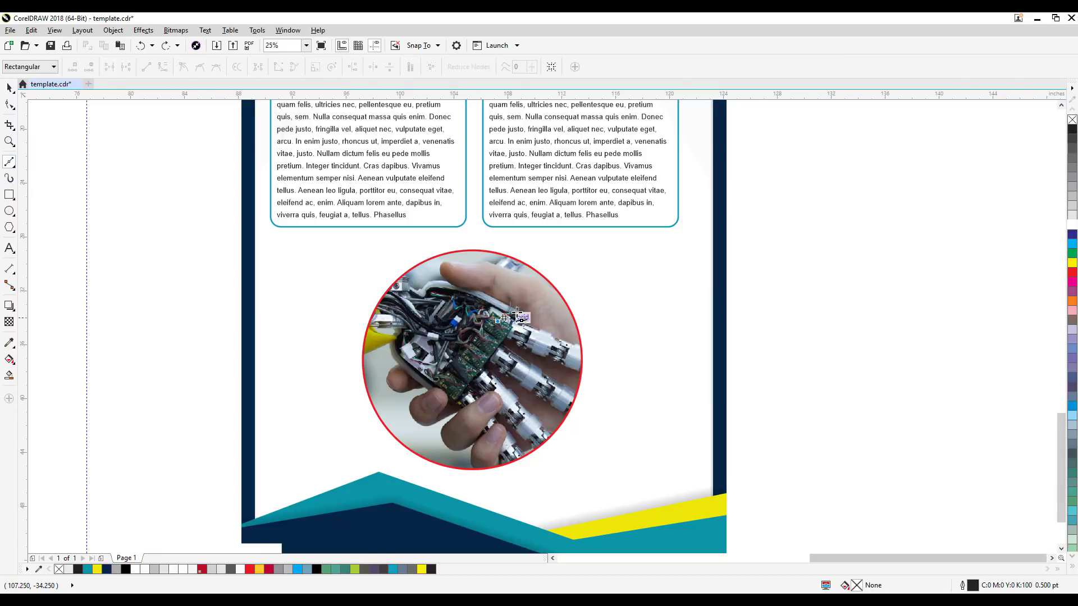
click(569, 263)
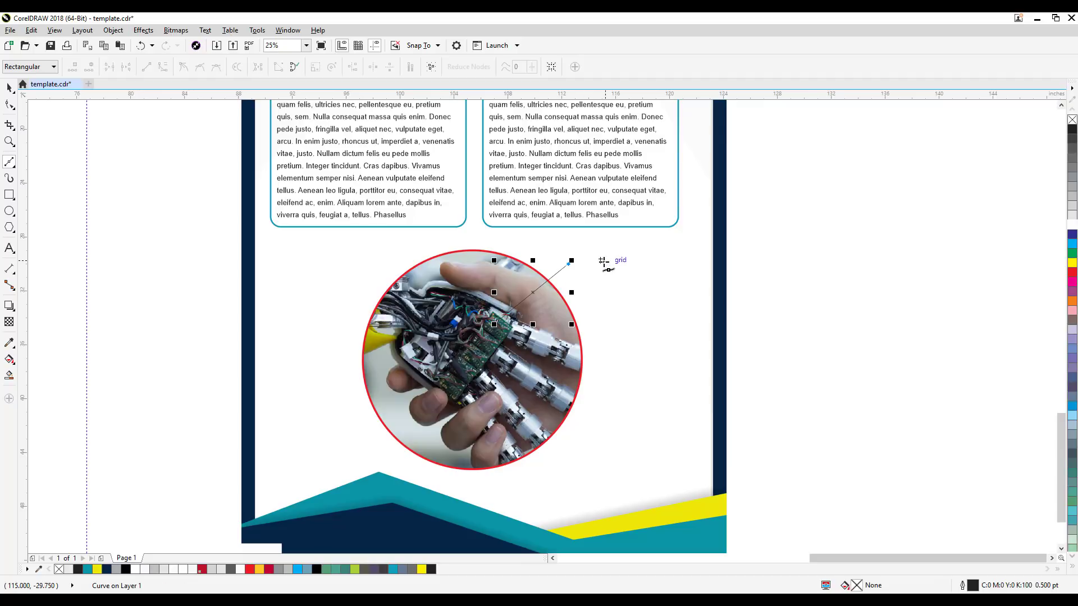
click(606, 260)
click(9, 90)
click(586, 269)
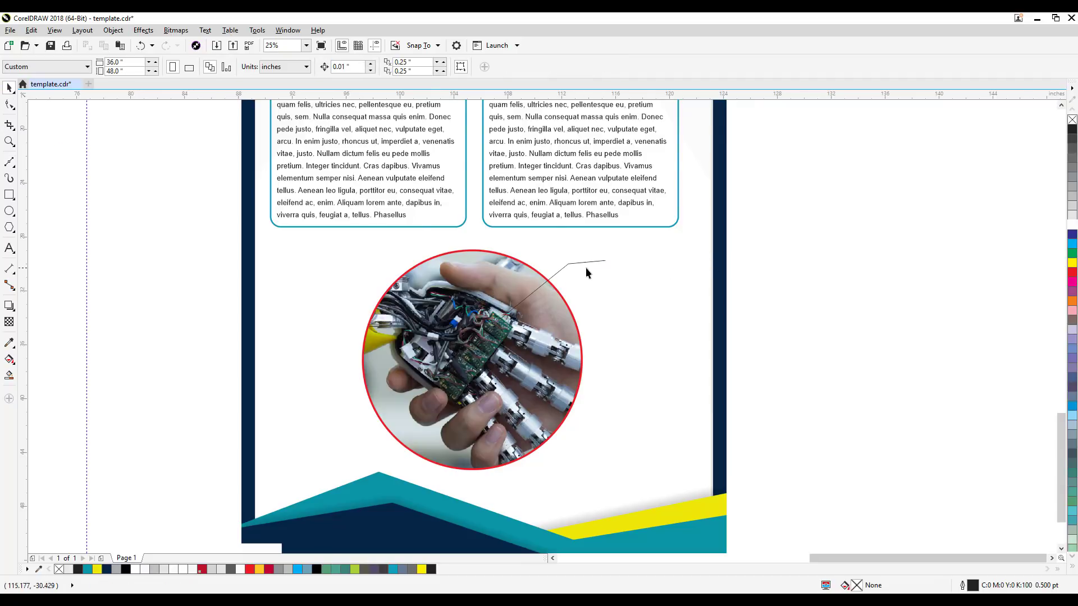
Step: Give the callout line an 8.0 pt outline in the teal sampled from the INTRODUCTION box border, C78 M20 Y20 K0
scroll(587, 268, up, 1)
click(578, 257)
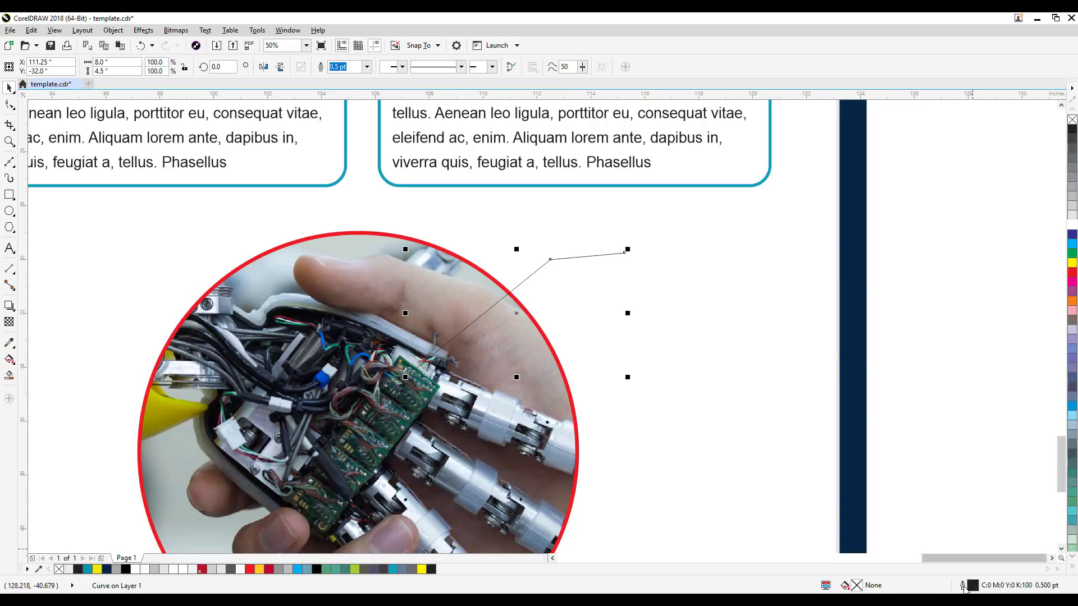
double_click(962, 585)
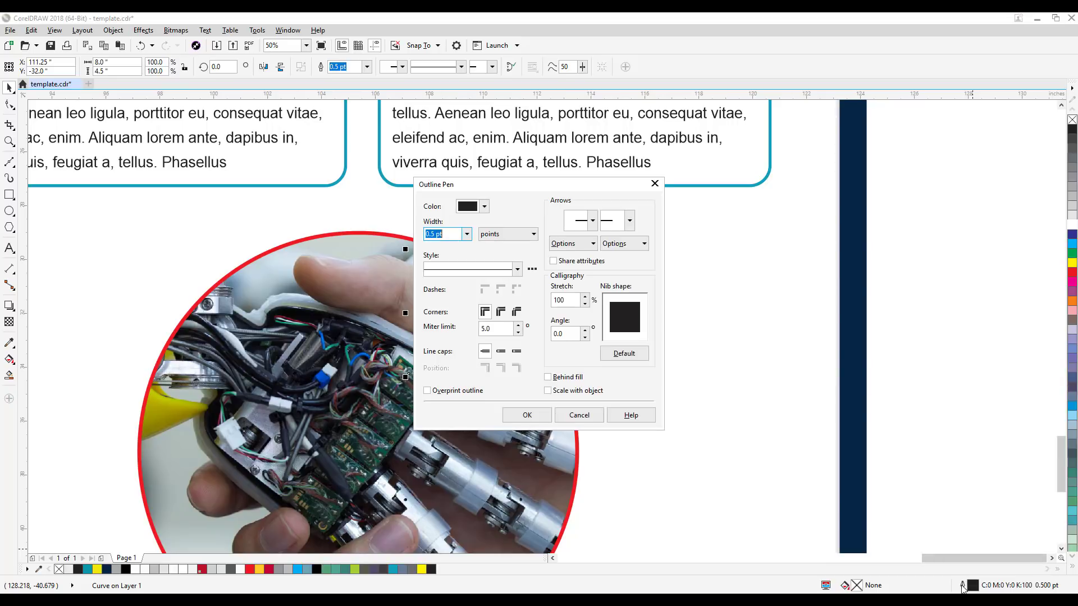
click(467, 234)
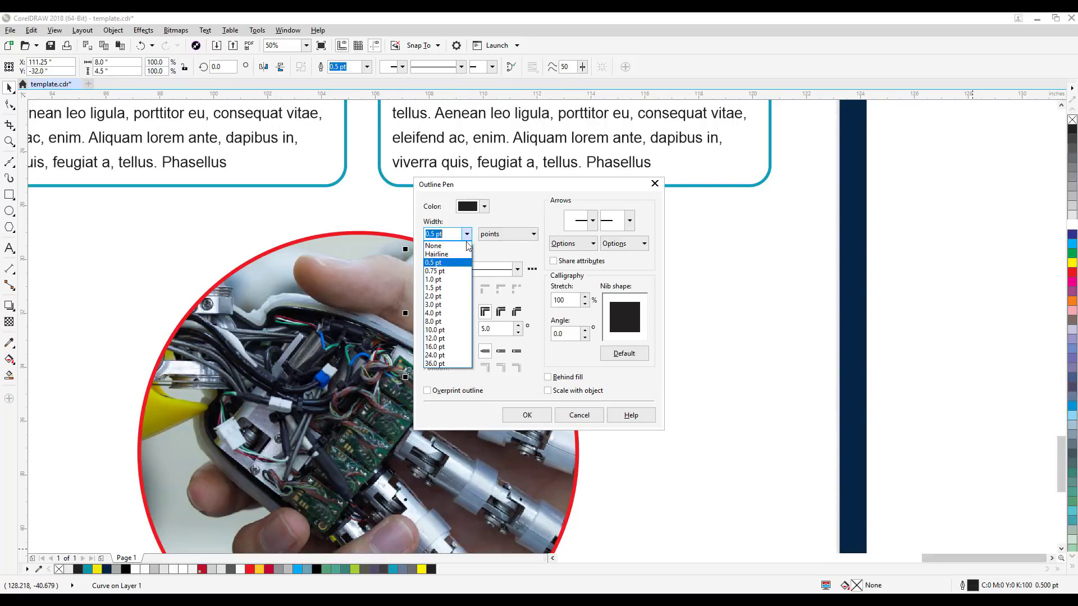
click(443, 323)
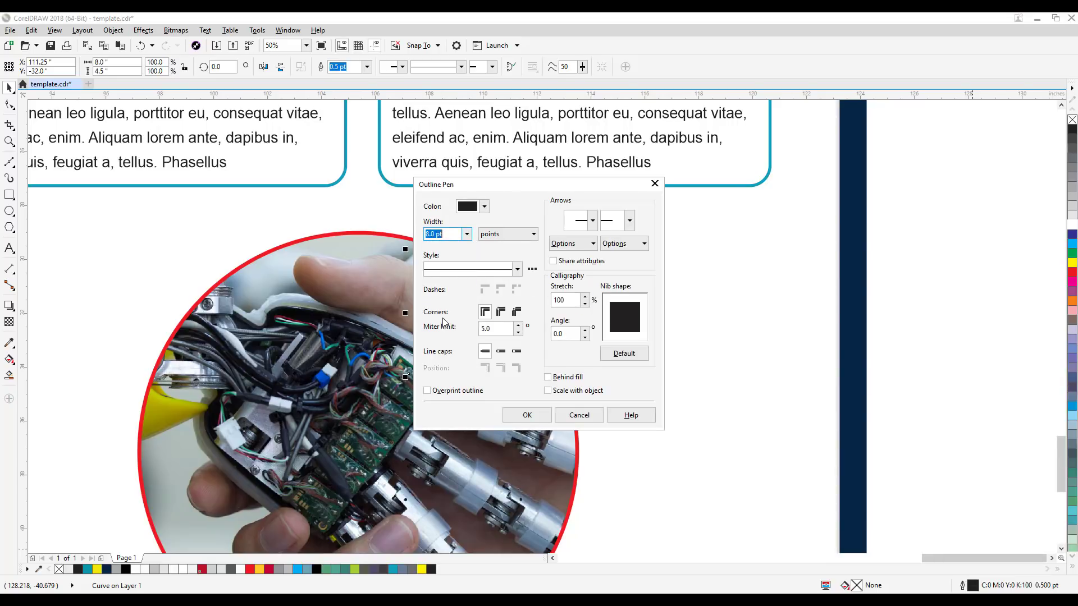
click(483, 206)
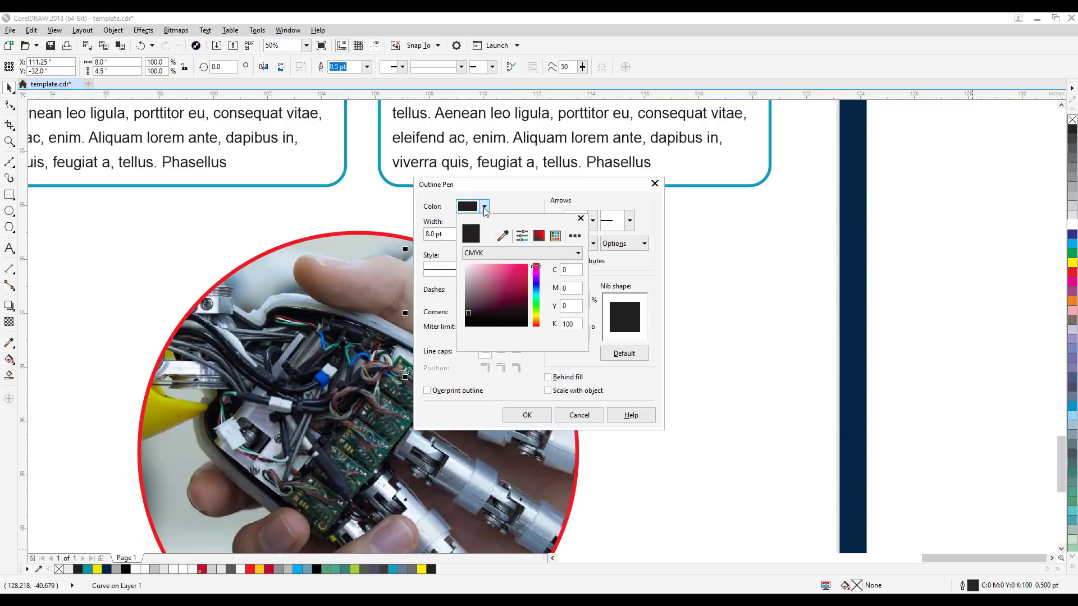
click(502, 236)
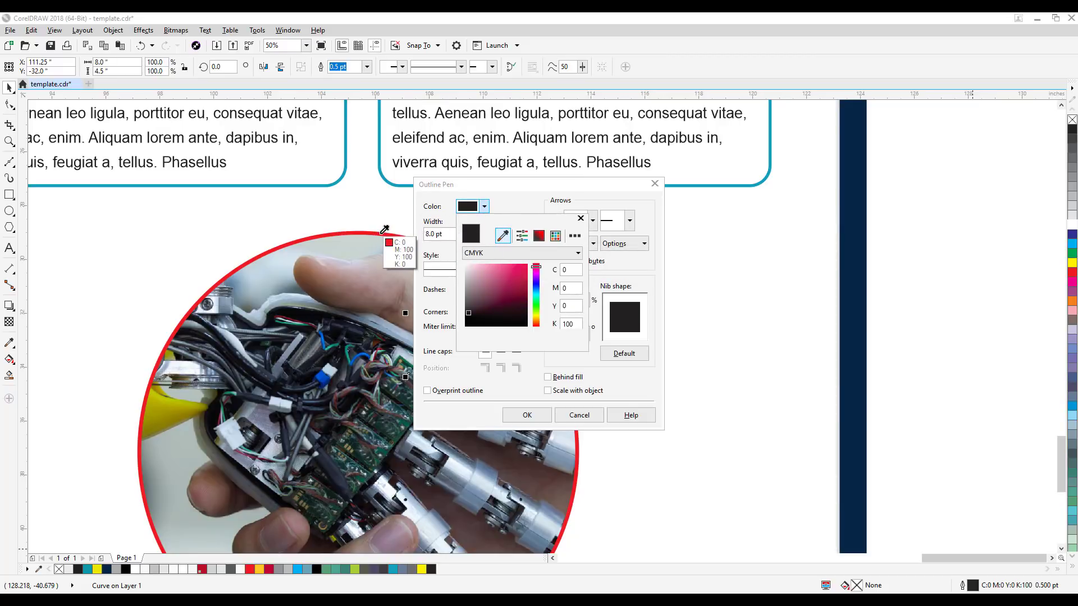
click(340, 178)
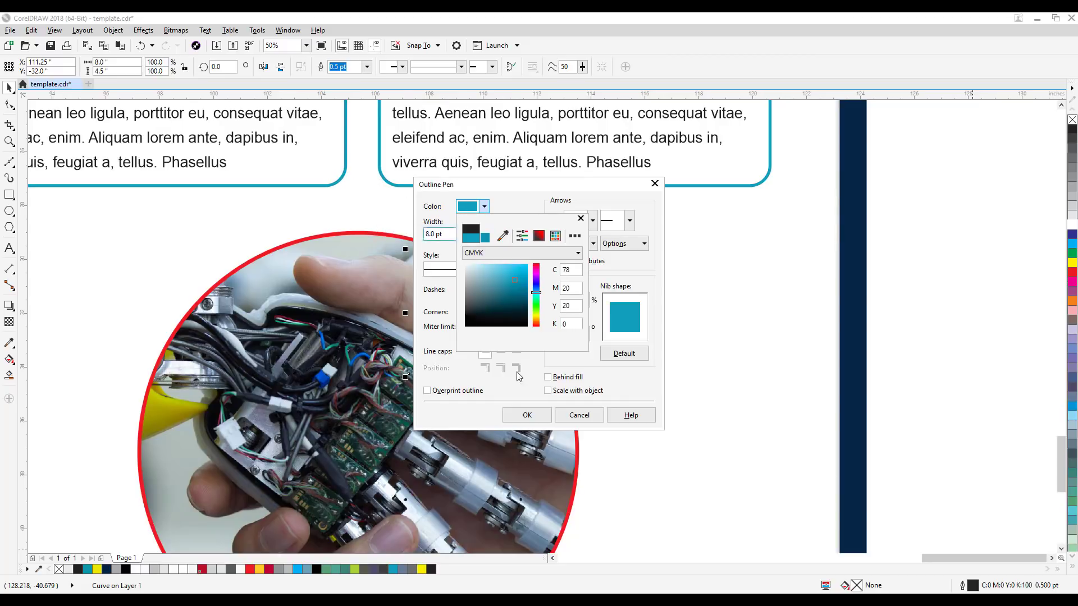
click(538, 416)
click(537, 419)
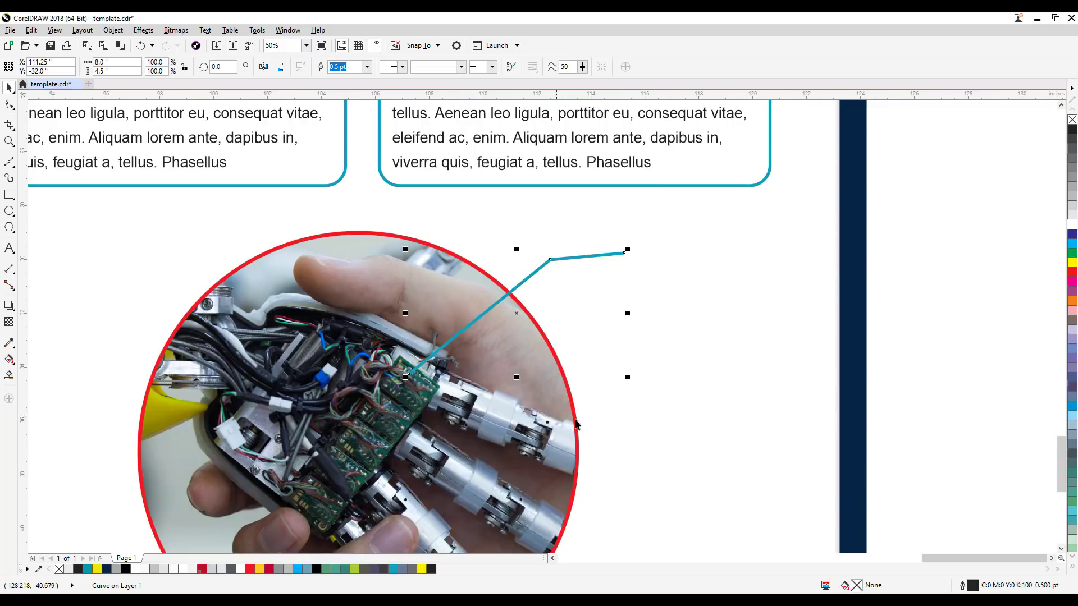
click(953, 317)
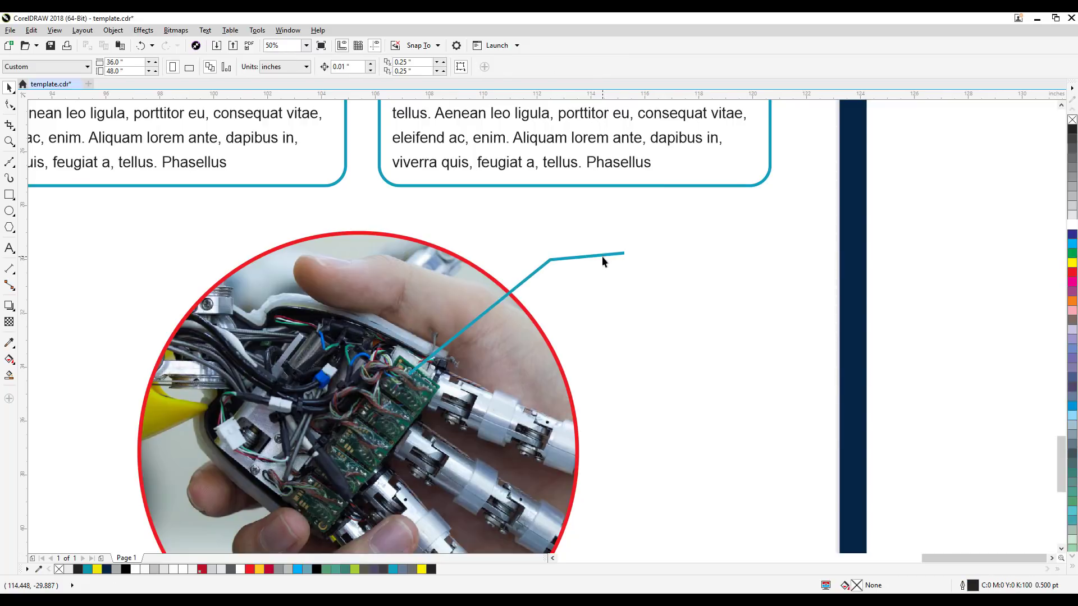
Step: Recolor the callout line black, C0 M0 Y0 K100
click(602, 256)
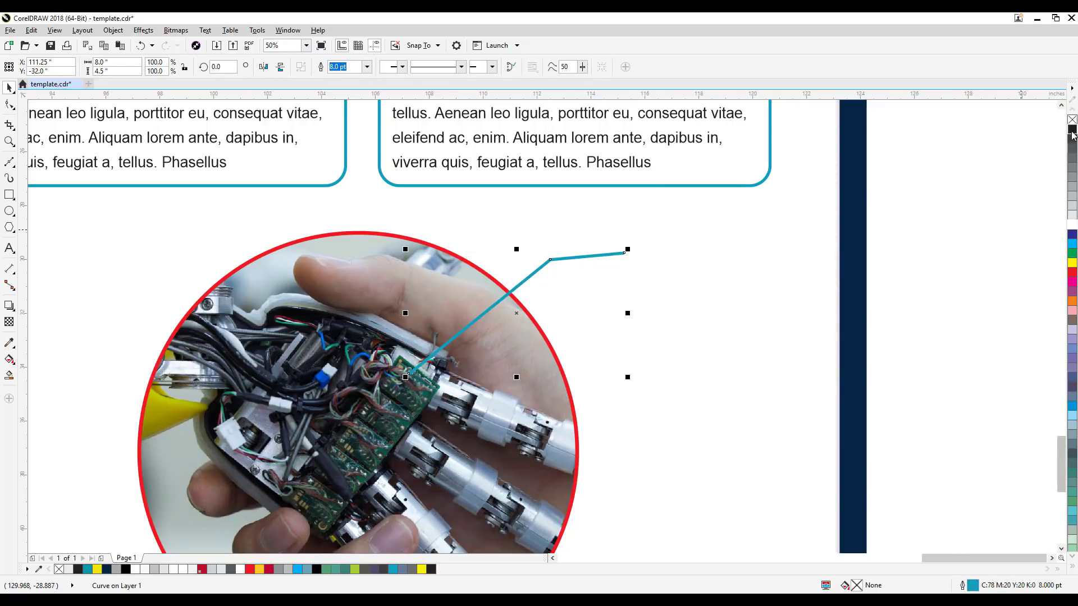
right_click(1072, 130)
click(731, 219)
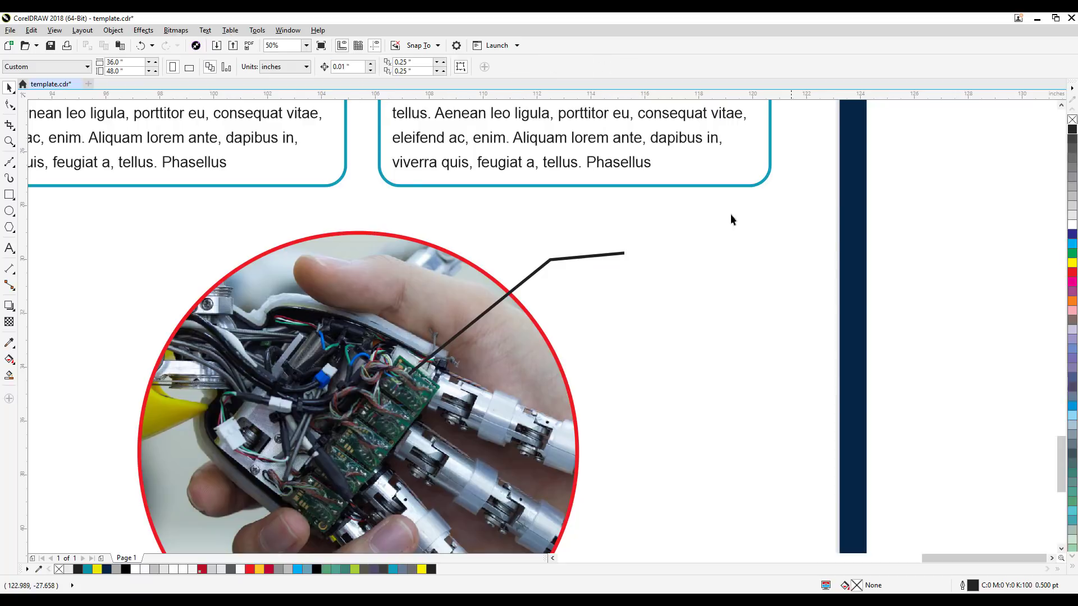
Step: Recolor the callout line orange, C0 M60 Y100 K0, and shift it slightly right to about X 111.5, Y -32.0 inches
click(621, 254)
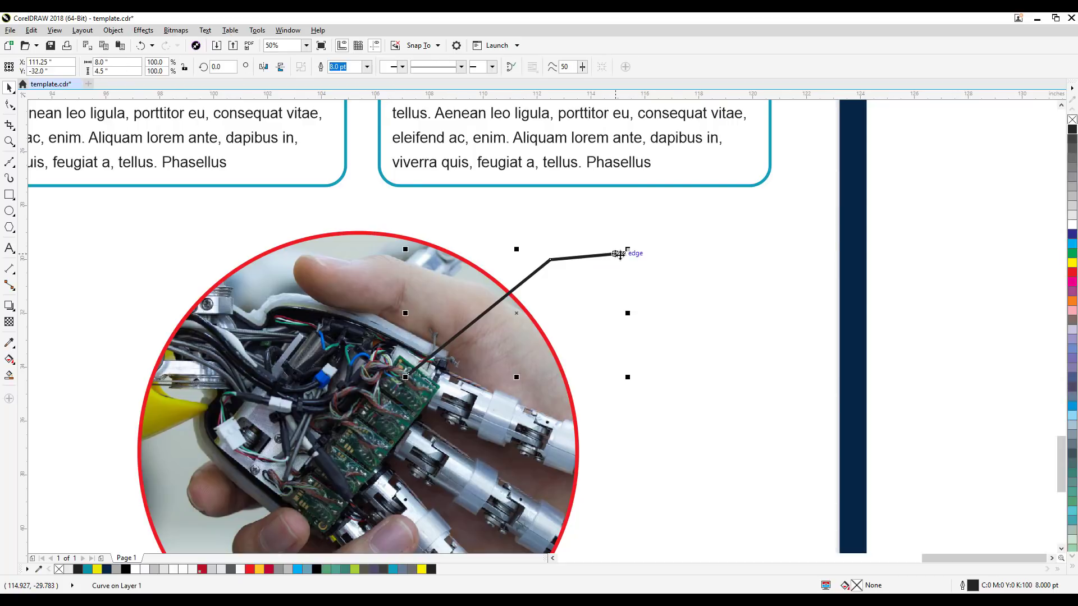
right_click(1072, 275)
right_click(1072, 301)
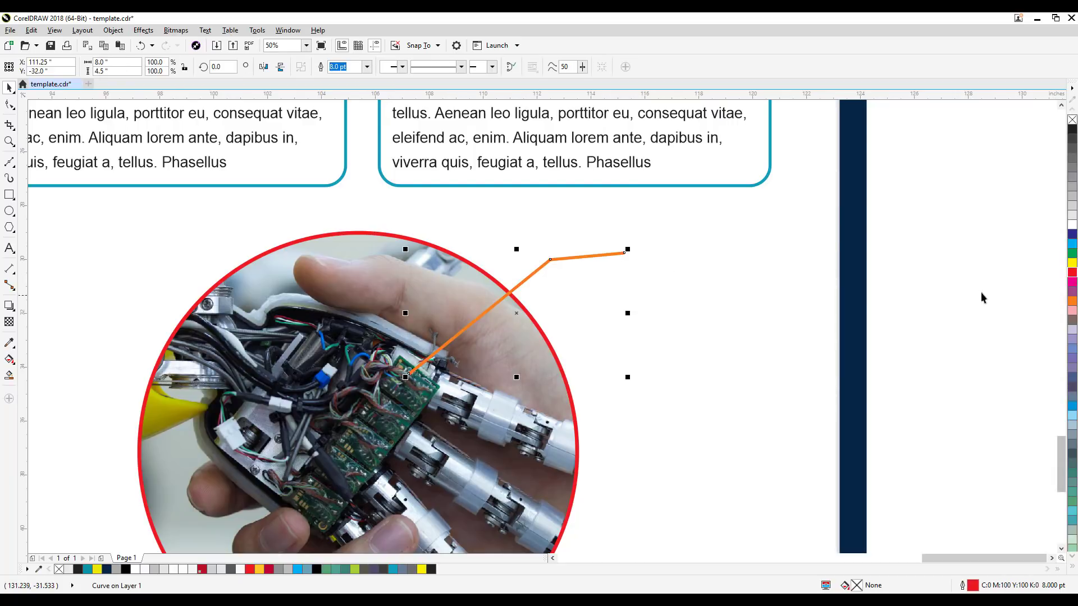
key(Escape)
drag(595, 255, 602, 255)
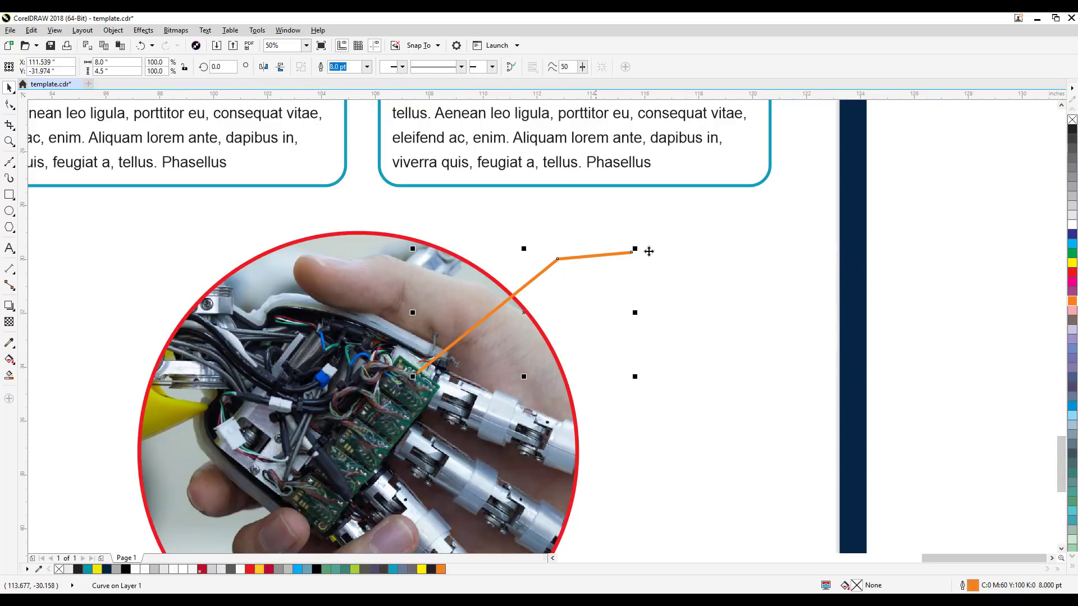
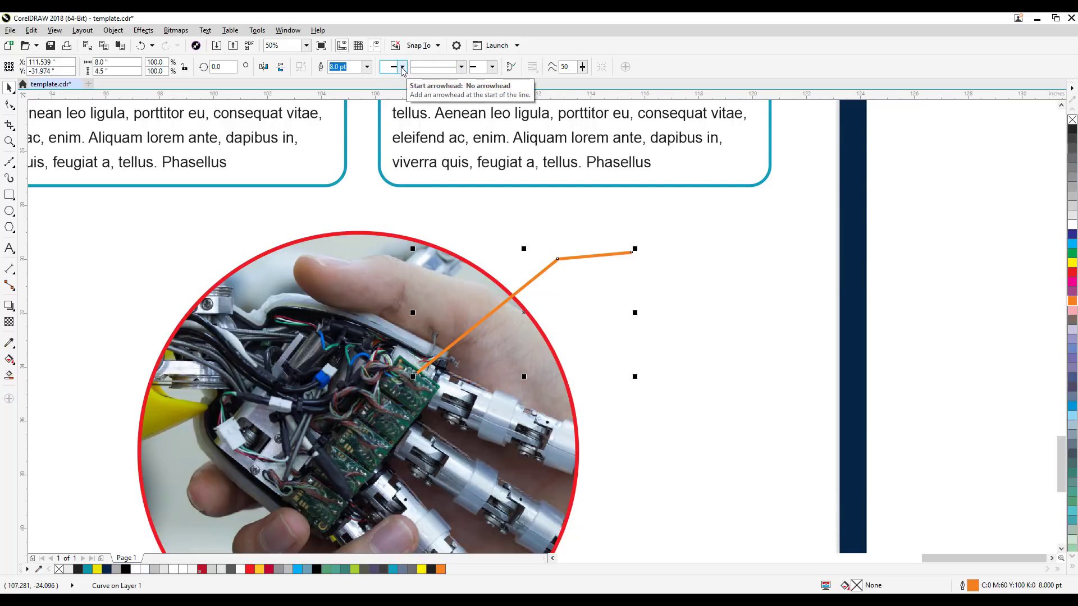
Step: Add a solid triangular arrowhead to the orange callout's circuit-board end and a large filled circle to its outer end
click(402, 67)
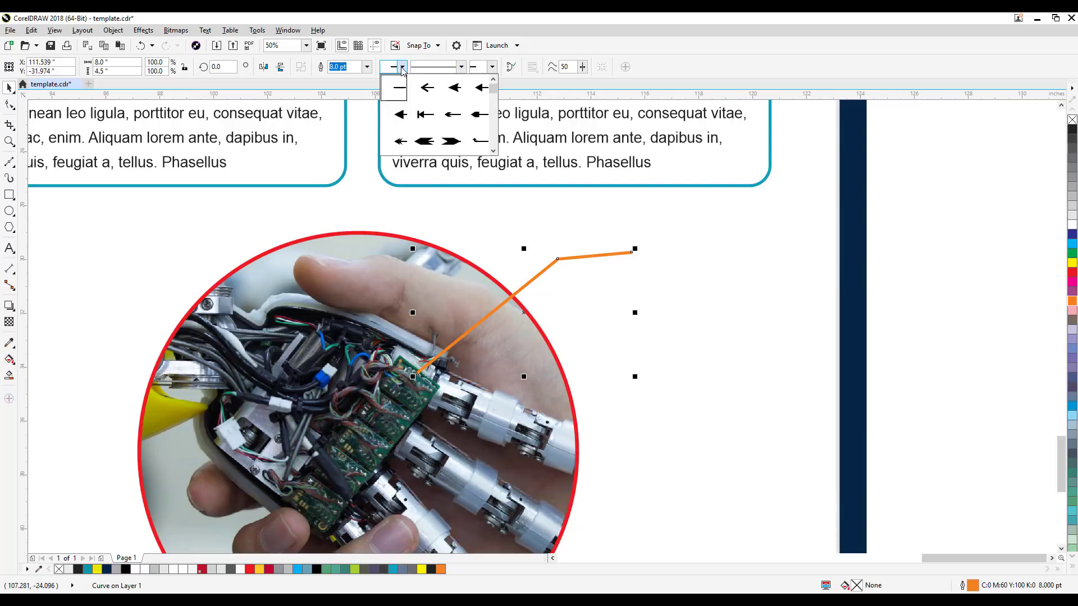
click(403, 123)
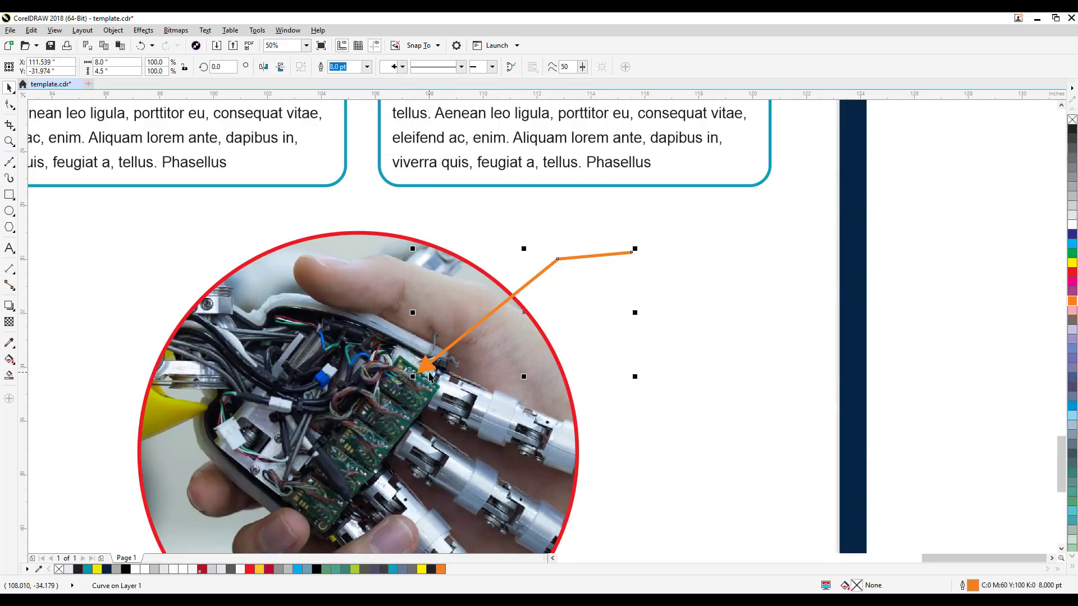
click(492, 66)
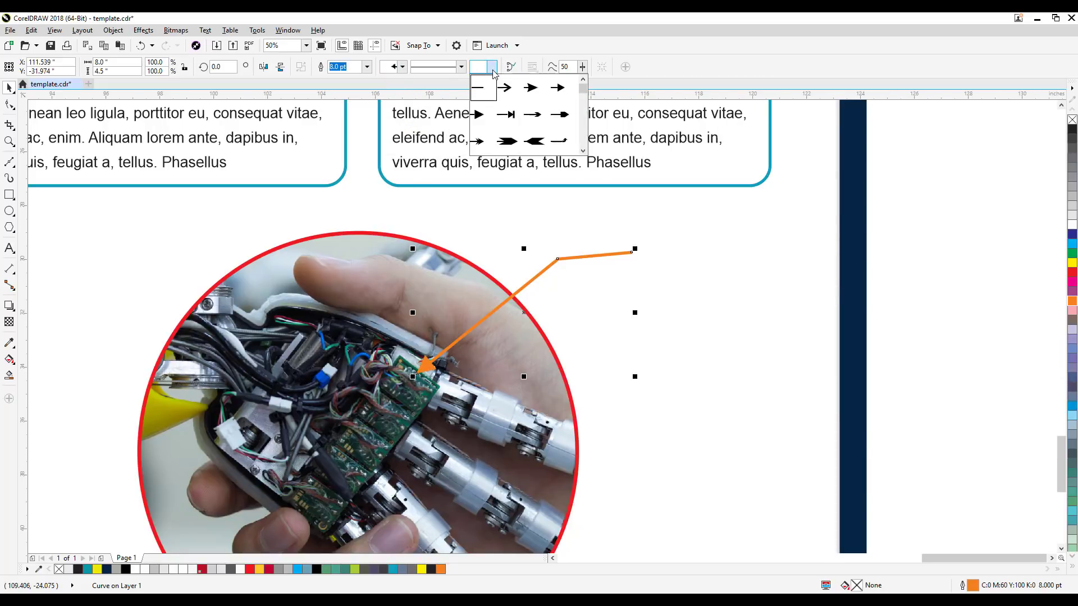
drag(582, 89, 582, 119)
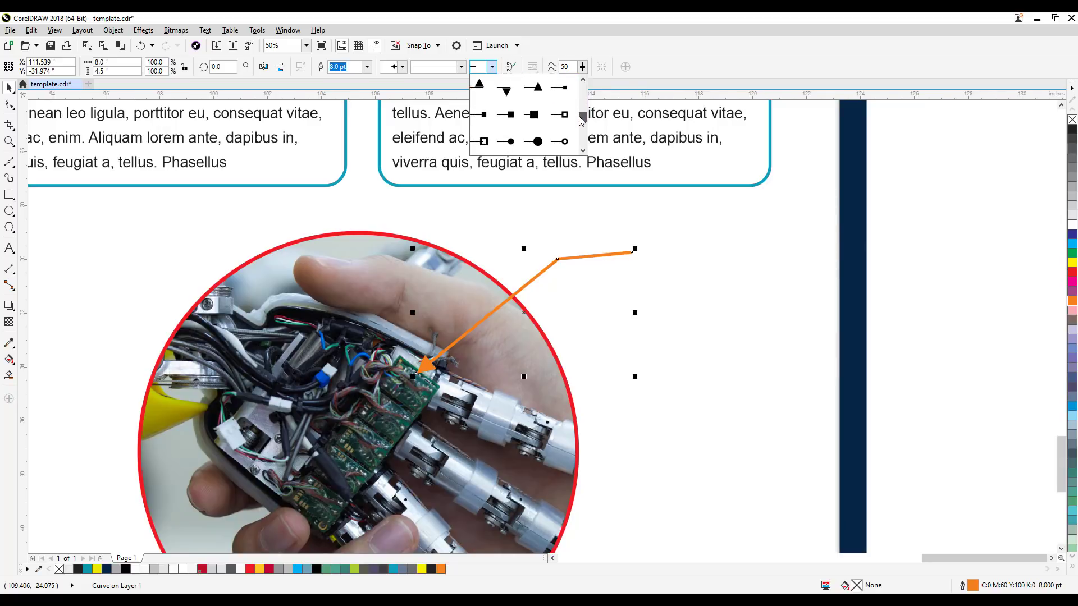
click(533, 144)
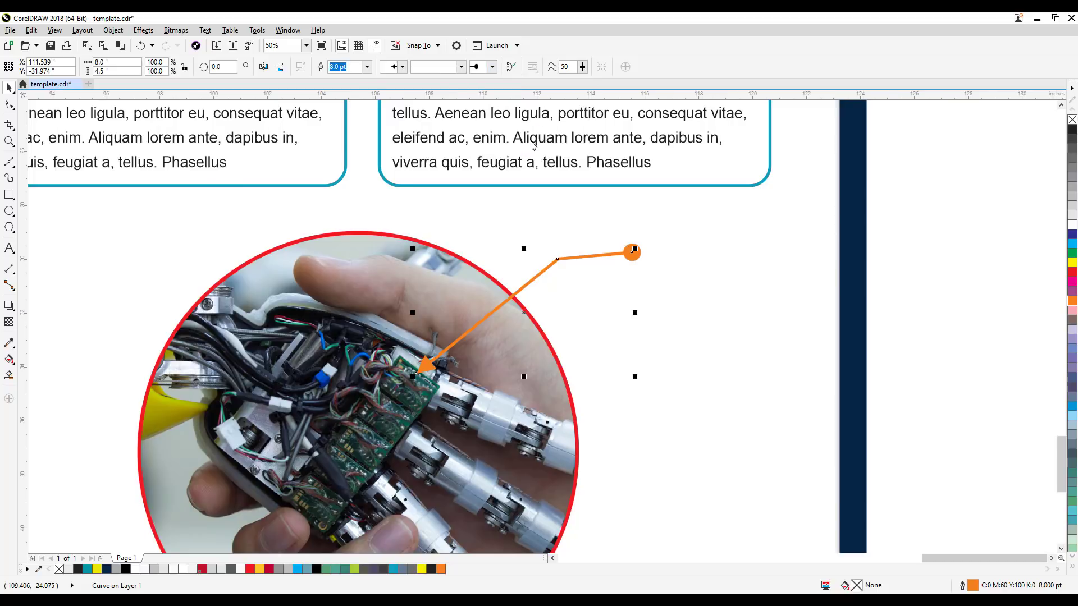
Step: Replace the callout's large outer end circle with the smaller filled-circle end style
click(492, 67)
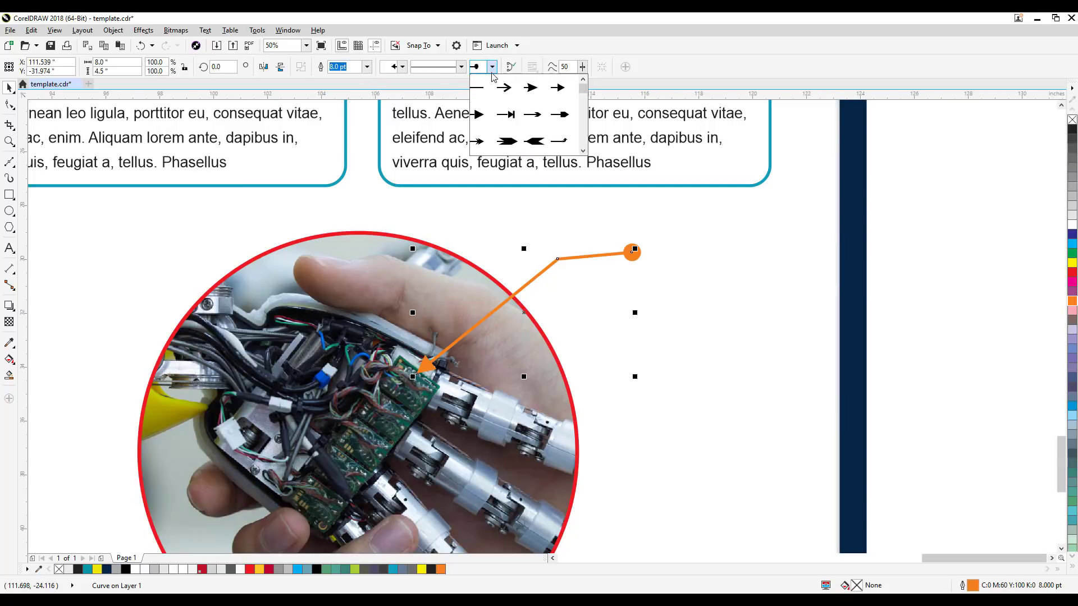
click(492, 67)
click(492, 67)
drag(583, 93, 584, 119)
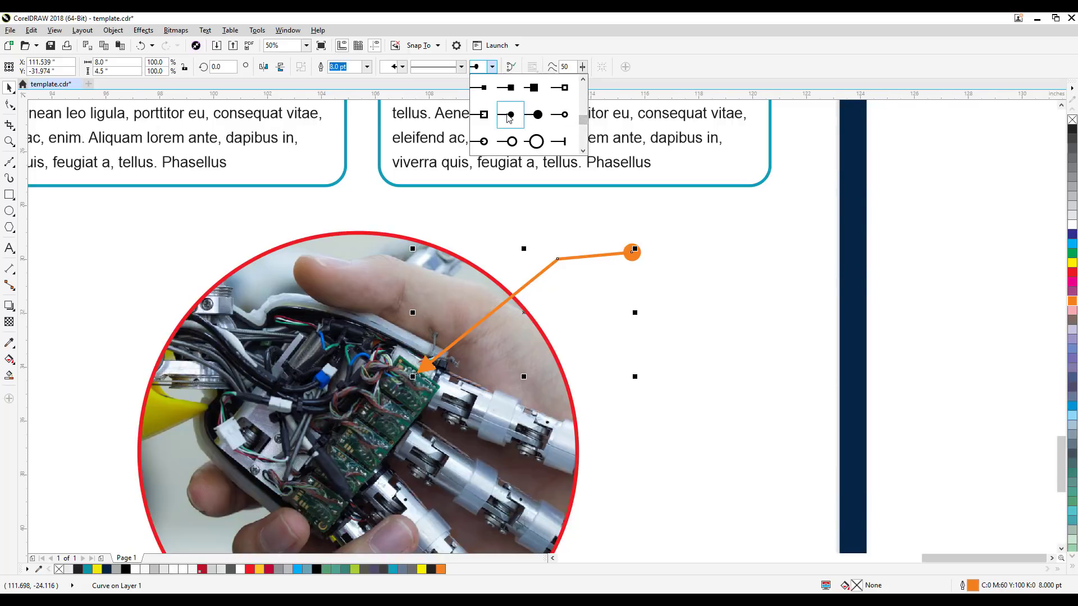
click(509, 116)
click(950, 278)
scroll(949, 281, down, 2)
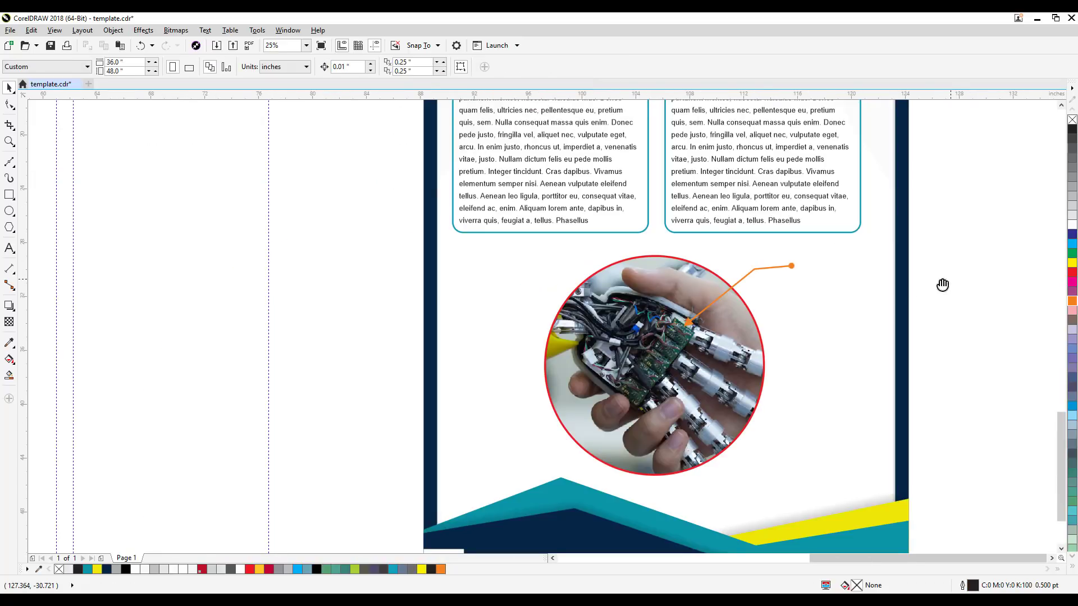
drag(942, 285, 747, 348)
Step: Duplicate the right INTRODUCTION box's body paragraph and place the copy on the blank area right of the poster, about X 134.6, Y -27.4 inches
click(604, 259)
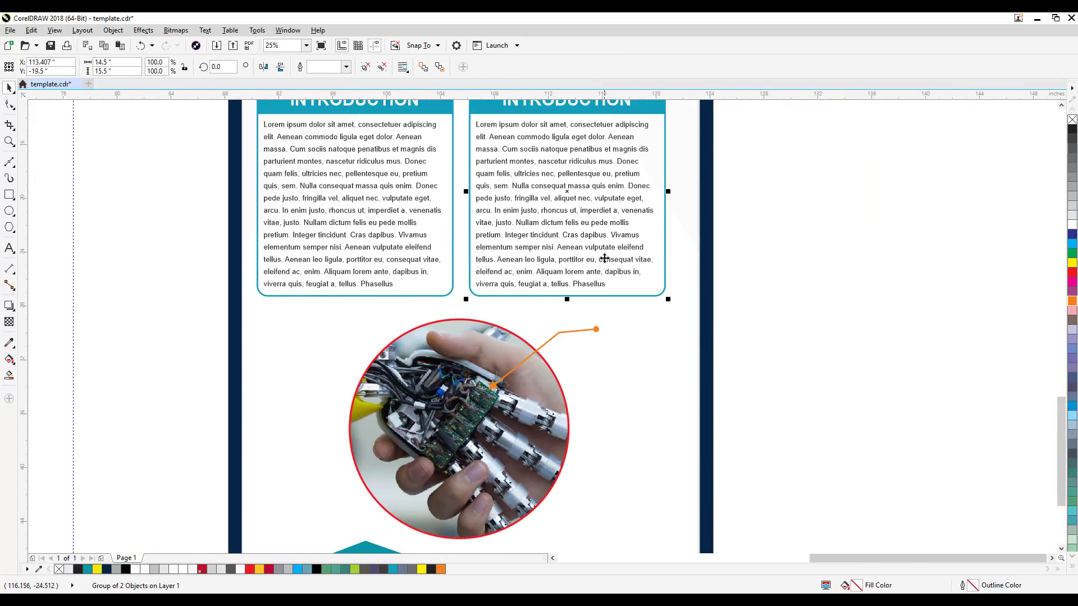
click(851, 268)
ctrl+click(584, 238)
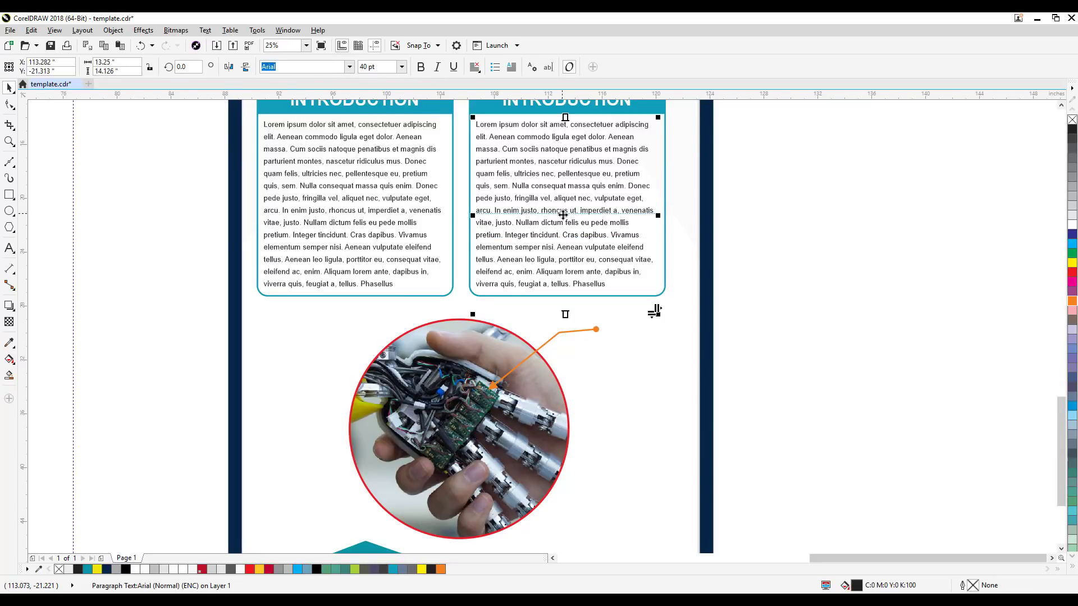
drag(563, 215, 569, 199)
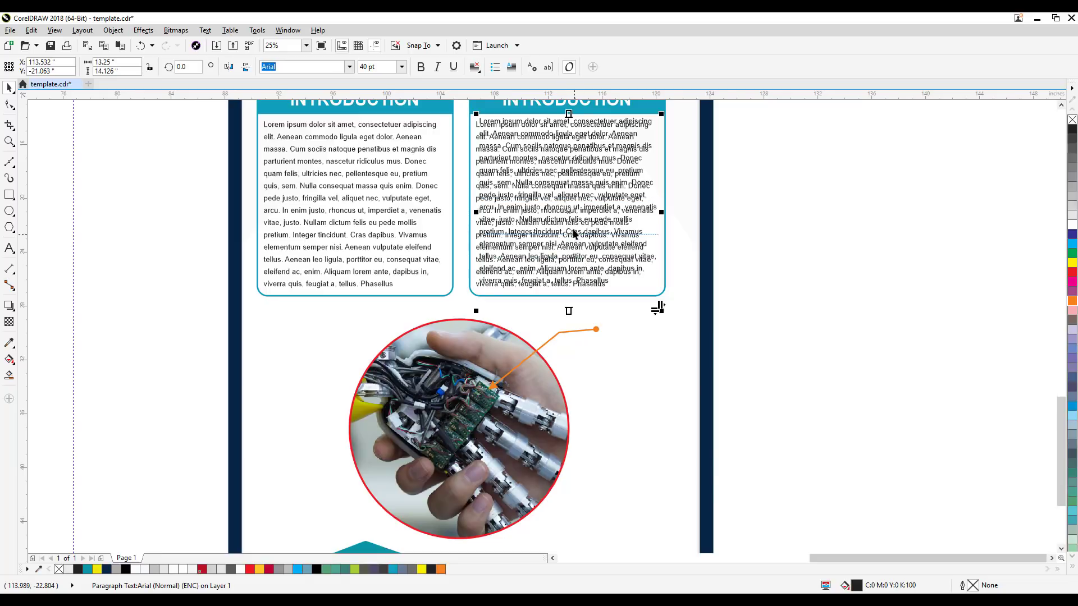
drag(569, 214, 850, 300)
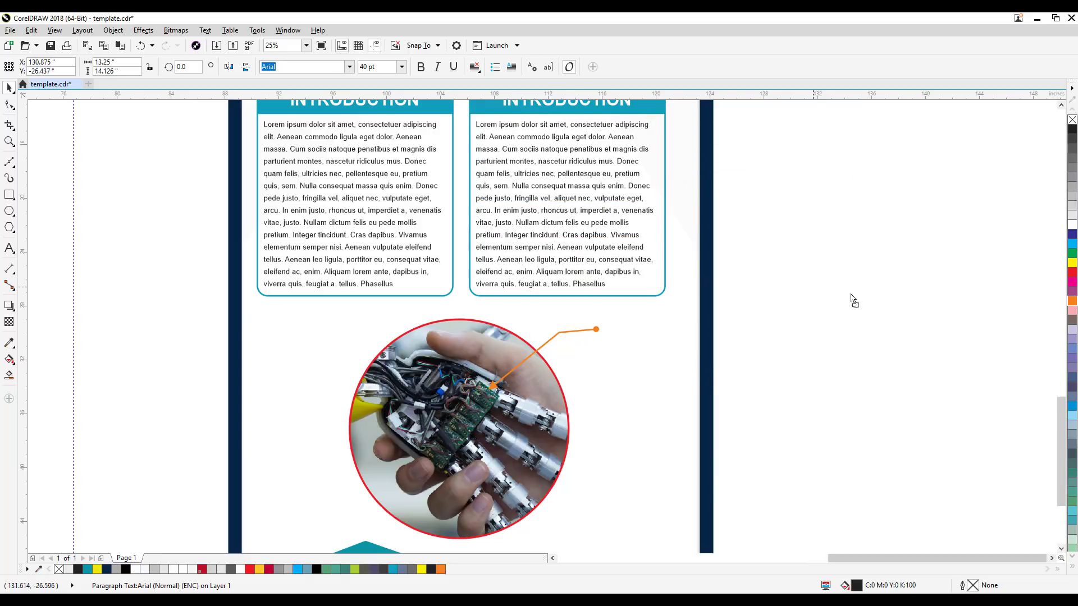
Step: Set the copied paragraph's font size to 20 pt, then narrow and shorten its text frame around the smaller text
click(391, 67)
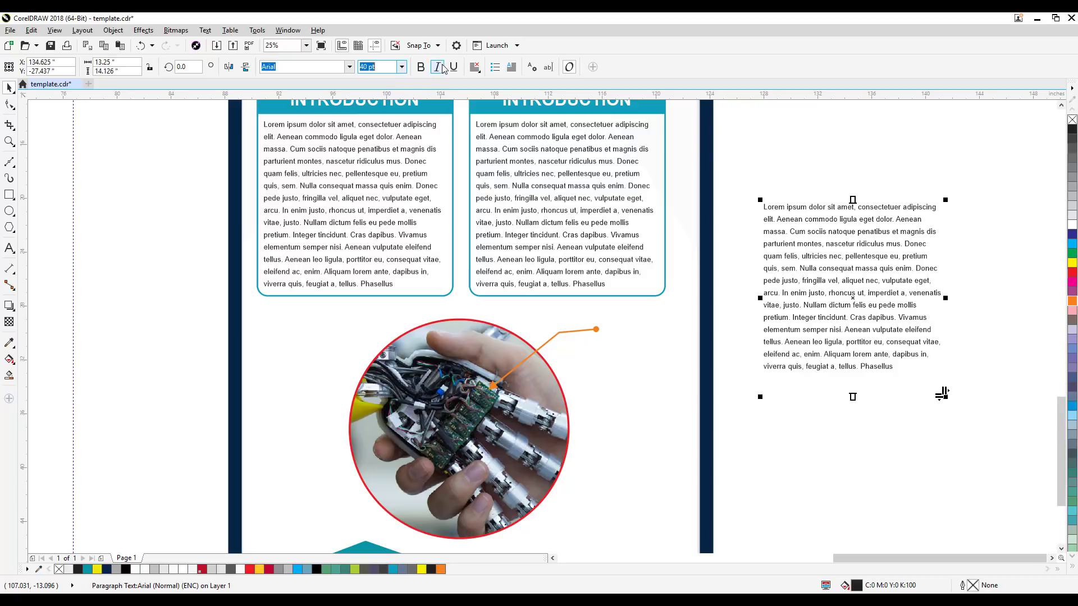
text(20)
key(Return)
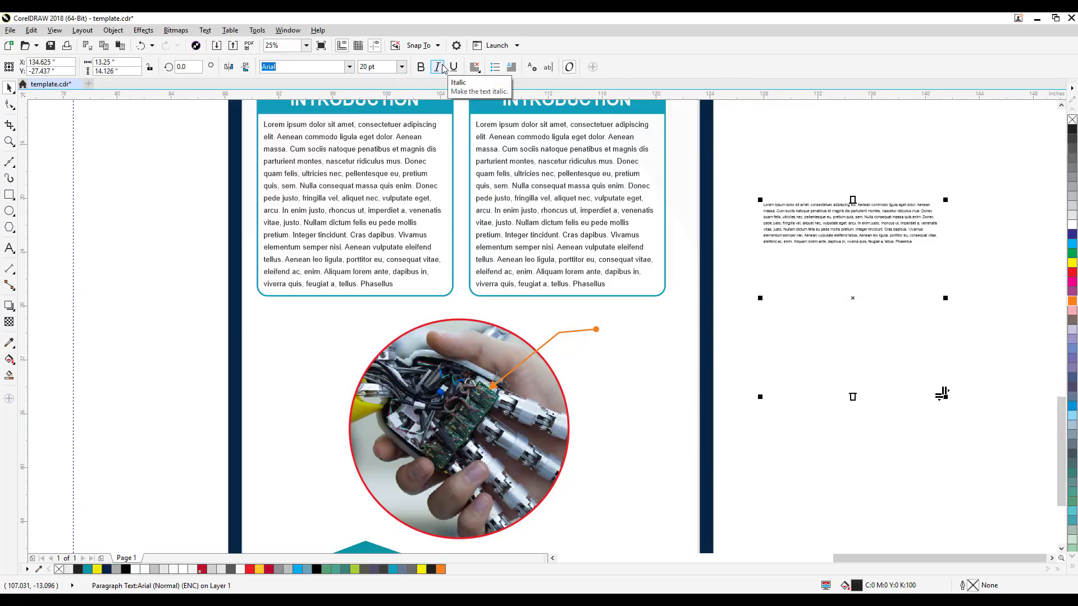
key(Escape)
click(887, 240)
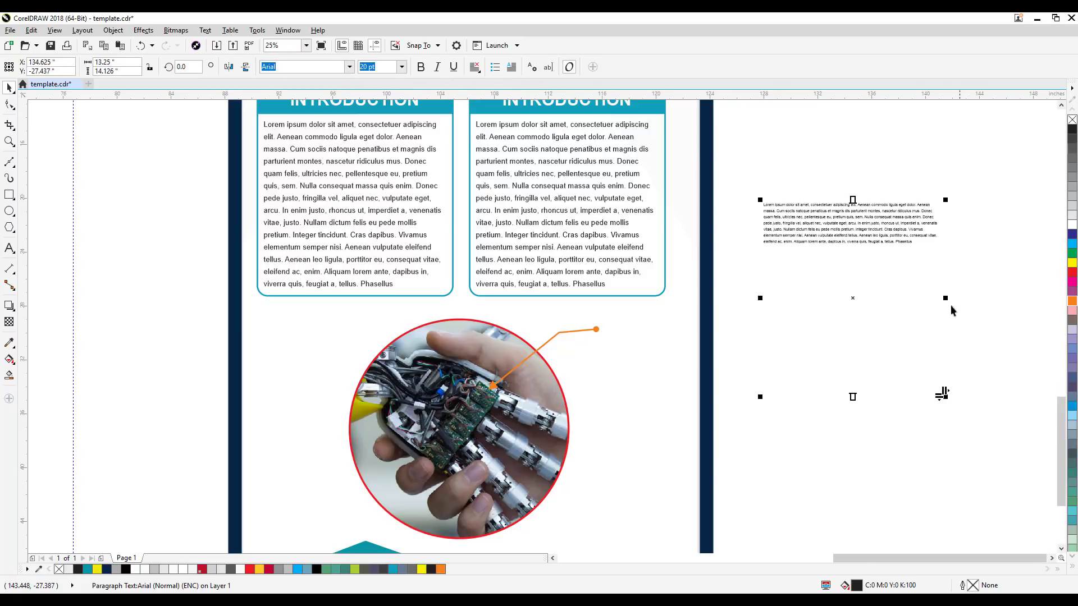
drag(949, 298, 898, 298)
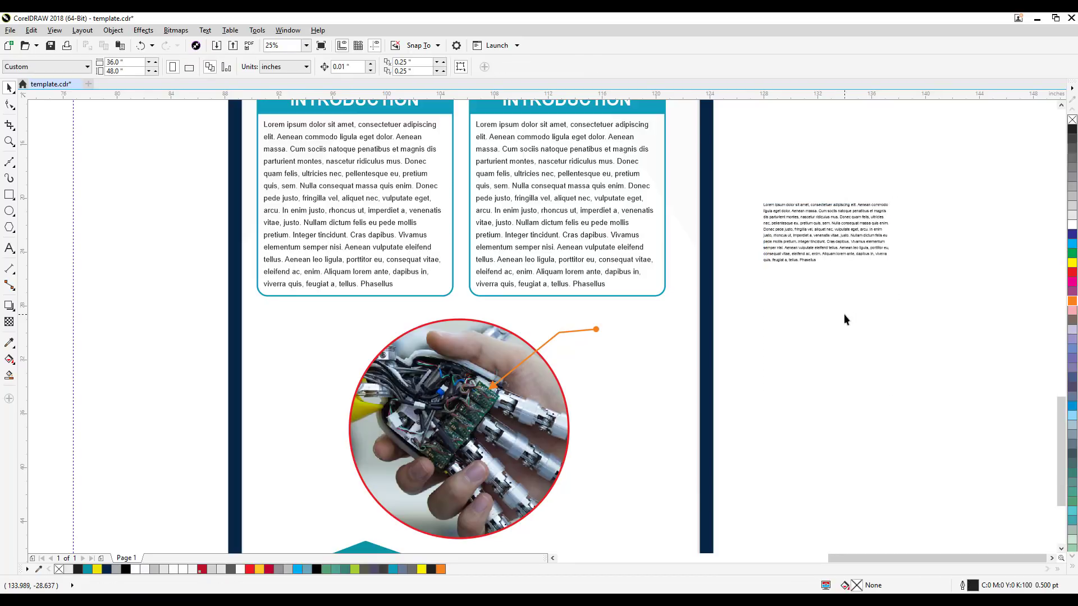
drag(832, 398, 840, 273)
click(957, 321)
Step: Move the 20 pt paragraph beside the callout's outer end dot and resize its frame to about 6.4 inches wide, inside the poster border
drag(892, 236, 690, 353)
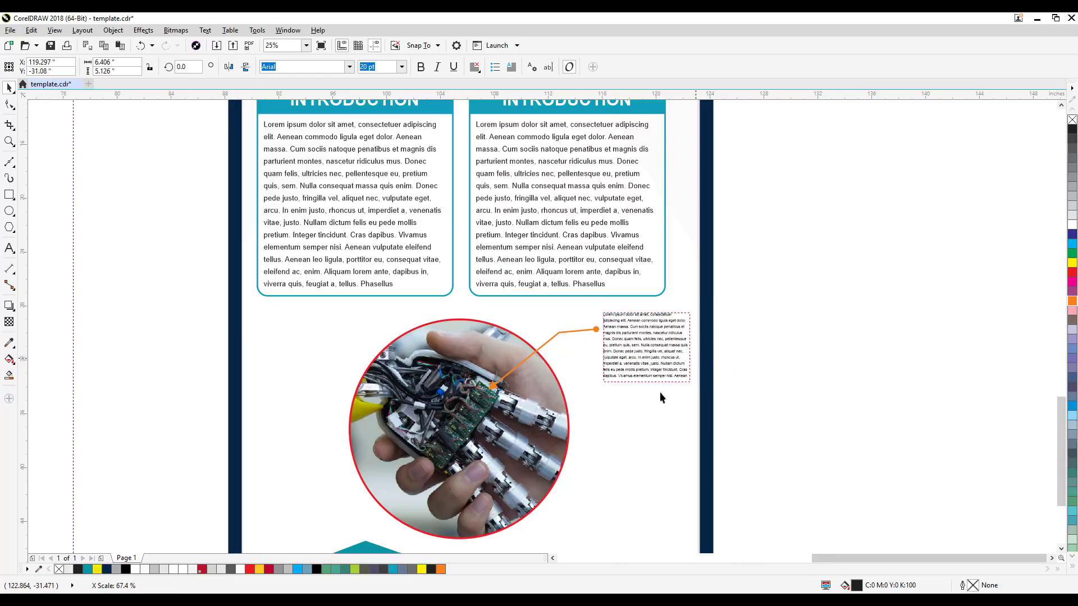
drag(647, 383, 593, 366)
click(645, 404)
Step: Delete the caption's trailing text after "Nullam dictum" and shorten its frame to about 4.5 inches high
double_click(642, 403)
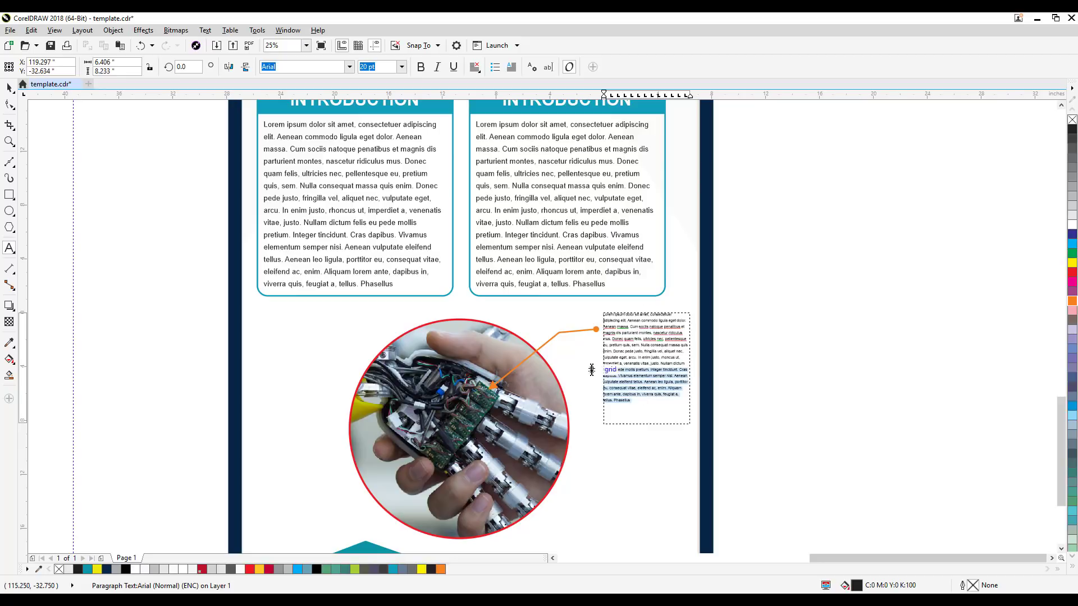
key(Delete)
click(9, 88)
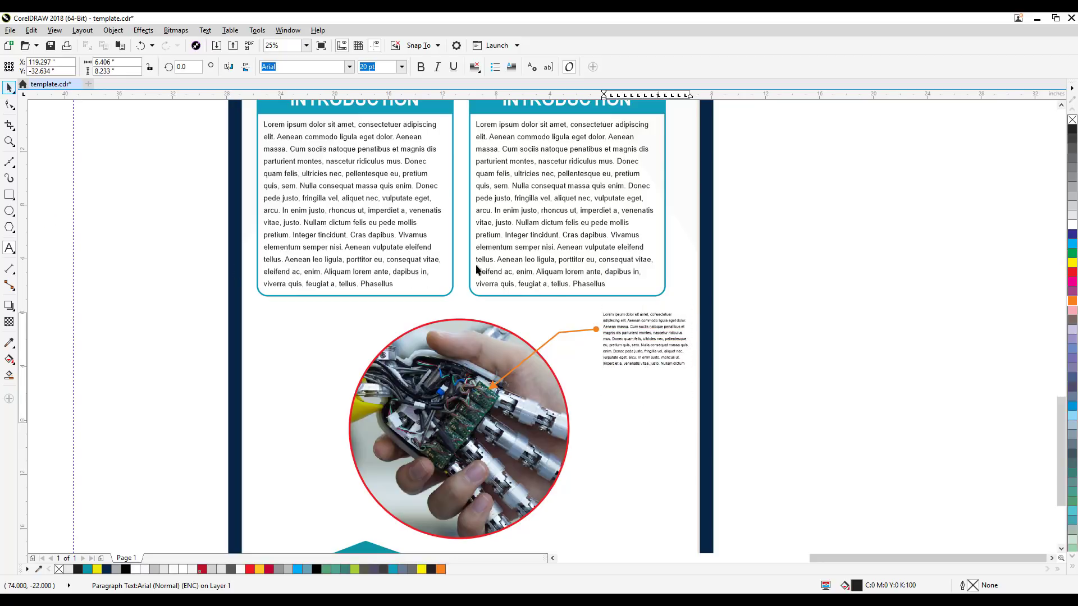
drag(647, 427, 646, 369)
click(729, 375)
Step: Duplicate the orange callout line and move the copy to about X 113.3, Y -38.9 inches, pointing at a lower robotic finger
scroll(633, 363, up, 2)
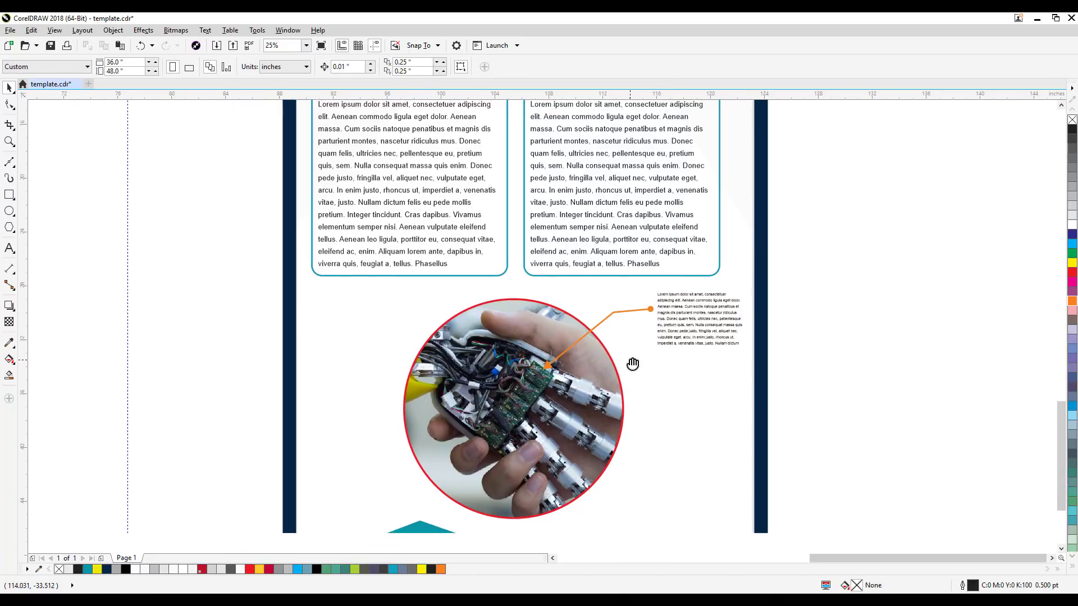
scroll(661, 384, down, 2)
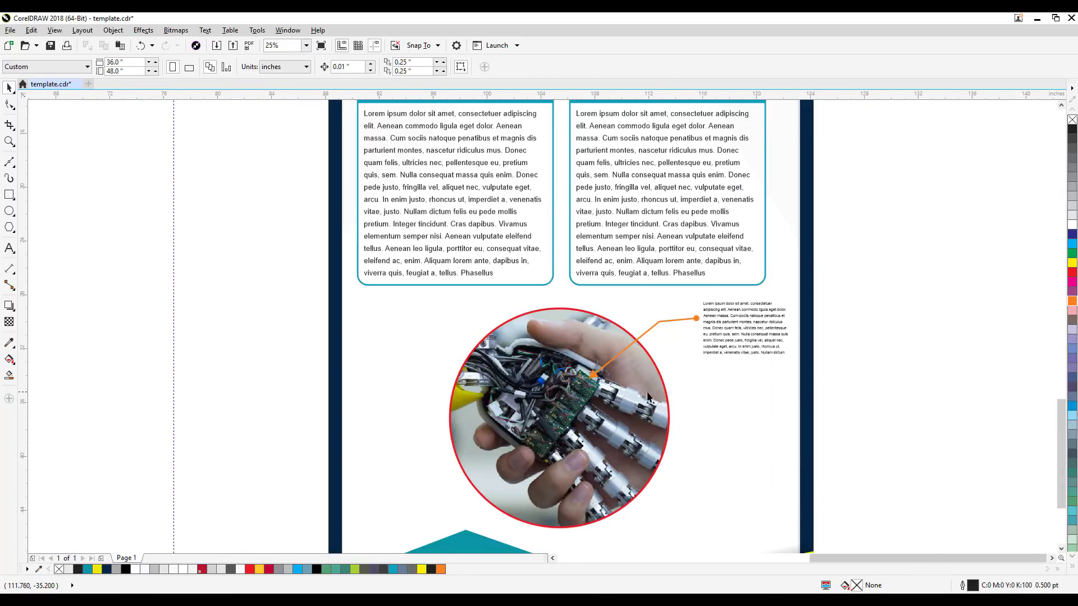
scroll(674, 385, up, 2)
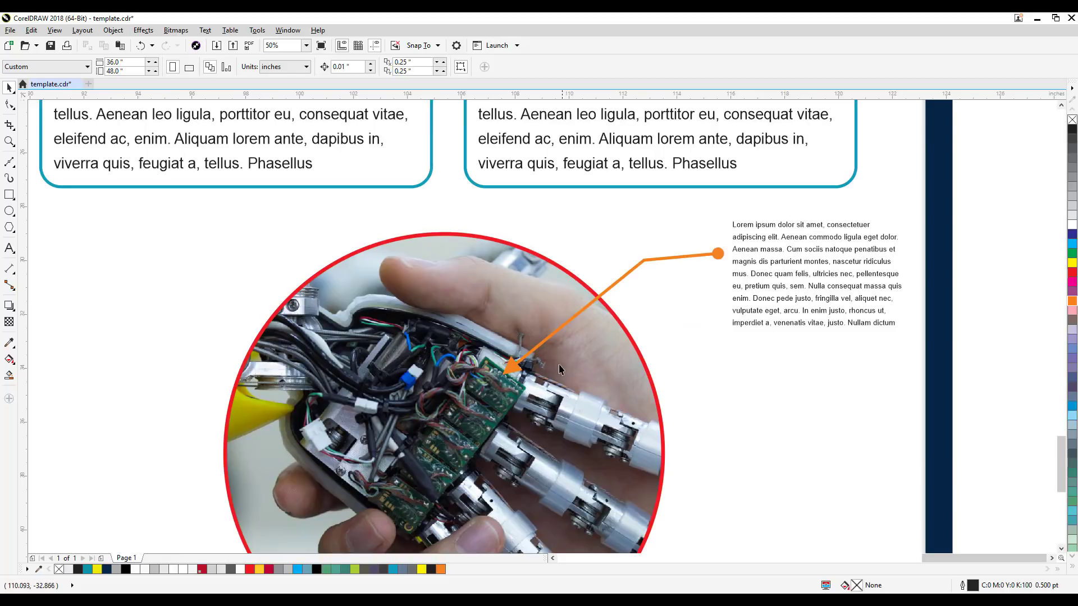
scroll(669, 365, down, 2)
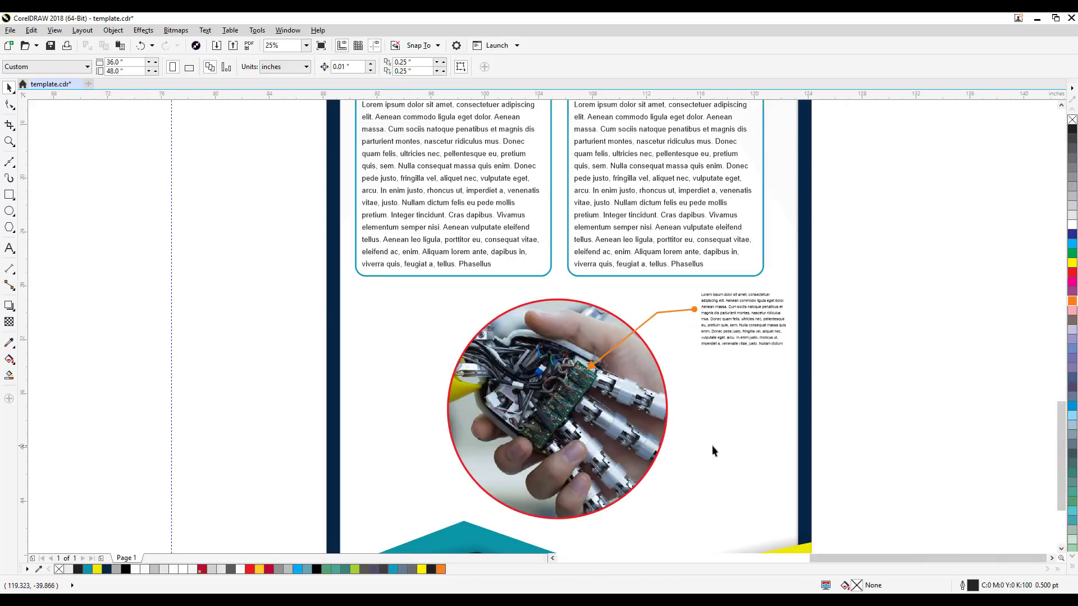
click(657, 313)
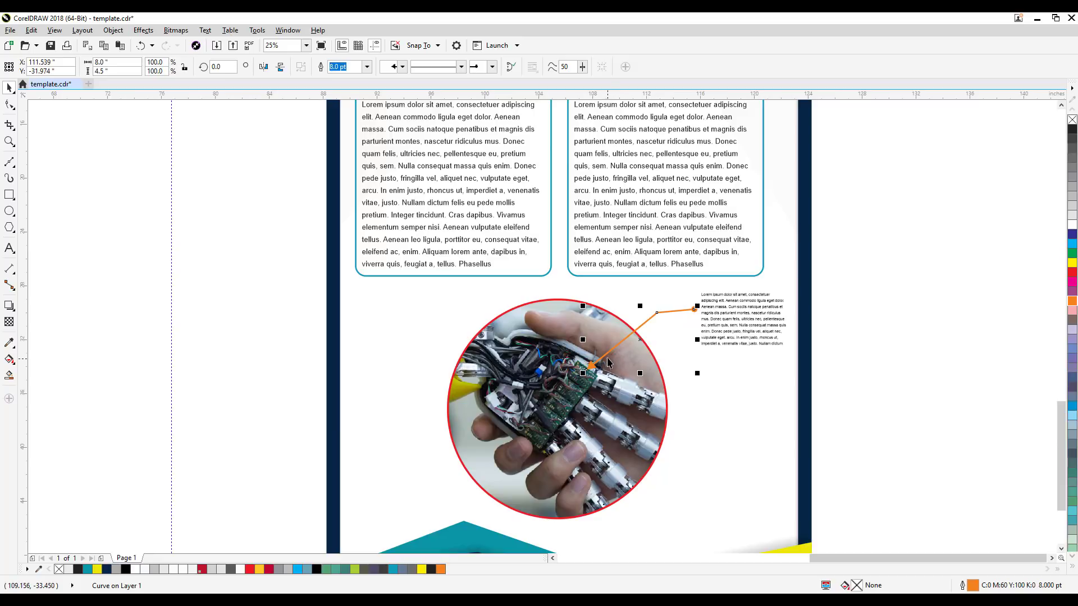
click(117, 32)
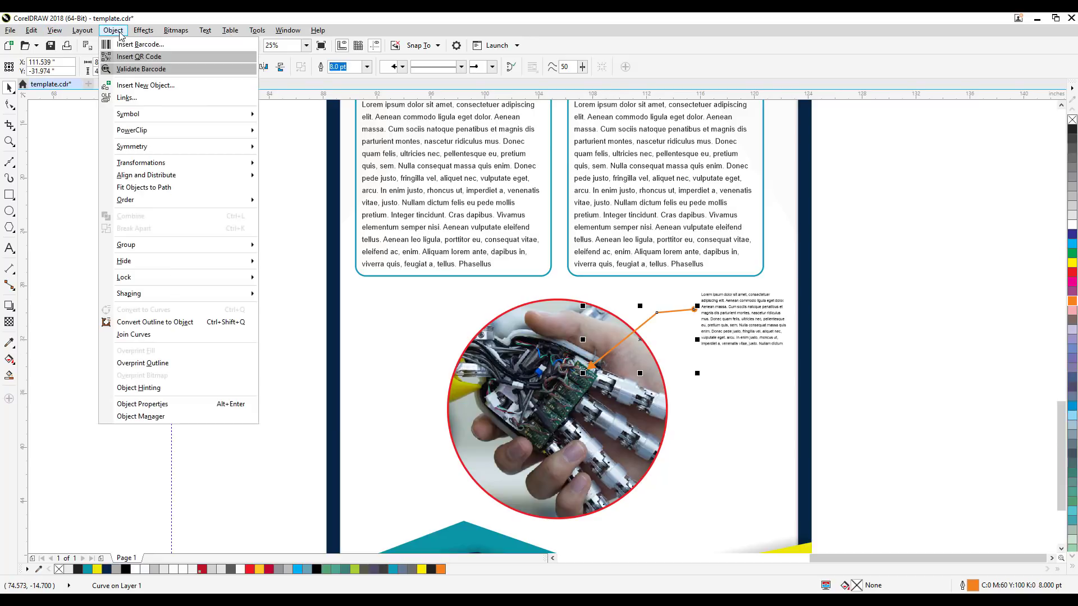
mouse_move(32, 33)
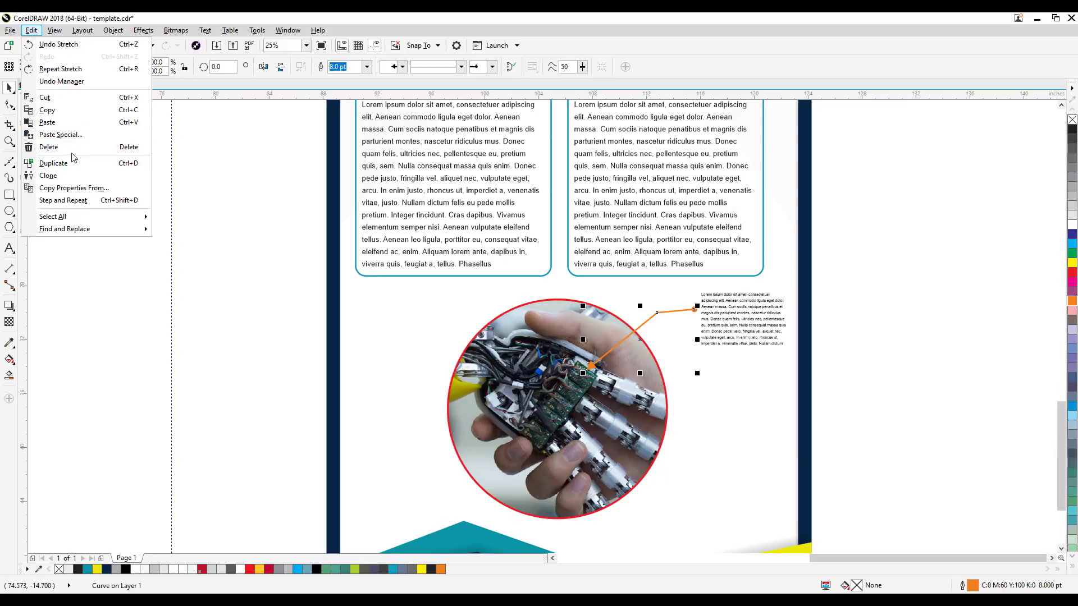
click(90, 163)
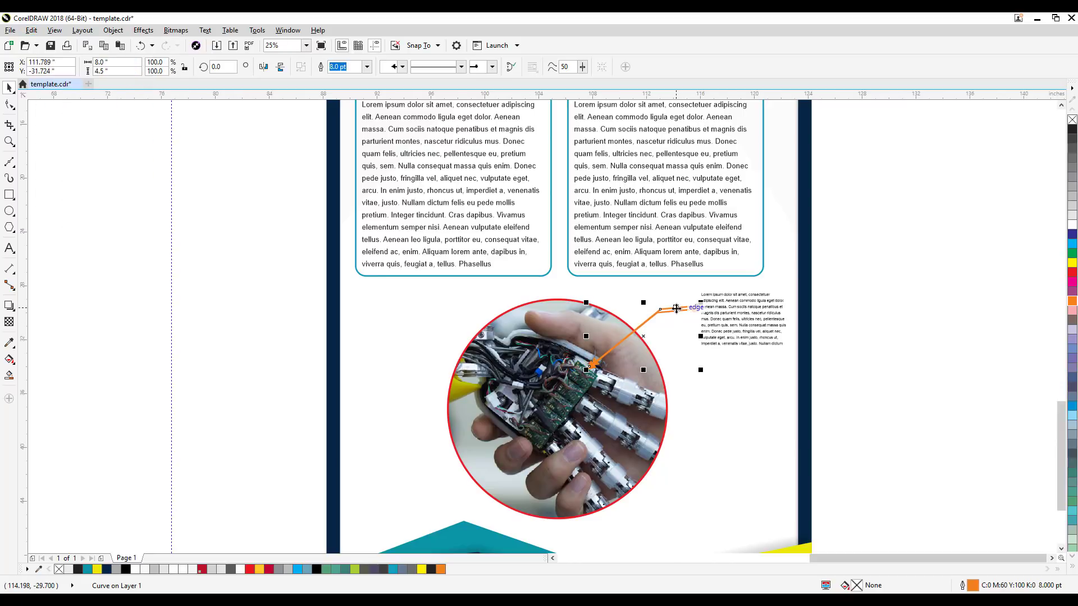
drag(696, 308, 697, 405)
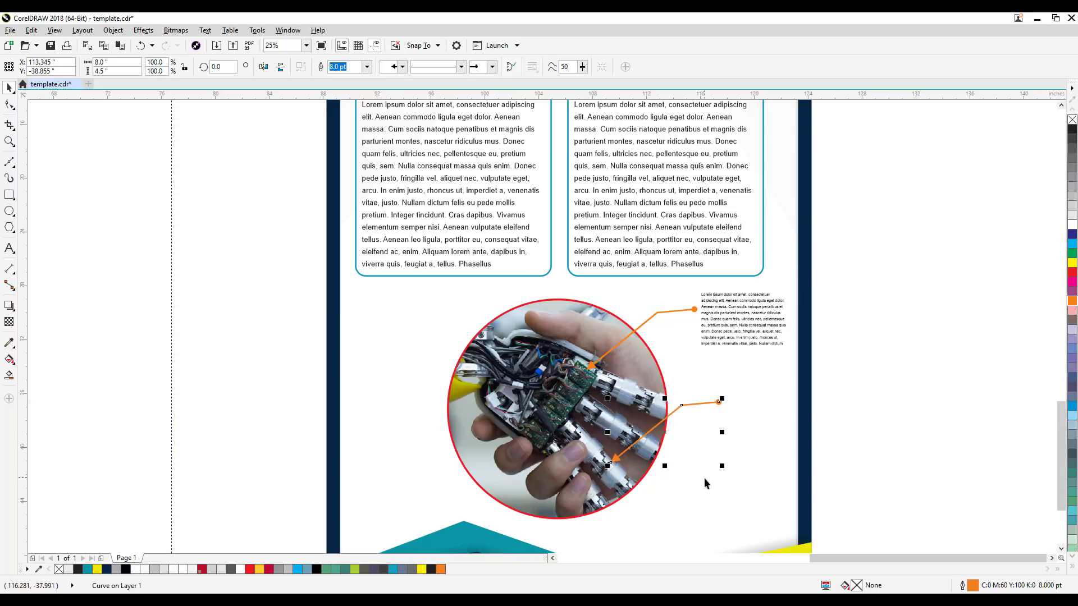
Step: Reshape the copied callout by lowering its bend node and end node, so it dips below the arrow tip and rises to the end dot
scroll(716, 471, up, 1)
scroll(831, 410, down, 1)
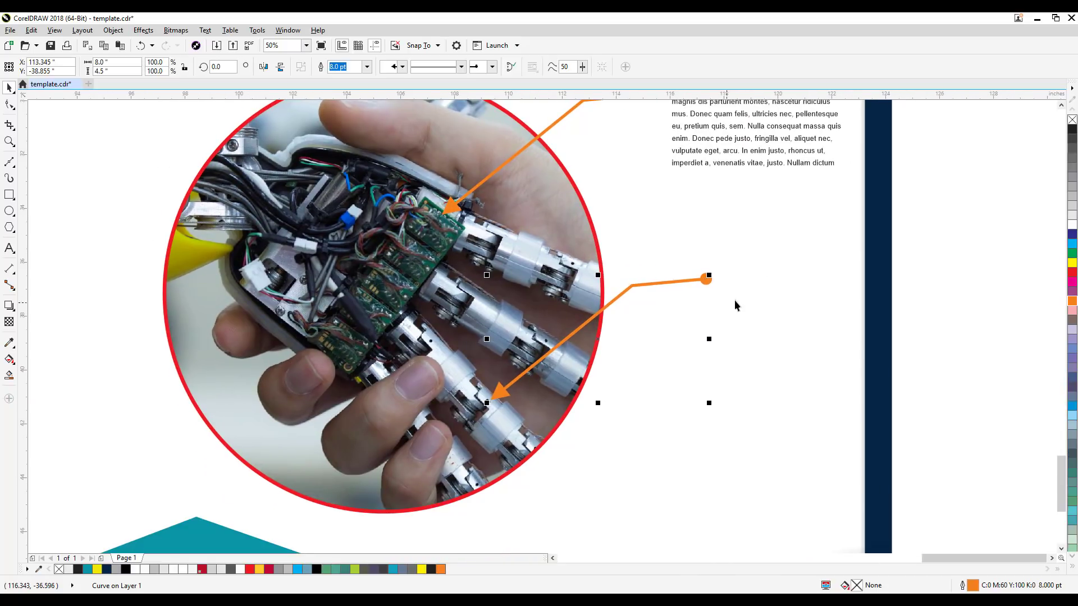
scroll(686, 295, up, 1)
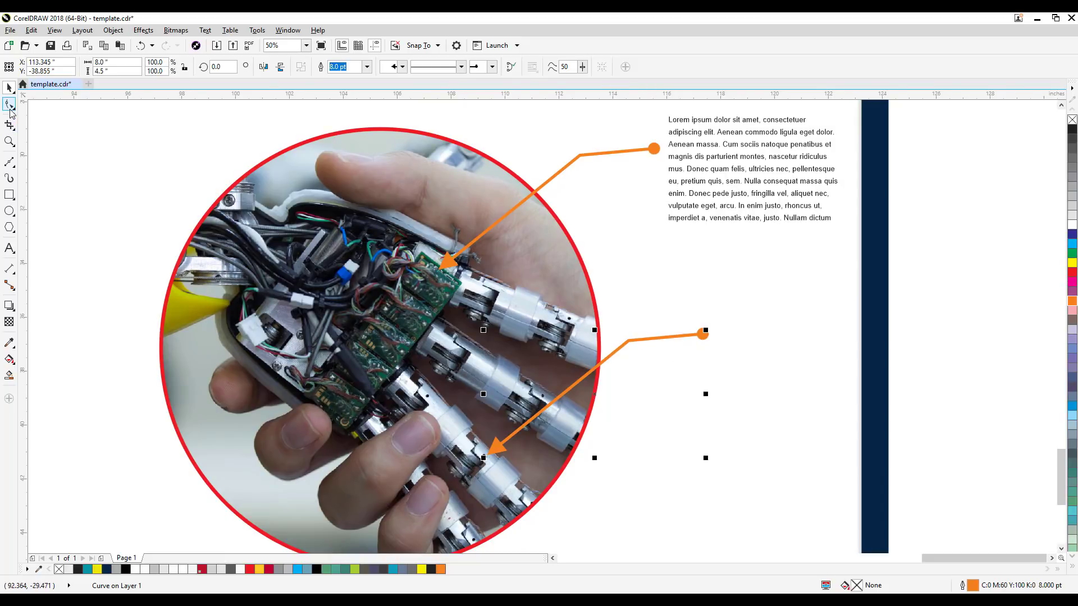
click(10, 105)
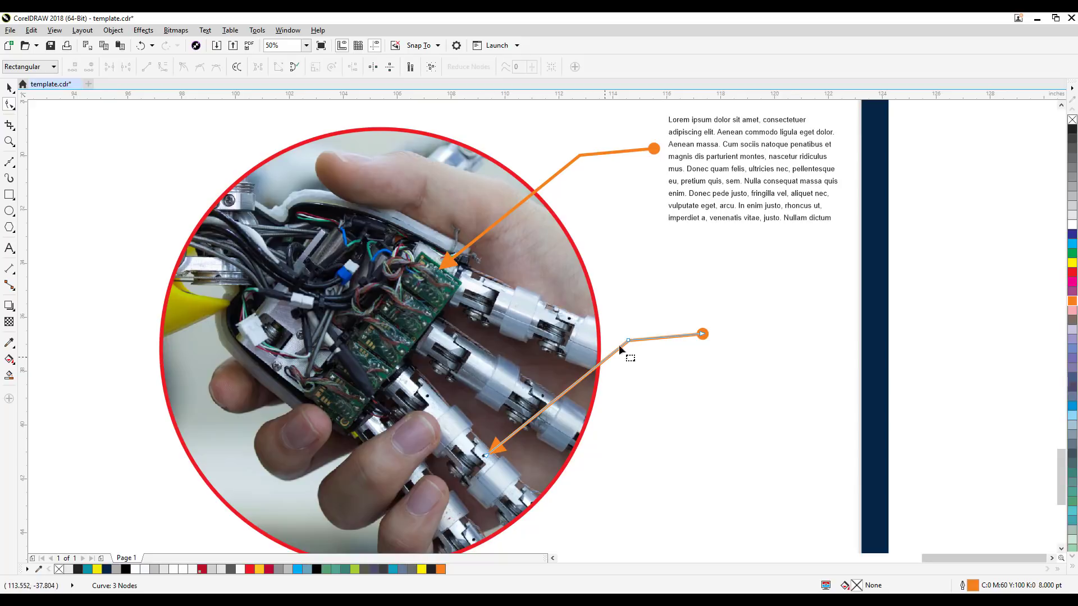
drag(628, 340, 612, 493)
drag(703, 335, 676, 465)
click(8, 89)
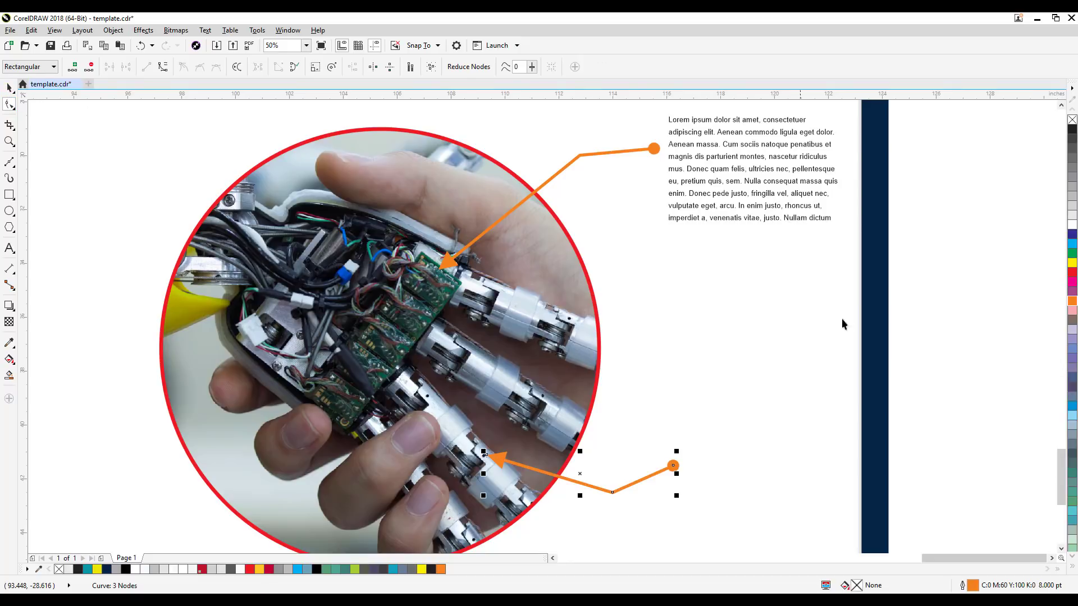
Step: Copy the small caption paragraph down beside the lower callout's end dot, at about X 120.0, Y -42.8 inches
click(841, 318)
click(798, 208)
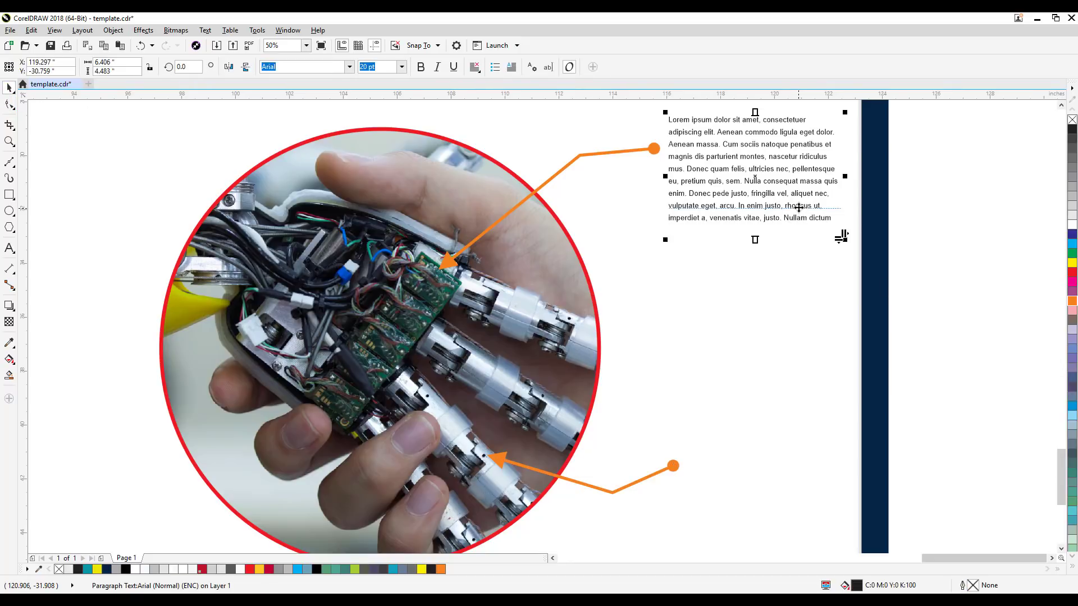
drag(798, 208, 812, 531)
scroll(907, 353, down, 3)
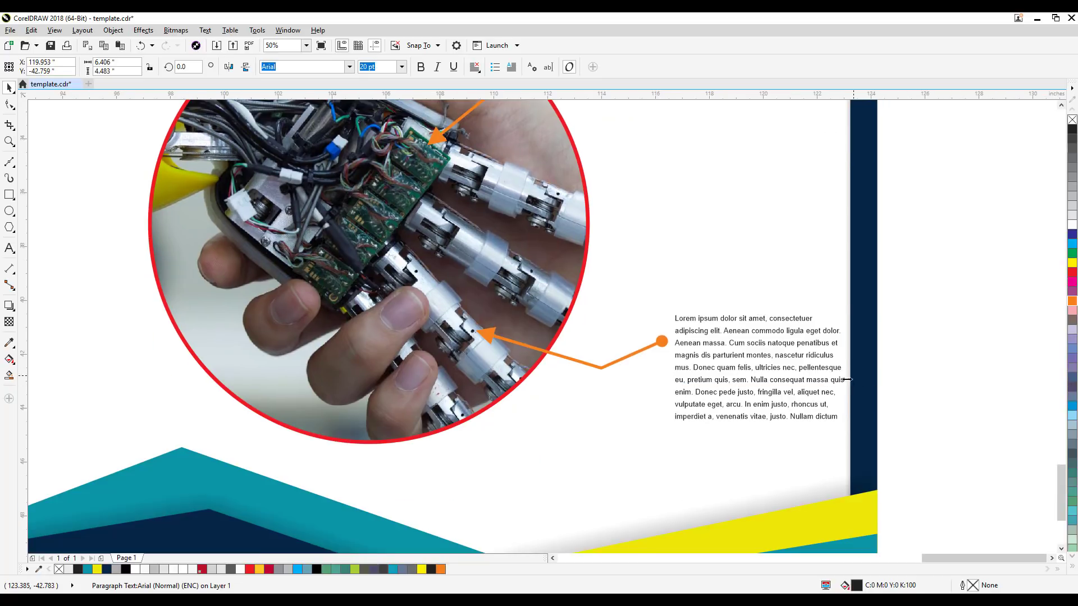
click(908, 389)
scroll(907, 393, down, 2)
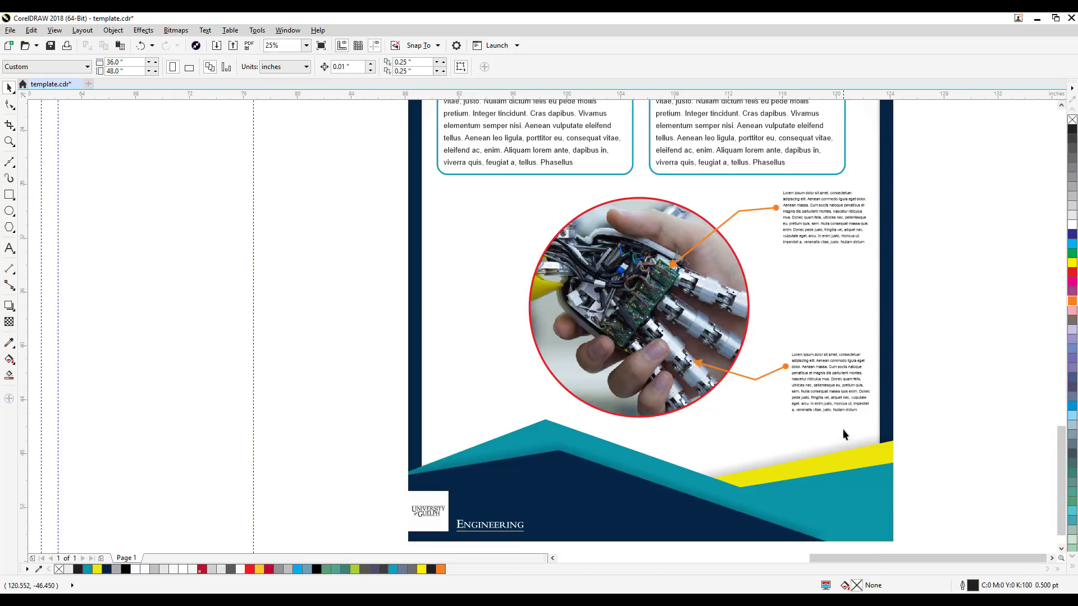
Step: Examine the circular robot handshake photo, its two orange callouts and captions against the rest of the poster layout
scroll(843, 429, down, 2)
scroll(785, 437, up, 2)
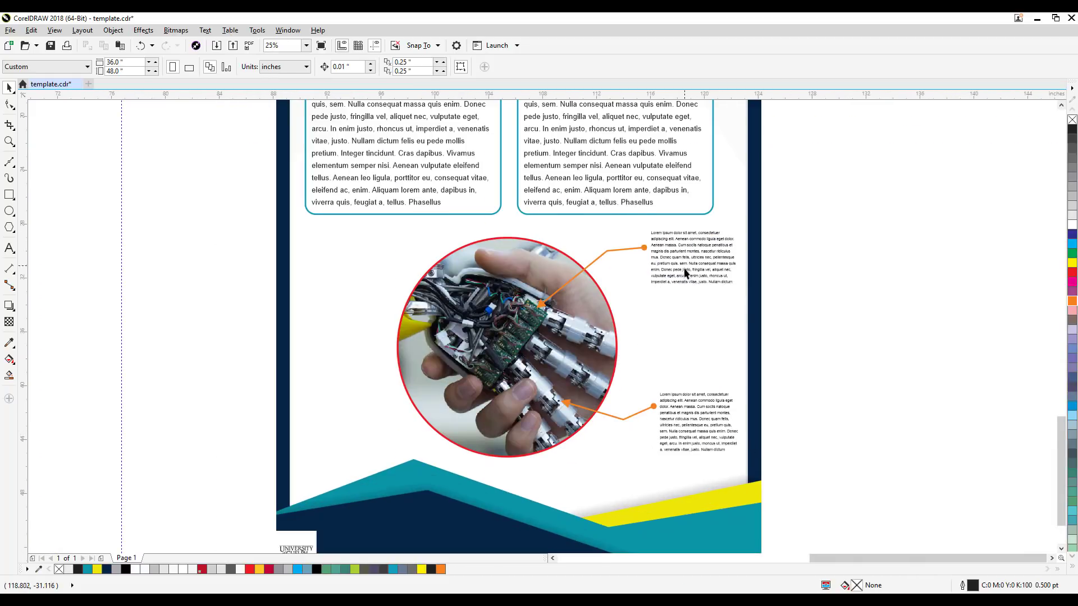
drag(684, 270, 723, 375)
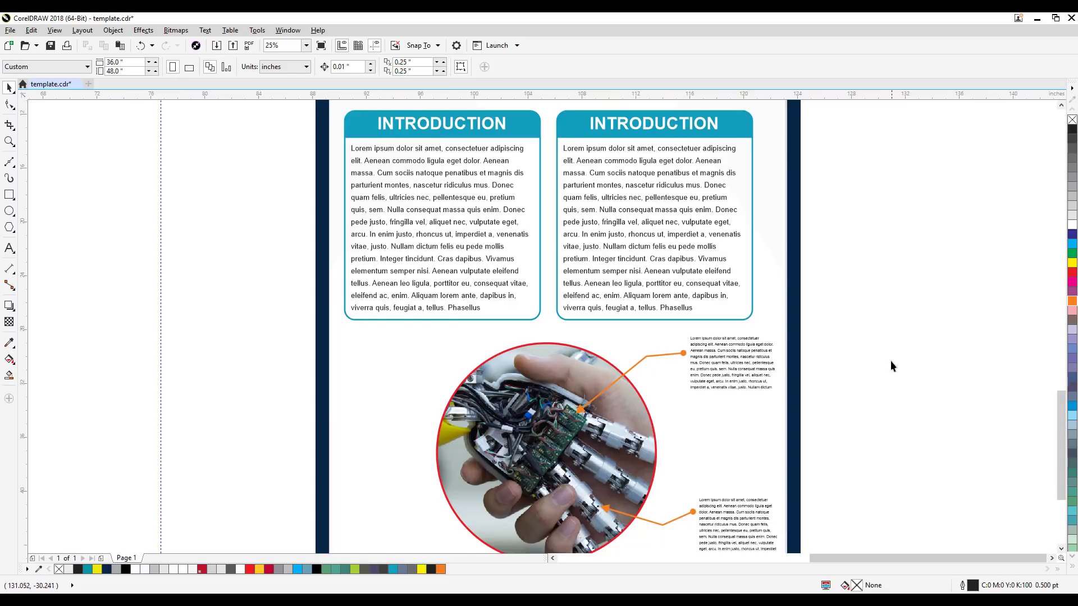
drag(890, 360, 870, 271)
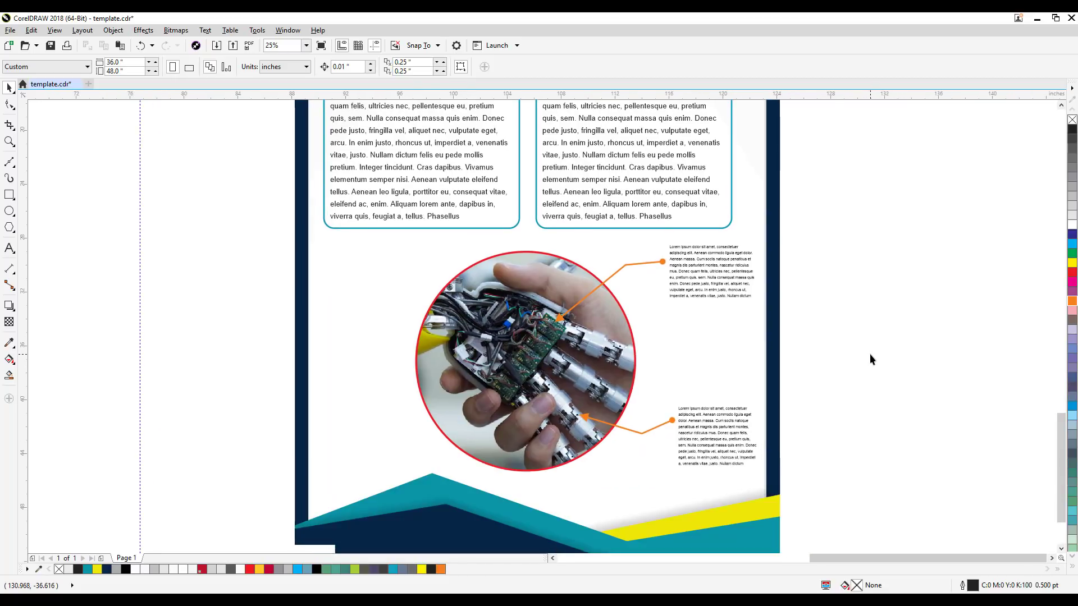
scroll(870, 359, down, 2)
scroll(869, 355, up, 2)
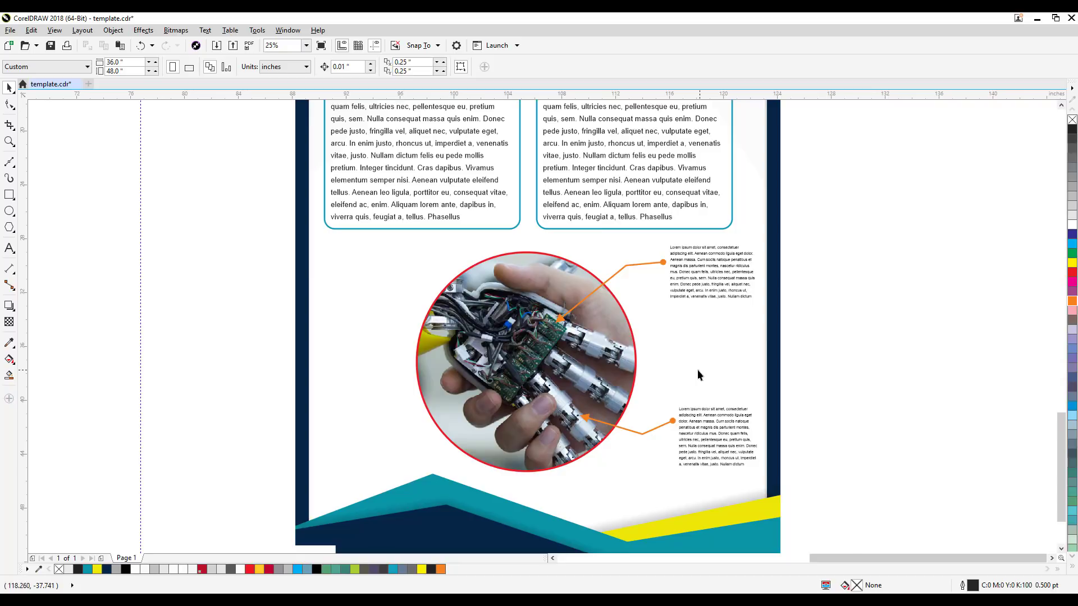
scroll(564, 393, up, 3)
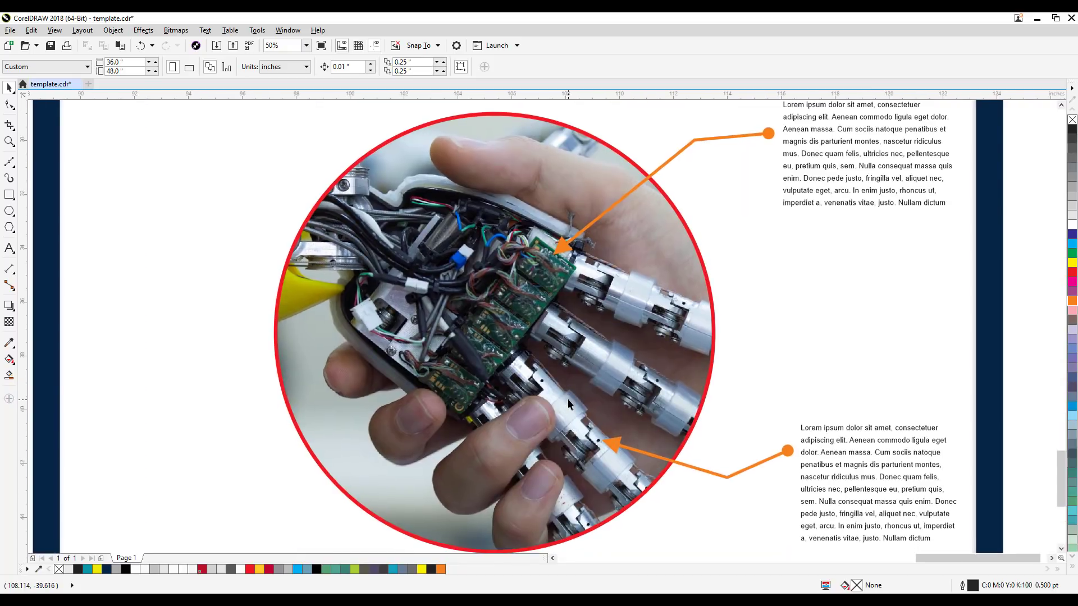
scroll(567, 398, down, 3)
click(578, 369)
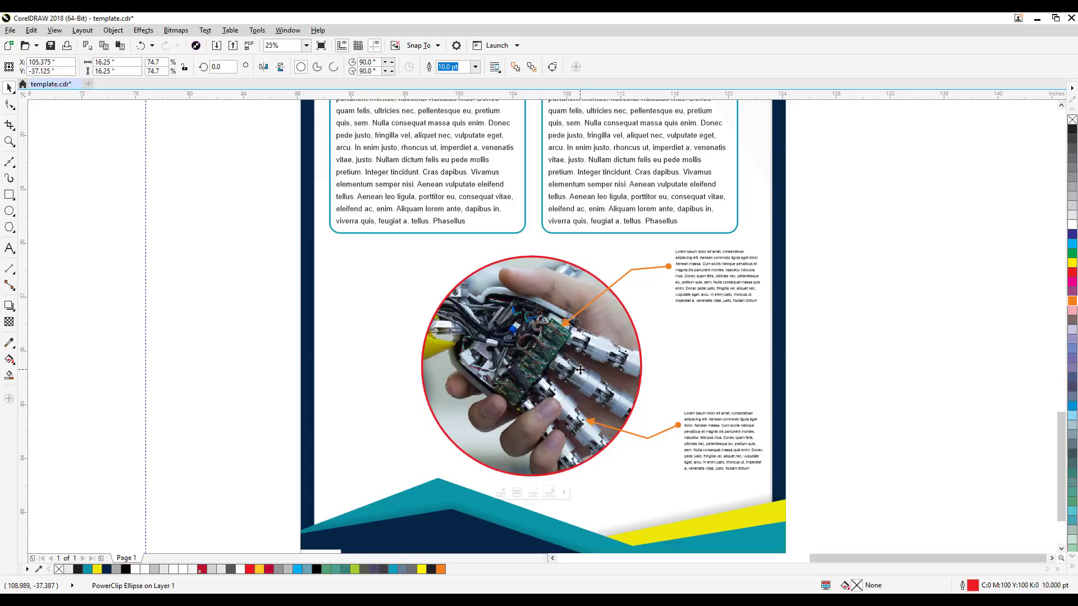
drag(553, 381, 430, 374)
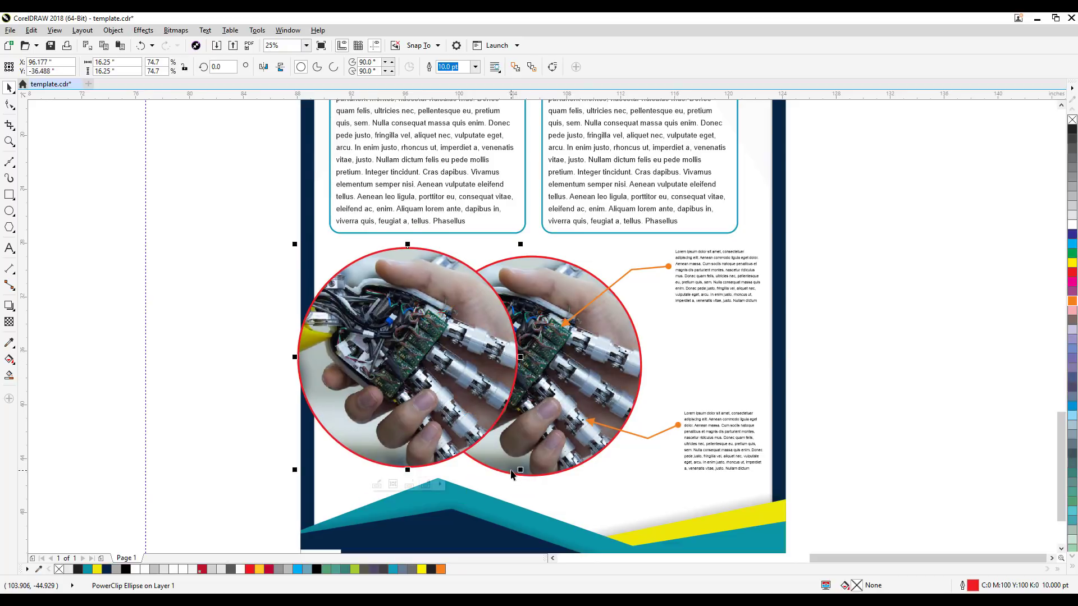
key(Delete)
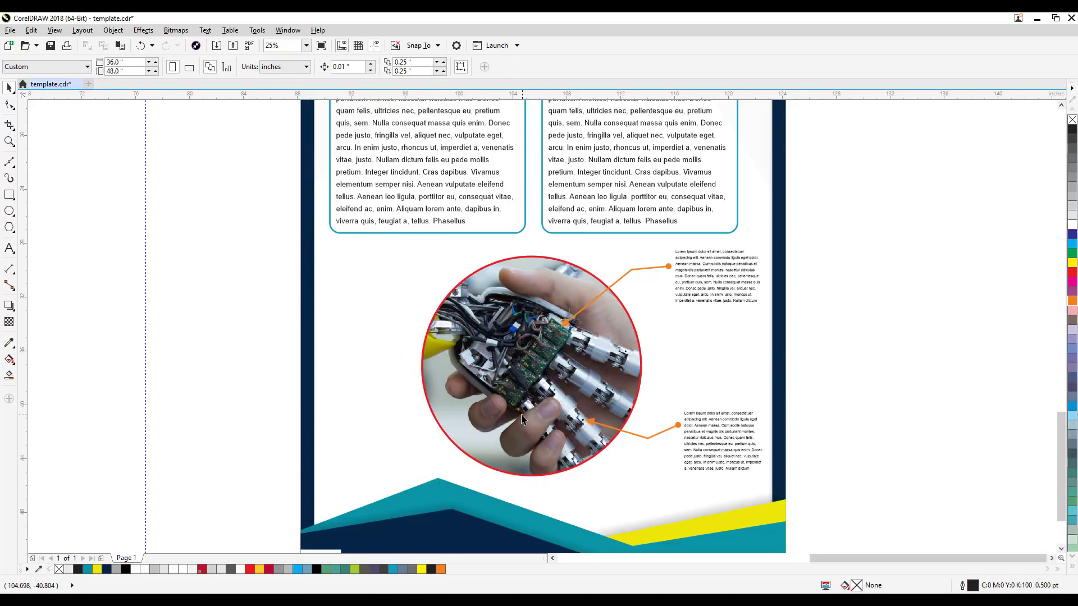
Step: Add a black drop shadow to the circular photo, offset about 0.418 by -0.431 inches toward the lower right, with 74 opacity
scroll(521, 414, up, 1)
click(598, 440)
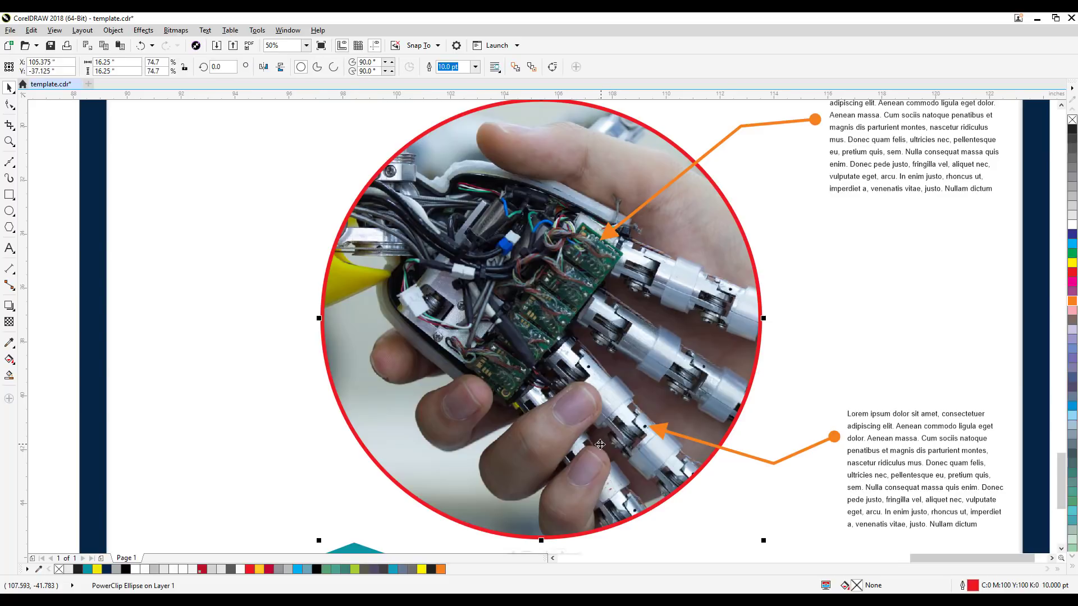
click(9, 306)
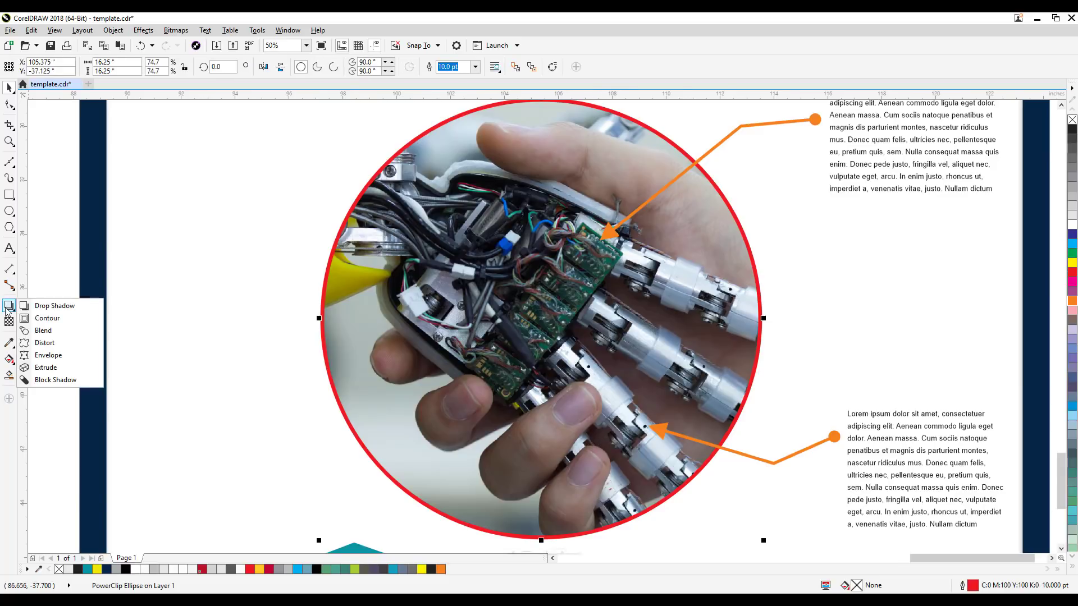
click(50, 306)
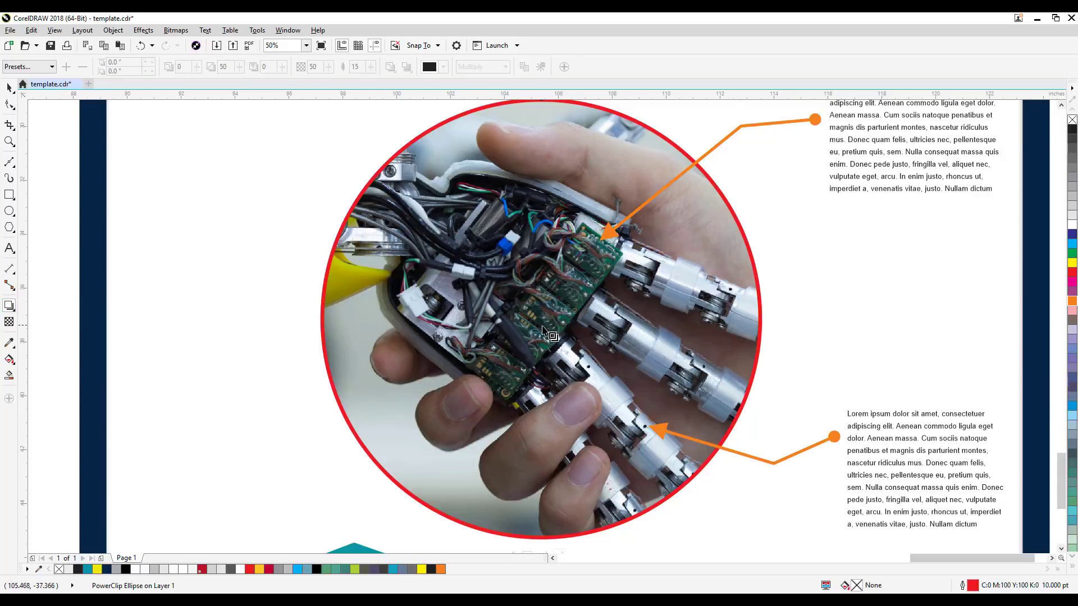
drag(541, 318, 766, 544)
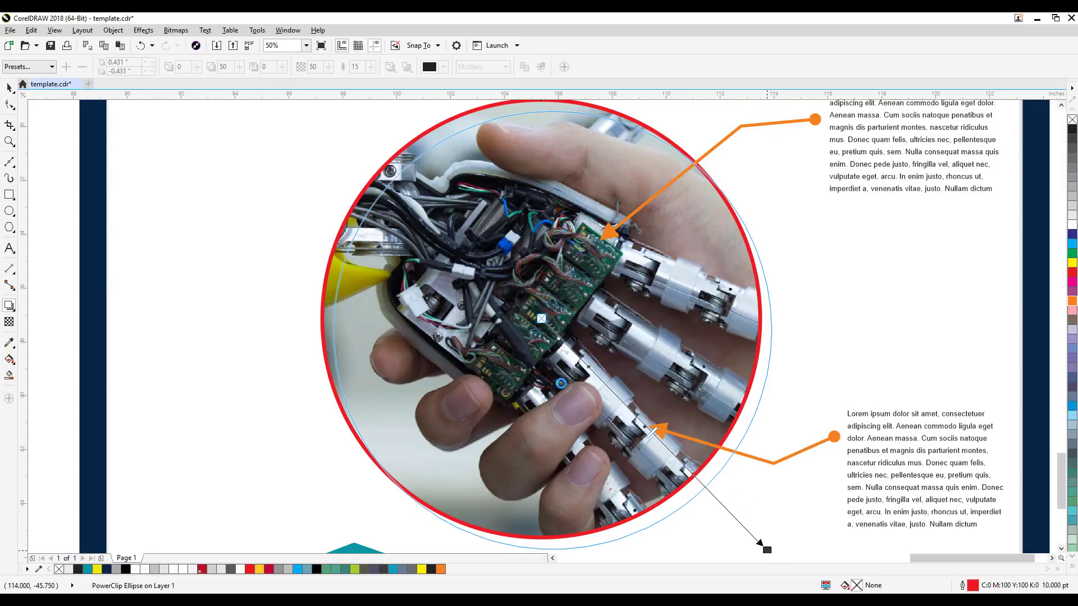
drag(657, 443, 704, 486)
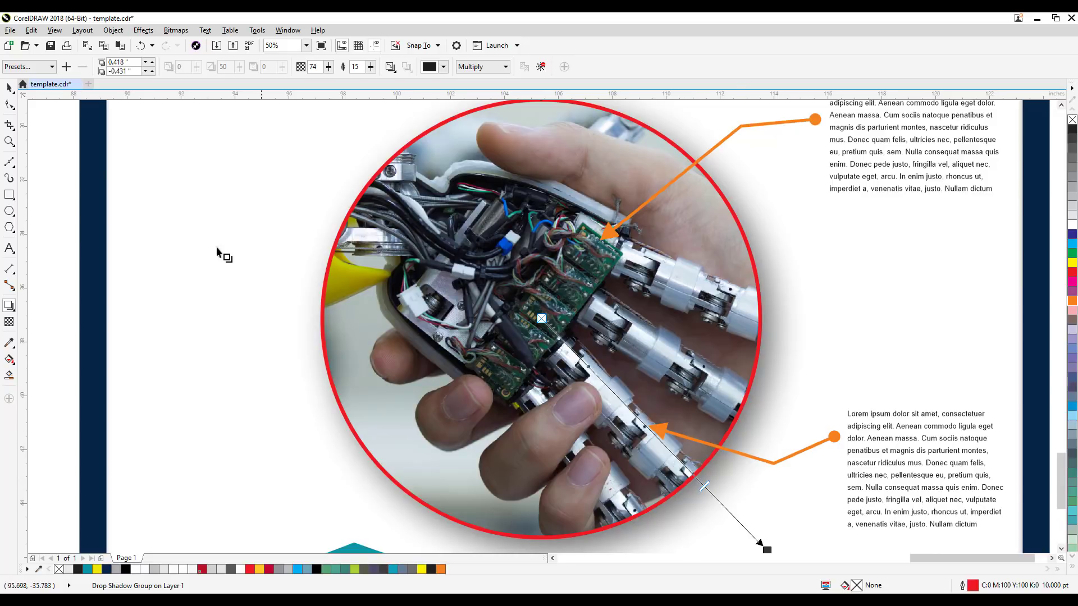
click(9, 88)
click(59, 238)
Step: Try a softer feathering of 33 on the photo's drop shadow, and settle on a feathering of 11
scroll(59, 237, down, 1)
scroll(64, 245, down, 1)
drag(185, 269, 483, 355)
scroll(484, 357, up, 1)
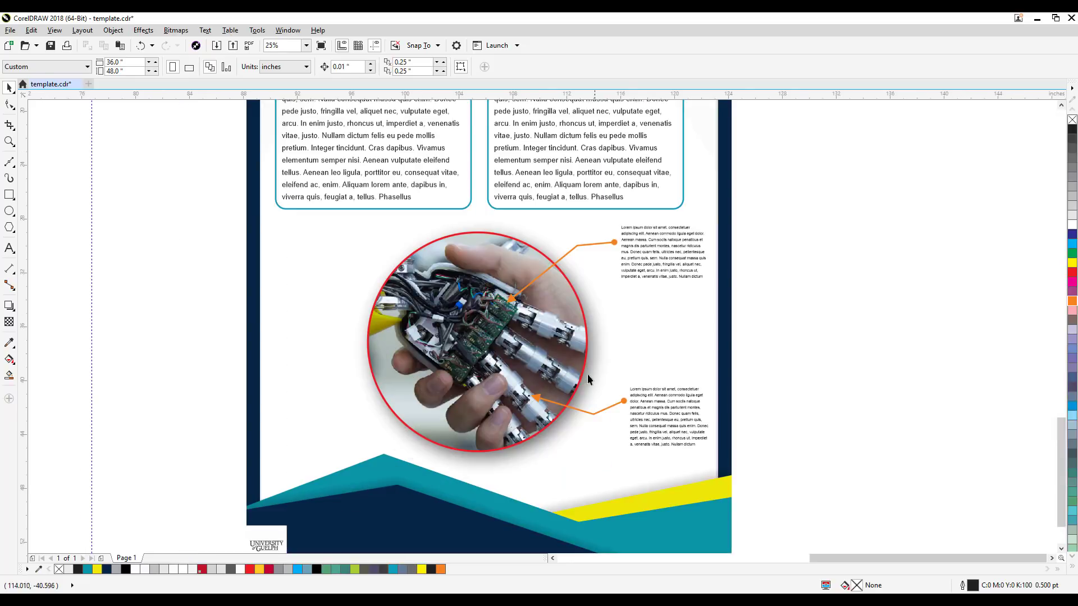
click(586, 369)
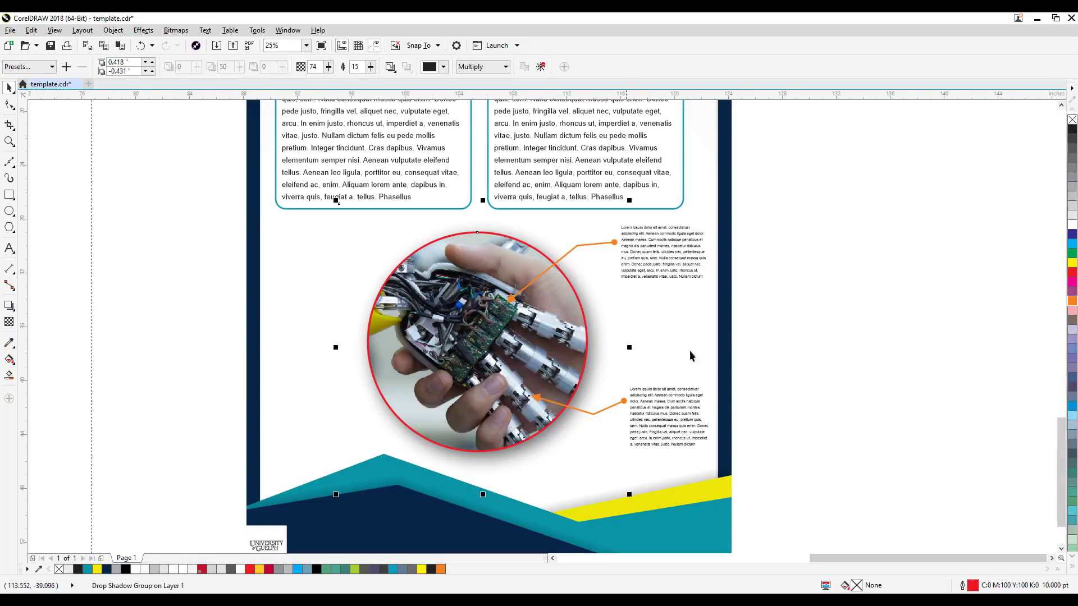
click(886, 320)
click(599, 335)
drag(371, 67, 374, 74)
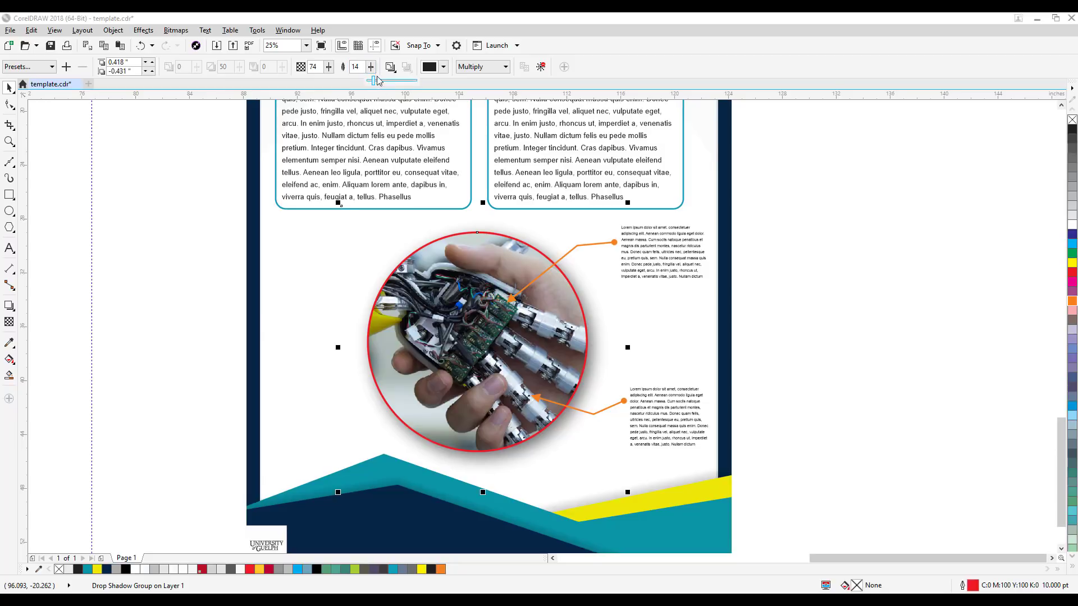
drag(370, 83, 385, 85)
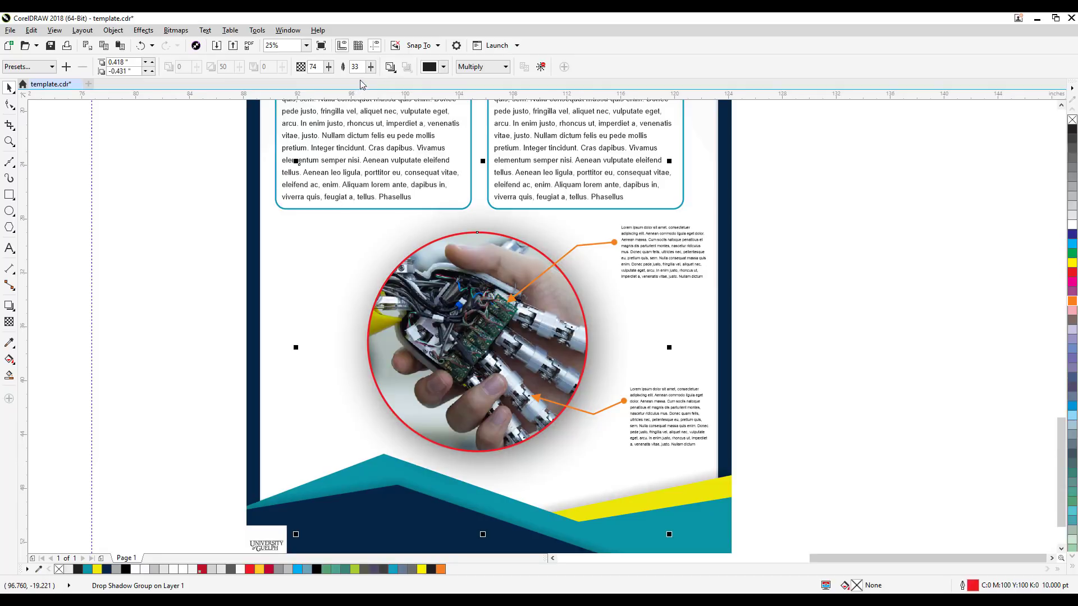
drag(370, 67, 369, 76)
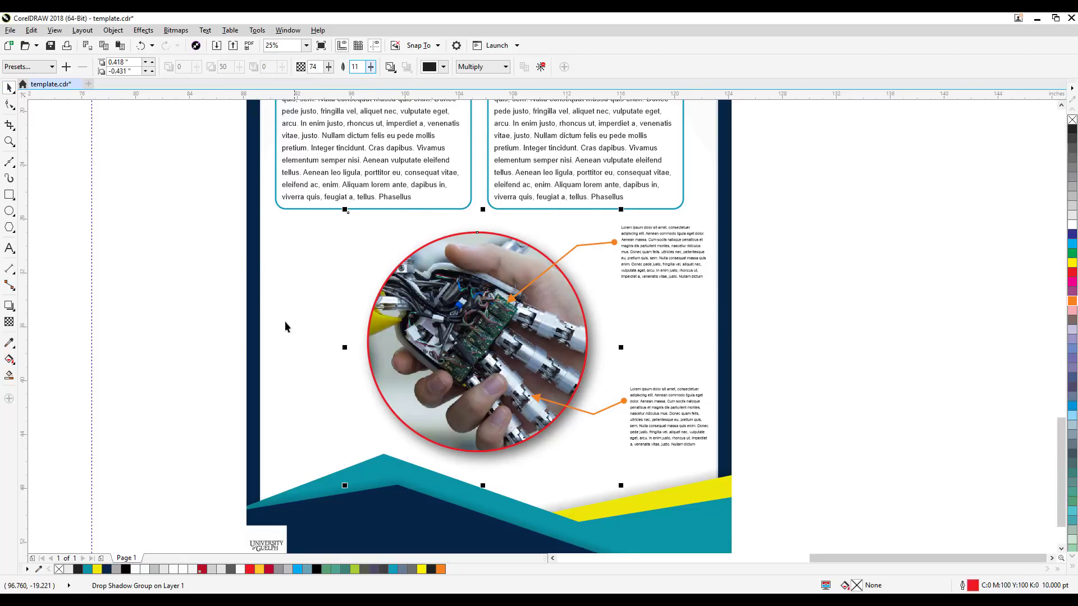
click(268, 302)
Step: Review the whole poster variant, checking the shadowed photo, callouts, captions and INTRODUCTION boxes together
scroll(261, 302, down, 3)
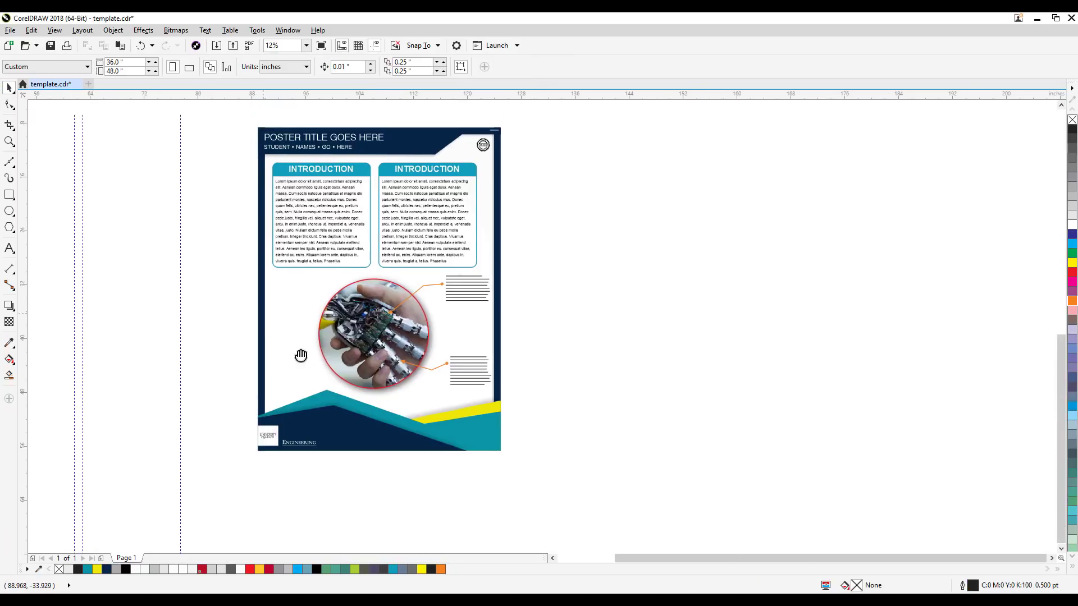
drag(659, 318, 710, 344)
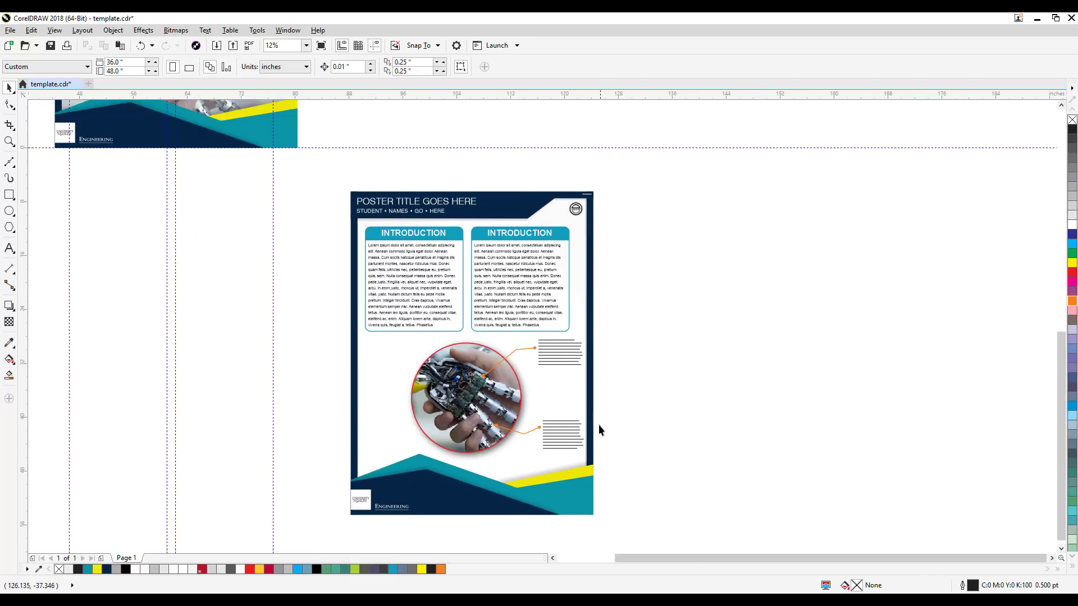
scroll(598, 429, up, 1)
drag(598, 429, 611, 471)
scroll(635, 376, down, 1)
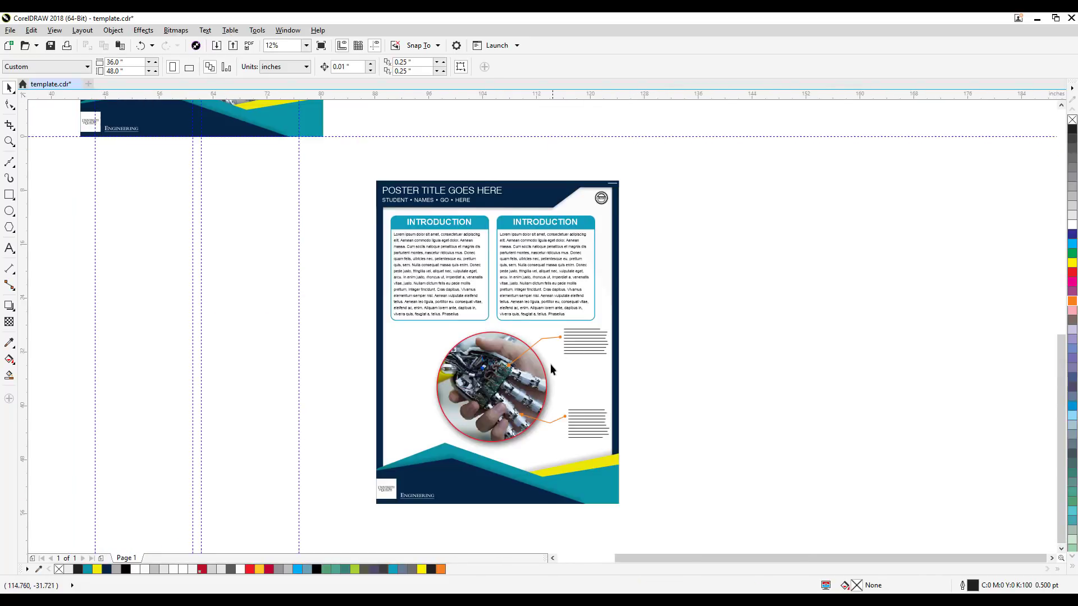
scroll(550, 369, up, 1)
click(523, 358)
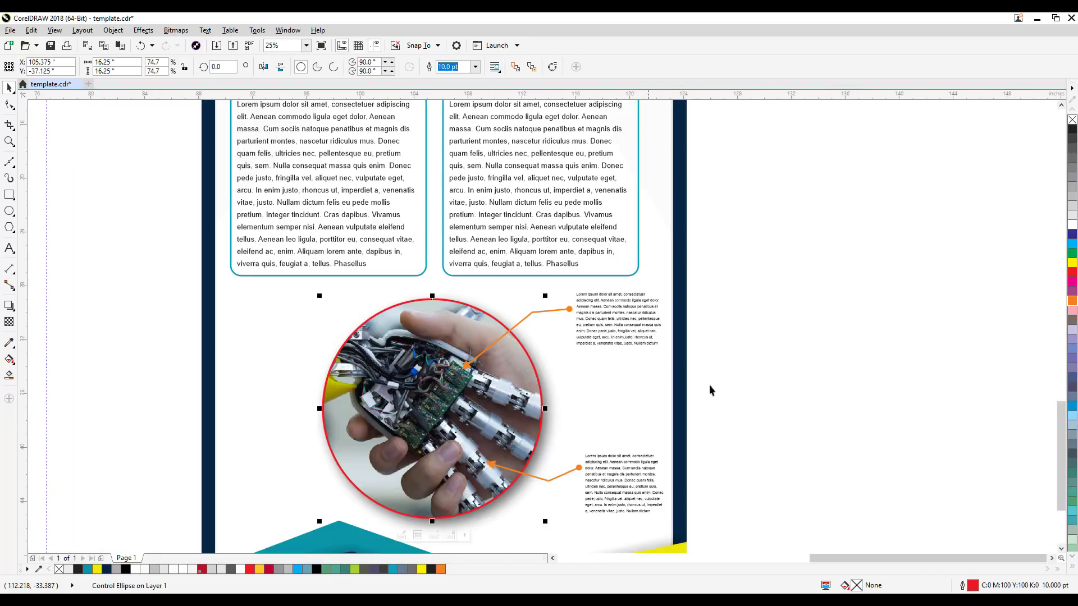
scroll(695, 457, up, 3)
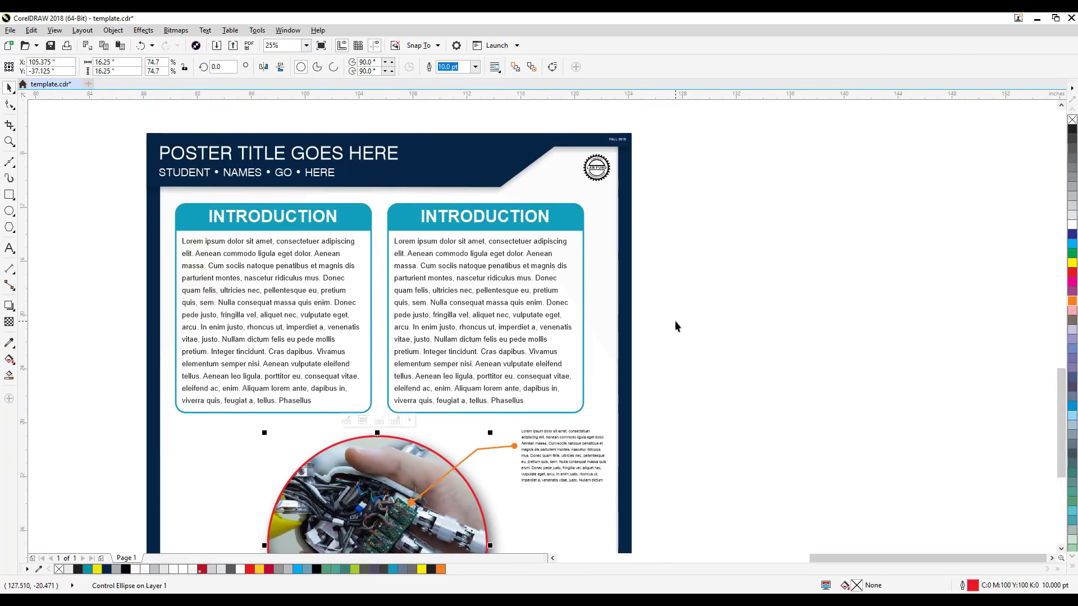
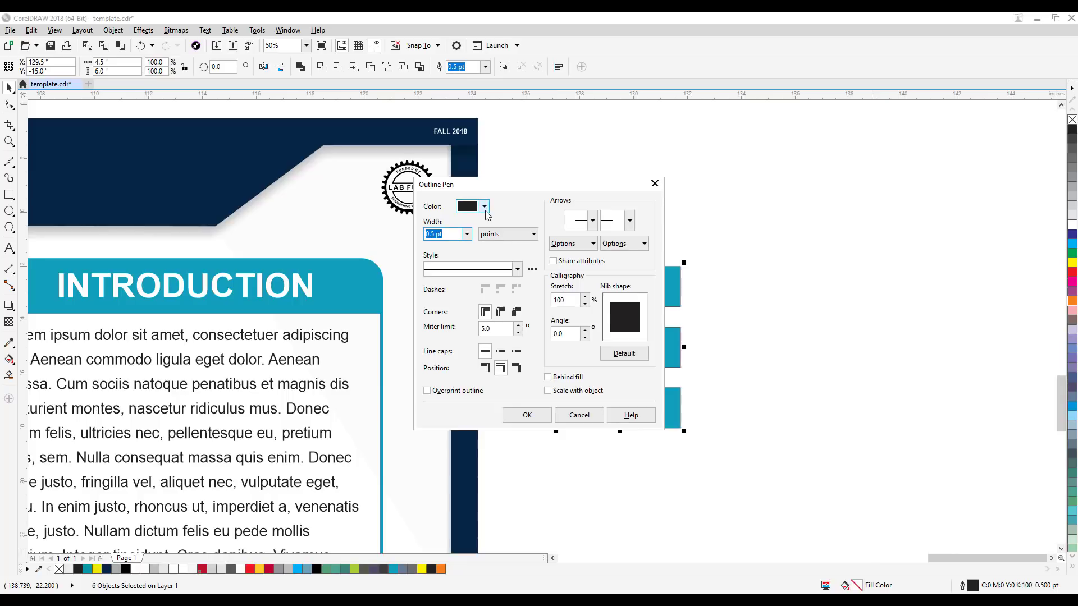
Step: Remove the outline from all six navy and teal color swatch squares beside the poster
click(484, 208)
click(486, 209)
click(467, 234)
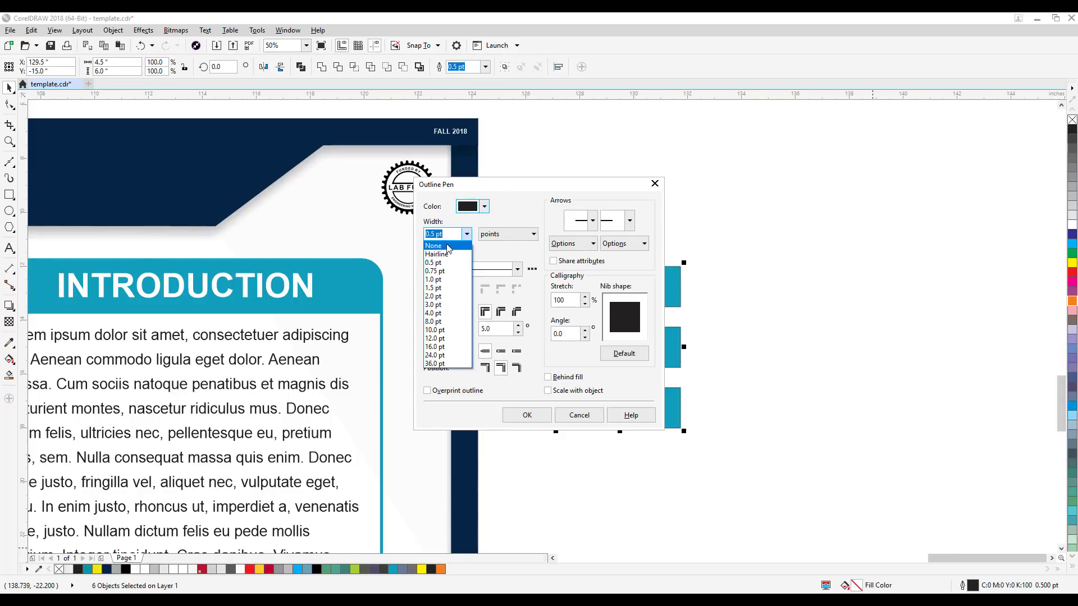
click(447, 247)
click(526, 415)
click(684, 377)
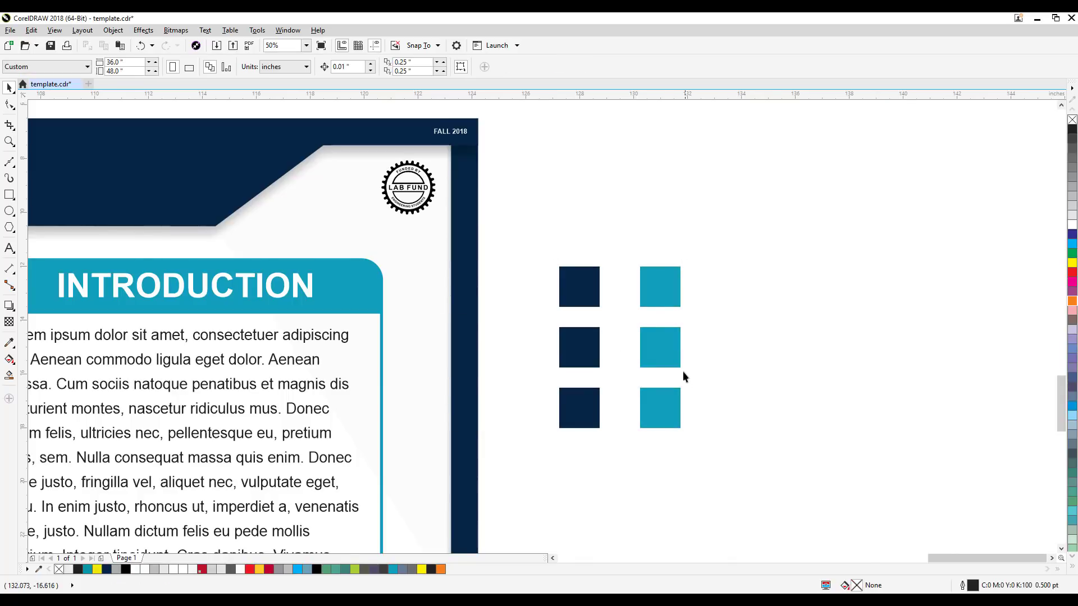
Step: Tint the middle teal swatch with white to a lighter blue of C46 M12 Y12 K0
click(673, 299)
click(669, 357)
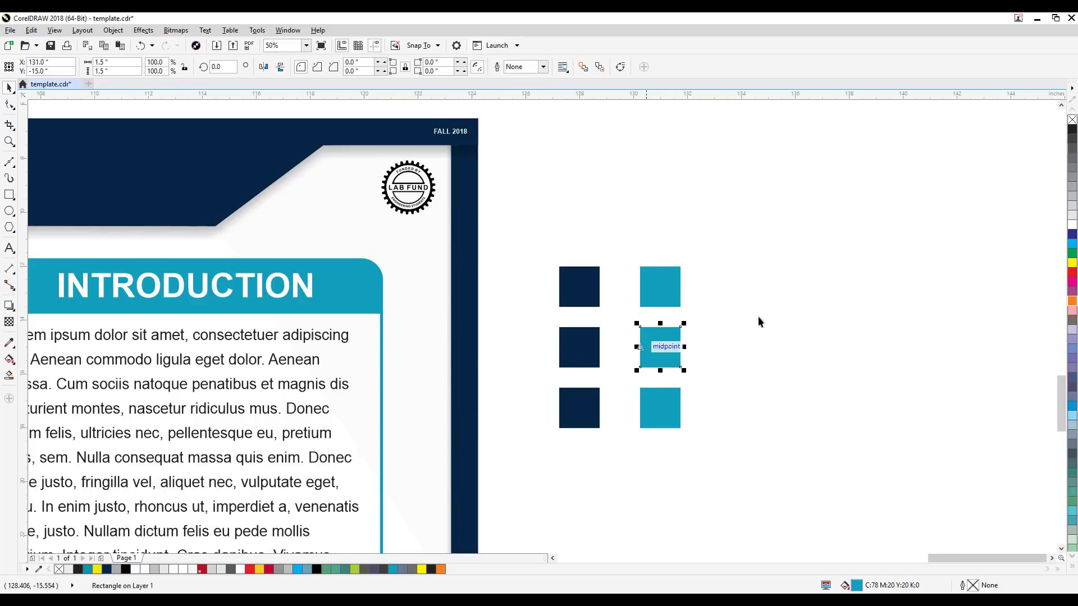
ctrl+click(1071, 227)
ctrl+click(1072, 226)
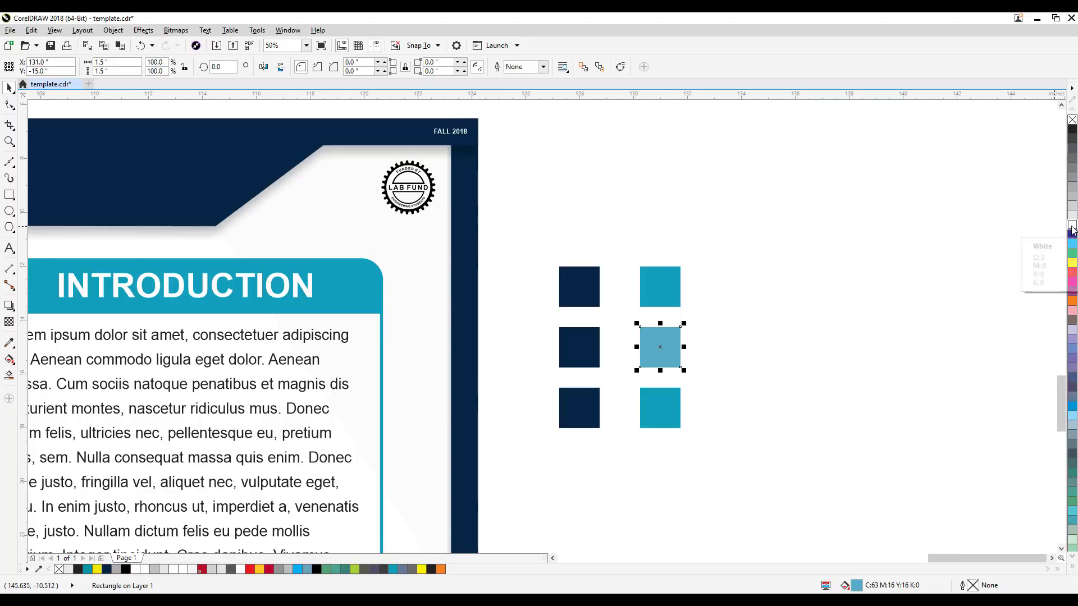
ctrl+click(1072, 227)
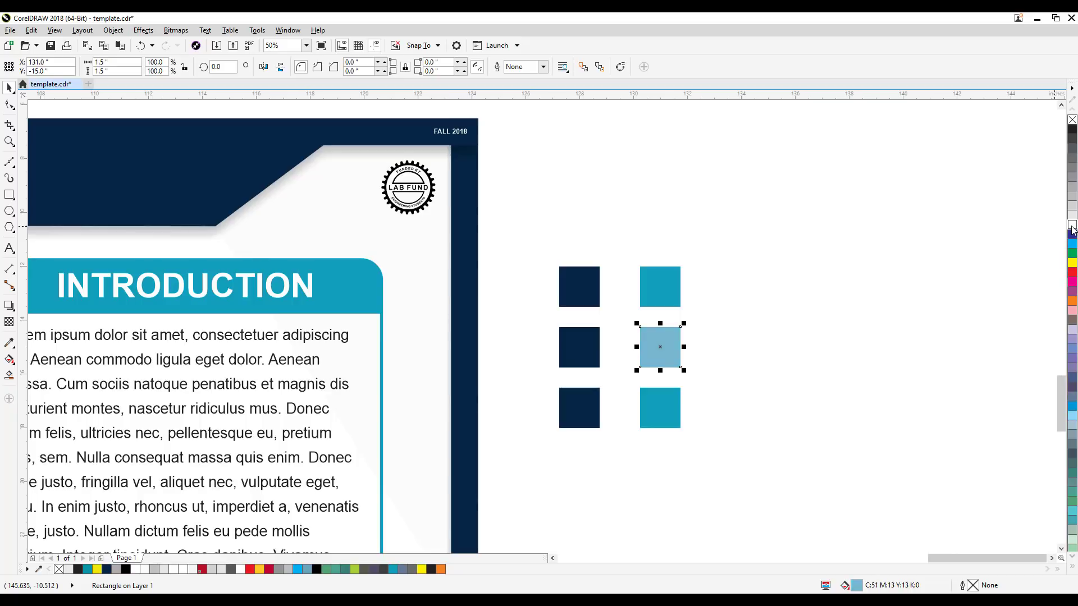
click(1002, 262)
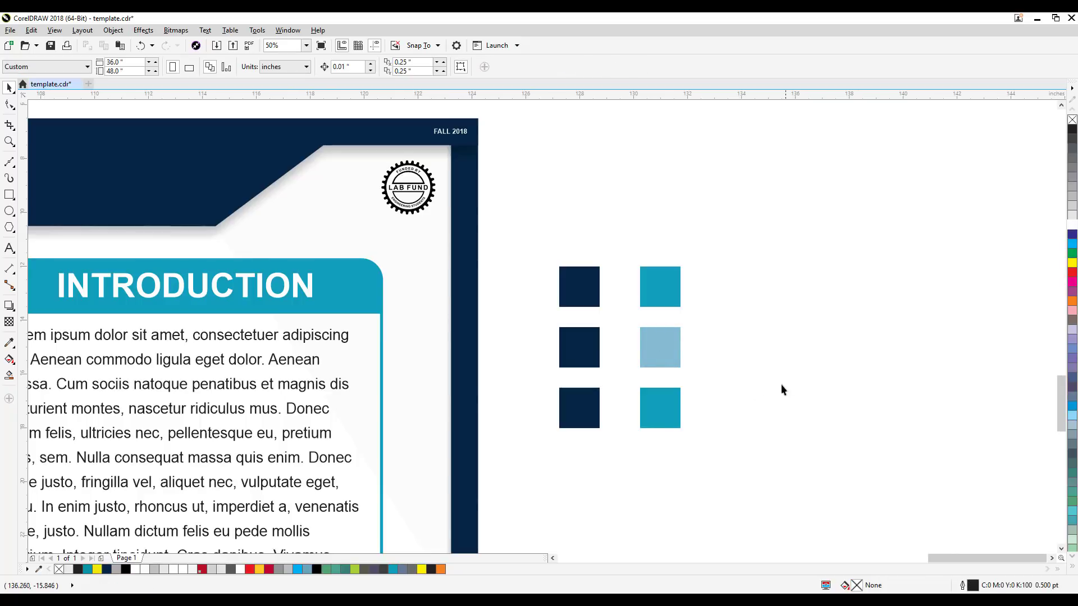
Step: Tint the lowest teal swatch with white to a very pale blue, lighter than the middle one
click(649, 412)
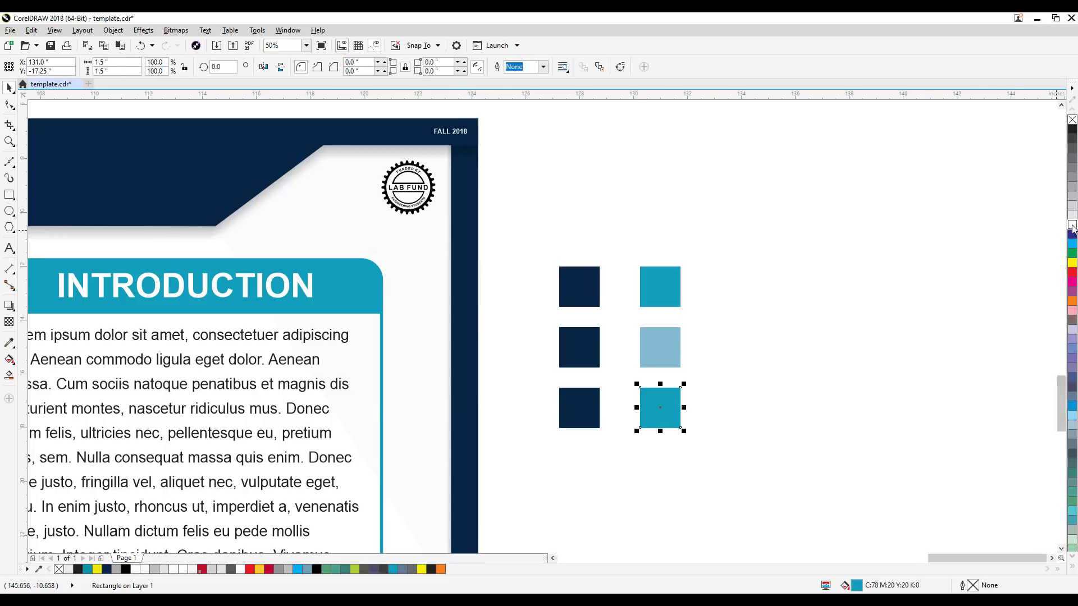
click(1072, 227)
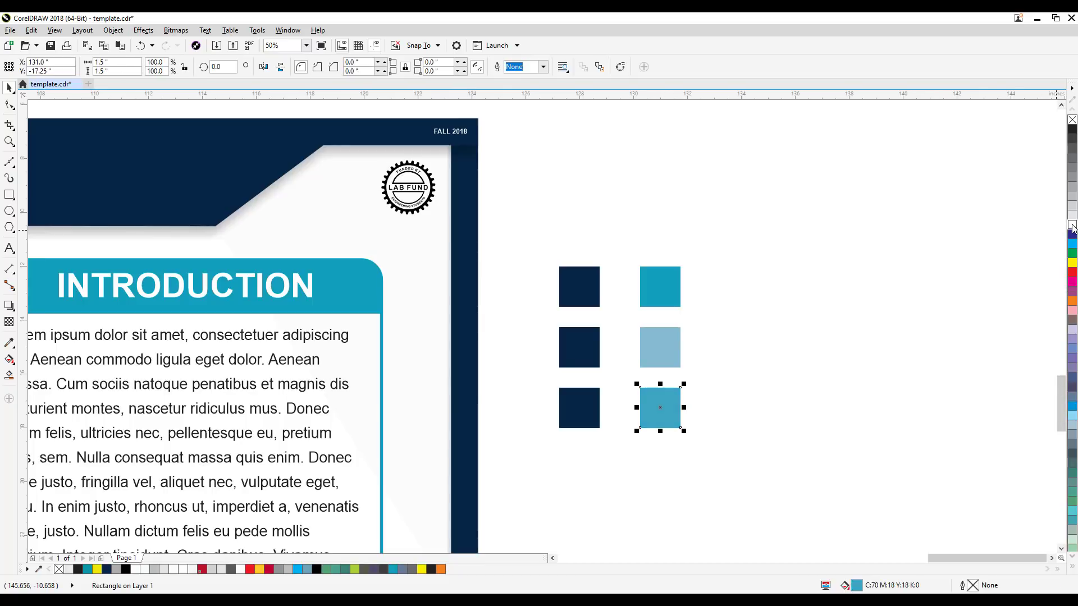
ctrl+click(1072, 228)
ctrl+click(1072, 227)
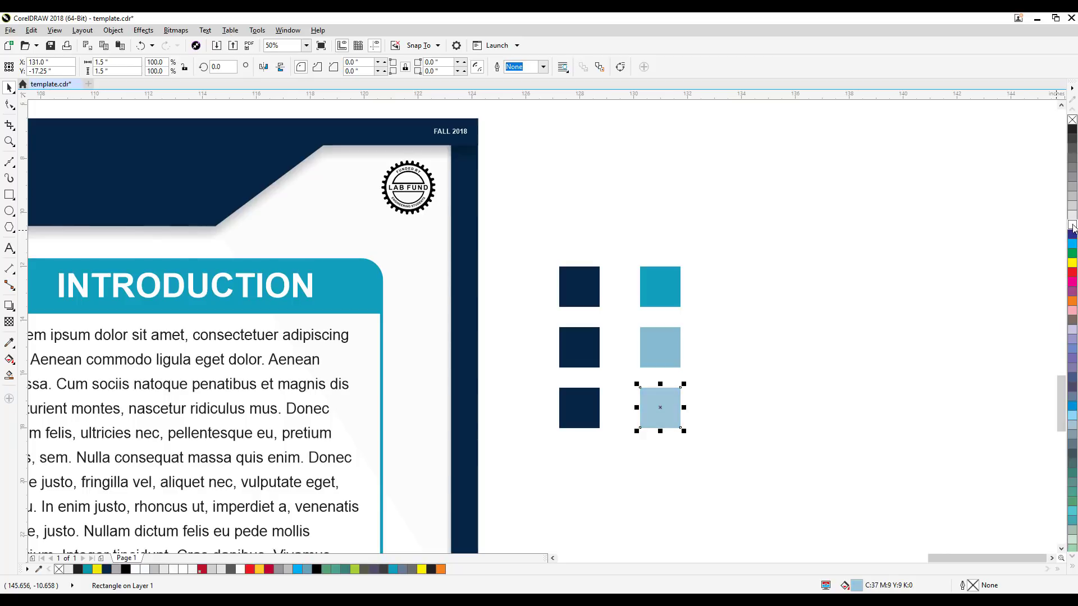
ctrl+click(1072, 228)
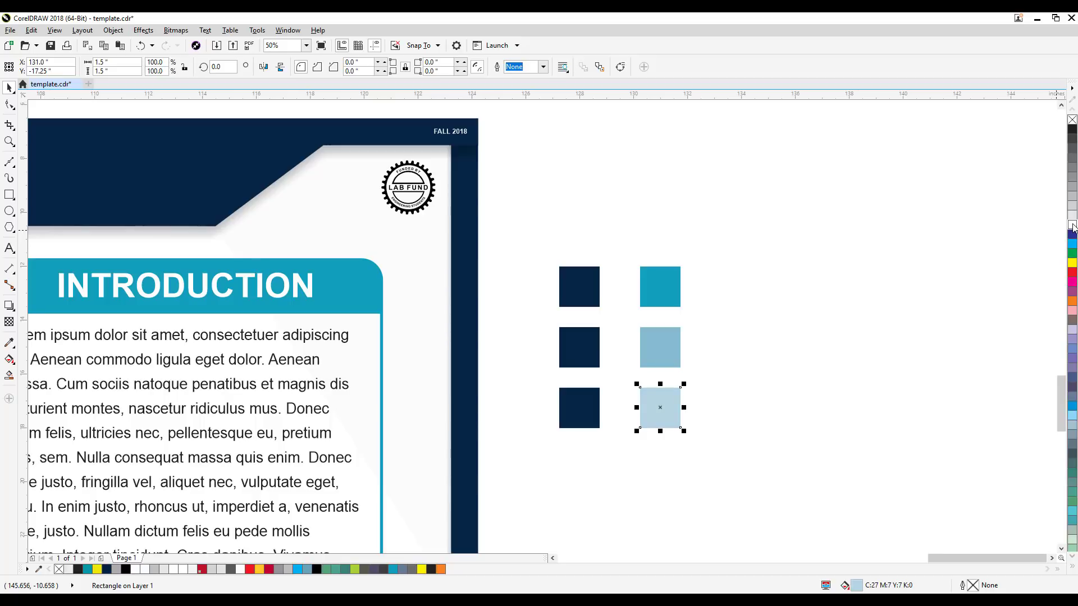
click(773, 382)
Step: Tint the middle navy swatch with white to a slate of C65 M54 Y29 K32
drag(703, 383, 761, 354)
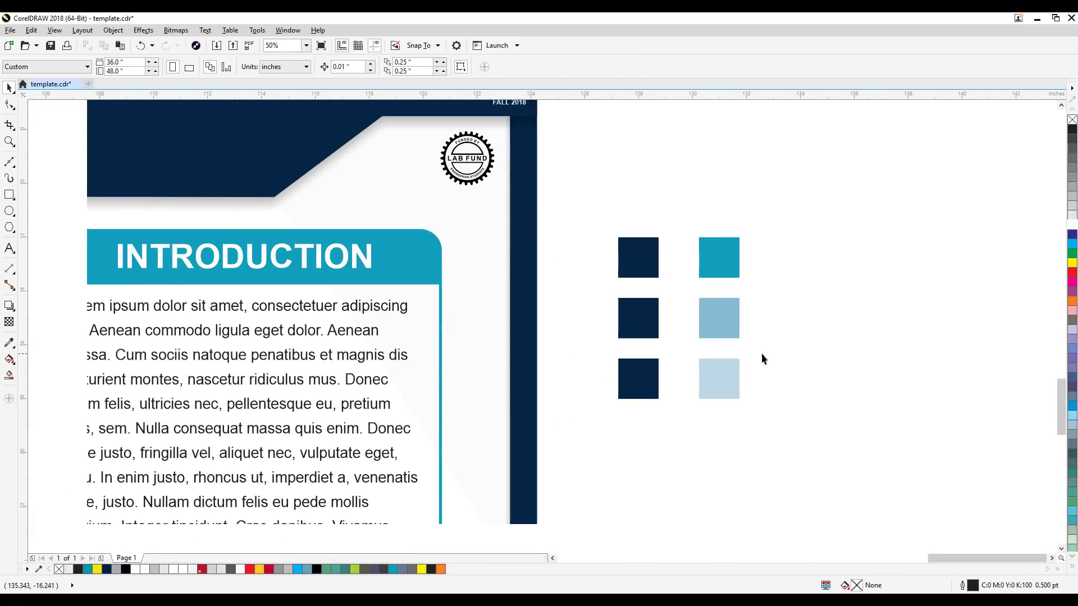
click(650, 317)
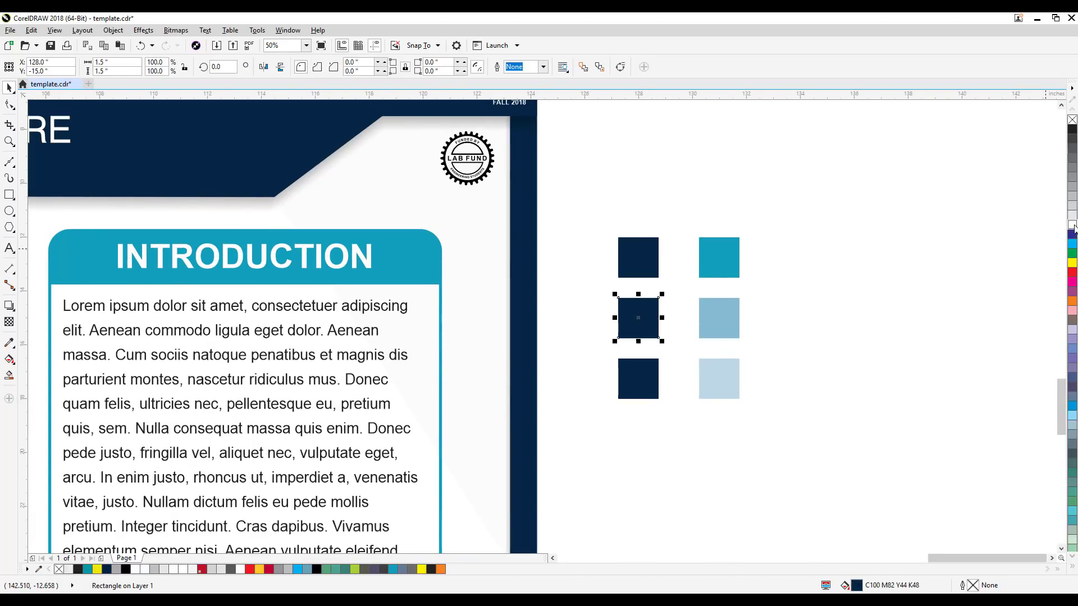
ctrl+click(1072, 227)
ctrl+click(1072, 227)
ctrl+click(1072, 228)
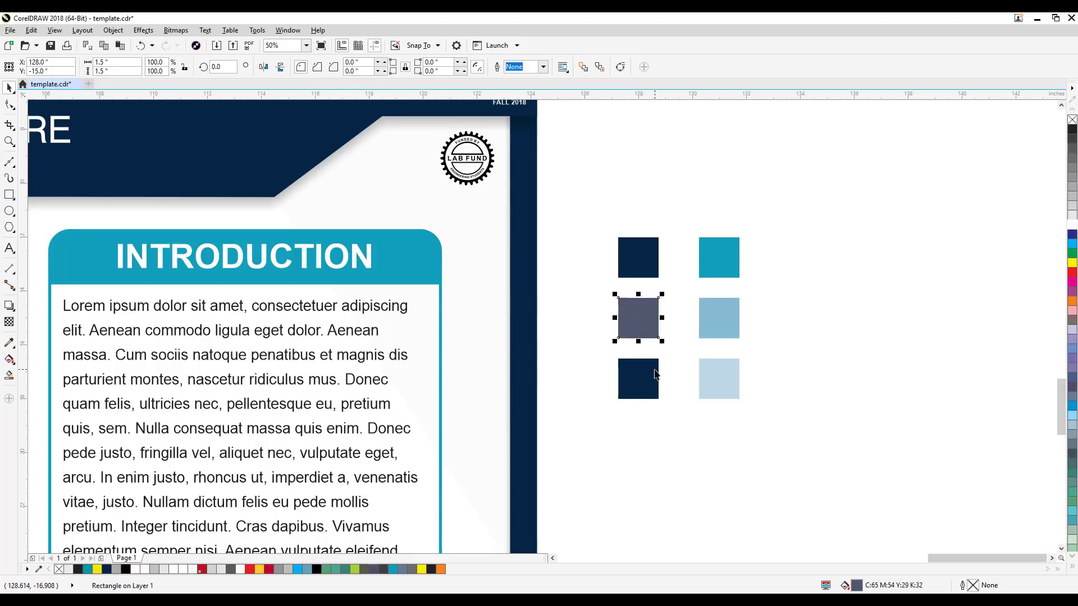
Step: Tint the lowest navy swatch with white to a light gray-purple of C35 M29 Y16 K17
click(655, 375)
ctrl+click(1072, 227)
ctrl+click(1072, 228)
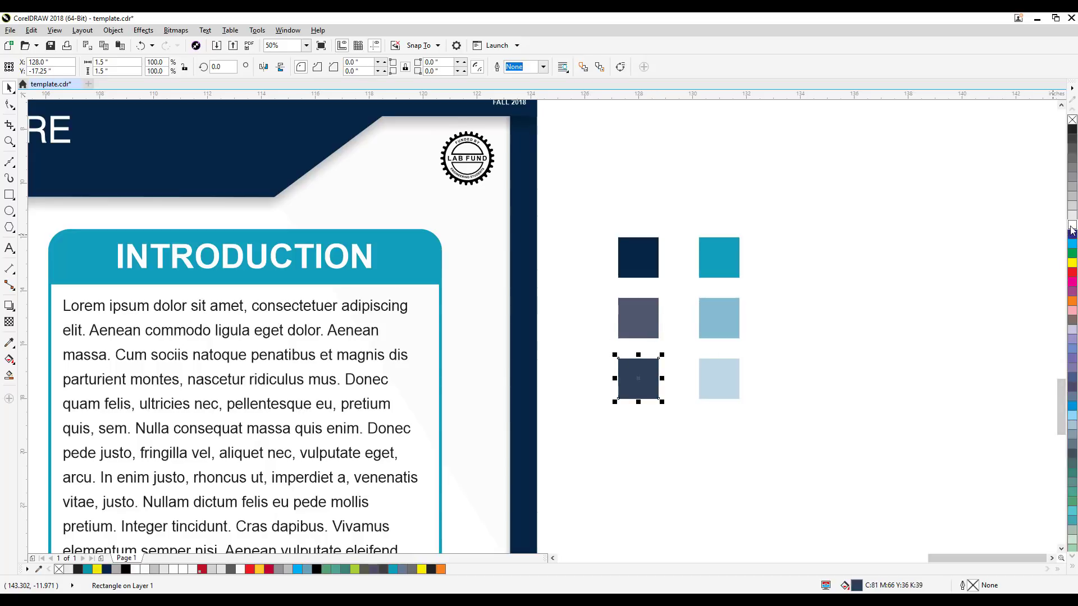
ctrl+click(1072, 228)
ctrl+click(1072, 227)
ctrl+click(1072, 227)
ctrl+click(1072, 227)
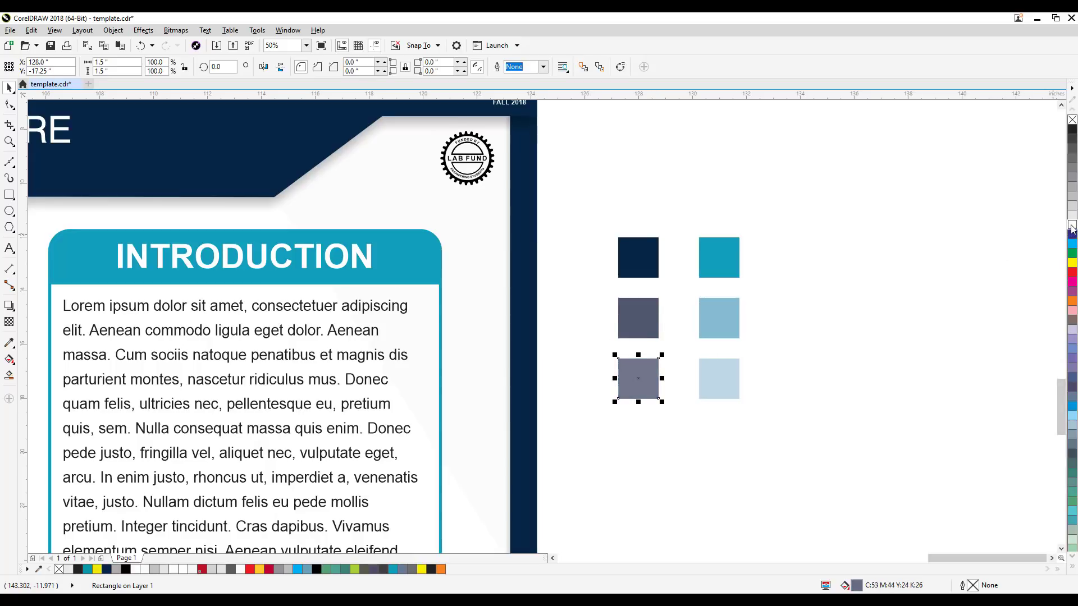
ctrl+click(1072, 227)
ctrl+click(1072, 227)
ctrl+click(1072, 227)
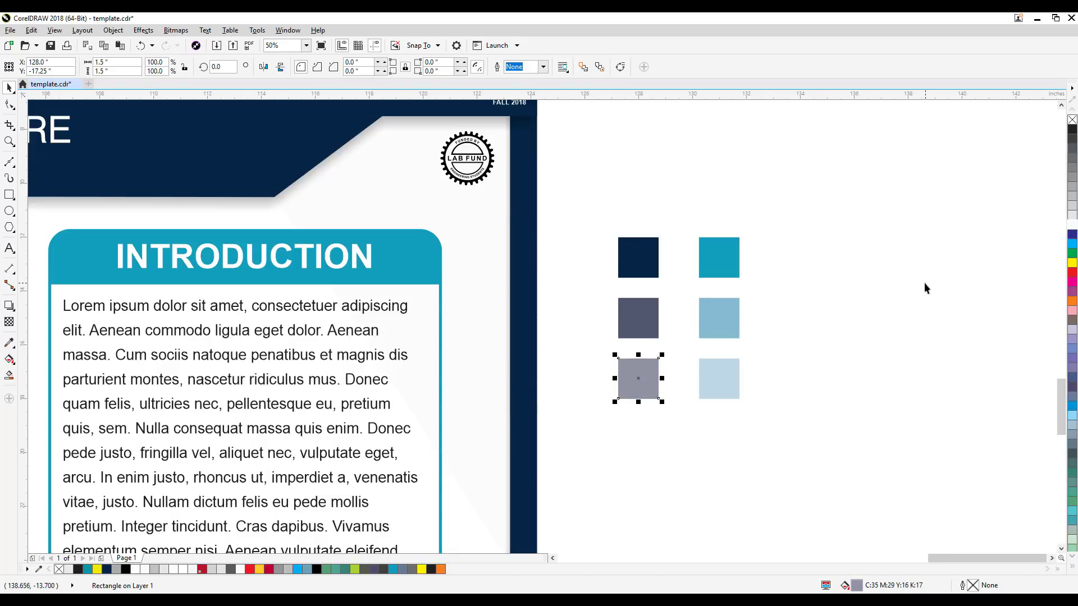
click(930, 295)
Step: Enlarge the six swatches together to 6 by 8 inches overall beside the poster
scroll(933, 298, down, 2)
drag(951, 284, 950, 261)
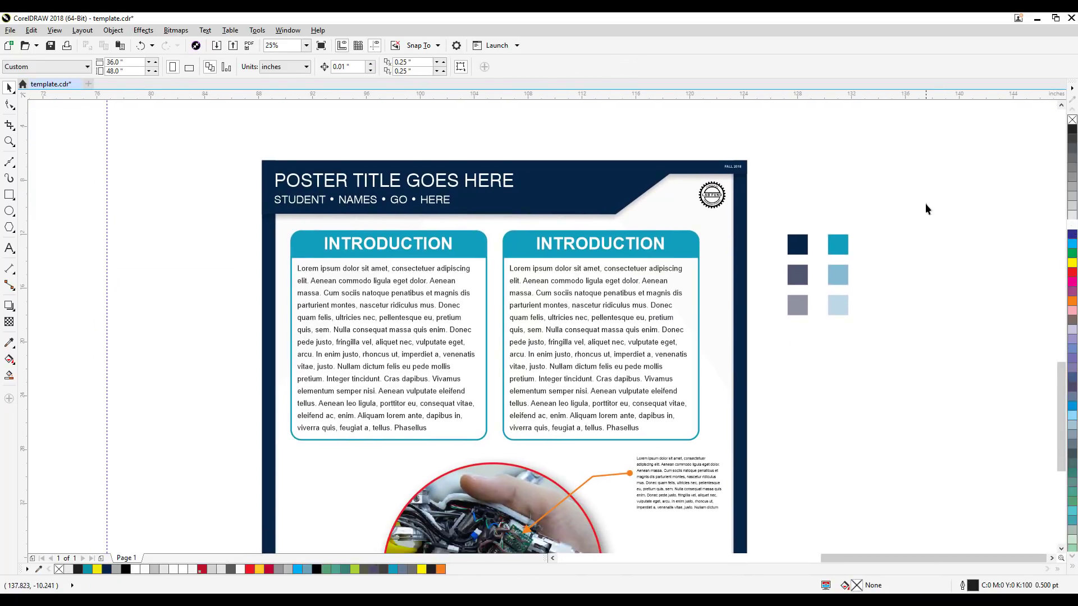
drag(776, 360, 775, 362)
drag(784, 319, 763, 346)
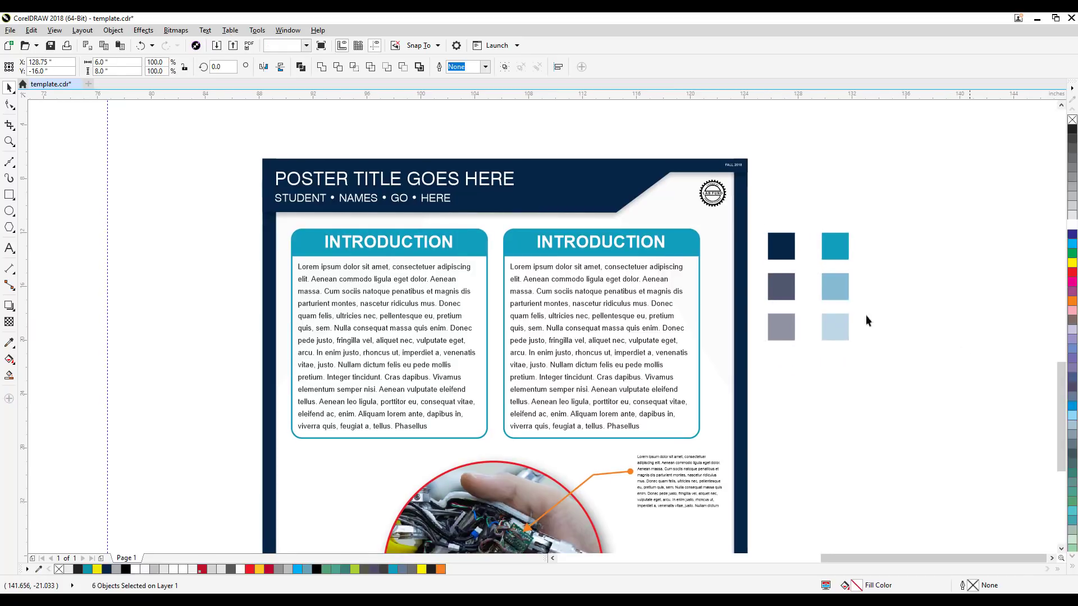
click(868, 318)
Step: Move all six swatches about 3.8 inches to the right, farther away from the poster
key(F3)
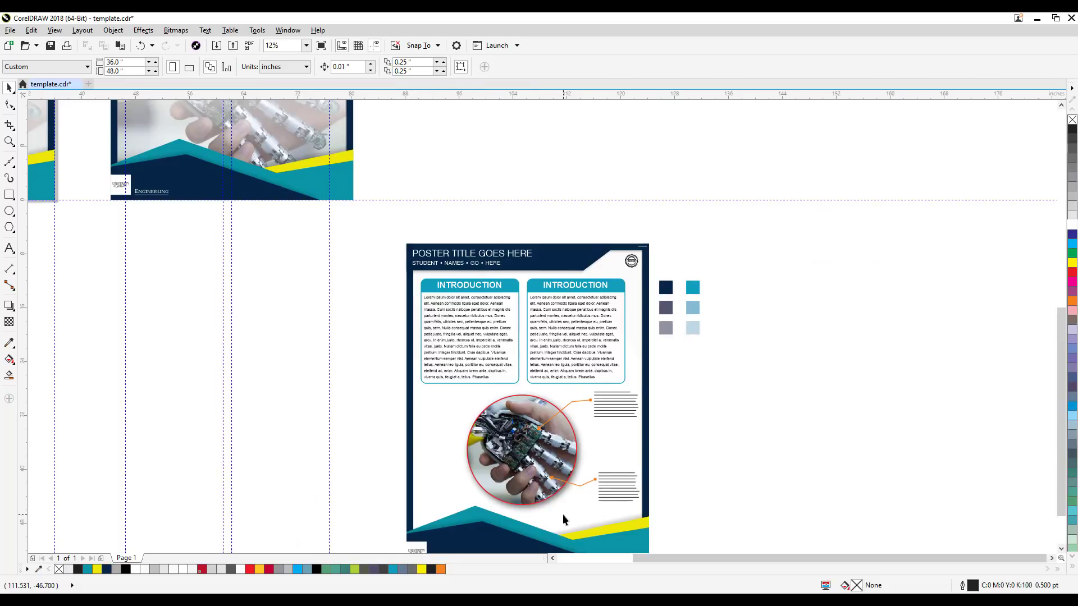
drag(563, 514, 613, 510)
scroll(588, 392, up, 1)
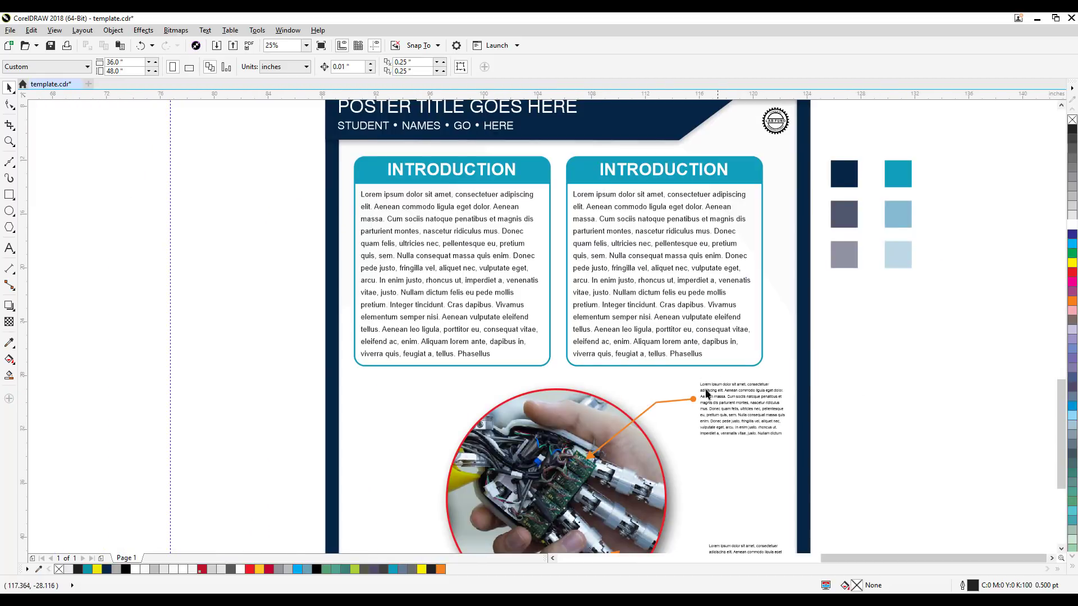
click(848, 179)
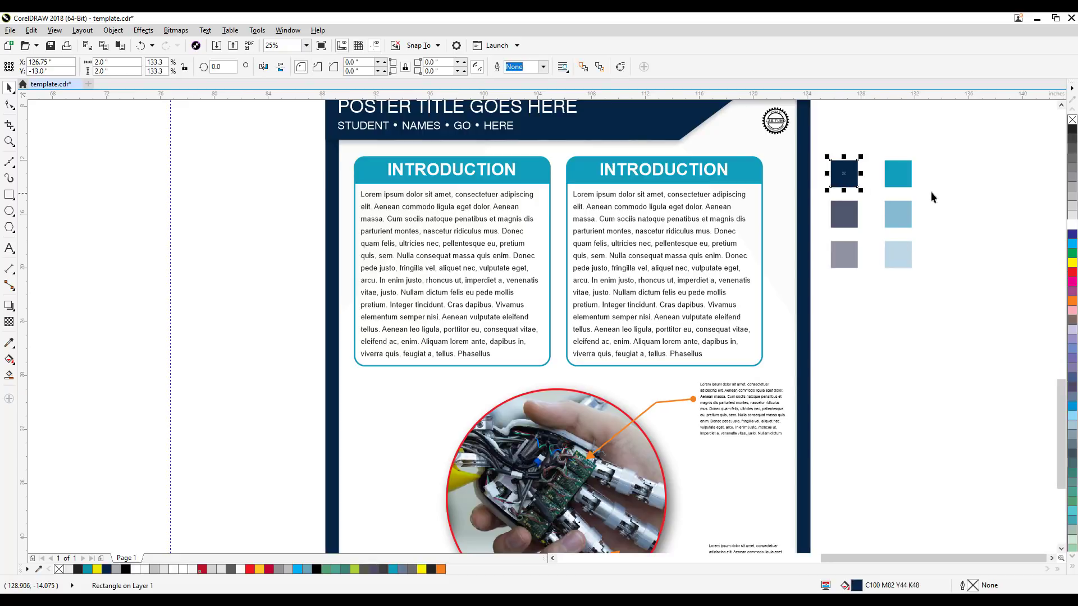
click(930, 191)
drag(954, 152, 817, 295)
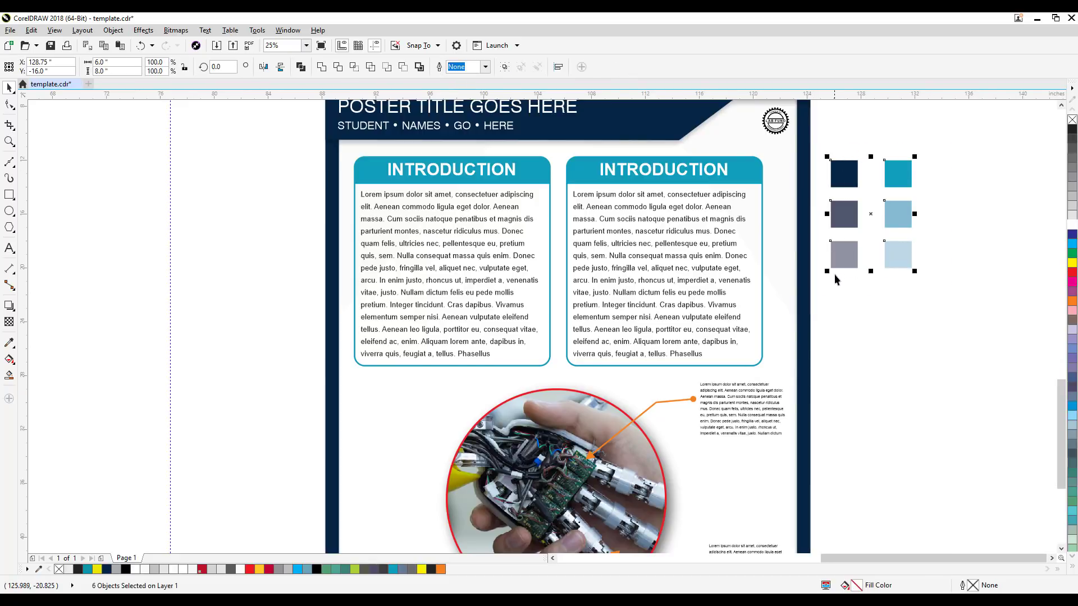
drag(842, 255, 893, 255)
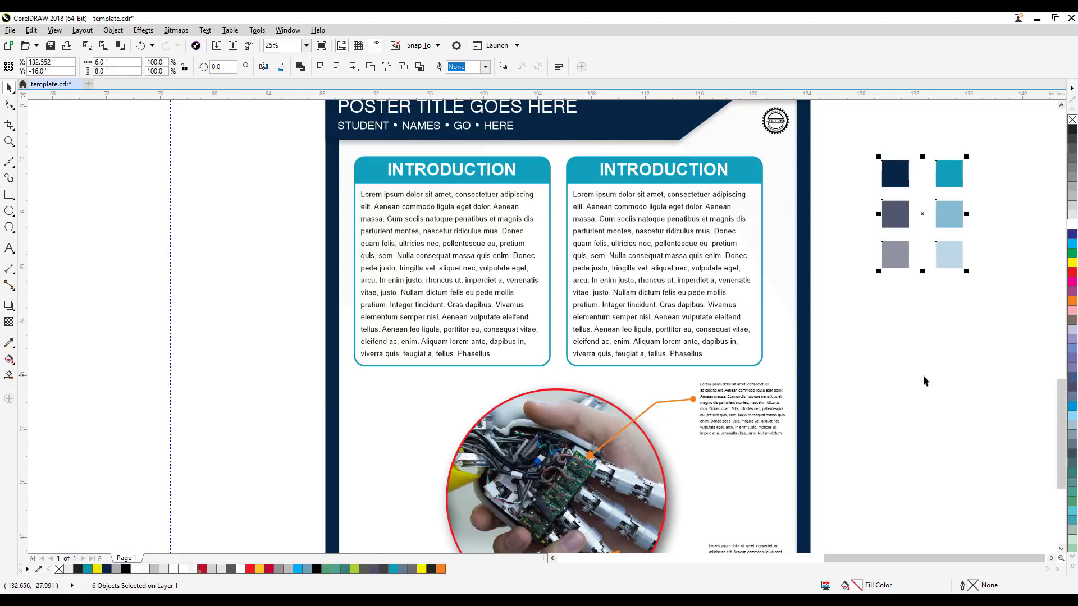
click(866, 288)
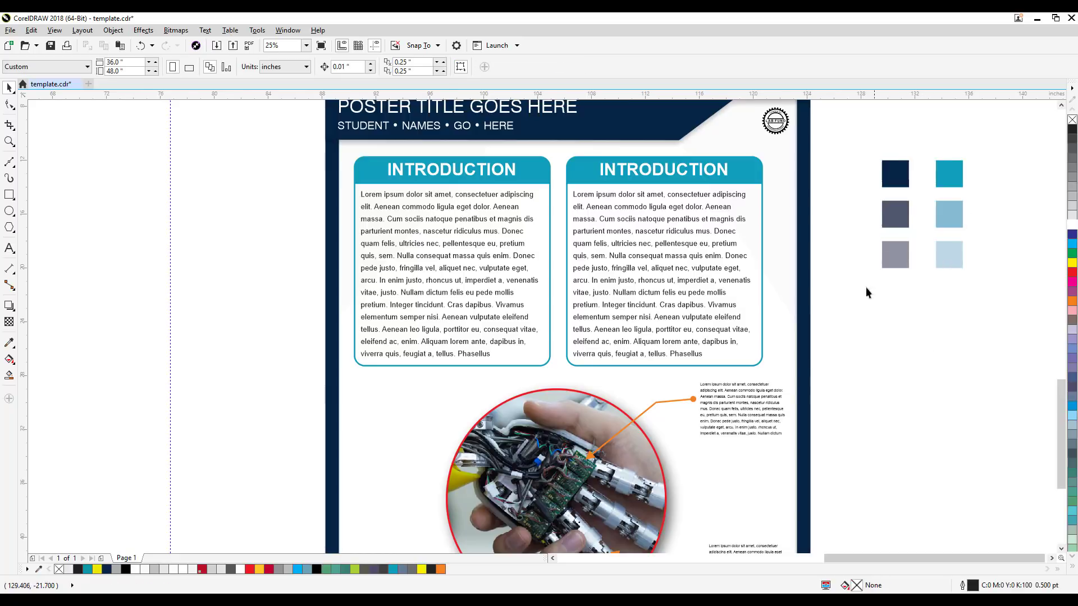
Step: Draw a rectangle about 6.25 by 4 inches below the left INTRODUCTION box, beside the circular photo
click(9, 194)
drag(359, 383, 447, 440)
click(10, 88)
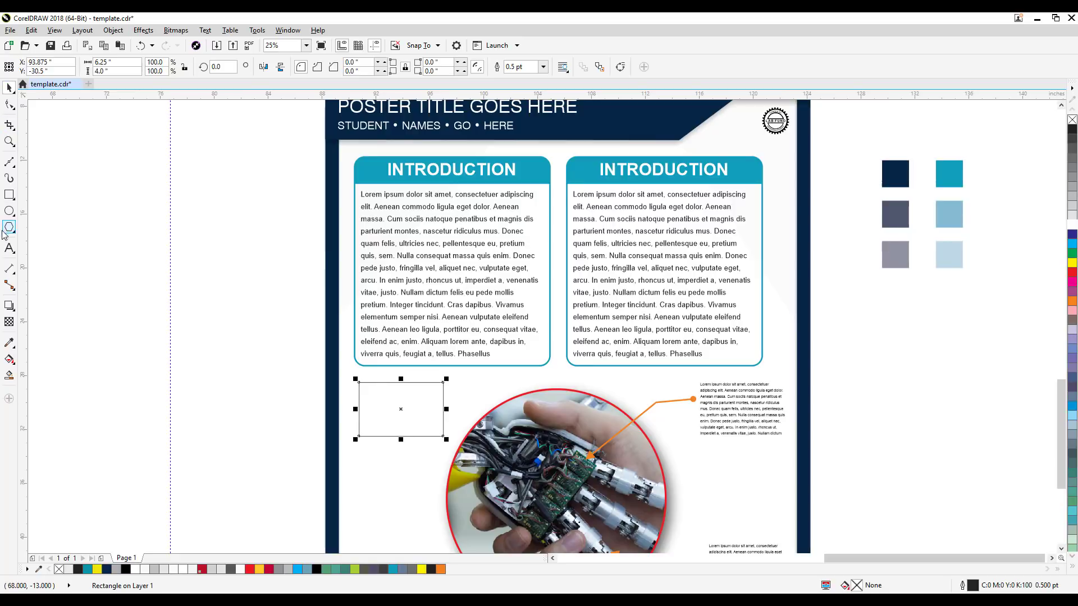
Step: Draw a wide ellipse to the right of the photo and an upright one about 3.05 by 5.41 inches to its left
click(9, 211)
drag(685, 476, 762, 528)
drag(382, 459, 430, 539)
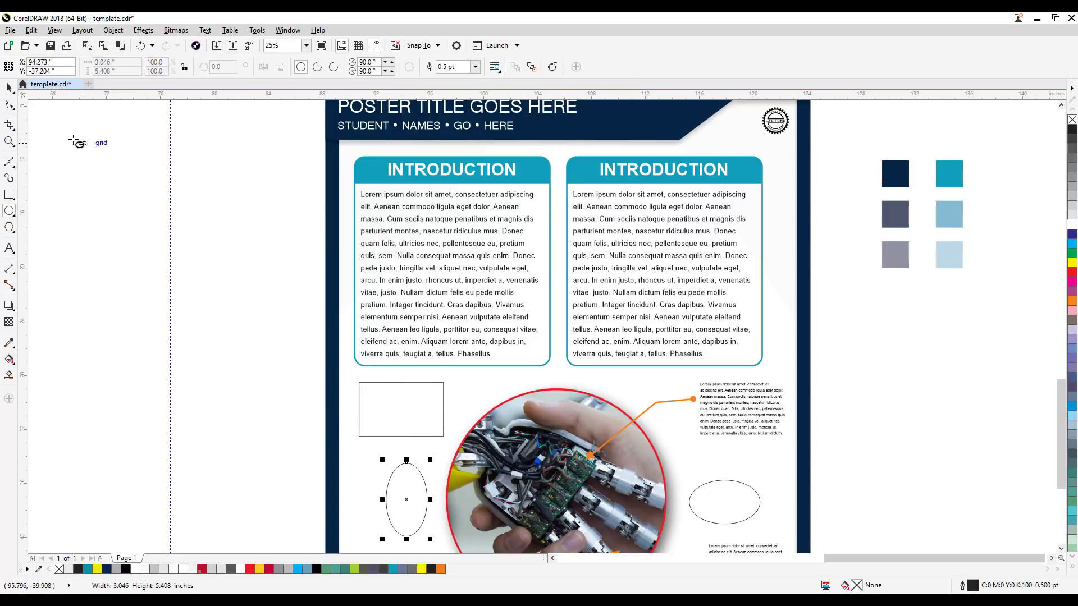
click(10, 88)
click(335, 444)
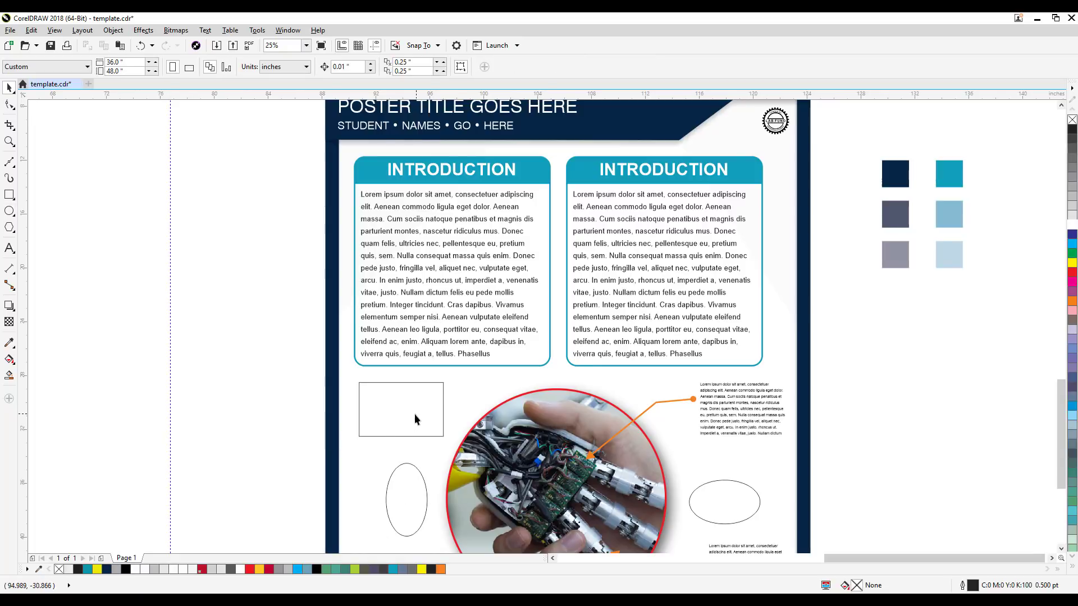
Step: Fill the right ellipse with the sampled middle teal tint and the left ellipse with the sampled middle navy tint
click(9, 342)
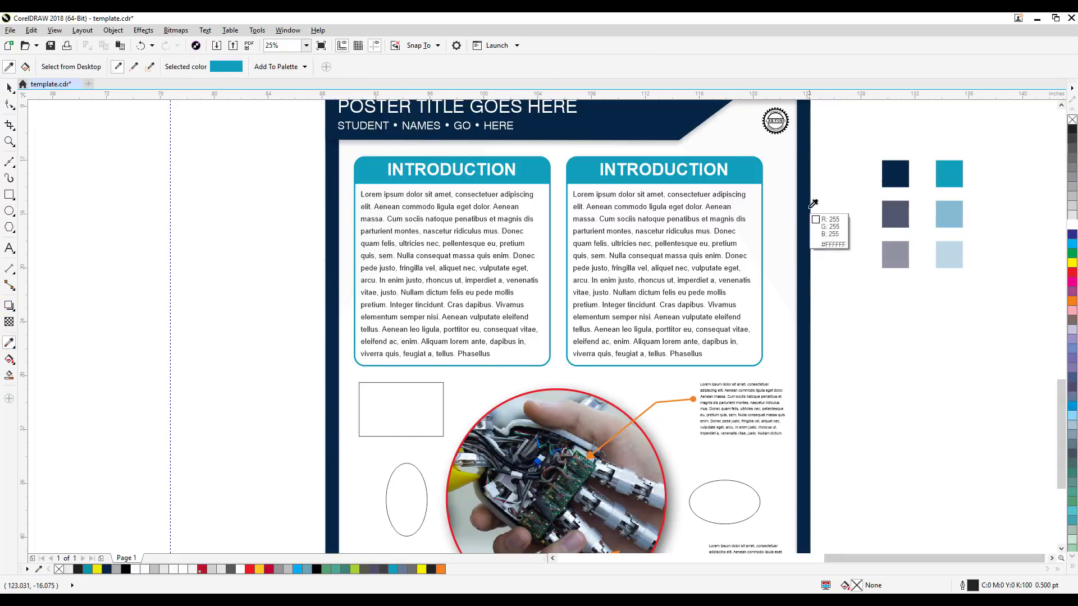
click(952, 207)
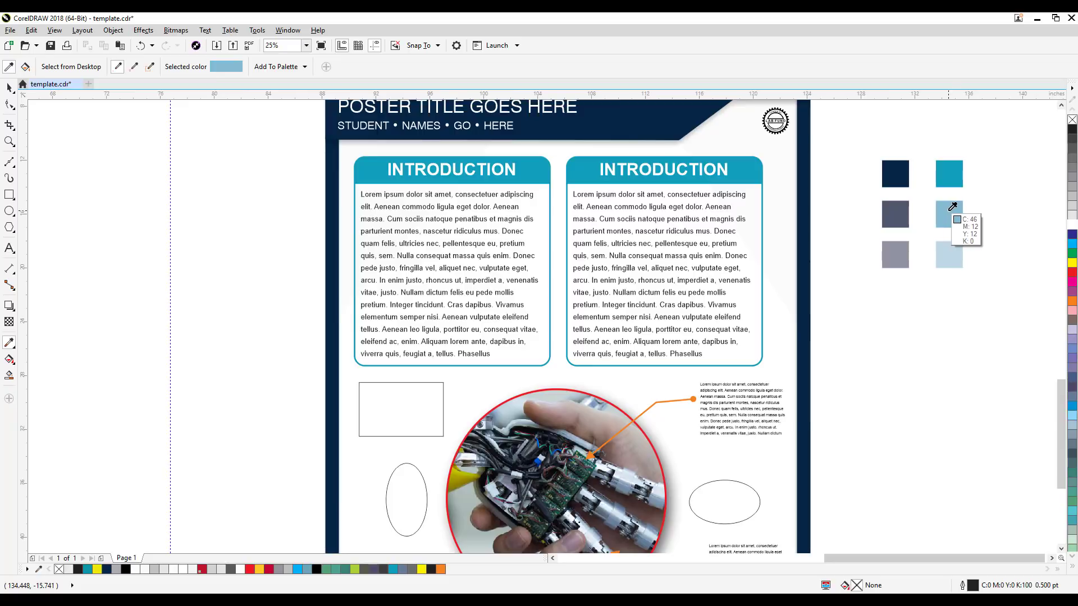
click(745, 489)
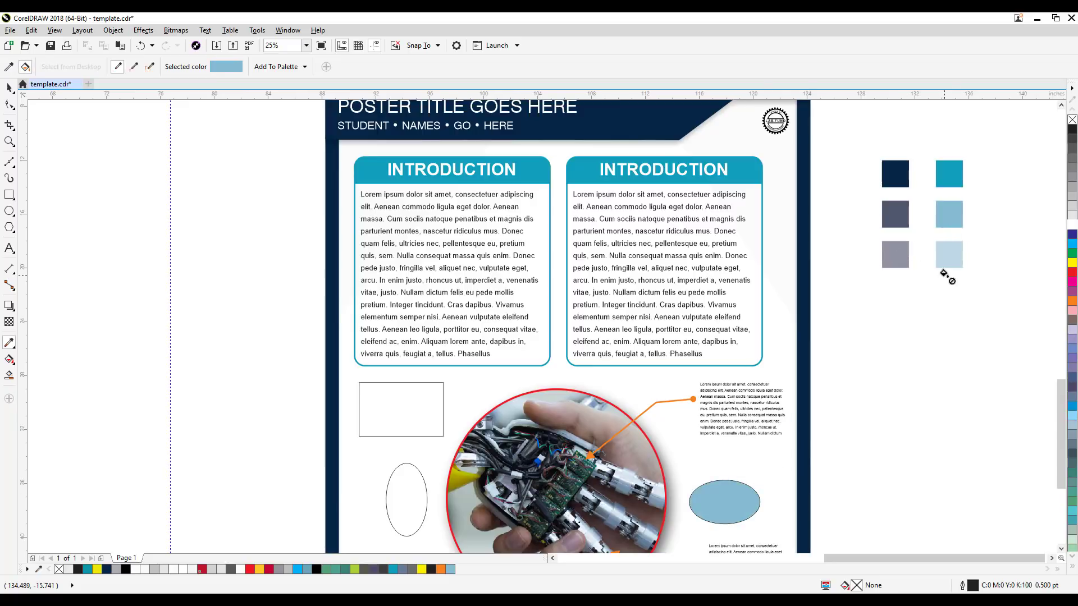
shift+click(900, 216)
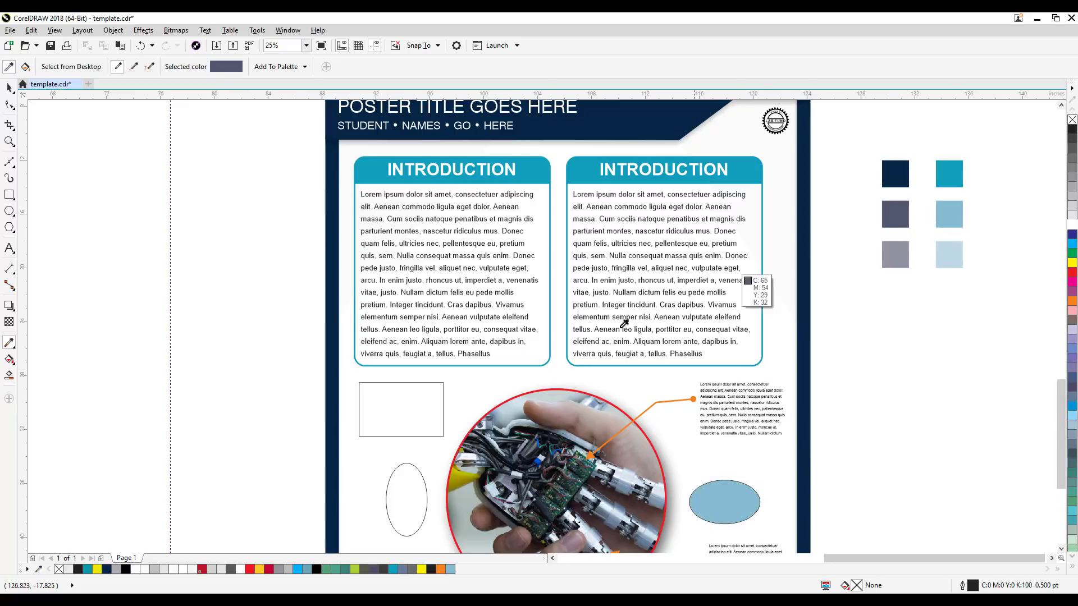
click(400, 507)
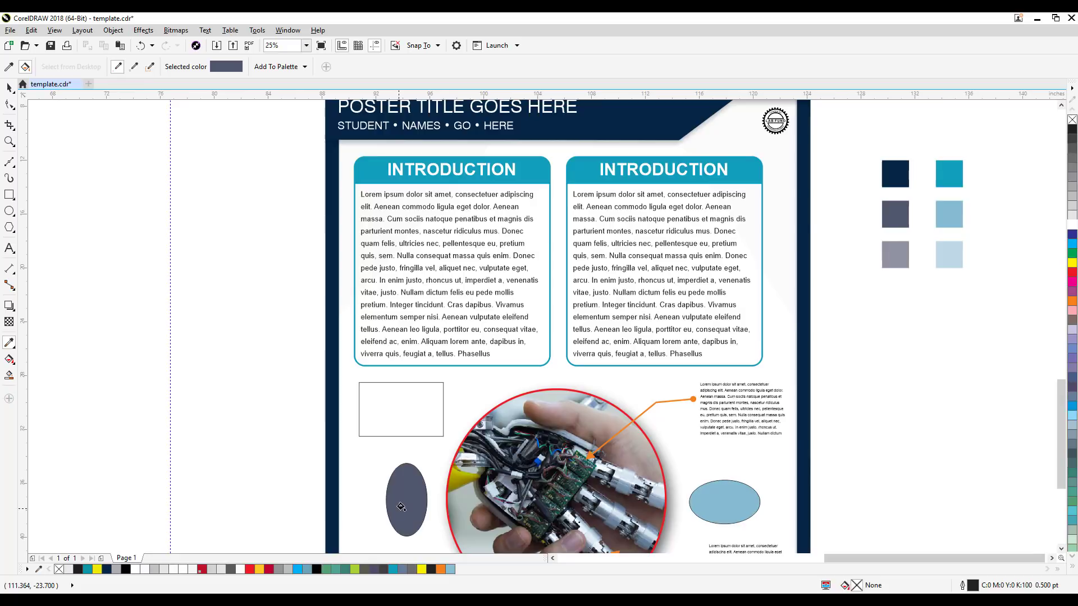
Step: Fill the rectangle beside the photo with the lightest navy tint sampled from the swatches
shift+click(902, 257)
drag(800, 430, 787, 245)
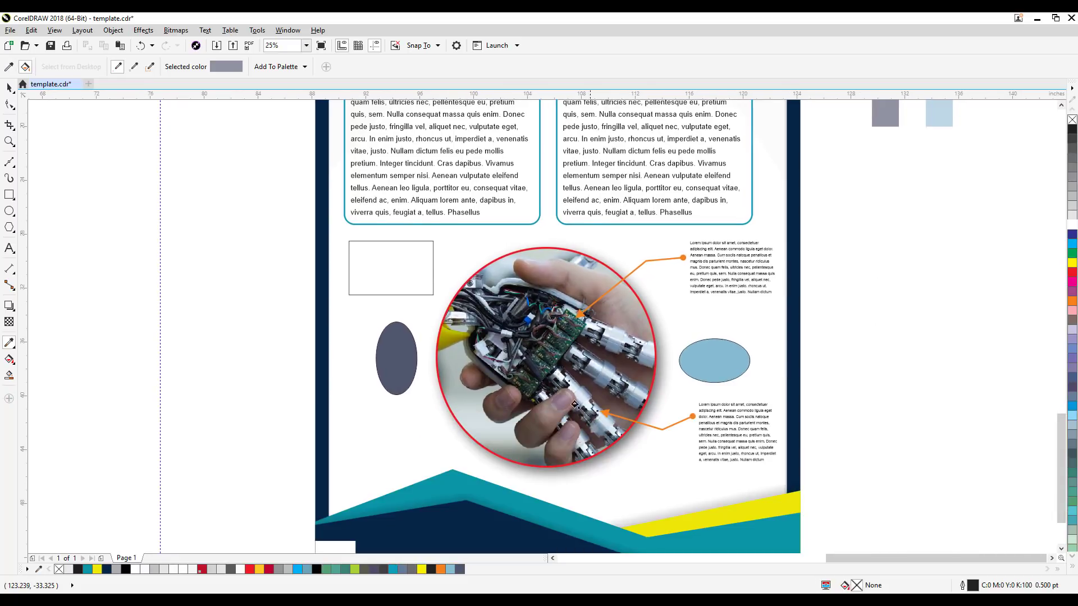
click(402, 267)
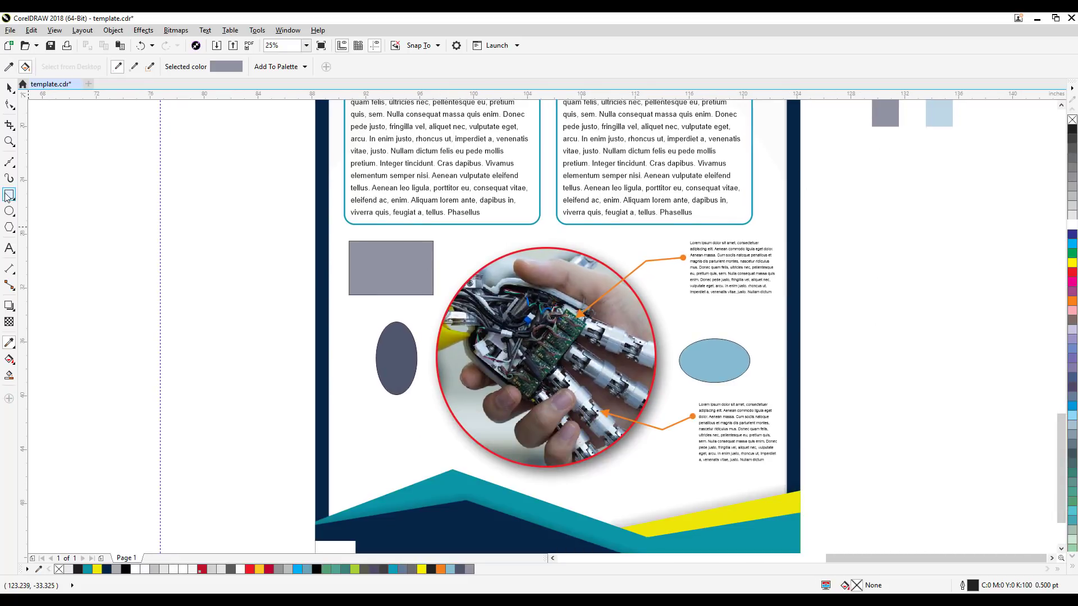
Step: Draw a rectangle about 6.75 by 2.25 inches below the circular photo, above the yellow footer band
key(F6)
drag(587, 474, 679, 505)
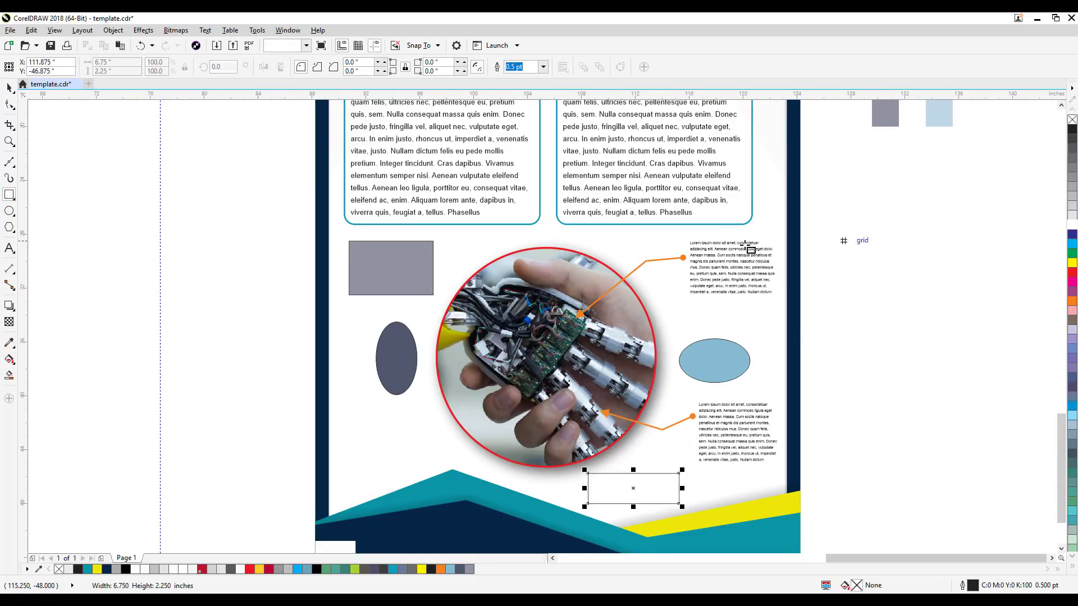
Step: Fill the rectangle below the circular photo with the lightest teal tint sampled from the swatches
drag(846, 425, 751, 492)
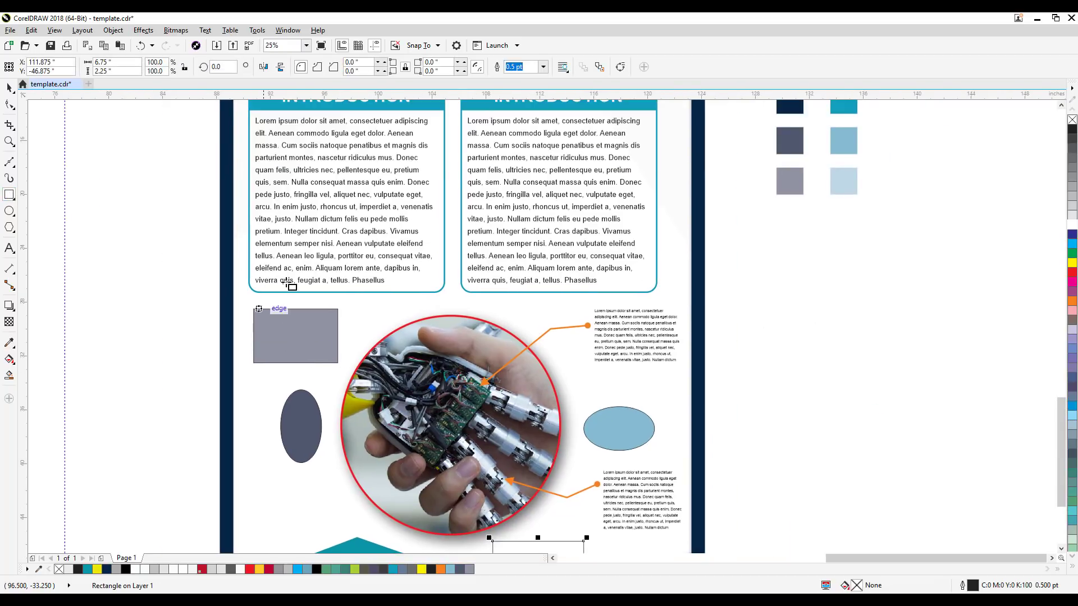
click(9, 343)
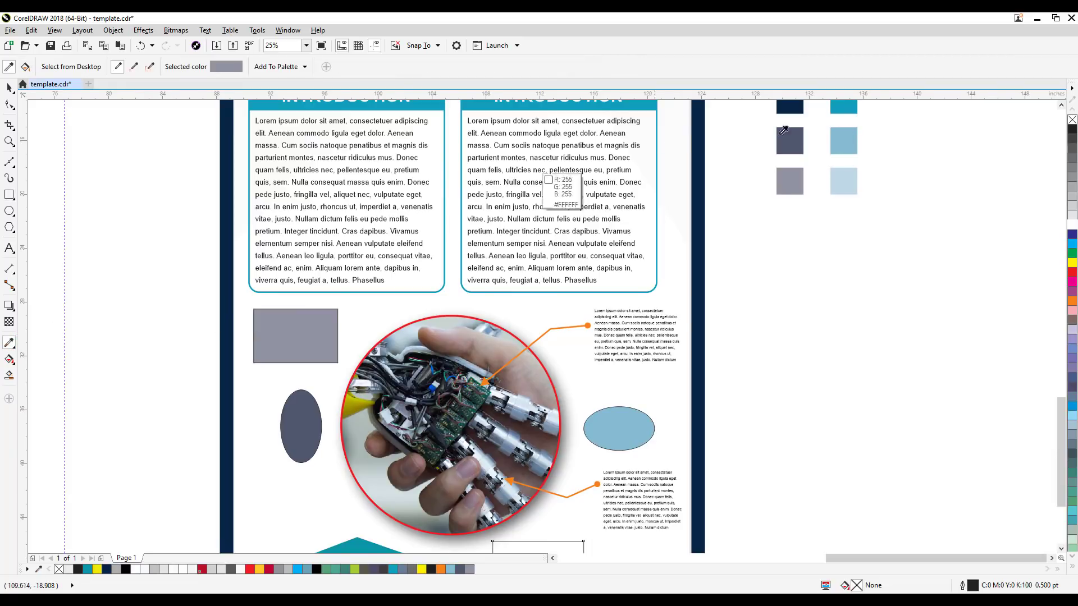
click(842, 141)
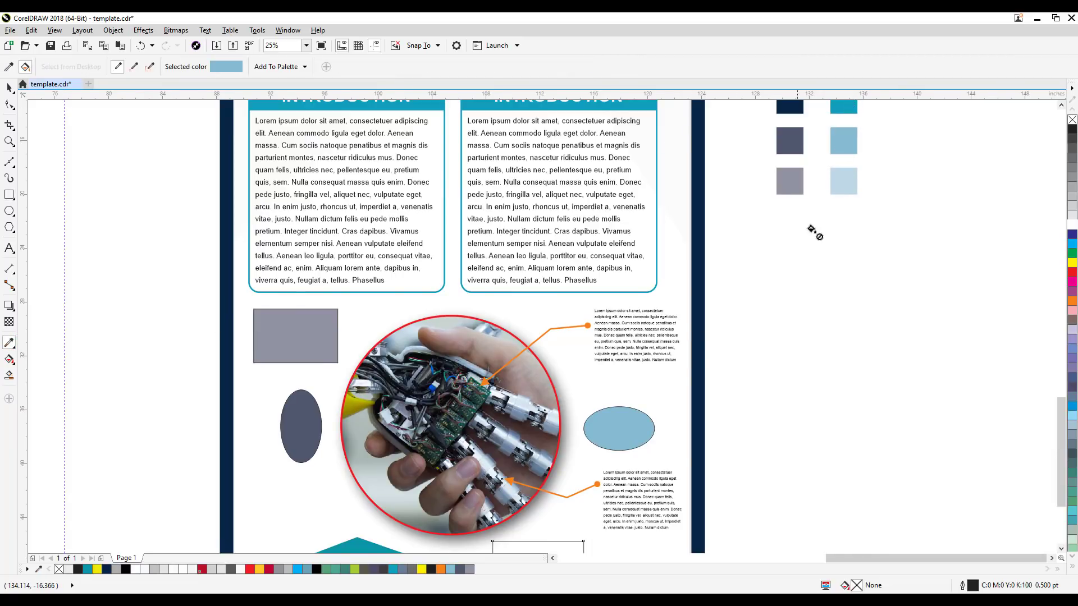
shift+click(849, 186)
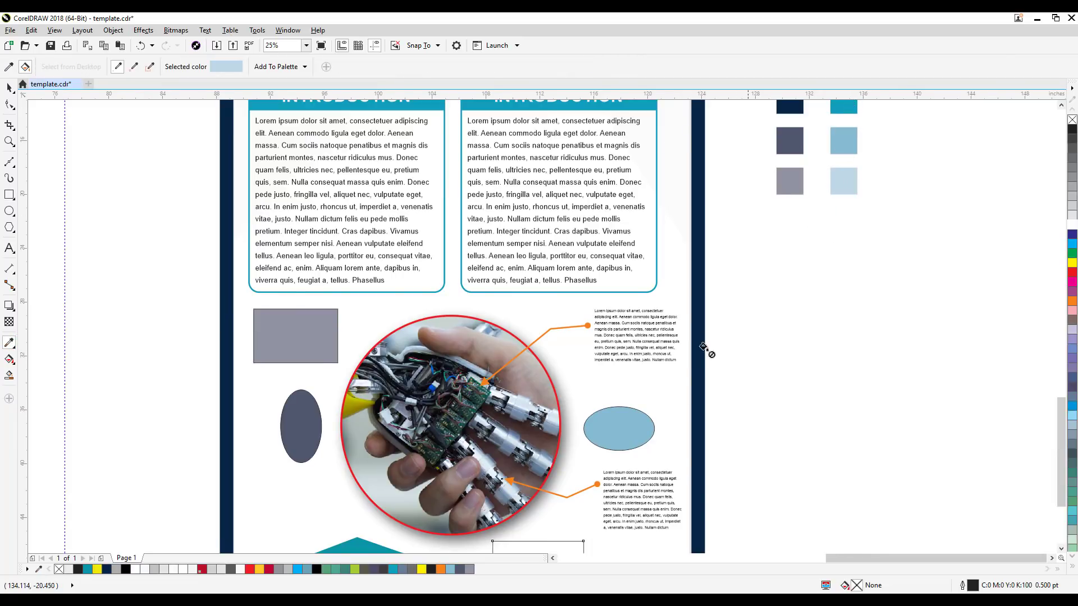
click(564, 546)
scroll(634, 449, down, 3)
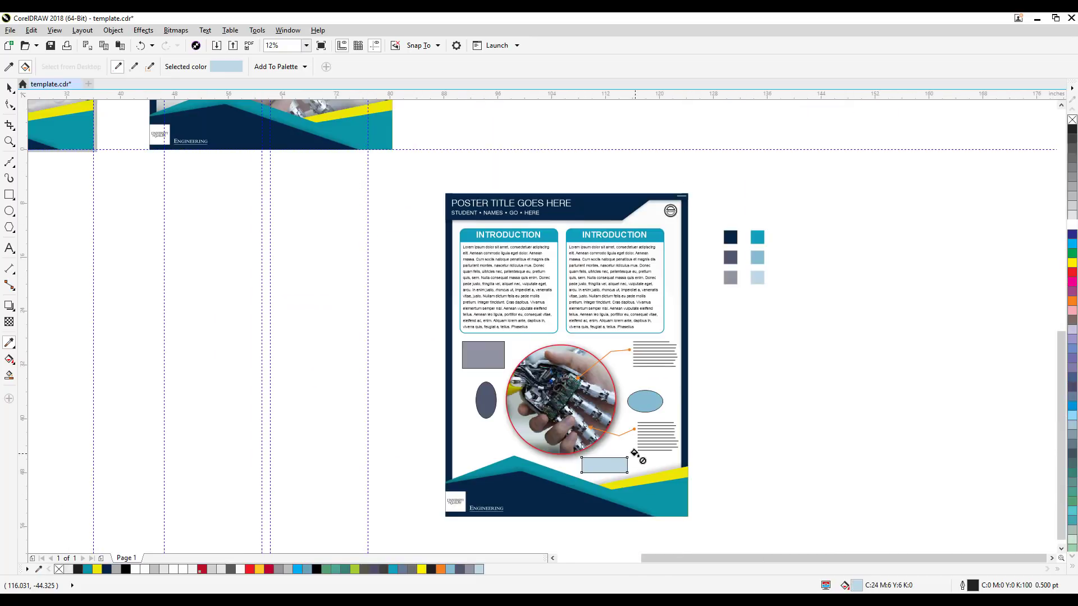
click(9, 87)
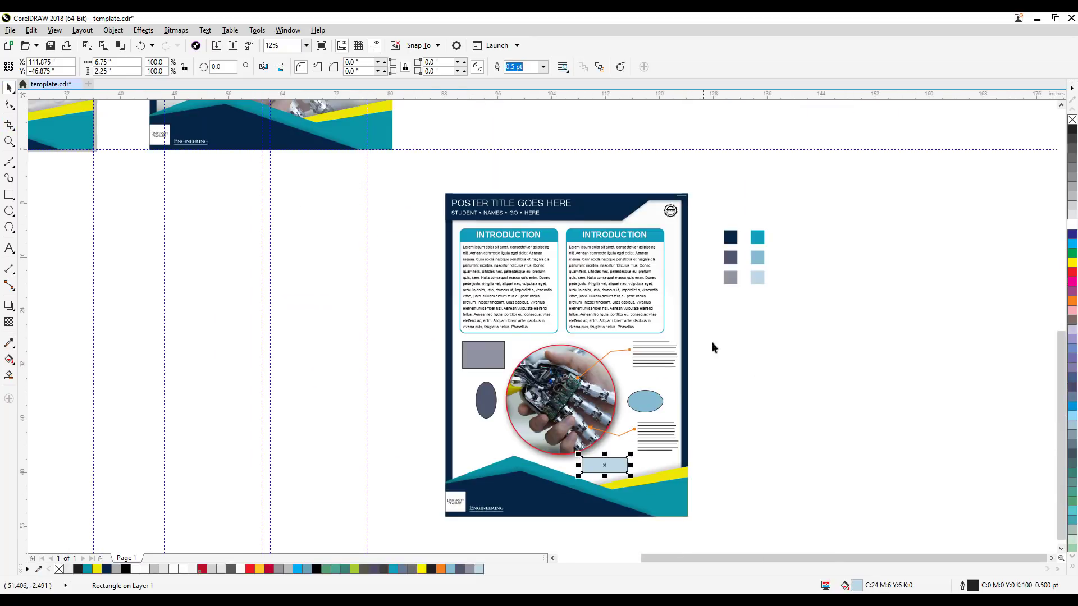
click(797, 377)
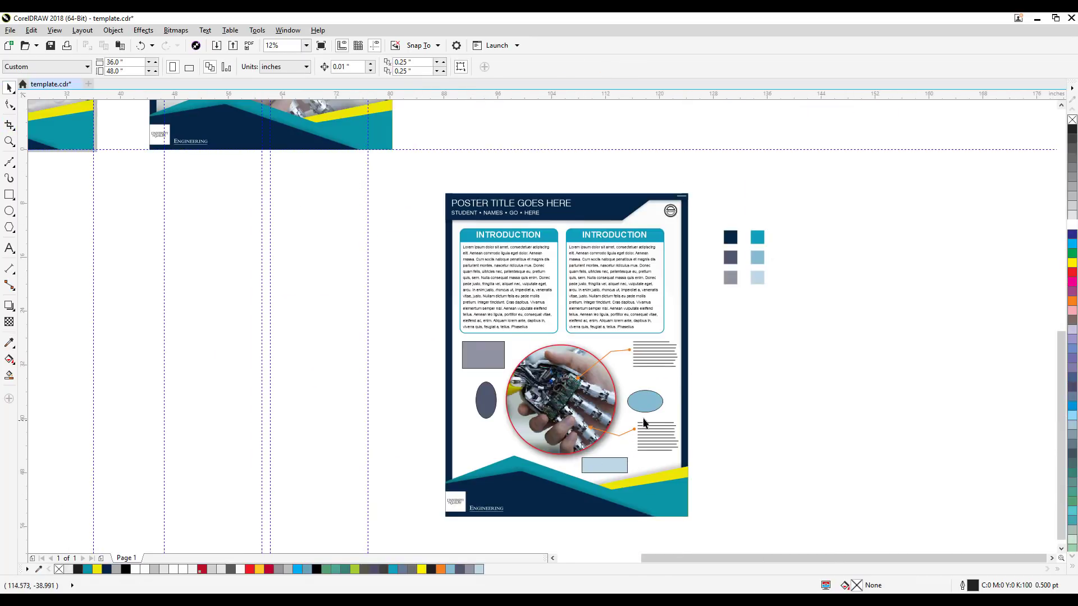
Step: Recolor the circular photo's red outline with the dark navy sampled from the swatches
scroll(583, 318, up, 2)
click(582, 318)
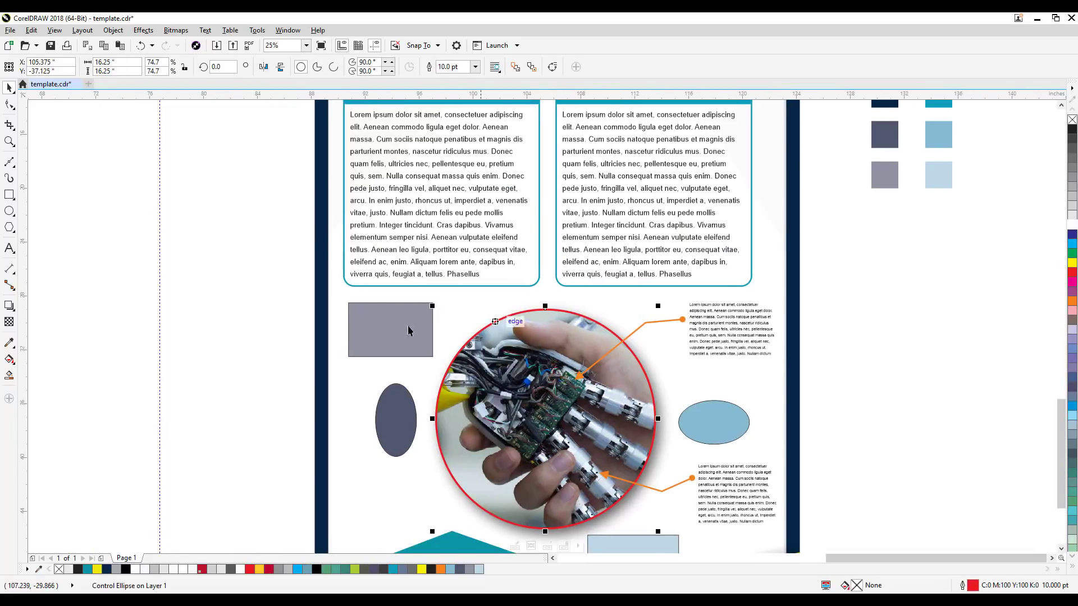
click(9, 343)
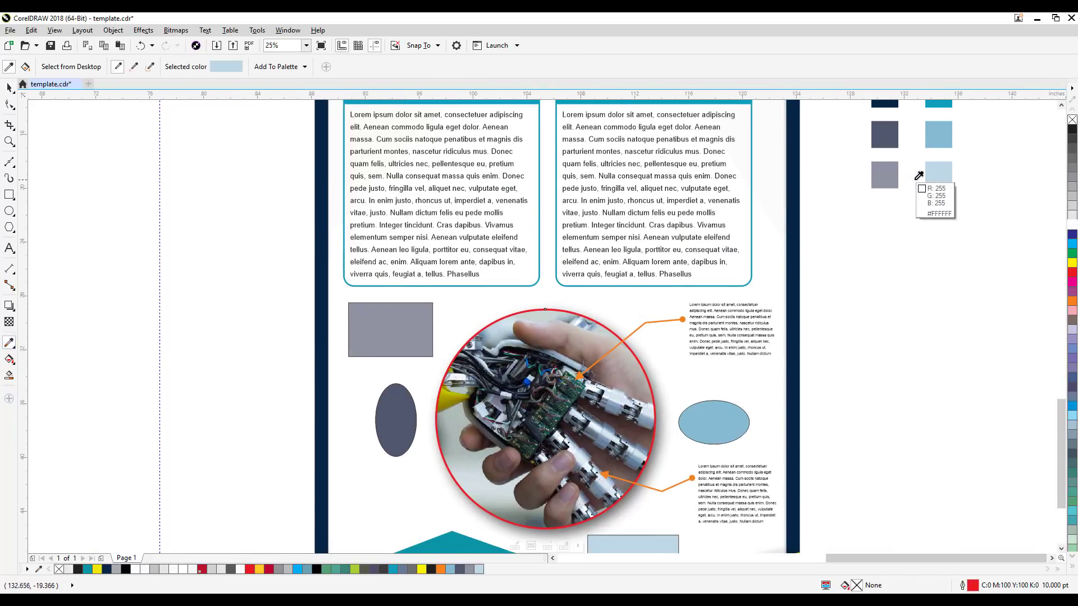
drag(917, 183, 909, 218)
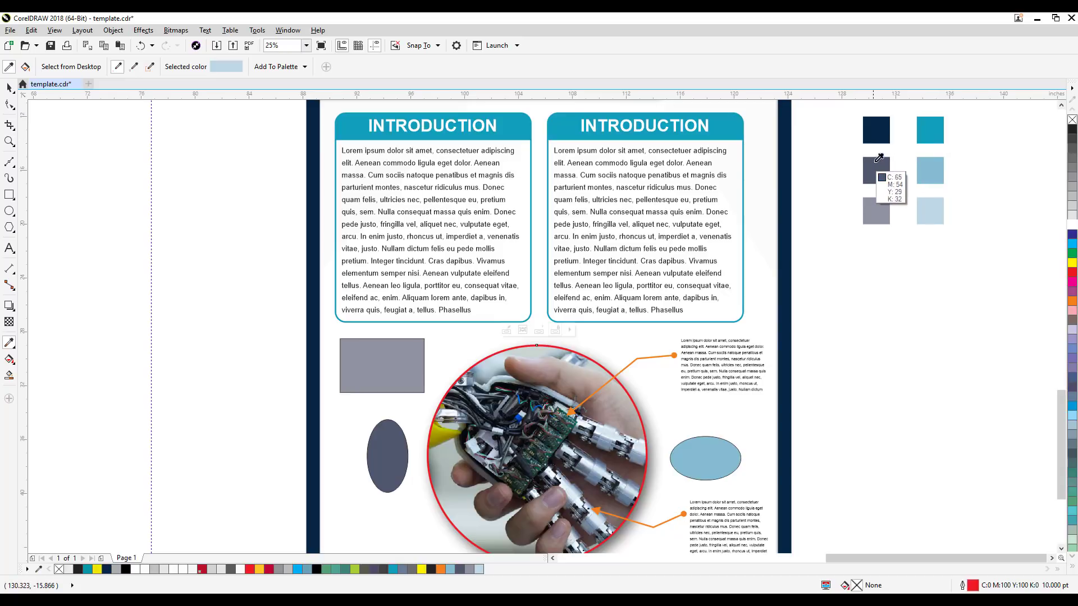
click(876, 132)
scroll(579, 328, up, 1)
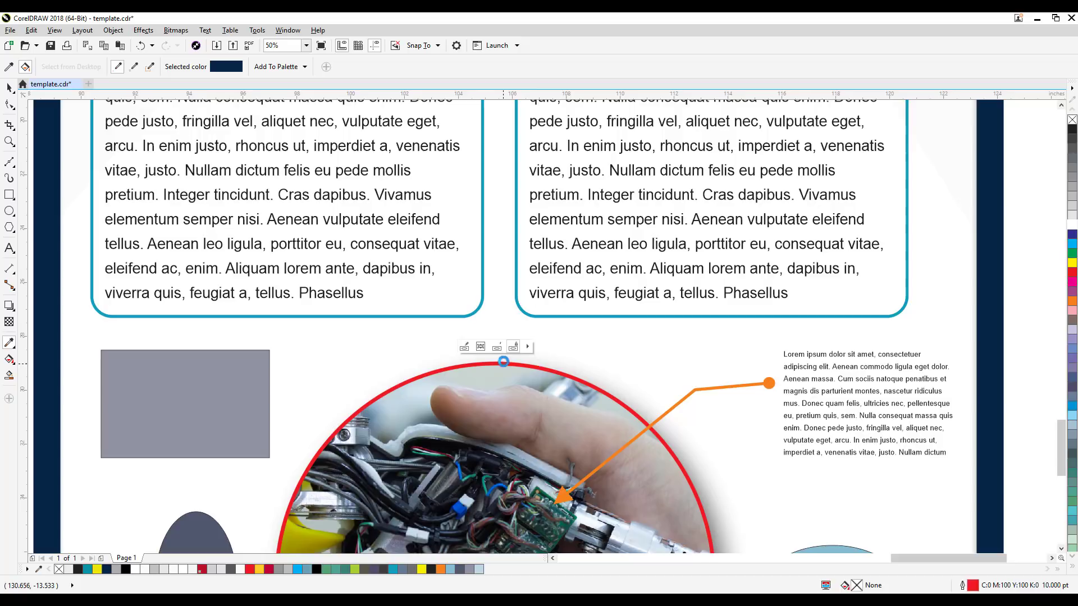
click(509, 368)
scroll(509, 369, down, 1)
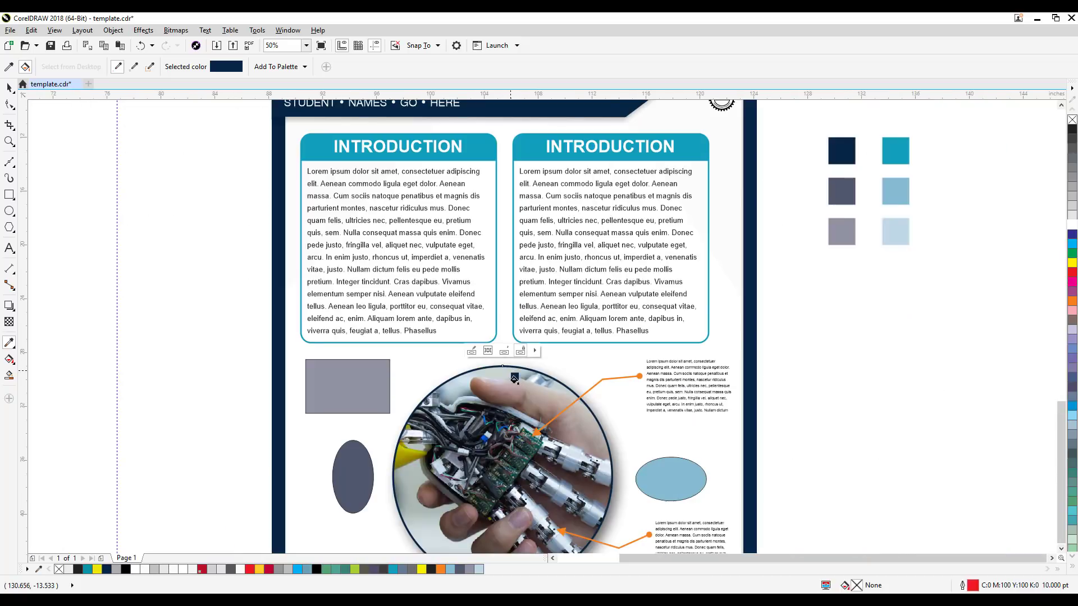
click(7, 87)
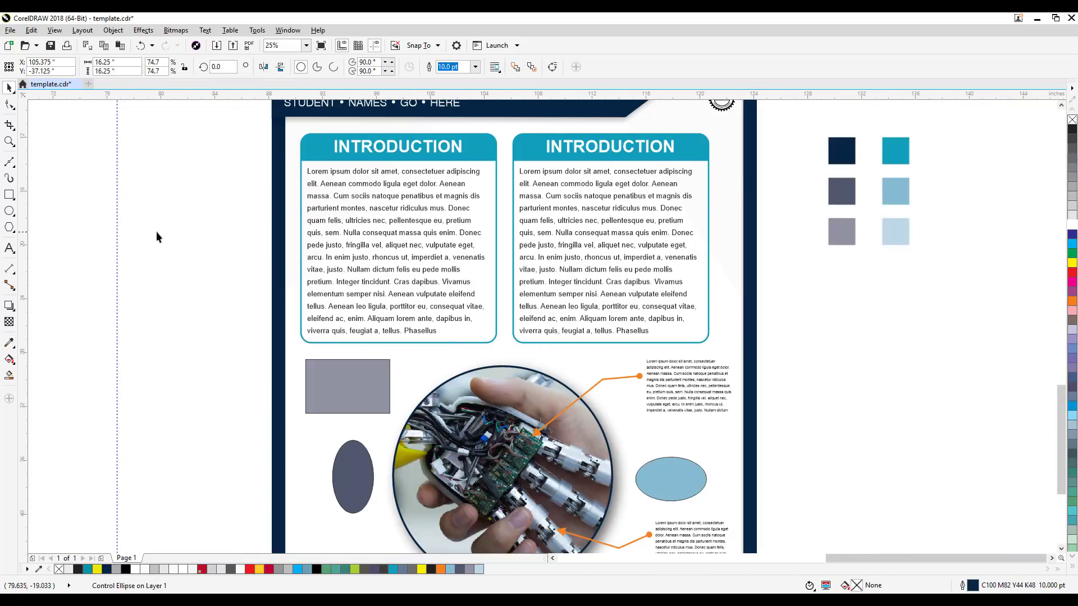
click(156, 231)
Step: Examine the tinted shapes and the navy photo outline, both up close and across the whole poster
scroll(160, 236, down, 1)
drag(160, 237, 287, 263)
scroll(284, 261, up, 1)
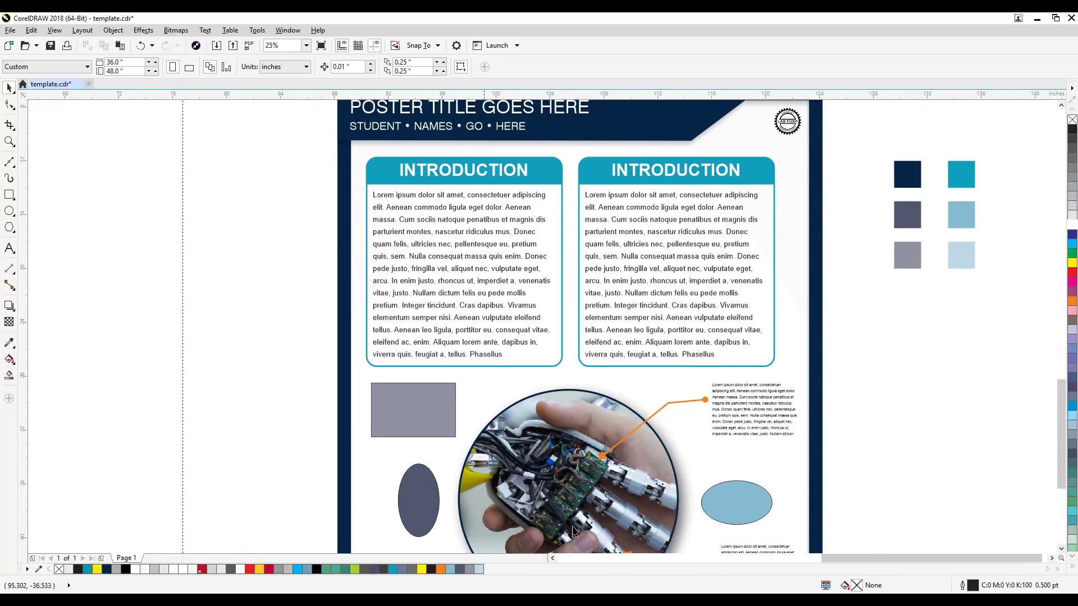
scroll(881, 477, down, 1)
drag(897, 462, 818, 426)
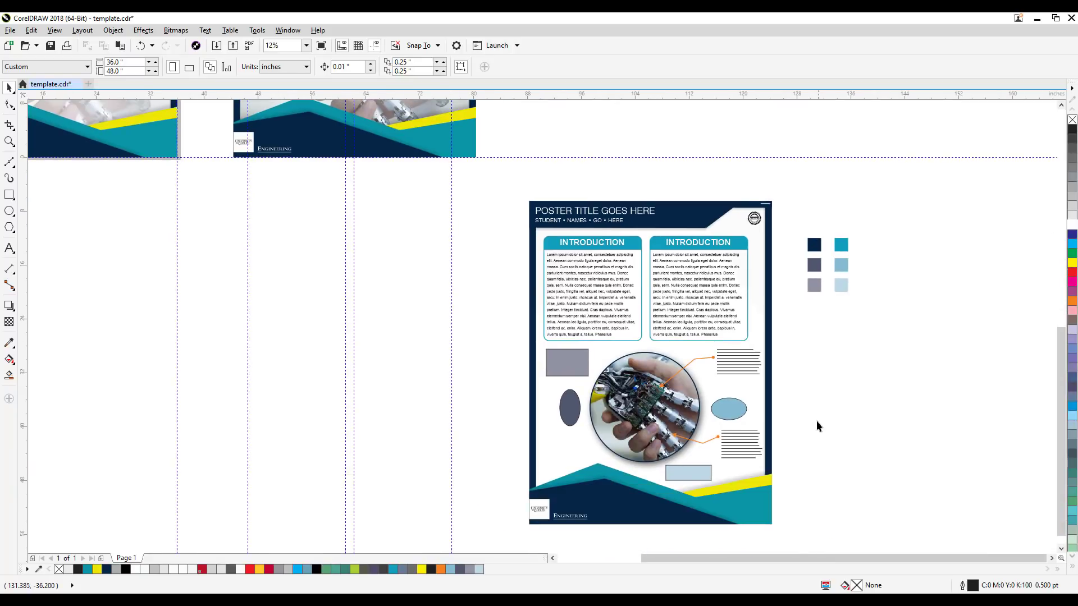
scroll(644, 421, up, 1)
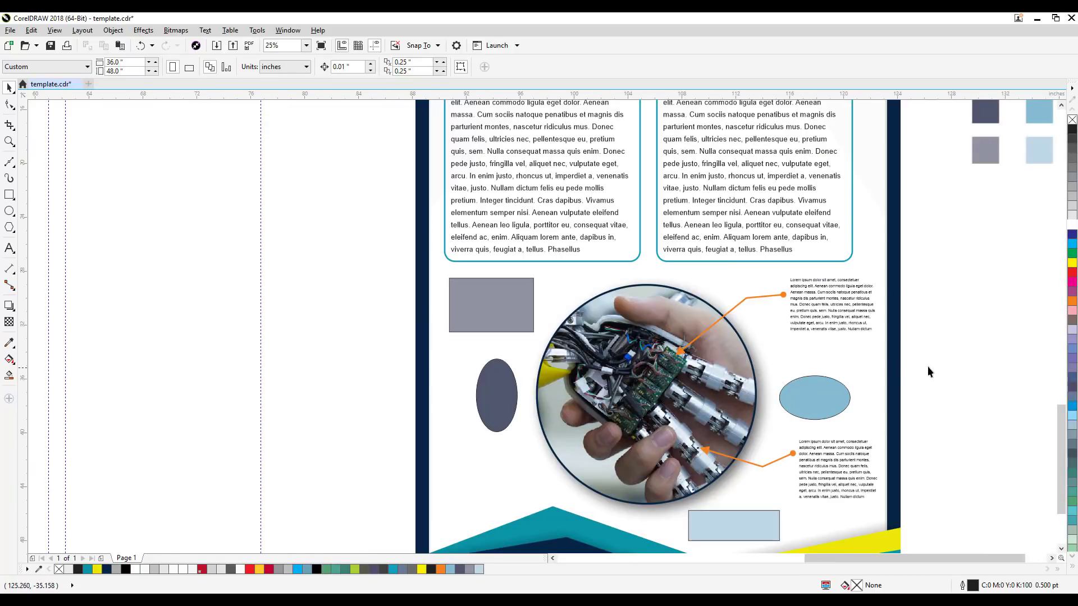
drag(928, 372, 839, 385)
scroll(840, 385, down, 1)
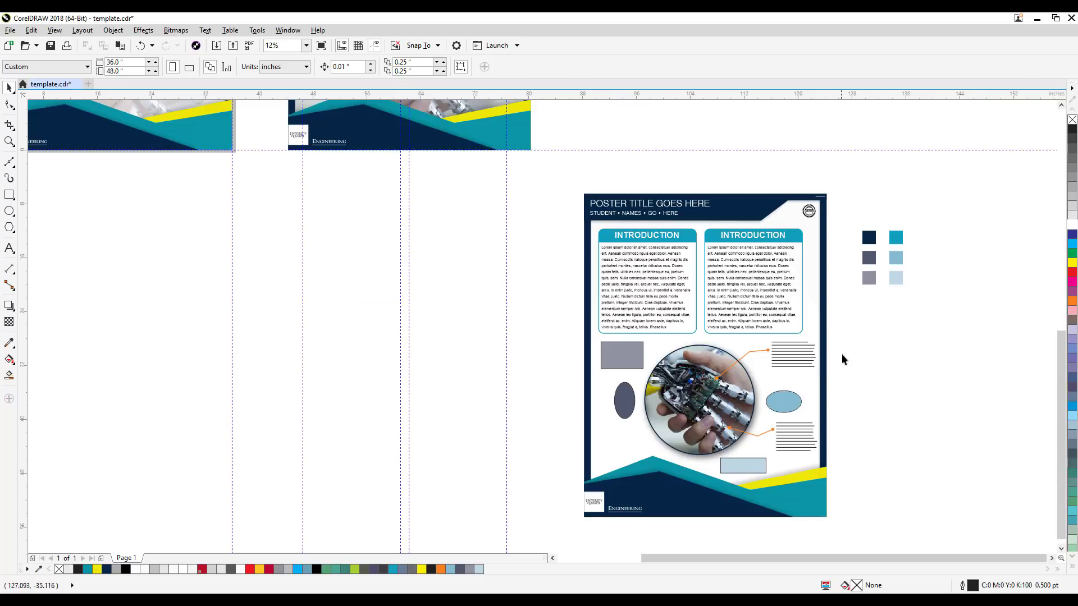
drag(973, 392, 936, 375)
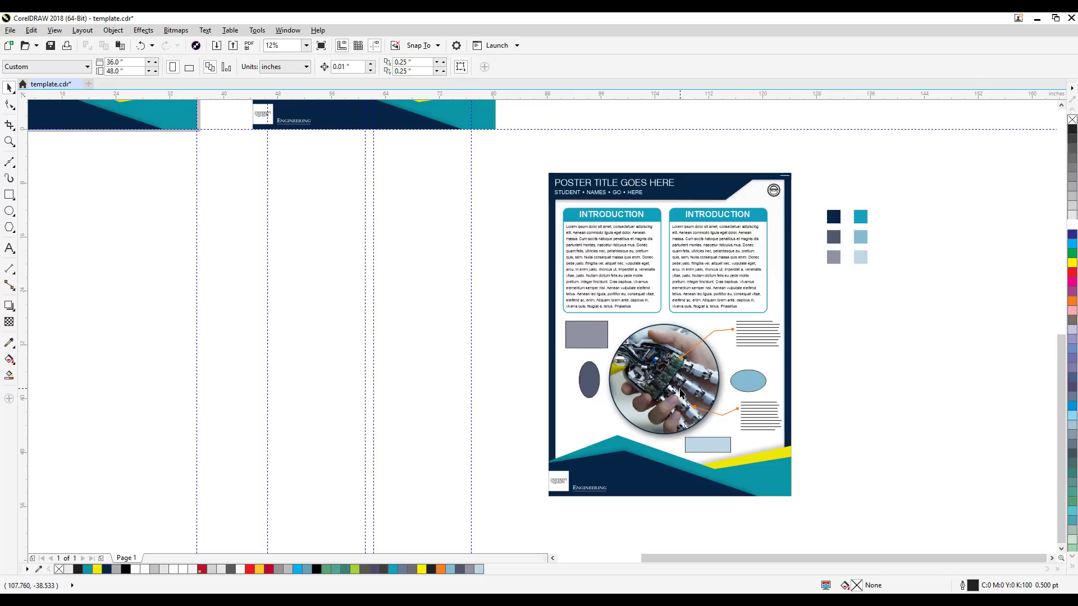
scroll(680, 391, up, 2)
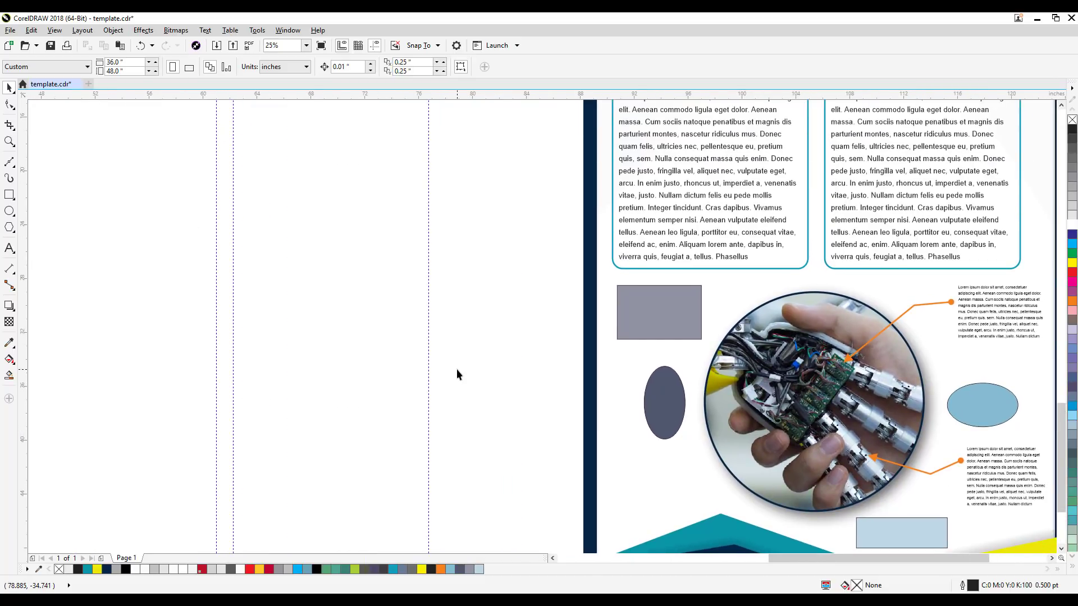
Step: Move the full-strength teal swatch below the palette and enlarge it to a square about 14.75 inches wide
drag(944, 435, 730, 533)
drag(760, 455, 772, 528)
click(736, 230)
drag(736, 230, 645, 412)
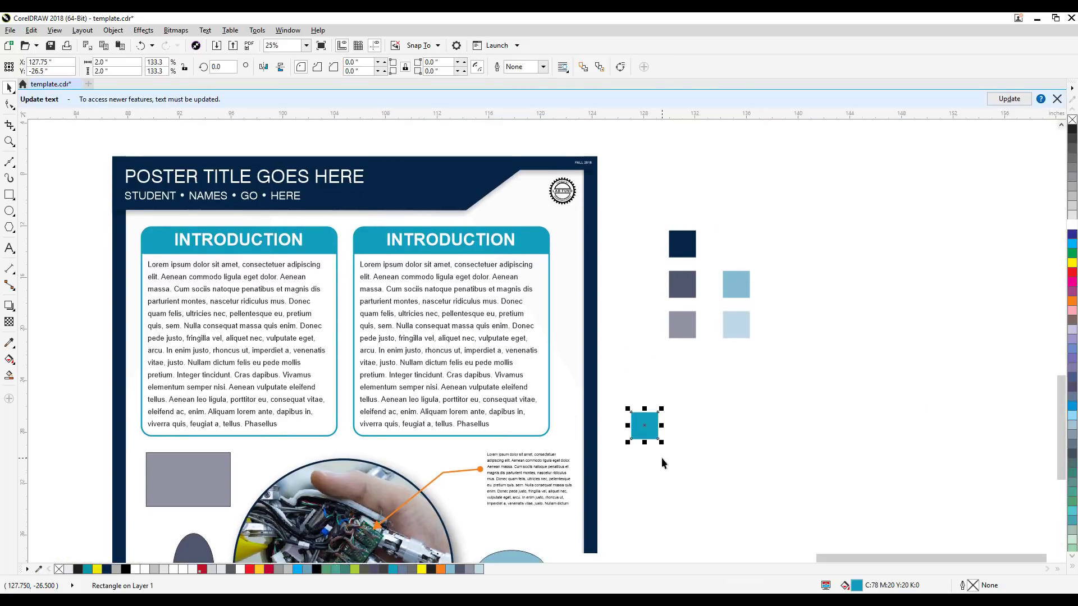
drag(661, 457, 841, 351)
drag(838, 406, 714, 423)
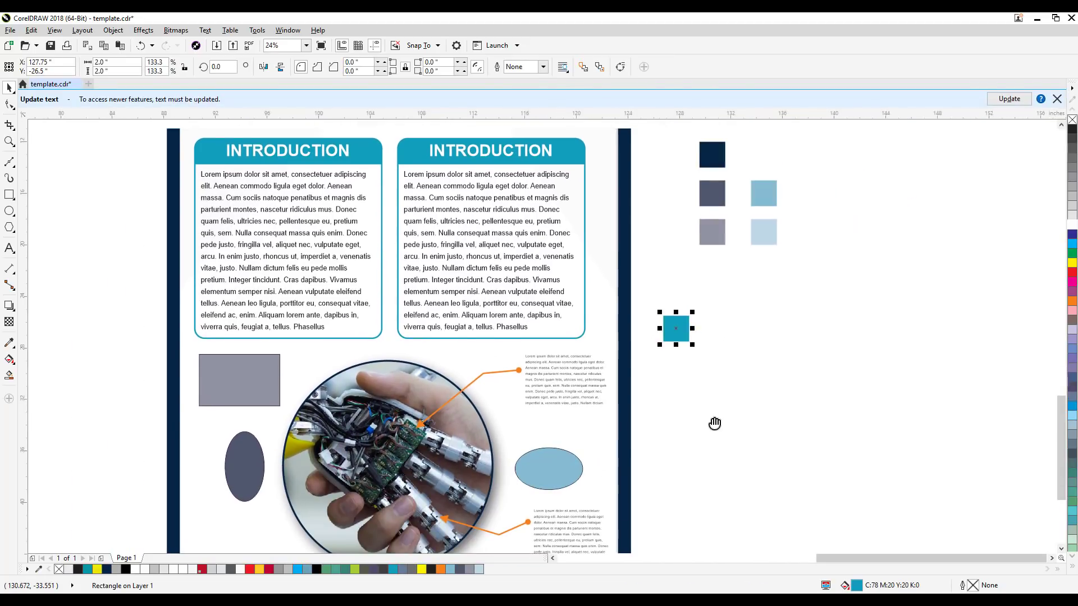
drag(694, 344, 866, 504)
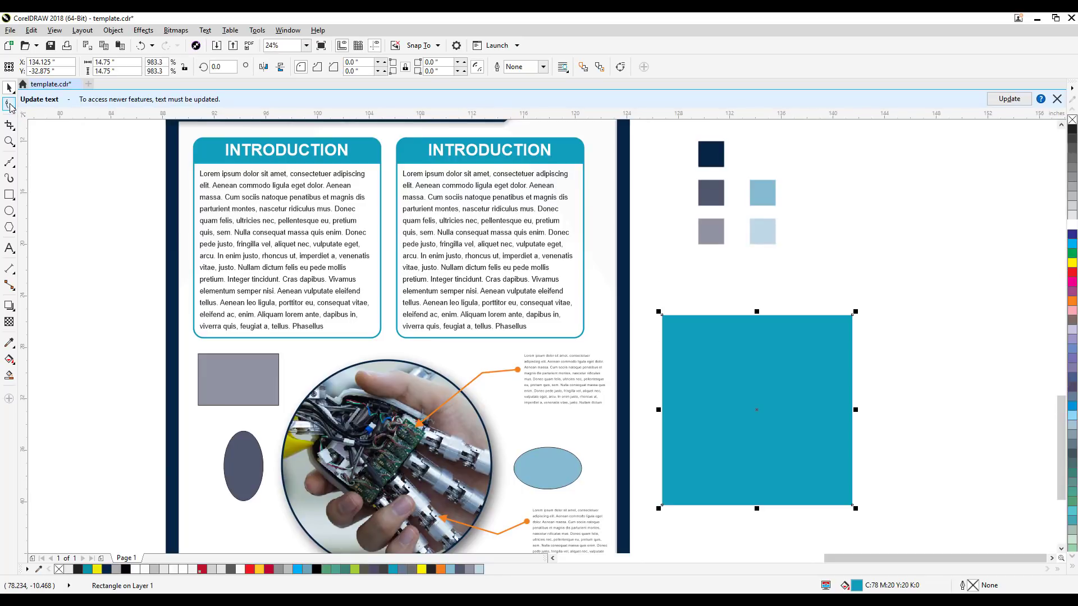
Step: Round all corners of the large teal square to a radius of about 1.265 inches
click(9, 104)
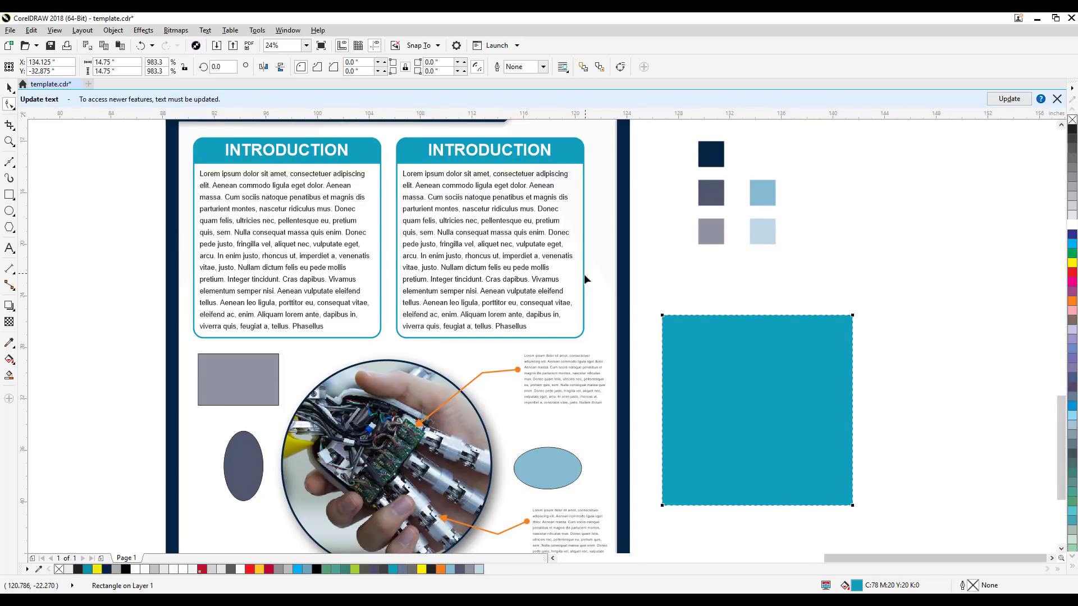
mouse_move(663, 319)
mouse_down()
mouse_move(688, 315)
mouse_move(678, 316)
mouse_up()
click(9, 88)
click(844, 266)
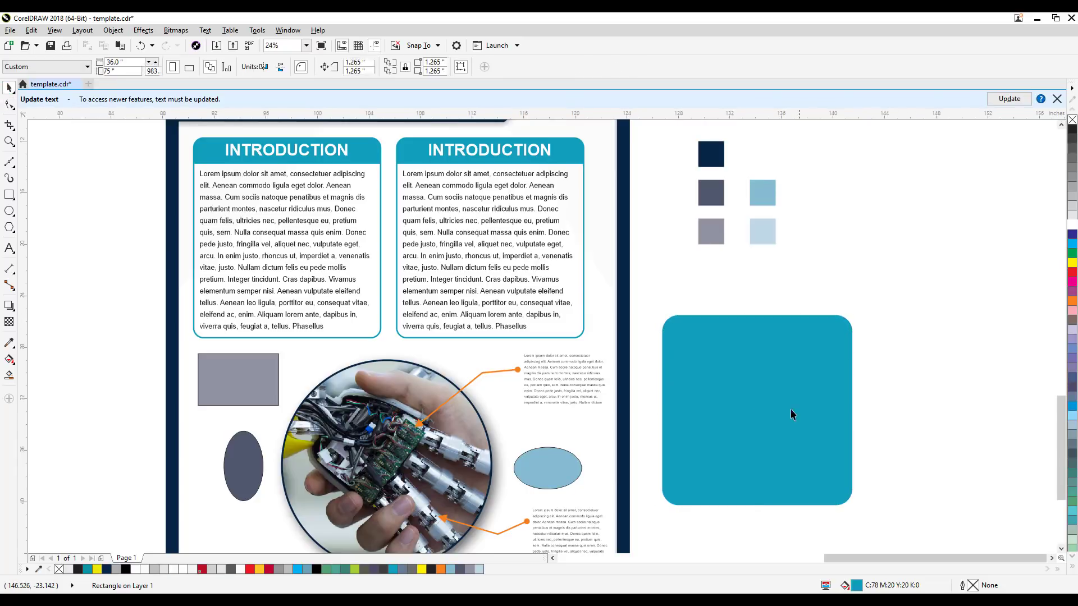
Step: Apply a vertical fountain fill from teal to white upward, extending its start below the square and shifting the midpoint downward
click(789, 411)
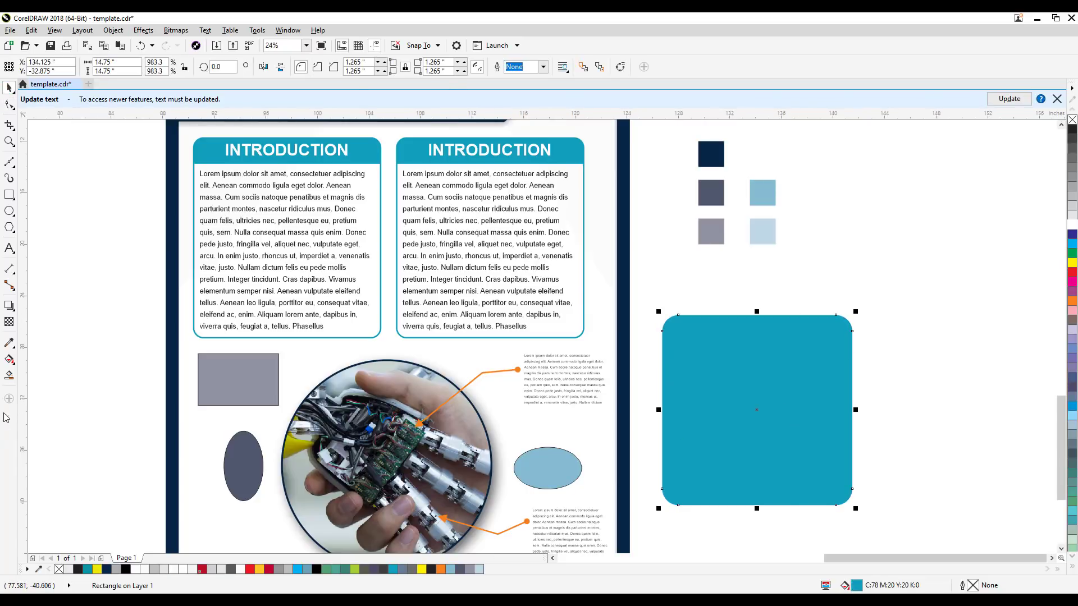
click(9, 360)
drag(756, 503, 755, 334)
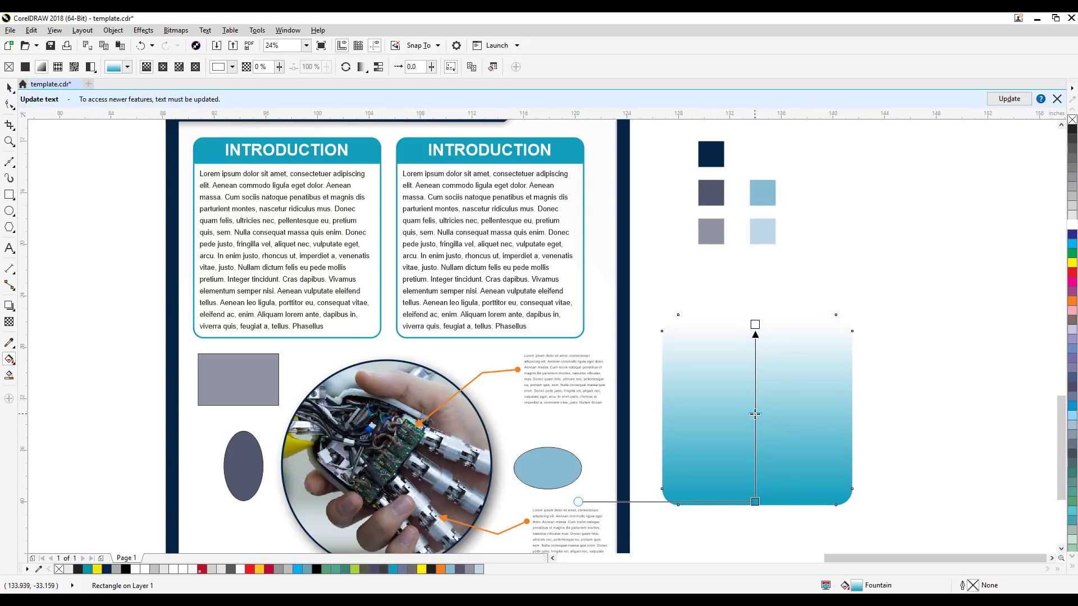
drag(756, 452, 755, 520)
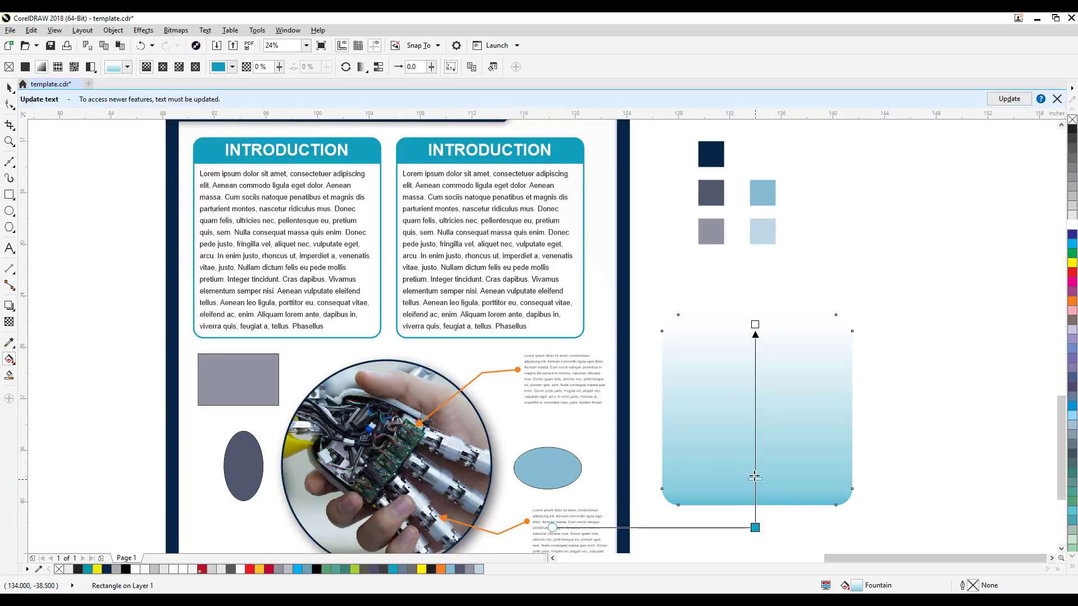
drag(754, 465, 755, 479)
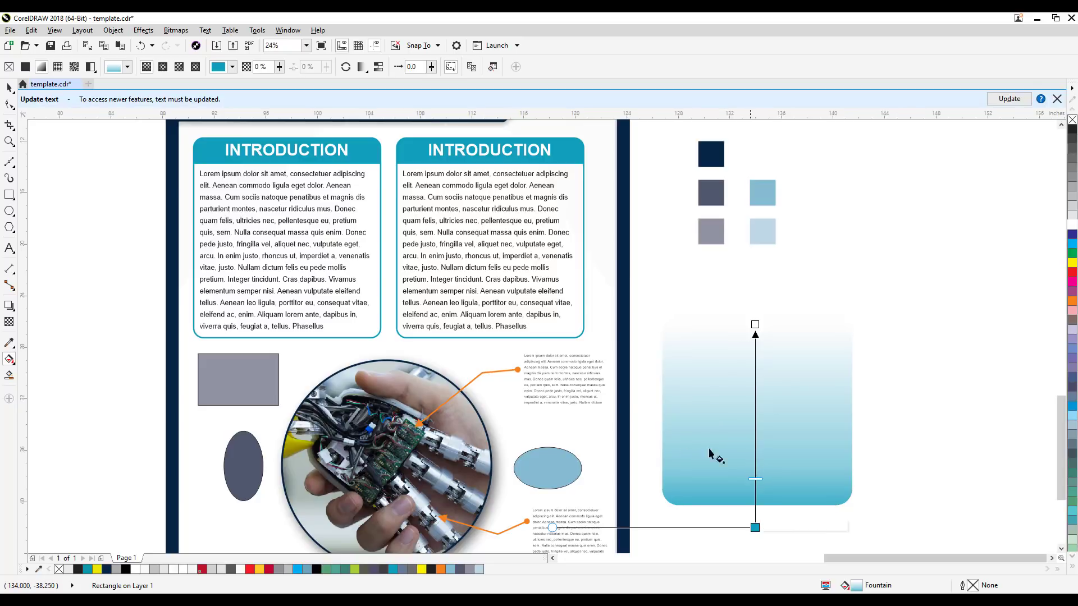
click(7, 89)
click(964, 349)
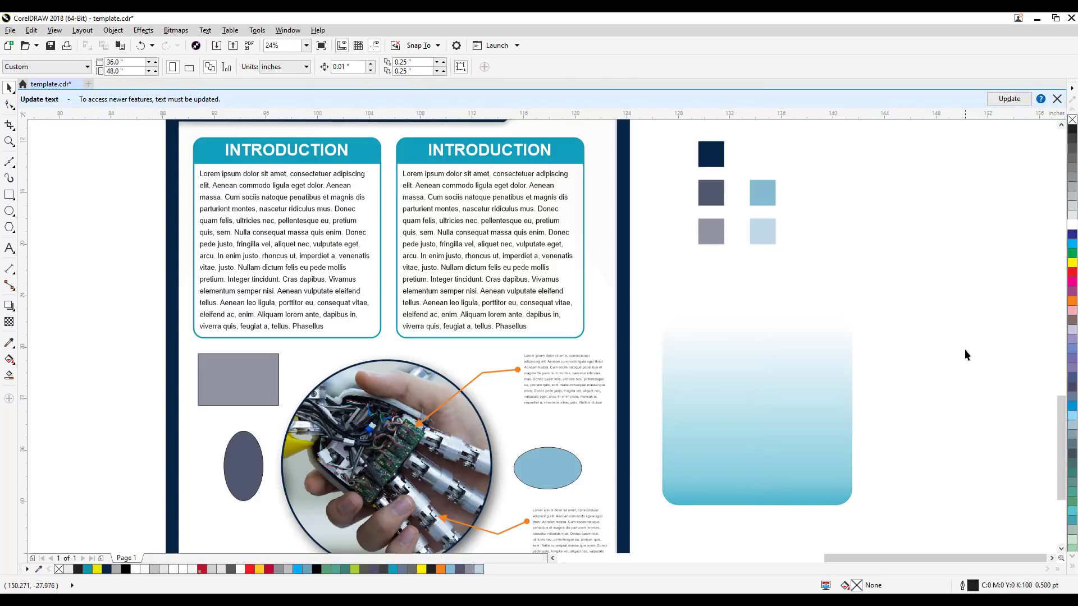
Step: Duplicate the right INTRODUCTION box's two-object frame group and place the copy over the gradient square
scroll(722, 282, up, 1)
click(551, 186)
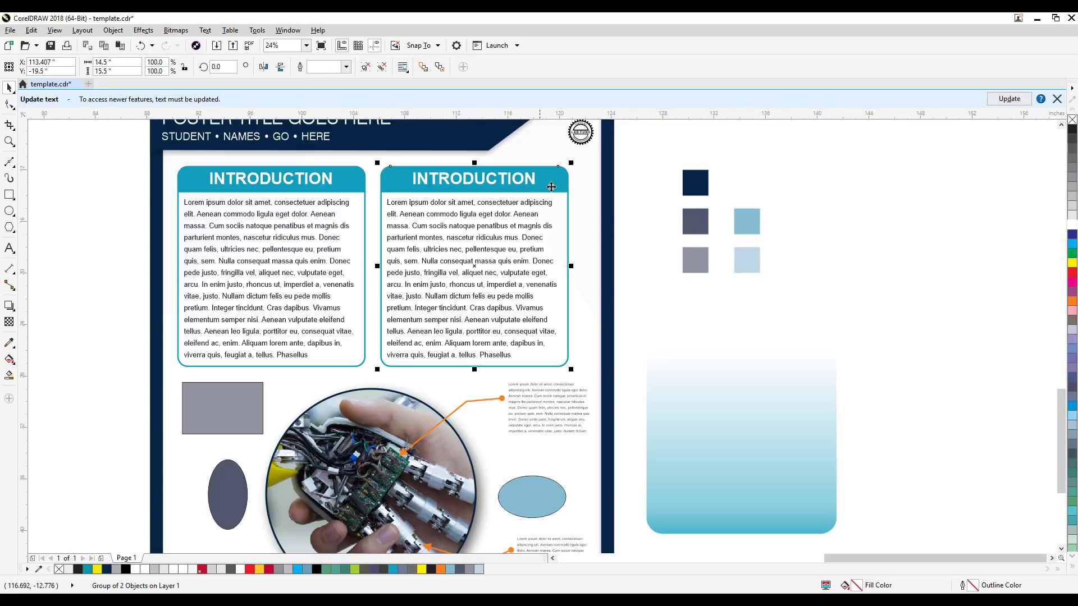
drag(547, 184, 1005, 175)
key(ctrl+z)
key(ctrl+v)
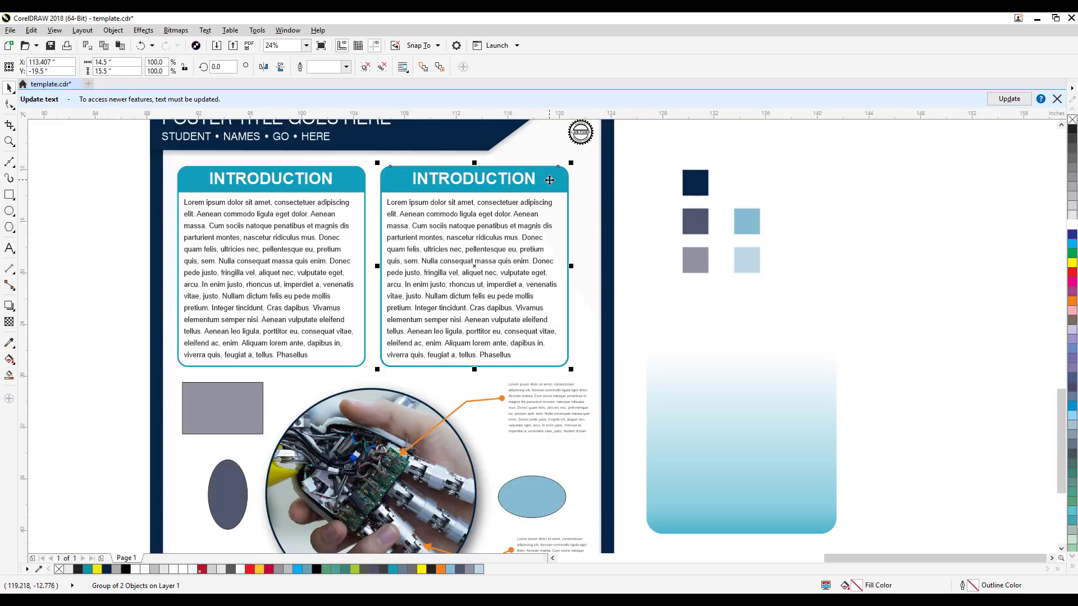
drag(549, 179, 814, 339)
drag(815, 344, 815, 344)
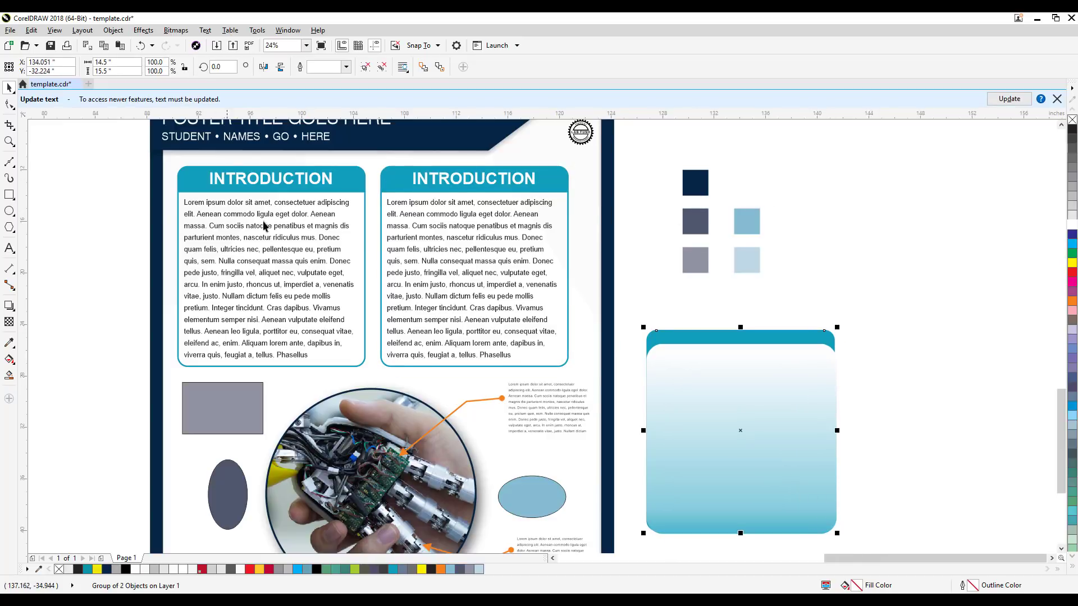
Step: Bring the copied frame group to the front of the gradient square
click(113, 31)
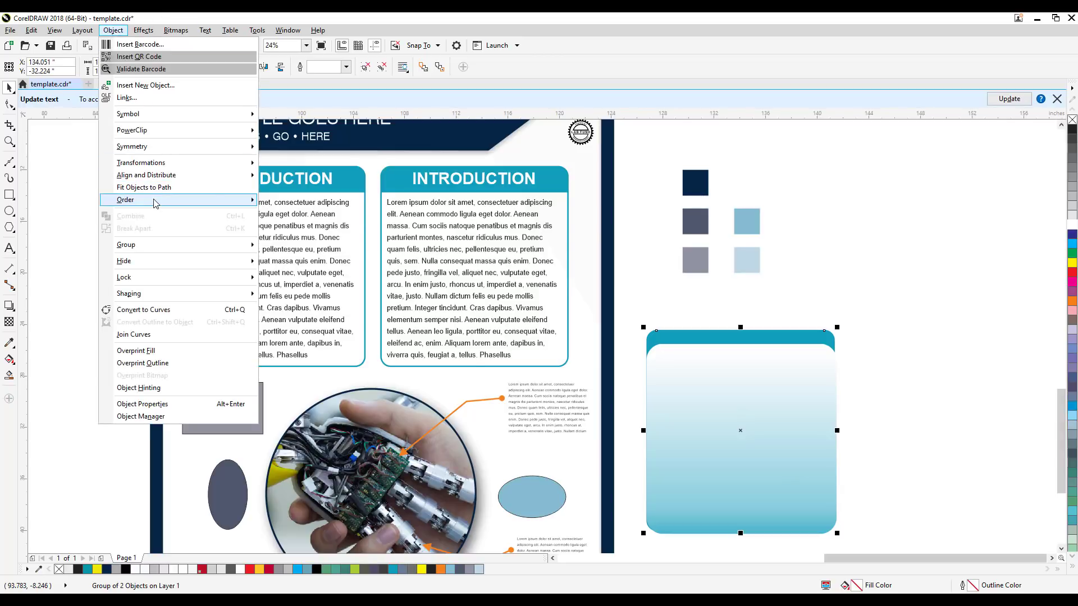
mouse_move(156, 203)
click(289, 202)
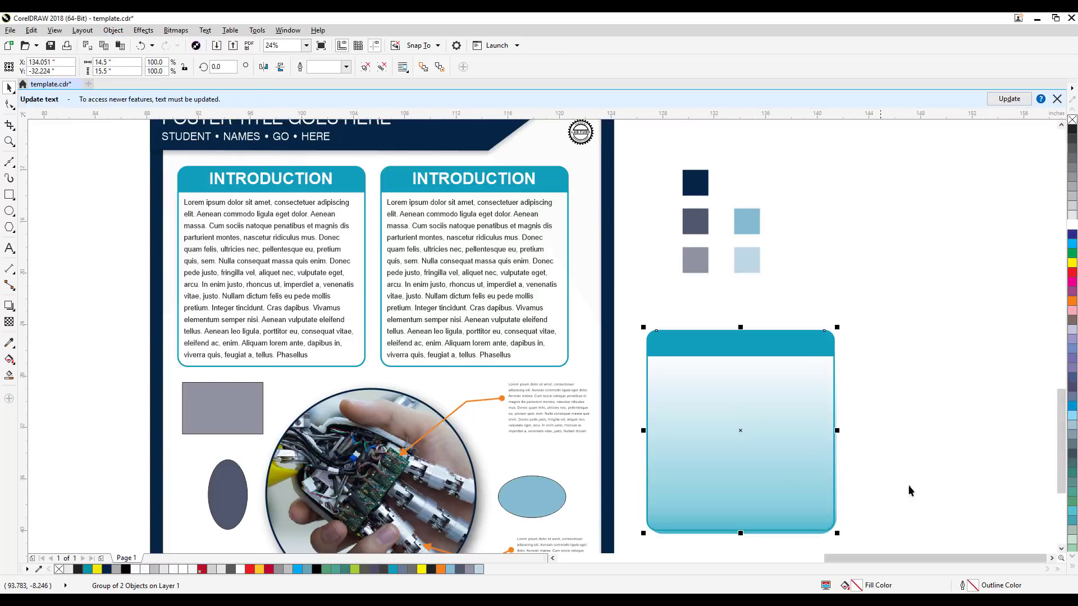
click(870, 518)
Step: Duplicate the right INTRODUCTION box's body text, place the copy over the gradient box and bring it to the front
drag(853, 537, 878, 471)
click(514, 172)
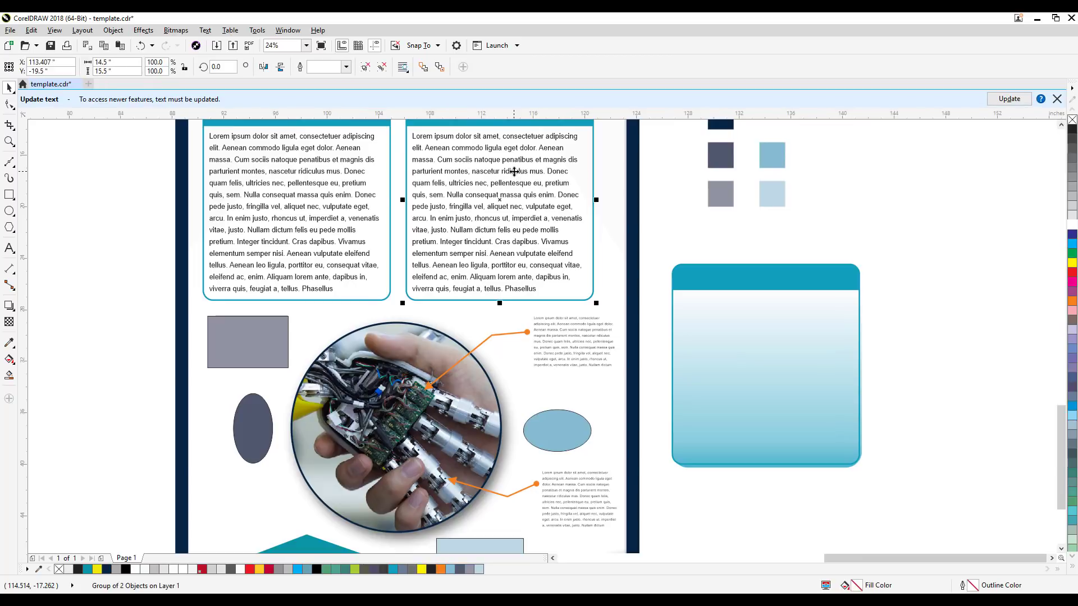
ctrl+click(512, 171)
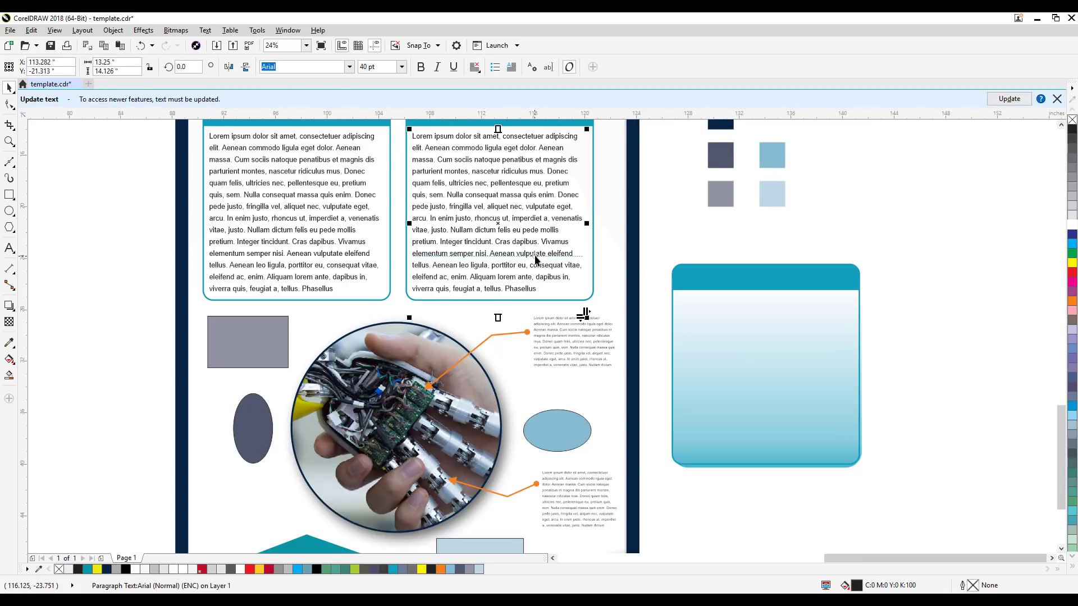
drag(498, 222, 766, 384)
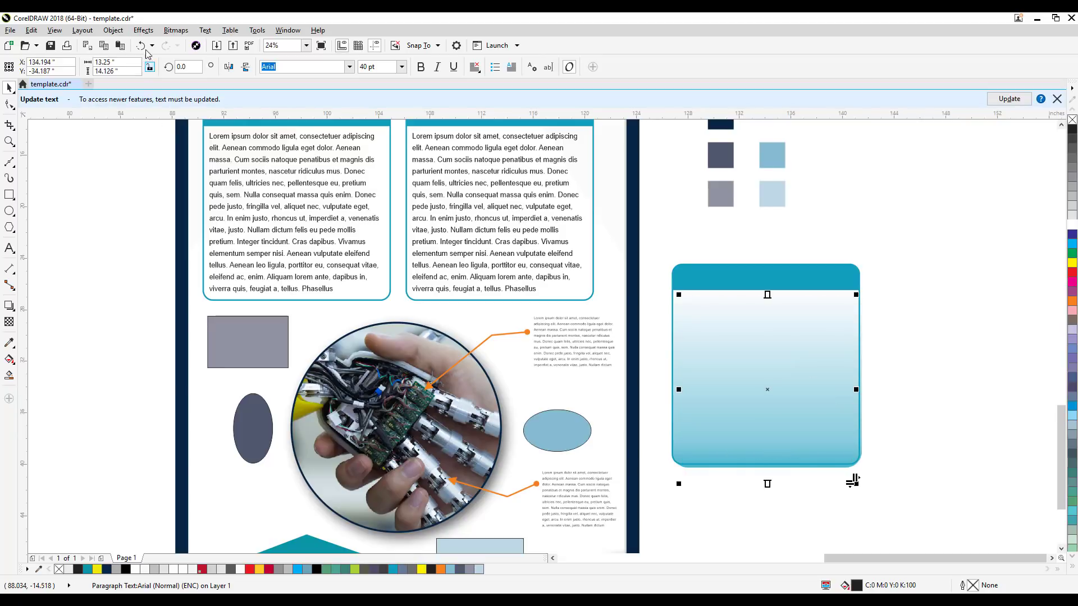
click(114, 30)
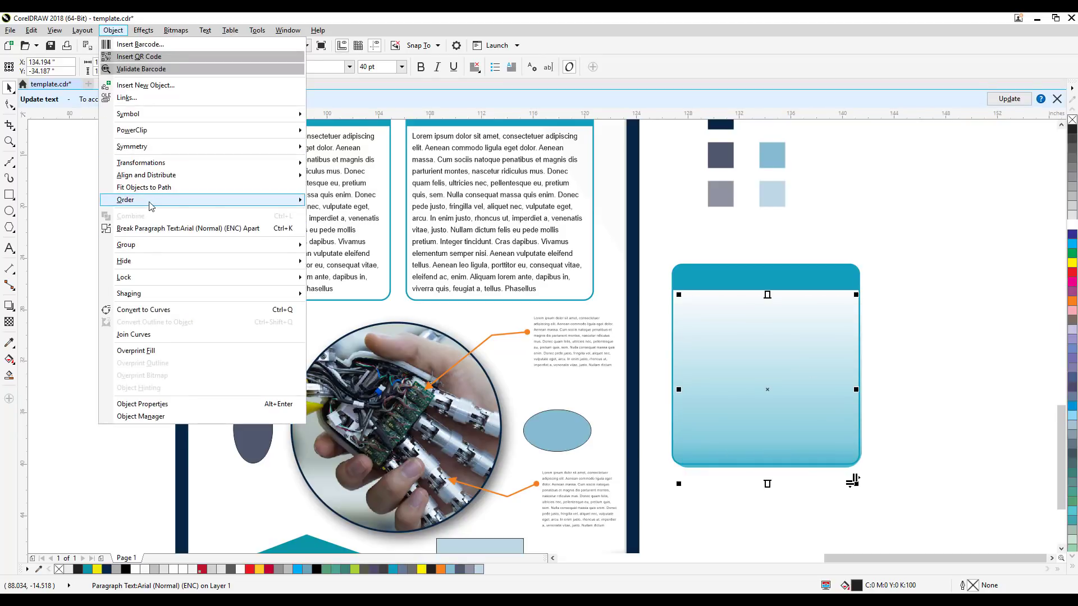
mouse_move(168, 200)
click(350, 202)
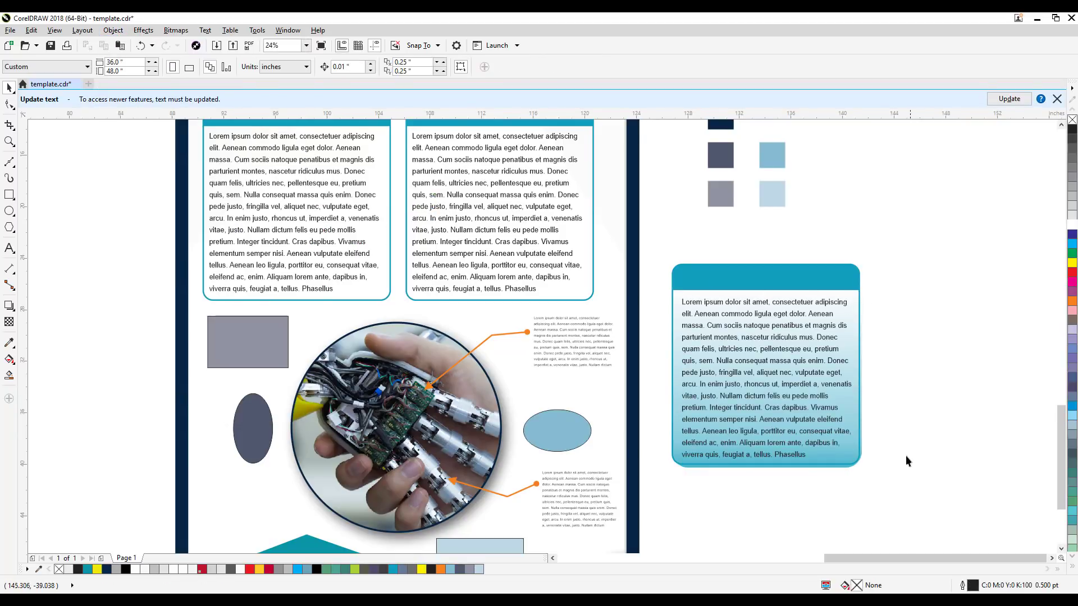
Step: Shrink the gradient rectangle from its lower and right edges to about 14.55 by 14.47 inches, fitting it to the teal frame
scroll(838, 492, up, 3)
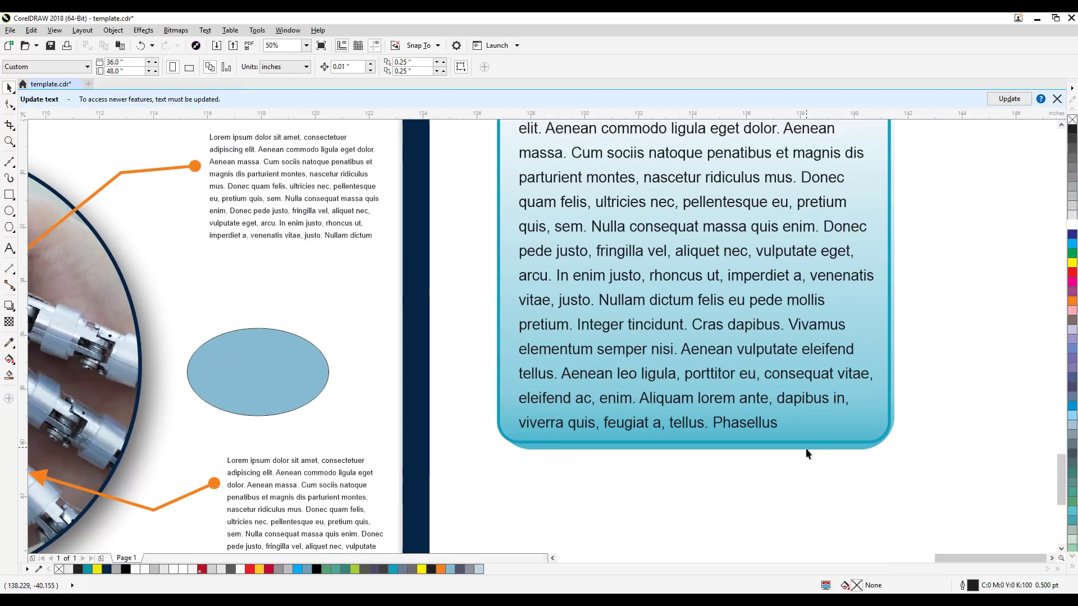
click(806, 450)
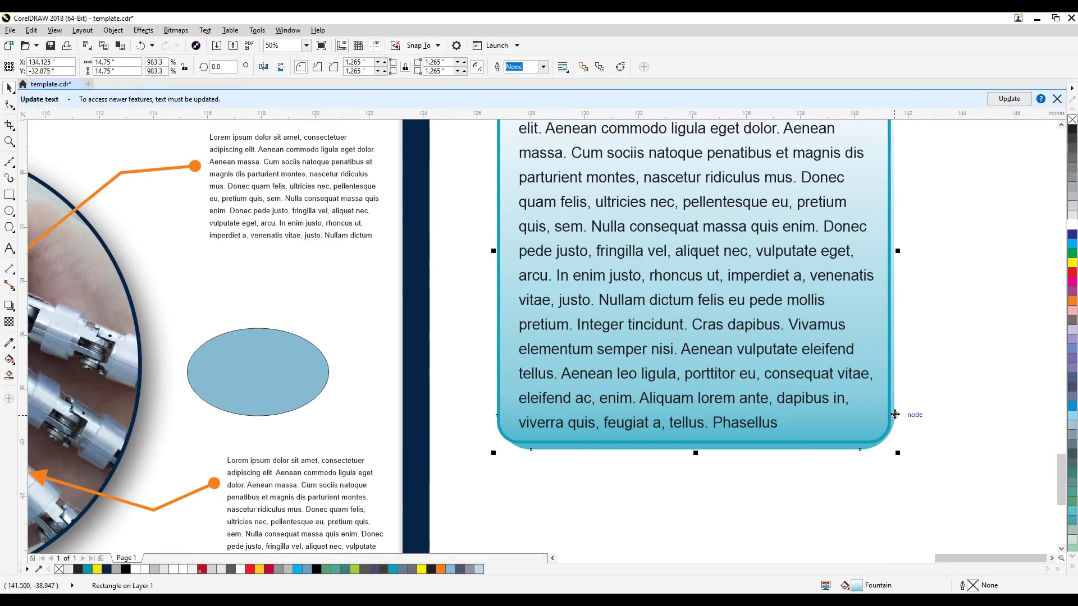
drag(696, 454, 695, 446)
drag(895, 250, 890, 249)
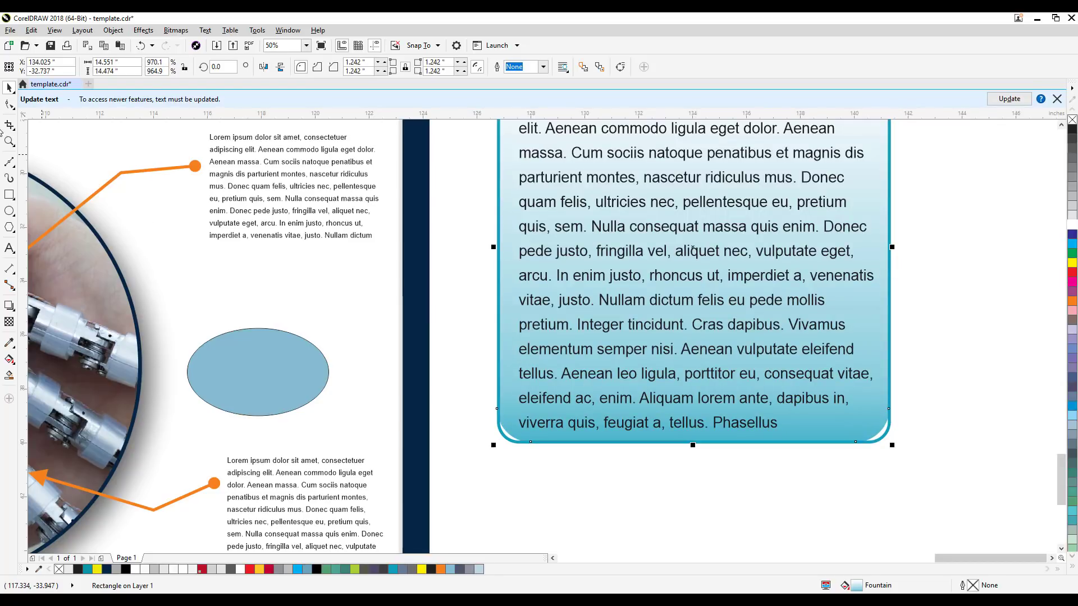
Step: Reduce the gradient rectangle's corner radius to about 0.89 inches to match the frame's rounded corners
click(8, 104)
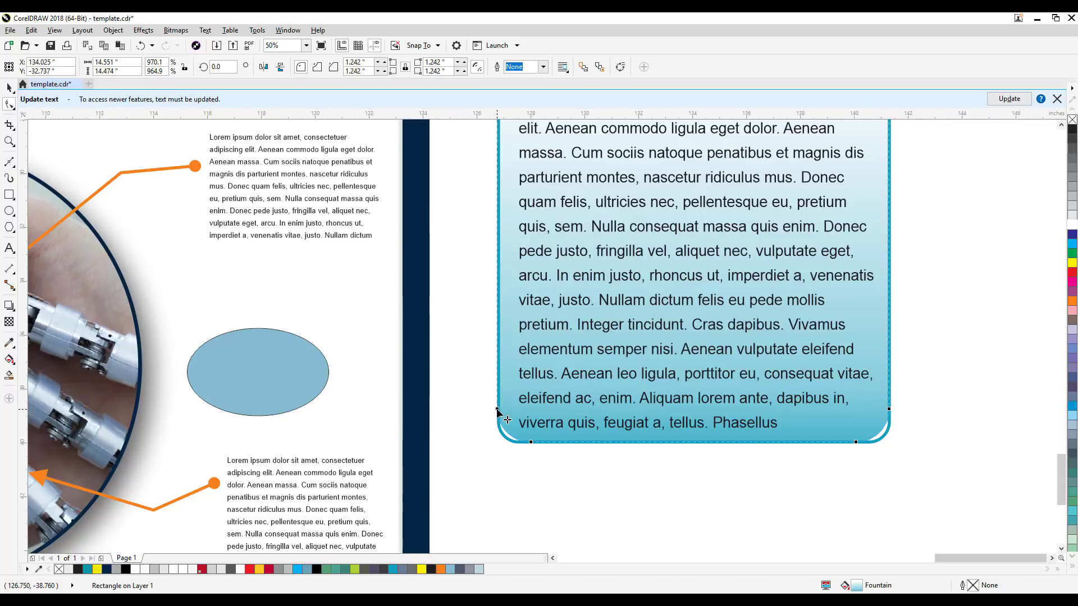
drag(496, 410, 497, 418)
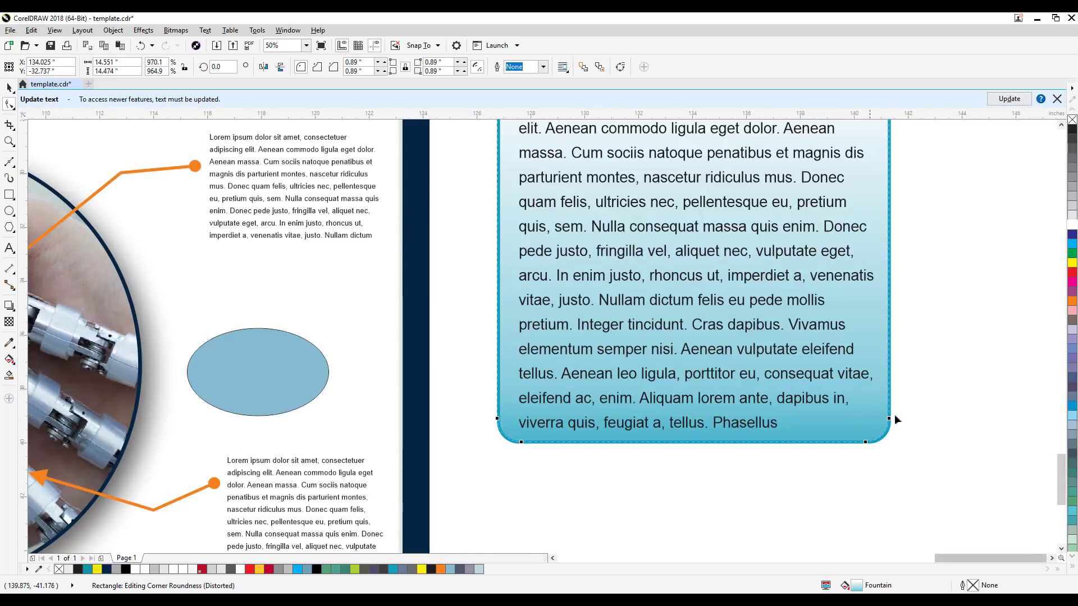
scroll(896, 419, up, 3)
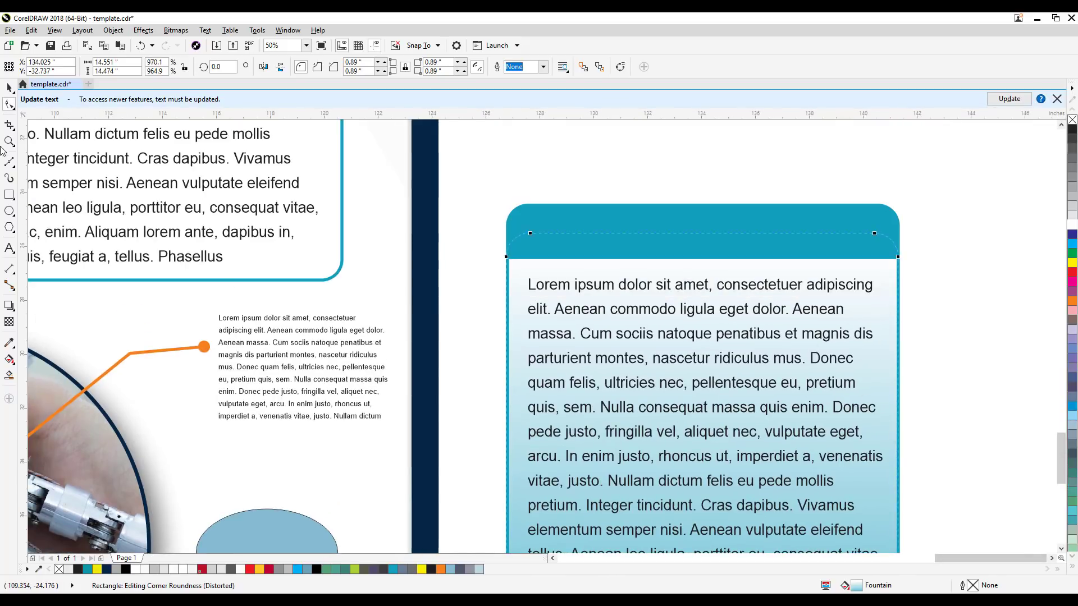
click(10, 88)
Step: Duplicate the right box's INTRODUCTION heading, place the copy on the gradient box's header bar and bring it to the front
scroll(570, 257, down, 1)
drag(677, 319, 781, 432)
click(895, 362)
click(461, 190)
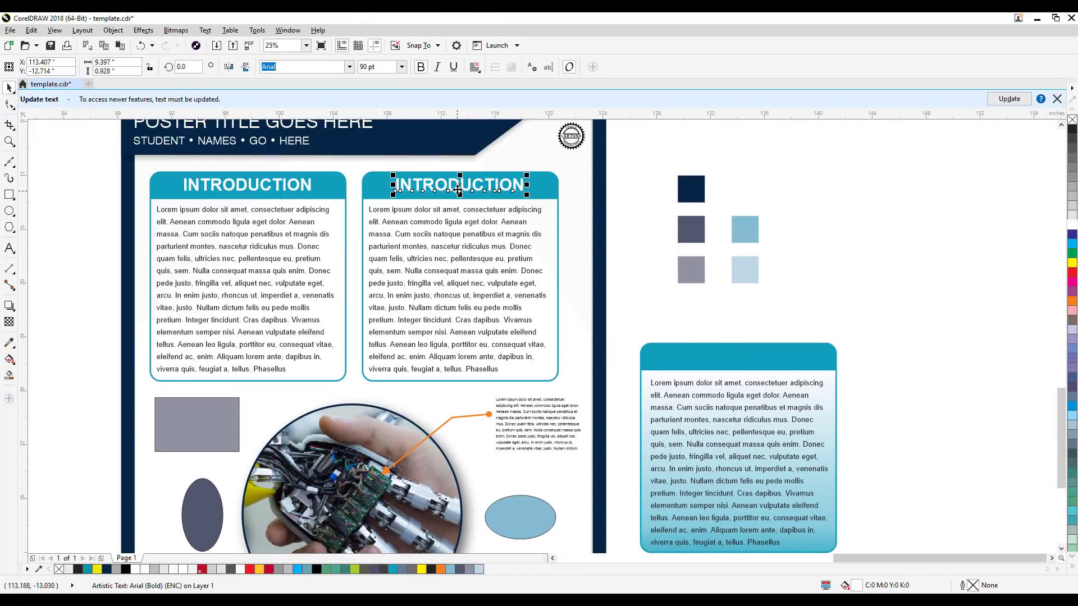
drag(459, 190, 739, 358)
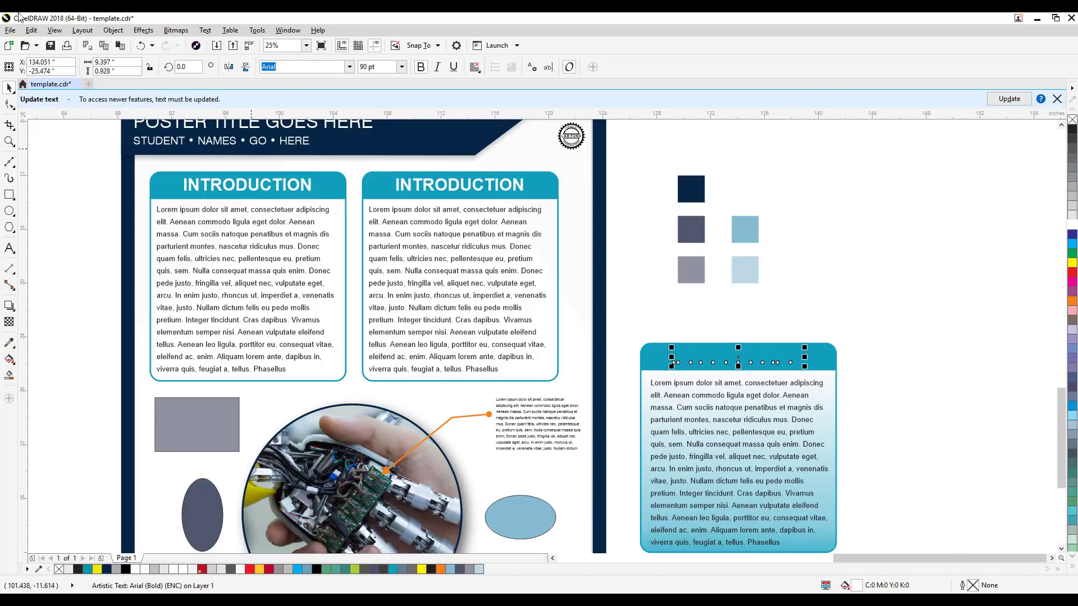
click(113, 29)
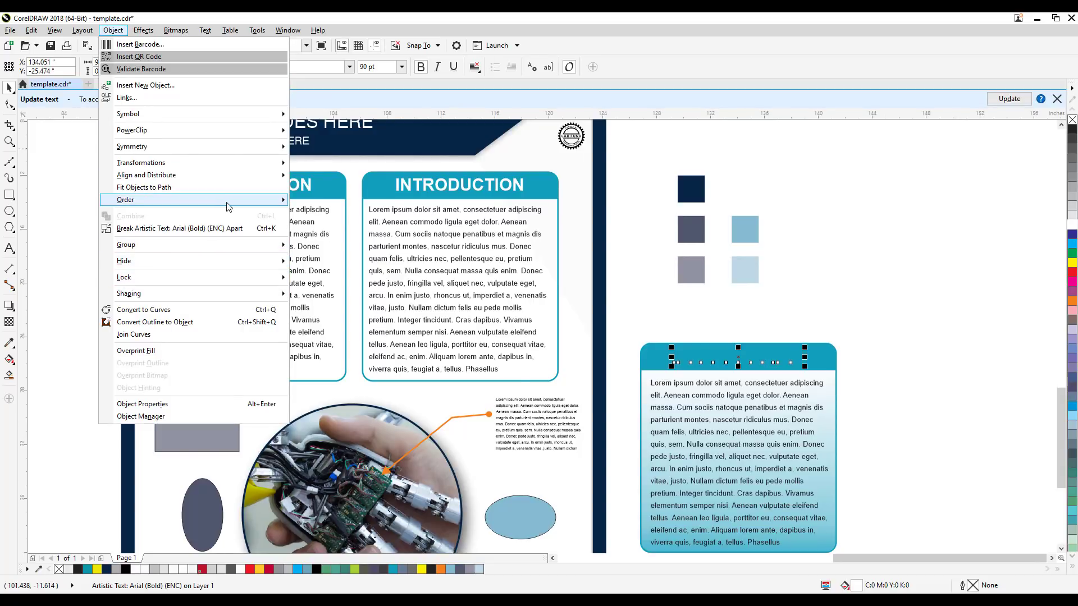
mouse_move(227, 203)
click(337, 203)
click(940, 380)
drag(939, 378, 935, 287)
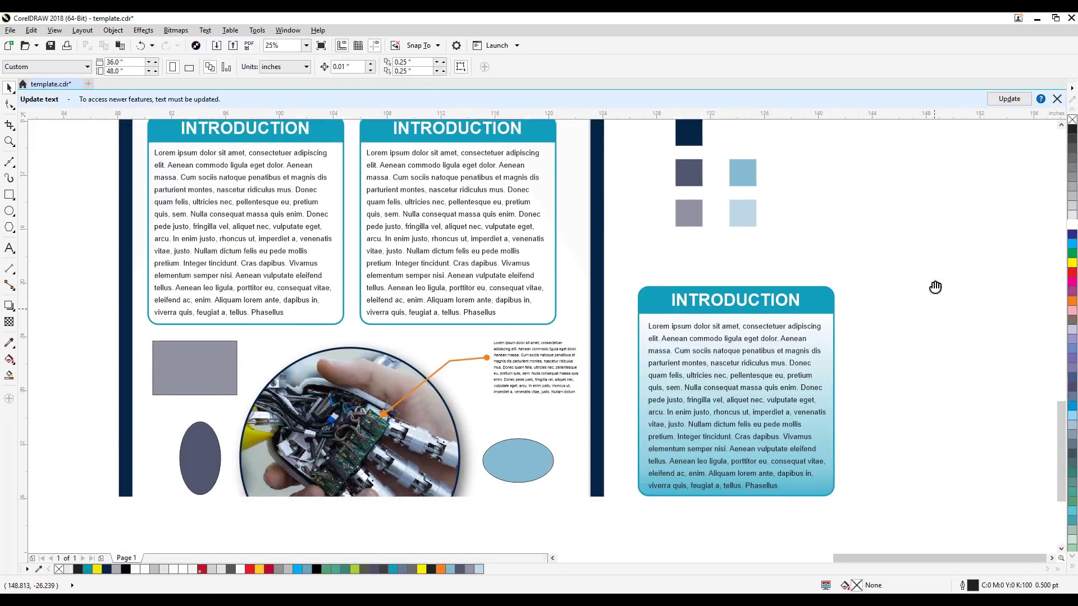
Step: Delete the poster's original right INTRODUCTION box, including its frame, heading and body text
drag(669, 543, 618, 478)
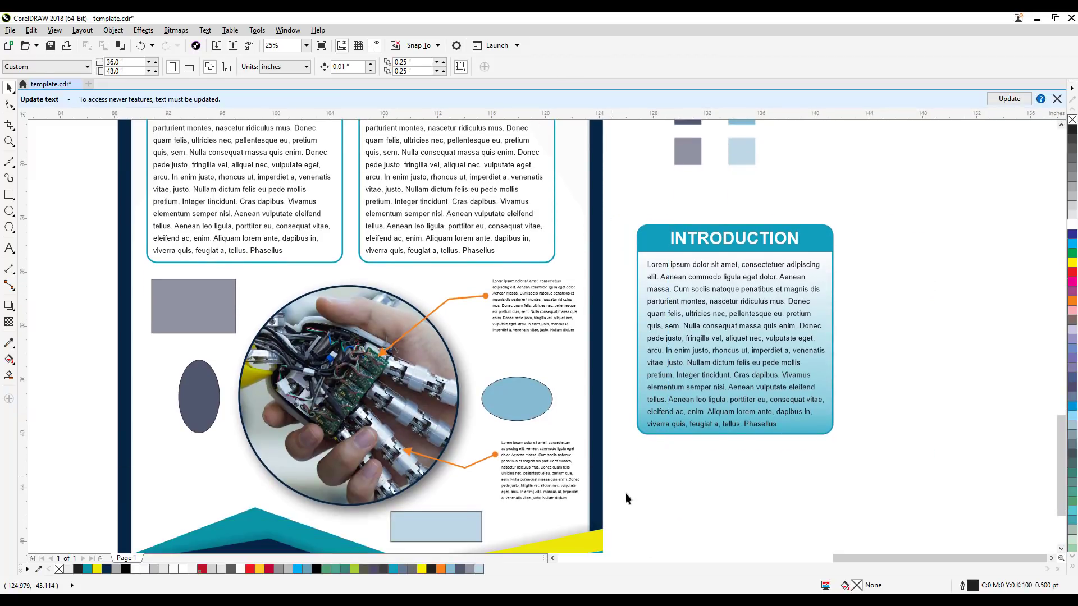
middle_click(700, 522)
scroll(698, 519, down, 1)
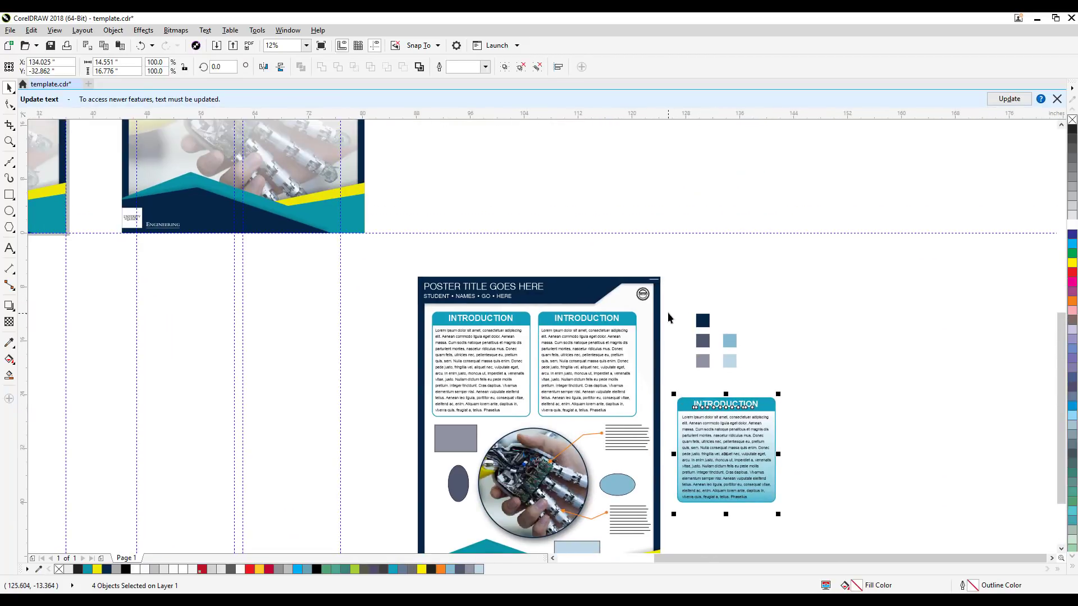
drag(663, 300, 528, 422)
key(Delete)
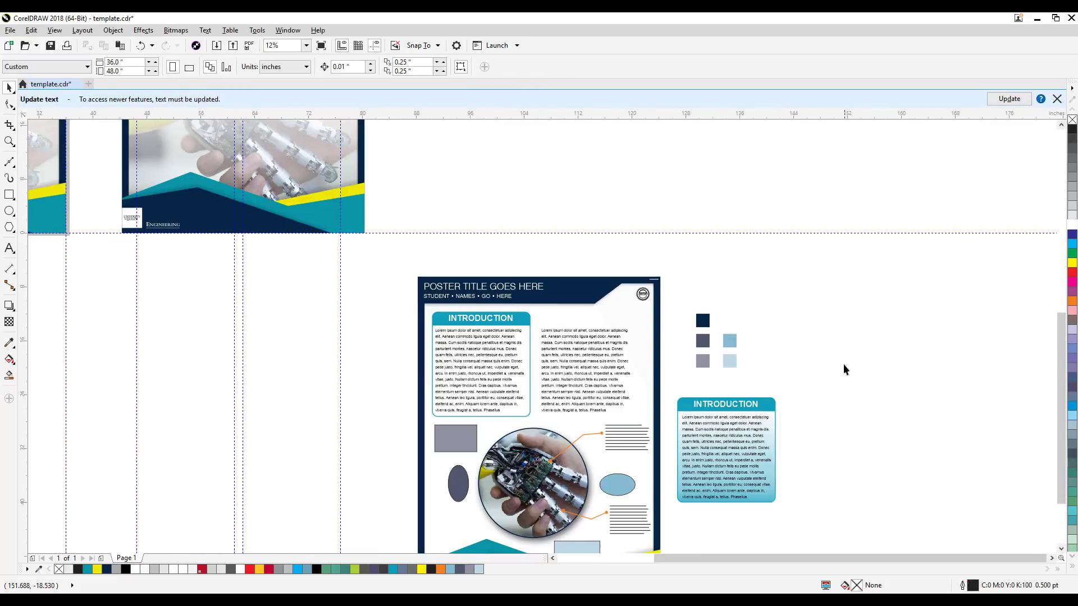
click(571, 377)
key(Delete)
Step: Move all four objects of the gradient INTRODUCTION box together into the empty right column of the poster
drag(839, 377, 661, 541)
drag(705, 483, 572, 399)
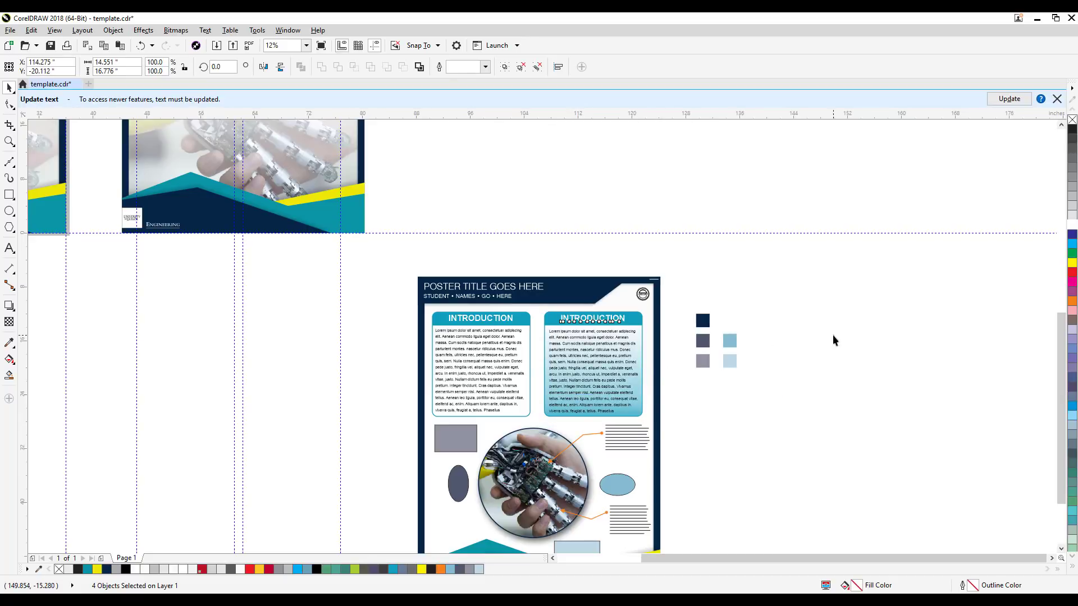
click(833, 334)
scroll(654, 409, up, 4)
scroll(658, 429, down, 2)
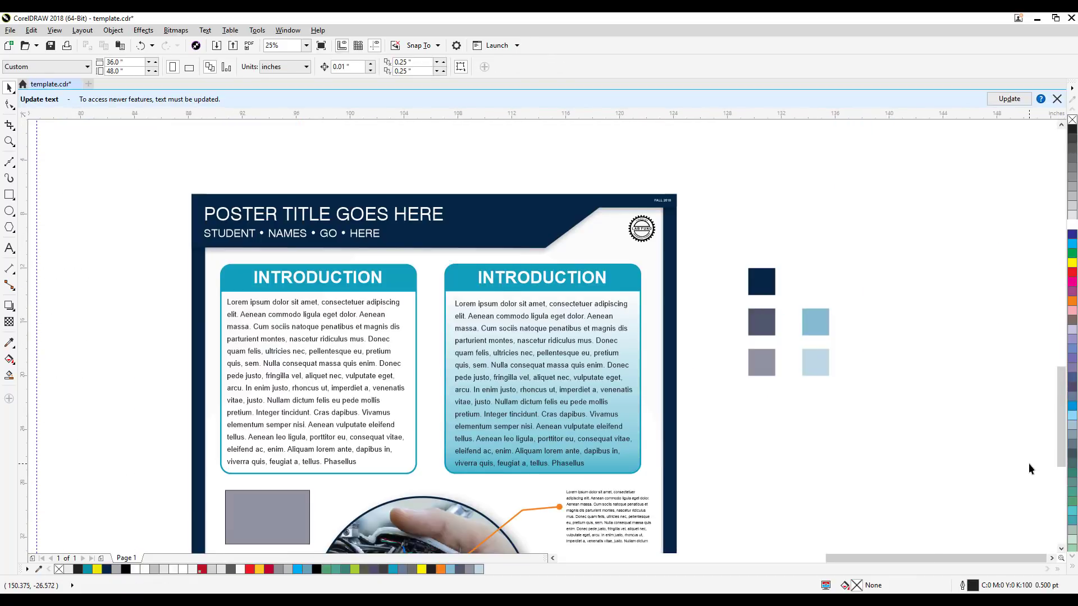
drag(997, 440, 974, 412)
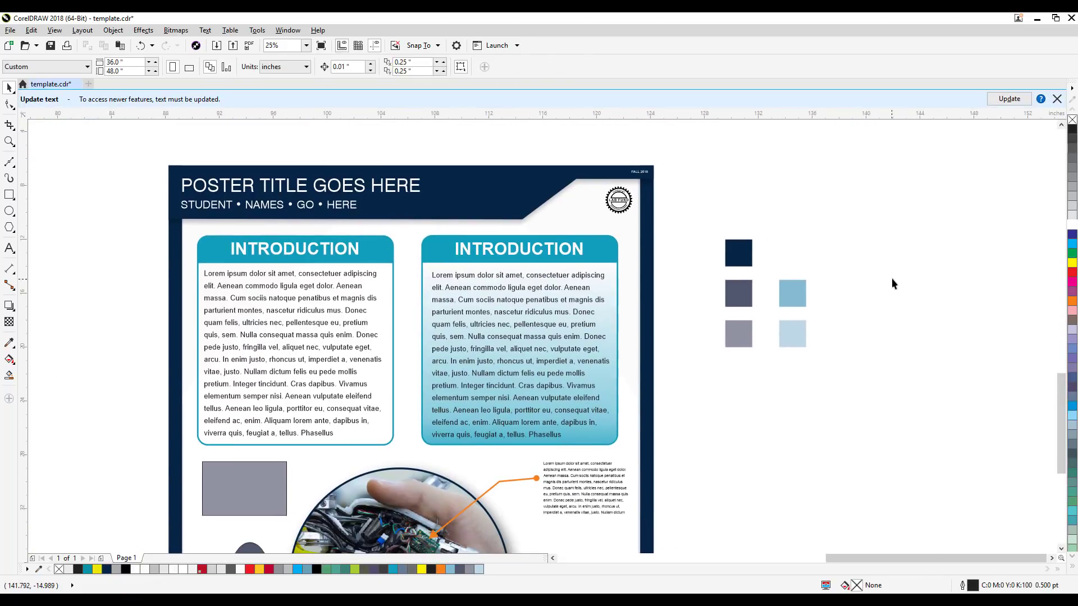